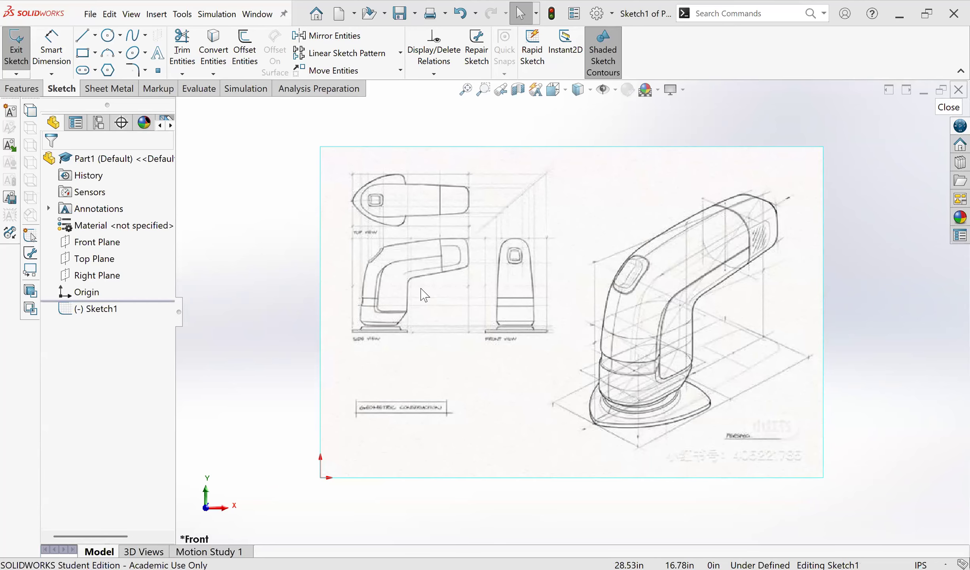
Step: Close the current part and create a new part document
{"action": "left_click", "coordinate": [372, 291]}
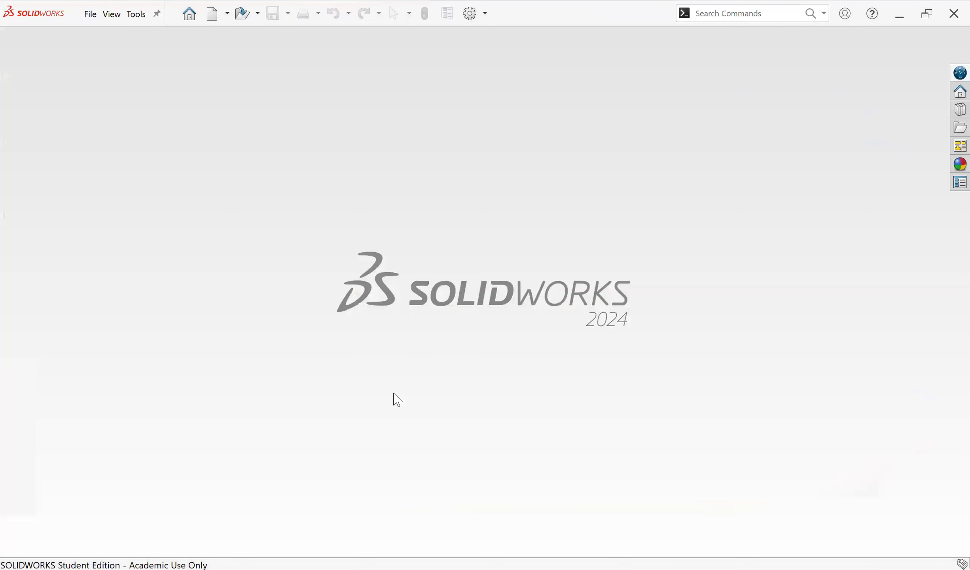
{"action": "key", "text": "ctrl+n"}
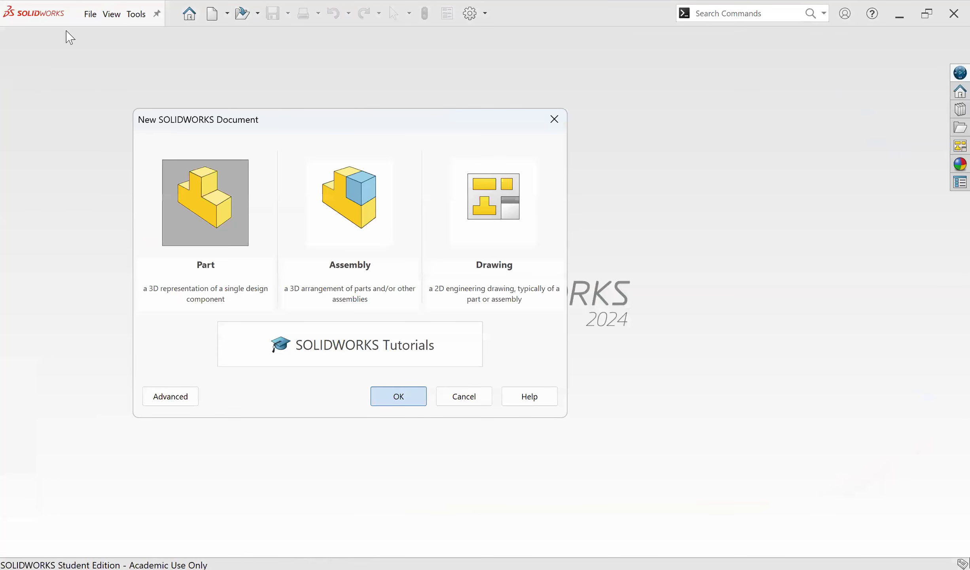
{"action": "key", "text": "Return"}
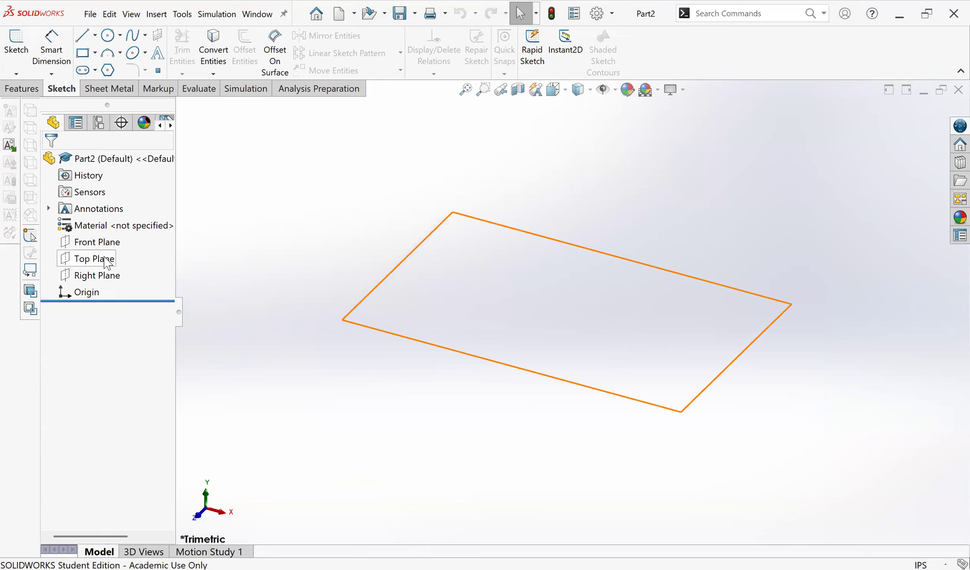
{"action": "left_click", "coordinate": [99, 242]}
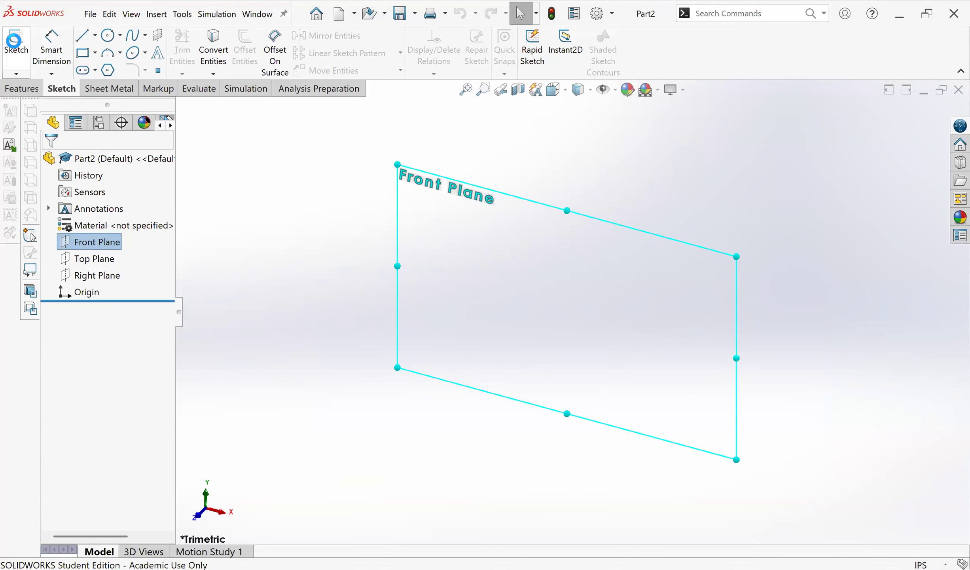
{"action": "left_click", "coordinate": [15, 46]}
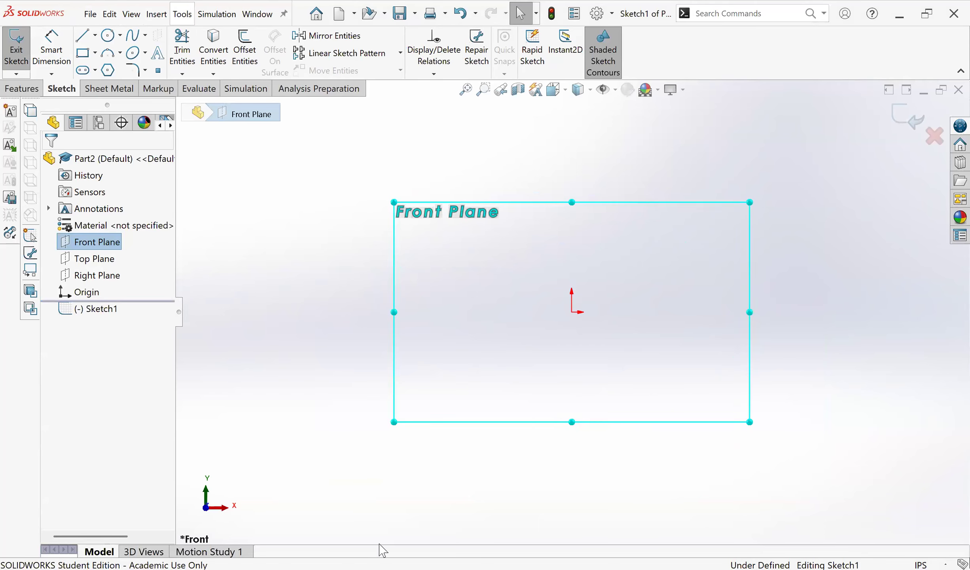
{"action": "left_click", "coordinate": [182, 14]}
{"action": "left_click", "coordinate": [395, 362]}
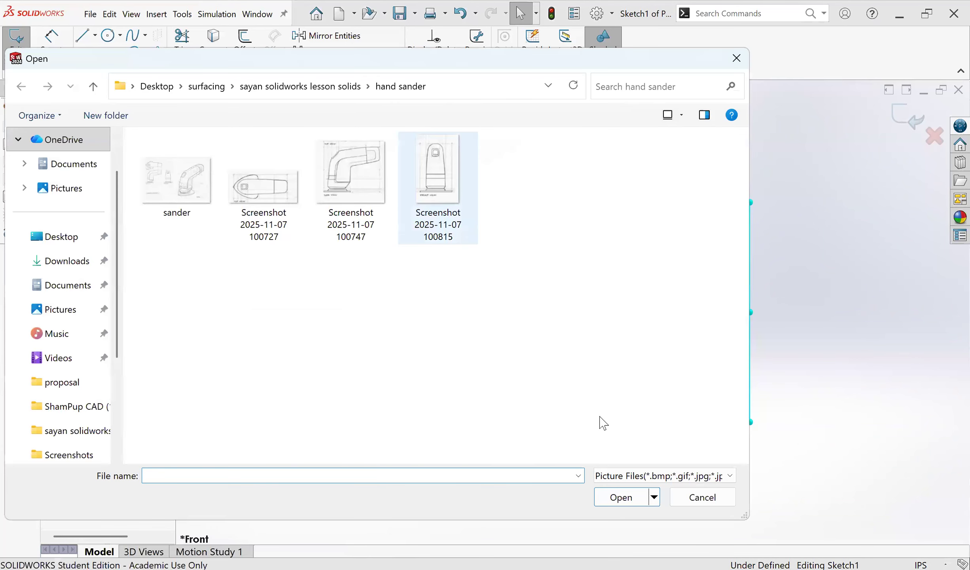
{"action": "left_click", "coordinate": [438, 188]}
{"action": "left_click", "coordinate": [621, 497]}
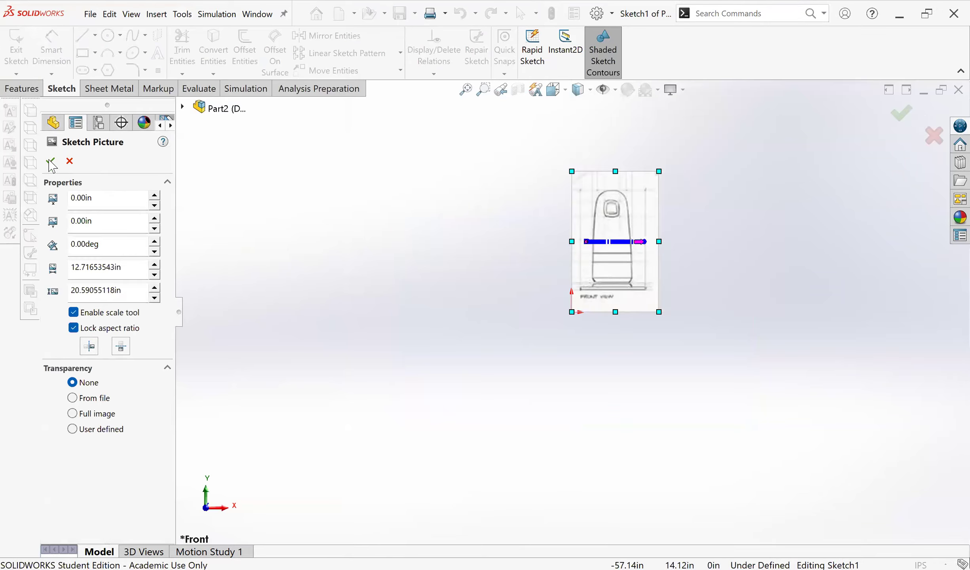
{"action": "left_click", "coordinate": [50, 161]}
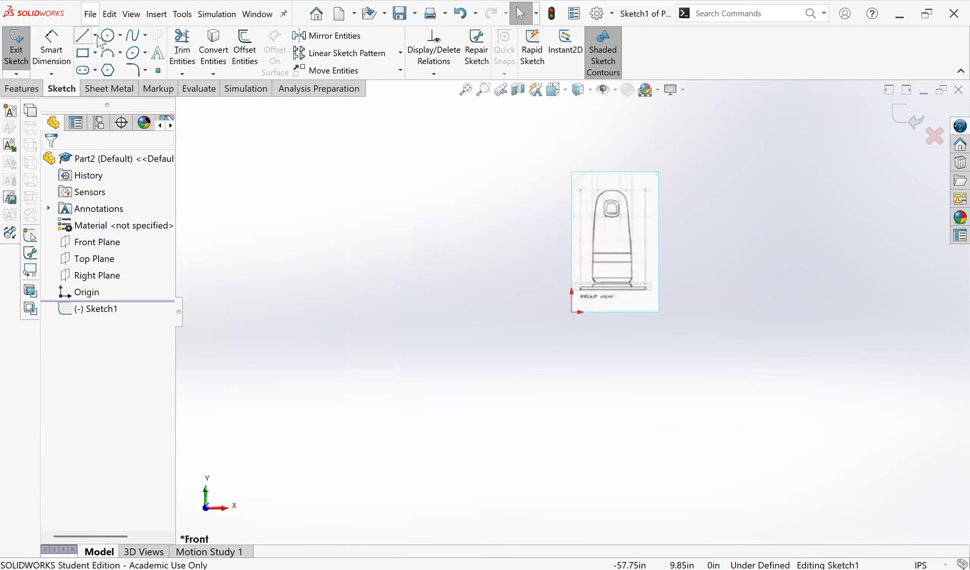
Step: Sketch a vertical centerline about 18.5 in long upward from the origin
{"action": "left_click", "coordinate": [572, 311]}
{"action": "left_click", "coordinate": [573, 185]}
{"action": "key", "text": "Escape"}
Step: Dimension the vertical centerline's length and set it to 5.5 in
{"action": "left_click", "coordinate": [55, 41]}
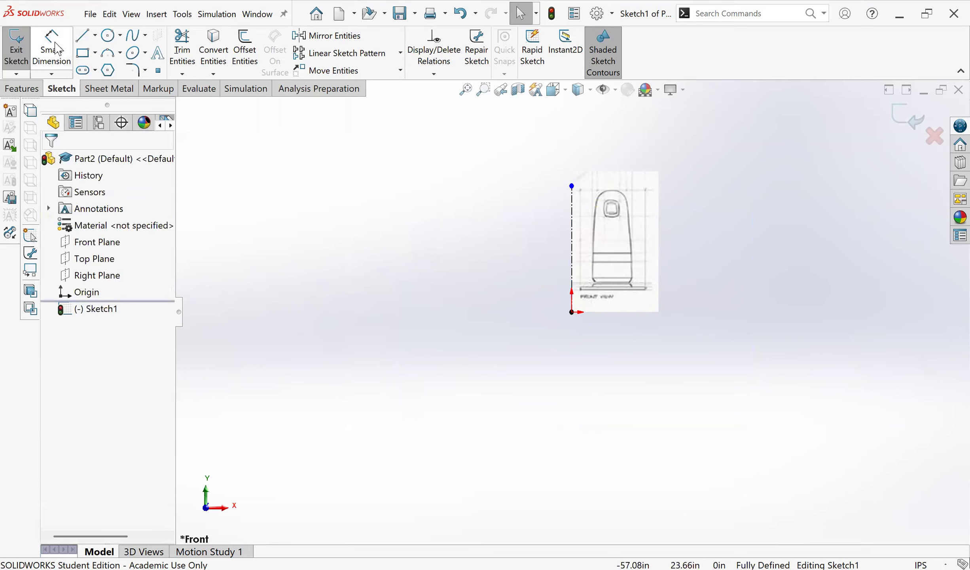
{"action": "left_click", "coordinate": [572, 245]}
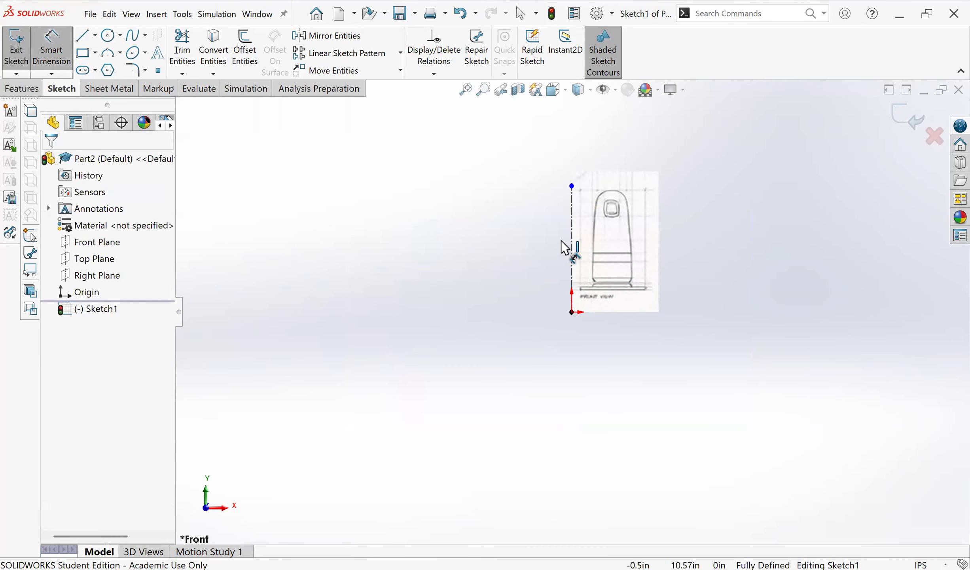
{"action": "left_click", "coordinate": [505, 249]}
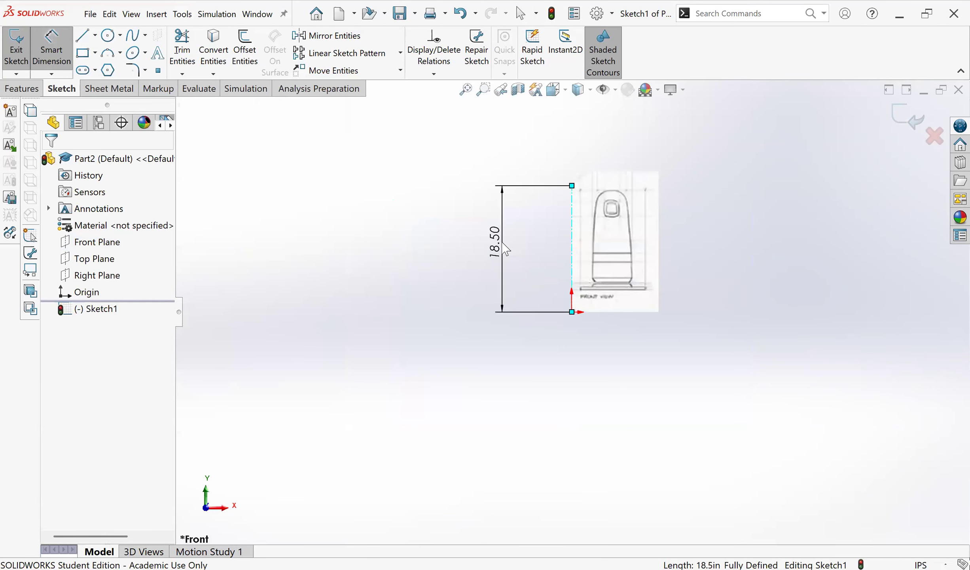
{"action": "type", "text": "5.5"}
{"action": "key", "text": "Return"}
{"action": "left_click", "coordinate": [587, 363]}
{"action": "key", "text": "Escape"}
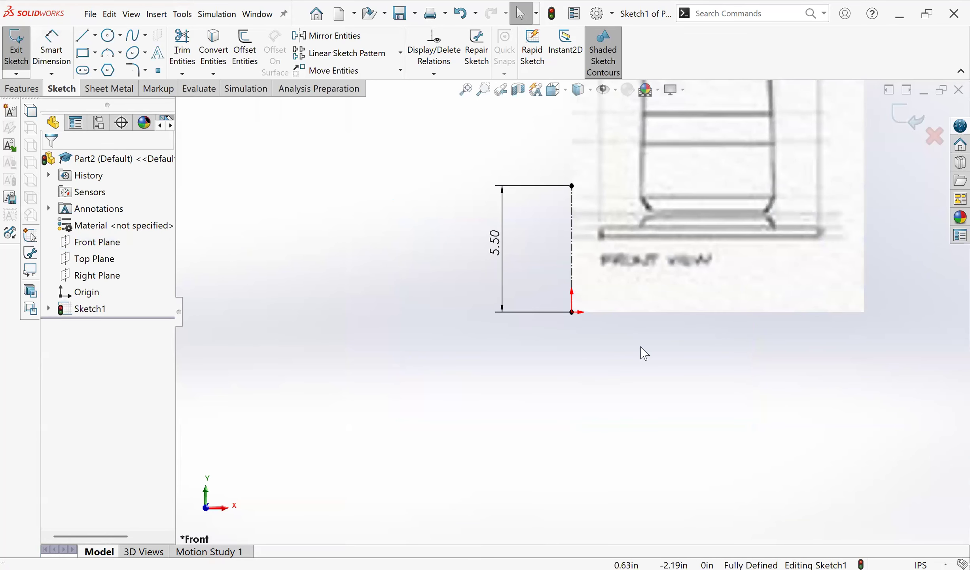
Step: Shrink the front-view picture to about 4.95 by 8.01 in and move the sander body over the centerline
{"action": "scroll", "coordinate": [621, 243], "scroll_direction": "up", "scroll_amount": 7}
{"action": "double_click", "coordinate": [622, 244]}
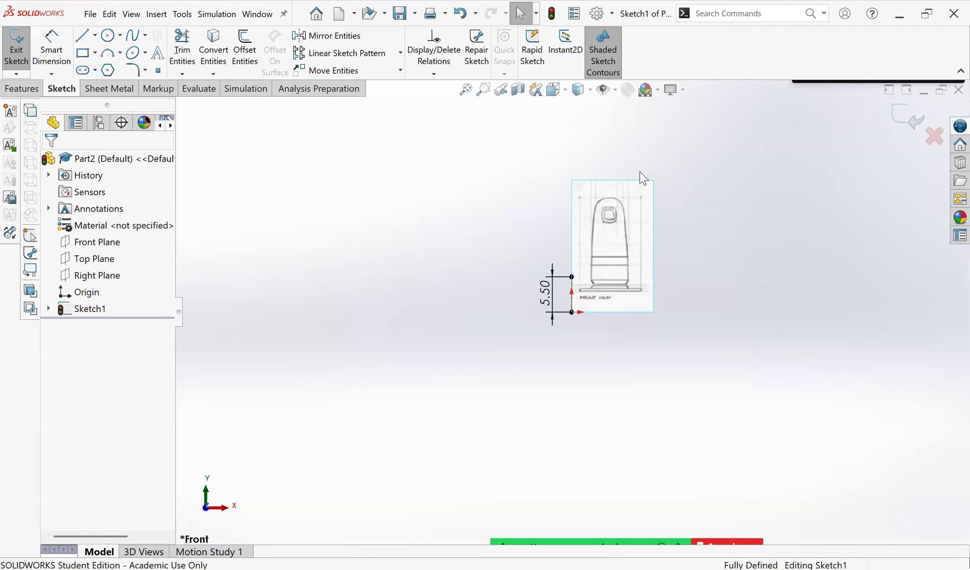
{"action": "left_click_drag", "start_coordinate": [655, 185], "coordinate": [585, 325]}
{"action": "left_click_drag", "start_coordinate": [591, 250], "coordinate": [592, 256]}
{"action": "scroll", "coordinate": [584, 317], "scroll_direction": "down", "scroll_amount": 4}
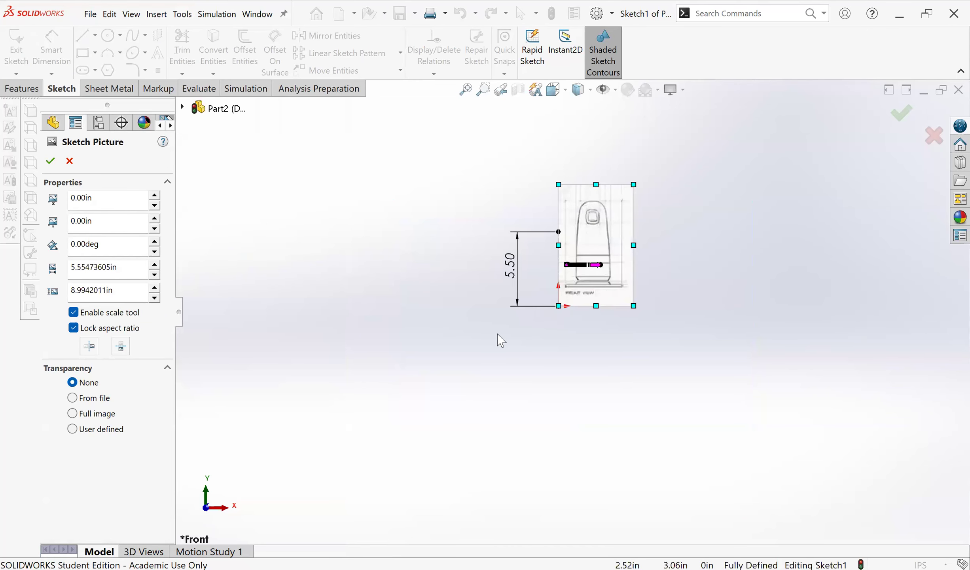
{"action": "scroll", "coordinate": [497, 334], "scroll_direction": "down", "scroll_amount": 6}
{"action": "left_click_drag", "start_coordinate": [482, 351], "coordinate": [475, 355]}
{"action": "mouse_move", "coordinate": [602, 110]}
{"action": "left_mouse_down"}
{"action": "mouse_move", "coordinate": [574, 180]}
{"action": "mouse_move", "coordinate": [574, 159]}
{"action": "left_mouse_up"}
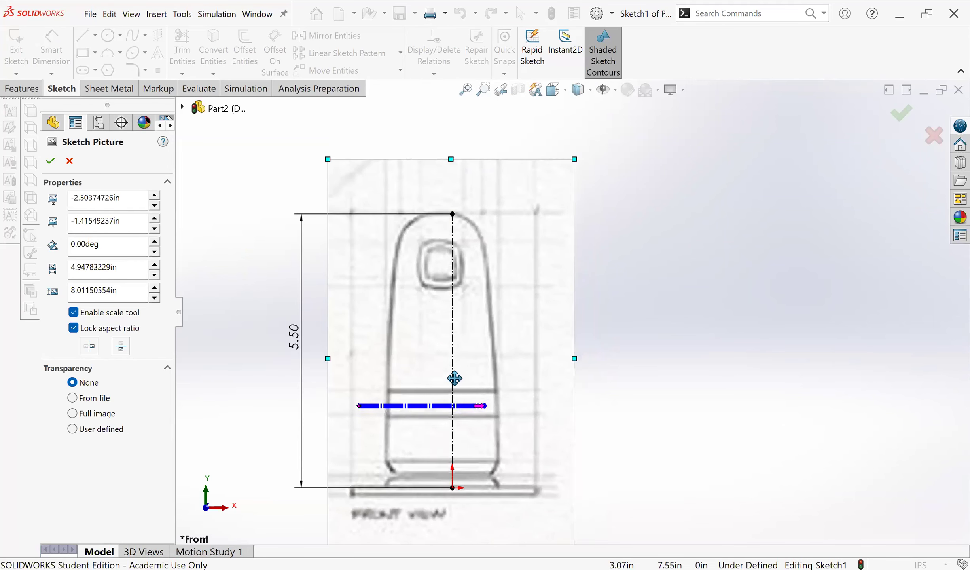
Step: Realign the front-view picture with the centerline and reduce it to about 4.83 by 7.83 in
{"action": "scroll", "coordinate": [502, 354], "scroll_direction": "down", "scroll_amount": 1}
{"action": "left_click_drag", "start_coordinate": [501, 353], "coordinate": [514, 344]}
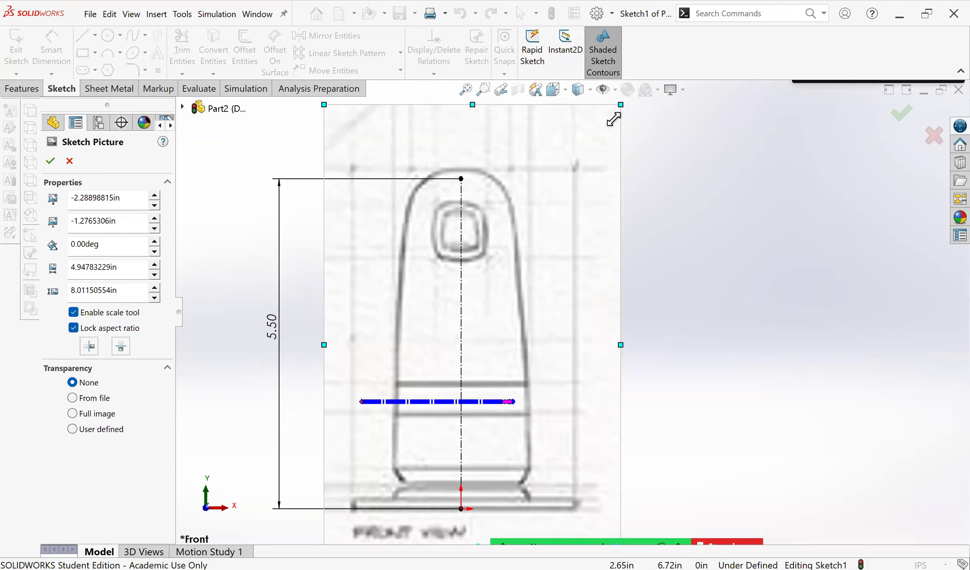
{"action": "left_click_drag", "start_coordinate": [614, 118], "coordinate": [607, 129]}
{"action": "scroll", "coordinate": [552, 342], "scroll_direction": "up", "scroll_amount": 2}
{"action": "scroll", "coordinate": [542, 386], "scroll_direction": "down", "scroll_amount": 1}
{"action": "left_click_drag", "start_coordinate": [552, 380], "coordinate": [554, 378]}
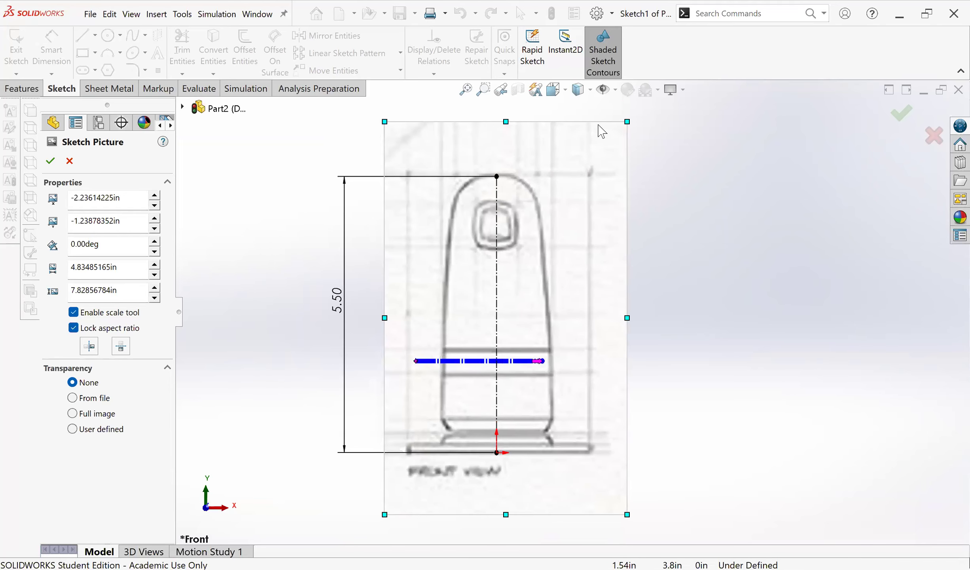
Step: Scale the front-view picture to about 4.81 by 7.80 in and nudge it so the sander spans the centerline from base to top
{"action": "left_click_drag", "start_coordinate": [627, 123], "coordinate": [627, 129]}
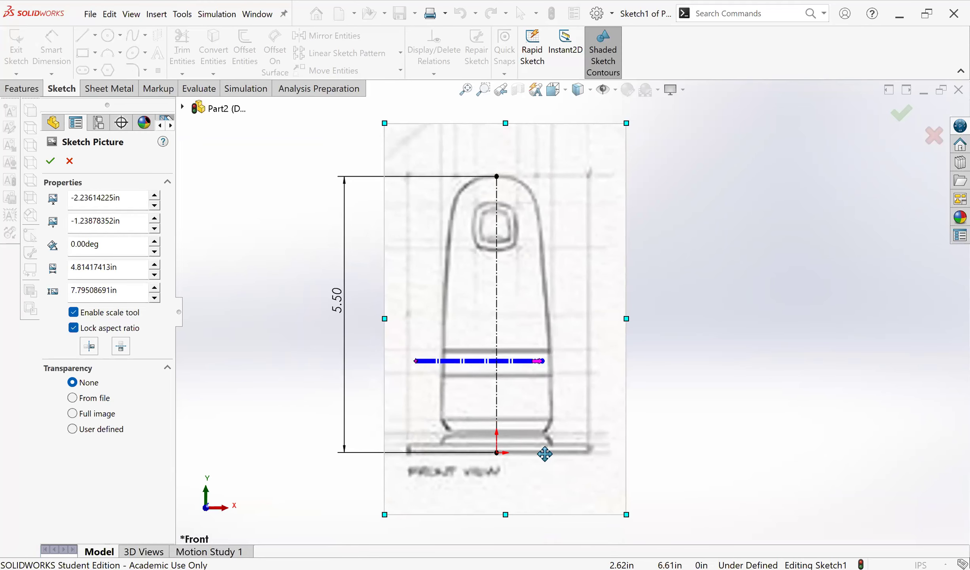
{"action": "scroll", "coordinate": [542, 454], "scroll_direction": "down", "scroll_amount": 3}
{"action": "left_click_drag", "start_coordinate": [541, 448], "coordinate": [540, 447]}
{"action": "scroll", "coordinate": [610, 181], "scroll_direction": "up", "scroll_amount": 4}
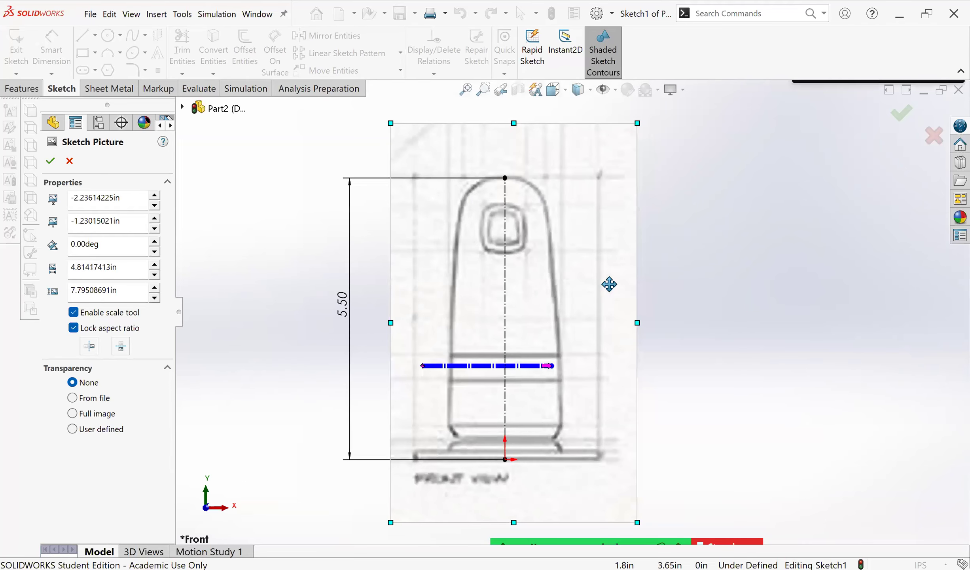
{"action": "mouse_move", "coordinate": [597, 273]}
{"action": "left_mouse_down"}
{"action": "mouse_move", "coordinate": [579, 272]}
{"action": "mouse_move", "coordinate": [597, 273]}
{"action": "left_mouse_up"}
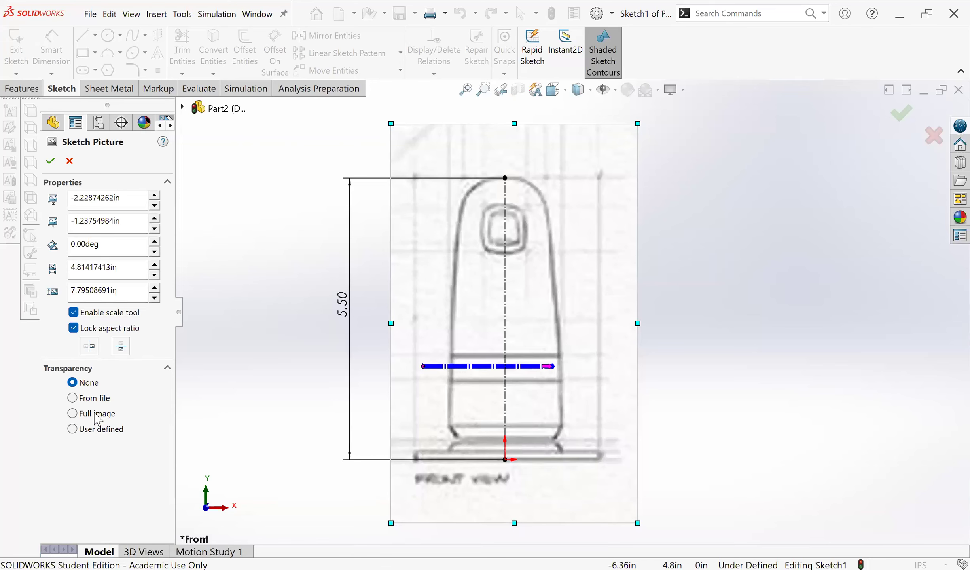
Step: Set the front-view picture's transparency to Full image and exit the sketch
{"action": "left_click", "coordinate": [72, 413]}
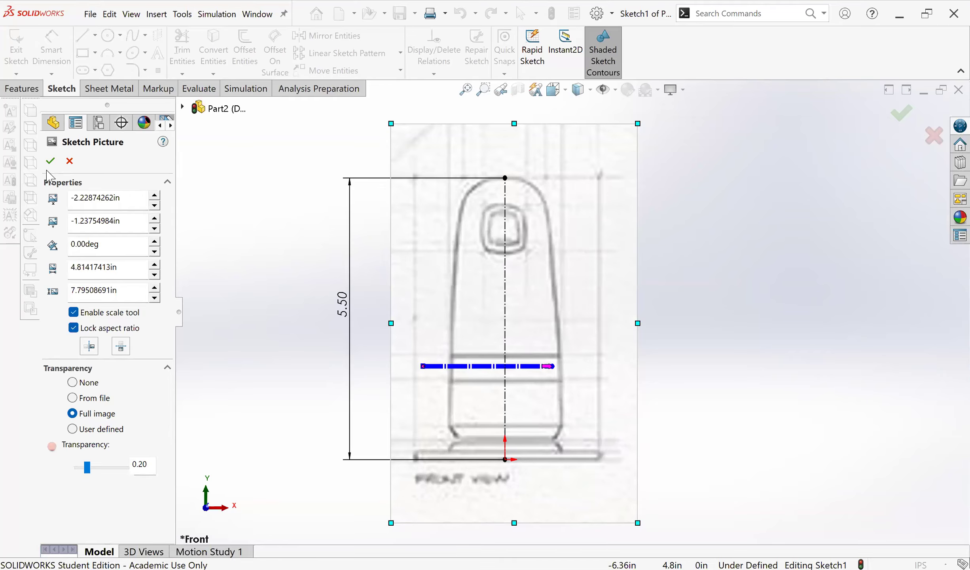
{"action": "key", "text": "Return"}
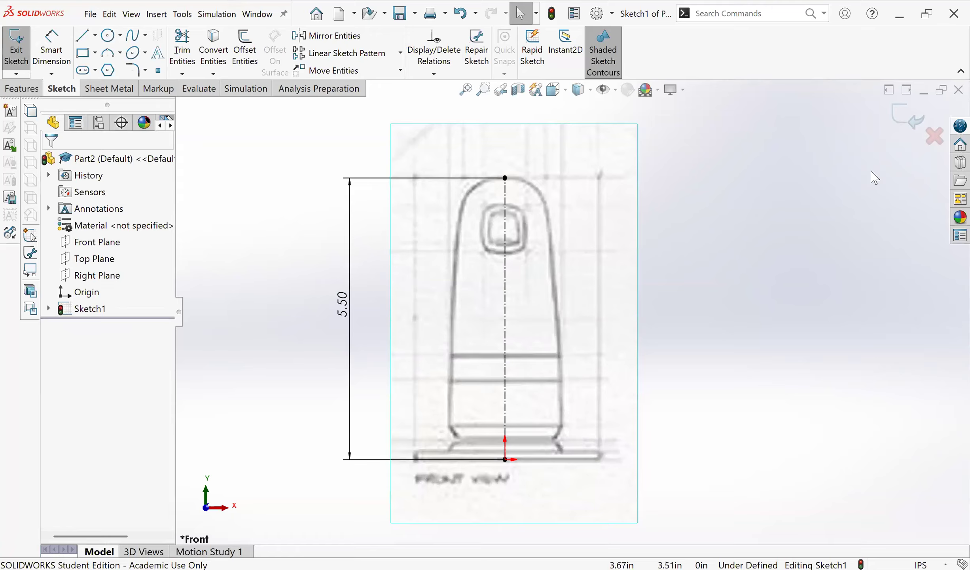
{"action": "left_click", "coordinate": [901, 117]}
{"action": "mouse_move", "coordinate": [736, 354]}
{"action": "middle_mouse_down"}
{"action": "mouse_move", "coordinate": [671, 336]}
{"action": "mouse_move", "coordinate": [721, 343]}
{"action": "mouse_move", "coordinate": [654, 351]}
{"action": "middle_mouse_up"}
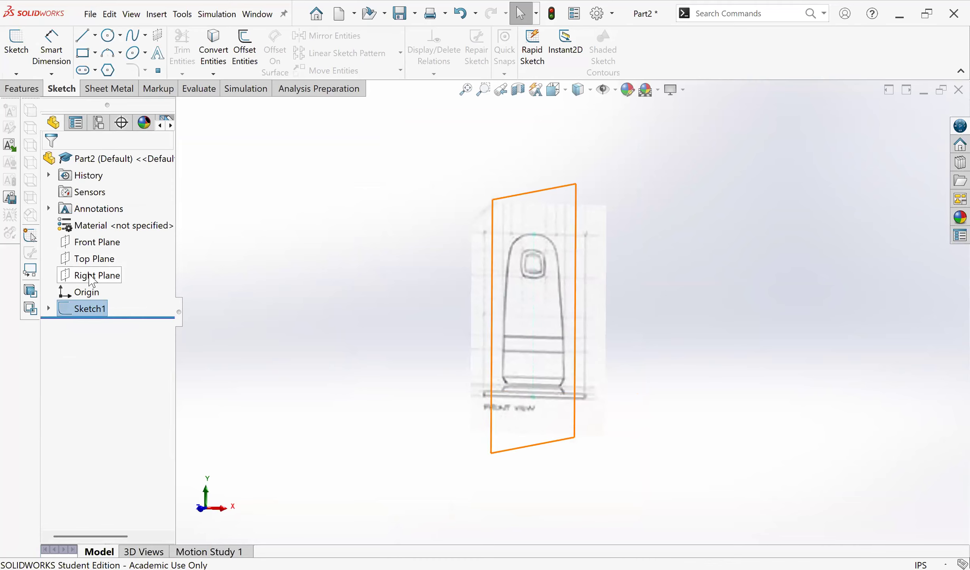
{"action": "left_click", "coordinate": [91, 275]}
{"action": "left_click", "coordinate": [16, 43]}
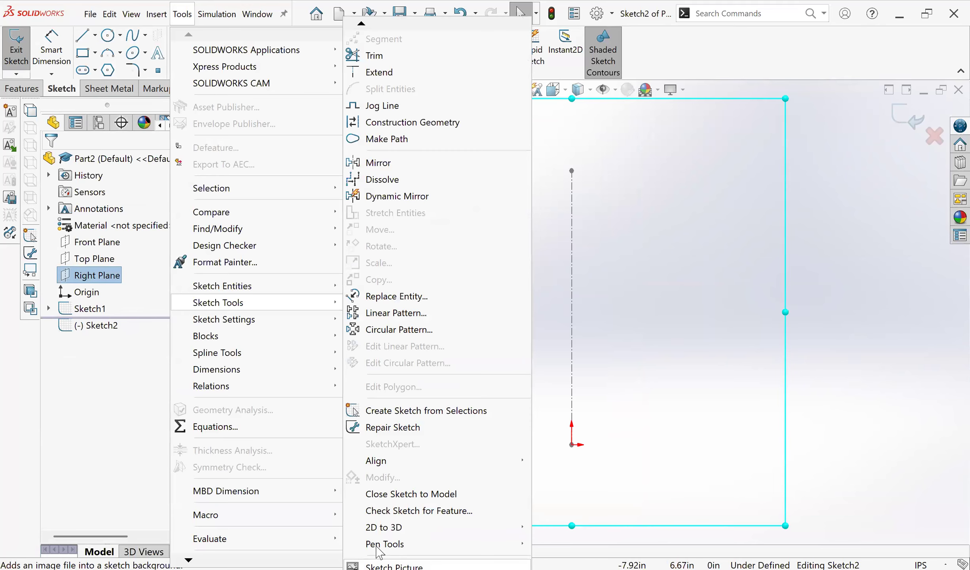
{"action": "key", "text": "Return"}
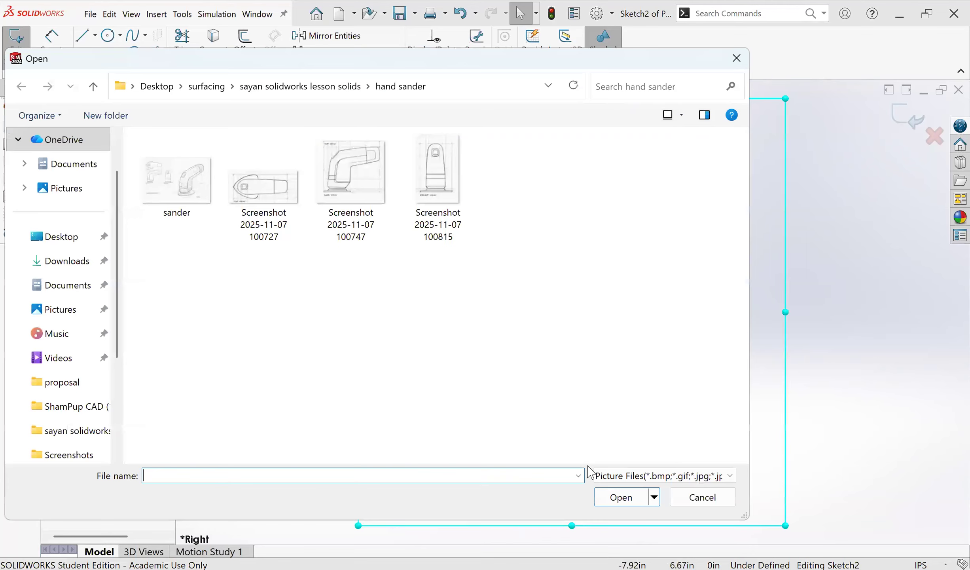
{"action": "left_click", "coordinate": [351, 188]}
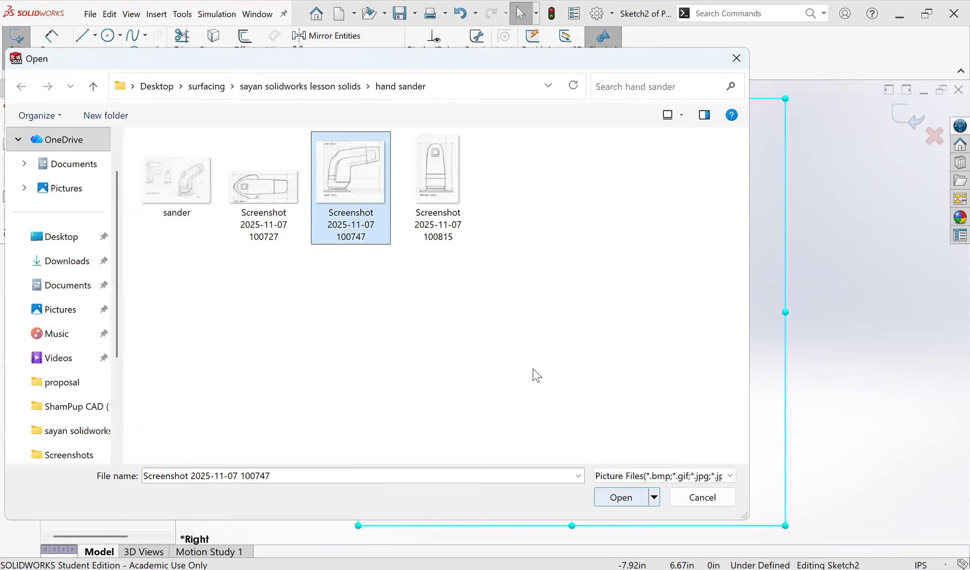
{"action": "key", "text": "Return"}
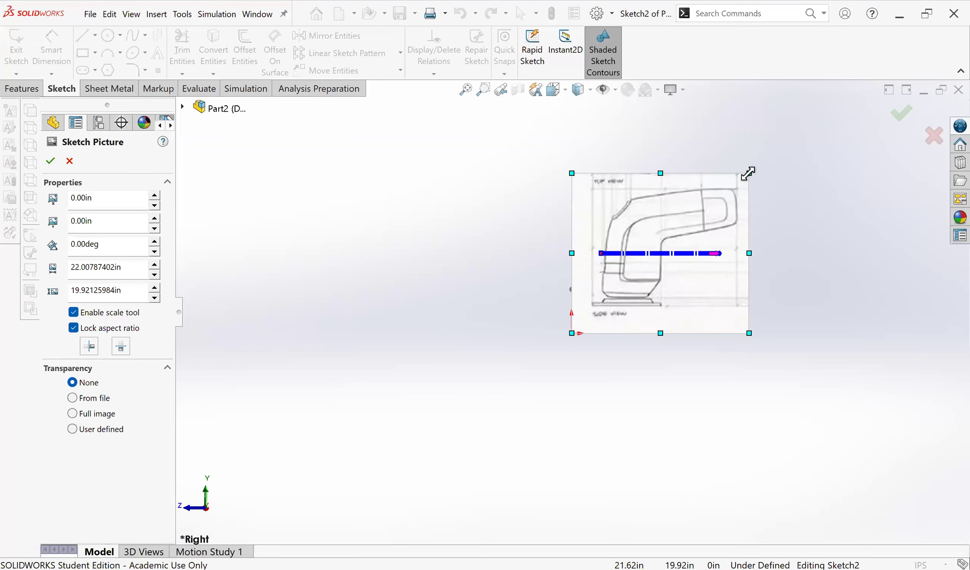
Step: Shrink the side-view picture to about 7.47 by 6.76 in and move the sander's base over the origin
{"action": "mouse_move", "coordinate": [749, 173]}
{"action": "left_mouse_down"}
{"action": "mouse_move", "coordinate": [664, 261]}
{"action": "mouse_move", "coordinate": [665, 249]}
{"action": "left_mouse_up"}
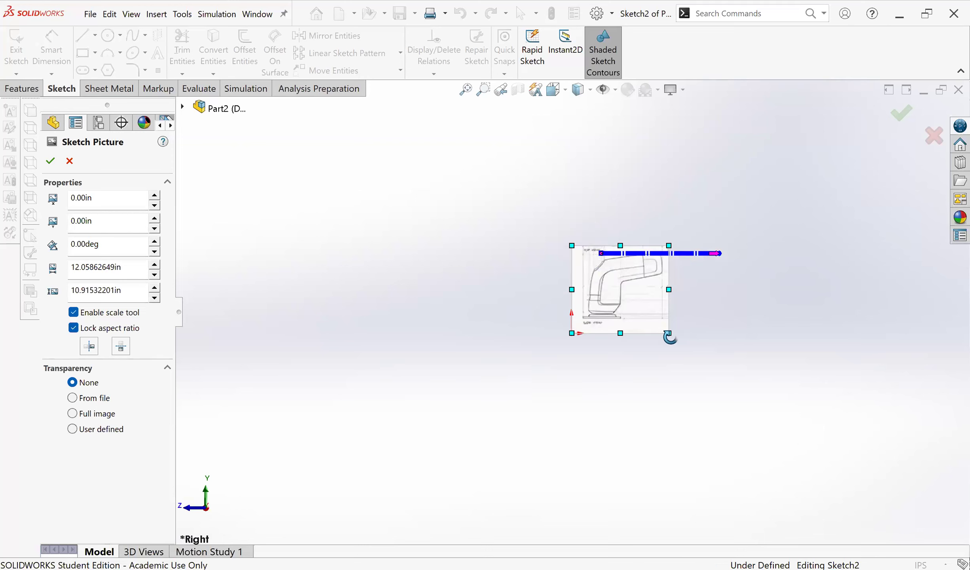
{"action": "mouse_move", "coordinate": [713, 346]}
{"action": "middle_mouse_down"}
{"action": "mouse_move", "coordinate": [610, 339]}
{"action": "mouse_move", "coordinate": [634, 253]}
{"action": "middle_mouse_up"}
{"action": "scroll", "coordinate": [635, 253], "scroll_direction": "down", "scroll_amount": 2}
{"action": "scroll", "coordinate": [639, 255], "scroll_direction": "up", "scroll_amount": 3}
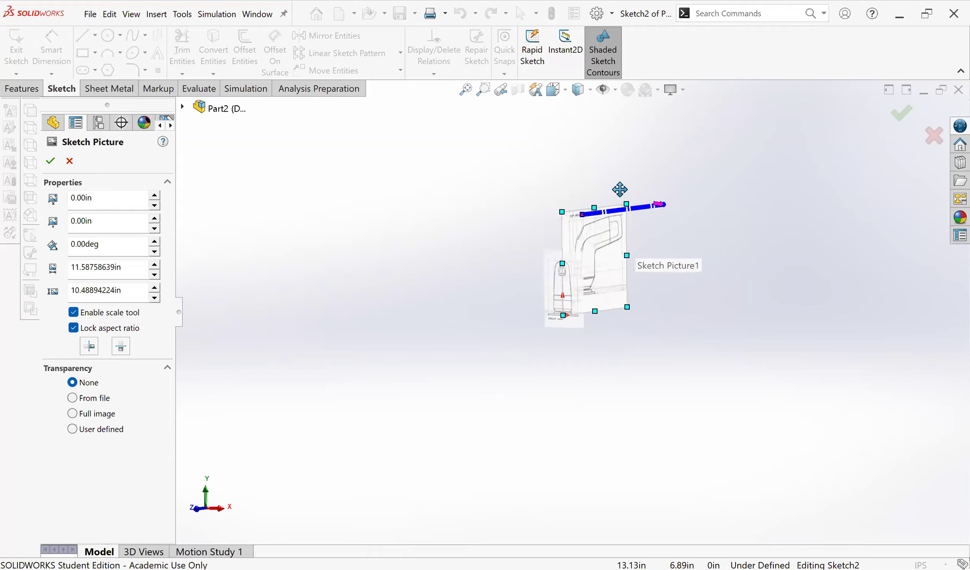
{"action": "scroll", "coordinate": [611, 192], "scroll_direction": "down", "scroll_amount": 2}
{"action": "mouse_move", "coordinate": [610, 192]}
{"action": "left_mouse_down"}
{"action": "mouse_move", "coordinate": [579, 229]}
{"action": "mouse_move", "coordinate": [571, 262]}
{"action": "left_mouse_up"}
{"action": "scroll", "coordinate": [543, 374], "scroll_direction": "down", "scroll_amount": 5}
{"action": "mouse_move", "coordinate": [641, 303]}
{"action": "left_mouse_down"}
{"action": "mouse_move", "coordinate": [583, 323]}
{"action": "mouse_move", "coordinate": [581, 371]}
{"action": "left_mouse_up"}
{"action": "scroll", "coordinate": [578, 367], "scroll_direction": "up", "scroll_amount": 5}
{"action": "middle_click_drag", "start_coordinate": [578, 367], "coordinate": [529, 367]}
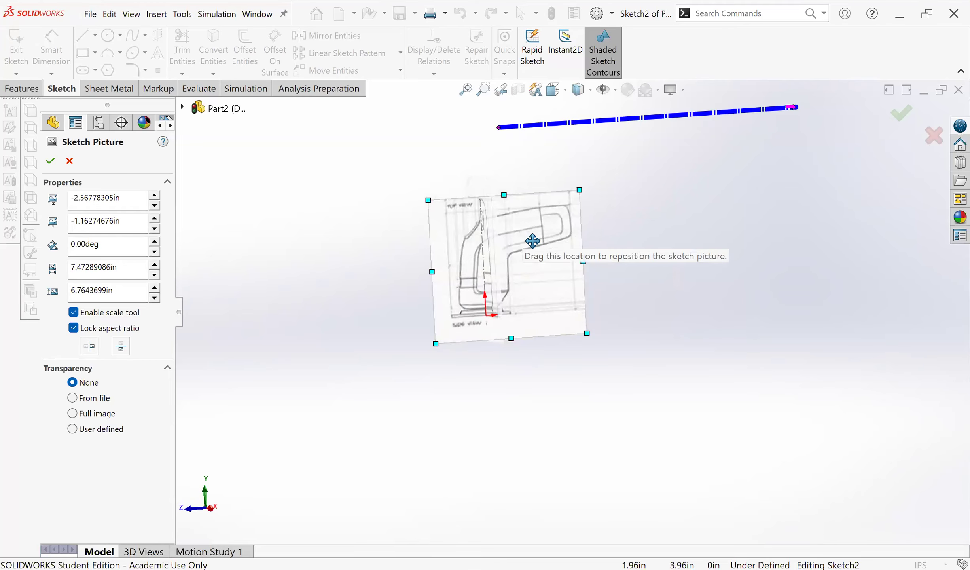
Step: Enlarge the side-view picture to about 8.26 by 7.48 in to match the sander's height in the front view
{"action": "key", "text": "ctrl+8"}
{"action": "scroll", "coordinate": [559, 415], "scroll_direction": "down", "scroll_amount": 2}
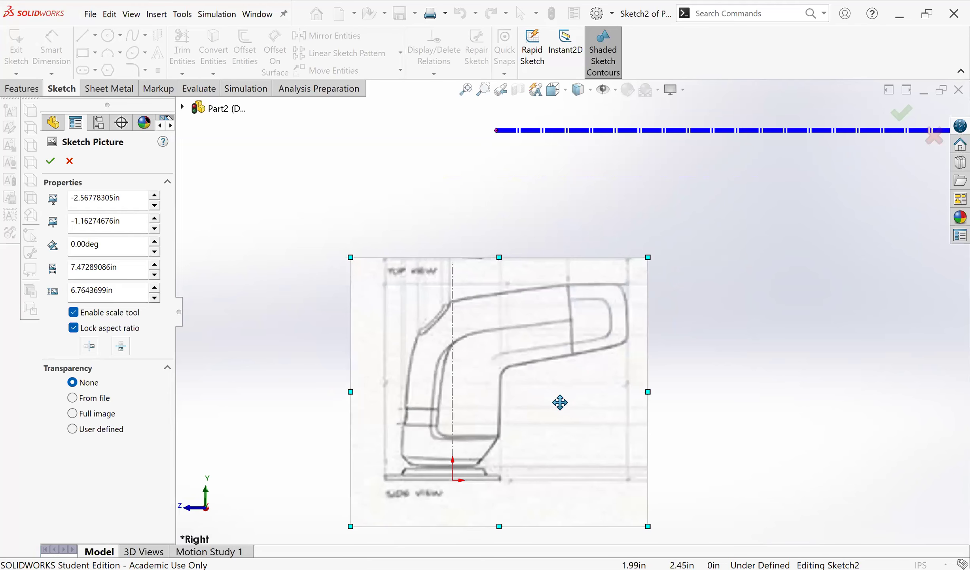
{"action": "scroll", "coordinate": [552, 385], "scroll_direction": "down", "scroll_amount": 2}
{"action": "key", "text": "Right"}
{"action": "key", "text": "Right"}
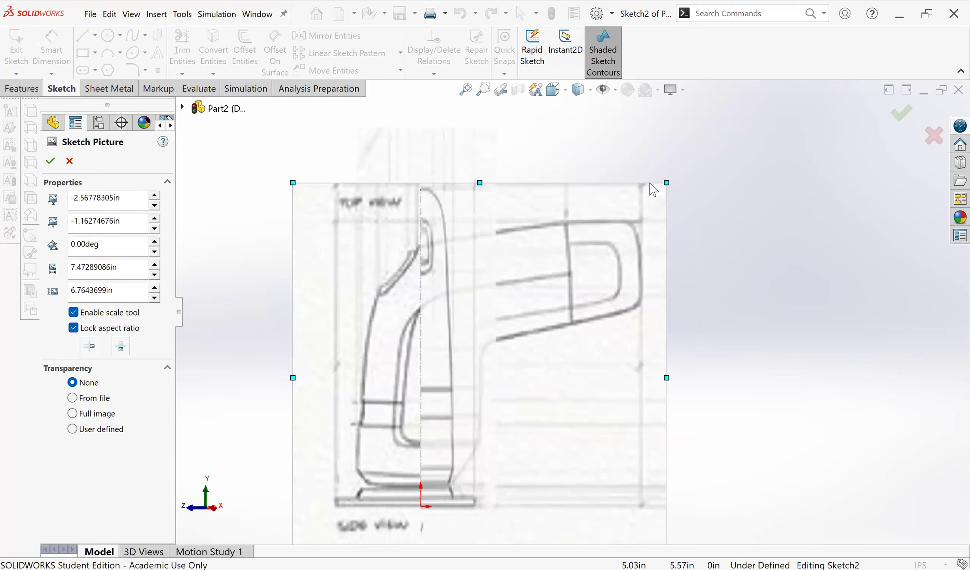
{"action": "left_click_drag", "start_coordinate": [666, 182], "coordinate": [693, 148]}
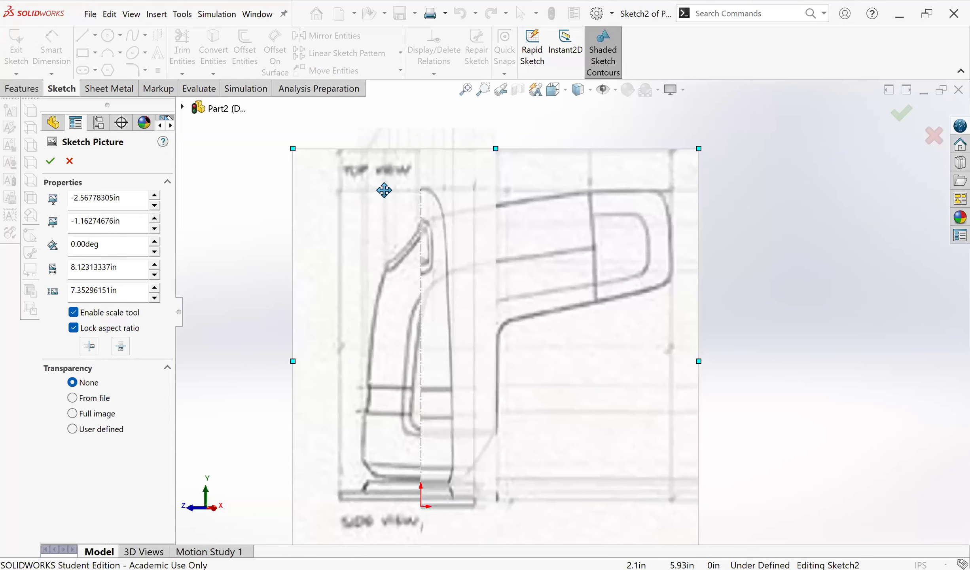
{"action": "scroll", "coordinate": [574, 473], "scroll_direction": "up", "scroll_amount": 2}
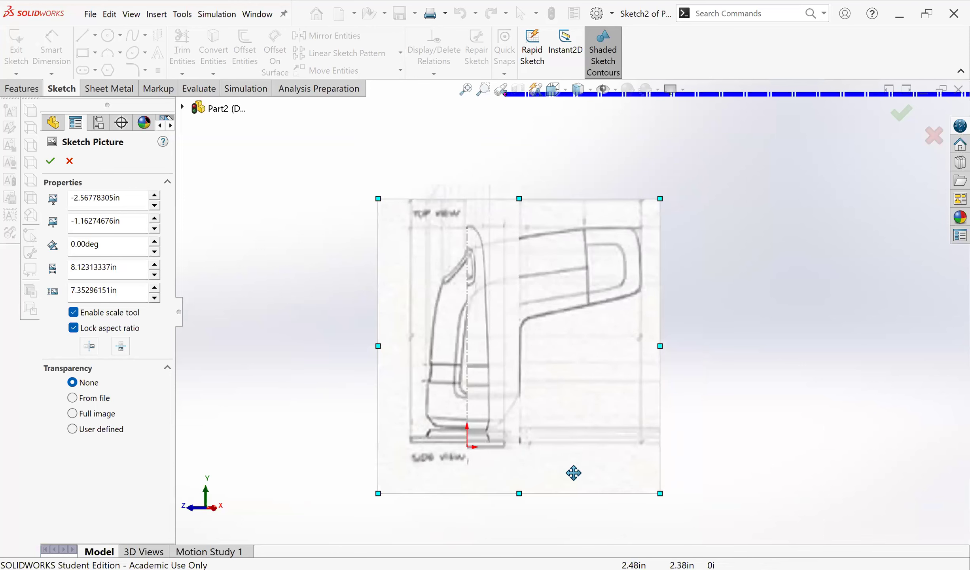
{"action": "left_click_drag", "start_coordinate": [660, 494], "coordinate": [665, 499]}
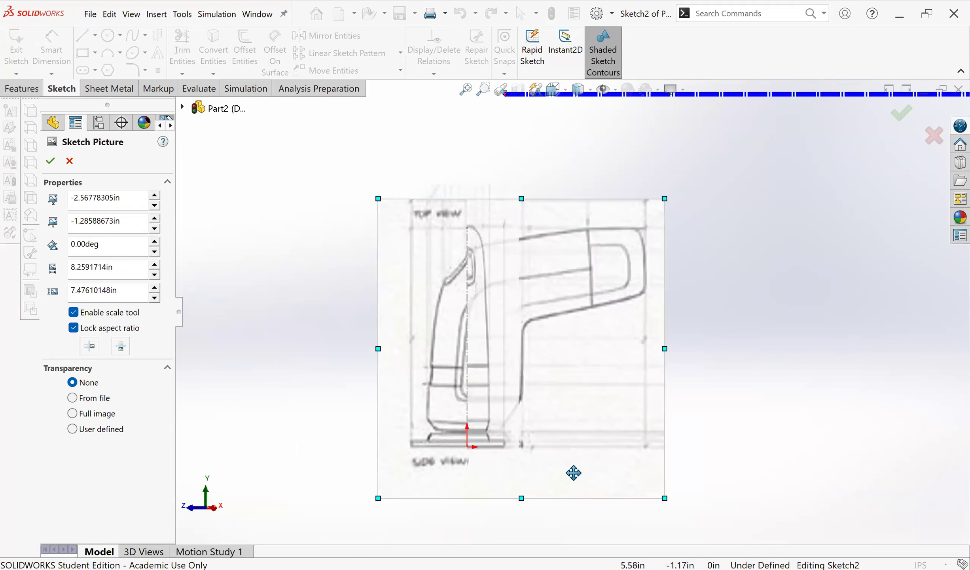
Step: Compare the side-view picture with the front view at the base and top, and enlarge it to about 8.40 by 7.61 in
{"action": "middle_click_drag", "start_coordinate": [588, 455], "coordinate": [491, 457]}
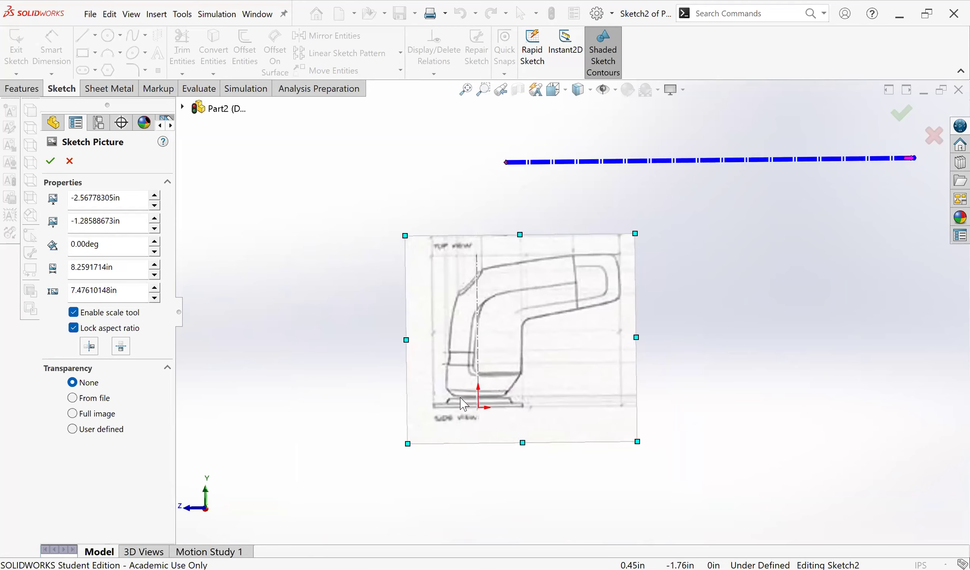
{"action": "key", "text": "ctrl+8"}
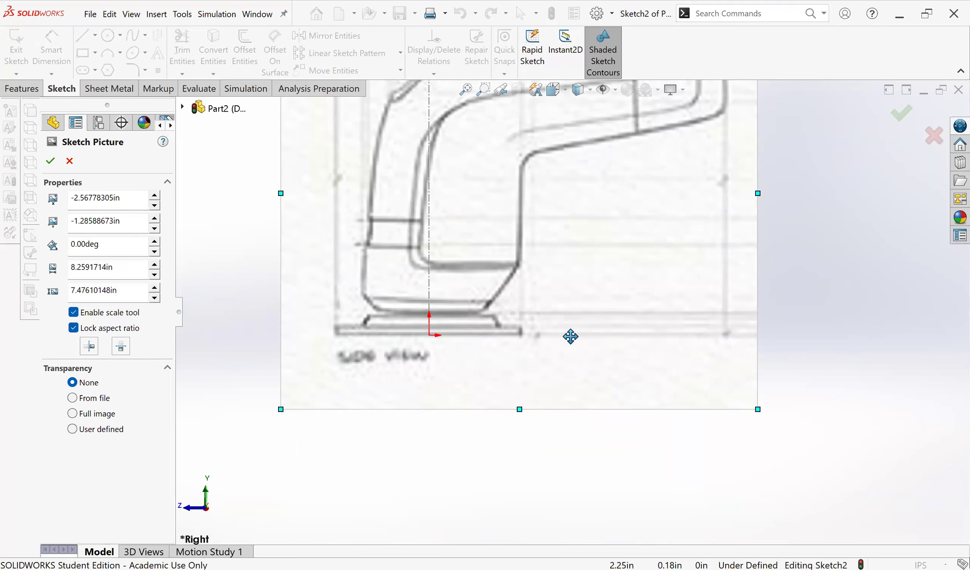
{"action": "scroll", "coordinate": [573, 328], "scroll_direction": "up", "scroll_amount": 3}
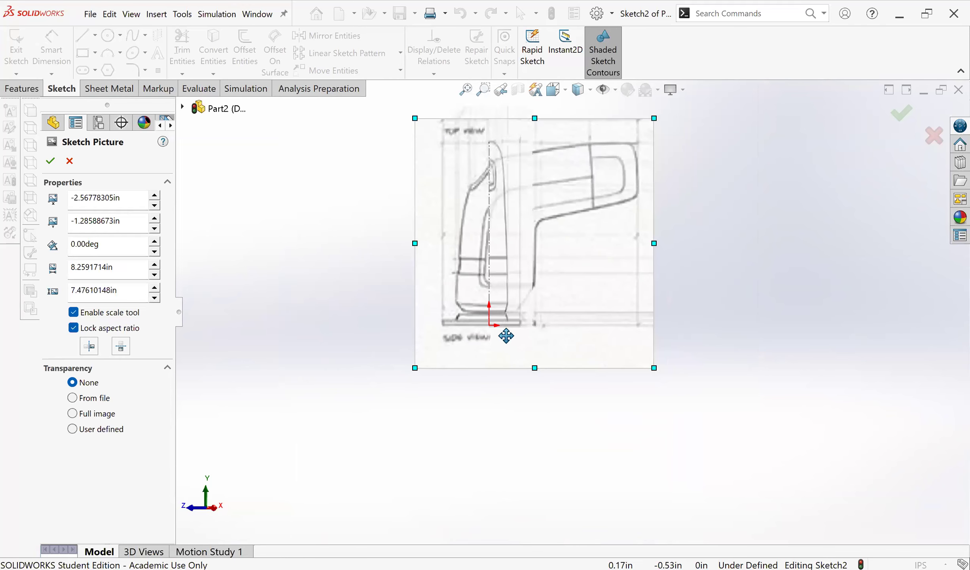
{"action": "scroll", "coordinate": [562, 327], "scroll_direction": "down", "scroll_amount": 3}
{"action": "scroll", "coordinate": [497, 306], "scroll_direction": "down", "scroll_amount": 3}
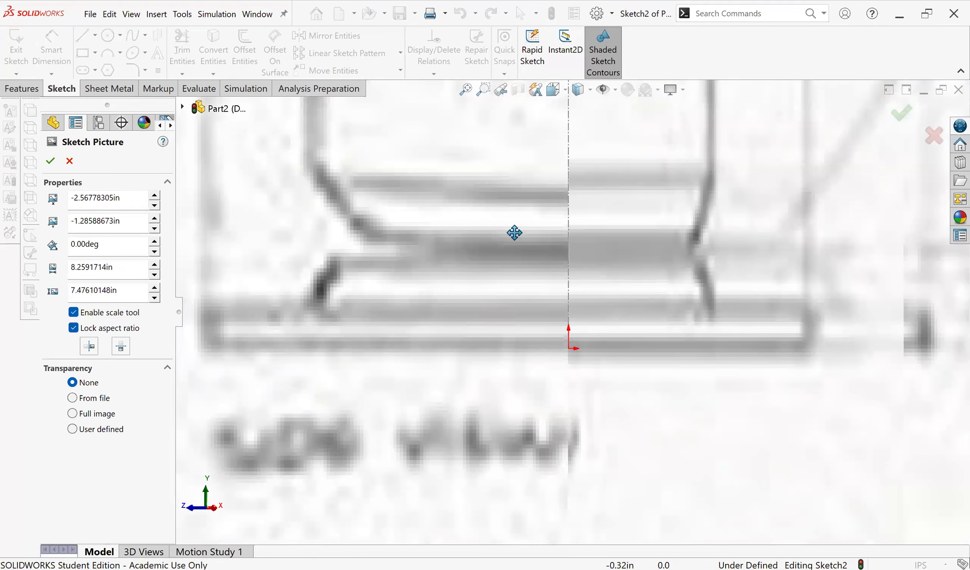
{"action": "scroll", "coordinate": [548, 260], "scroll_direction": "up", "scroll_amount": 5}
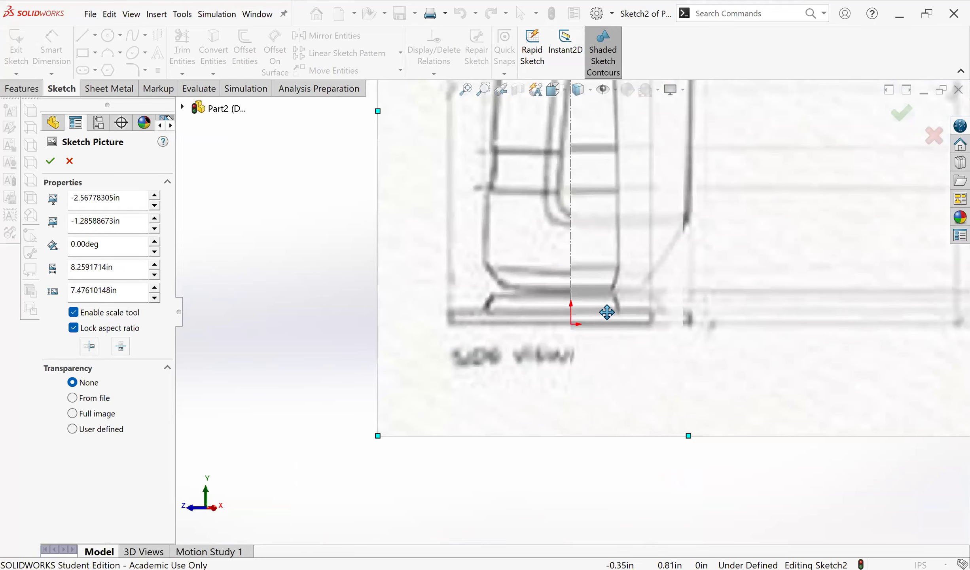
{"action": "scroll", "coordinate": [585, 273], "scroll_direction": "up", "scroll_amount": 2}
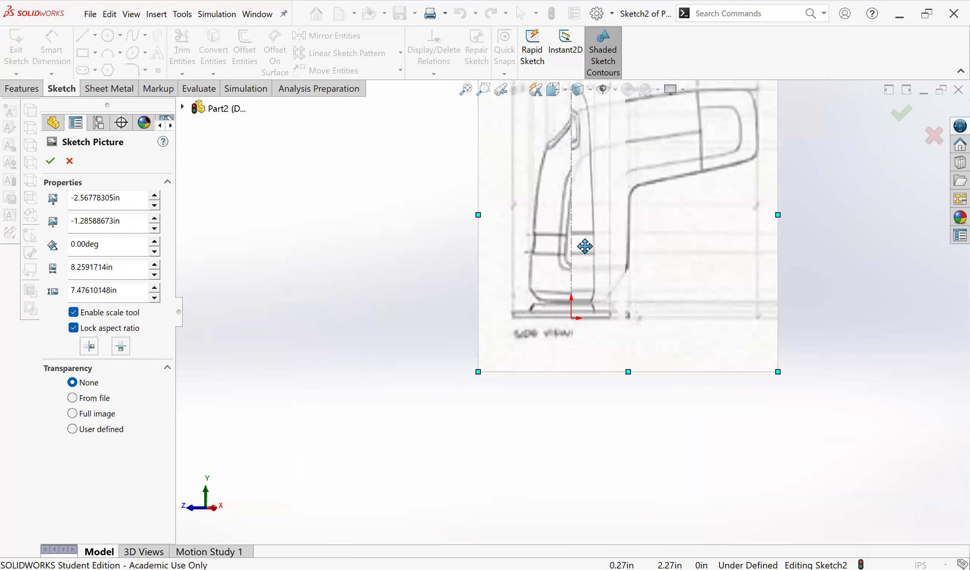
{"action": "scroll", "coordinate": [661, 204], "scroll_direction": "up", "scroll_amount": 3}
{"action": "scroll", "coordinate": [679, 163], "scroll_direction": "down", "scroll_amount": 2}
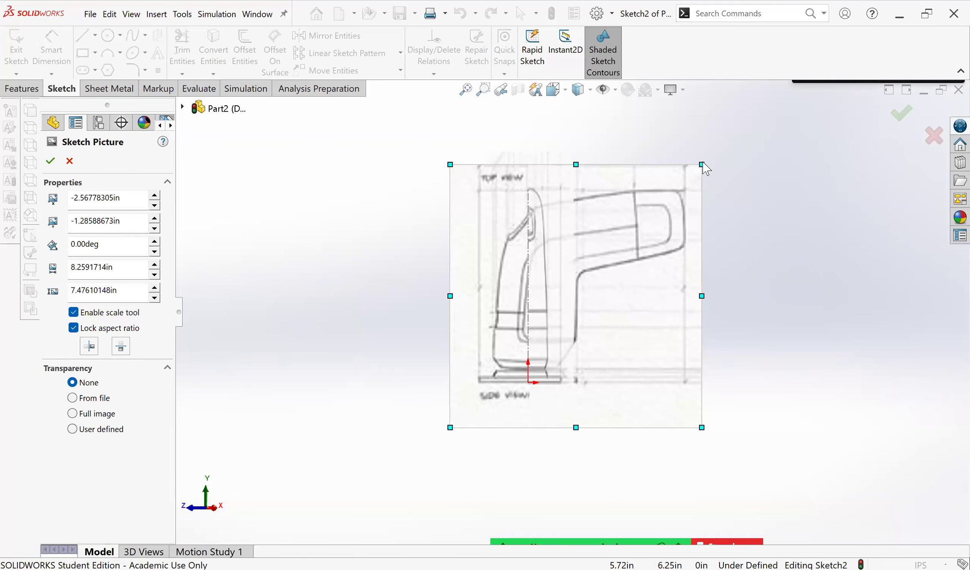
{"action": "left_click_drag", "start_coordinate": [701, 165], "coordinate": [706, 159]}
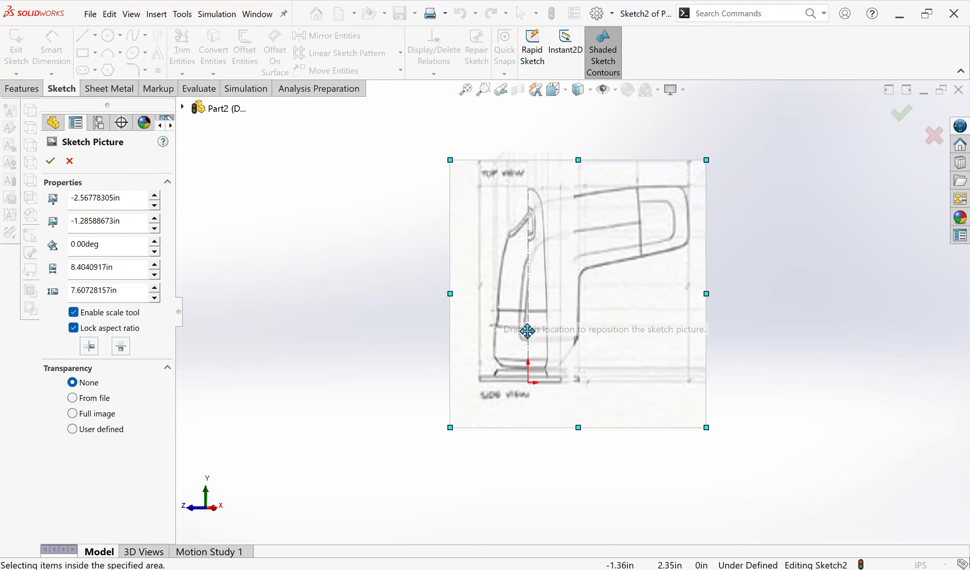
Step: Nudge the side-view picture horizontally to about -2.61 in so the sander's base is centered on the origin
{"action": "mouse_move", "coordinate": [671, 305]}
{"action": "middle_mouse_down"}
{"action": "mouse_move", "coordinate": [562, 318]}
{"action": "mouse_move", "coordinate": [532, 382]}
{"action": "middle_mouse_up"}
{"action": "mouse_move", "coordinate": [572, 323]}
{"action": "middle_mouse_down"}
{"action": "mouse_move", "coordinate": [608, 331]}
{"action": "mouse_move", "coordinate": [572, 320]}
{"action": "middle_mouse_up"}
{"action": "middle_click_drag", "start_coordinate": [600, 343], "coordinate": [600, 344]}
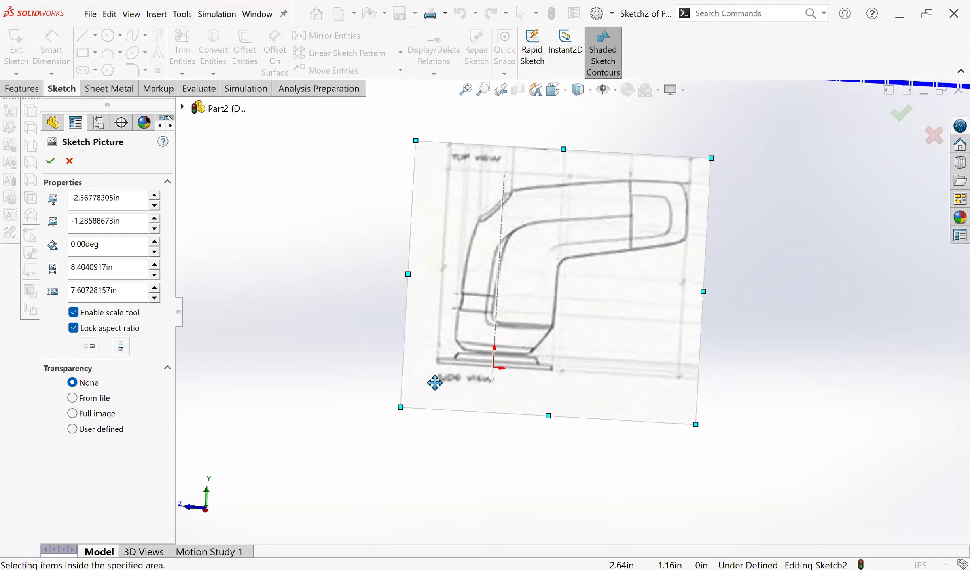
{"action": "key", "text": "ctrl+8"}
{"action": "scroll", "coordinate": [472, 320], "scroll_direction": "down", "scroll_amount": 5}
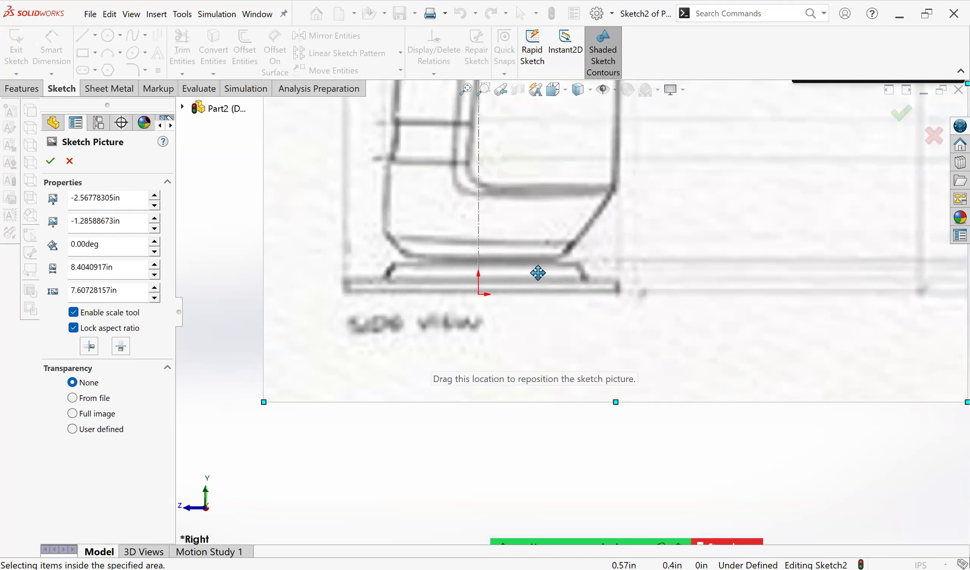
{"action": "left_click_drag", "start_coordinate": [535, 273], "coordinate": [536, 273]}
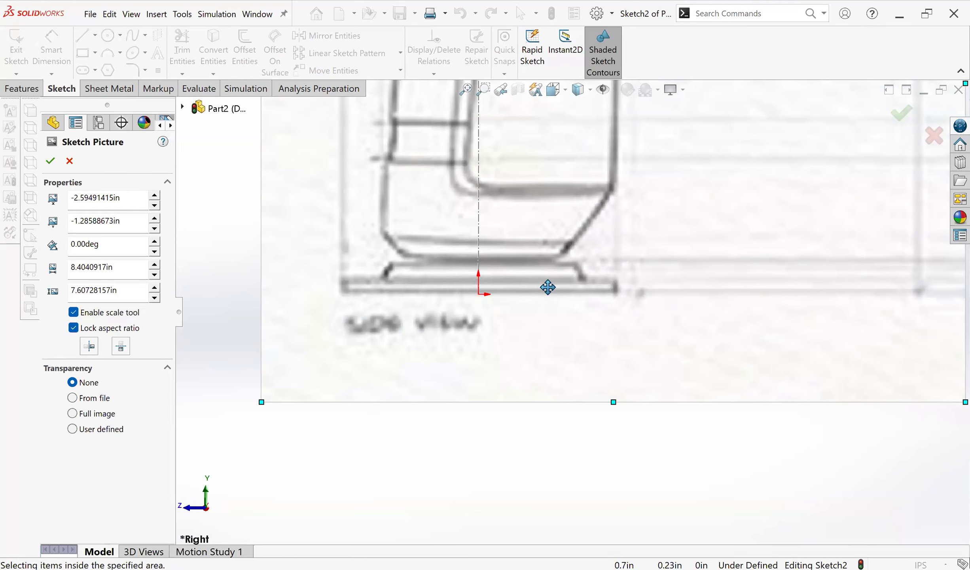
{"action": "left_click_drag", "start_coordinate": [548, 288], "coordinate": [547, 288]}
Step: Check the side view against the front view and lower its picture to a vertical position of about -1.33 in
{"action": "scroll", "coordinate": [548, 279], "scroll_direction": "up", "scroll_amount": 4}
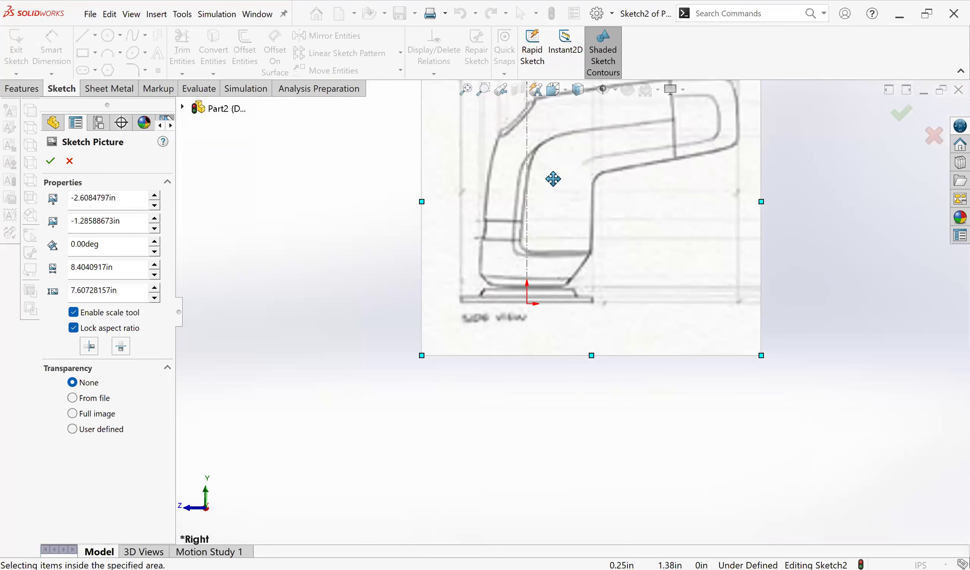
{"action": "scroll", "coordinate": [556, 180], "scroll_direction": "down", "scroll_amount": 2}
{"action": "scroll", "coordinate": [562, 174], "scroll_direction": "up", "scroll_amount": 4}
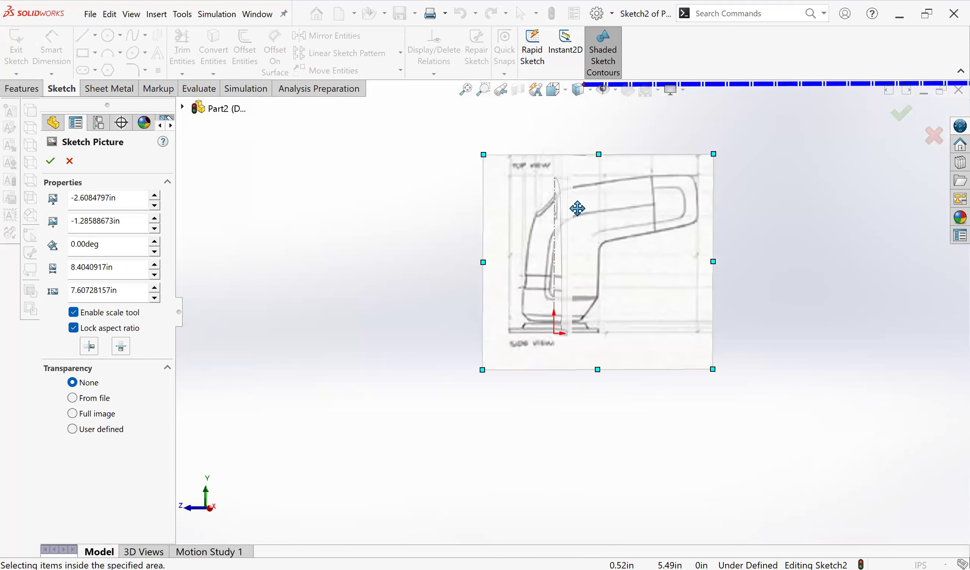
{"action": "scroll", "coordinate": [557, 281], "scroll_direction": "down", "scroll_amount": 8}
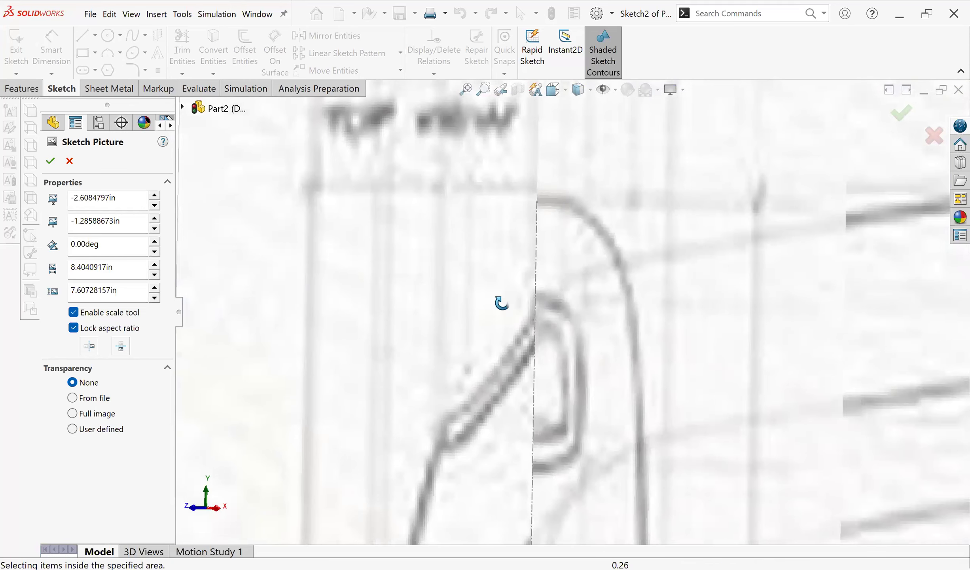
{"action": "mouse_move", "coordinate": [502, 304]}
{"action": "middle_mouse_down"}
{"action": "mouse_move", "coordinate": [492, 301]}
{"action": "mouse_move", "coordinate": [563, 303]}
{"action": "mouse_move", "coordinate": [514, 303]}
{"action": "middle_mouse_up"}
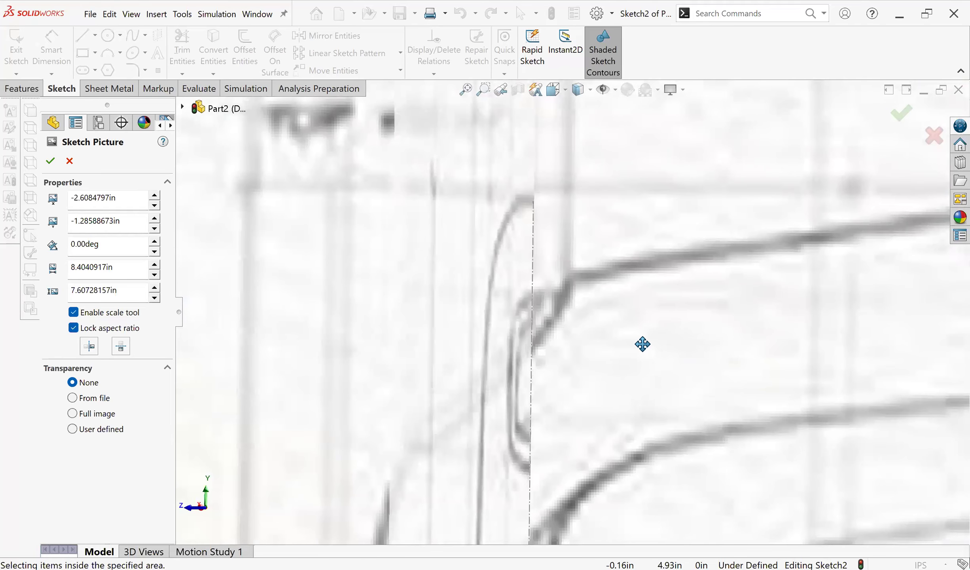
{"action": "key", "text": "f"}
{"action": "mouse_move", "coordinate": [671, 376]}
{"action": "middle_mouse_down"}
{"action": "mouse_move", "coordinate": [672, 363]}
{"action": "mouse_move", "coordinate": [697, 362]}
{"action": "mouse_move", "coordinate": [743, 314]}
{"action": "mouse_move", "coordinate": [574, 494]}
{"action": "middle_mouse_up"}
{"action": "scroll", "coordinate": [578, 436], "scroll_direction": "down", "scroll_amount": 5}
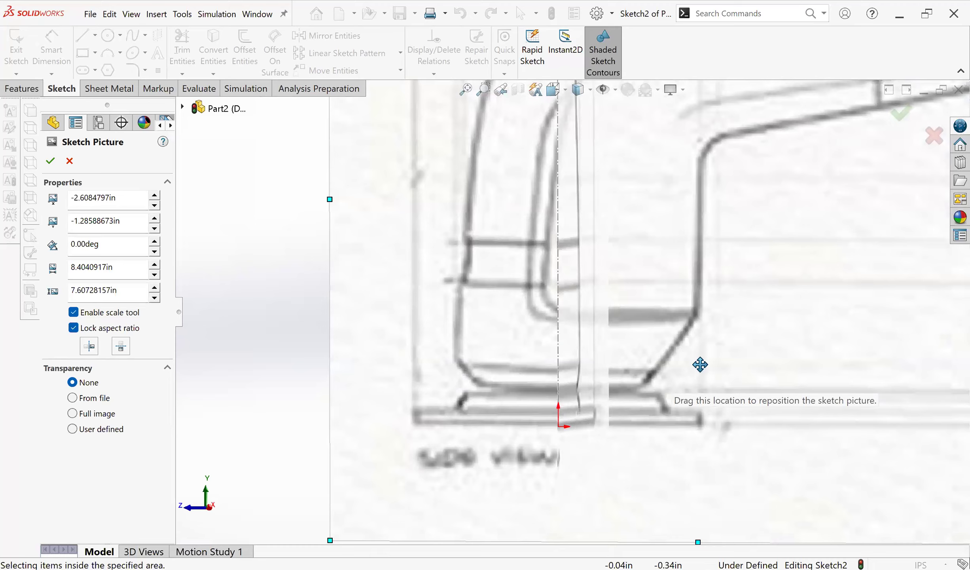
{"action": "left_click_drag", "start_coordinate": [701, 362], "coordinate": [700, 366]}
Step: Shrink the side-view picture slightly to about 8.36 by 7.57 in
{"action": "scroll", "coordinate": [655, 216], "scroll_direction": "up", "scroll_amount": 3}
{"action": "mouse_move", "coordinate": [559, 173]}
{"action": "middle_mouse_down"}
{"action": "mouse_move", "coordinate": [574, 178]}
{"action": "mouse_move", "coordinate": [477, 173]}
{"action": "mouse_move", "coordinate": [515, 184]}
{"action": "mouse_move", "coordinate": [489, 167]}
{"action": "middle_mouse_up"}
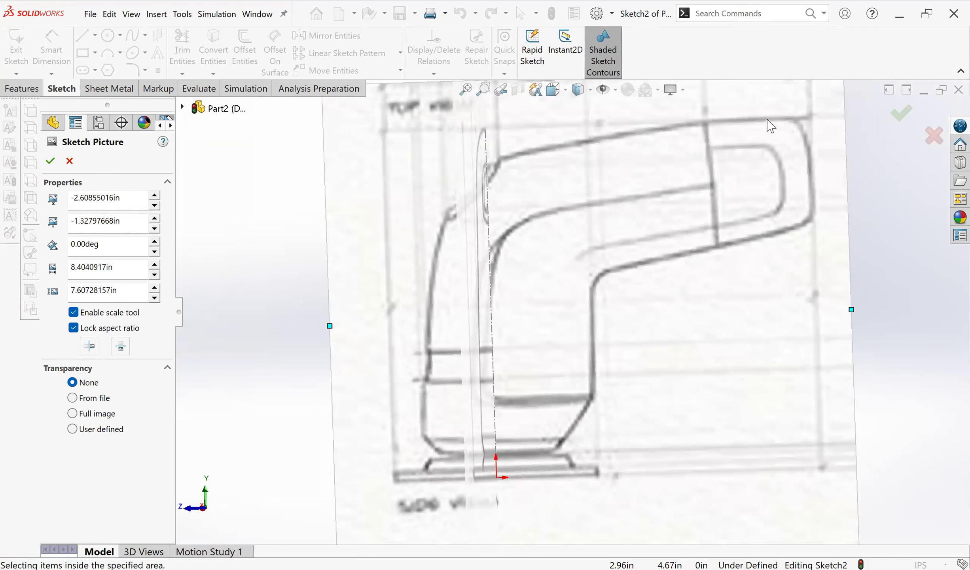
{"action": "scroll", "coordinate": [768, 127], "scroll_direction": "up", "scroll_amount": 2}
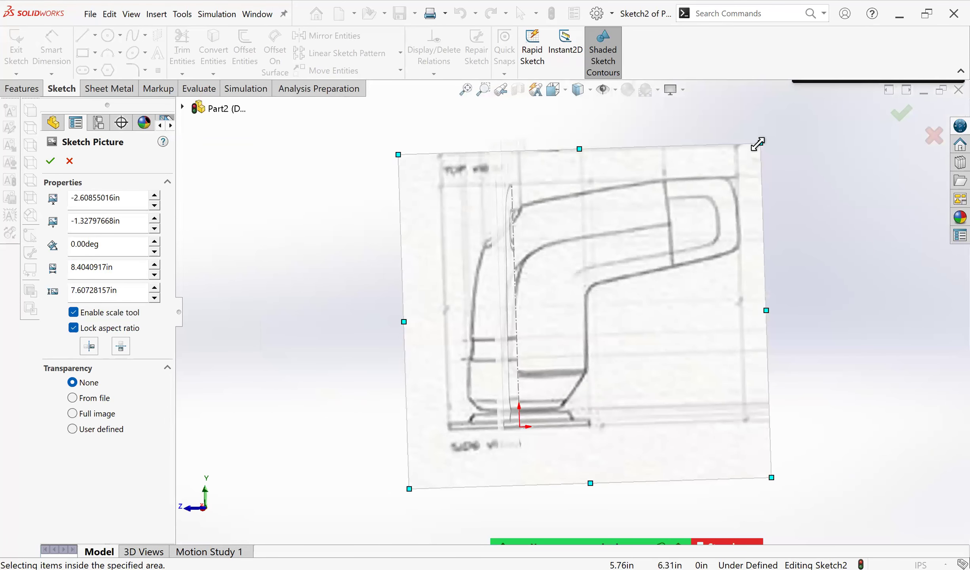
{"action": "left_click_drag", "start_coordinate": [758, 143], "coordinate": [765, 182]}
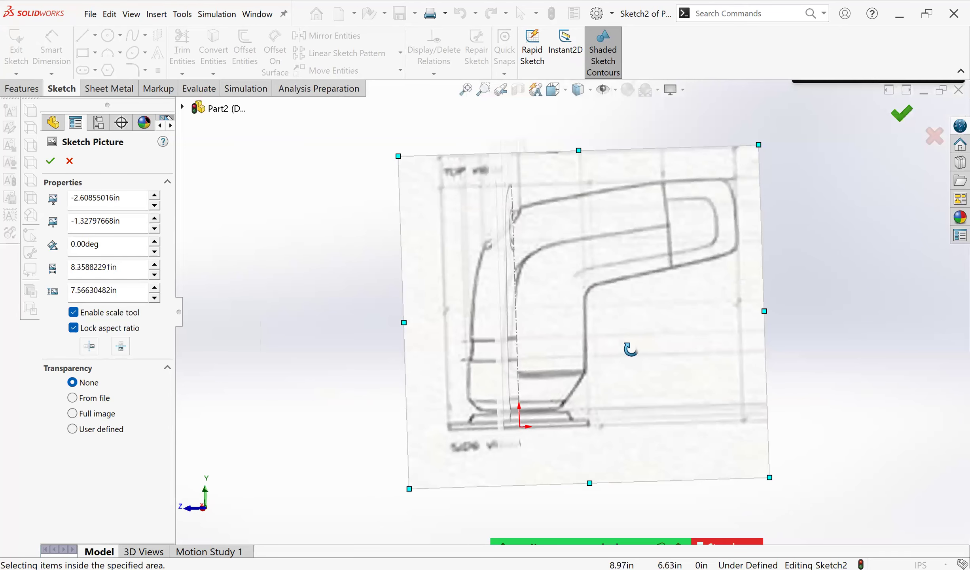
Step: Finish editing the side-view picture and exit its sketch
{"action": "key", "text": "Escape"}
{"action": "scroll", "coordinate": [568, 318], "scroll_direction": "up", "scroll_amount": 4}
{"action": "mouse_move", "coordinate": [520, 354]}
{"action": "middle_mouse_down"}
{"action": "mouse_move", "coordinate": [581, 352]}
{"action": "mouse_move", "coordinate": [475, 348]}
{"action": "middle_mouse_up"}
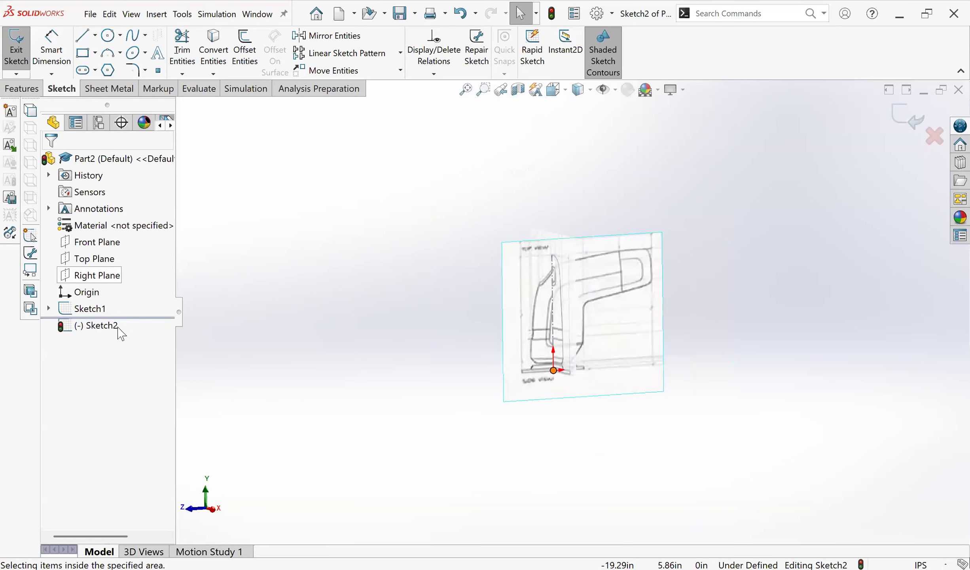
{"action": "left_click", "coordinate": [914, 123]}
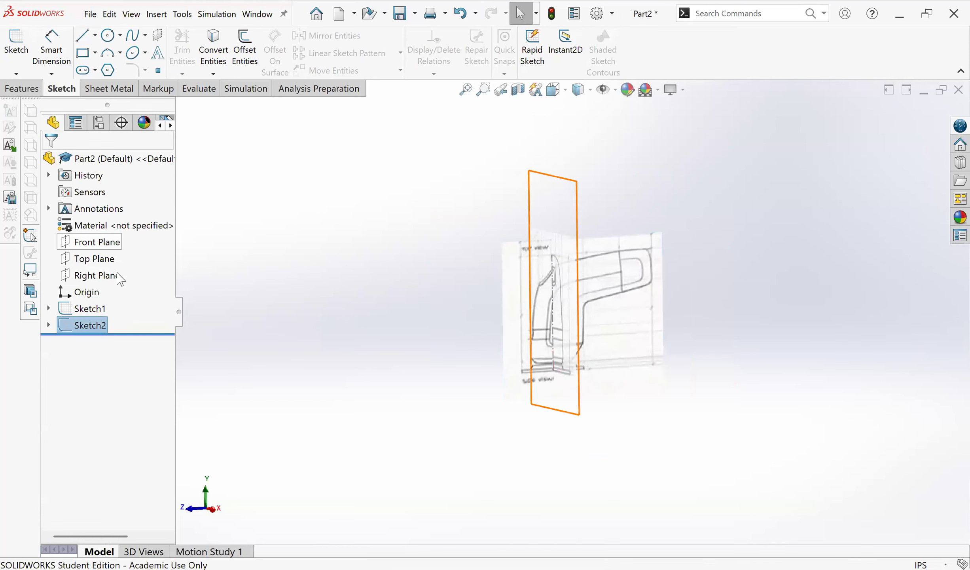
Step: Start a sketch on the Top Plane, insert the top-view sketch picture and rotate it 90 degrees
{"action": "left_click", "coordinate": [94, 259]}
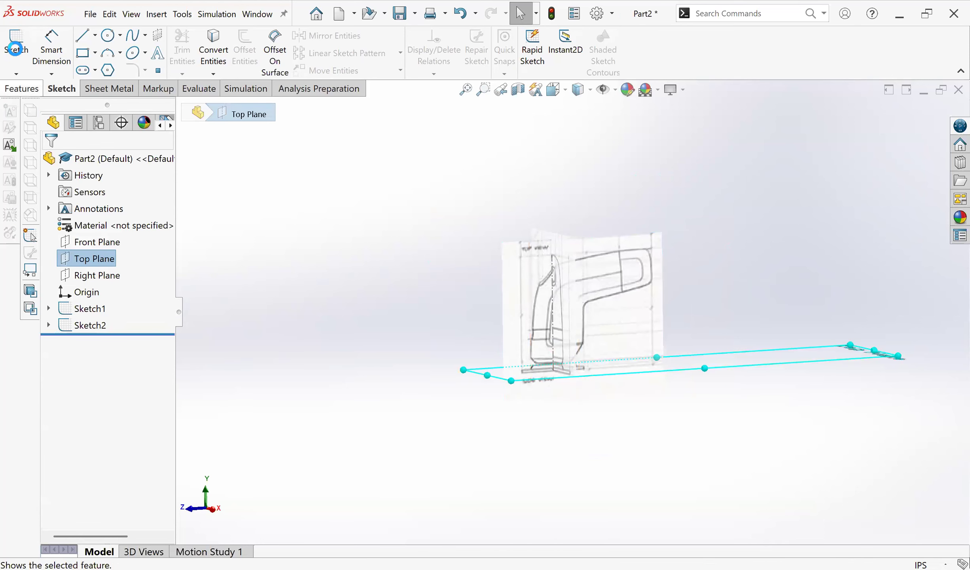
{"action": "left_click", "coordinate": [14, 49]}
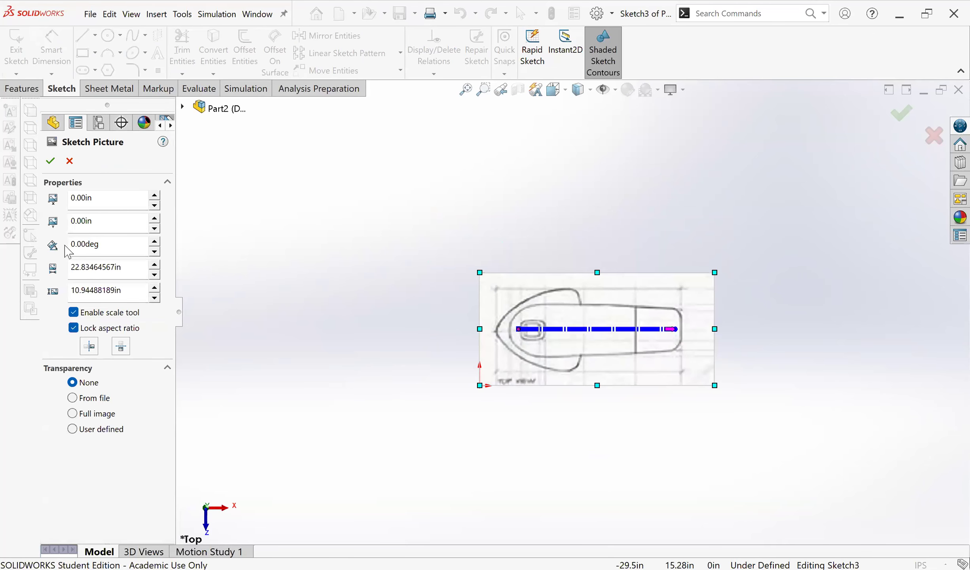
{"action": "left_click", "coordinate": [112, 249]}
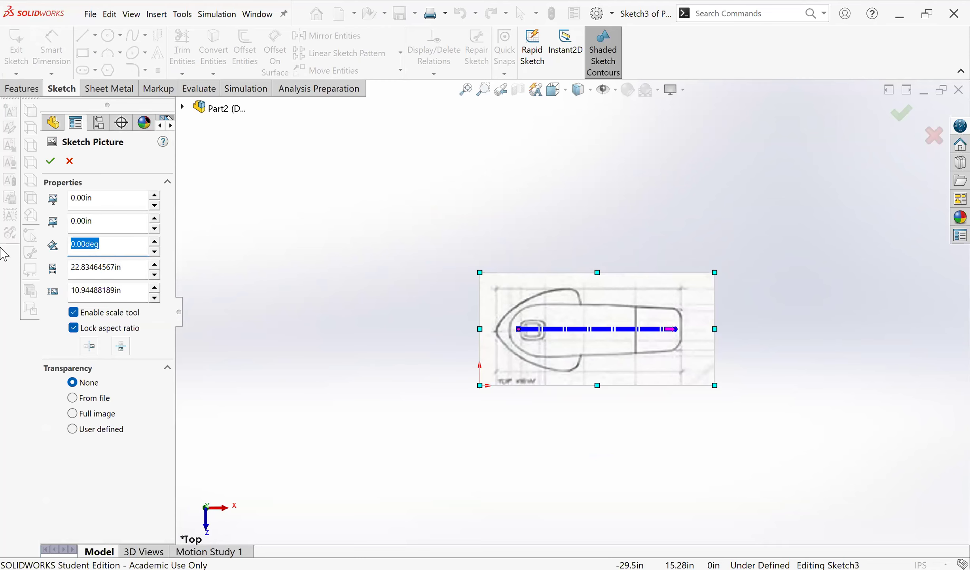
{"action": "type", "text": "90"}
{"action": "key", "text": "Return"}
Step: Shrink the top-view picture to about 9.69 by 4.64 in and shift it sideways to straddle the side-view plane
{"action": "mouse_move", "coordinate": [415, 405]}
{"action": "middle_mouse_down"}
{"action": "mouse_move", "coordinate": [459, 411]}
{"action": "mouse_move", "coordinate": [576, 260]}
{"action": "mouse_move", "coordinate": [557, 230]}
{"action": "middle_mouse_up"}
{"action": "left_click_drag", "start_coordinate": [557, 230], "coordinate": [473, 309]}
{"action": "scroll", "coordinate": [451, 373], "scroll_direction": "down", "scroll_amount": 4}
{"action": "scroll", "coordinate": [465, 370], "scroll_direction": "down", "scroll_amount": 1}
{"action": "middle_click_drag", "start_coordinate": [465, 371], "coordinate": [526, 238]}
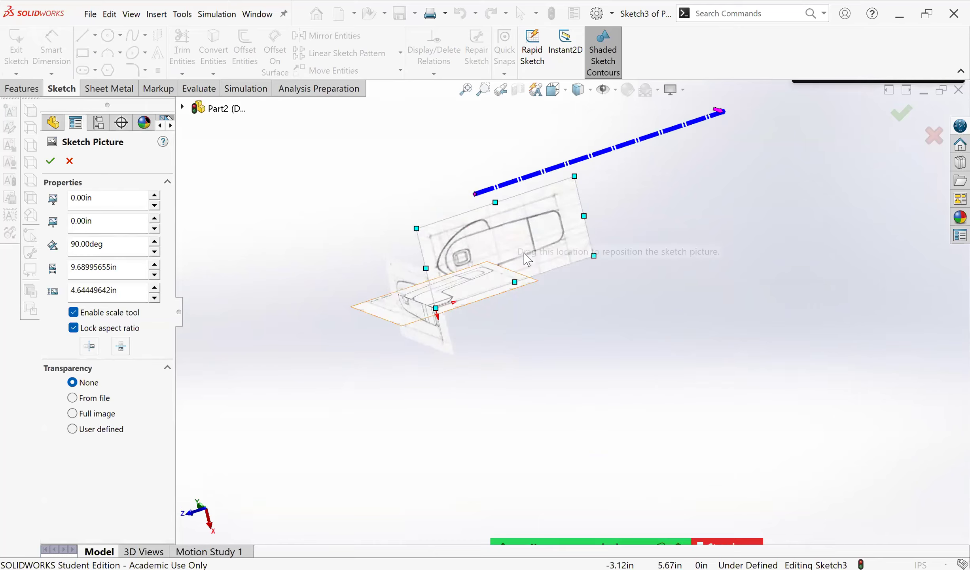
{"action": "left_click_drag", "start_coordinate": [576, 222], "coordinate": [577, 267]}
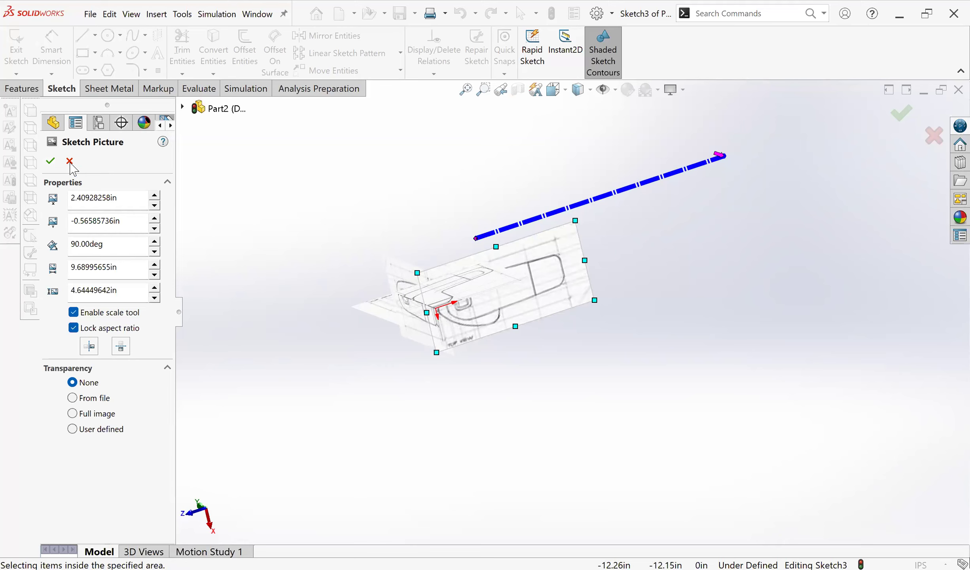
Step: Shrink the top-view picture to about 6.56 by 3.15 in and center its outline on the side-view plane
{"action": "double_click", "coordinate": [566, 237]}
{"action": "left_click_drag", "start_coordinate": [576, 221], "coordinate": [516, 269]}
{"action": "scroll", "coordinate": [476, 331], "scroll_direction": "down", "scroll_amount": 1}
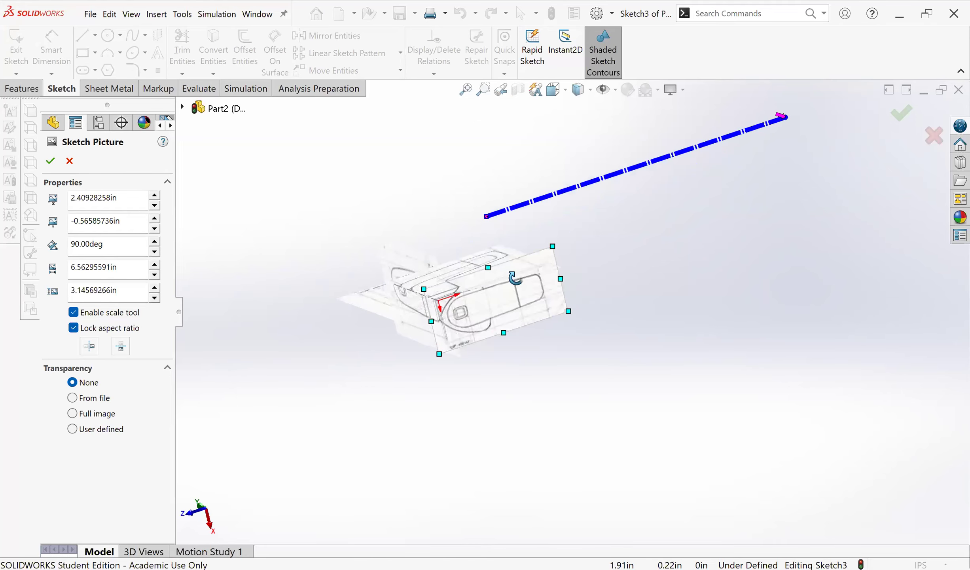
{"action": "scroll", "coordinate": [481, 271], "scroll_direction": "down", "scroll_amount": 4}
{"action": "mouse_move", "coordinate": [496, 267]}
{"action": "middle_mouse_down"}
{"action": "mouse_move", "coordinate": [516, 312]}
{"action": "mouse_move", "coordinate": [509, 305]}
{"action": "middle_mouse_up"}
{"action": "mouse_move", "coordinate": [508, 305]}
{"action": "left_mouse_down"}
{"action": "mouse_move", "coordinate": [537, 280]}
{"action": "mouse_move", "coordinate": [529, 268]}
{"action": "mouse_move", "coordinate": [462, 262]}
{"action": "mouse_move", "coordinate": [470, 287]}
{"action": "left_mouse_up"}
{"action": "scroll", "coordinate": [506, 314], "scroll_direction": "up", "scroll_amount": 3}
{"action": "middle_click_drag", "start_coordinate": [506, 314], "coordinate": [518, 203]}
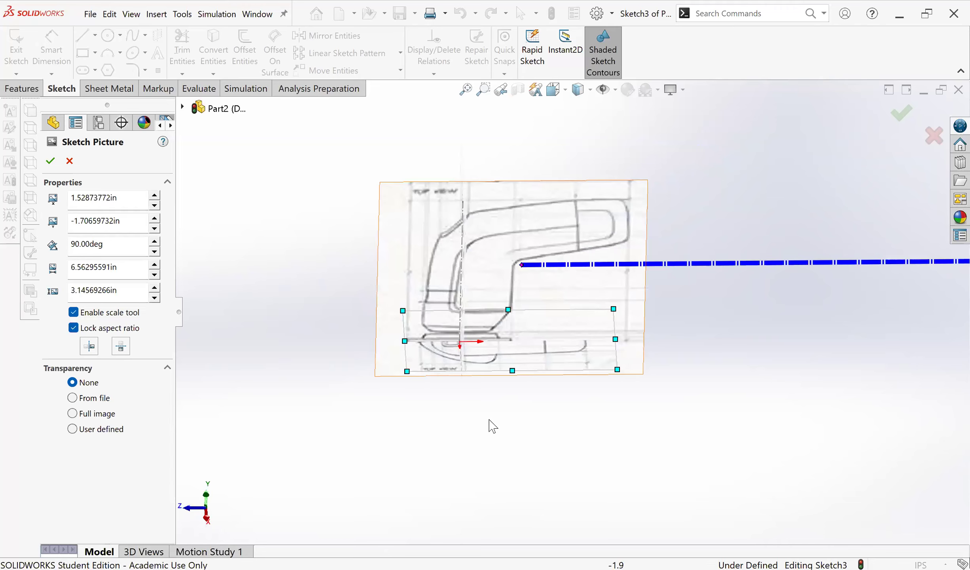
Step: Shift the top-view picture to about 1.50, -2.12 in so the sander's nose meets the side-view base's front edge
{"action": "scroll", "coordinate": [483, 411], "scroll_direction": "down", "scroll_amount": 2}
{"action": "scroll", "coordinate": [433, 481], "scroll_direction": "down", "scroll_amount": 4}
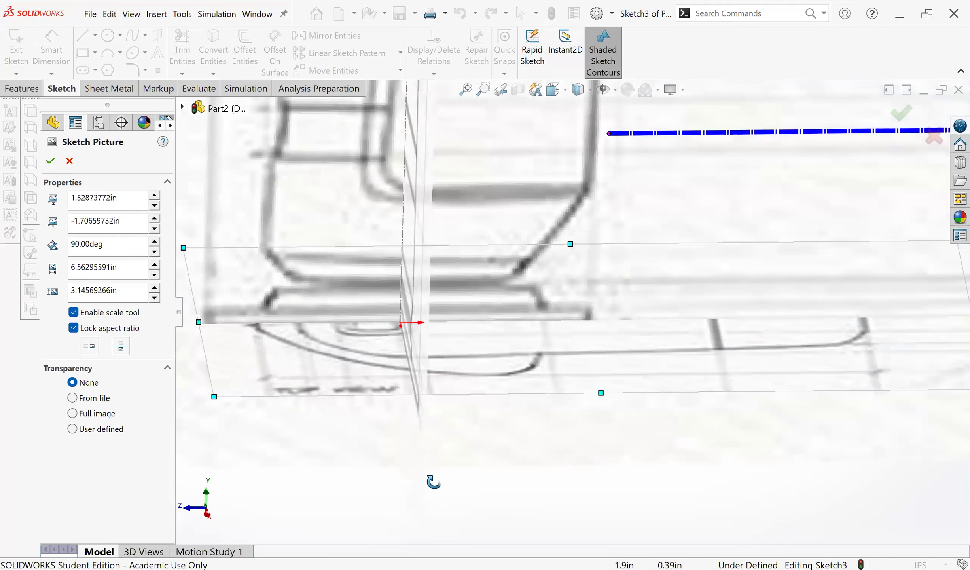
{"action": "mouse_move", "coordinate": [457, 397]}
{"action": "left_mouse_down"}
{"action": "mouse_move", "coordinate": [427, 405]}
{"action": "mouse_move", "coordinate": [424, 394]}
{"action": "left_mouse_up"}
{"action": "scroll", "coordinate": [630, 347], "scroll_direction": "up", "scroll_amount": 4}
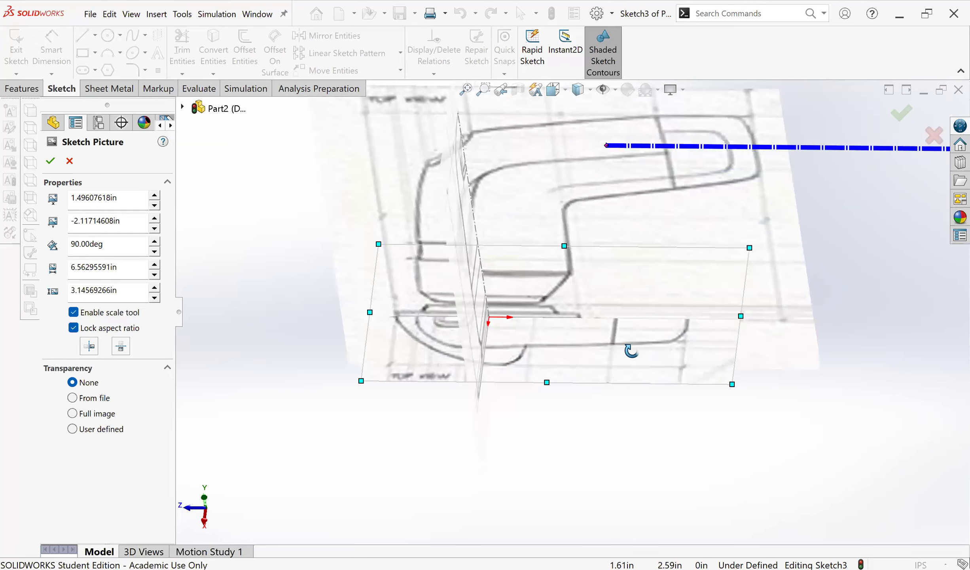
Step: Enlarge the top-view picture to about 8.26 by 3.96 in, scaling its outline toward the side view's length
{"action": "middle_click_drag", "start_coordinate": [636, 335], "coordinate": [650, 315]}
{"action": "left_click_drag", "start_coordinate": [750, 369], "coordinate": [813, 394]}
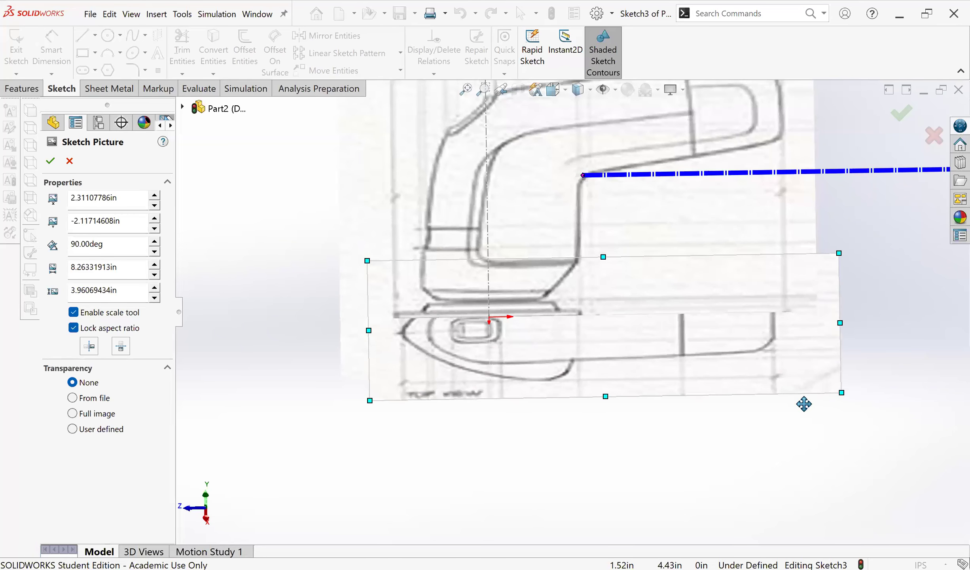
{"action": "scroll", "coordinate": [551, 355], "scroll_direction": "up", "scroll_amount": 1}
{"action": "middle_click_drag", "start_coordinate": [551, 355], "coordinate": [552, 386]}
{"action": "scroll", "coordinate": [557, 351], "scroll_direction": "up", "scroll_amount": 1}
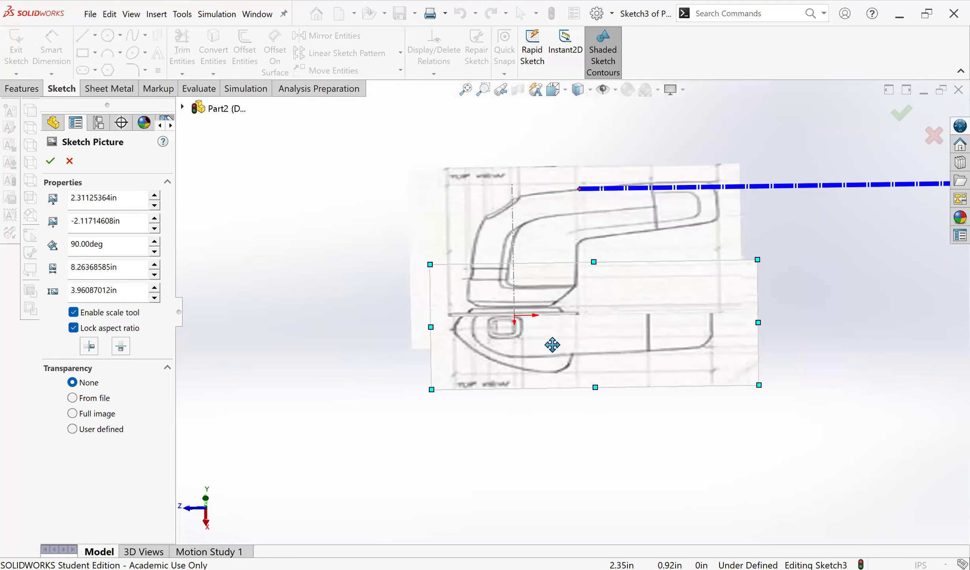
Step: Shift the top-view picture to about 1.88, -2.23 in to line it up with the side view's base
{"action": "scroll", "coordinate": [553, 345], "scroll_direction": "down", "scroll_amount": 4}
{"action": "left_click_drag", "start_coordinate": [545, 314], "coordinate": [546, 314]}
{"action": "scroll", "coordinate": [643, 310], "scroll_direction": "up", "scroll_amount": 2}
{"action": "mouse_move", "coordinate": [643, 310]}
{"action": "middle_mouse_down"}
{"action": "mouse_move", "coordinate": [648, 336]}
{"action": "mouse_move", "coordinate": [569, 331]}
{"action": "mouse_move", "coordinate": [648, 306]}
{"action": "mouse_move", "coordinate": [590, 293]}
{"action": "mouse_move", "coordinate": [609, 286]}
{"action": "mouse_move", "coordinate": [571, 295]}
{"action": "mouse_move", "coordinate": [628, 316]}
{"action": "mouse_move", "coordinate": [634, 264]}
{"action": "mouse_move", "coordinate": [635, 272]}
{"action": "middle_mouse_up"}
{"action": "scroll", "coordinate": [591, 301], "scroll_direction": "down", "scroll_amount": 8}
{"action": "mouse_move", "coordinate": [639, 319]}
{"action": "middle_mouse_down"}
{"action": "mouse_move", "coordinate": [632, 330]}
{"action": "mouse_move", "coordinate": [615, 262]}
{"action": "mouse_move", "coordinate": [572, 300]}
{"action": "middle_mouse_up"}
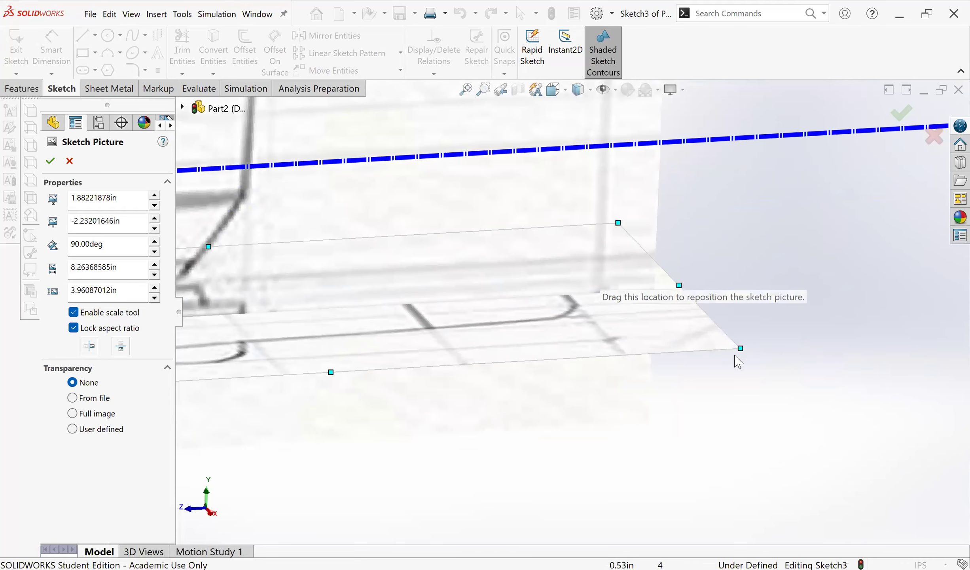
Step: Enlarge the top-view picture to about 8.68 by 4.16 in so its handle end matches the side view's rear guide line
{"action": "left_click_drag", "start_coordinate": [773, 349], "coordinate": [788, 352]}
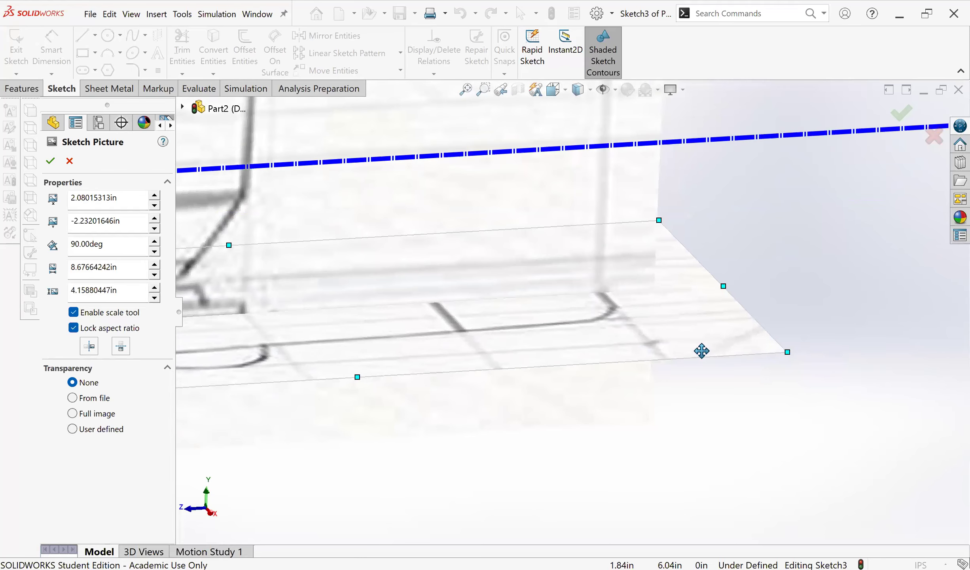
{"action": "scroll", "coordinate": [445, 342], "scroll_direction": "up", "scroll_amount": 3}
{"action": "mouse_move", "coordinate": [332, 354]}
{"action": "middle_mouse_down"}
{"action": "mouse_move", "coordinate": [450, 336]}
{"action": "mouse_move", "coordinate": [424, 301]}
{"action": "middle_mouse_up"}
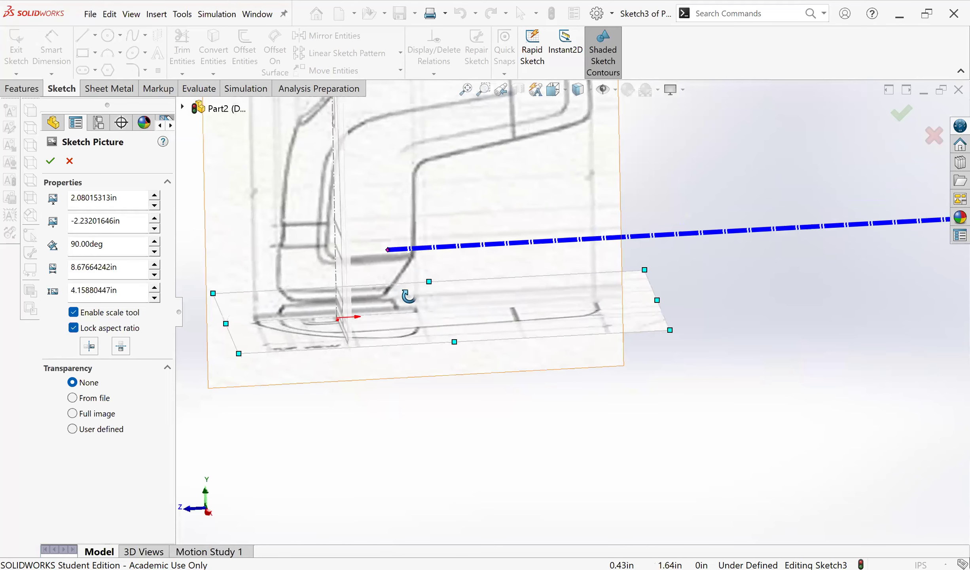
{"action": "mouse_move", "coordinate": [497, 336]}
{"action": "middle_mouse_down"}
{"action": "mouse_move", "coordinate": [482, 308]}
{"action": "mouse_move", "coordinate": [498, 319]}
{"action": "middle_mouse_up"}
{"action": "mouse_move", "coordinate": [488, 372]}
{"action": "middle_mouse_down"}
{"action": "mouse_move", "coordinate": [487, 381]}
{"action": "mouse_move", "coordinate": [487, 341]}
{"action": "mouse_move", "coordinate": [487, 387]}
{"action": "mouse_move", "coordinate": [500, 372]}
{"action": "mouse_move", "coordinate": [492, 481]}
{"action": "mouse_move", "coordinate": [460, 444]}
{"action": "mouse_move", "coordinate": [488, 371]}
{"action": "mouse_move", "coordinate": [492, 397]}
{"action": "mouse_move", "coordinate": [448, 386]}
{"action": "middle_mouse_up"}
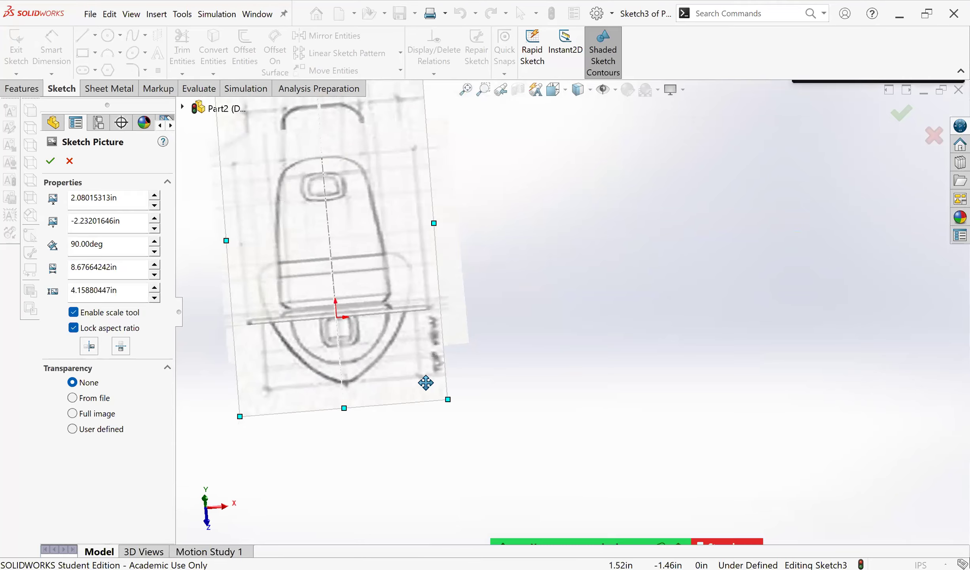
Step: Nudge the top-view picture to about 2.01, -2.23 in to center its outline on the side-view plane
{"action": "left_click_drag", "start_coordinate": [429, 383], "coordinate": [426, 382]}
{"action": "middle_click_drag", "start_coordinate": [449, 376], "coordinate": [454, 456]}
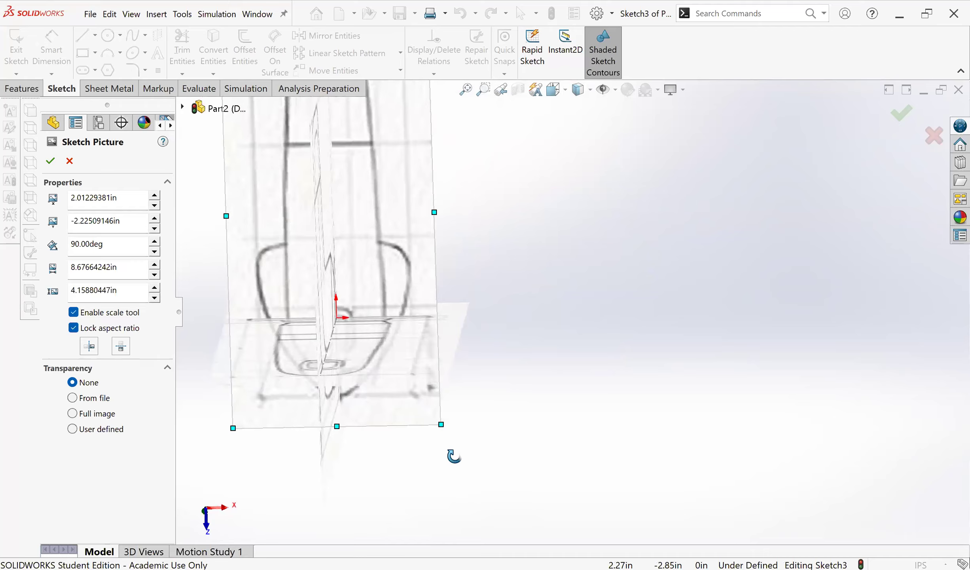
{"action": "mouse_move", "coordinate": [448, 341]}
{"action": "middle_mouse_down"}
{"action": "mouse_move", "coordinate": [381, 241]}
{"action": "mouse_move", "coordinate": [381, 388]}
{"action": "mouse_move", "coordinate": [406, 225]}
{"action": "mouse_move", "coordinate": [537, 347]}
{"action": "mouse_move", "coordinate": [502, 366]}
{"action": "mouse_move", "coordinate": [518, 424]}
{"action": "mouse_move", "coordinate": [496, 330]}
{"action": "mouse_move", "coordinate": [429, 356]}
{"action": "mouse_move", "coordinate": [439, 331]}
{"action": "mouse_move", "coordinate": [455, 336]}
{"action": "mouse_move", "coordinate": [507, 306]}
{"action": "mouse_move", "coordinate": [527, 333]}
{"action": "mouse_move", "coordinate": [525, 386]}
{"action": "mouse_move", "coordinate": [550, 368]}
{"action": "mouse_move", "coordinate": [442, 345]}
{"action": "middle_mouse_up"}
Step: Stretch the top-view picture from its front corner to about 8.73 by 4.19 in, extending its nose past the base's front edge
{"action": "scroll", "coordinate": [490, 340], "scroll_direction": "down", "scroll_amount": 4}
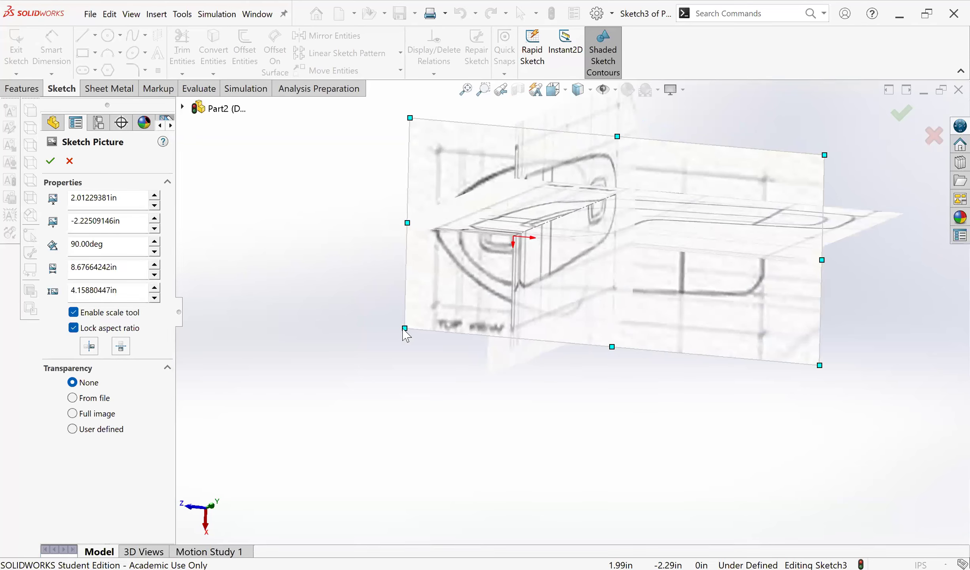
{"action": "middle_click_drag", "start_coordinate": [474, 255], "coordinate": [474, 250]}
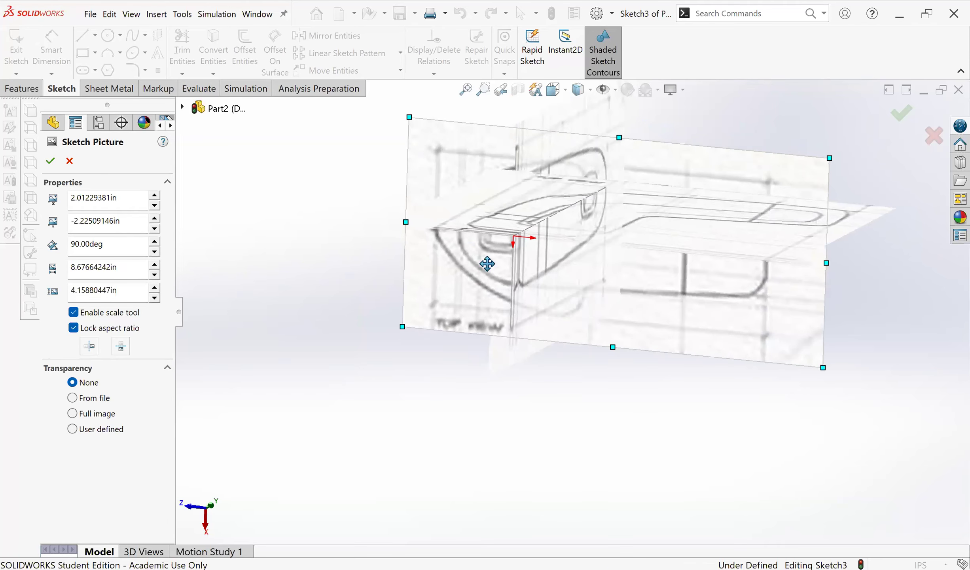
{"action": "middle_click_drag", "start_coordinate": [408, 247], "coordinate": [388, 276]}
{"action": "scroll", "coordinate": [367, 268], "scroll_direction": "down", "scroll_amount": 3}
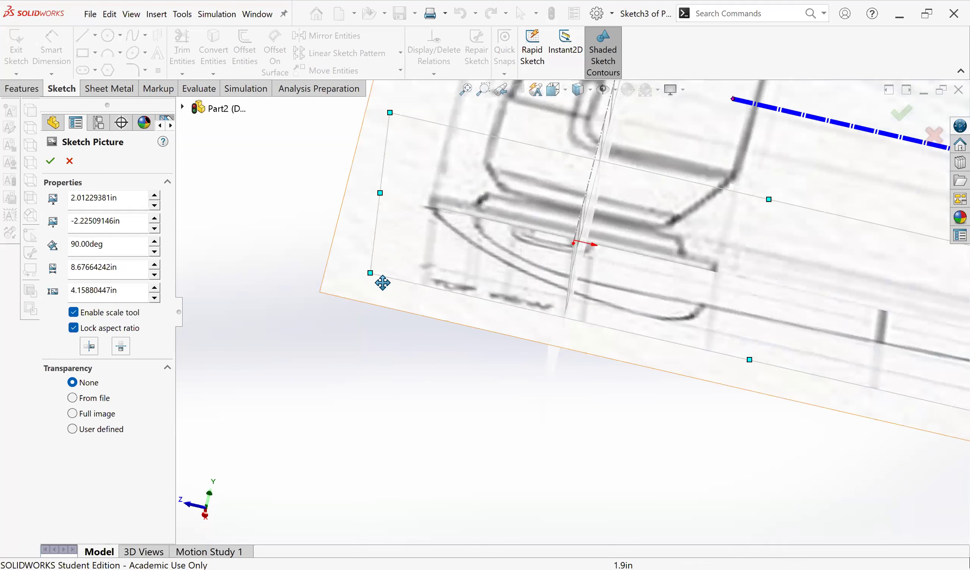
{"action": "left_click_drag", "start_coordinate": [366, 273], "coordinate": [365, 273]}
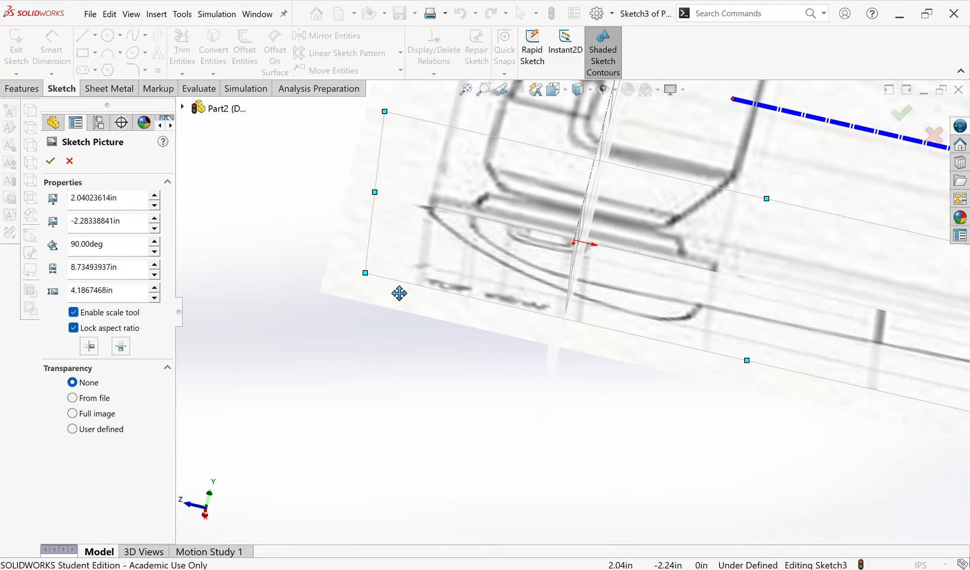
{"action": "mouse_move", "coordinate": [496, 305]}
{"action": "middle_mouse_down"}
{"action": "mouse_move", "coordinate": [499, 330]}
{"action": "mouse_move", "coordinate": [514, 257]}
{"action": "mouse_move", "coordinate": [500, 358]}
{"action": "mouse_move", "coordinate": [654, 386]}
{"action": "mouse_move", "coordinate": [621, 348]}
{"action": "mouse_move", "coordinate": [689, 285]}
{"action": "mouse_move", "coordinate": [625, 398]}
{"action": "mouse_move", "coordinate": [612, 374]}
{"action": "middle_mouse_up"}
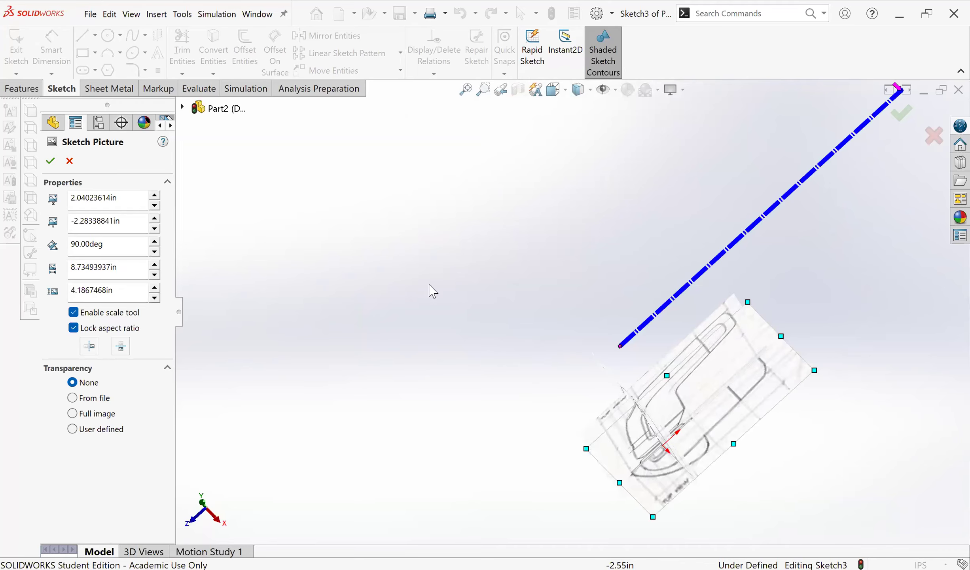
Step: Compare the top-view picture's alignment with the side and front views, accept the picture and finish its sketch
{"action": "key", "text": "ctrl+8"}
{"action": "key", "text": "f"}
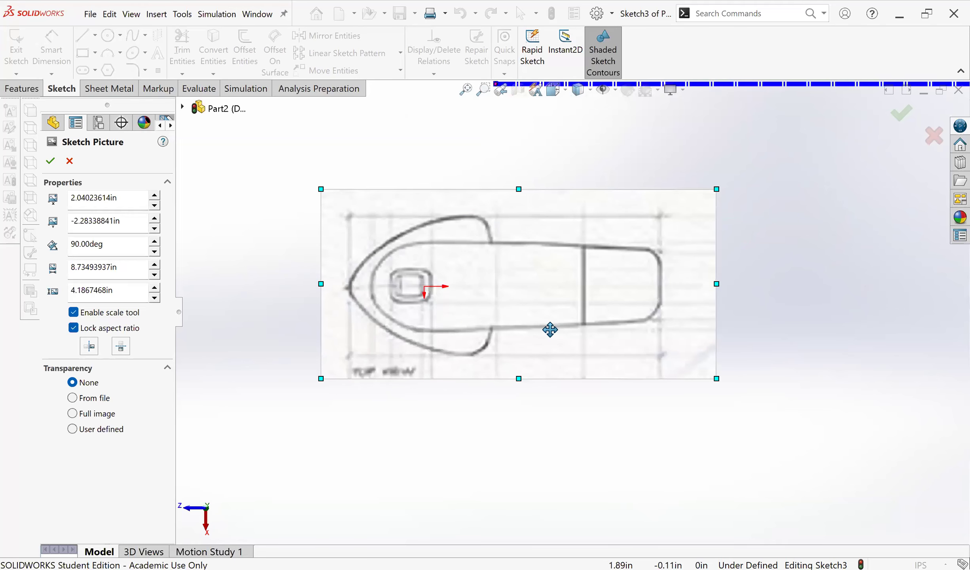
{"action": "scroll", "coordinate": [552, 325], "scroll_direction": "down", "scroll_amount": 2}
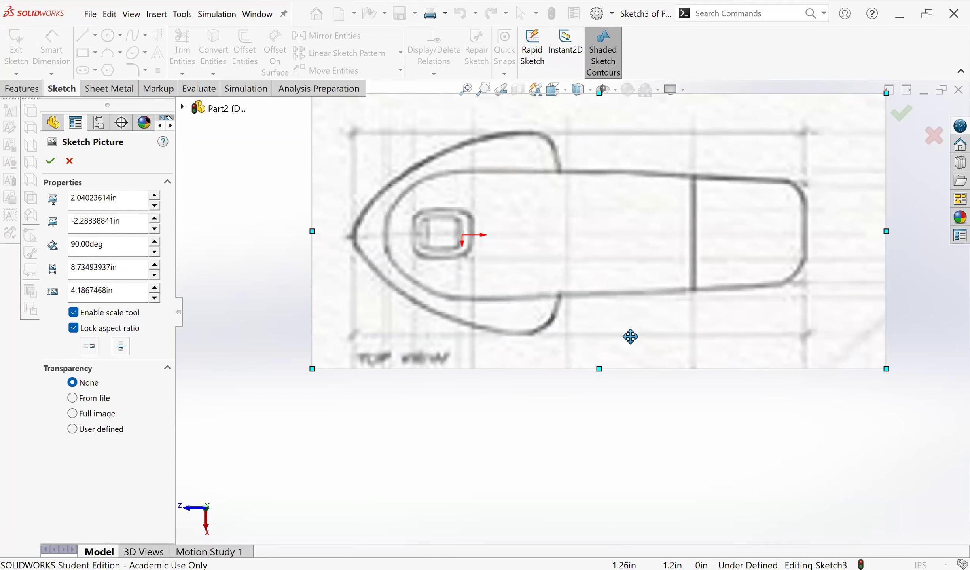
{"action": "scroll", "coordinate": [636, 332], "scroll_direction": "up", "scroll_amount": 3}
{"action": "mouse_move", "coordinate": [587, 376]}
{"action": "middle_mouse_down"}
{"action": "mouse_move", "coordinate": [585, 292]}
{"action": "mouse_move", "coordinate": [601, 288]}
{"action": "mouse_move", "coordinate": [587, 262]}
{"action": "mouse_move", "coordinate": [600, 252]}
{"action": "middle_mouse_up"}
{"action": "mouse_move", "coordinate": [675, 332]}
{"action": "middle_mouse_down"}
{"action": "mouse_move", "coordinate": [600, 325]}
{"action": "mouse_move", "coordinate": [464, 208]}
{"action": "mouse_move", "coordinate": [350, 282]}
{"action": "mouse_move", "coordinate": [420, 276]}
{"action": "mouse_move", "coordinate": [588, 337]}
{"action": "mouse_move", "coordinate": [683, 430]}
{"action": "mouse_move", "coordinate": [602, 374]}
{"action": "mouse_move", "coordinate": [465, 351]}
{"action": "middle_mouse_up"}
{"action": "mouse_move", "coordinate": [619, 335]}
{"action": "middle_mouse_down"}
{"action": "mouse_move", "coordinate": [593, 336]}
{"action": "mouse_move", "coordinate": [606, 345]}
{"action": "middle_mouse_up"}
{"action": "scroll", "coordinate": [587, 217], "scroll_direction": "up", "scroll_amount": 3}
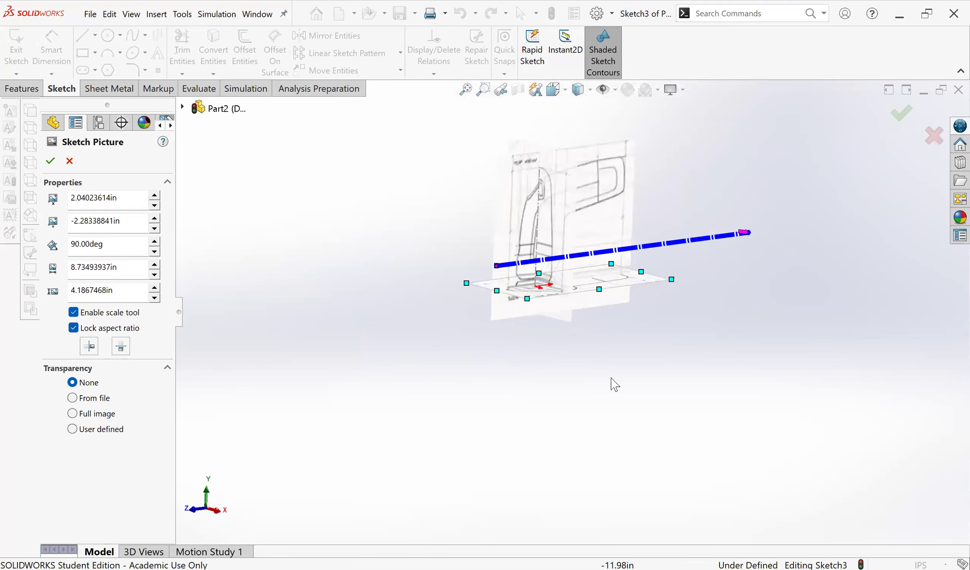
{"action": "scroll", "coordinate": [581, 166], "scroll_direction": "down", "scroll_amount": 3}
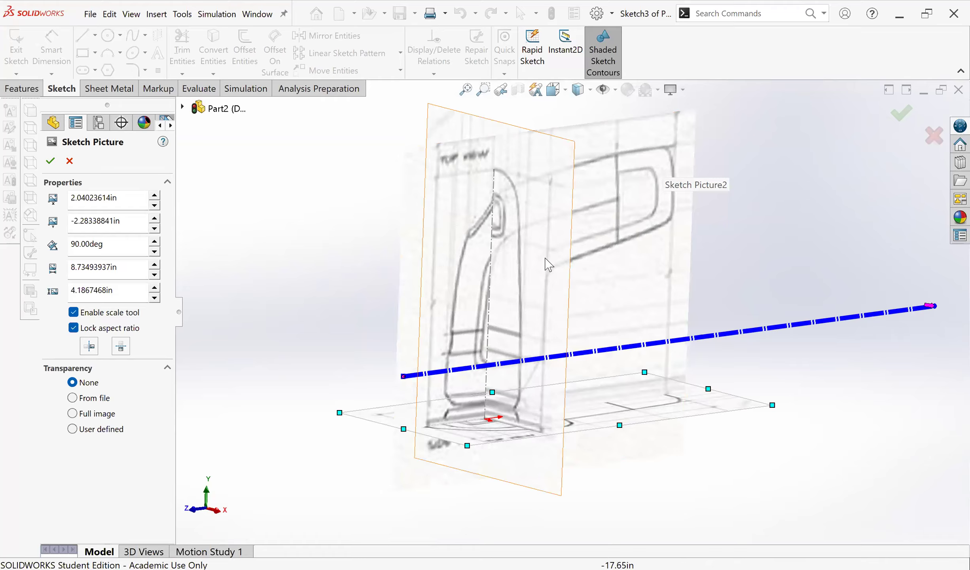
{"action": "scroll", "coordinate": [487, 239], "scroll_direction": "down", "scroll_amount": 3}
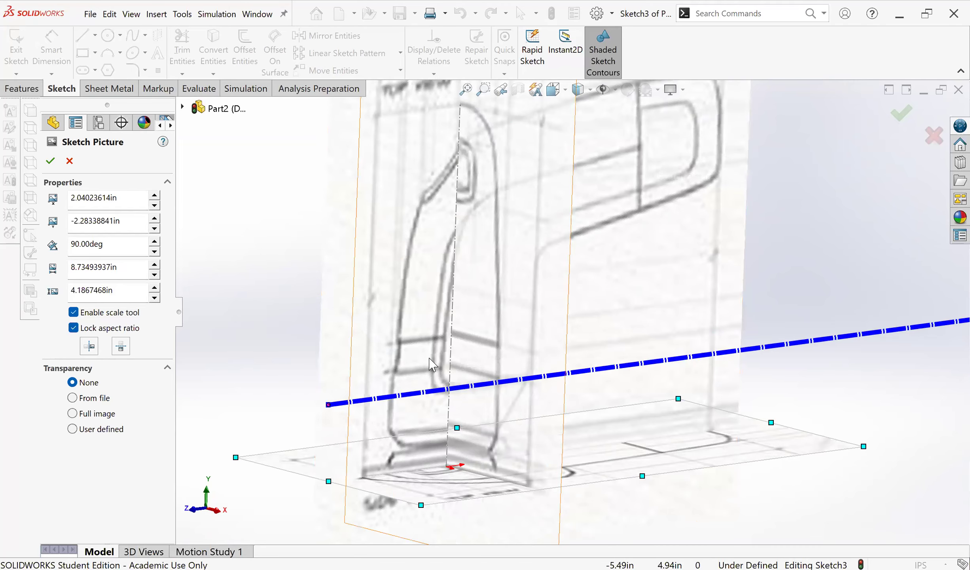
{"action": "left_click", "coordinate": [900, 114]}
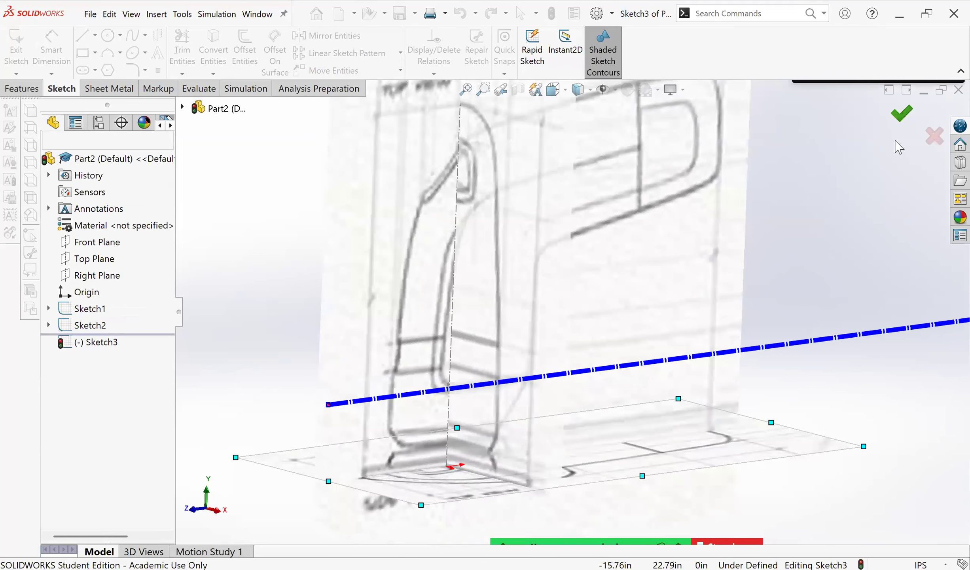
{"action": "left_click", "coordinate": [896, 113]}
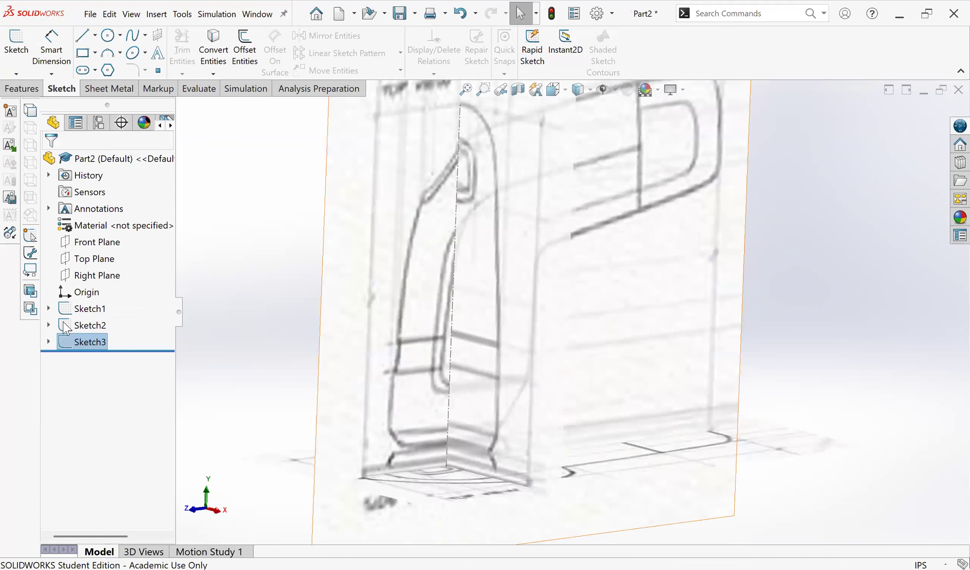
Step: Reopen the side-view picture in Sketch2 and enlarge it to about 8.43 by 7.63 in
{"action": "left_click", "coordinate": [90, 324]}
{"action": "left_click", "coordinate": [97, 297]}
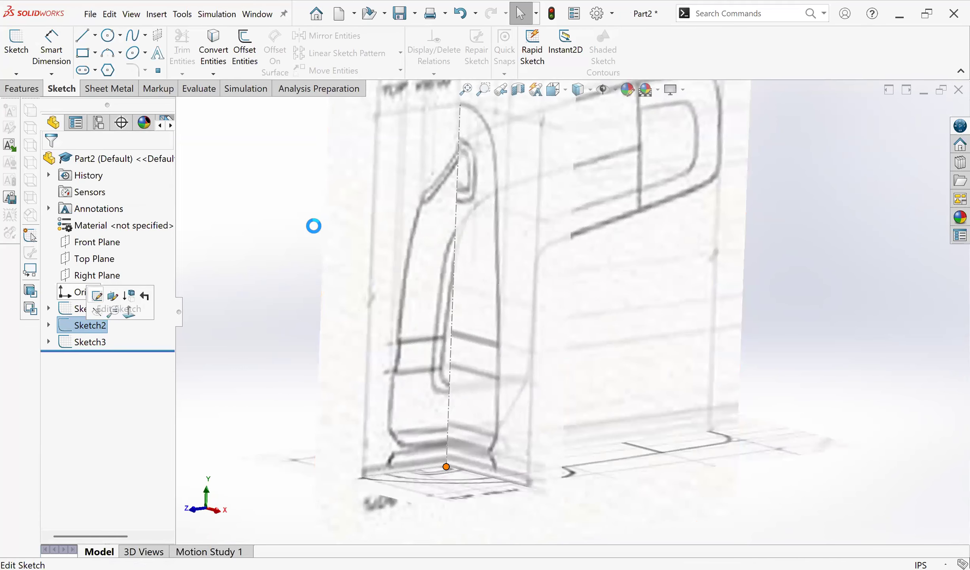
{"action": "scroll", "coordinate": [452, 364], "scroll_direction": "down", "scroll_amount": 1}
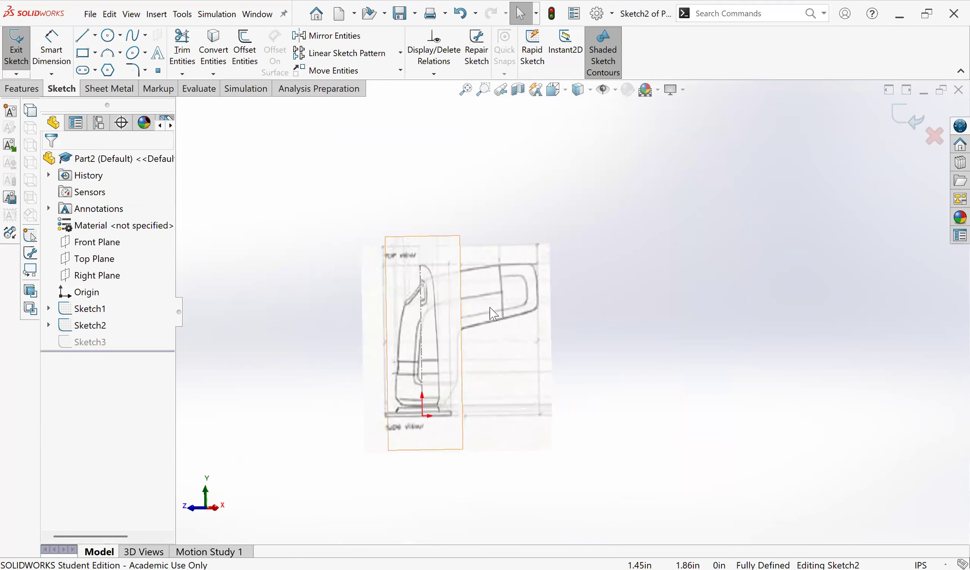
{"action": "scroll", "coordinate": [477, 325], "scroll_direction": "down", "scroll_amount": 2}
{"action": "scroll", "coordinate": [620, 173], "scroll_direction": "down", "scroll_amount": 1}
{"action": "middle_click_drag", "start_coordinate": [620, 173], "coordinate": [604, 182]}
{"action": "double_click", "coordinate": [604, 182]}
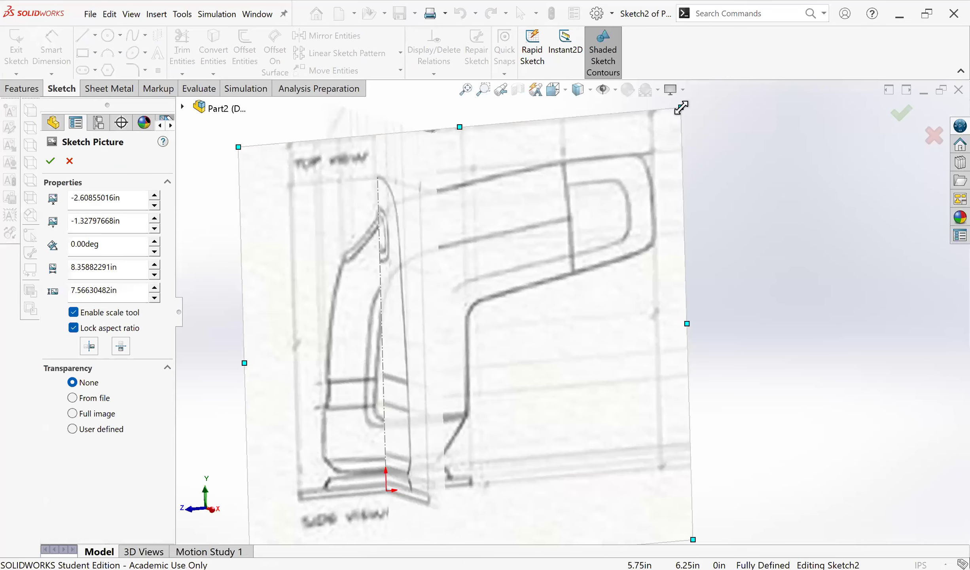
{"action": "left_click_drag", "start_coordinate": [682, 106], "coordinate": [687, 107]}
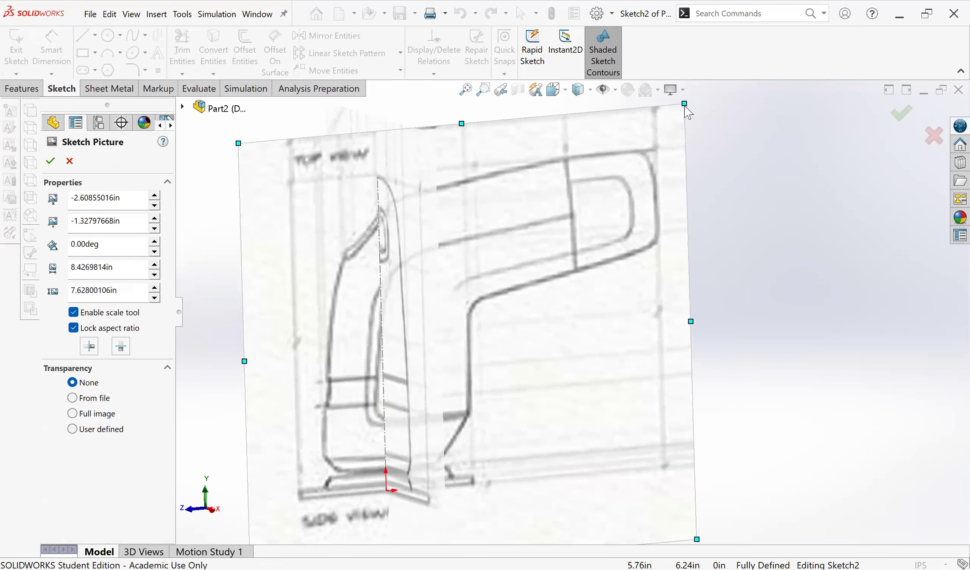
Step: Shift the side-view picture to about -2.62, -1.30 in so the base's bottom edge meets the origin, and accept it
{"action": "middle_click_drag", "start_coordinate": [575, 234], "coordinate": [566, 235]}
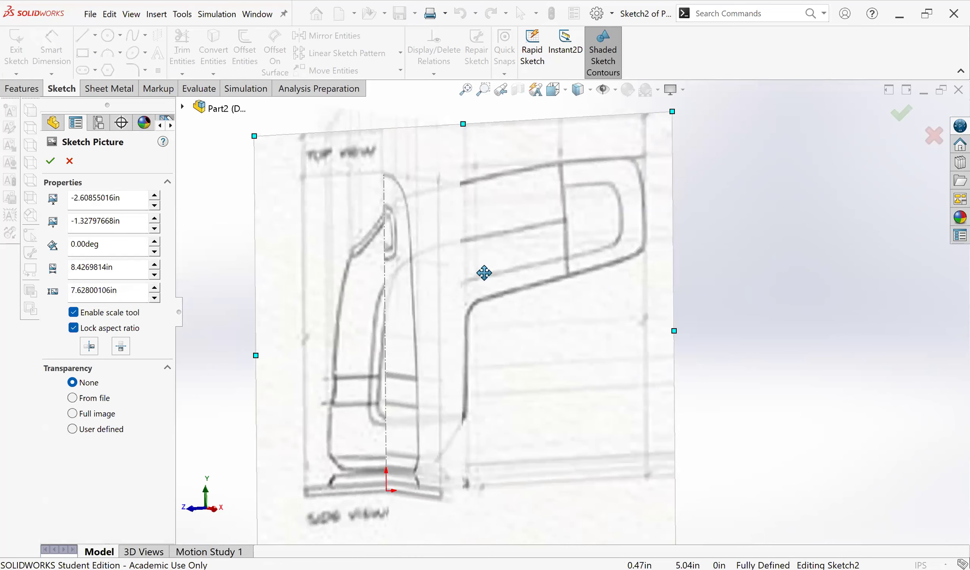
{"action": "mouse_move", "coordinate": [494, 386]}
{"action": "middle_mouse_down"}
{"action": "mouse_move", "coordinate": [489, 422]}
{"action": "mouse_move", "coordinate": [435, 428]}
{"action": "middle_mouse_up"}
{"action": "scroll", "coordinate": [687, 314], "scroll_direction": "down", "scroll_amount": 6}
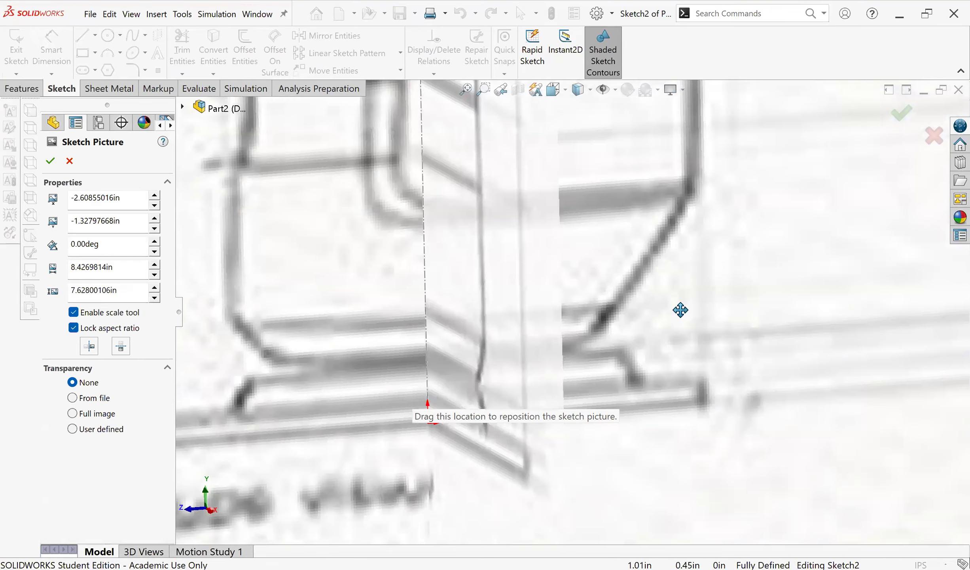
{"action": "scroll", "coordinate": [681, 310], "scroll_direction": "up", "scroll_amount": 6}
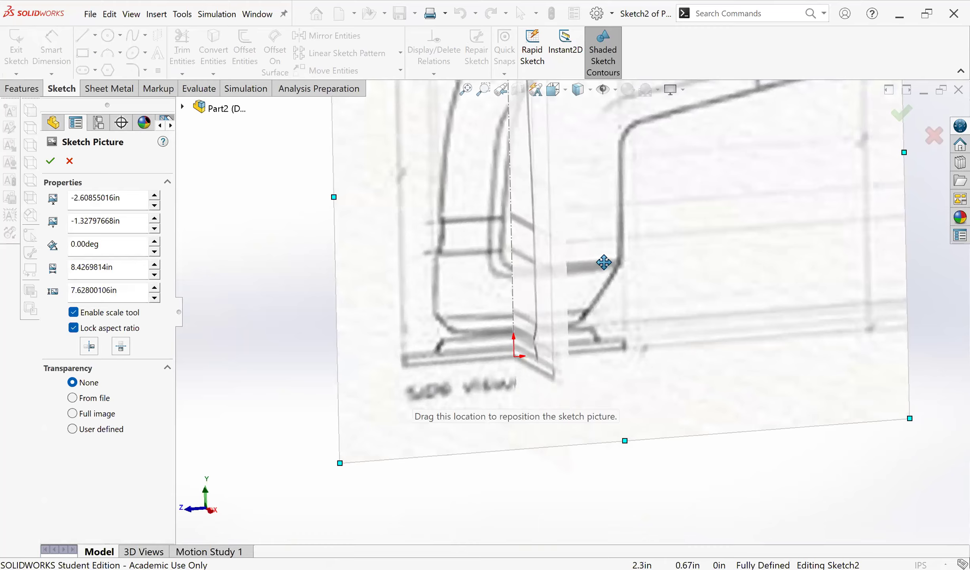
{"action": "key", "text": "space"}
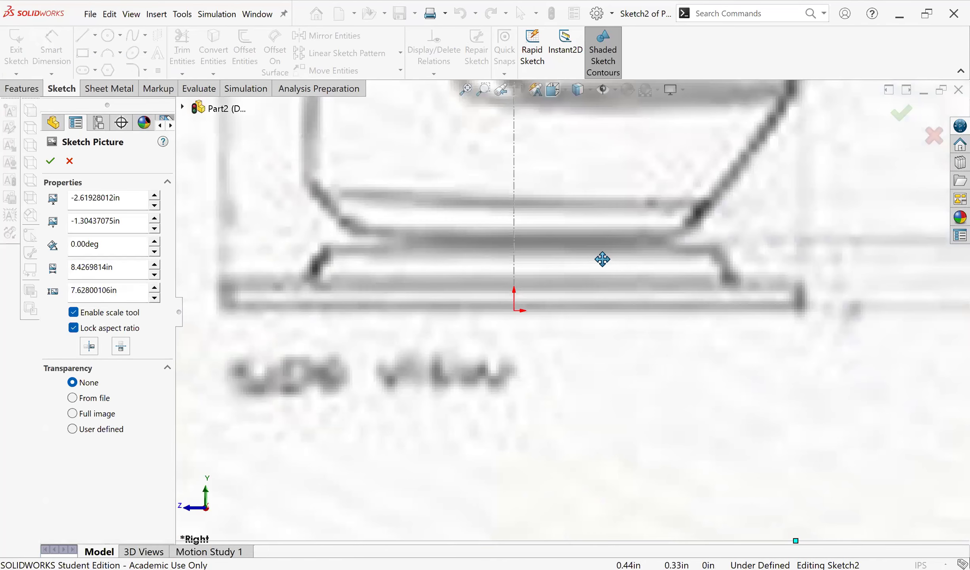
{"action": "scroll", "coordinate": [604, 258], "scroll_direction": "up", "scroll_amount": 7}
{"action": "middle_click_drag", "start_coordinate": [607, 248], "coordinate": [632, 250]}
{"action": "scroll", "coordinate": [756, 184], "scroll_direction": "up", "scroll_amount": 6}
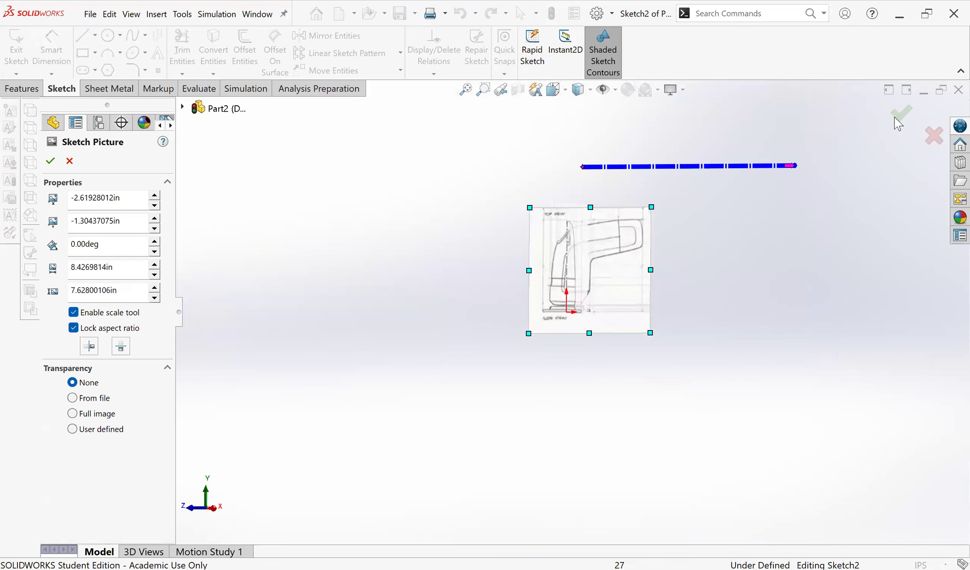
{"action": "left_click", "coordinate": [897, 119]}
Step: Check the side-view picture against the front view at an angle and finish editing Sketch2
{"action": "scroll", "coordinate": [589, 293], "scroll_direction": "down", "scroll_amount": 5}
{"action": "scroll", "coordinate": [641, 279], "scroll_direction": "up", "scroll_amount": 2}
{"action": "middle_click_drag", "start_coordinate": [642, 282], "coordinate": [649, 305]}
{"action": "scroll", "coordinate": [715, 289], "scroll_direction": "down", "scroll_amount": 3}
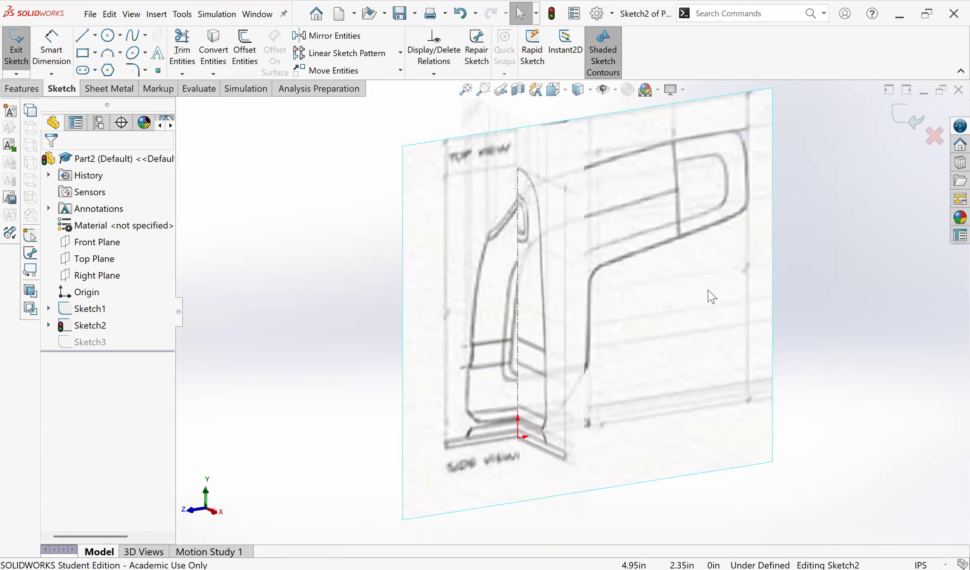
{"action": "scroll", "coordinate": [362, 348], "scroll_direction": "up", "scroll_amount": 1}
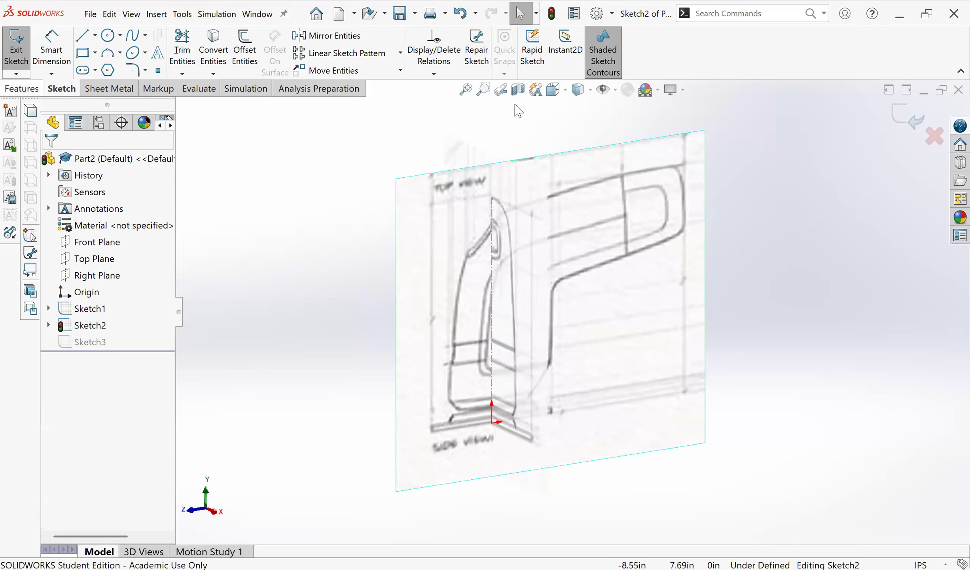
{"action": "left_click", "coordinate": [899, 117]}
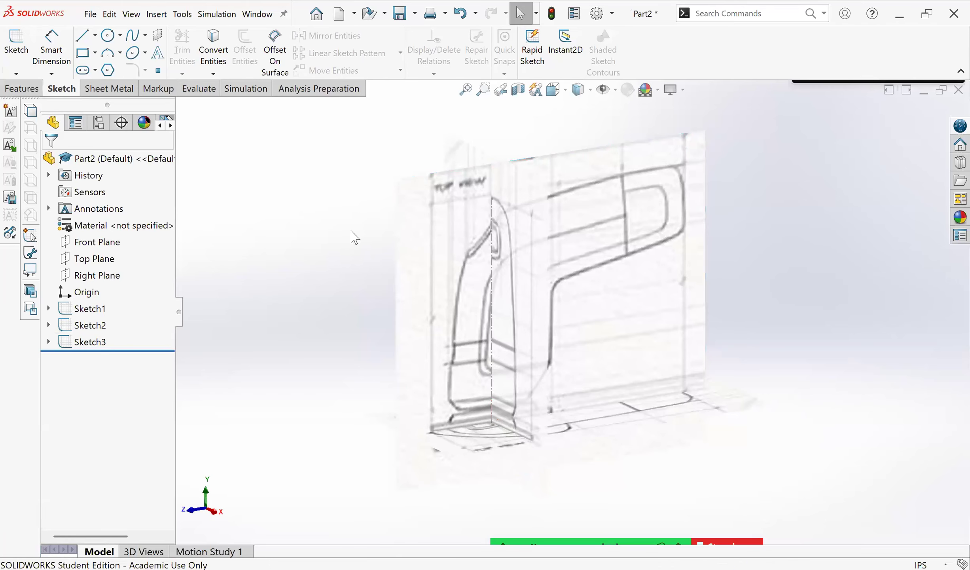
{"action": "middle_click_drag", "start_coordinate": [410, 270], "coordinate": [422, 277]}
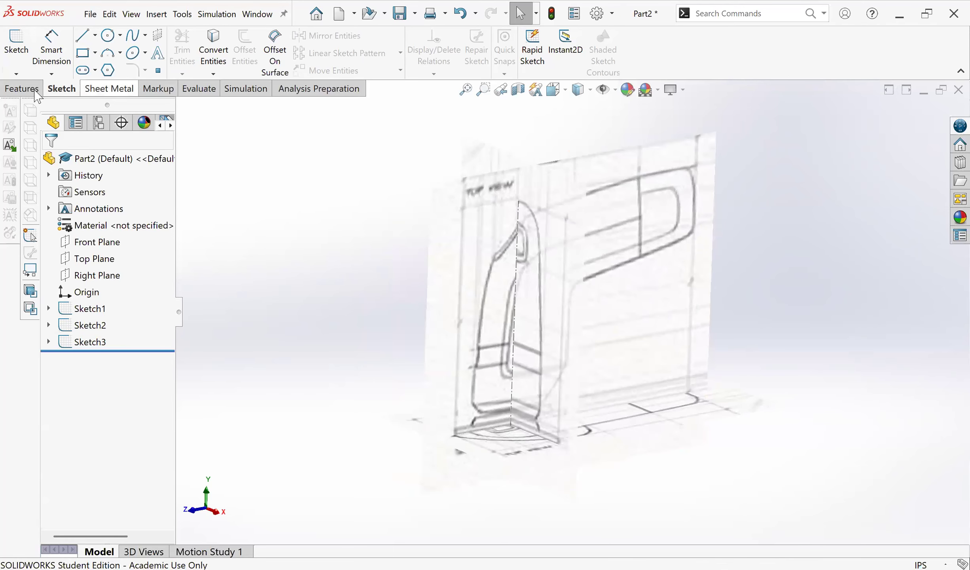
Step: Start a markup and draw freehand outlines over the sander's base layers, plus lines at the handle's end and across the lower body
{"action": "left_click", "coordinate": [29, 48]}
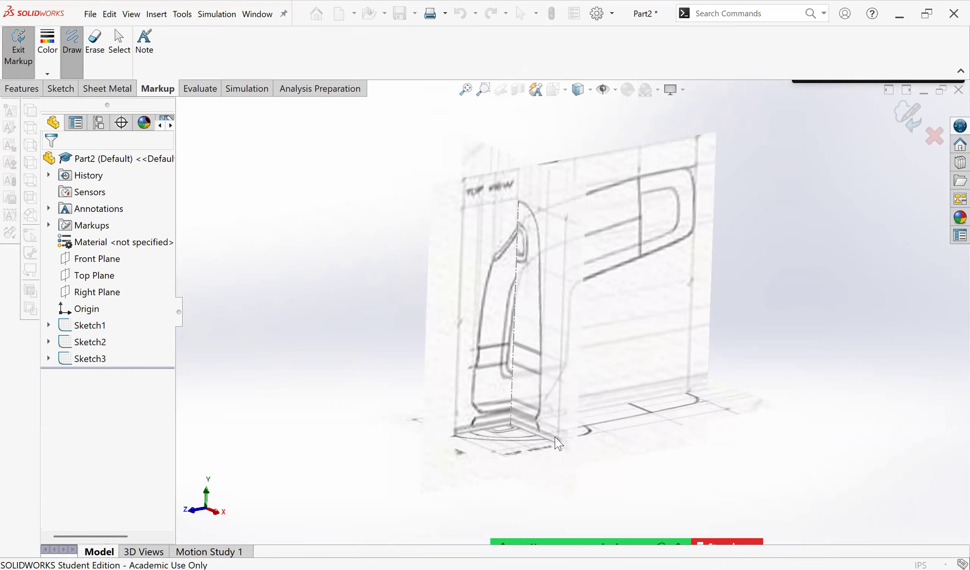
{"action": "mouse_move", "coordinate": [557, 438]}
{"action": "left_mouse_down"}
{"action": "mouse_move", "coordinate": [450, 437]}
{"action": "mouse_move", "coordinate": [539, 430]}
{"action": "mouse_move", "coordinate": [474, 422]}
{"action": "mouse_move", "coordinate": [530, 416]}
{"action": "mouse_move", "coordinate": [500, 415]}
{"action": "mouse_move", "coordinate": [514, 400]}
{"action": "mouse_move", "coordinate": [514, 412]}
{"action": "left_mouse_up"}
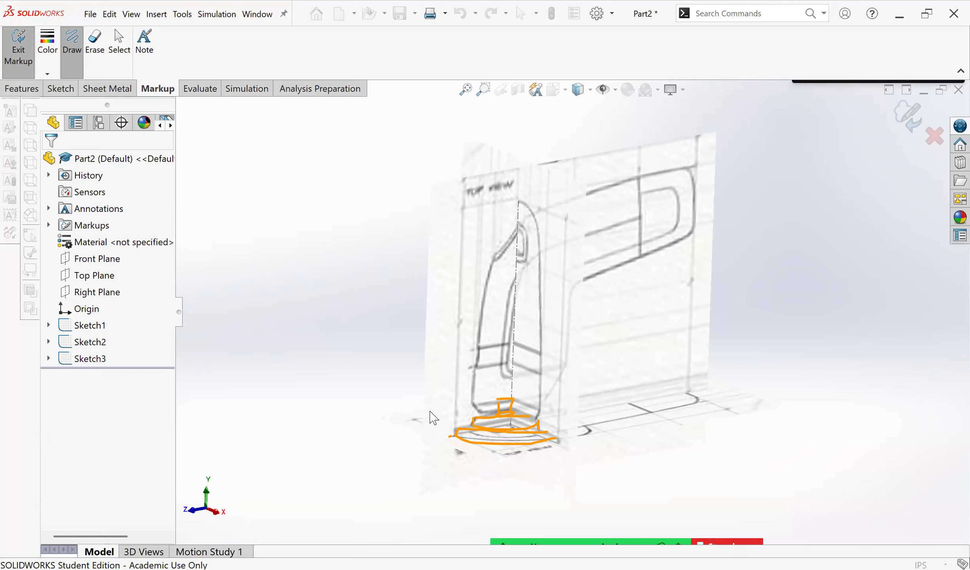
{"action": "left_click_drag", "start_coordinate": [695, 137], "coordinate": [691, 249]}
{"action": "left_click_drag", "start_coordinate": [534, 397], "coordinate": [578, 388]}
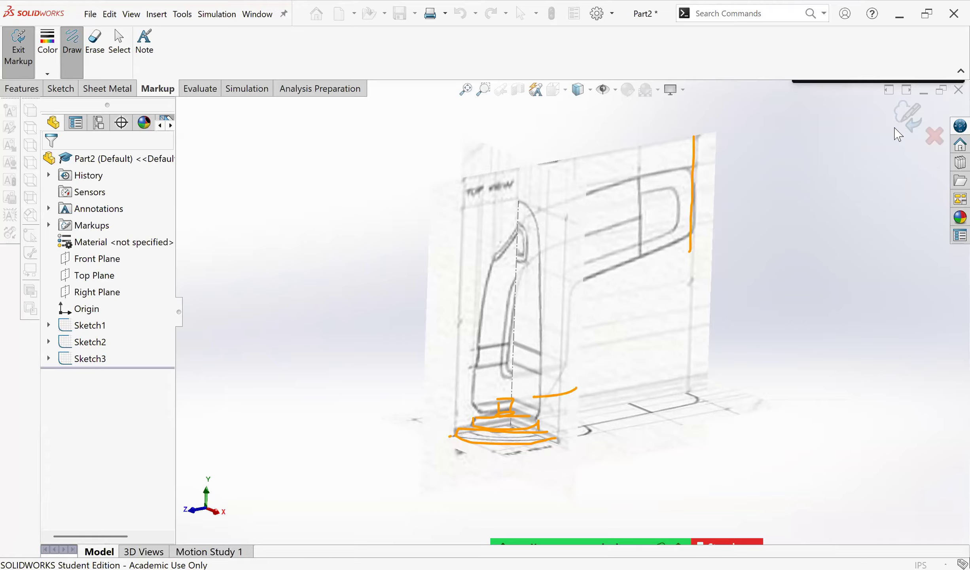
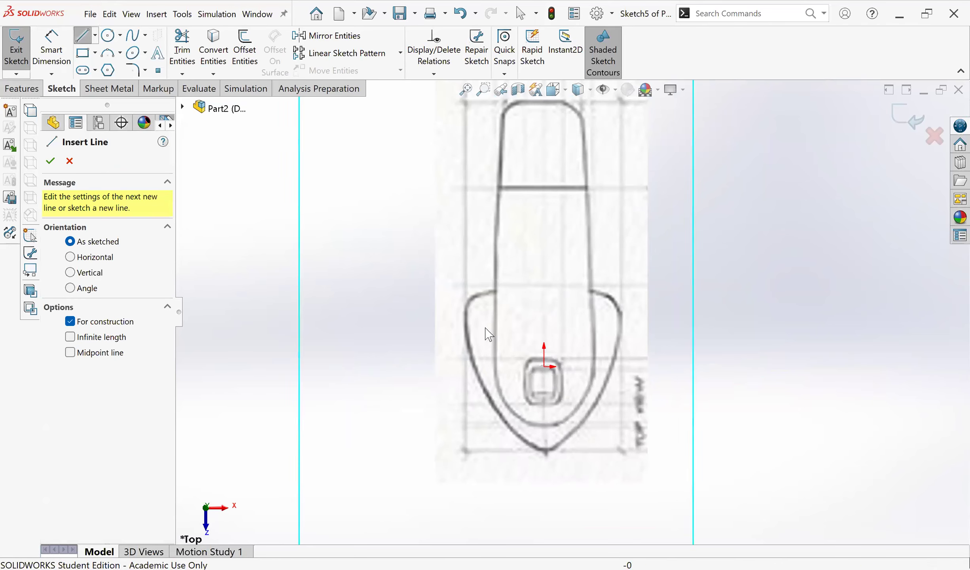
Step: Sketch a vertical midpoint line about 4.98 in long centred on the origin and convert it to construction geometry
{"action": "left_click", "coordinate": [96, 36]}
{"action": "left_click", "coordinate": [114, 87]}
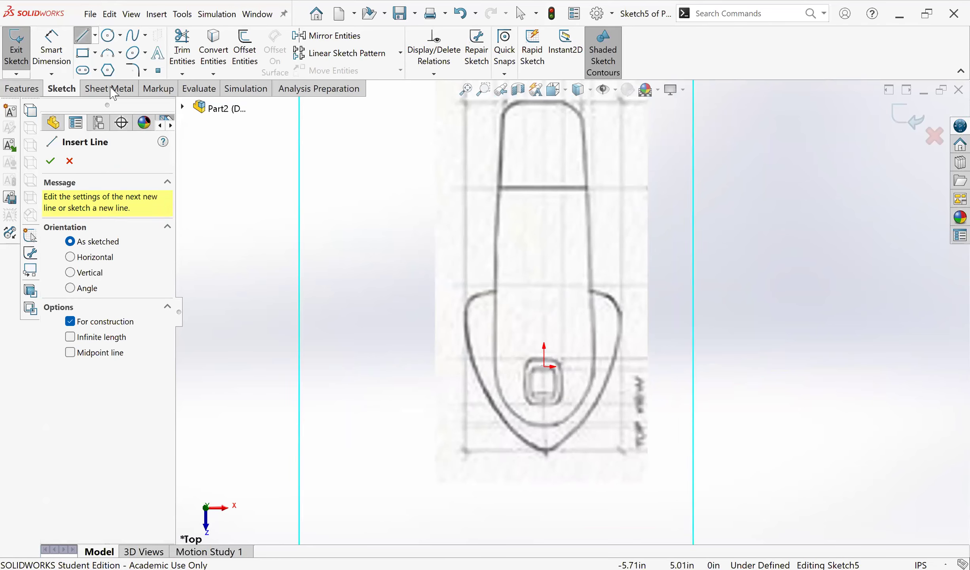
{"action": "left_click", "coordinate": [545, 367]}
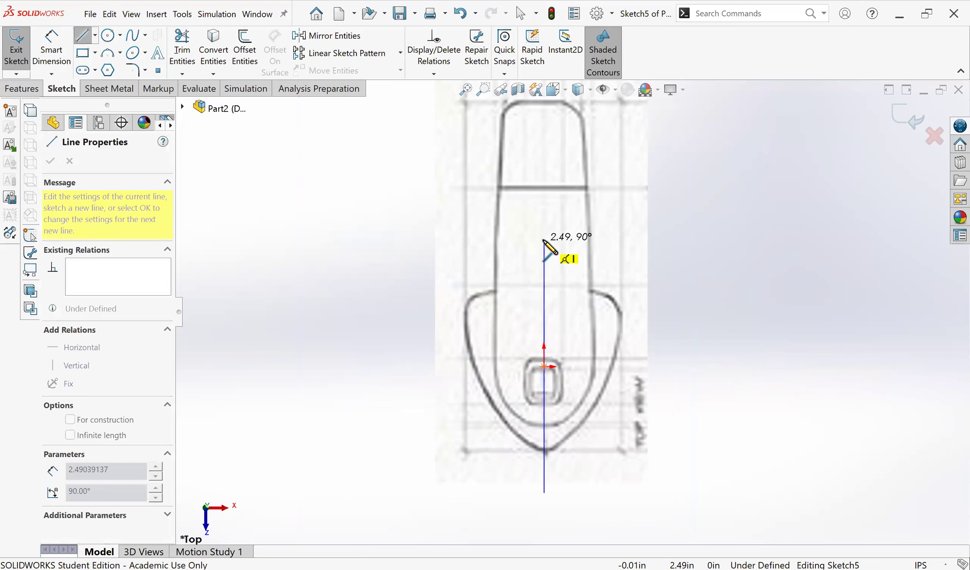
{"action": "left_click", "coordinate": [545, 241]}
{"action": "key", "text": "Escape"}
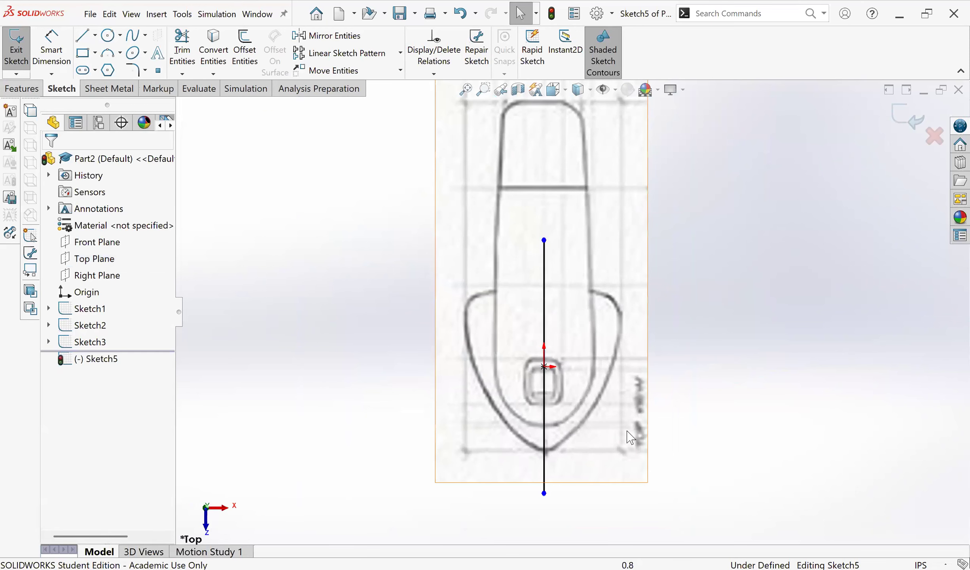
{"action": "left_click", "coordinate": [545, 334]}
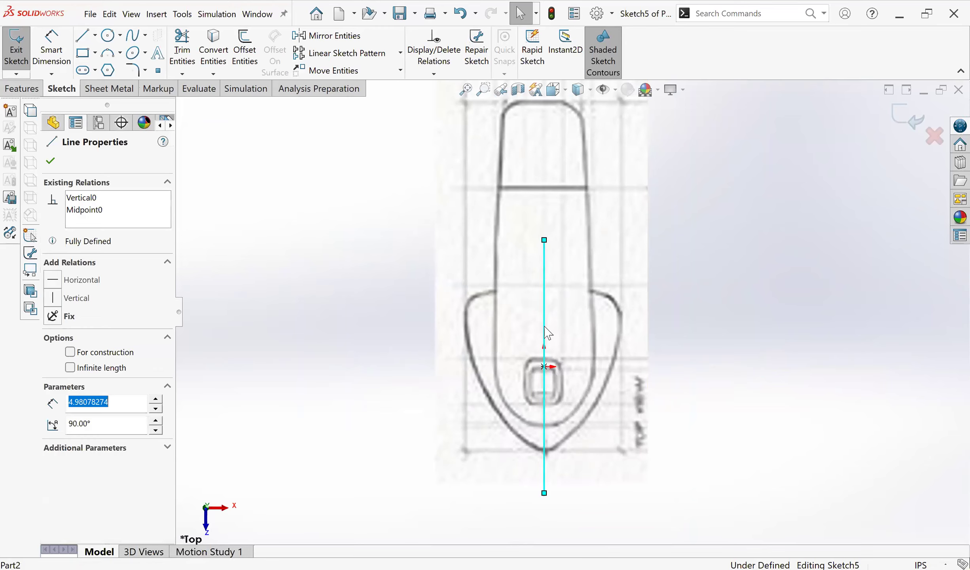
{"action": "right_click", "coordinate": [574, 321]}
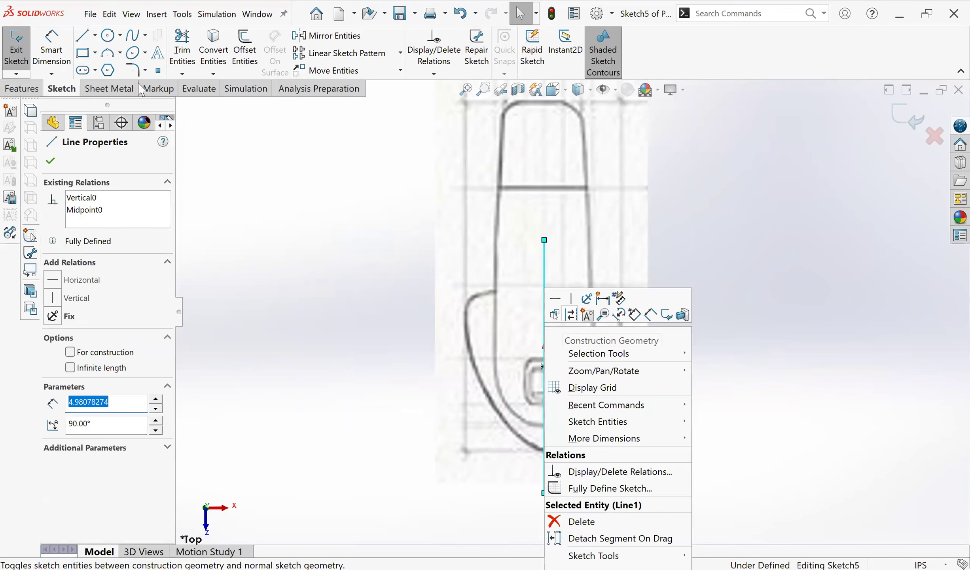
Step: Trace the base's half outline with a three-point spline from the centreline over the shoulder to the pointed tip
{"action": "left_click", "coordinate": [131, 36]}
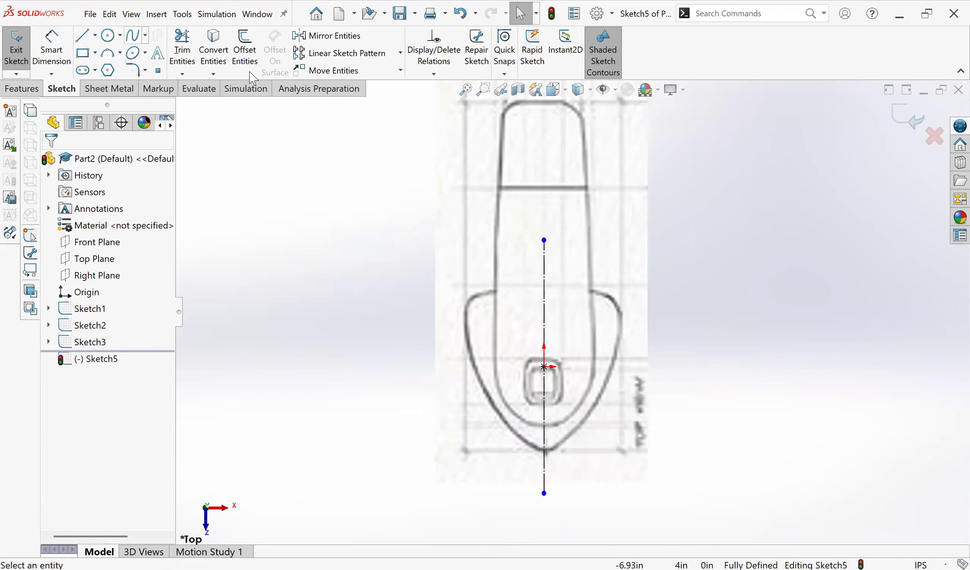
{"action": "left_click", "coordinate": [545, 285]}
{"action": "left_click", "coordinate": [620, 299]}
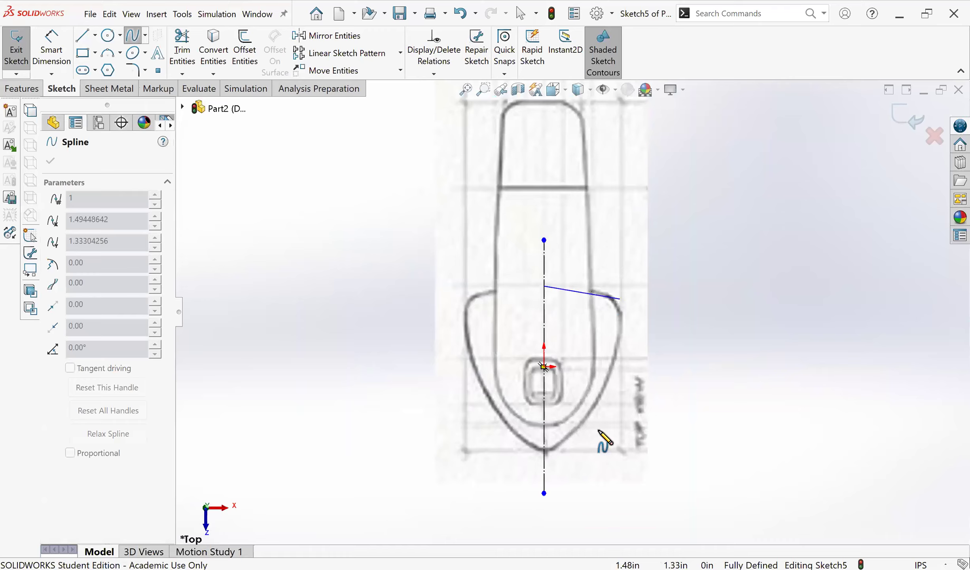
{"action": "left_click", "coordinate": [544, 450]}
{"action": "key", "text": "Escape"}
{"action": "key", "text": "Escape"}
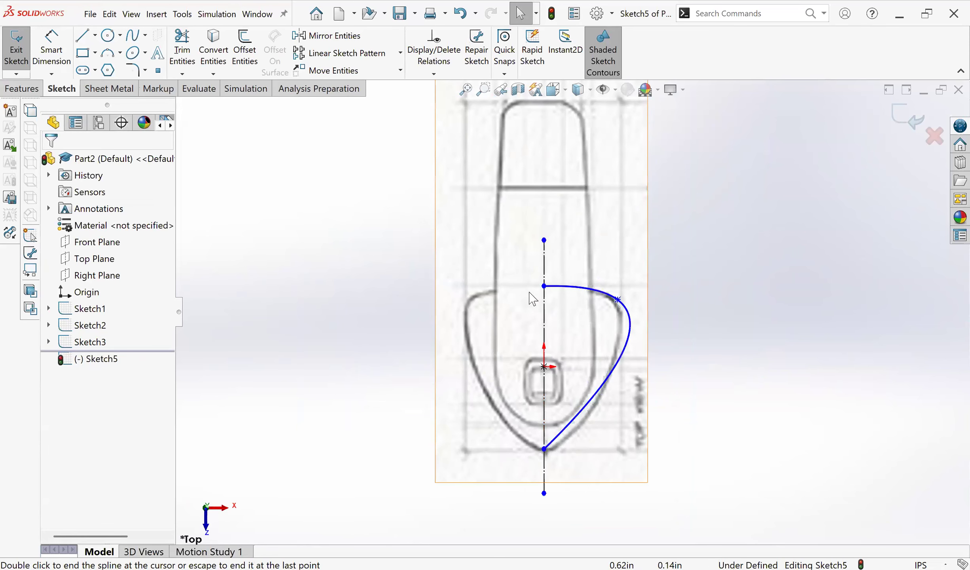
Step: Make the spline's tangent handles horizontal at both its centreline start point and the pointed tip
{"action": "scroll", "coordinate": [529, 291], "scroll_direction": "down", "scroll_amount": 4}
{"action": "scroll", "coordinate": [515, 280], "scroll_direction": "up", "scroll_amount": 2}
{"action": "left_click", "coordinate": [519, 287]}
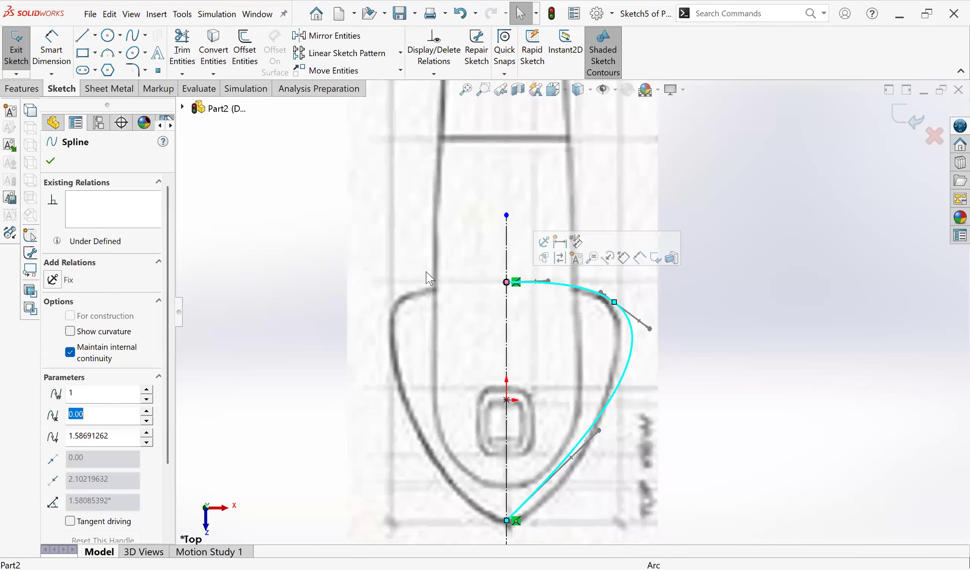
{"action": "right_click", "coordinate": [536, 281]}
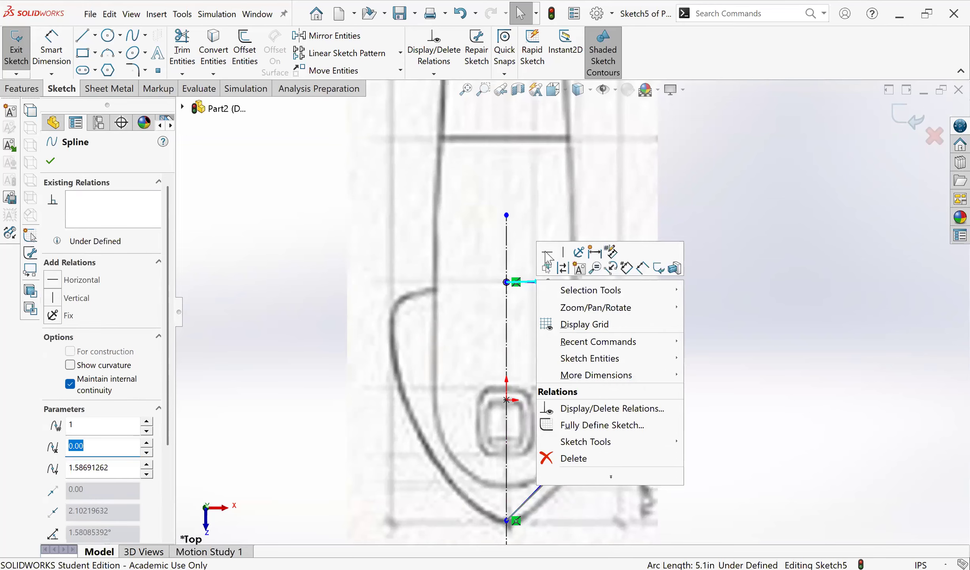
{"action": "left_click", "coordinate": [548, 253]}
{"action": "left_click", "coordinate": [579, 329]}
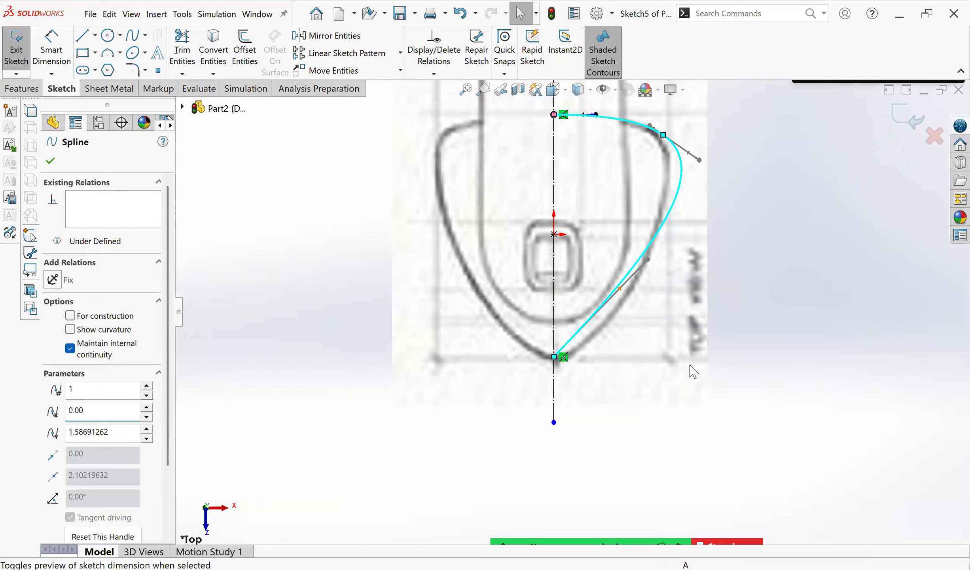
{"action": "left_click_drag", "start_coordinate": [690, 358], "coordinate": [586, 364]}
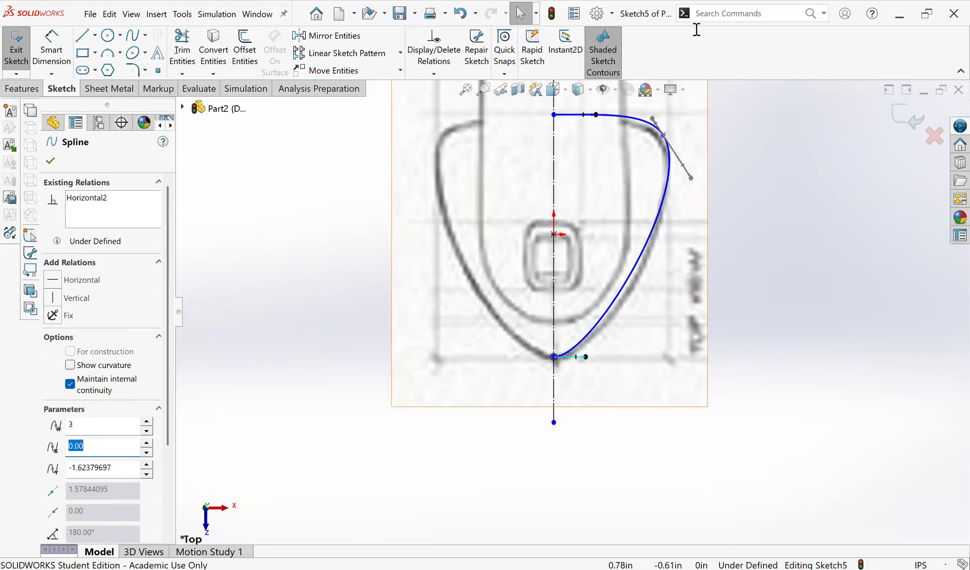
Step: Fit the spline to the pictured outline by moving its shoulder point to about 1.44, 1.21 in and adjusting its tangent handles
{"action": "left_click", "coordinate": [664, 136]}
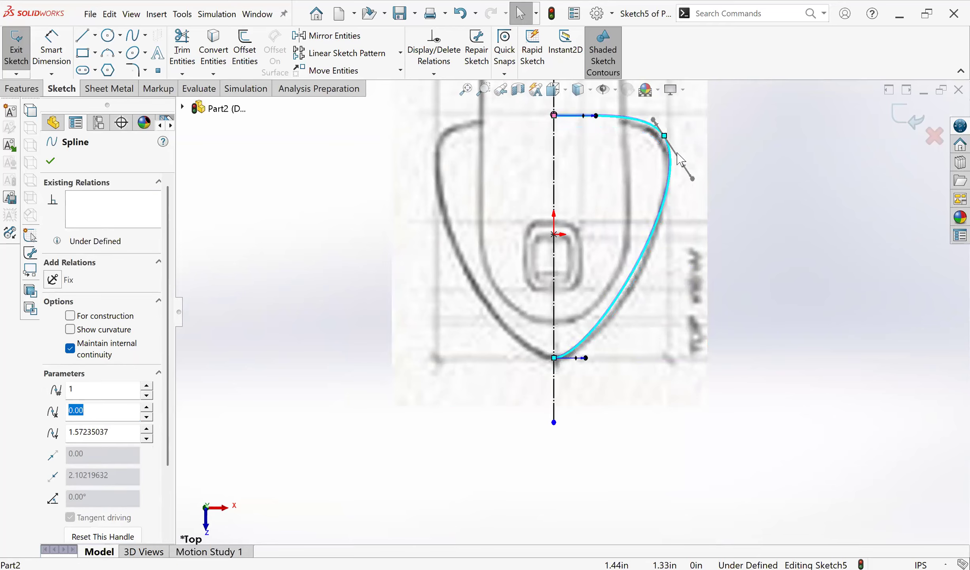
{"action": "key", "text": "Escape"}
{"action": "left_click_drag", "start_coordinate": [663, 137], "coordinate": [662, 143]}
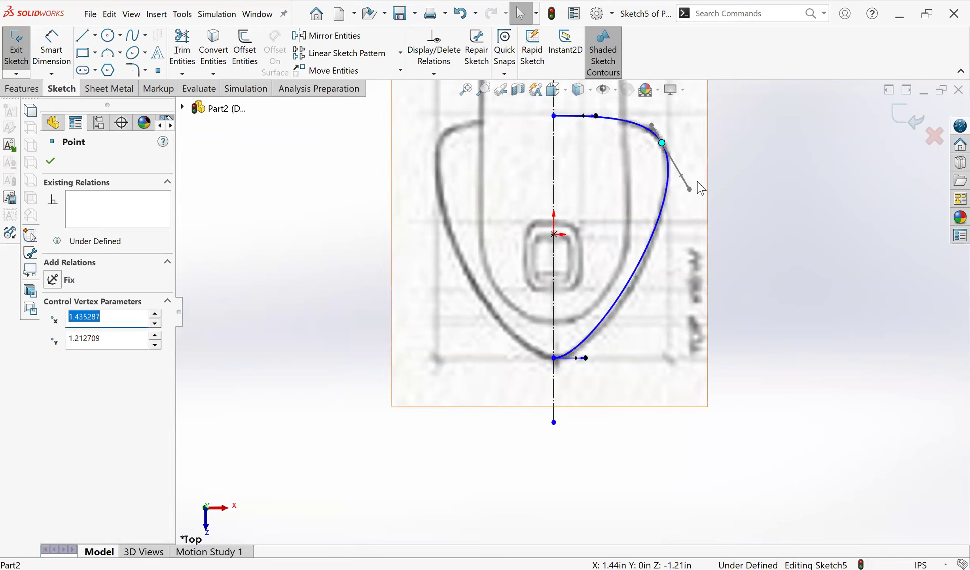
{"action": "left_click_drag", "start_coordinate": [586, 360], "coordinate": [592, 358]}
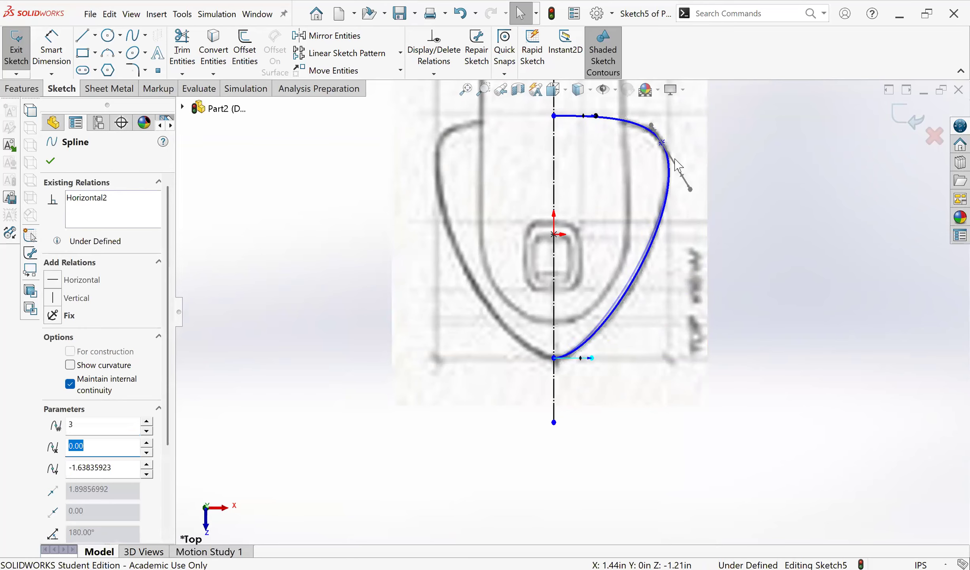
{"action": "mouse_move", "coordinate": [690, 189]}
{"action": "left_mouse_down"}
{"action": "mouse_move", "coordinate": [680, 179]}
{"action": "mouse_move", "coordinate": [688, 204]}
{"action": "mouse_move", "coordinate": [689, 190]}
{"action": "left_mouse_up"}
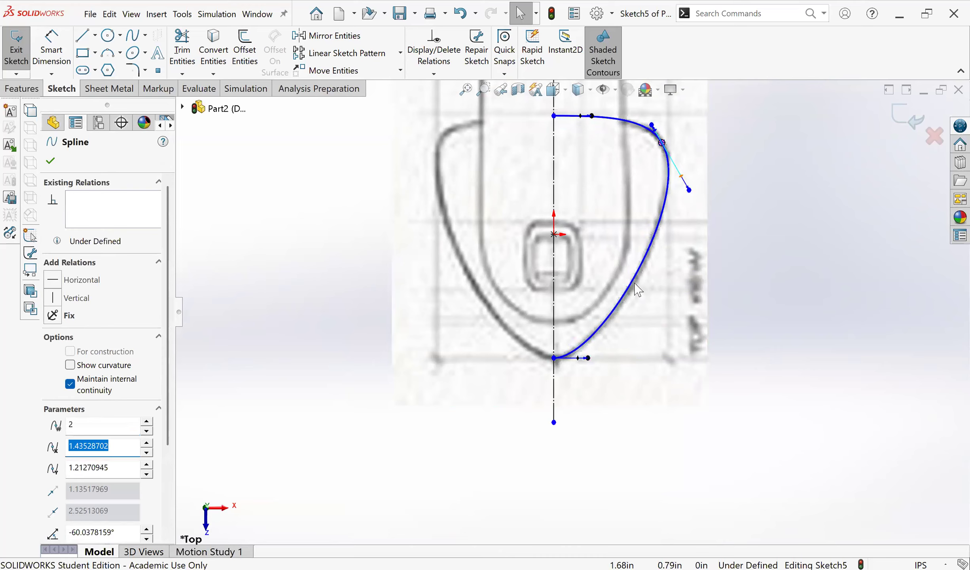
Step: Mirror the half-outline spline about the vertical construction line
{"action": "scroll", "coordinate": [571, 313], "scroll_direction": "up", "scroll_amount": 1}
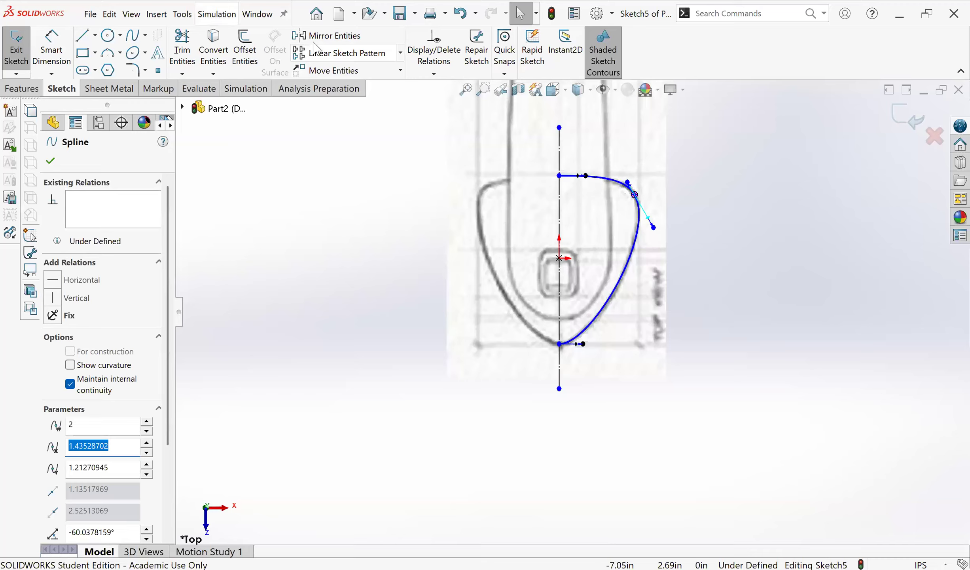
{"action": "left_click", "coordinate": [634, 254]}
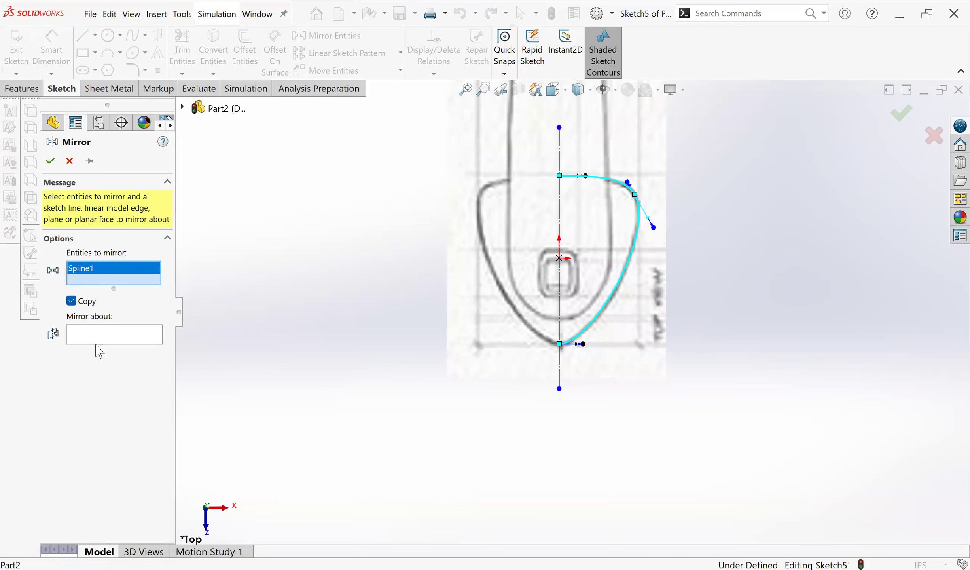
{"action": "left_click", "coordinate": [108, 337]}
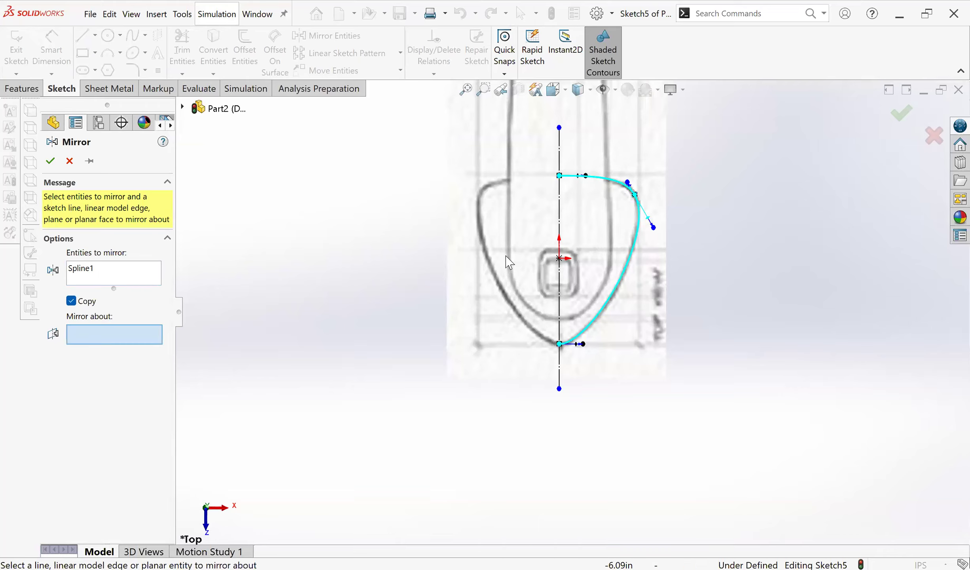
{"action": "left_click", "coordinate": [560, 224]}
{"action": "left_click", "coordinate": [50, 161]}
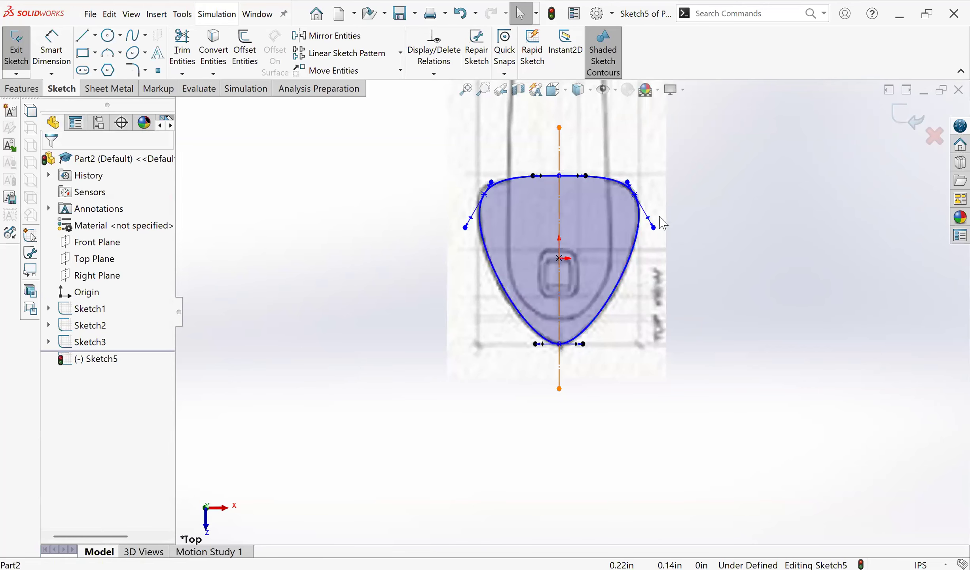
Step: Refine the mirrored outline by moving the original spline's shoulder point to about 1.48, 1.22 in
{"action": "scroll", "coordinate": [610, 210], "scroll_direction": "down", "scroll_amount": 3}
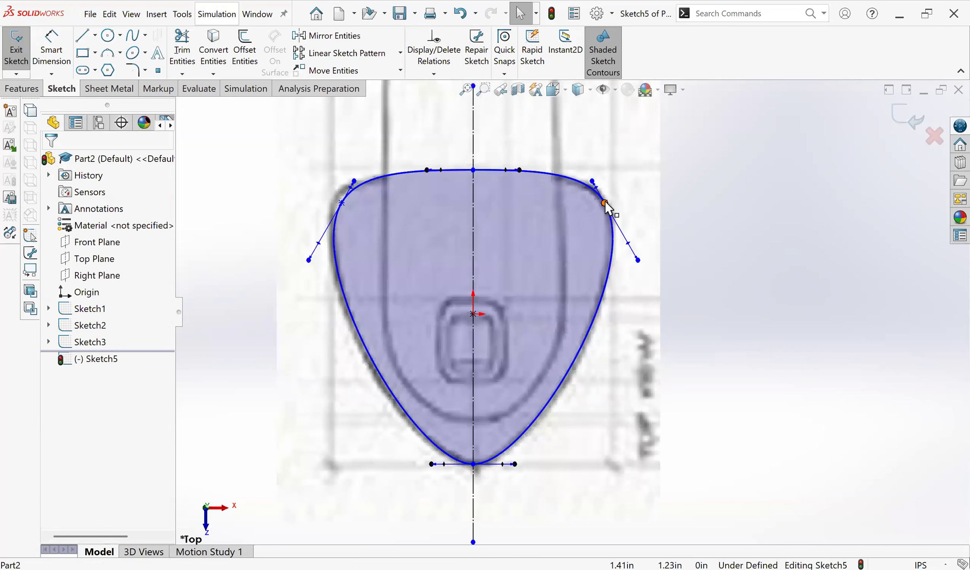
{"action": "left_click", "coordinate": [605, 203]}
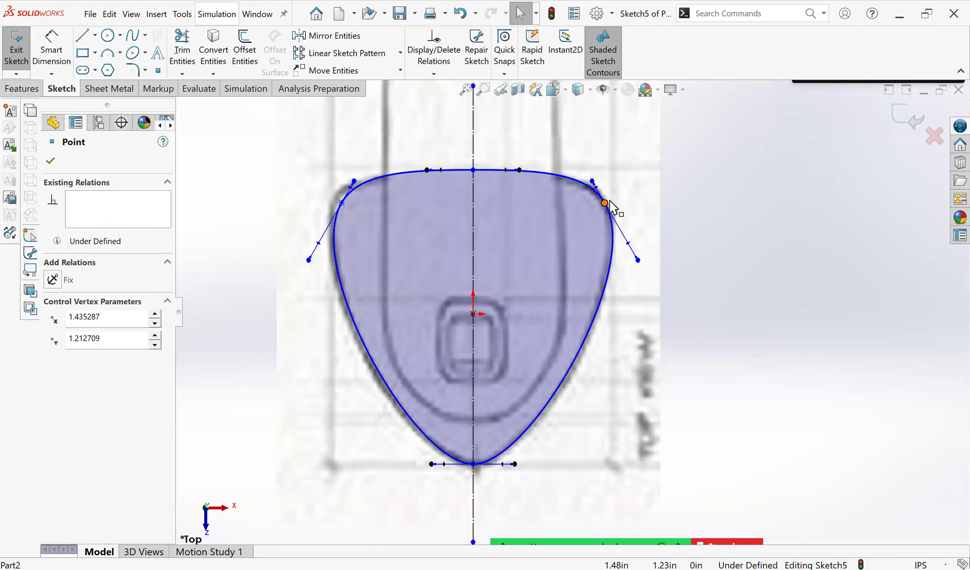
{"action": "left_click_drag", "start_coordinate": [609, 203], "coordinate": [609, 201]}
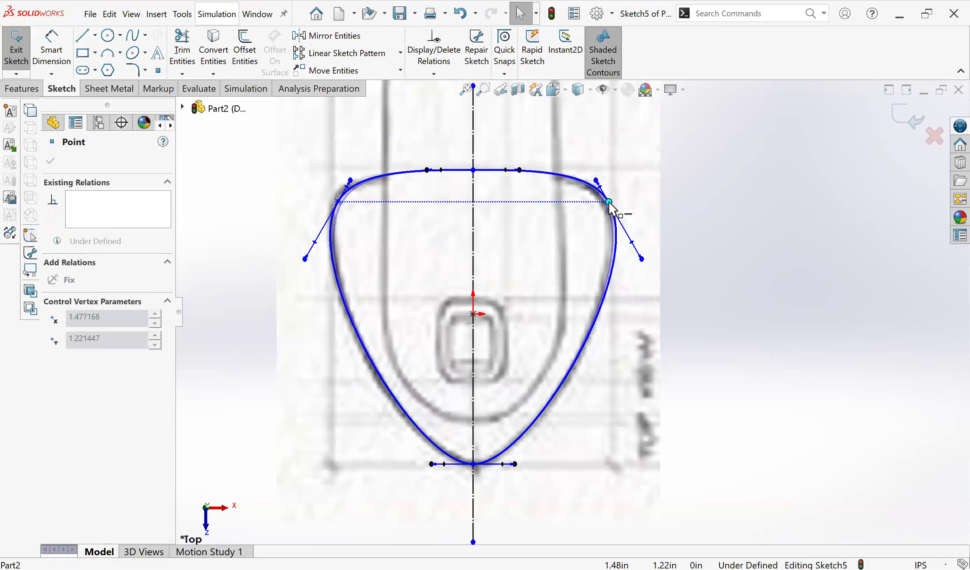
{"action": "scroll", "coordinate": [728, 238], "scroll_direction": "up", "scroll_amount": 4}
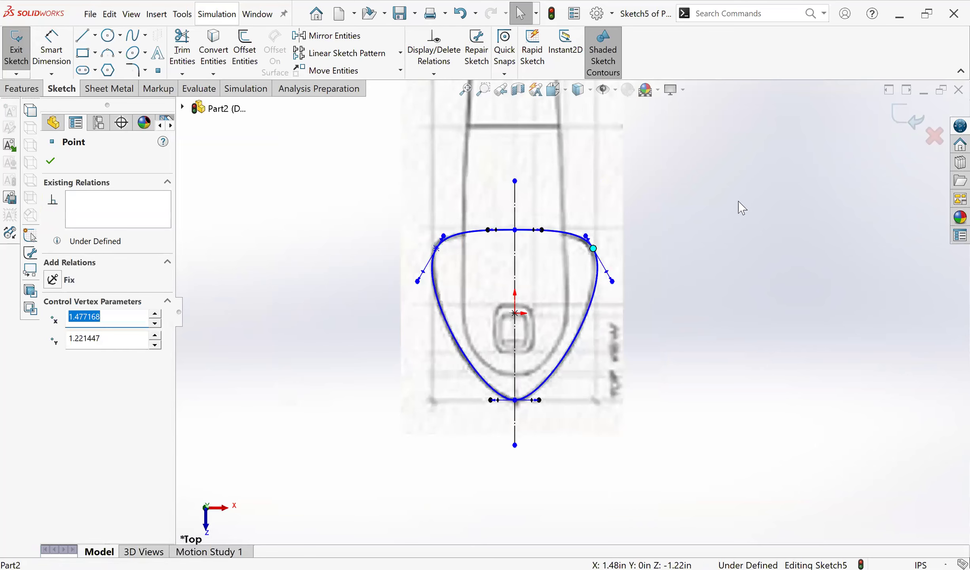
Step: Finish the outline sketch and extrude it upward as a blind boss, setting its depth to match the pictured bottom layer
{"action": "left_click", "coordinate": [903, 117]}
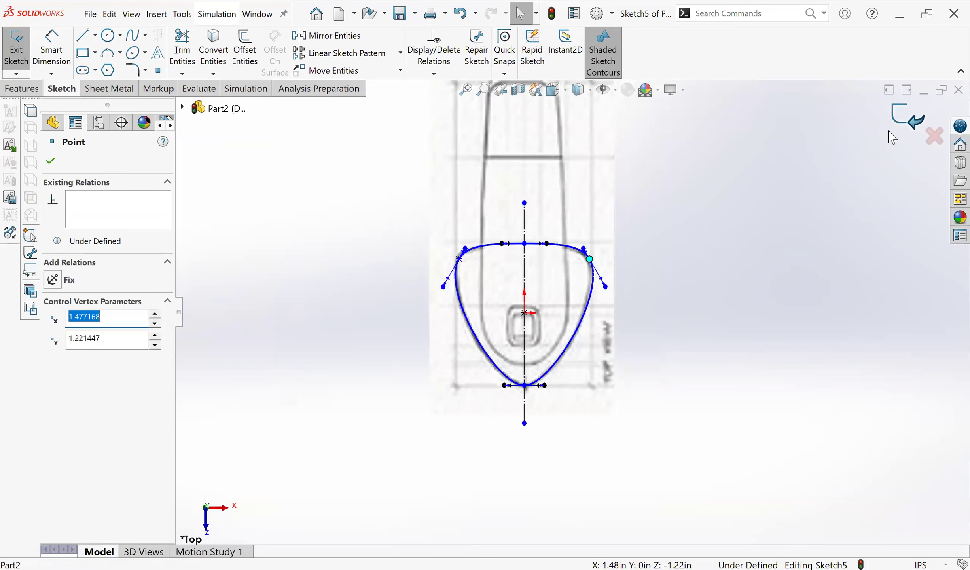
{"action": "left_click", "coordinate": [22, 89]}
{"action": "left_click", "coordinate": [23, 48]}
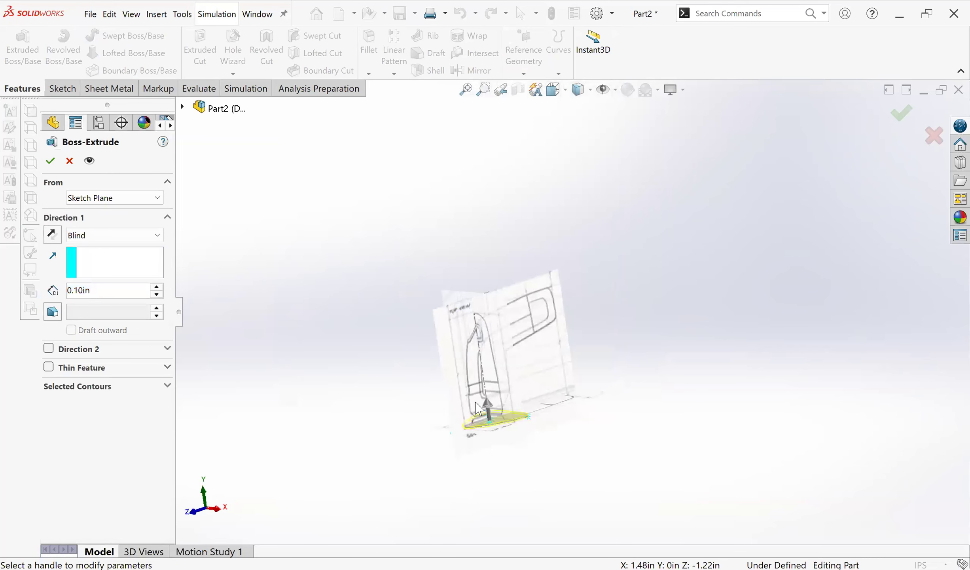
{"action": "scroll", "coordinate": [386, 354], "scroll_direction": "down", "scroll_amount": 5}
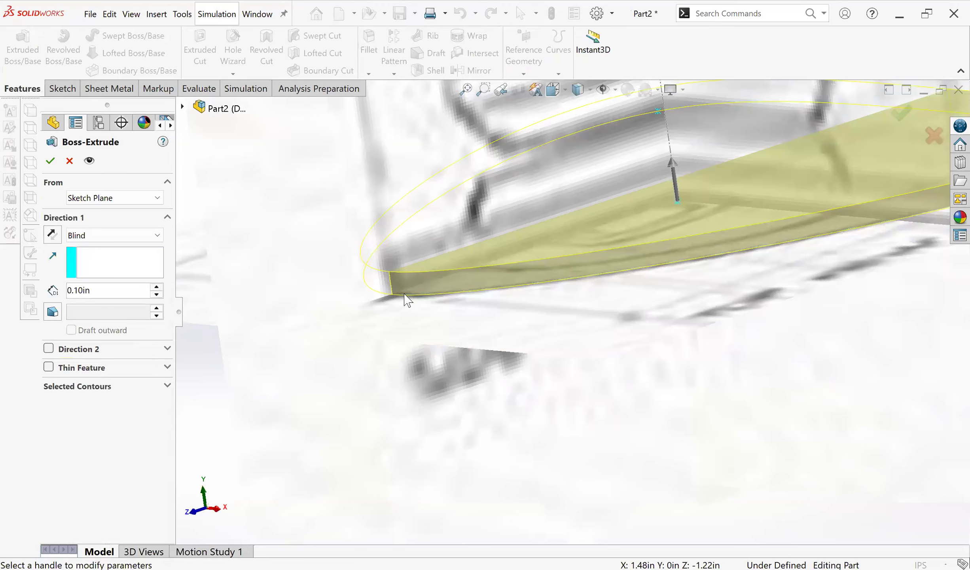
{"action": "scroll", "coordinate": [407, 300], "scroll_direction": "up", "scroll_amount": 3}
{"action": "double_click", "coordinate": [91, 295]}
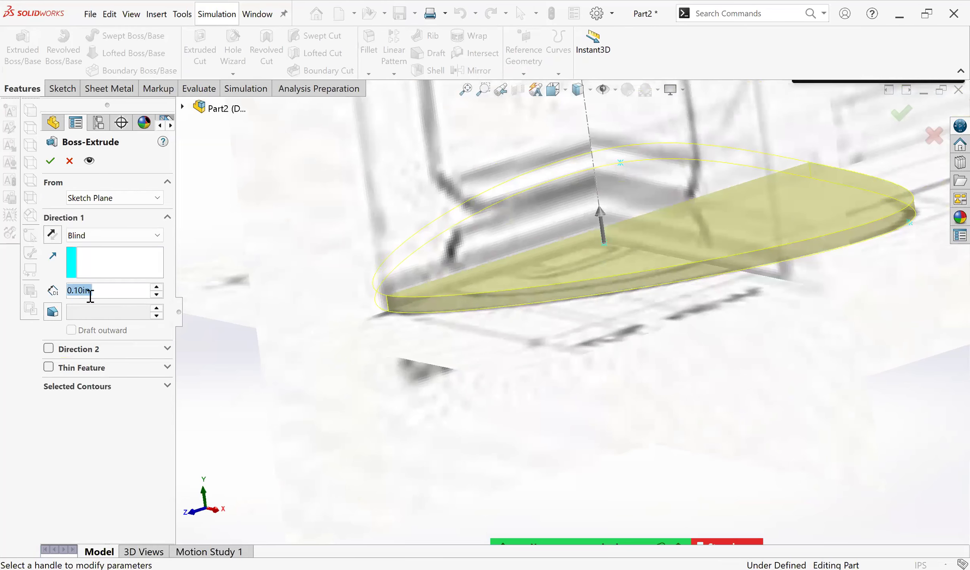
{"action": "left_click", "coordinate": [96, 290]}
{"action": "left_click_drag", "start_coordinate": [78, 290], "coordinate": [174, 282]}
{"action": "type", "text": "5"}
{"action": "left_click", "coordinate": [48, 165]}
{"action": "left_click", "coordinate": [50, 161]}
Step: Sketch a circle with a radius of about 0.96 in near the origin on the base layer's upper face
{"action": "middle_click_drag", "start_coordinate": [553, 355], "coordinate": [589, 256]}
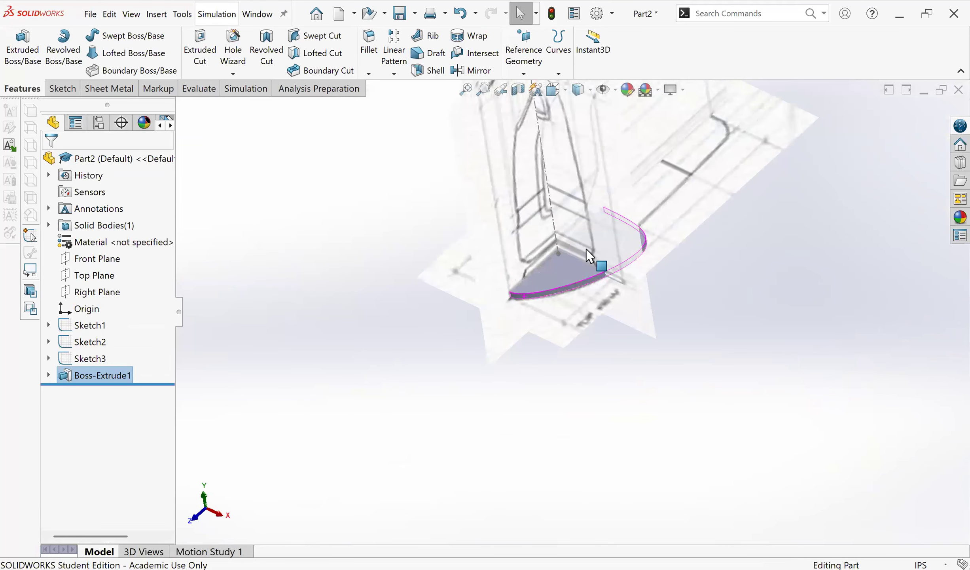
{"action": "scroll", "coordinate": [570, 269], "scroll_direction": "down", "scroll_amount": 2}
{"action": "scroll", "coordinate": [556, 295], "scroll_direction": "down", "scroll_amount": 2}
{"action": "scroll", "coordinate": [486, 307], "scroll_direction": "down", "scroll_amount": 2}
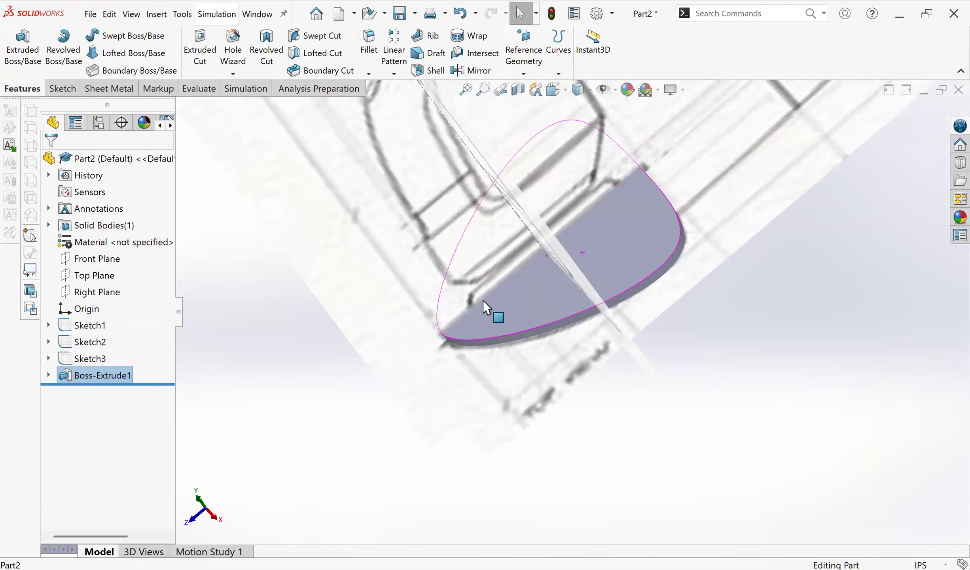
{"action": "middle_click_drag", "start_coordinate": [483, 301], "coordinate": [488, 299]}
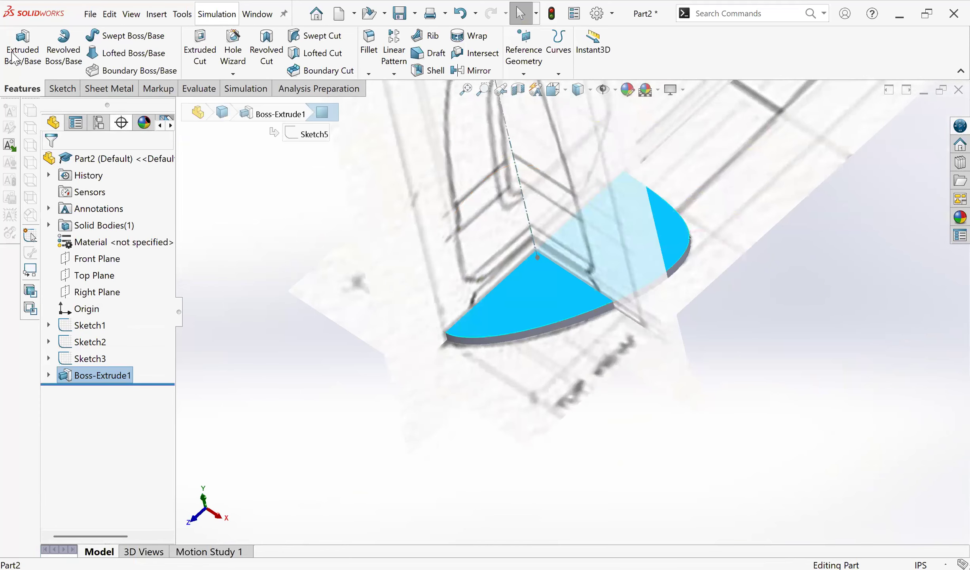
{"action": "left_click", "coordinate": [63, 88]}
{"action": "left_click", "coordinate": [107, 35]}
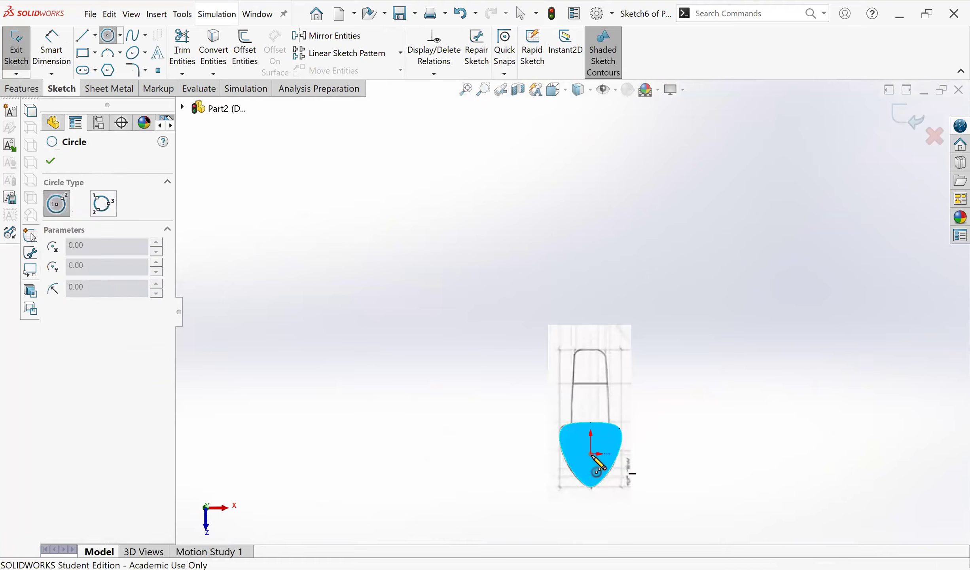
{"action": "scroll", "coordinate": [554, 368], "scroll_direction": "up", "scroll_amount": 8}
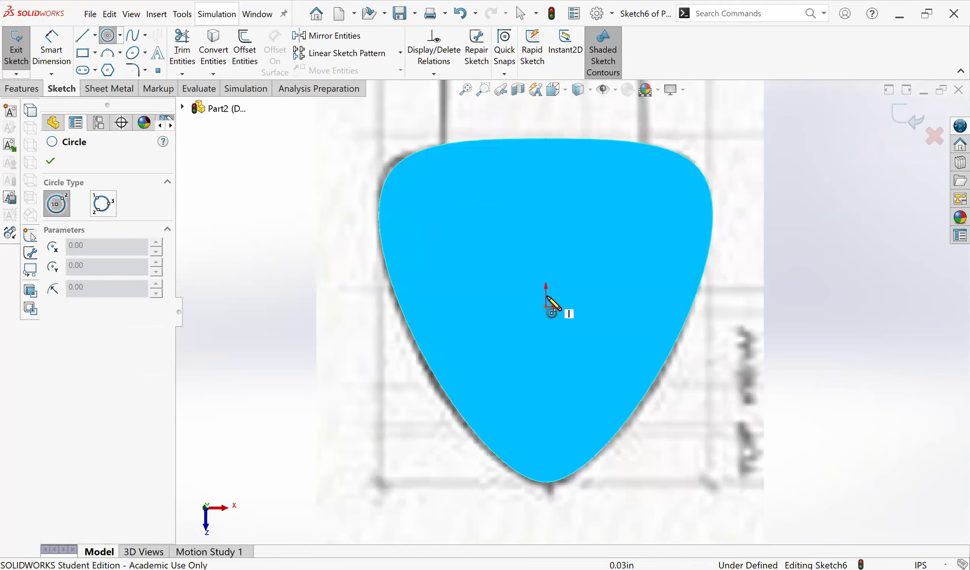
{"action": "left_click", "coordinate": [546, 295]}
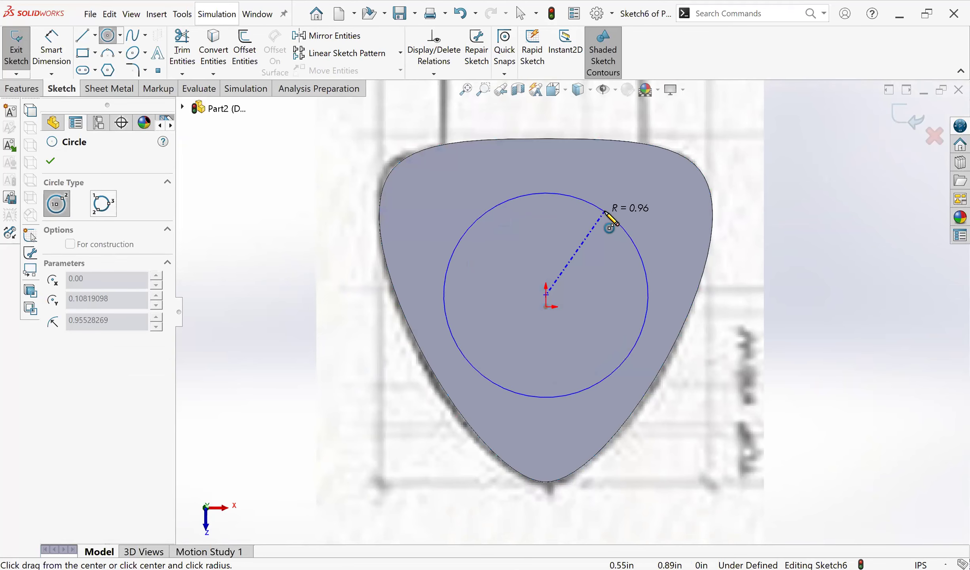
{"action": "left_click", "coordinate": [605, 213]}
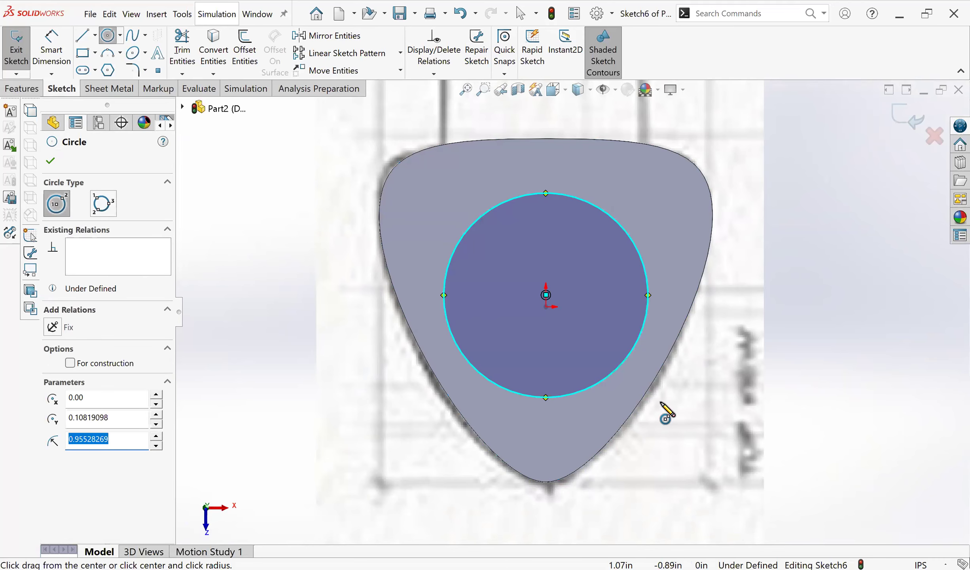
{"action": "key", "text": "Escape"}
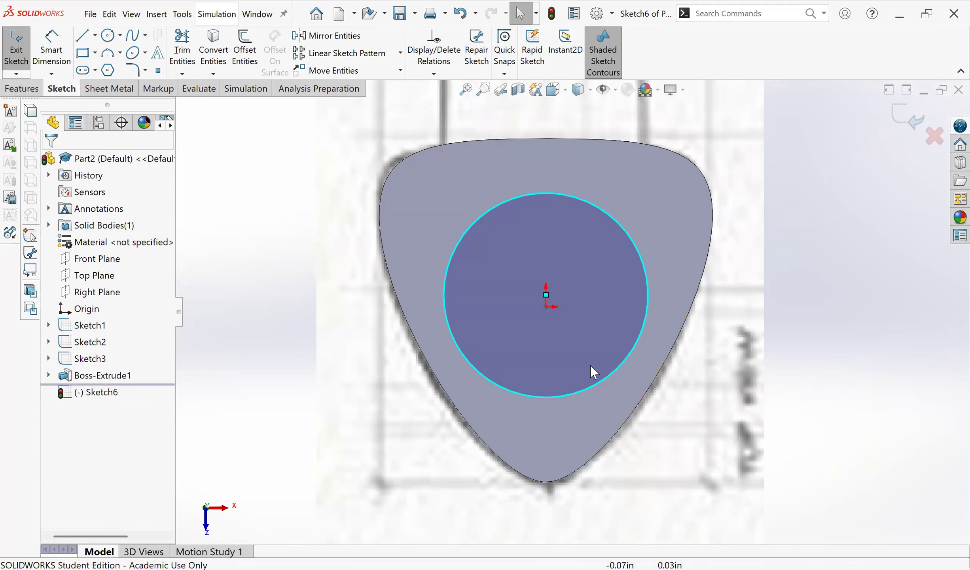
Step: Move the circle's centre onto the origin and delete the centre point's coincident relation
{"action": "middle_click_drag", "start_coordinate": [661, 405], "coordinate": [527, 190]}
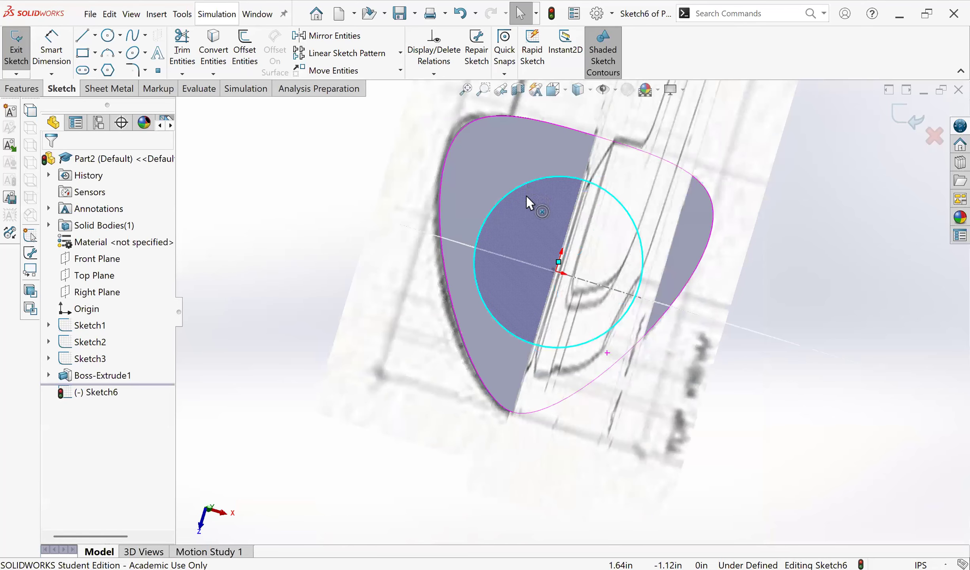
{"action": "scroll", "coordinate": [521, 215], "scroll_direction": "down", "scroll_amount": 5}
{"action": "left_click", "coordinate": [518, 216]}
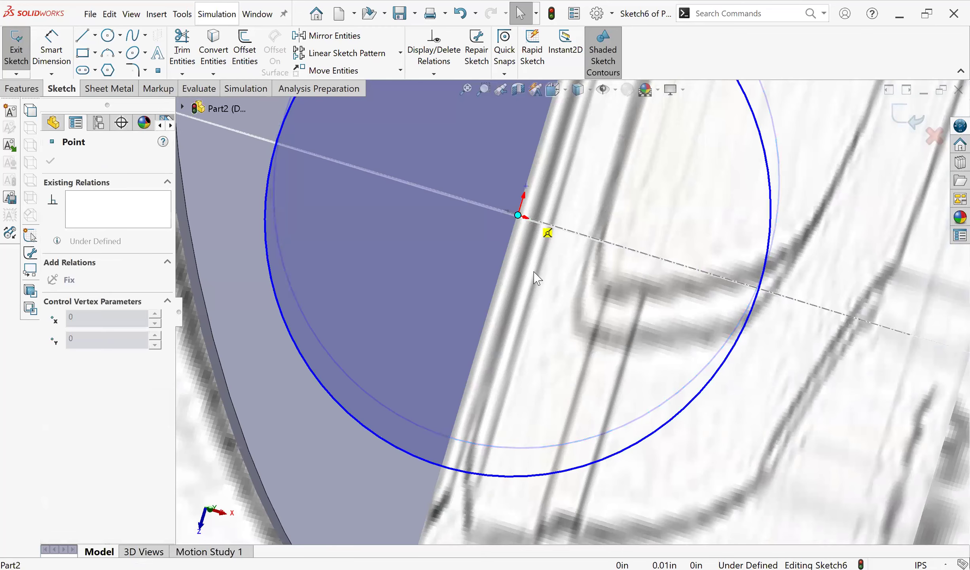
{"action": "middle_click_drag", "start_coordinate": [515, 312], "coordinate": [487, 241]}
{"action": "scroll", "coordinate": [491, 270], "scroll_direction": "up", "scroll_amount": 5}
{"action": "mouse_move", "coordinate": [508, 283]}
{"action": "middle_mouse_down"}
{"action": "mouse_move", "coordinate": [550, 331]}
{"action": "mouse_move", "coordinate": [518, 342]}
{"action": "mouse_move", "coordinate": [630, 258]}
{"action": "middle_mouse_up"}
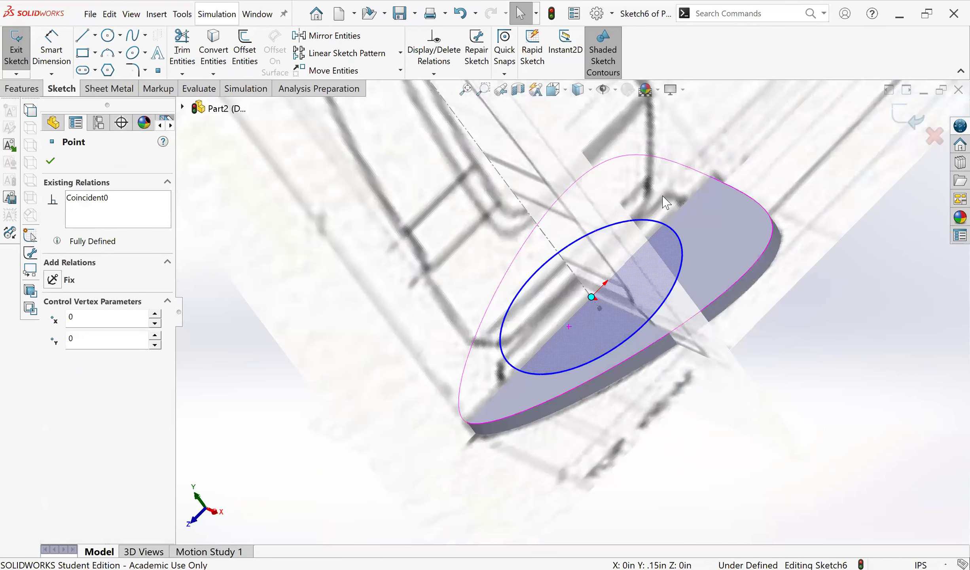
{"action": "scroll", "coordinate": [678, 213], "scroll_direction": "down", "scroll_amount": 3}
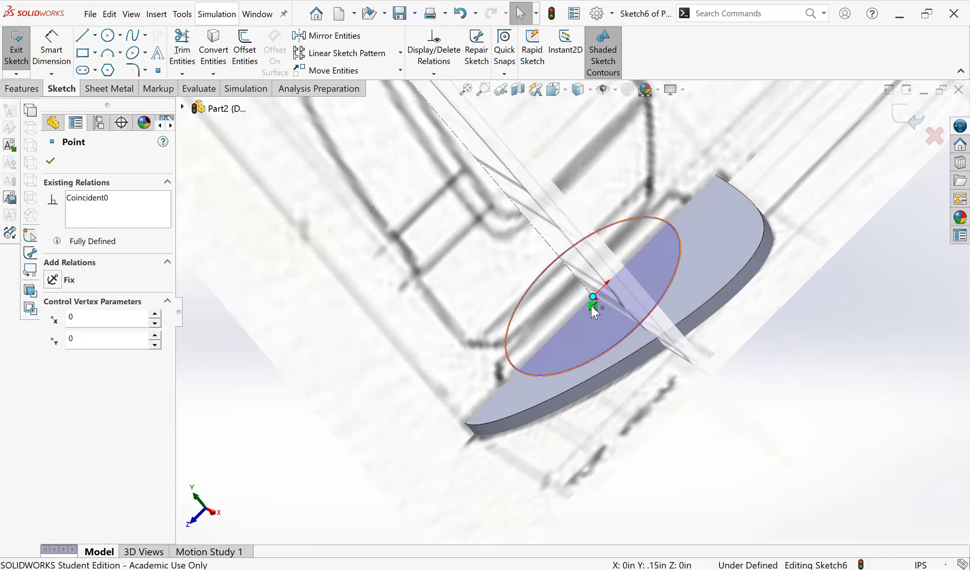
{"action": "left_click", "coordinate": [630, 484]}
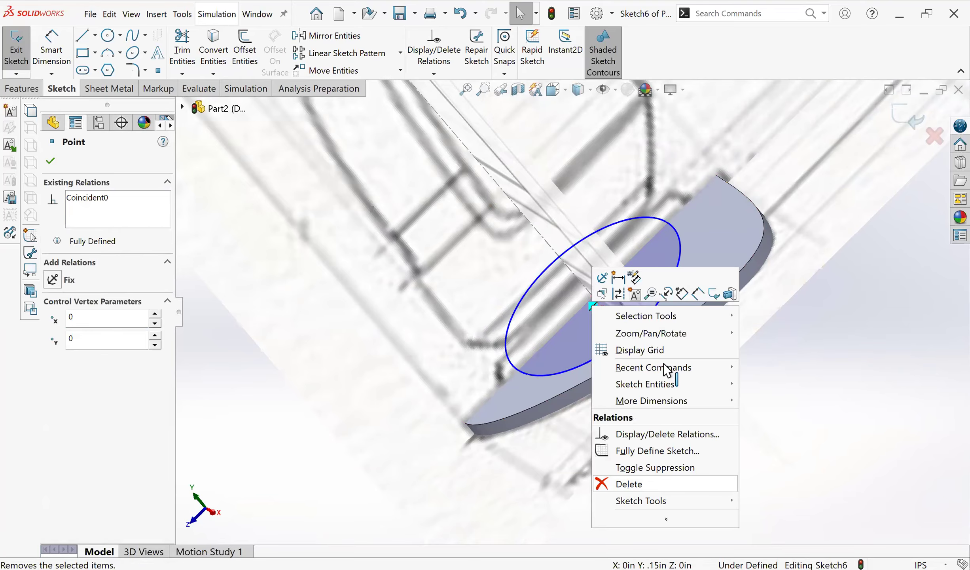
Step: Fit the circle to the pictured second layer with its centre about 0.04 in off the origin and a radius of about 1.15 in
{"action": "middle_click_drag", "start_coordinate": [681, 305], "coordinate": [657, 321]}
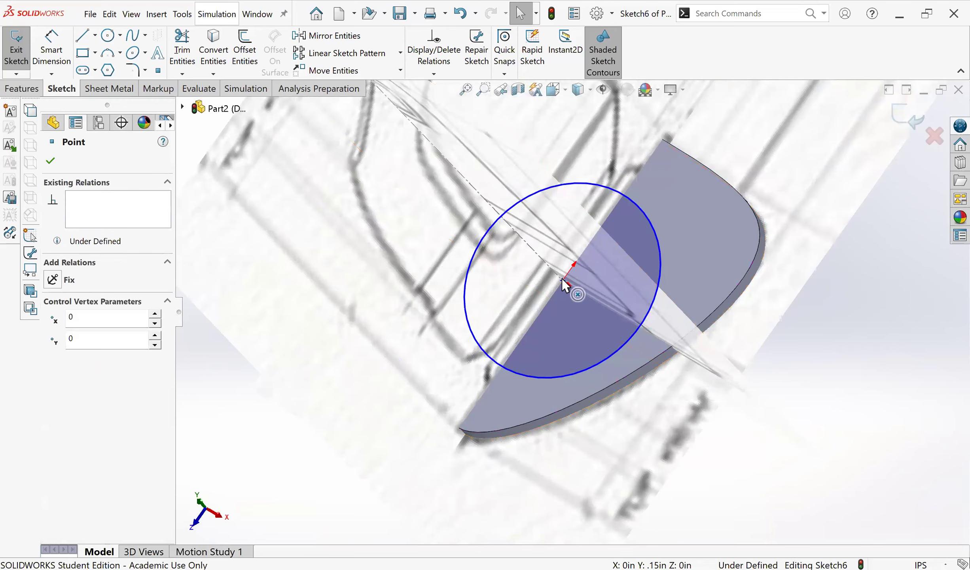
{"action": "left_click_drag", "start_coordinate": [573, 265], "coordinate": [570, 272]}
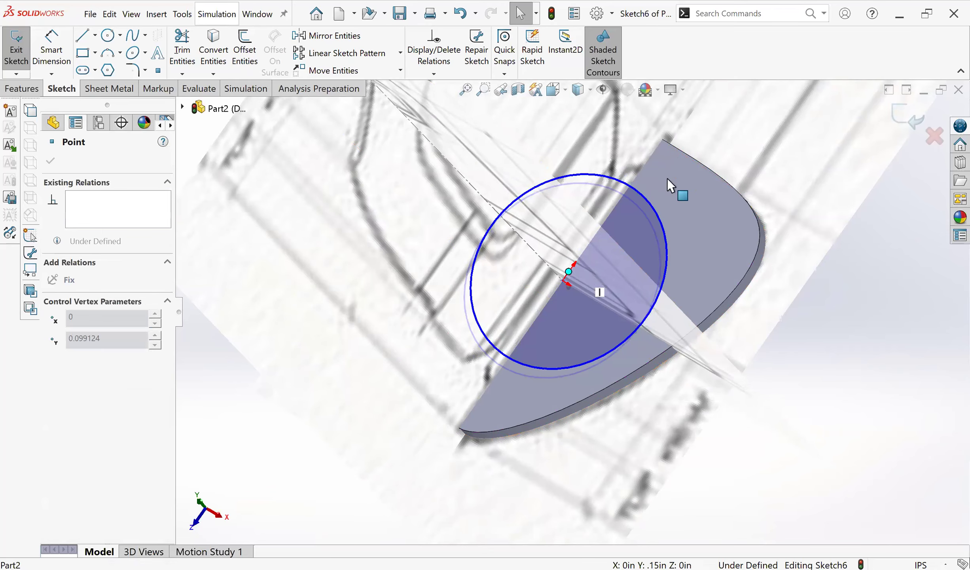
{"action": "left_click_drag", "start_coordinate": [658, 193], "coordinate": [660, 190]}
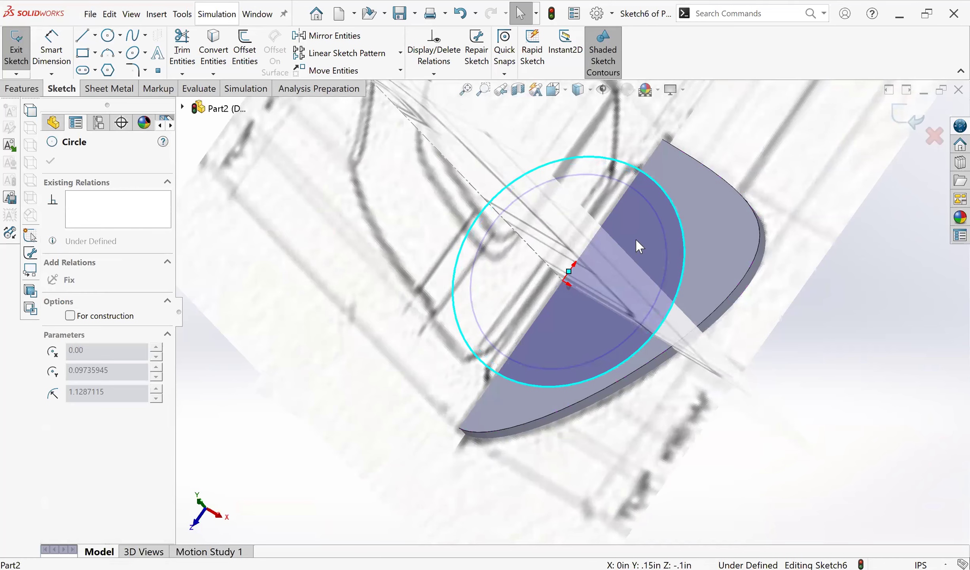
{"action": "mouse_move", "coordinate": [636, 260]}
{"action": "middle_mouse_down"}
{"action": "mouse_move", "coordinate": [645, 209]}
{"action": "mouse_move", "coordinate": [637, 198]}
{"action": "mouse_move", "coordinate": [569, 270]}
{"action": "mouse_move", "coordinate": [558, 313]}
{"action": "mouse_move", "coordinate": [507, 317]}
{"action": "middle_mouse_up"}
{"action": "scroll", "coordinate": [506, 317], "scroll_direction": "down", "scroll_amount": 4}
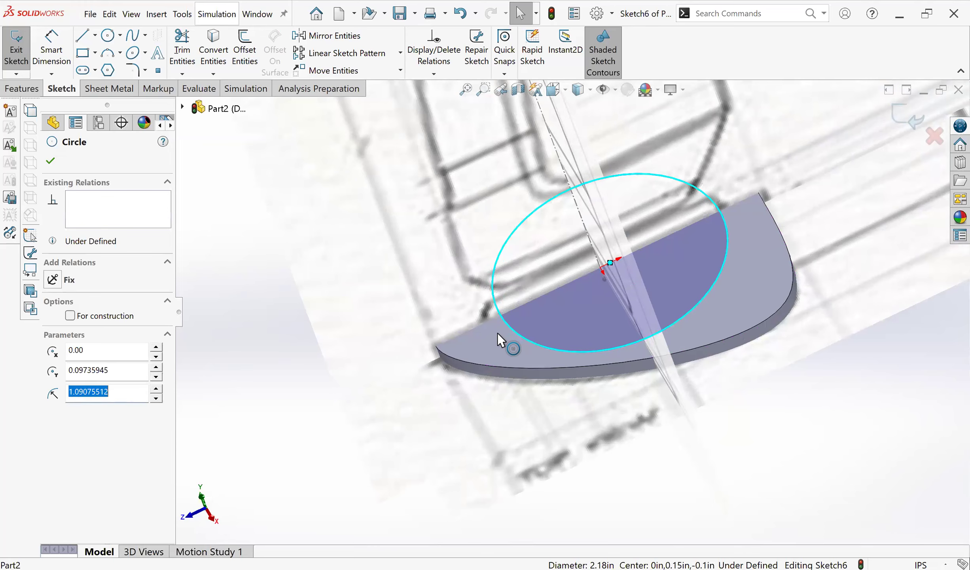
{"action": "left_click_drag", "start_coordinate": [501, 328], "coordinate": [503, 327]}
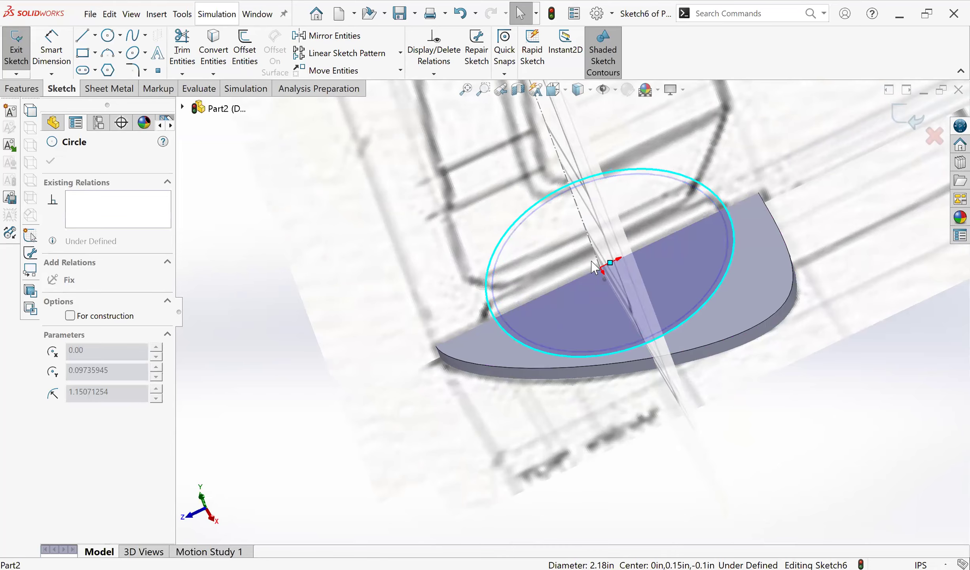
{"action": "left_click_drag", "start_coordinate": [606, 264], "coordinate": [605, 263]}
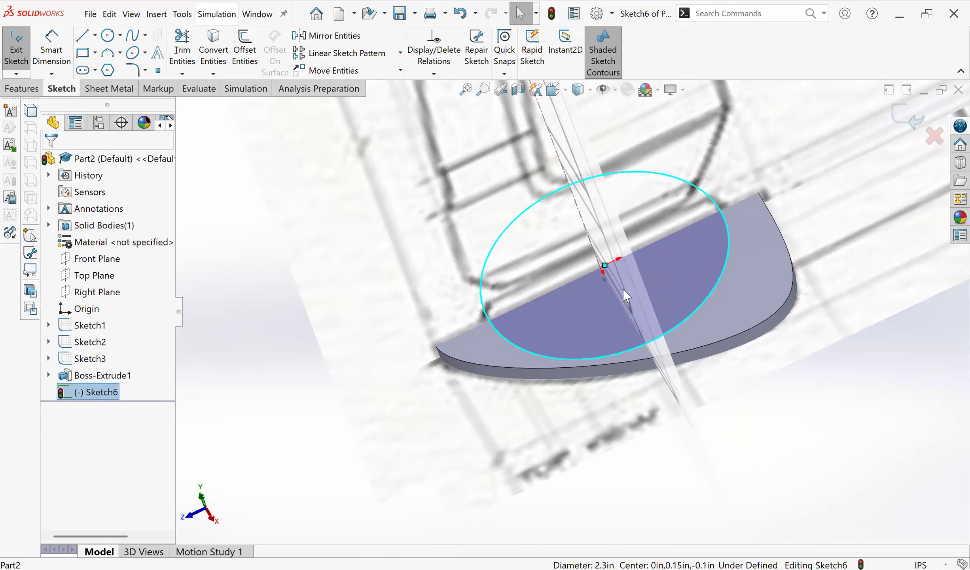
{"action": "mouse_move", "coordinate": [617, 320]}
{"action": "middle_mouse_down"}
{"action": "mouse_move", "coordinate": [699, 286]}
{"action": "mouse_move", "coordinate": [661, 383]}
{"action": "mouse_move", "coordinate": [619, 394]}
{"action": "mouse_move", "coordinate": [684, 373]}
{"action": "mouse_move", "coordinate": [639, 351]}
{"action": "mouse_move", "coordinate": [665, 340]}
{"action": "mouse_move", "coordinate": [648, 346]}
{"action": "middle_mouse_up"}
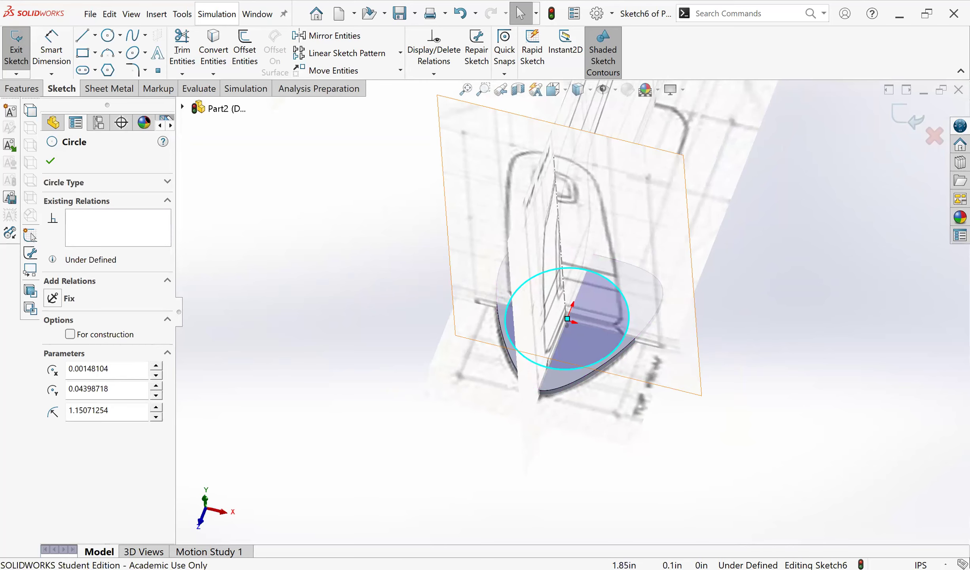
Step: Draw a construction line between the origin and the circle's centre and make it vertical
{"action": "key", "text": "ctrl+8"}
{"action": "key", "text": "f"}
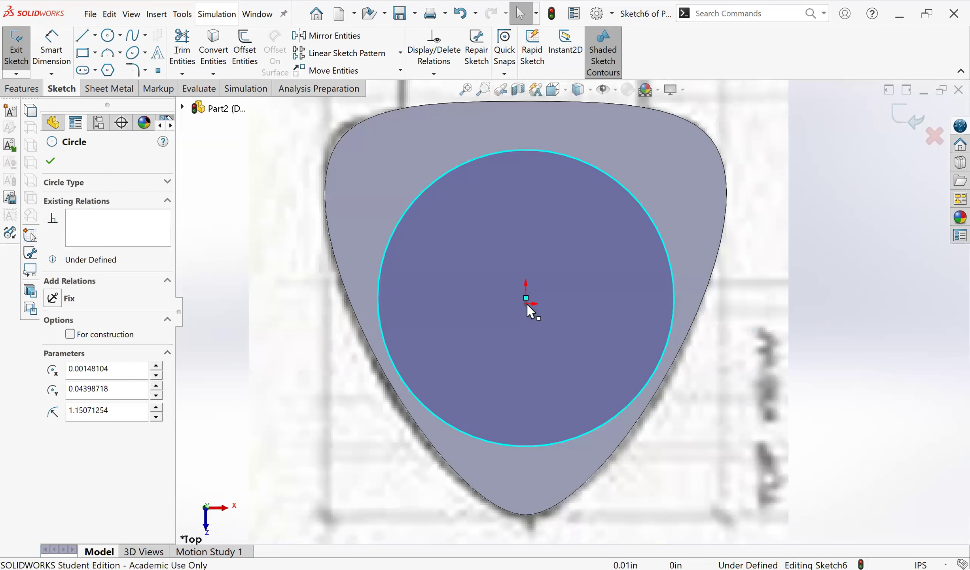
{"action": "left_click", "coordinate": [96, 35]}
{"action": "left_click", "coordinate": [120, 86]}
{"action": "scroll", "coordinate": [494, 242], "scroll_direction": "down", "scroll_amount": 5}
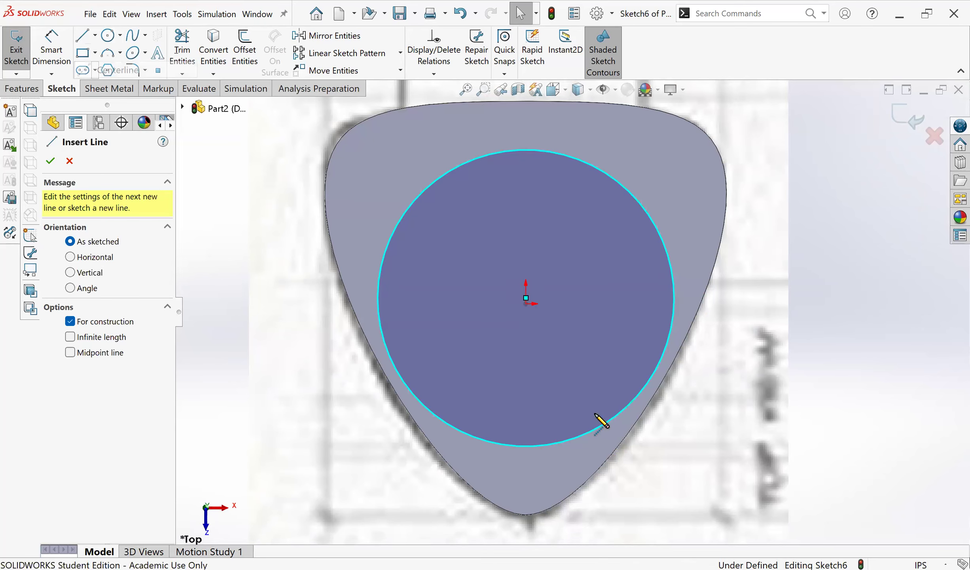
{"action": "left_click", "coordinate": [593, 397]}
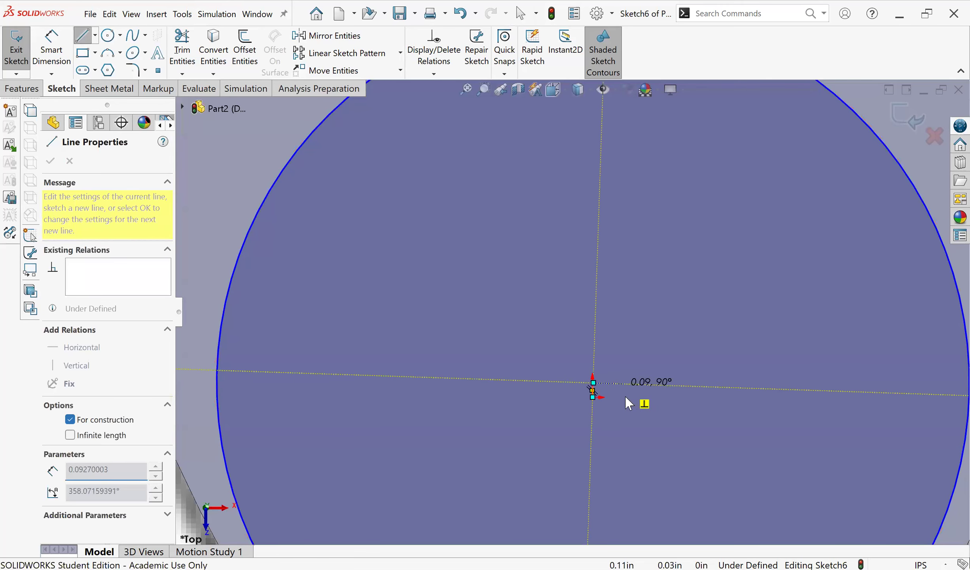
{"action": "key", "text": "Escape"}
{"action": "scroll", "coordinate": [564, 333], "scroll_direction": "down", "scroll_amount": 5}
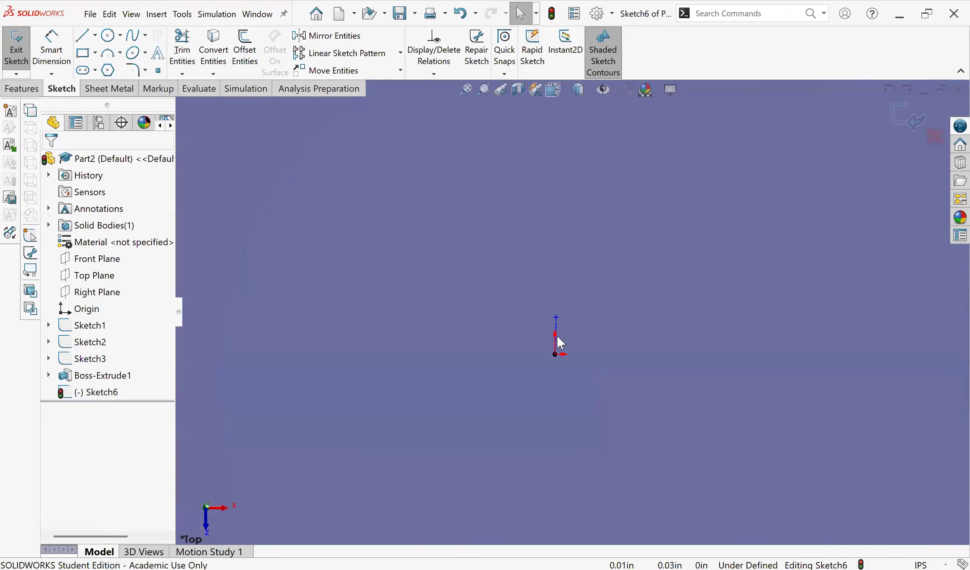
{"action": "left_click", "coordinate": [556, 336]}
{"action": "left_click", "coordinate": [54, 298]}
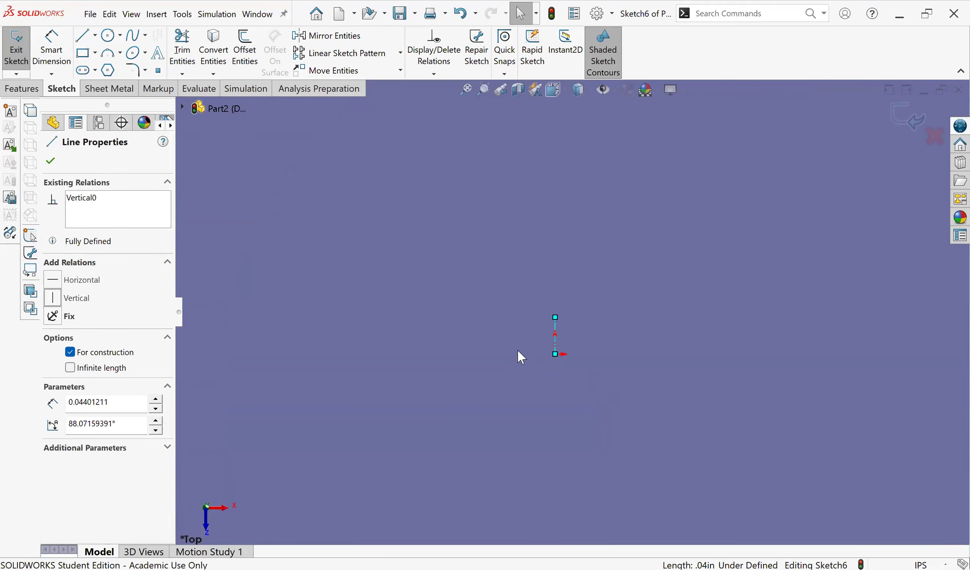
Step: Dimension the circle's diameter at 2.3 in
{"action": "key", "text": "f"}
{"action": "left_click", "coordinate": [53, 70]}
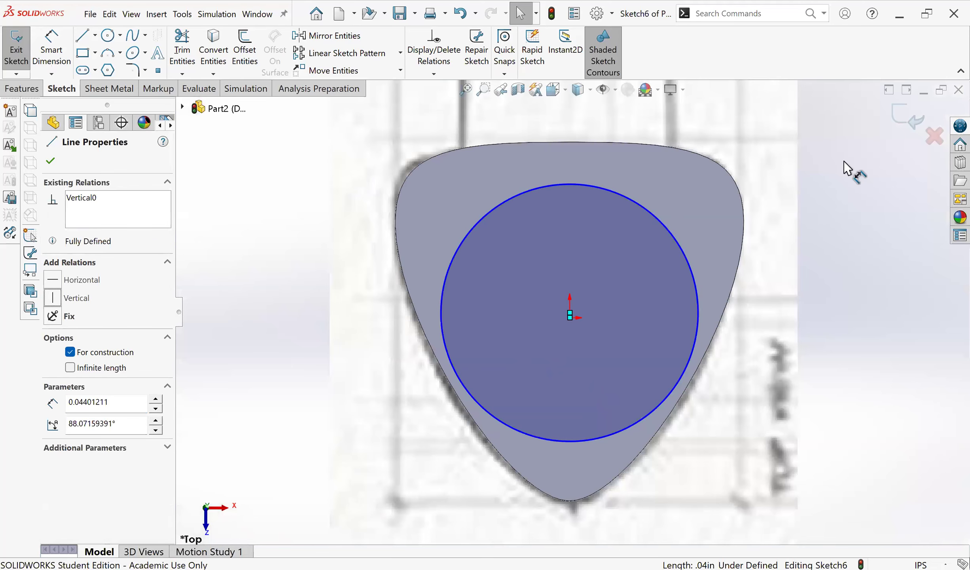
{"action": "left_click", "coordinate": [827, 296]}
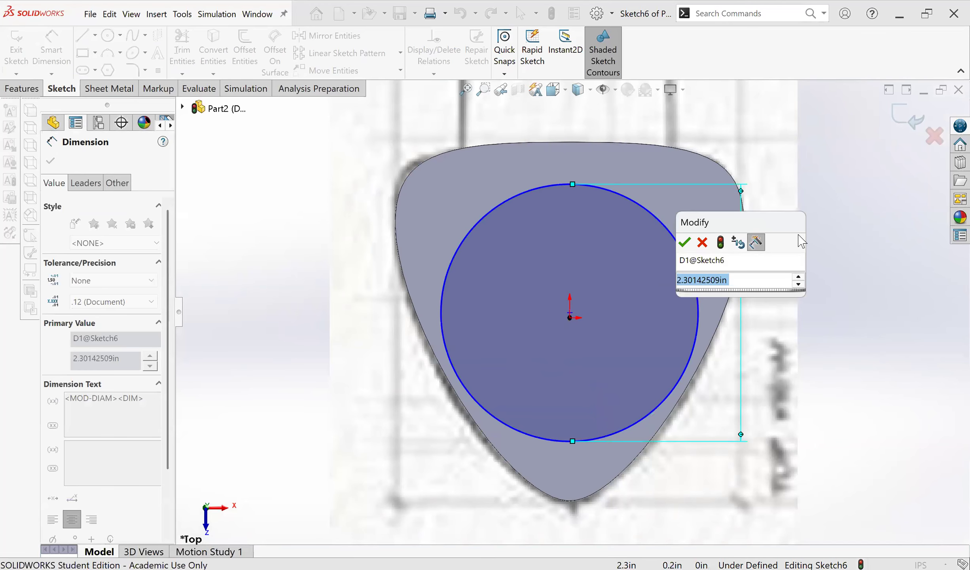
{"action": "type", "text": "2.3"}
{"action": "key", "text": "Return"}
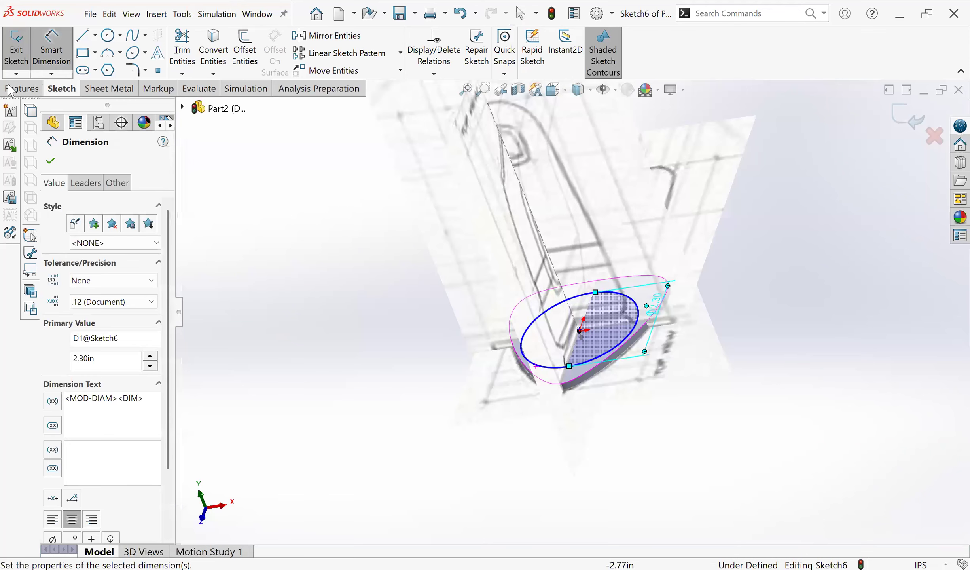
Step: Start a blind boss extrusion of the circle upward from the base layer with a depth of 0.2 in
{"action": "left_click", "coordinate": [11, 90]}
{"action": "mouse_move", "coordinate": [511, 305]}
{"action": "middle_mouse_down"}
{"action": "mouse_move", "coordinate": [445, 269]}
{"action": "mouse_move", "coordinate": [410, 315]}
{"action": "mouse_move", "coordinate": [339, 334]}
{"action": "mouse_move", "coordinate": [367, 324]}
{"action": "mouse_move", "coordinate": [373, 289]}
{"action": "middle_mouse_up"}
{"action": "scroll", "coordinate": [368, 321], "scroll_direction": "down", "scroll_amount": 5}
{"action": "scroll", "coordinate": [373, 289], "scroll_direction": "down", "scroll_amount": 3}
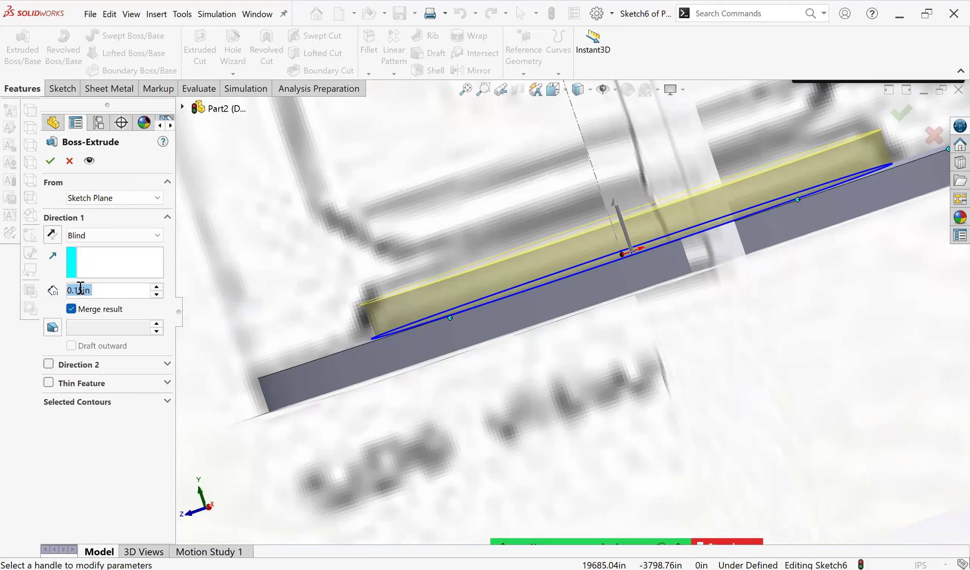
{"action": "right_click", "coordinate": [93, 288]}
{"action": "type", "text": "0."}
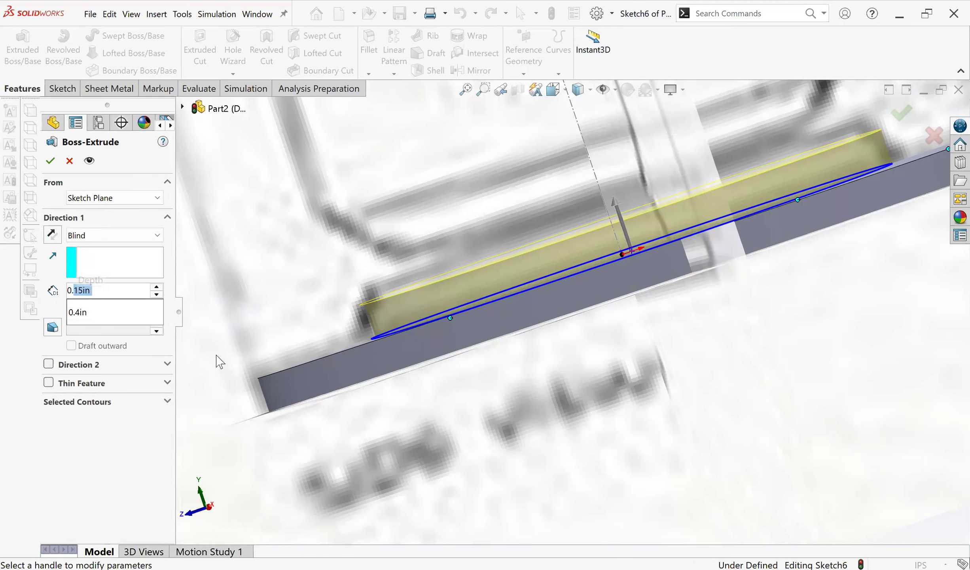
{"action": "type", "text": "2"}
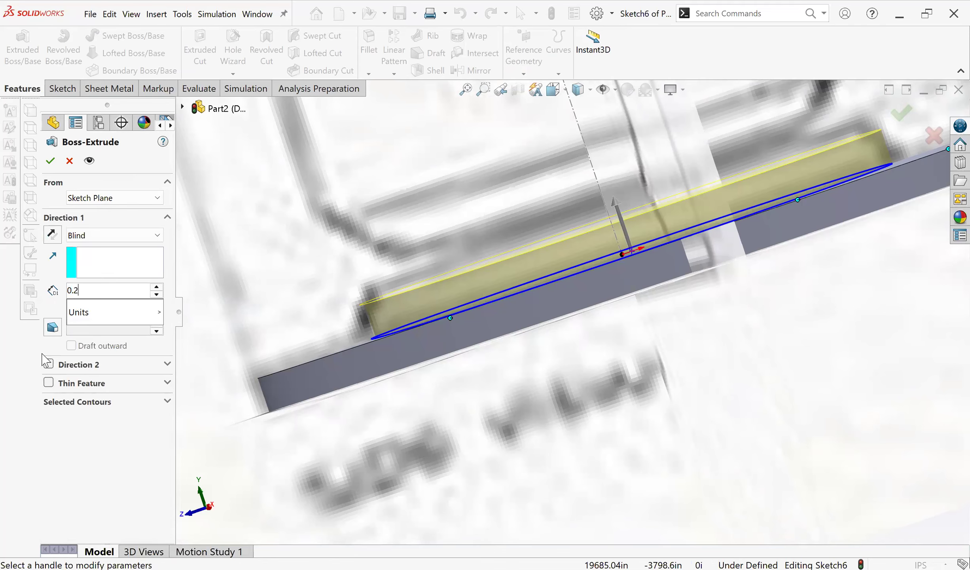
{"action": "key", "text": "Return"}
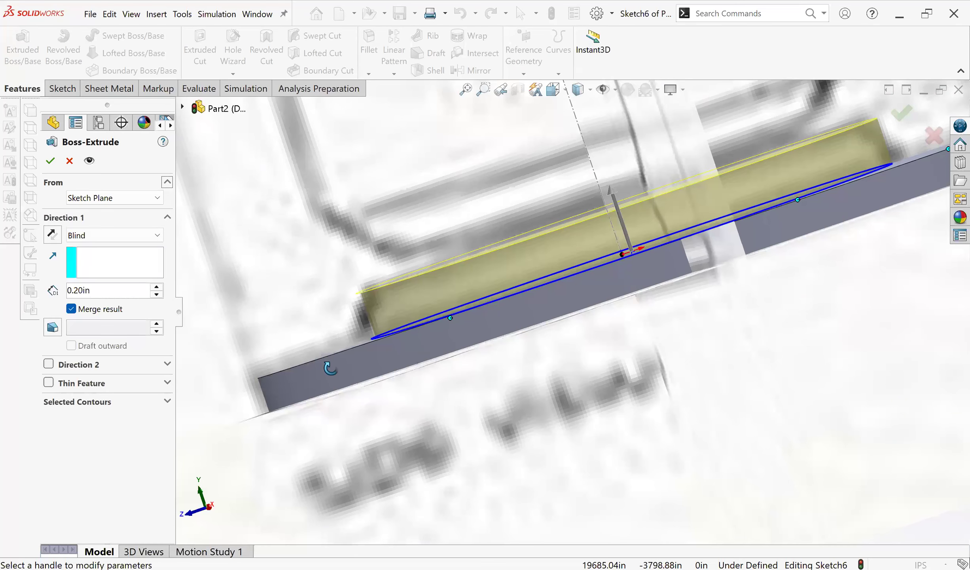
Step: Add a 22-degree inward draft to the second layer's extrusion and finish the feature
{"action": "left_click", "coordinate": [53, 328]}
{"action": "left_click", "coordinate": [157, 325]}
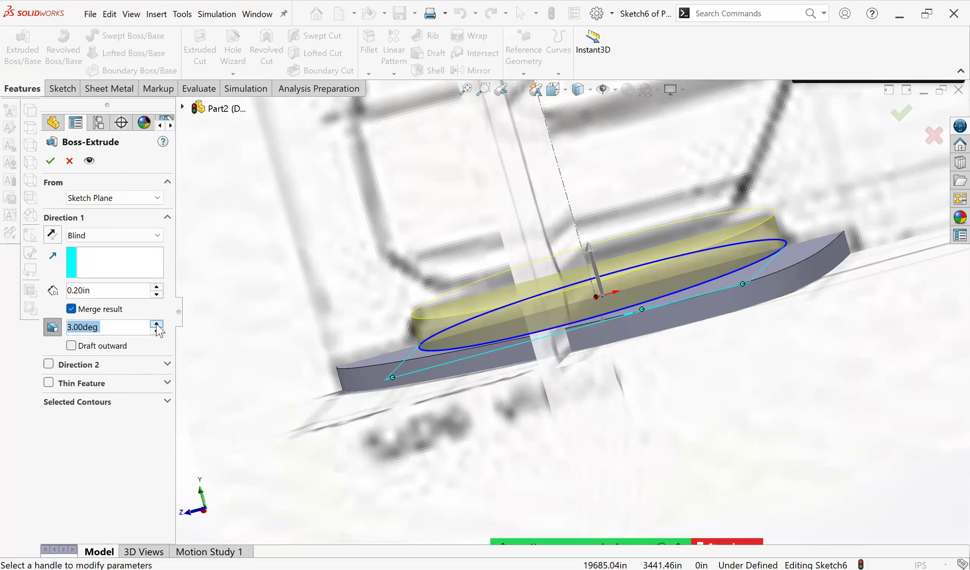
{"action": "left_click", "coordinate": [157, 324]}
{"action": "left_click", "coordinate": [157, 324]}
{"action": "left_click", "coordinate": [157, 325]}
{"action": "left_click", "coordinate": [156, 324]}
{"action": "left_click", "coordinate": [156, 325]}
{"action": "left_click", "coordinate": [157, 325]}
{"action": "left_click", "coordinate": [156, 325]}
{"action": "left_click", "coordinate": [157, 324]}
{"action": "left_click", "coordinate": [156, 325]}
{"action": "left_click", "coordinate": [157, 324]}
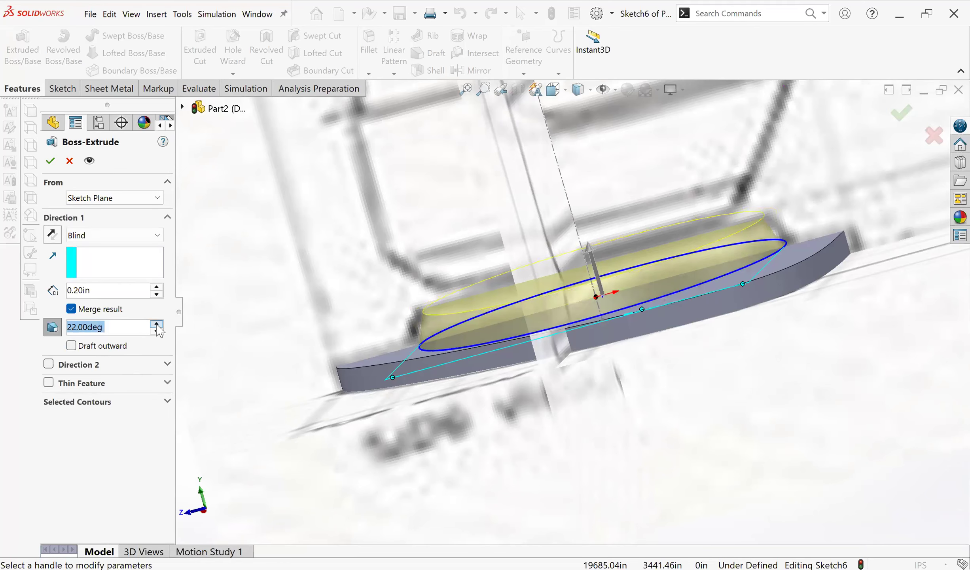
{"action": "mouse_move", "coordinate": [551, 306]}
{"action": "middle_mouse_down"}
{"action": "mouse_move", "coordinate": [466, 351]}
{"action": "mouse_move", "coordinate": [120, 325]}
{"action": "mouse_move", "coordinate": [85, 333]}
{"action": "middle_mouse_up"}
{"action": "scroll", "coordinate": [454, 351], "scroll_direction": "up", "scroll_amount": 3}
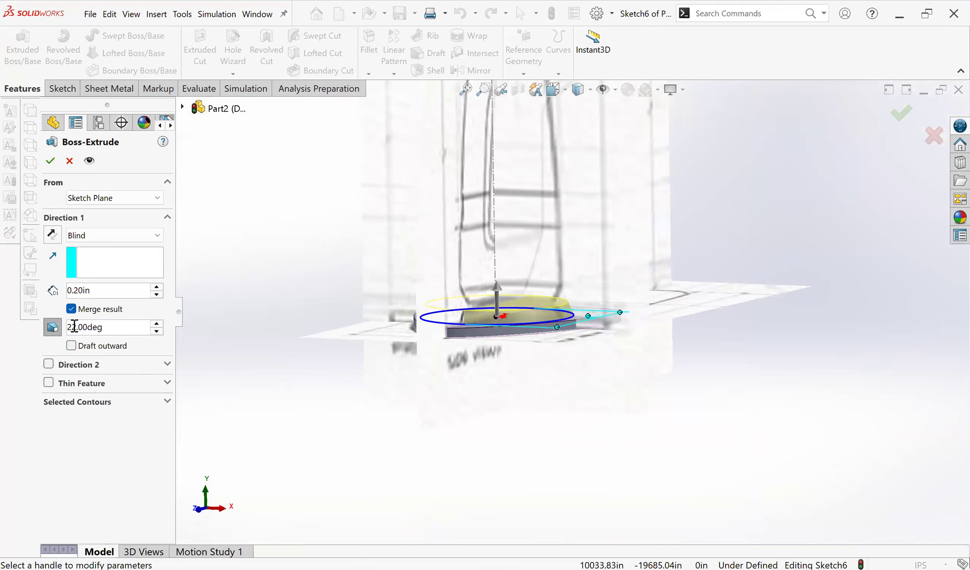
{"action": "left_click", "coordinate": [82, 326]}
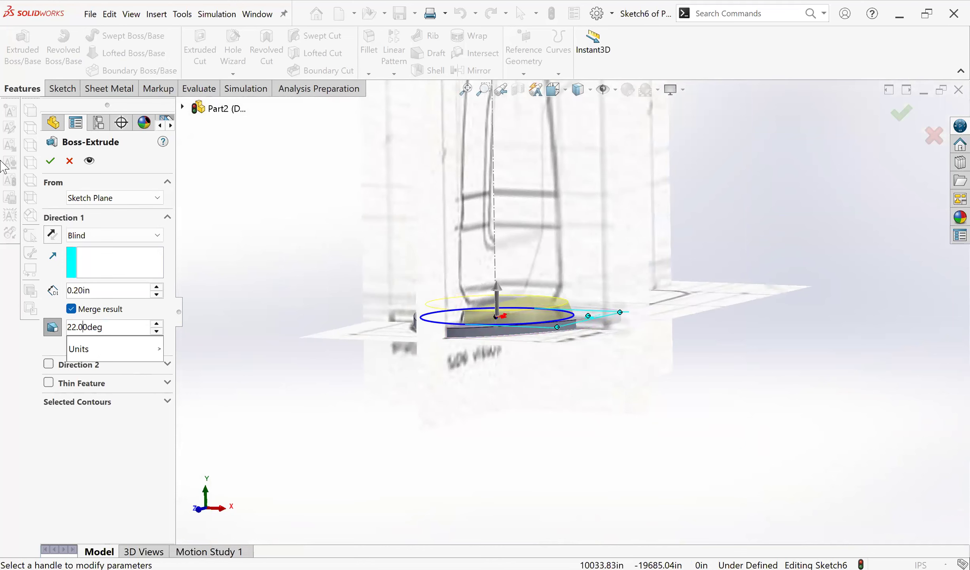
{"action": "left_click", "coordinate": [50, 160]}
Step: Sketch a circle with a radius of about 0.28 in, centred on the origin, on the second layer's top face
{"action": "mouse_move", "coordinate": [404, 372]}
{"action": "middle_mouse_down"}
{"action": "mouse_move", "coordinate": [411, 359]}
{"action": "mouse_move", "coordinate": [613, 273]}
{"action": "mouse_move", "coordinate": [469, 285]}
{"action": "mouse_move", "coordinate": [486, 321]}
{"action": "mouse_move", "coordinate": [435, 357]}
{"action": "mouse_move", "coordinate": [392, 311]}
{"action": "mouse_move", "coordinate": [436, 361]}
{"action": "middle_mouse_up"}
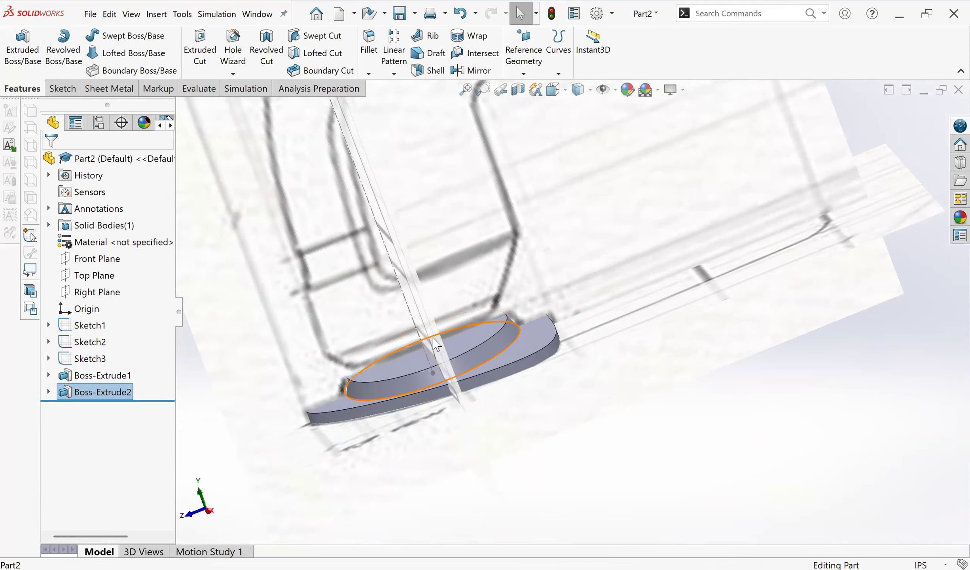
{"action": "mouse_move", "coordinate": [453, 348]}
{"action": "middle_mouse_down"}
{"action": "mouse_move", "coordinate": [455, 282]}
{"action": "mouse_move", "coordinate": [472, 371]}
{"action": "mouse_move", "coordinate": [449, 360]}
{"action": "mouse_move", "coordinate": [430, 378]}
{"action": "middle_mouse_up"}
{"action": "left_click", "coordinate": [426, 358]}
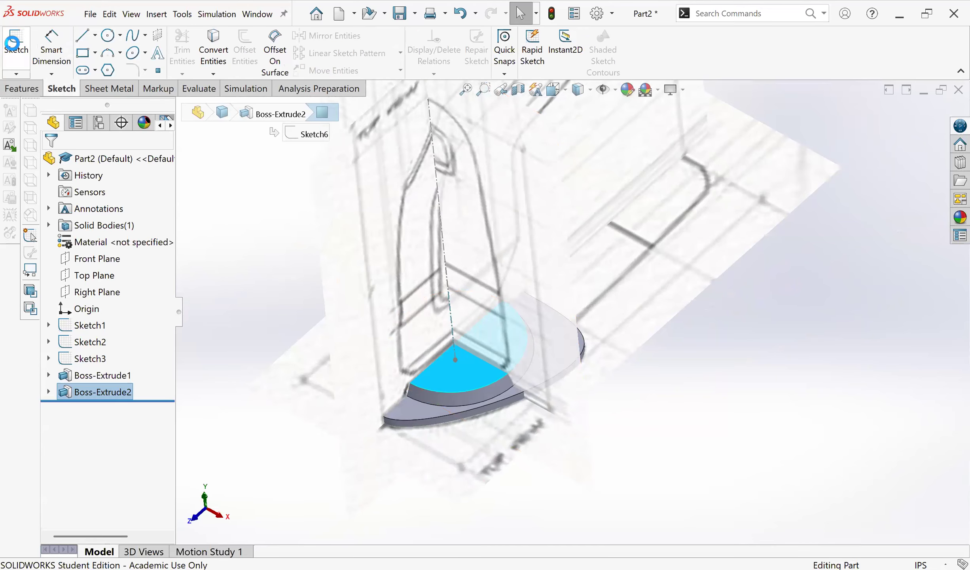
{"action": "left_click", "coordinate": [11, 47]}
{"action": "left_click", "coordinate": [107, 36]}
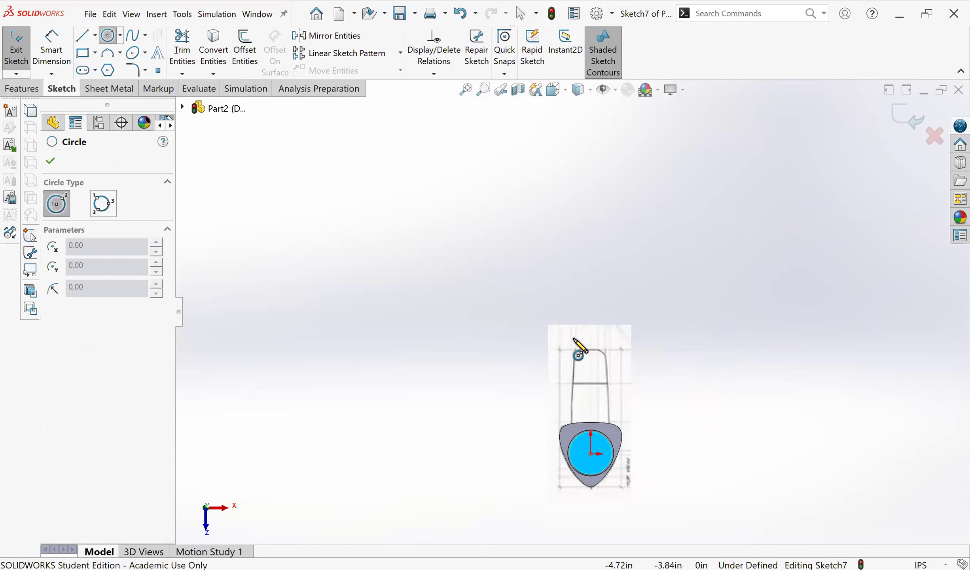
{"action": "scroll", "coordinate": [579, 344], "scroll_direction": "down", "scroll_amount": 5}
{"action": "left_click", "coordinate": [570, 327]}
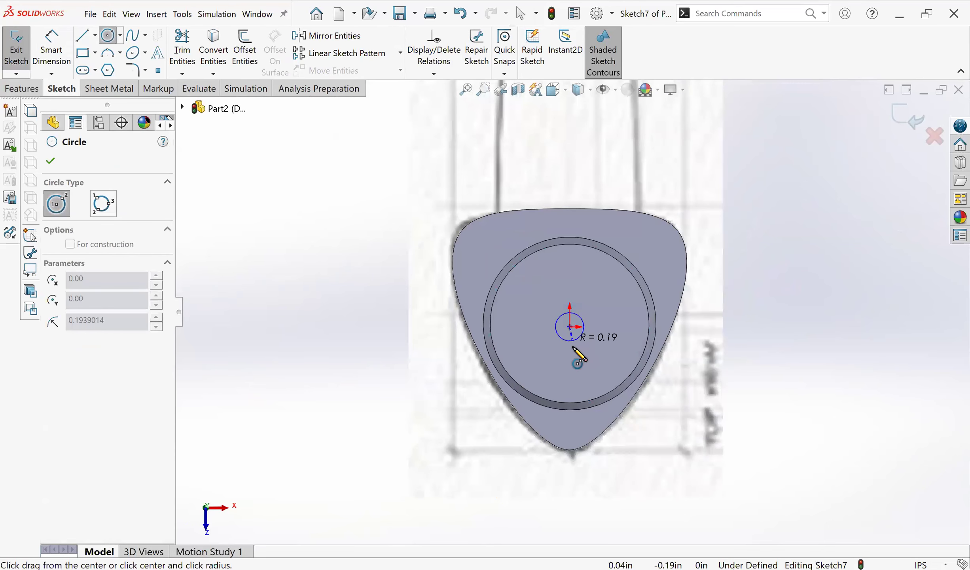
Step: Dimension the circle's diameter at 0.5 in
{"action": "left_click", "coordinate": [51, 48]}
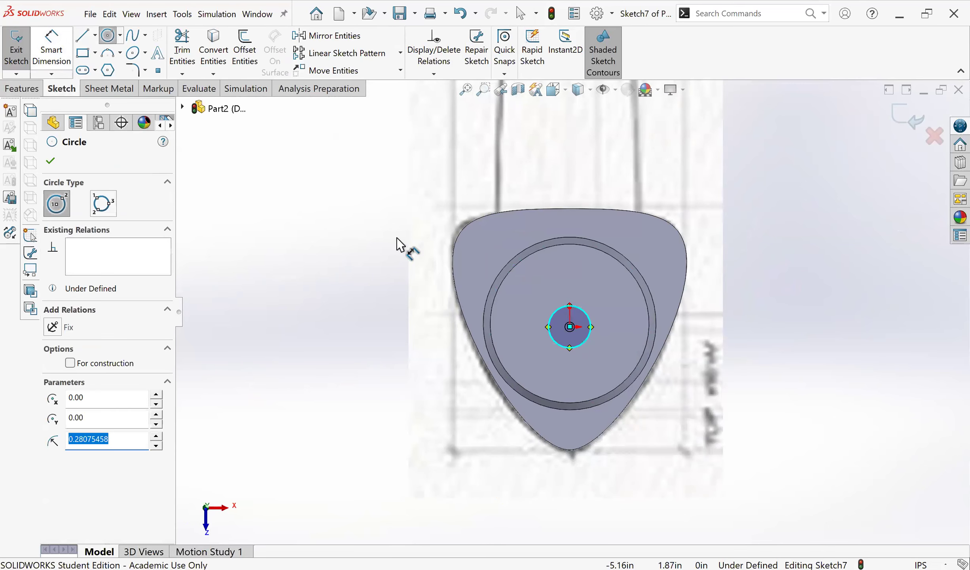
{"action": "left_click", "coordinate": [591, 325]}
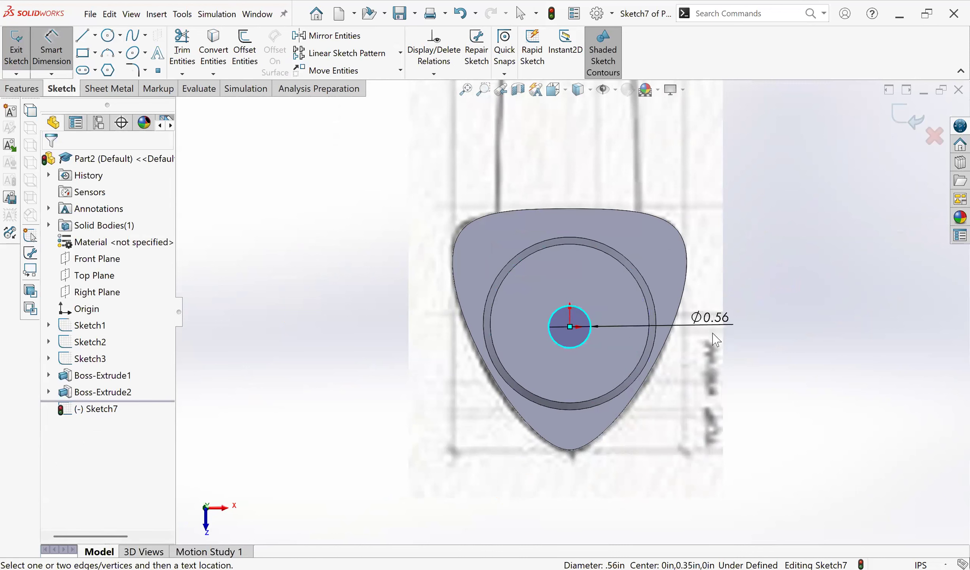
{"action": "left_click", "coordinate": [716, 339]}
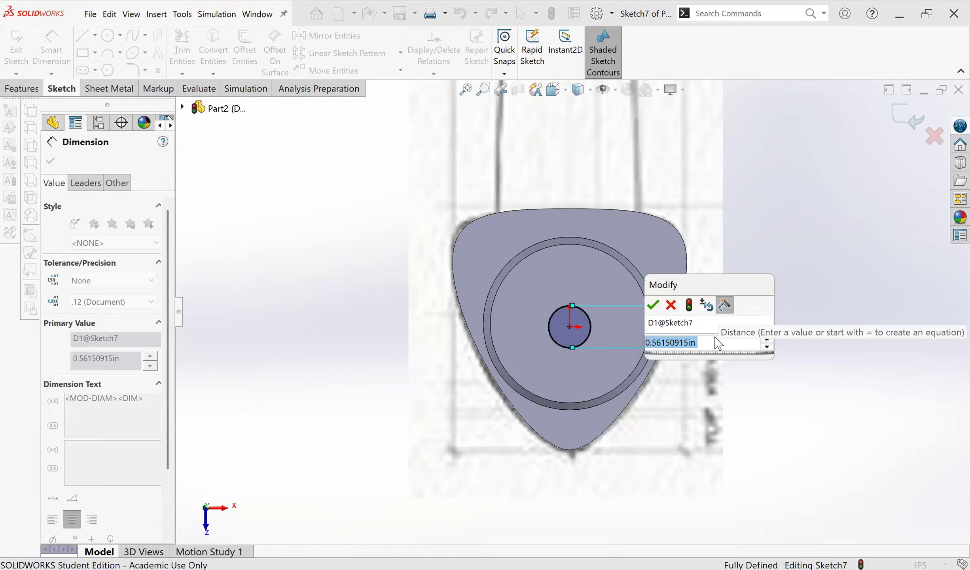
{"action": "key", "text": "BackSpace"}
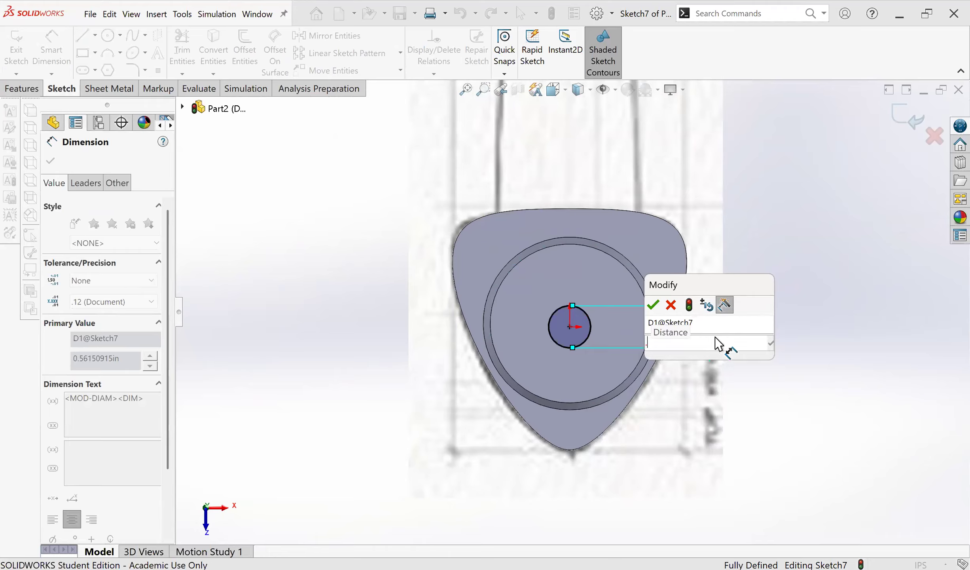
{"action": "type", "text": ".5"}
{"action": "key", "text": "Return"}
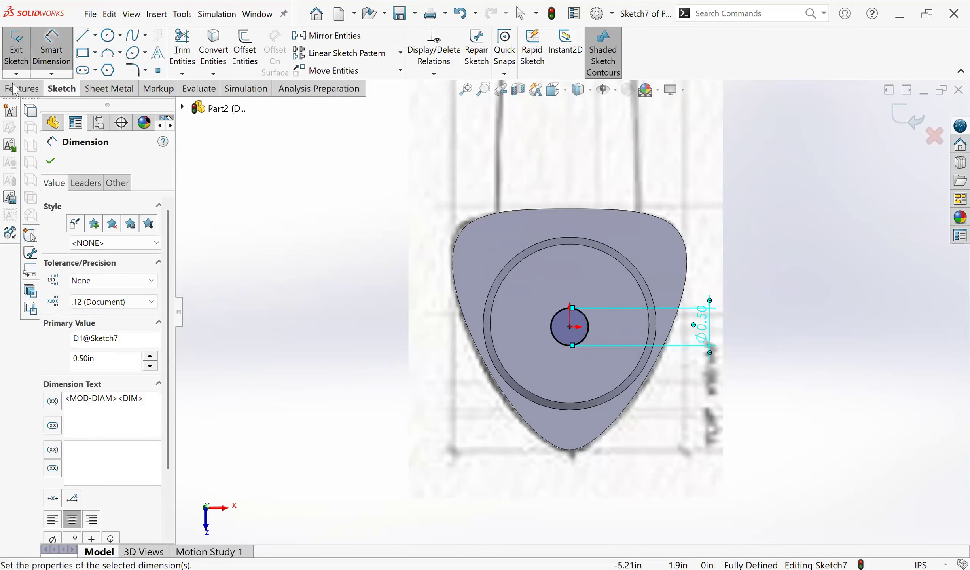
Step: Start a boss extrusion of the circle as a one-direction thin feature with a 0.10 in wall on the inside
{"action": "left_click", "coordinate": [25, 89]}
{"action": "left_click", "coordinate": [27, 59]}
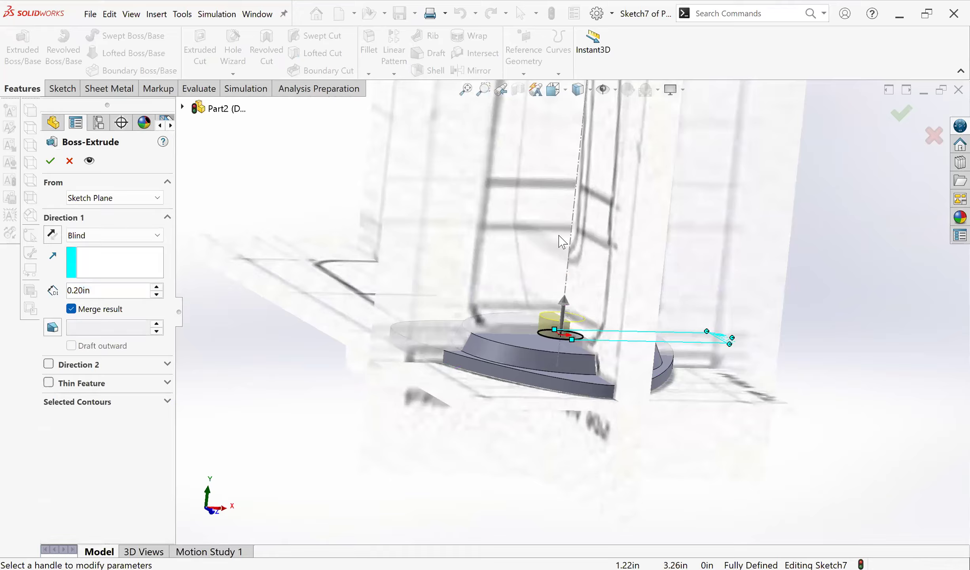
{"action": "left_click", "coordinate": [48, 382]}
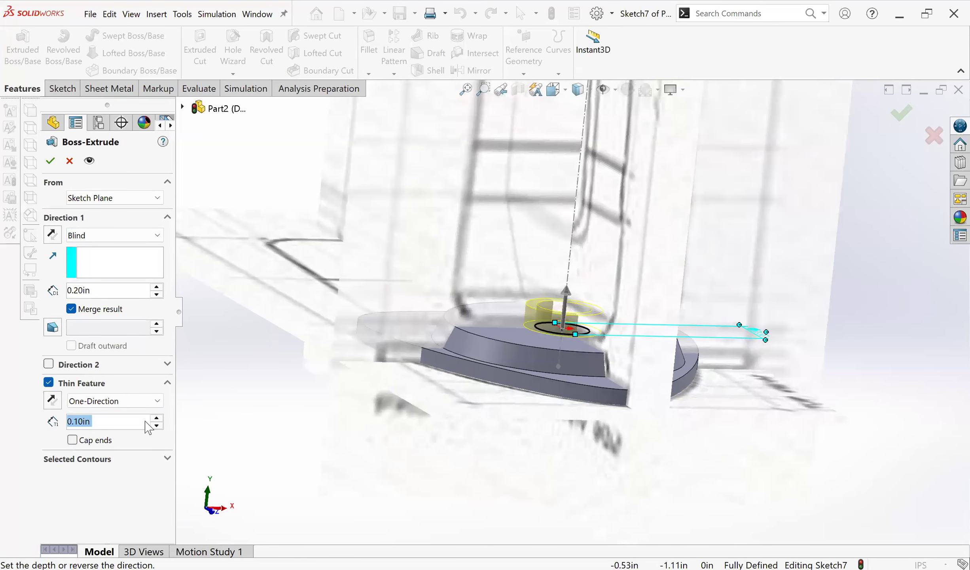
{"action": "left_click", "coordinate": [55, 402]}
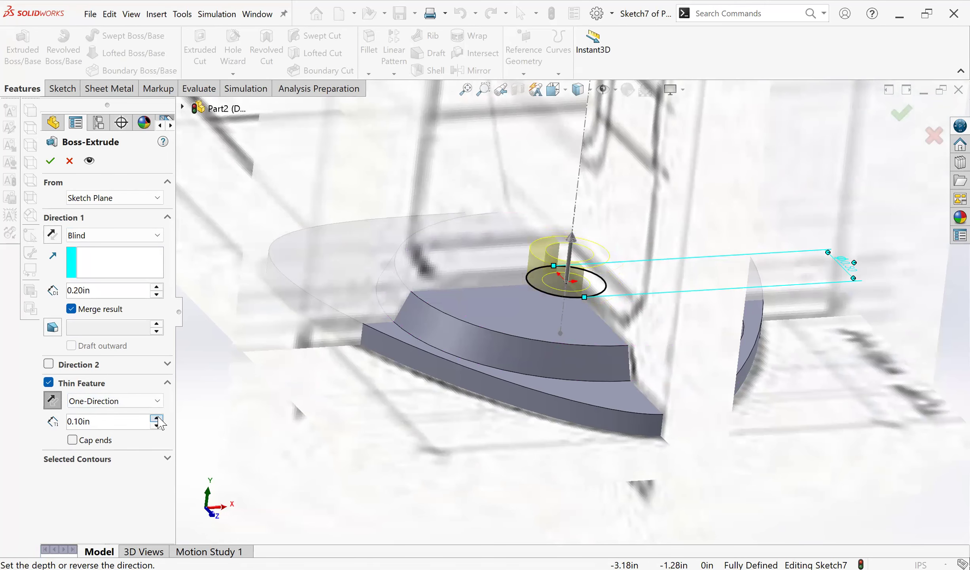
Step: Set the thin extrusion's depth to 0.5 in and finish the hollow post
{"action": "left_click", "coordinate": [62, 289]}
{"action": "type", "text": "."}
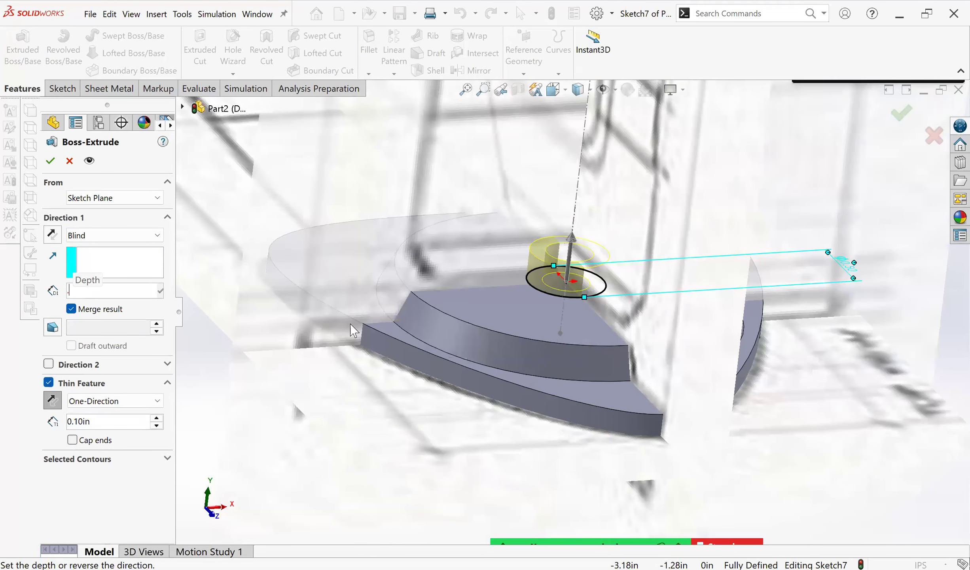
{"action": "type", "text": "5"}
{"action": "key", "text": "Return"}
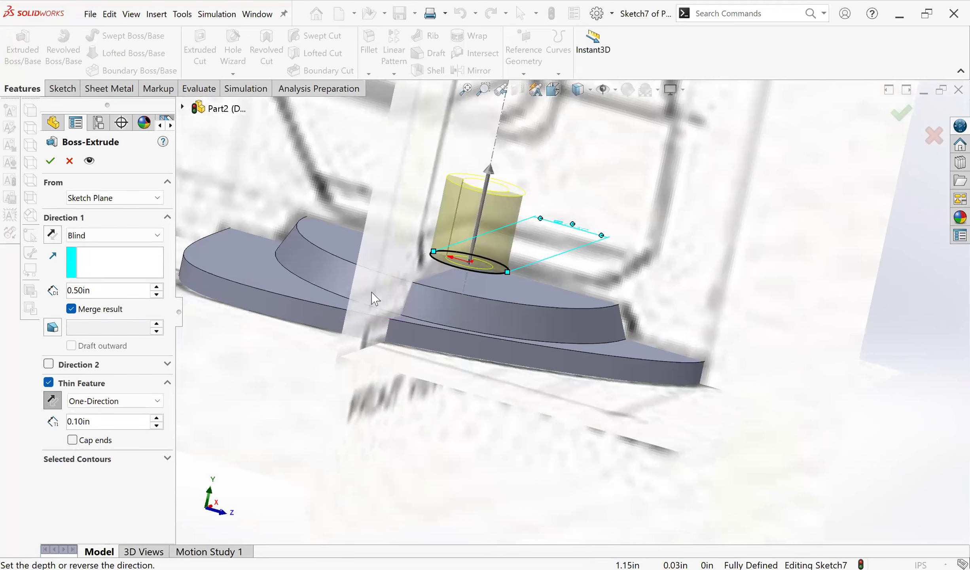
{"action": "middle_click_drag", "start_coordinate": [370, 291], "coordinate": [467, 277]}
{"action": "left_click", "coordinate": [50, 160]}
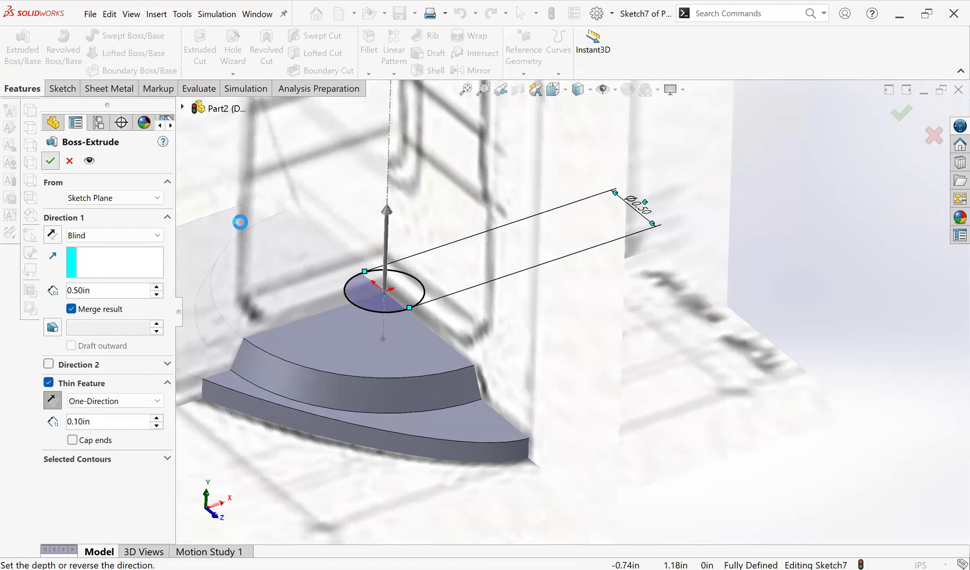
Step: Examine the side-view picture's body and handle outline in relation to the modelled base and post
{"action": "scroll", "coordinate": [480, 336], "scroll_direction": "up", "scroll_amount": 4}
{"action": "middle_click_drag", "start_coordinate": [480, 336], "coordinate": [317, 368]}
{"action": "middle_click_drag", "start_coordinate": [605, 368], "coordinate": [655, 320]}
{"action": "scroll", "coordinate": [554, 248], "scroll_direction": "up", "scroll_amount": 4}
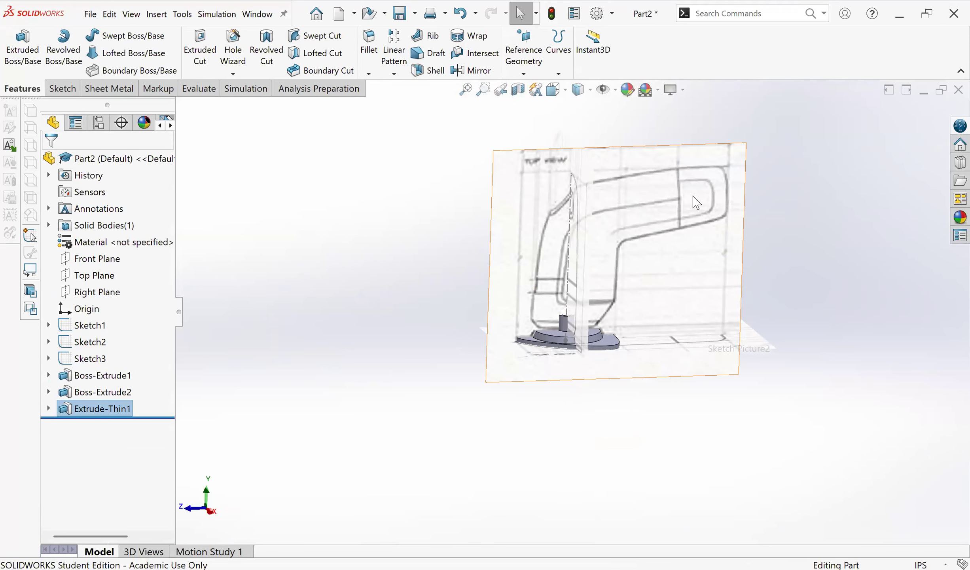
{"action": "scroll", "coordinate": [732, 184], "scroll_direction": "down", "scroll_amount": 2}
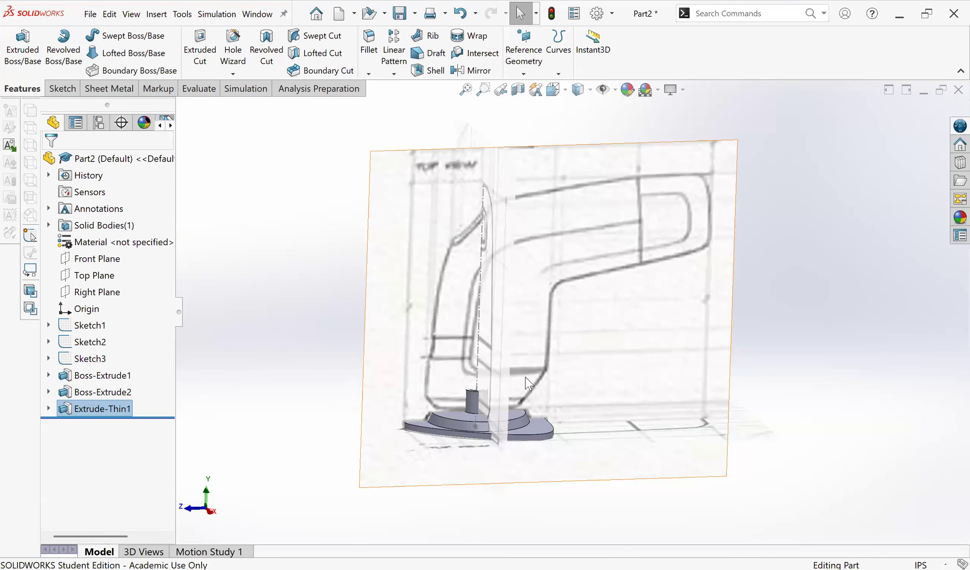
{"action": "scroll", "coordinate": [521, 363], "scroll_direction": "down", "scroll_amount": 2}
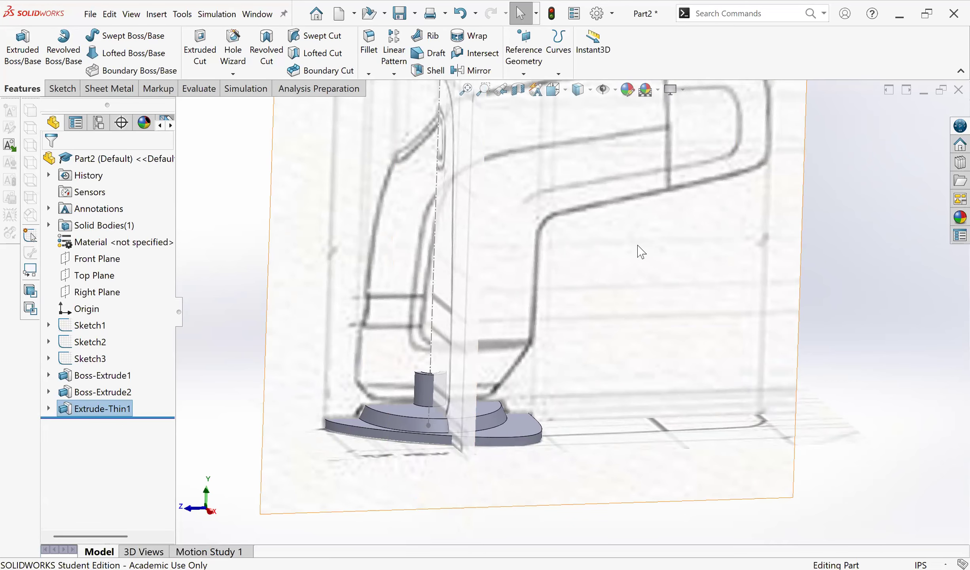
{"action": "scroll", "coordinate": [692, 198], "scroll_direction": "up", "scroll_amount": 3}
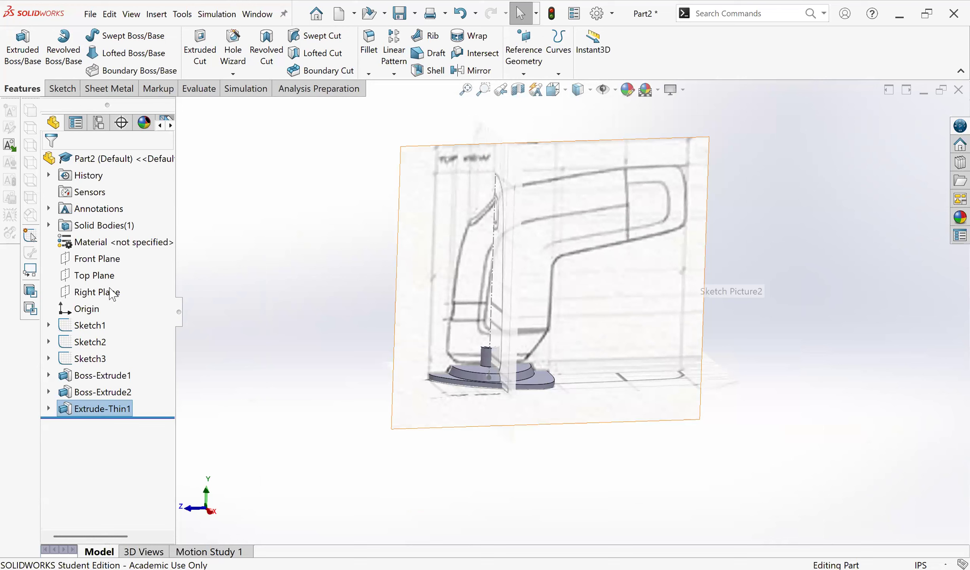
Step: Create a reference plane offset 1.25 in above the Top Plane, near the pictured inner grip outline's lower edge
{"action": "left_click", "coordinate": [454, 405]}
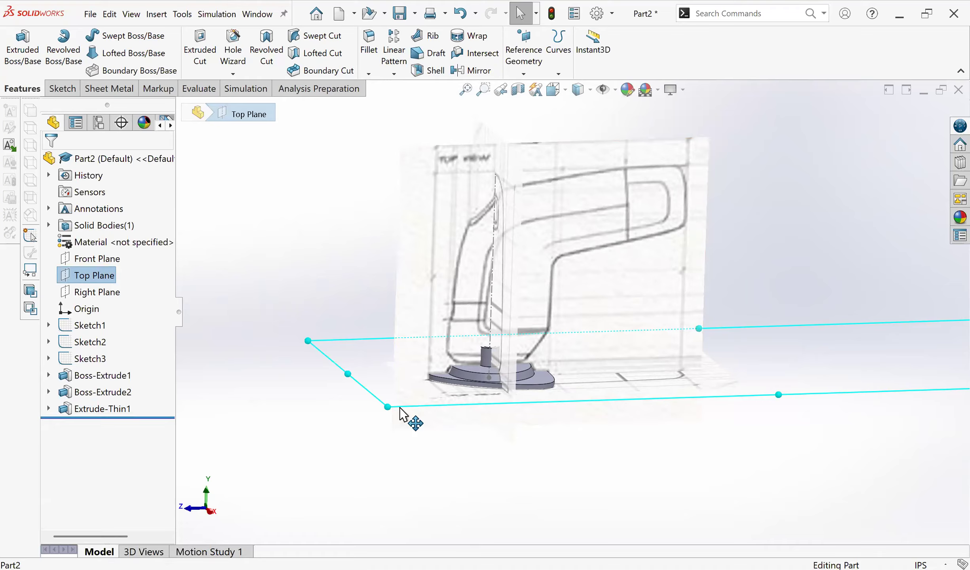
{"action": "left_click_drag", "start_coordinate": [400, 406], "coordinate": [401, 361], "text": "ctrl"}
{"action": "middle_click_drag", "start_coordinate": [464, 412], "coordinate": [557, 345]}
{"action": "scroll", "coordinate": [555, 345], "scroll_direction": "down", "scroll_amount": 5}
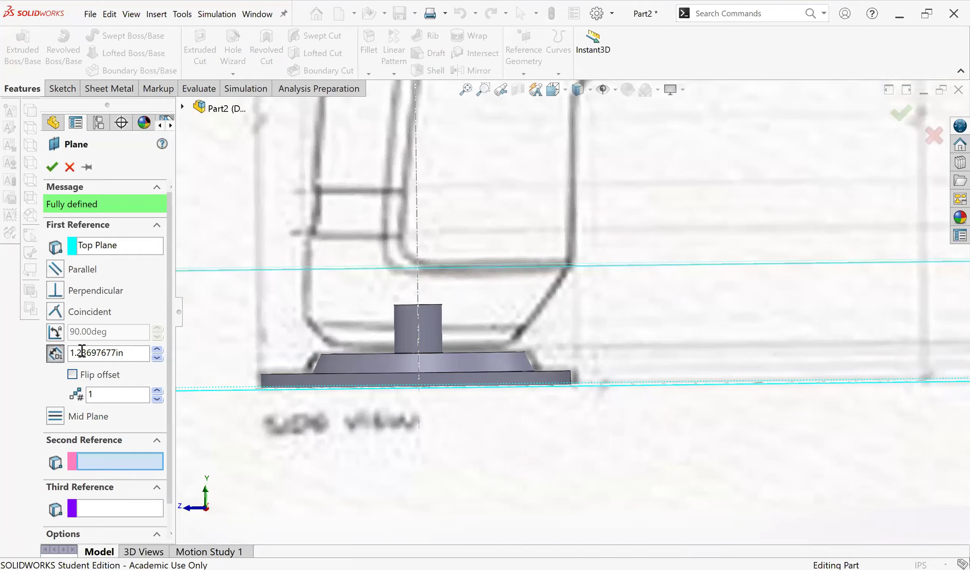
{"action": "left_click_drag", "start_coordinate": [81, 350], "coordinate": [168, 358]}
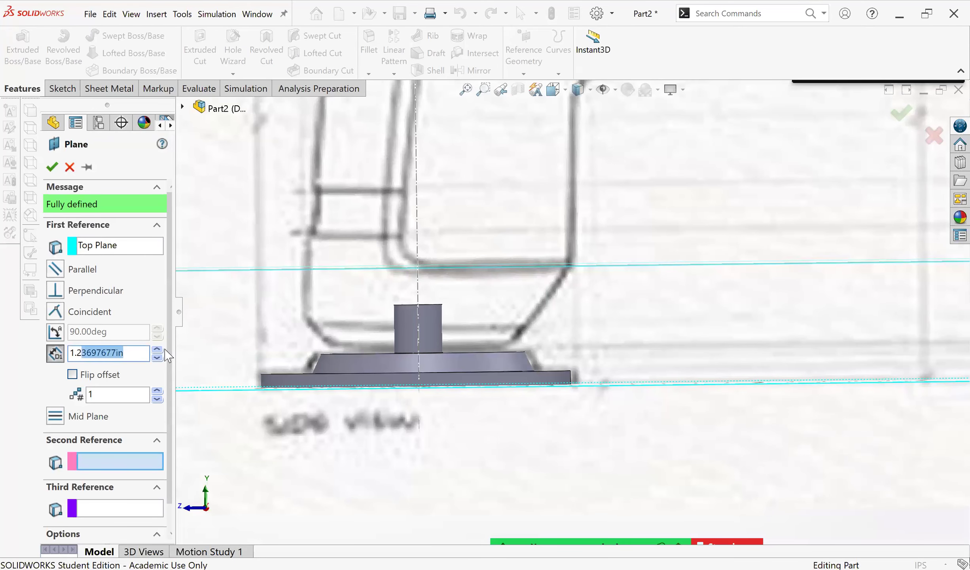
{"action": "type", "text": "5"}
{"action": "key", "text": "Return"}
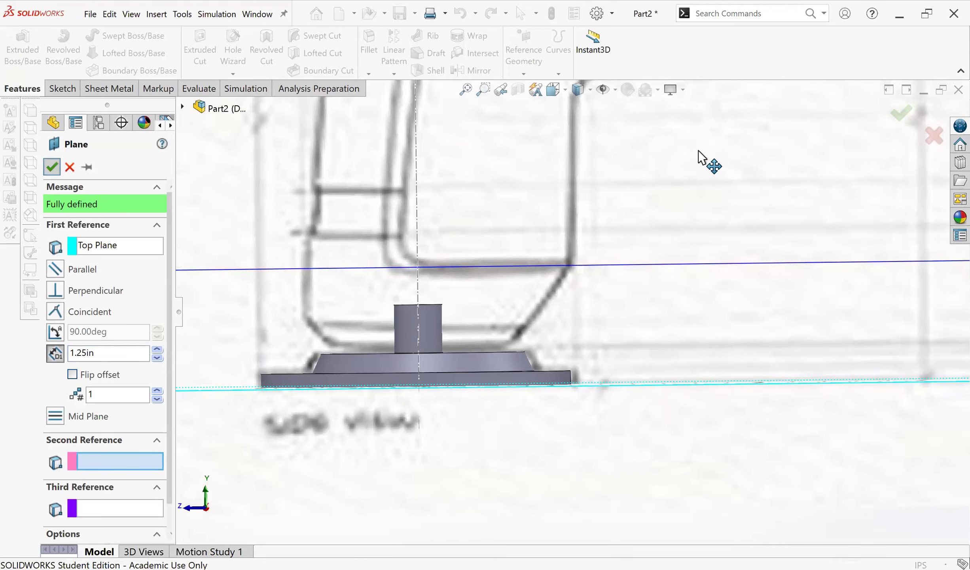
Step: Create a reference plane offset about 5.27 in from the Front Plane, with the offset flipped toward the pictured handle's rear end
{"action": "scroll", "coordinate": [700, 151], "scroll_direction": "up", "scroll_amount": 2}
{"action": "scroll", "coordinate": [472, 290], "scroll_direction": "up", "scroll_amount": 3}
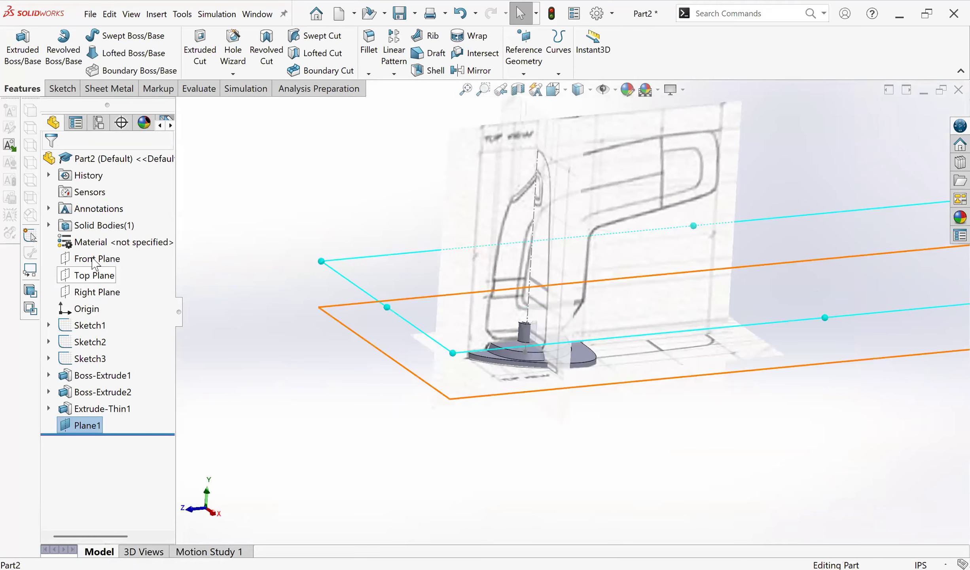
{"action": "left_click", "coordinate": [572, 415]}
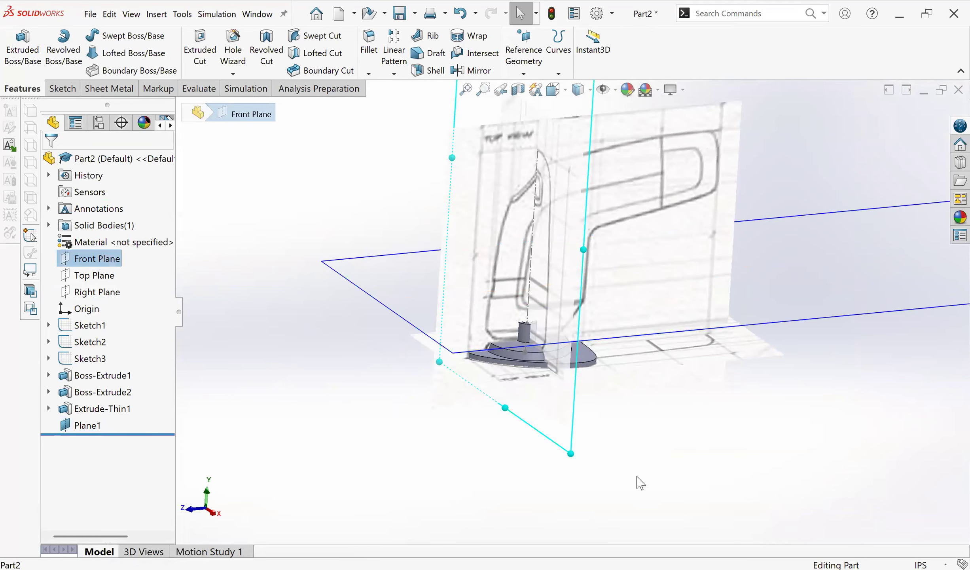
{"action": "left_click_drag", "start_coordinate": [572, 451], "coordinate": [750, 429], "text": "ctrl"}
{"action": "scroll", "coordinate": [712, 419], "scroll_direction": "up", "scroll_amount": 1}
{"action": "mouse_move", "coordinate": [712, 419]}
{"action": "middle_mouse_down"}
{"action": "mouse_move", "coordinate": [698, 412]}
{"action": "mouse_move", "coordinate": [689, 191]}
{"action": "middle_mouse_up"}
{"action": "scroll", "coordinate": [688, 191], "scroll_direction": "down", "scroll_amount": 2}
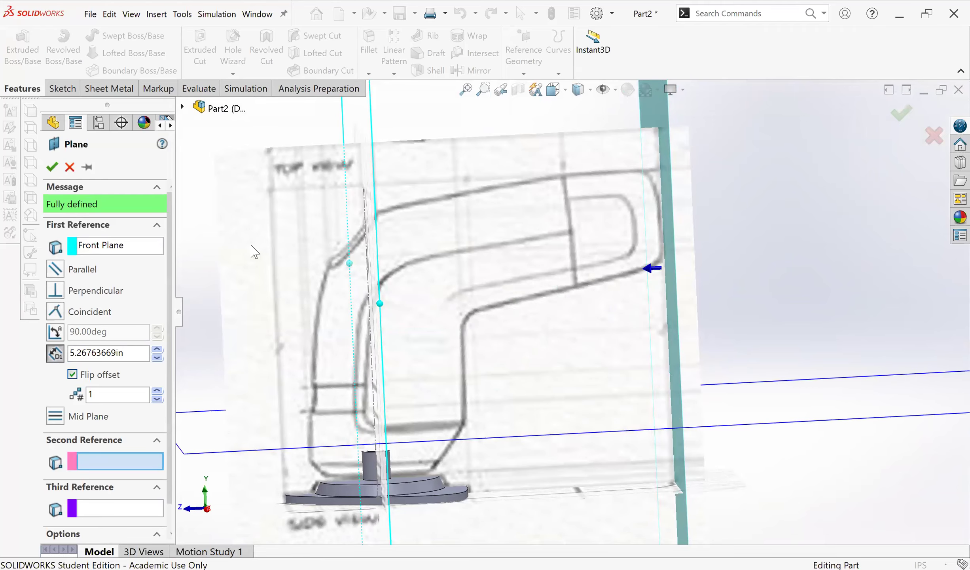
{"action": "scroll", "coordinate": [251, 245], "scroll_direction": "up", "scroll_amount": 2}
{"action": "left_click", "coordinate": [52, 171]}
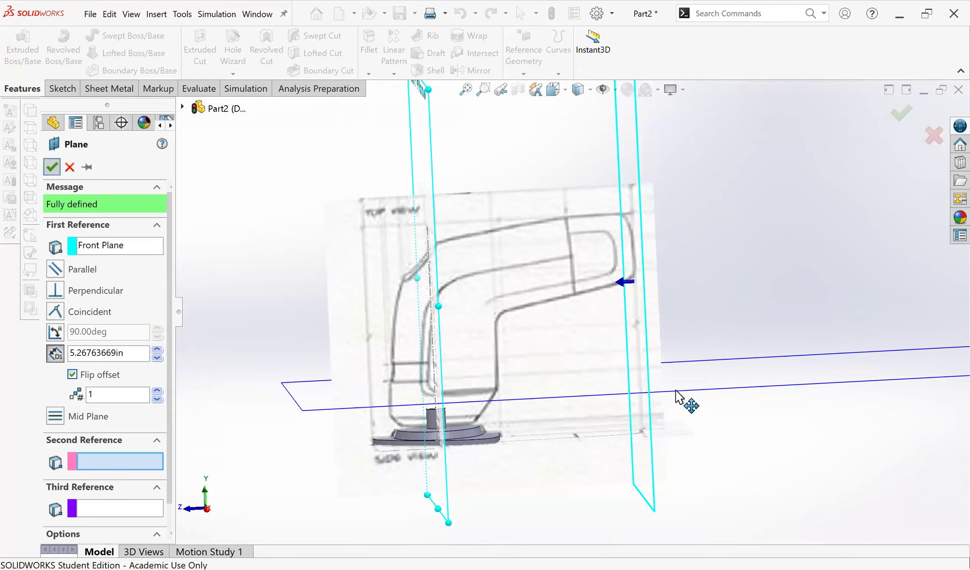
Step: On the Right Plane, sketch a diagonal line about 4.25 in long across the pictured bend between body and handle
{"action": "middle_click_drag", "start_coordinate": [573, 389], "coordinate": [496, 332]}
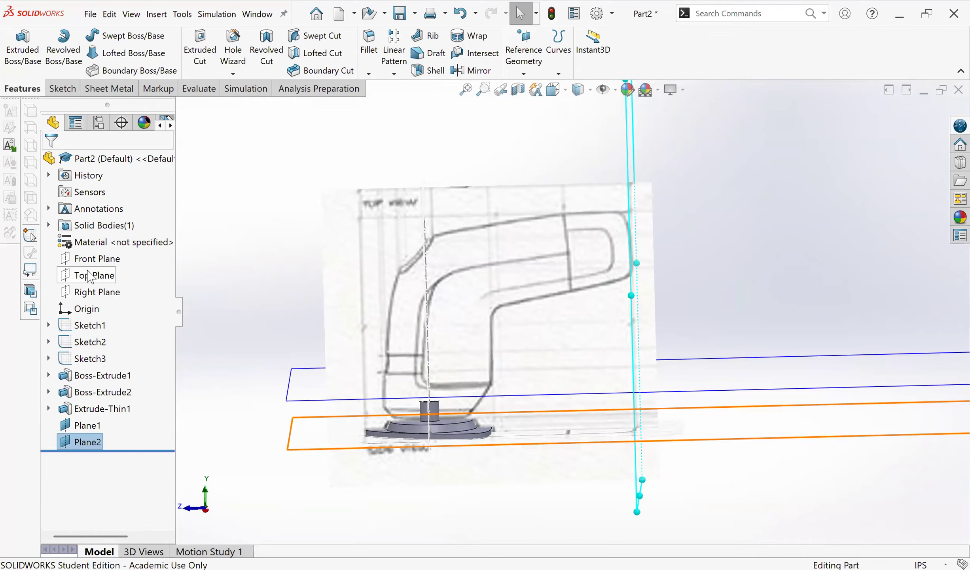
{"action": "left_click", "coordinate": [93, 291]}
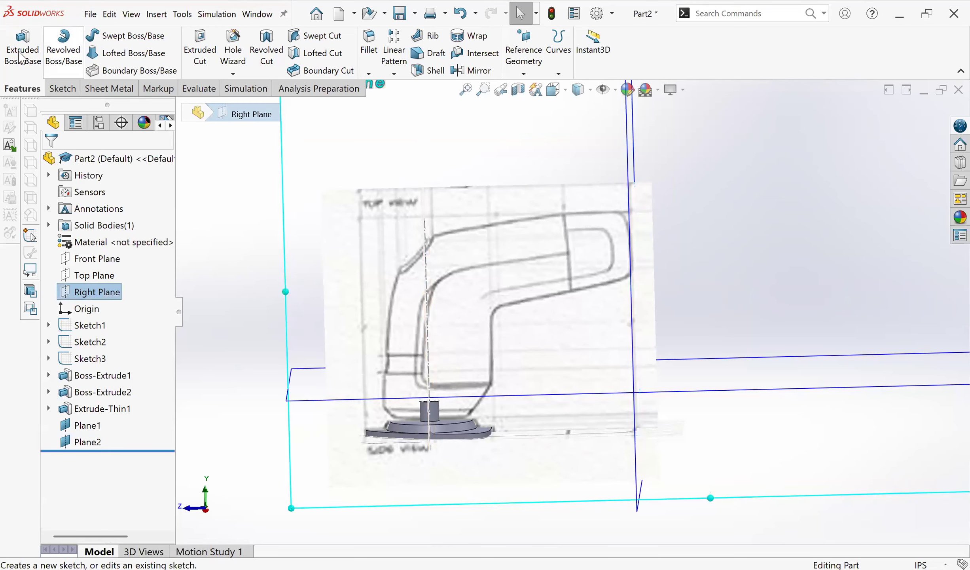
{"action": "left_click", "coordinate": [63, 89]}
{"action": "left_click", "coordinate": [82, 36]}
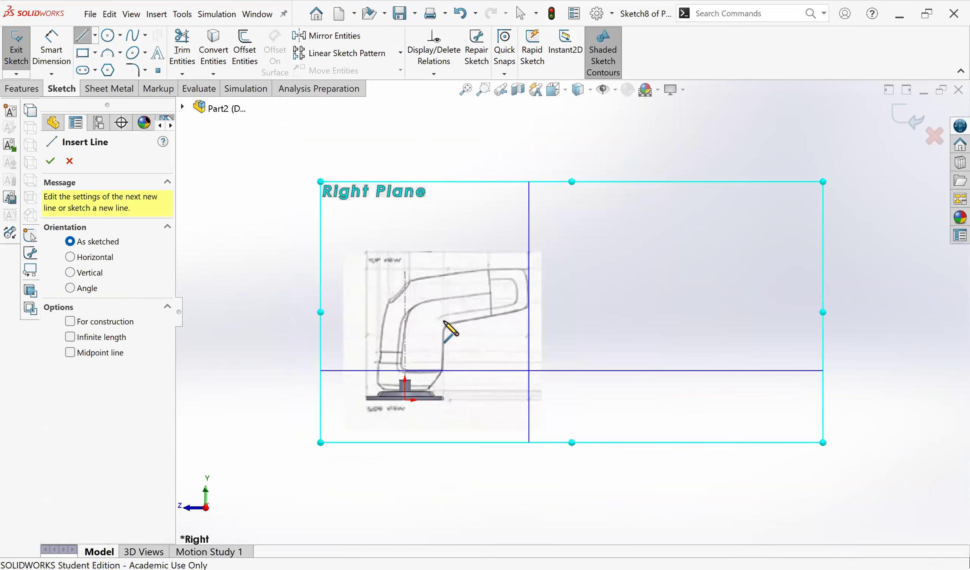
{"action": "scroll", "coordinate": [445, 323], "scroll_direction": "down", "scroll_amount": 3}
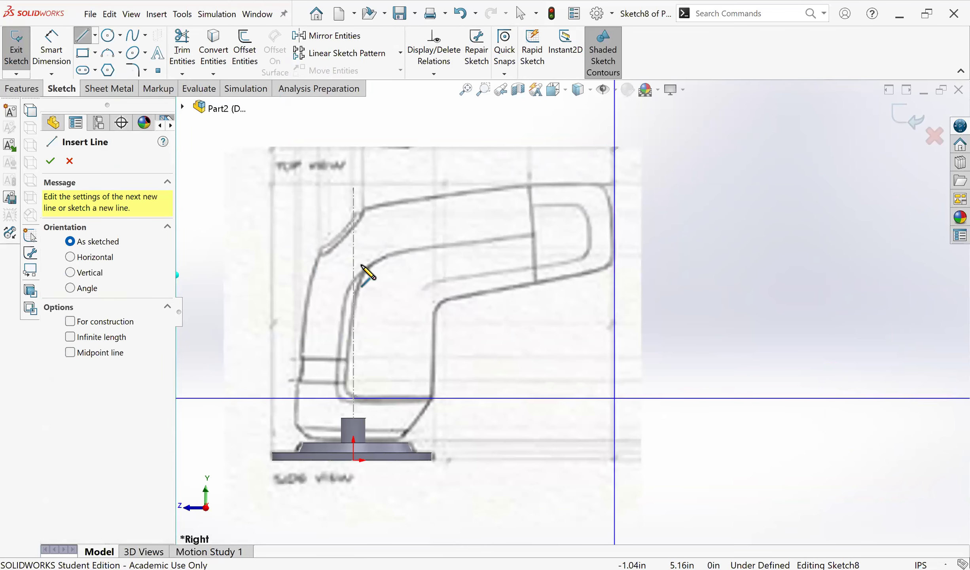
{"action": "left_click", "coordinate": [302, 205]}
{"action": "left_click", "coordinate": [469, 334]}
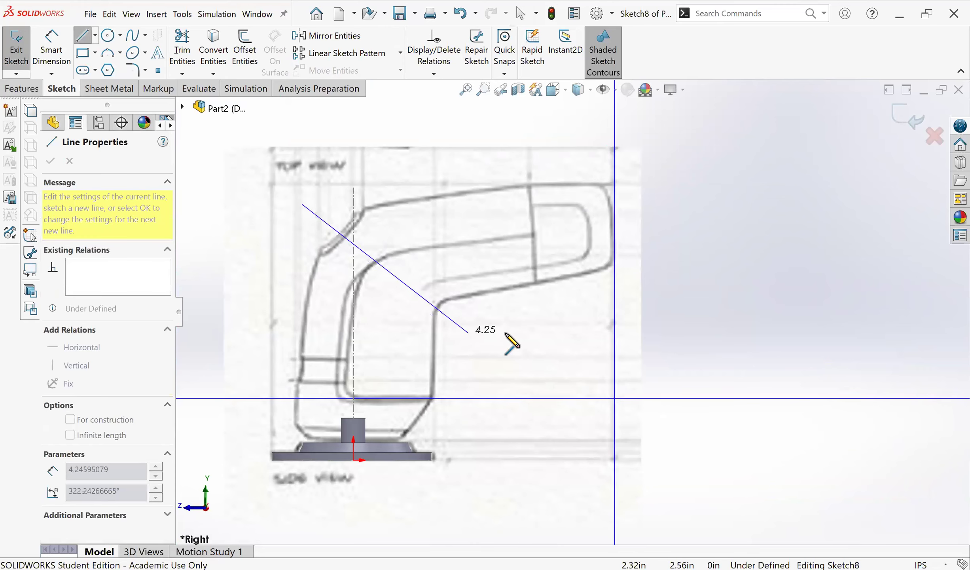
{"action": "key", "text": "Escape"}
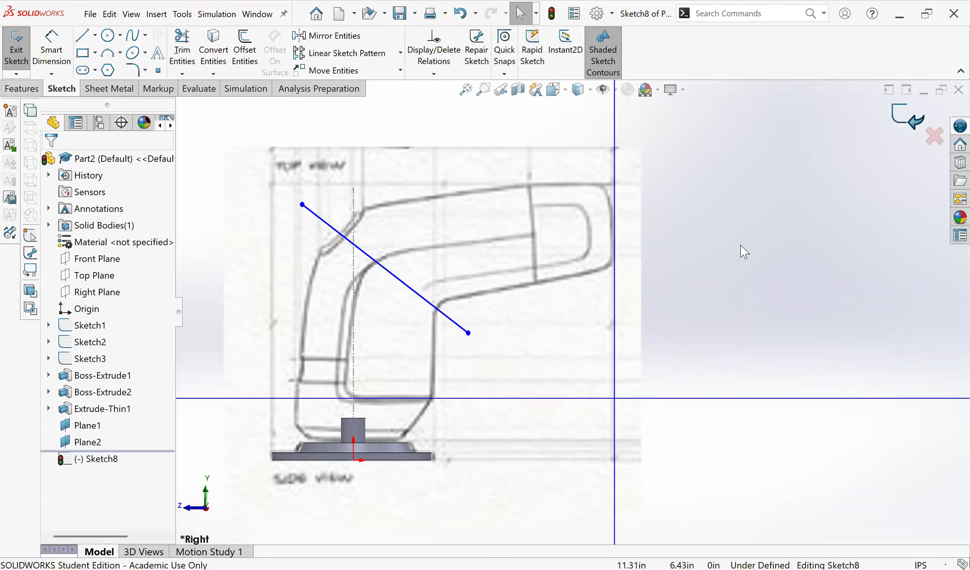
{"action": "left_click", "coordinate": [16, 47]}
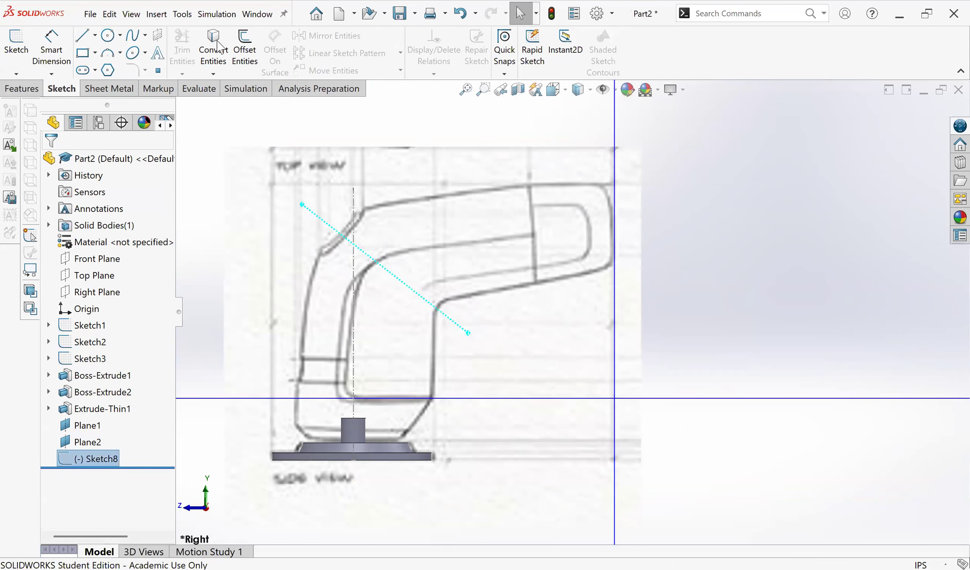
Step: Create a reference plane through the diagonal sketch line, perpendicular to the Right Plane
{"action": "left_click", "coordinate": [22, 89]}
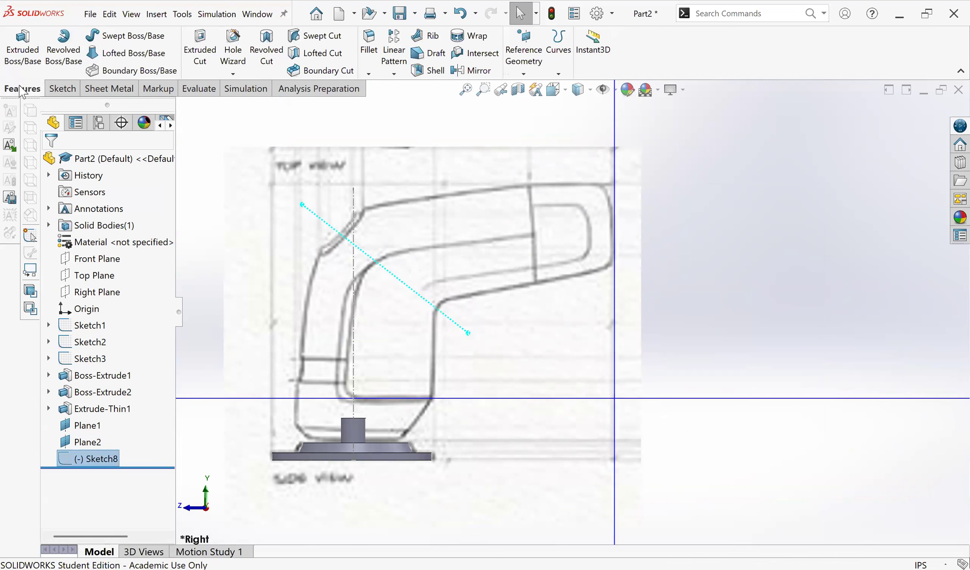
{"action": "left_click", "coordinate": [527, 82]}
{"action": "left_click", "coordinate": [529, 88]}
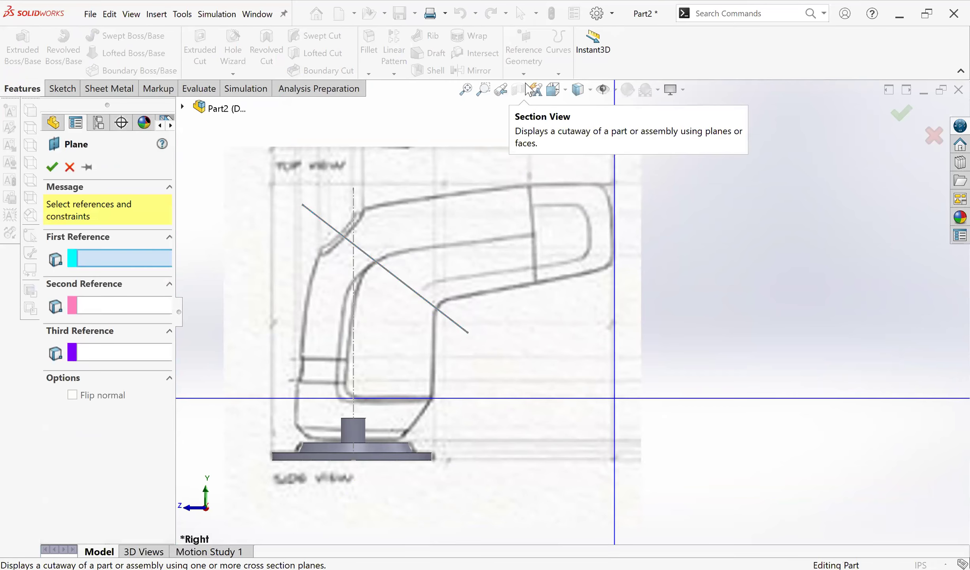
{"action": "left_click", "coordinate": [334, 228]}
{"action": "scroll", "coordinate": [469, 302], "scroll_direction": "up", "scroll_amount": 5}
{"action": "middle_click_drag", "start_coordinate": [431, 383], "coordinate": [404, 412]}
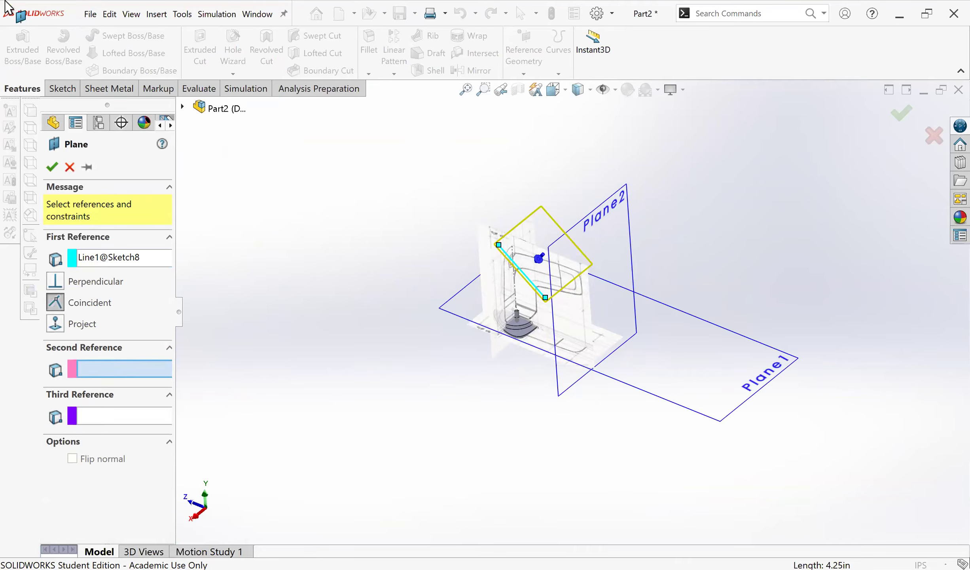
{"action": "key", "text": "c"}
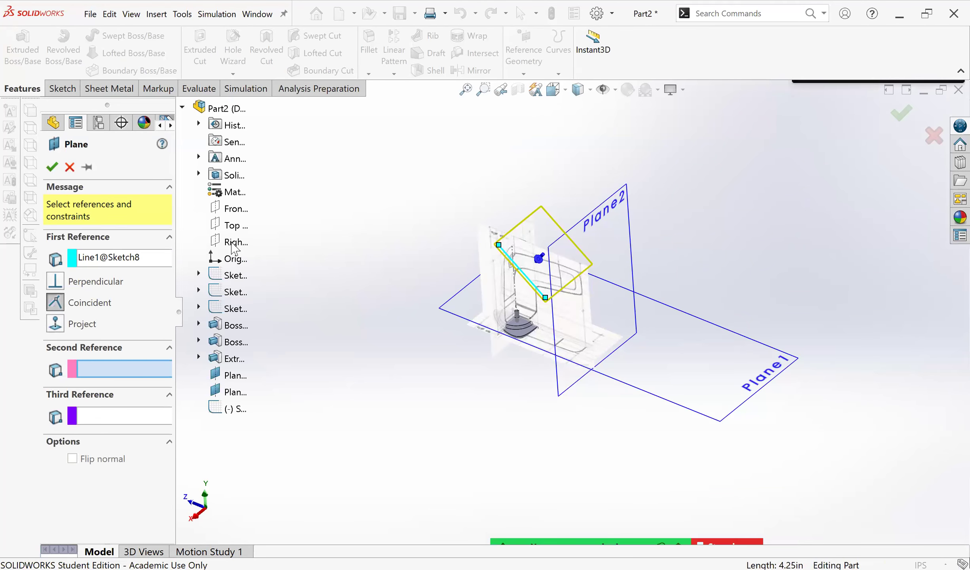
{"action": "left_click", "coordinate": [47, 168]}
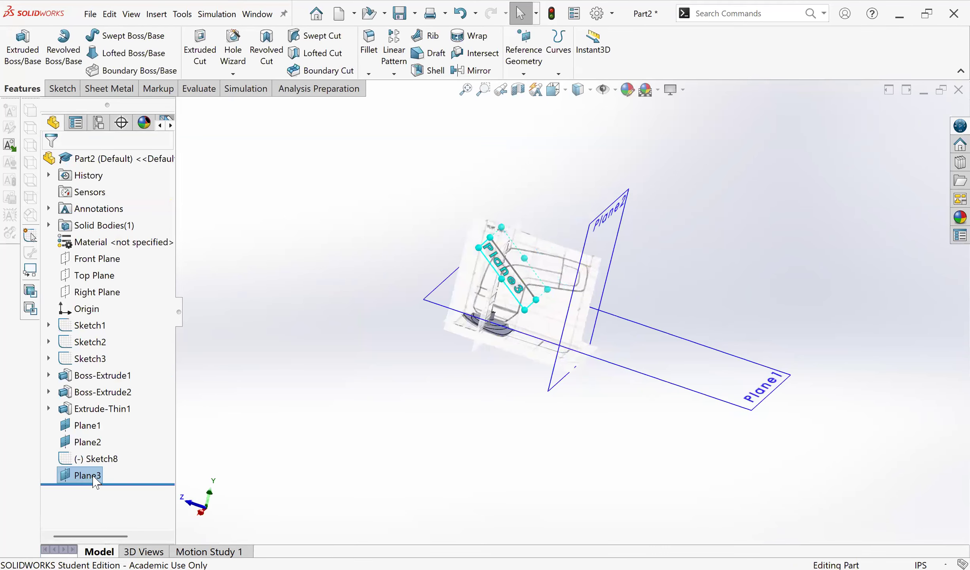
Step: Hide the sketch containing the diagonal line
{"action": "right_click", "coordinate": [91, 475]}
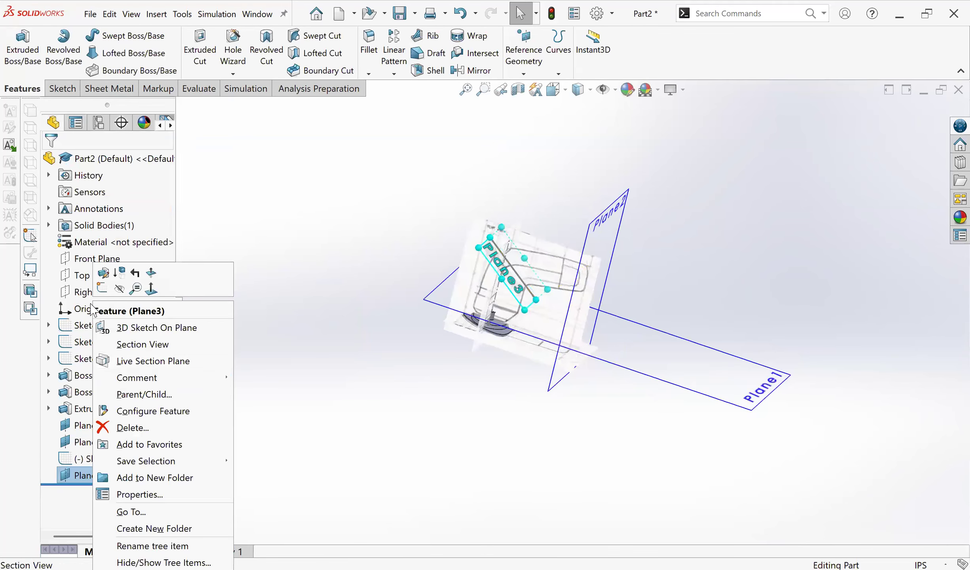
{"action": "right_click", "coordinate": [79, 459]}
{"action": "left_click", "coordinate": [90, 305]}
Step: Shorten the displayed boundary of the horizontal offset plane so it ends near the pictured handle's rear
{"action": "mouse_move", "coordinate": [617, 312]}
{"action": "middle_mouse_down"}
{"action": "mouse_move", "coordinate": [570, 290]}
{"action": "mouse_move", "coordinate": [562, 330]}
{"action": "middle_mouse_up"}
{"action": "scroll", "coordinate": [563, 331], "scroll_direction": "down", "scroll_amount": 3}
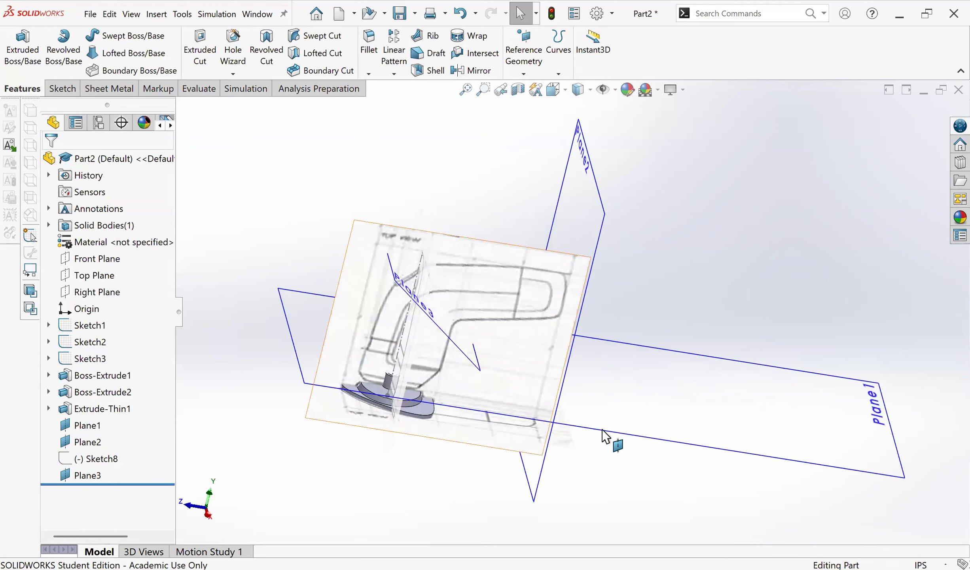
{"action": "left_click", "coordinate": [895, 422]}
{"action": "left_click_drag", "start_coordinate": [895, 422], "coordinate": [501, 413]}
Step: Shrink the displayed height of the rear vertical offset plane to fit around the pictured handle end
{"action": "middle_click_drag", "start_coordinate": [578, 438], "coordinate": [569, 355]}
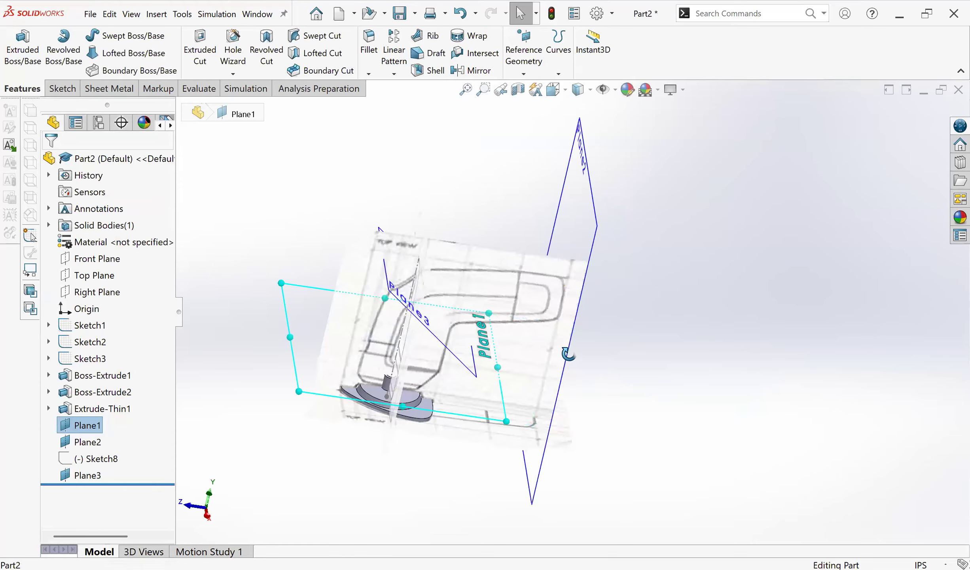
{"action": "middle_click_drag", "start_coordinate": [548, 485], "coordinate": [552, 481]}
{"action": "left_click", "coordinate": [531, 473]}
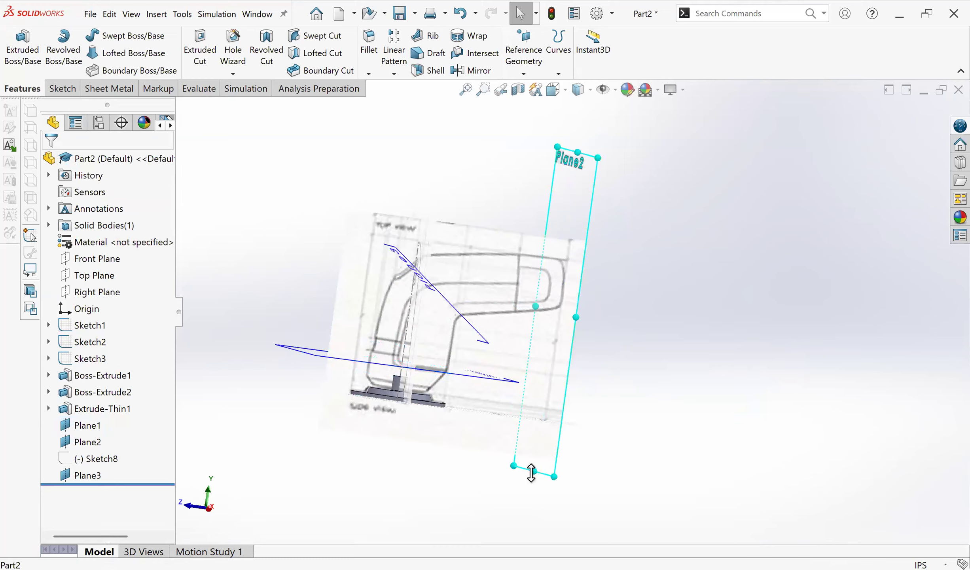
{"action": "left_click_drag", "start_coordinate": [540, 442], "coordinate": [550, 358]}
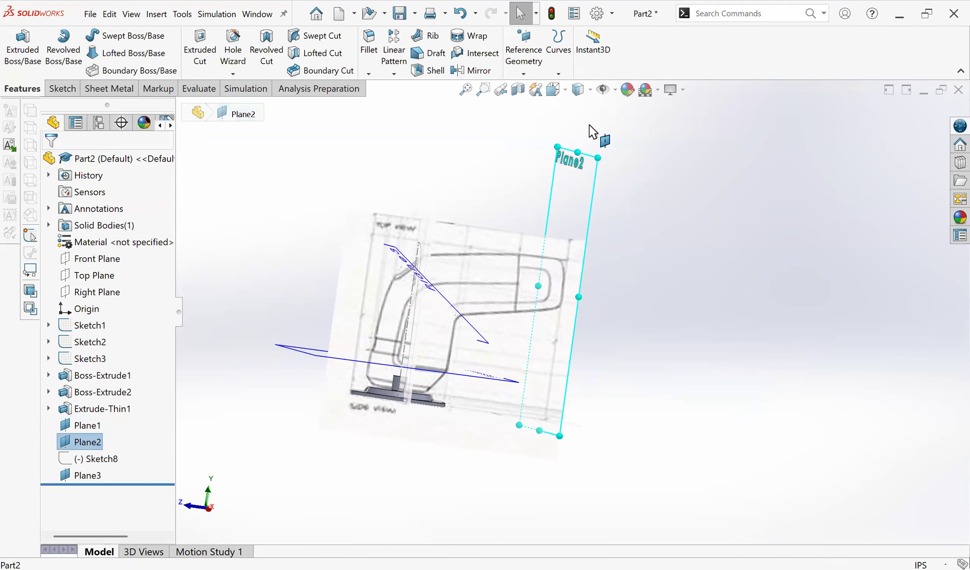
{"action": "left_click_drag", "start_coordinate": [578, 157], "coordinate": [560, 228]}
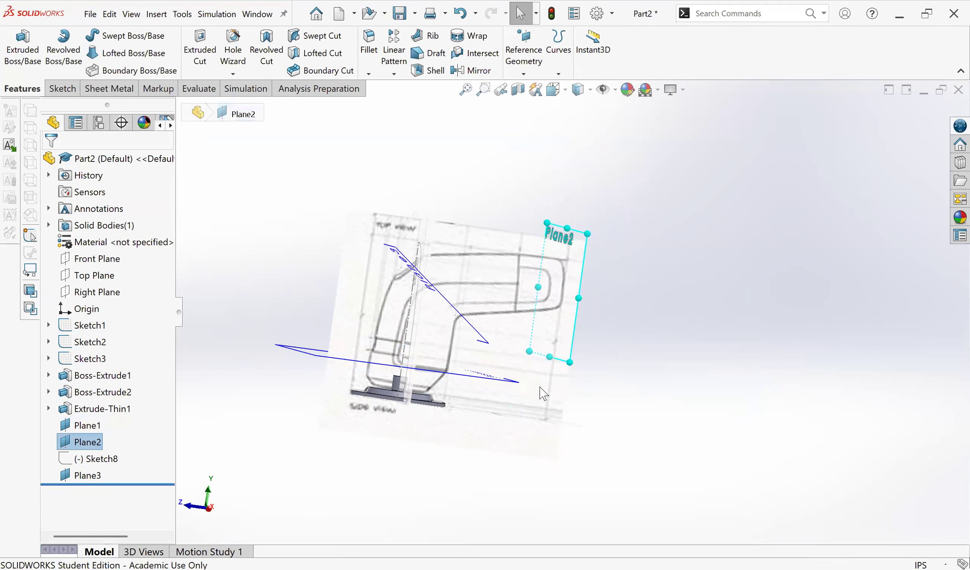
Step: Examine how the three reference planes sit in relation to the modelled base and the reference pictures
{"action": "scroll", "coordinate": [518, 386], "scroll_direction": "down", "scroll_amount": 3}
{"action": "mouse_move", "coordinate": [516, 390]}
{"action": "middle_mouse_down"}
{"action": "mouse_move", "coordinate": [515, 401]}
{"action": "mouse_move", "coordinate": [581, 348]}
{"action": "mouse_move", "coordinate": [568, 407]}
{"action": "mouse_move", "coordinate": [593, 370]}
{"action": "middle_mouse_up"}
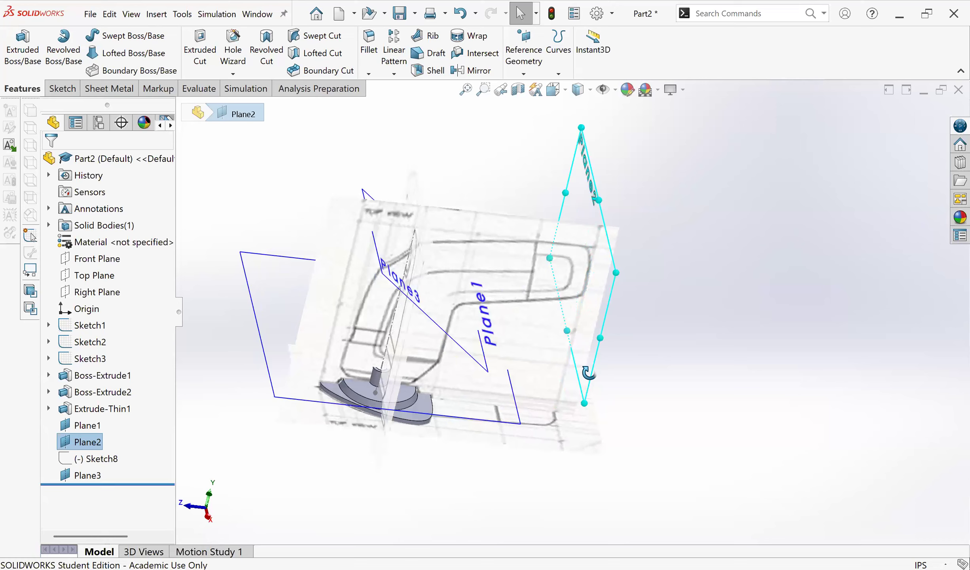
{"action": "mouse_move", "coordinate": [501, 366]}
{"action": "middle_mouse_down"}
{"action": "mouse_move", "coordinate": [589, 448]}
{"action": "mouse_move", "coordinate": [605, 478]}
{"action": "mouse_move", "coordinate": [519, 447]}
{"action": "mouse_move", "coordinate": [514, 455]}
{"action": "middle_mouse_up"}
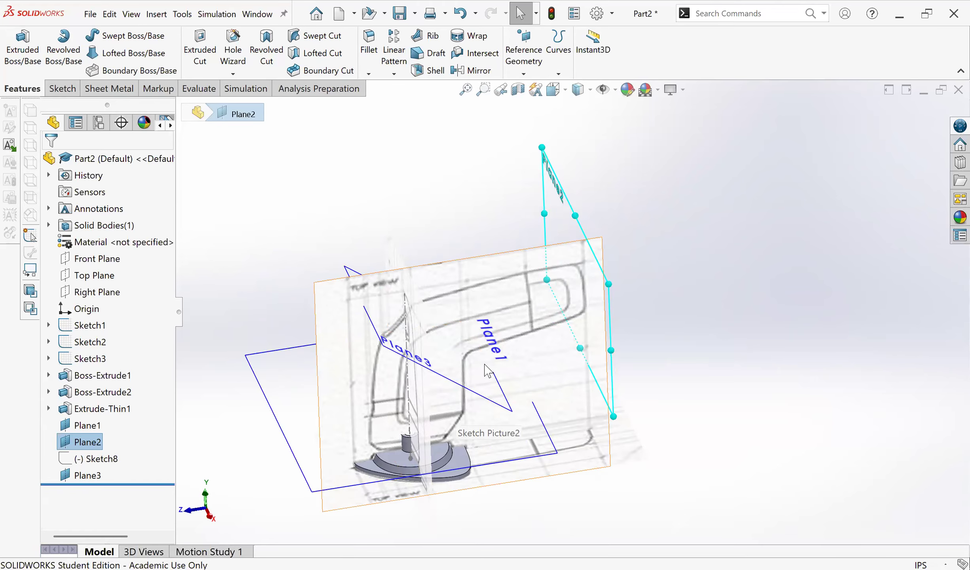
{"action": "scroll", "coordinate": [515, 411], "scroll_direction": "down", "scroll_amount": 4}
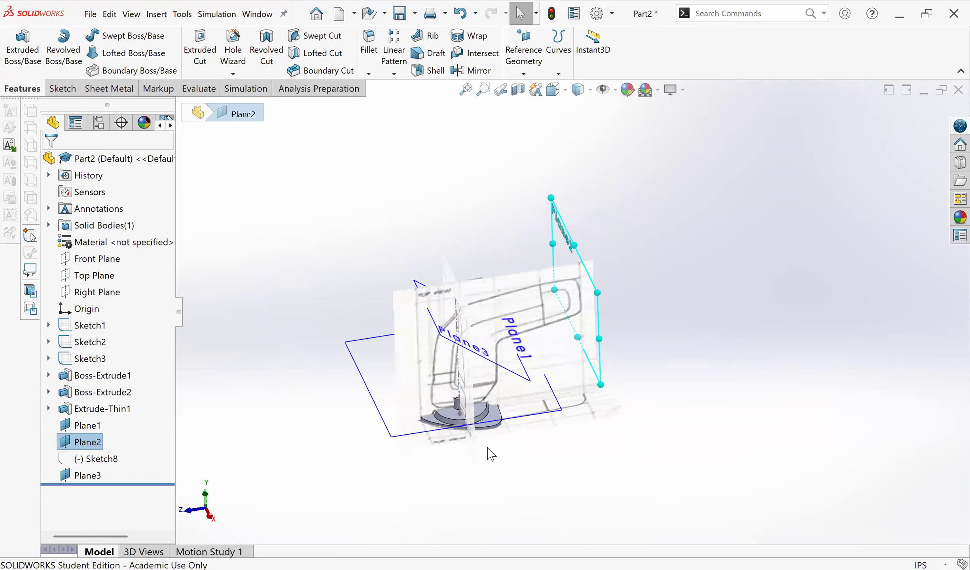
{"action": "middle_click_drag", "start_coordinate": [233, 134], "coordinate": [327, 174]}
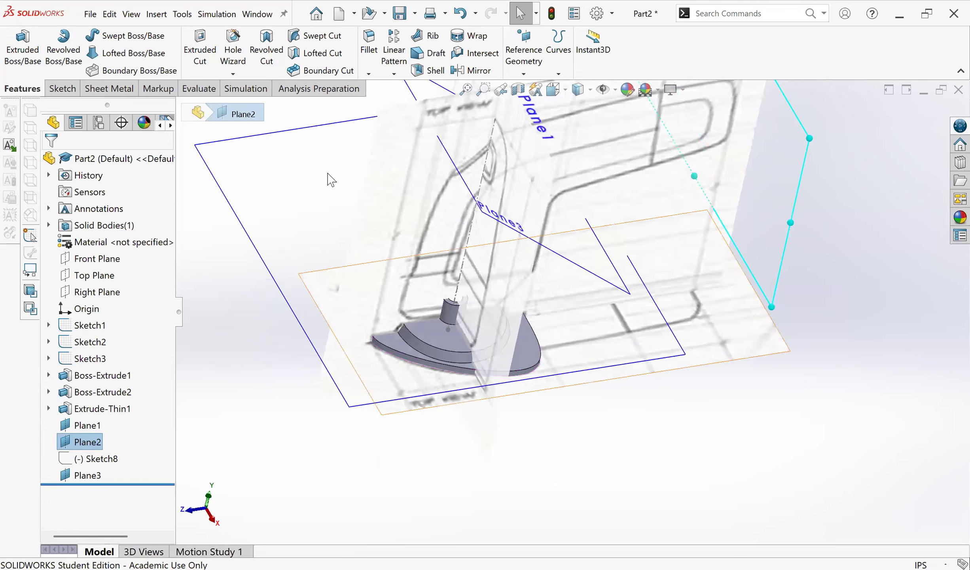
{"action": "scroll", "coordinate": [624, 242], "scroll_direction": "up", "scroll_amount": 2}
{"action": "middle_click_drag", "start_coordinate": [631, 219], "coordinate": [655, 176]}
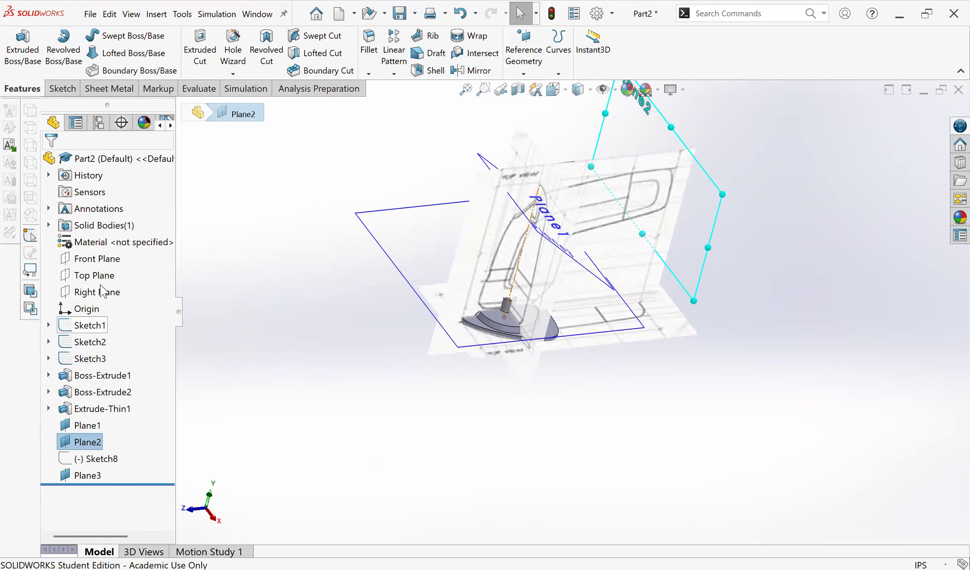
Step: Start a sketch on the Front Plane and insert the "sander" image as a sketch picture
{"action": "left_click", "coordinate": [110, 260]}
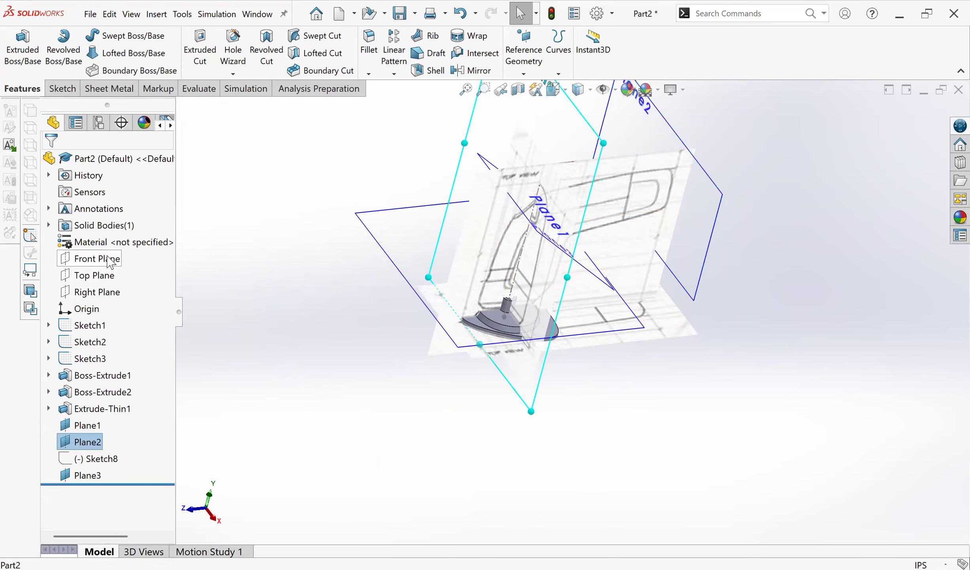
{"action": "left_click", "coordinate": [66, 90]}
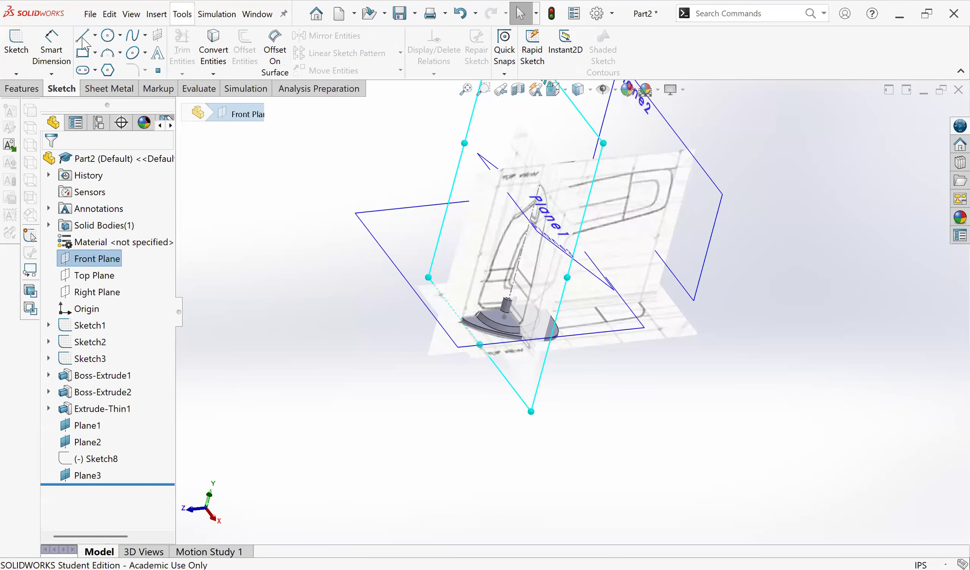
{"action": "left_click", "coordinate": [16, 41]}
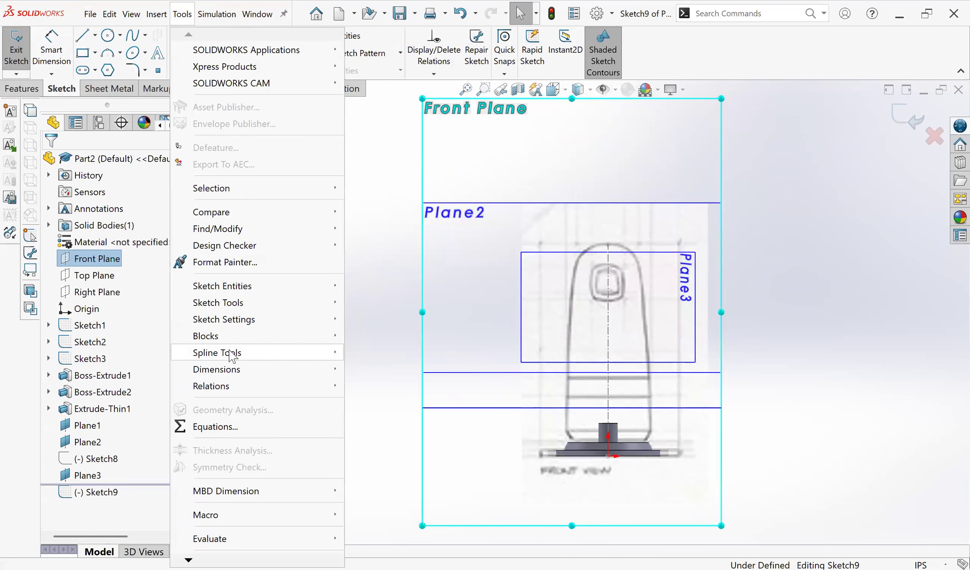
{"action": "mouse_move", "coordinate": [230, 352]}
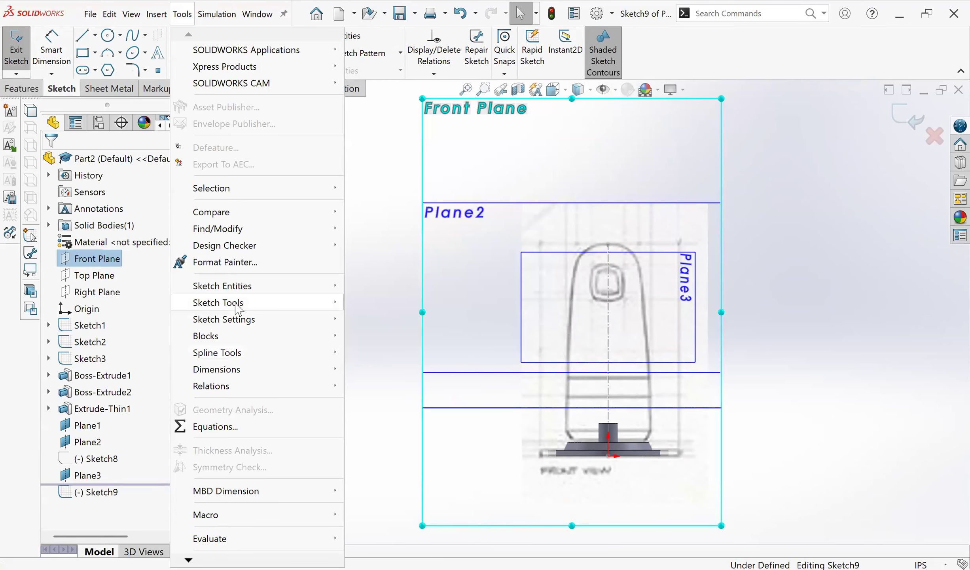
{"action": "mouse_move", "coordinate": [236, 307]}
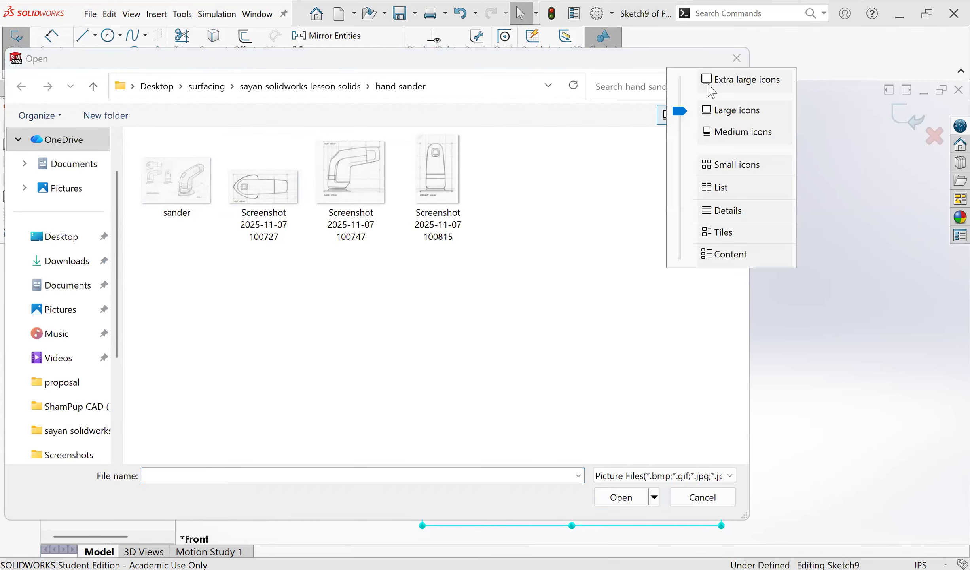
{"action": "left_click", "coordinate": [121, 217]}
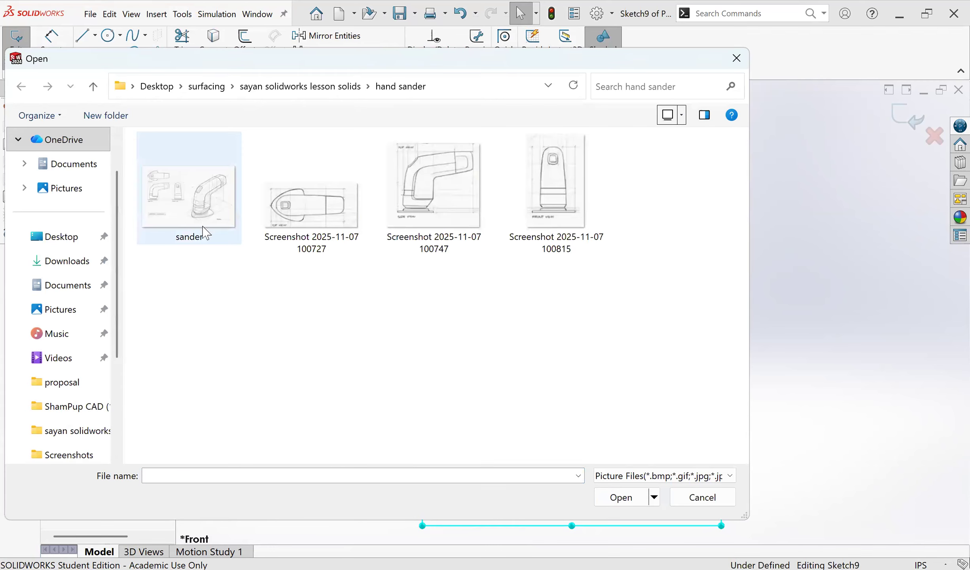
{"action": "left_click", "coordinate": [189, 194]}
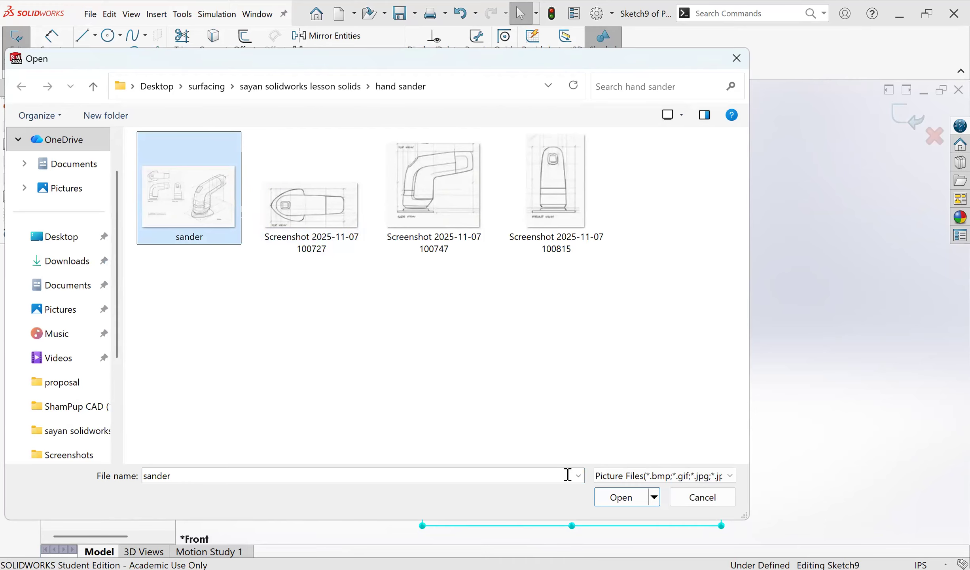
{"action": "left_click", "coordinate": [622, 497]}
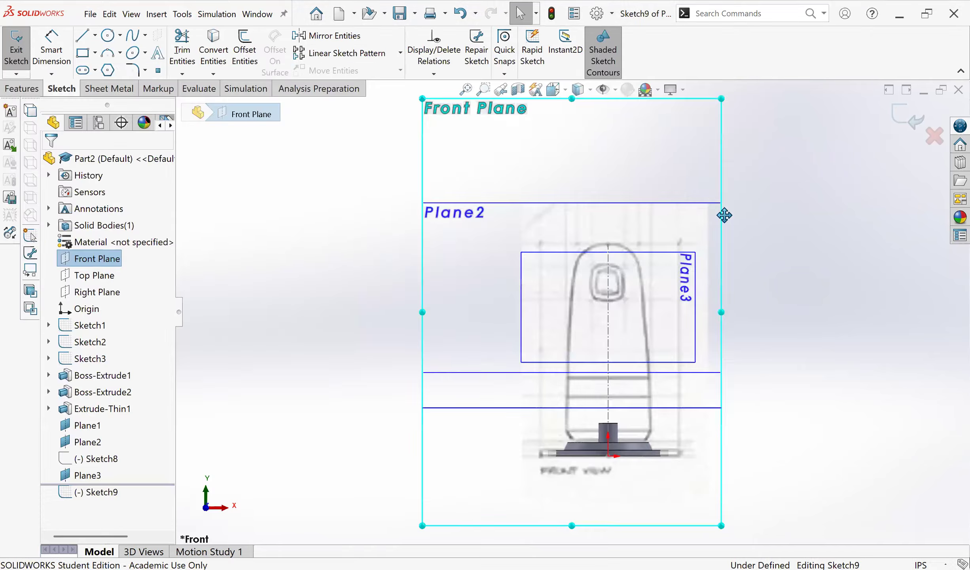
Step: Examine the perspective drawing of the sander in the inserted sketch picture and accept the picture's placement
{"action": "scroll", "coordinate": [607, 362], "scroll_direction": "up", "scroll_amount": 8}
{"action": "scroll", "coordinate": [641, 336], "scroll_direction": "down", "scroll_amount": 4}
{"action": "scroll", "coordinate": [593, 420], "scroll_direction": "up", "scroll_amount": 3}
{"action": "scroll", "coordinate": [593, 427], "scroll_direction": "down", "scroll_amount": 3}
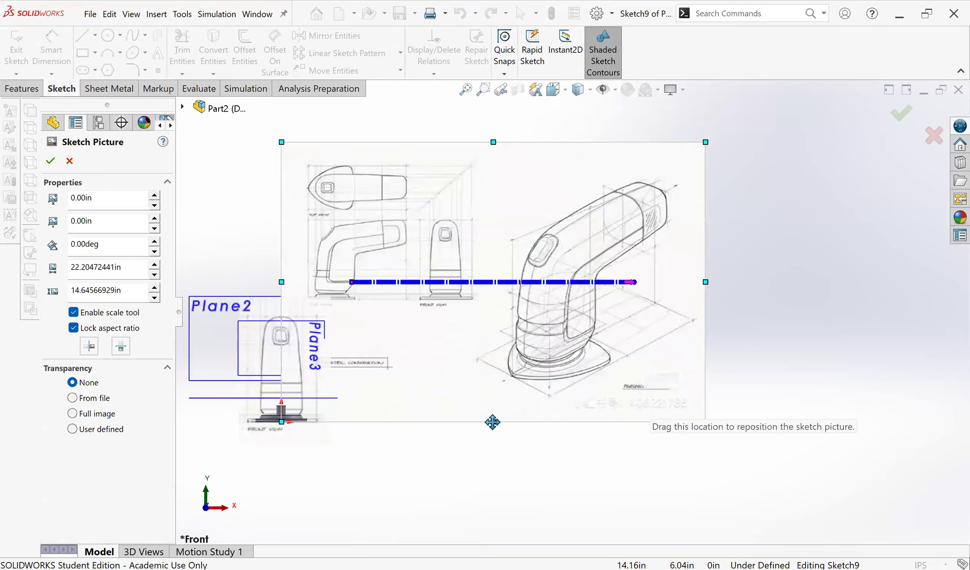
{"action": "scroll", "coordinate": [559, 385], "scroll_direction": "down", "scroll_amount": 3}
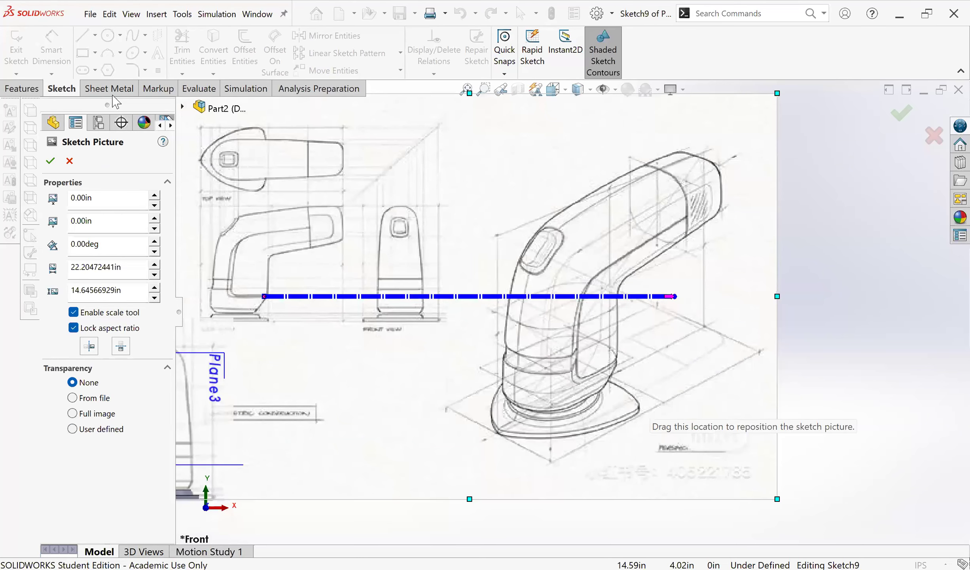
{"action": "left_click", "coordinate": [84, 35]}
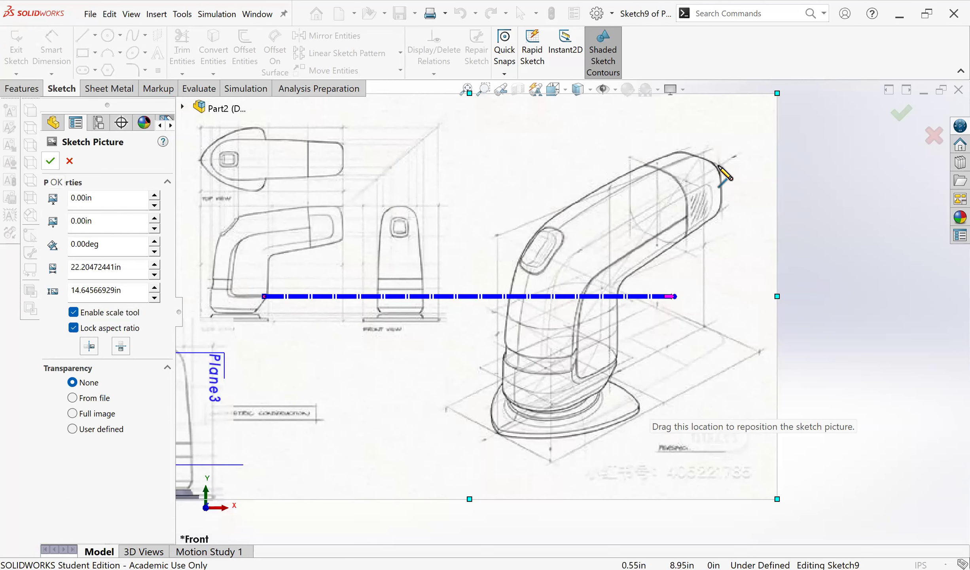
{"action": "left_click", "coordinate": [50, 161]}
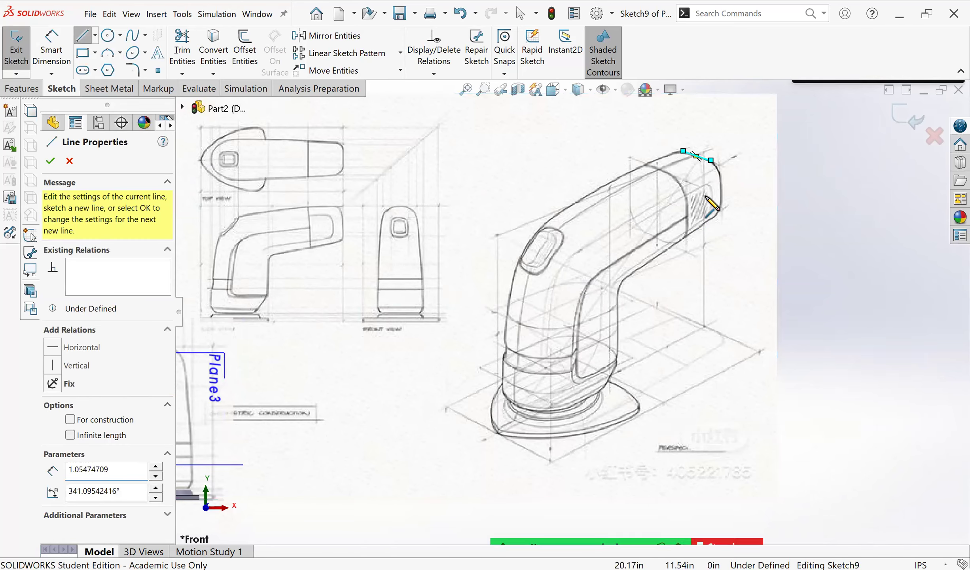
Step: Trace parts of the handle end and lower body outlines with lines over the perspective drawing and discard the sketch
{"action": "left_click", "coordinate": [721, 179]}
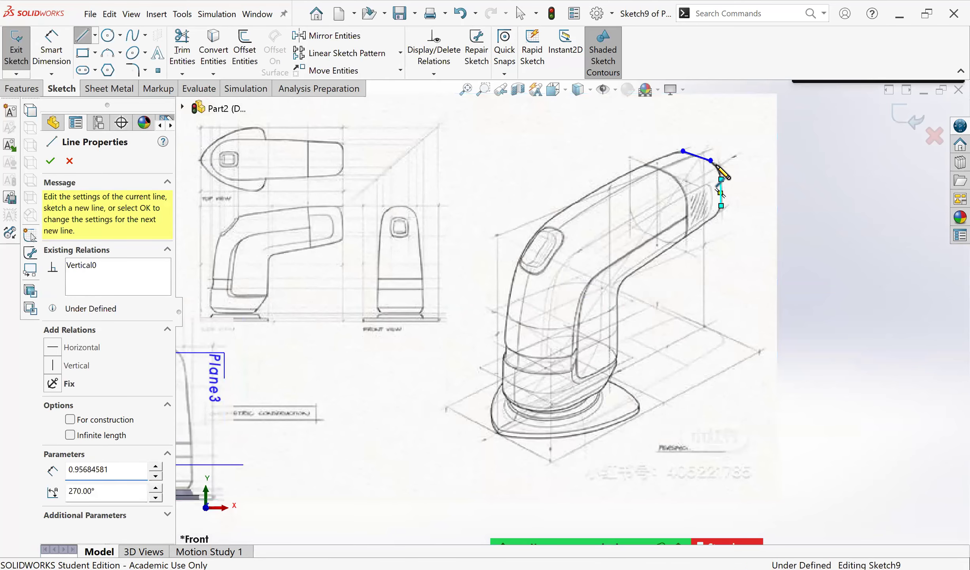
{"action": "left_click_drag", "start_coordinate": [714, 217], "coordinate": [697, 211]}
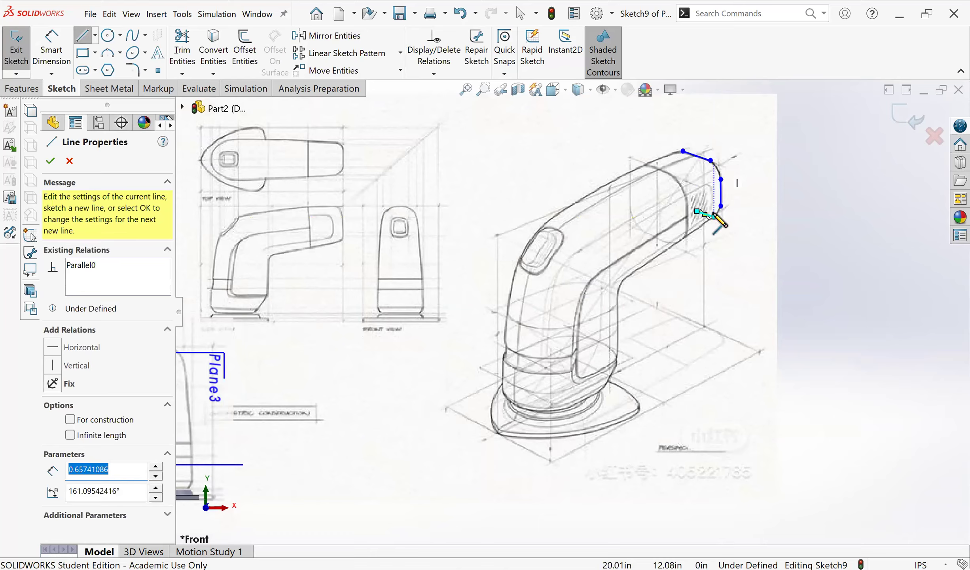
{"action": "left_click", "coordinate": [526, 403]}
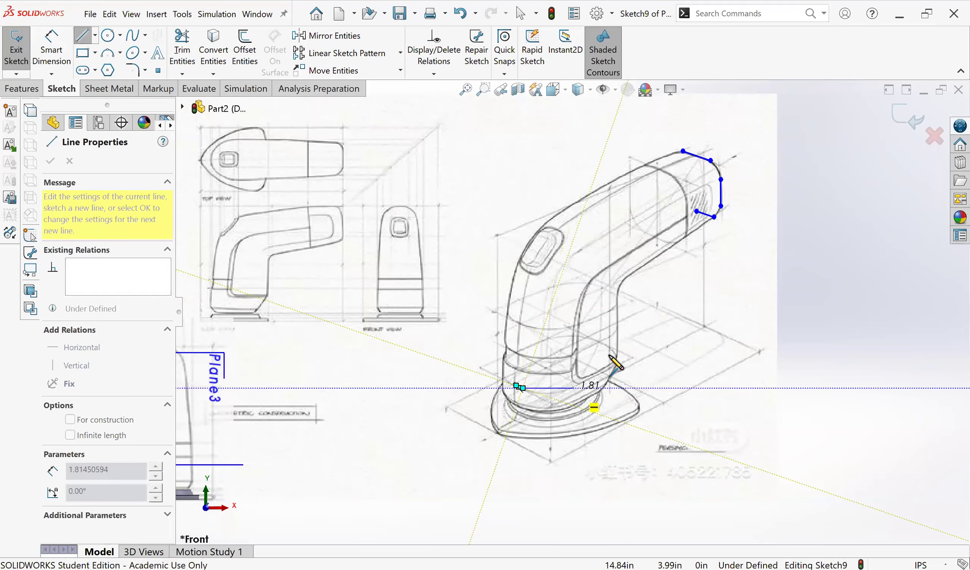
{"action": "left_click", "coordinate": [573, 388]}
{"action": "left_click", "coordinate": [616, 369]}
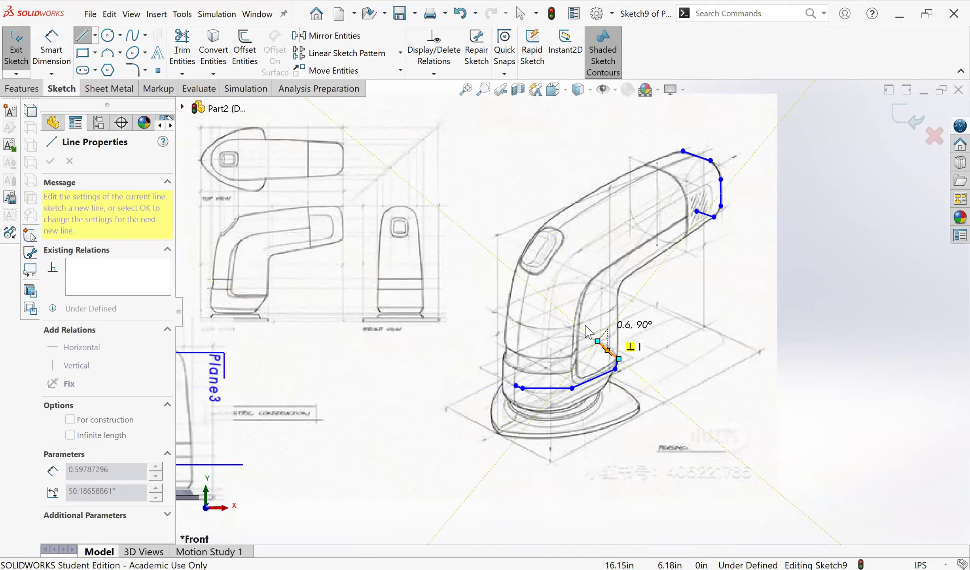
{"action": "key", "text": "Escape"}
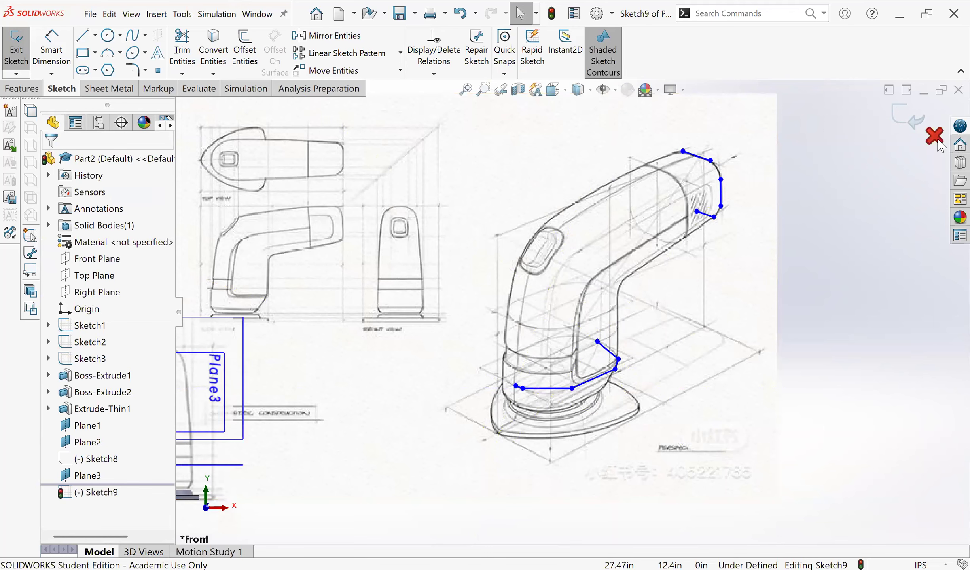
{"action": "left_click", "coordinate": [522, 305]}
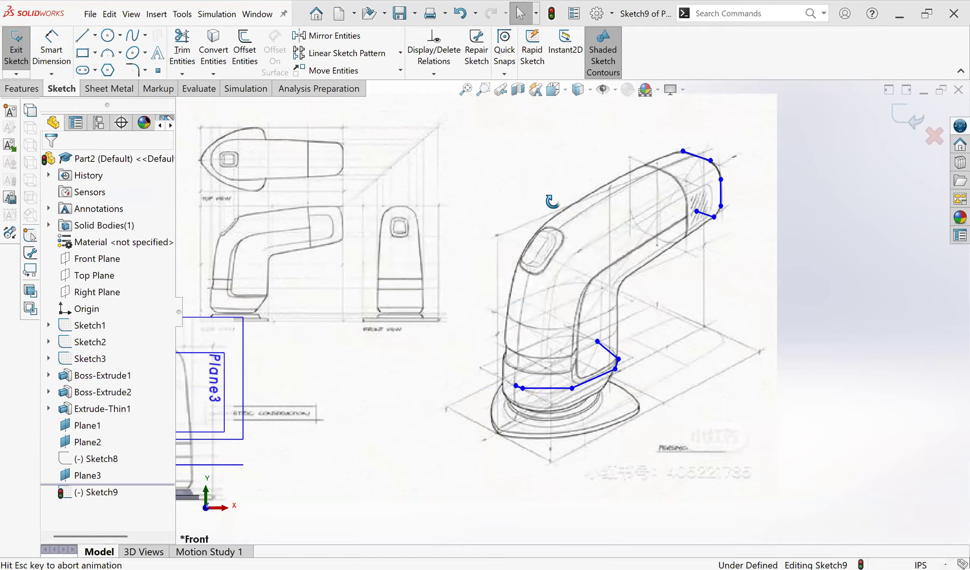
{"action": "middle_click_drag", "start_coordinate": [578, 342], "coordinate": [589, 410]}
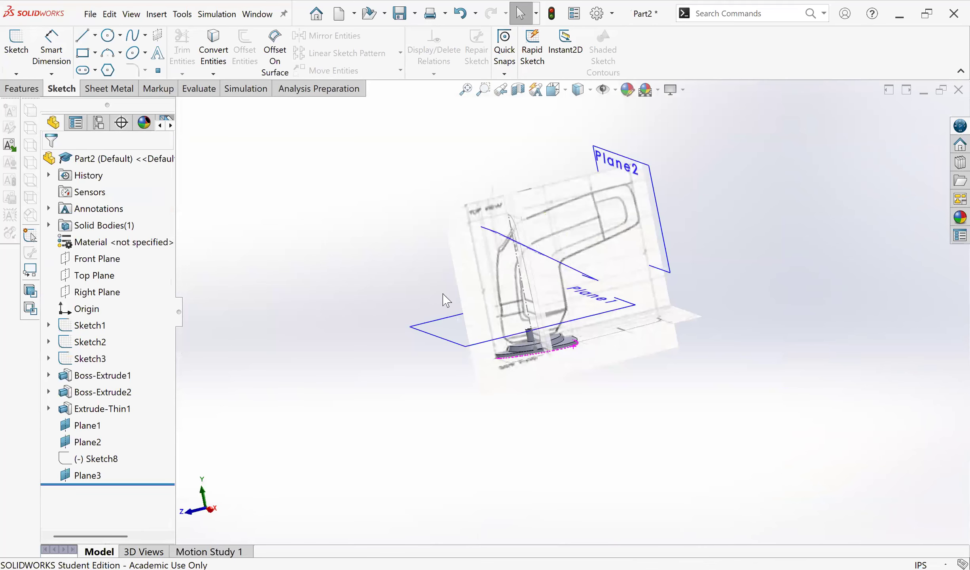
Step: Start a sketch on Plane1 and draw a corner rectangle beside the base's centreline, about 0.97 in wide and 2.41 in long
{"action": "middle_click_drag", "start_coordinate": [444, 294], "coordinate": [450, 347]}
{"action": "left_click", "coordinate": [452, 349]}
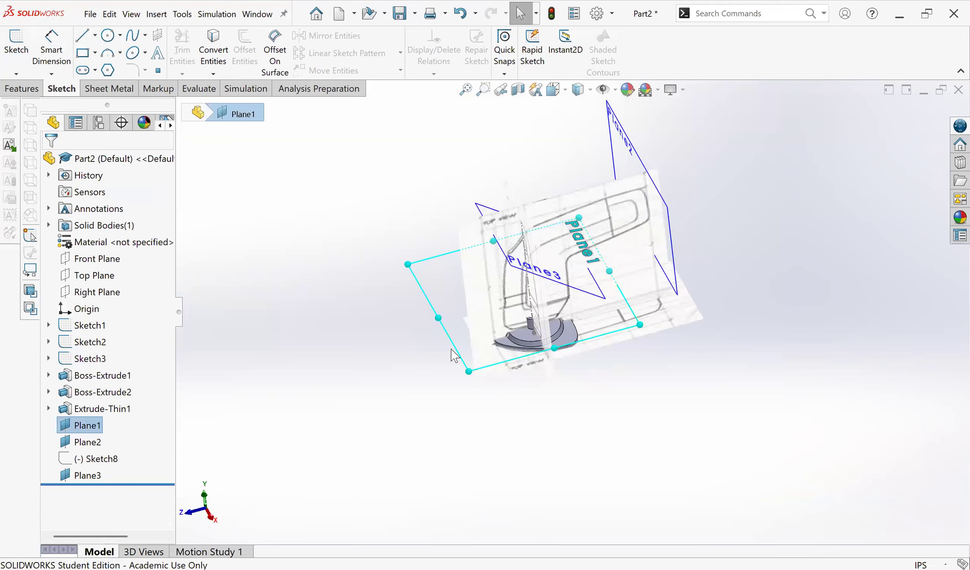
{"action": "left_click", "coordinate": [82, 33]}
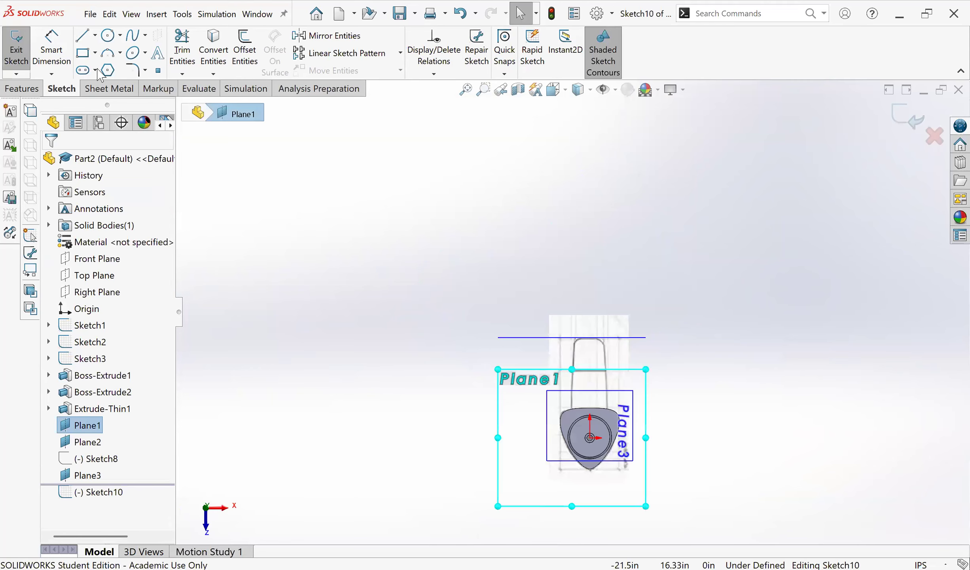
{"action": "key", "text": "l"}
{"action": "scroll", "coordinate": [478, 324], "scroll_direction": "up", "scroll_amount": 3}
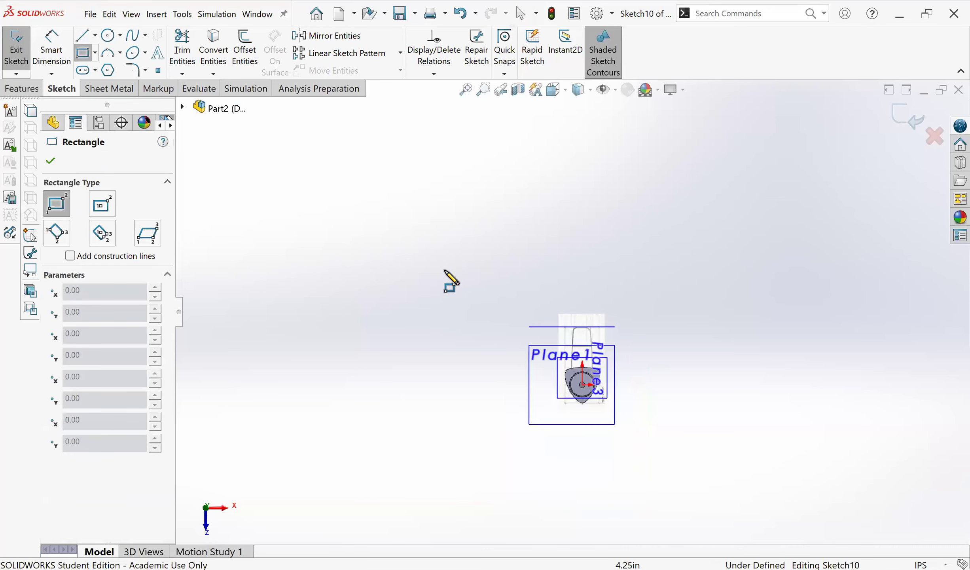
{"action": "scroll", "coordinate": [452, 295], "scroll_direction": "down", "scroll_amount": 5}
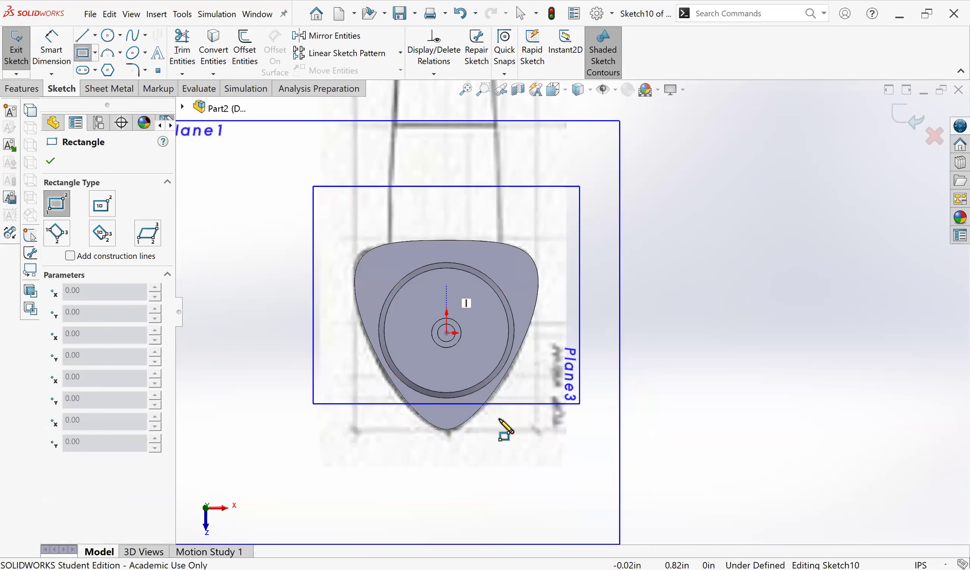
{"action": "left_click_drag", "start_coordinate": [505, 426], "coordinate": [446, 284]}
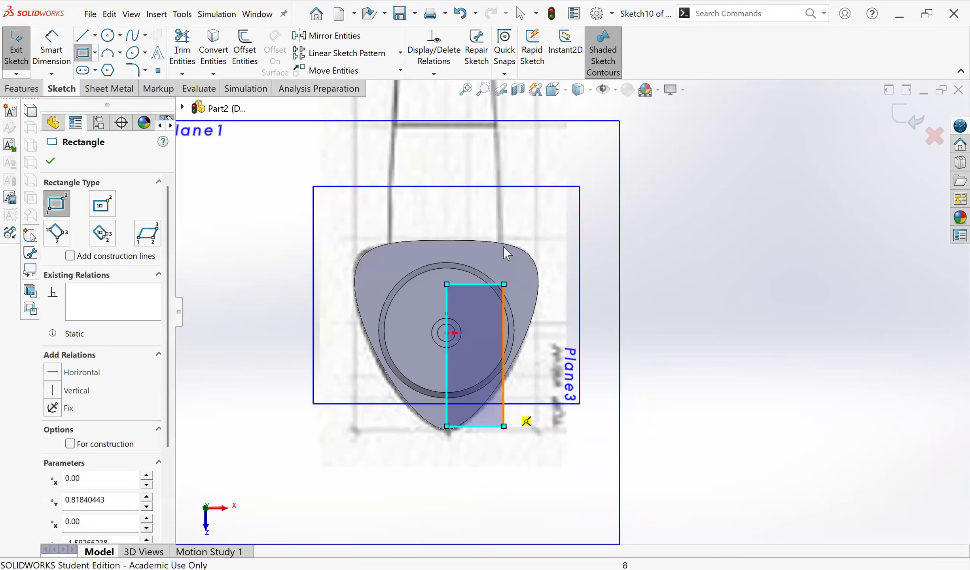
{"action": "scroll", "coordinate": [495, 238], "scroll_direction": "down", "scroll_amount": 4}
{"action": "key", "text": "Escape"}
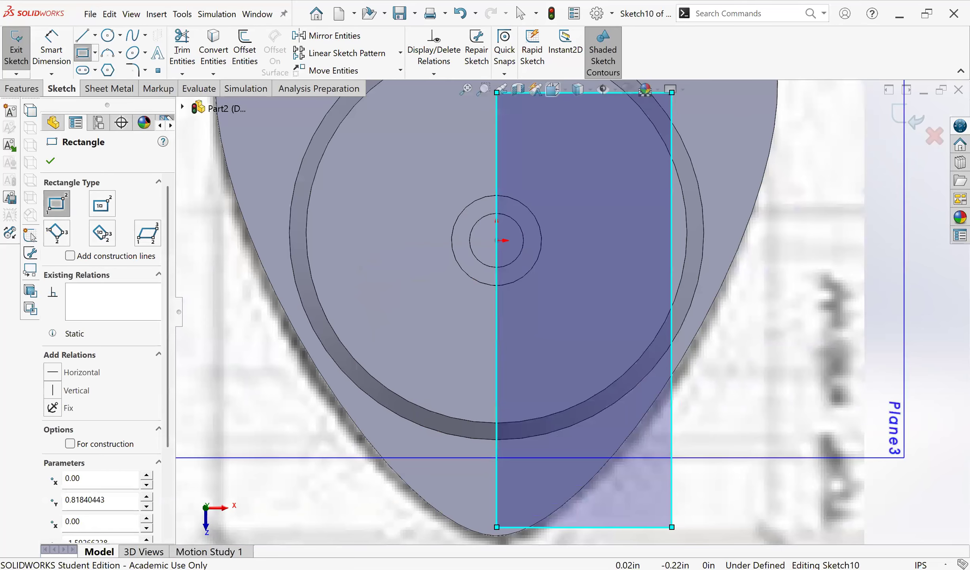
Step: Make the rectangle's inner long edge coincident with the origin
{"action": "left_click", "coordinate": [497, 291]}
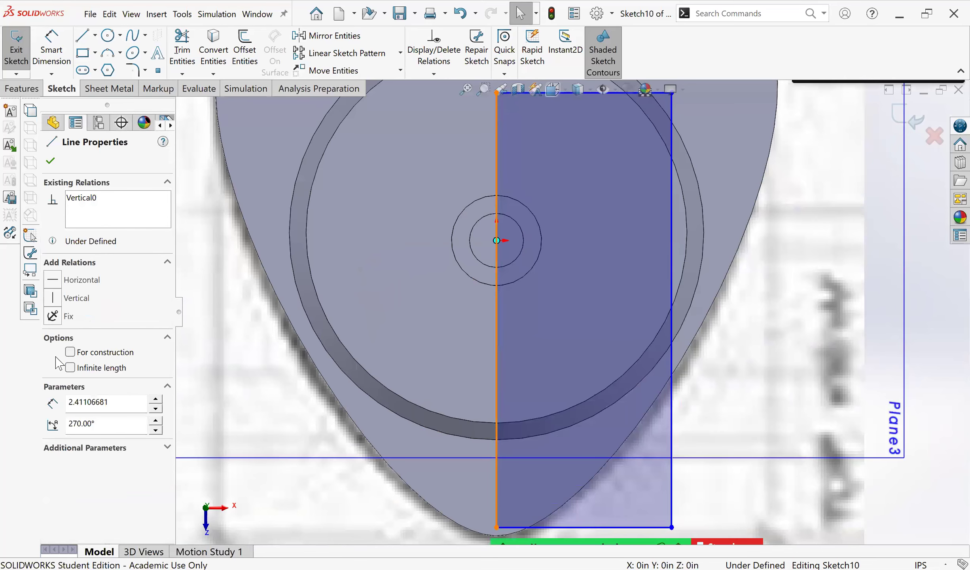
{"action": "left_click", "coordinate": [58, 359]}
{"action": "middle_click_drag", "start_coordinate": [586, 355], "coordinate": [489, 170]}
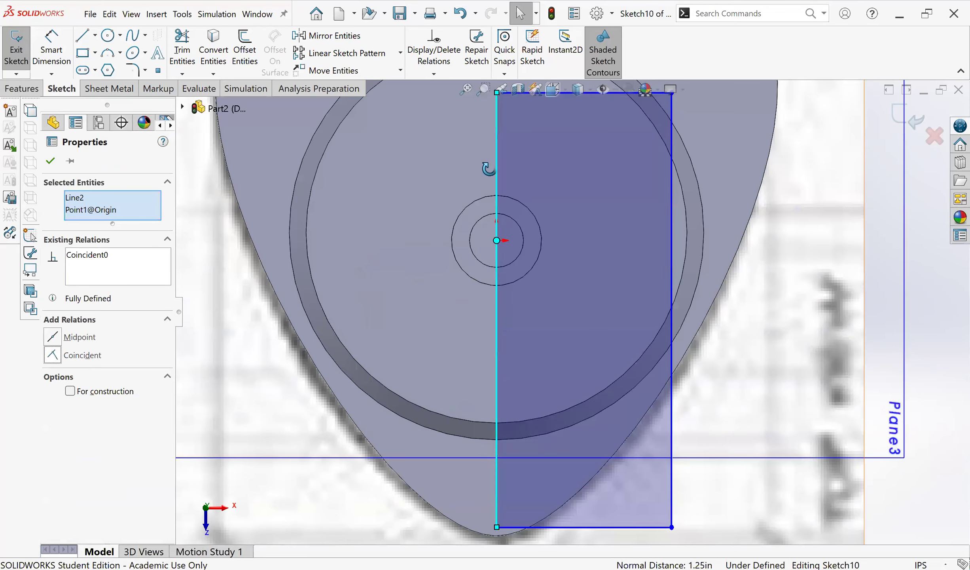
{"action": "scroll", "coordinate": [471, 279], "scroll_direction": "up", "scroll_amount": 5}
{"action": "middle_click_drag", "start_coordinate": [713, 301], "coordinate": [652, 299]}
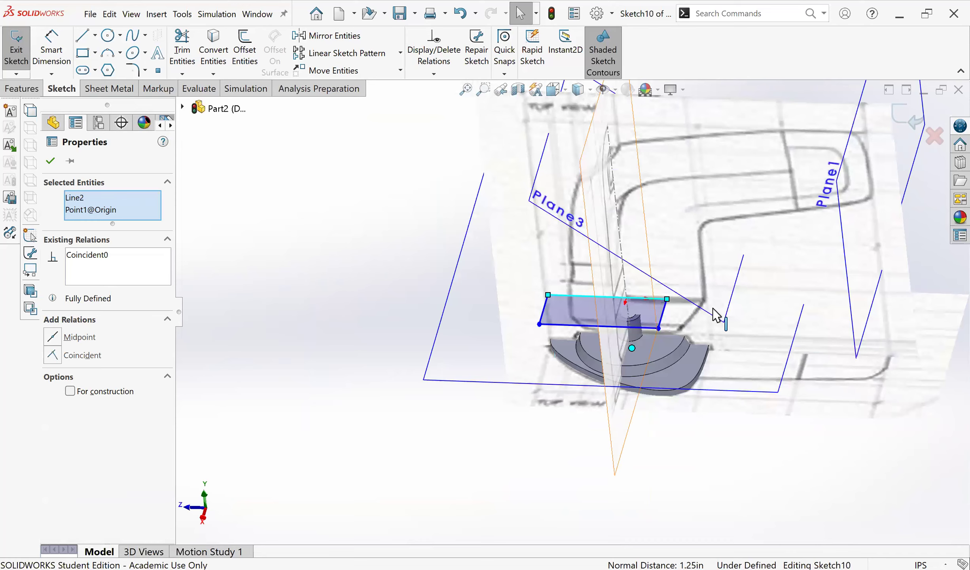
{"action": "key", "text": "Escape"}
Step: Move the rectangle's two short edges to match the body in the side-view picture, making it about 2.72 in long
{"action": "scroll", "coordinate": [720, 316], "scroll_direction": "down", "scroll_amount": 5}
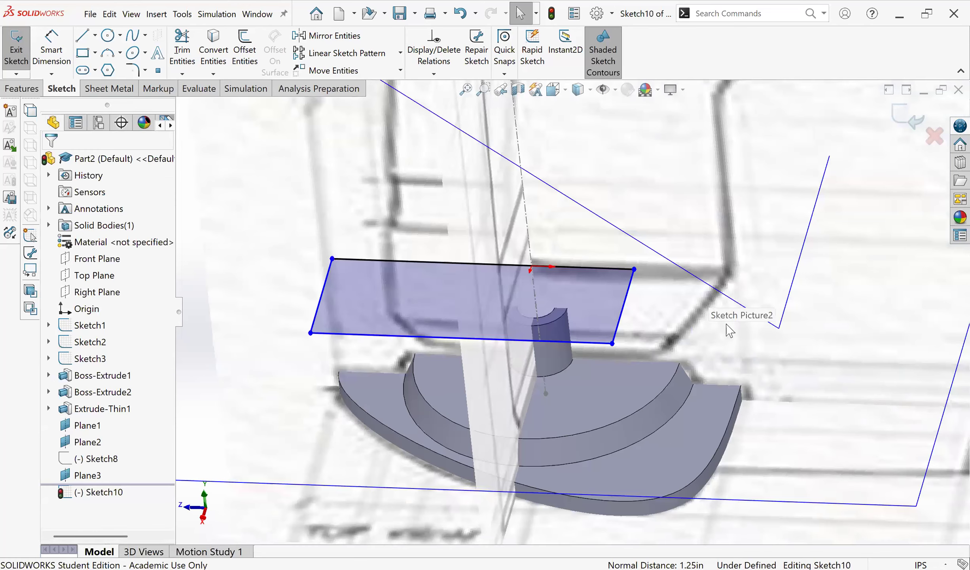
{"action": "left_click_drag", "start_coordinate": [622, 309], "coordinate": [708, 313]}
{"action": "scroll", "coordinate": [715, 275], "scroll_direction": "up", "scroll_amount": 2}
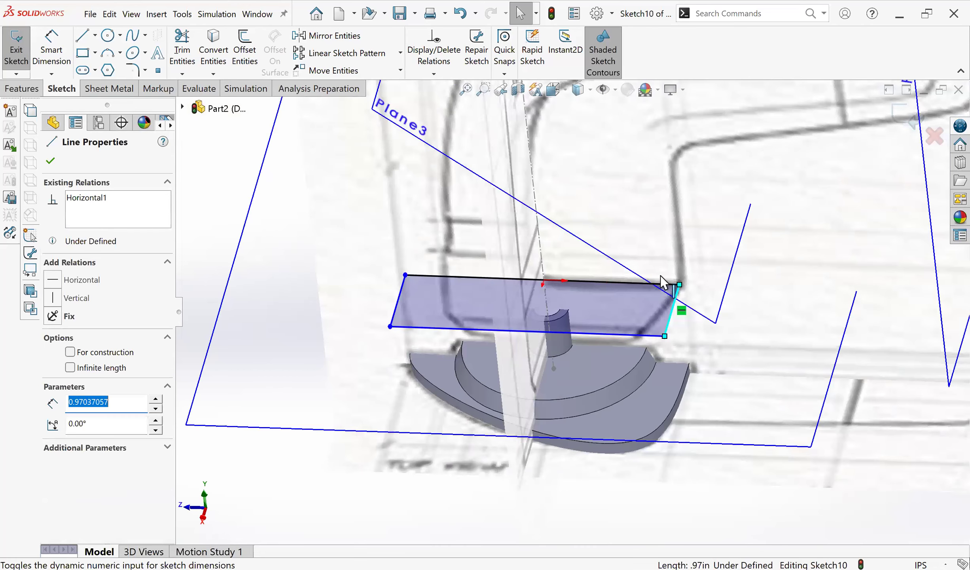
{"action": "scroll", "coordinate": [669, 281], "scroll_direction": "down", "scroll_amount": 3}
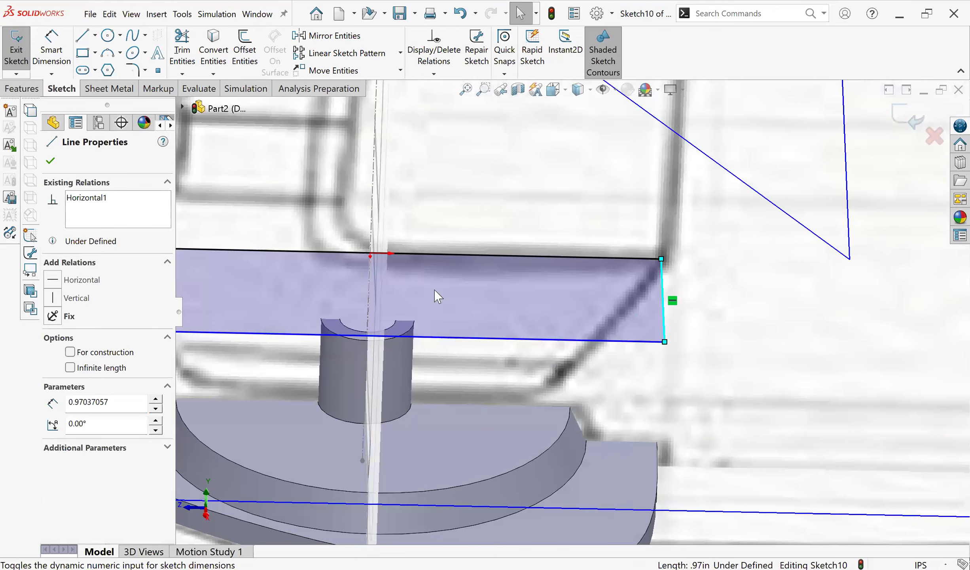
{"action": "scroll", "coordinate": [336, 299], "scroll_direction": "up", "scroll_amount": 3}
{"action": "left_click_drag", "start_coordinate": [365, 299], "coordinate": [372, 299]}
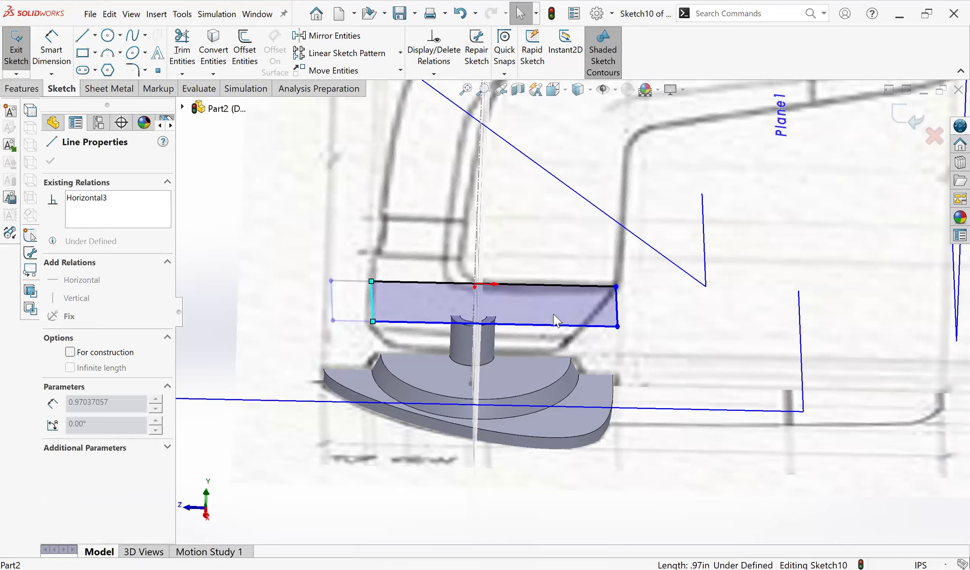
Step: Move the rectangle's outer long edge to the body's side in the front-view picture, making it about 1.1 in wide
{"action": "scroll", "coordinate": [649, 328], "scroll_direction": "up", "scroll_amount": 6}
{"action": "middle_click_drag", "start_coordinate": [578, 368], "coordinate": [620, 360]}
{"action": "middle_click_drag", "start_coordinate": [799, 355], "coordinate": [754, 383]}
{"action": "scroll", "coordinate": [693, 400], "scroll_direction": "down", "scroll_amount": 6}
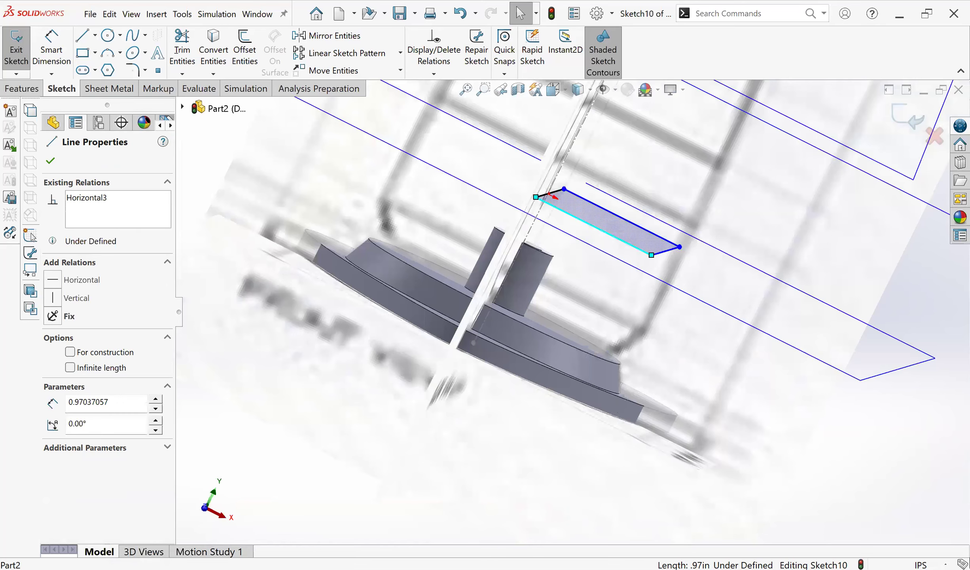
{"action": "mouse_move", "coordinate": [514, 411]}
{"action": "middle_mouse_down"}
{"action": "mouse_move", "coordinate": [527, 370]}
{"action": "mouse_move", "coordinate": [524, 401]}
{"action": "middle_mouse_up"}
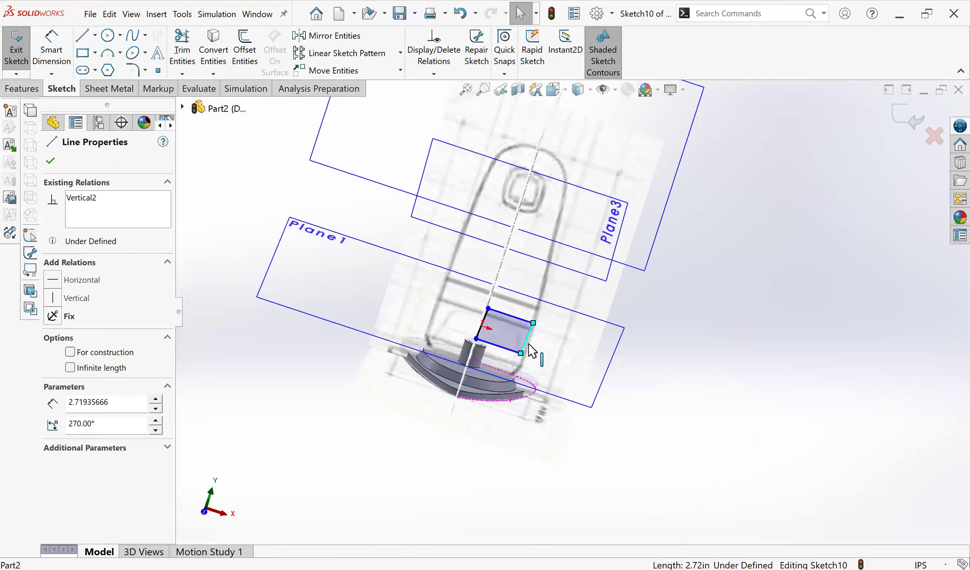
{"action": "scroll", "coordinate": [534, 328], "scroll_direction": "down", "scroll_amount": 5}
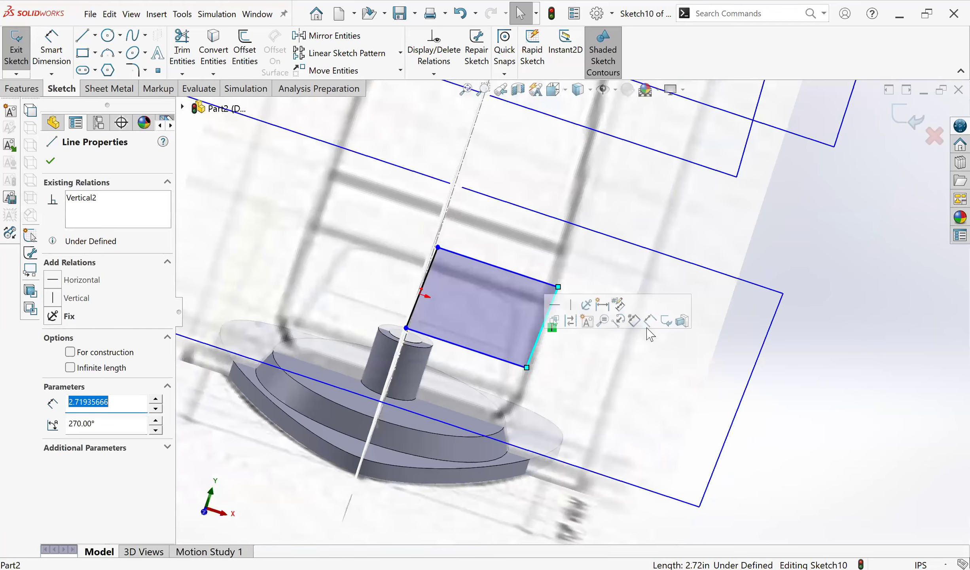
{"action": "key", "text": "ctrl+1"}
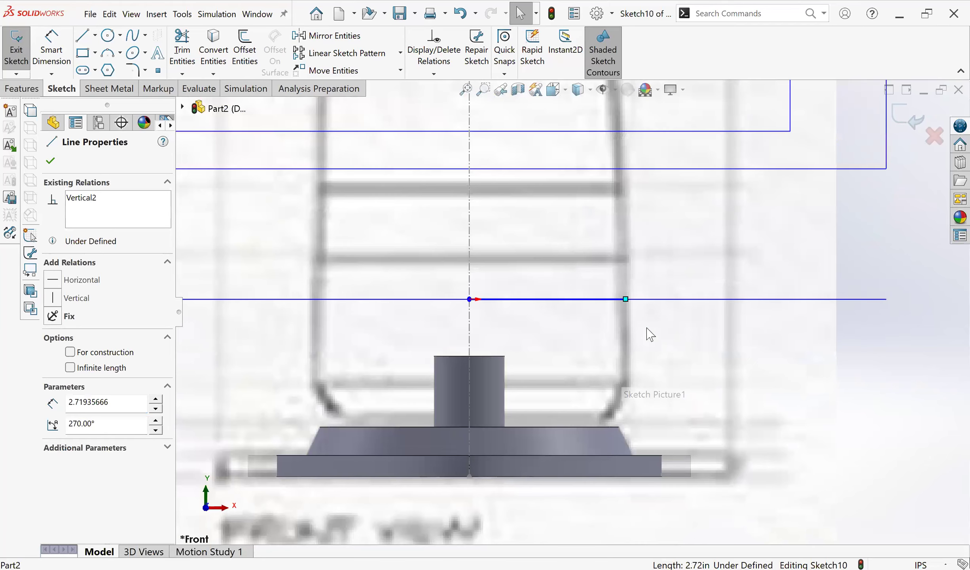
{"action": "scroll", "coordinate": [608, 401], "scroll_direction": "up", "scroll_amount": 4}
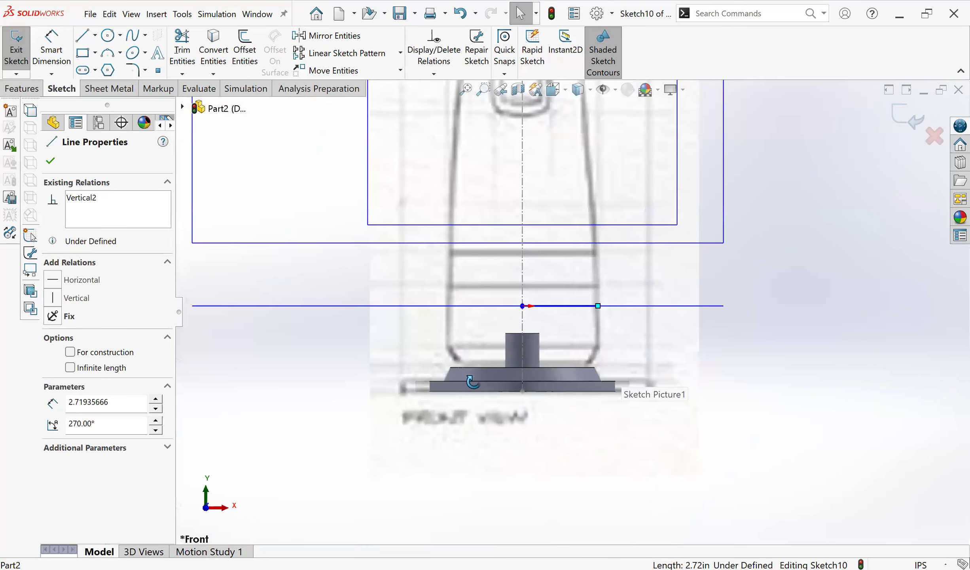
{"action": "middle_click_drag", "start_coordinate": [472, 382], "coordinate": [465, 427]}
Step: Round the rectangle's front outer corner with a 1.00 in sketch fillet
{"action": "key", "text": "ctrl+7"}
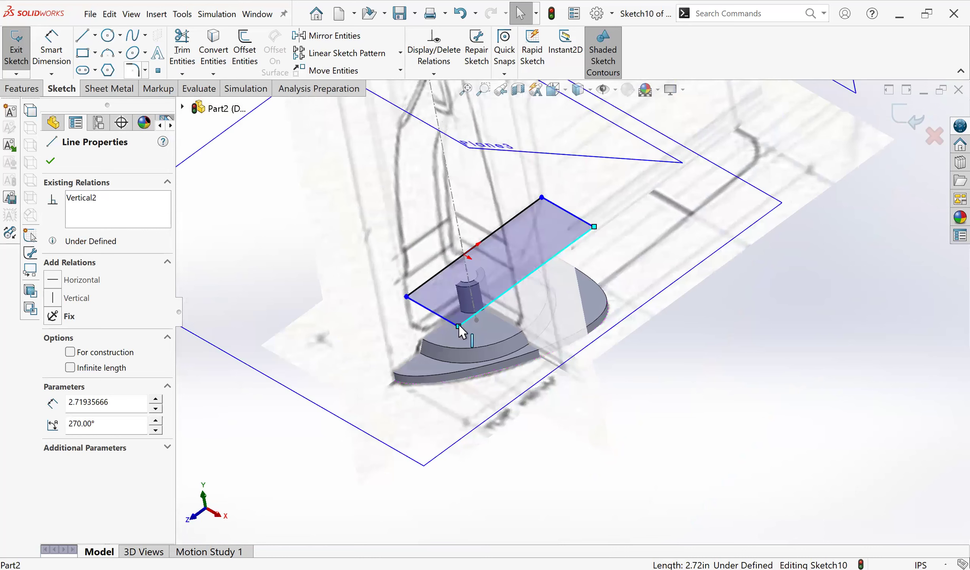
{"action": "left_click", "coordinate": [458, 325]}
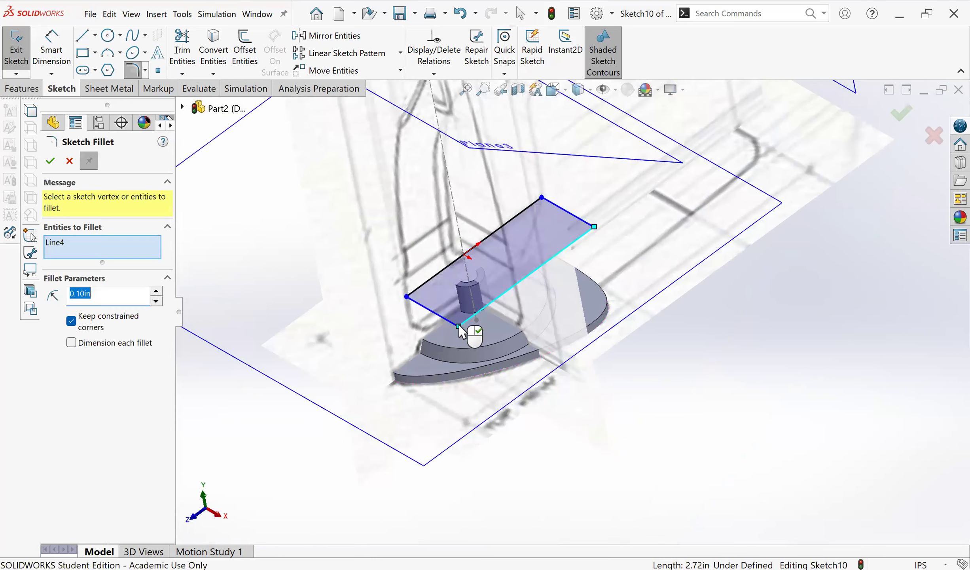
{"action": "left_click", "coordinate": [159, 290]}
{"action": "left_click", "coordinate": [159, 291]}
{"action": "left_click", "coordinate": [159, 290]}
{"action": "left_click", "coordinate": [159, 291]}
{"action": "left_click", "coordinate": [159, 291]}
{"action": "left_click", "coordinate": [159, 291]}
{"action": "left_click", "coordinate": [159, 291]}
{"action": "left_click", "coordinate": [159, 291]}
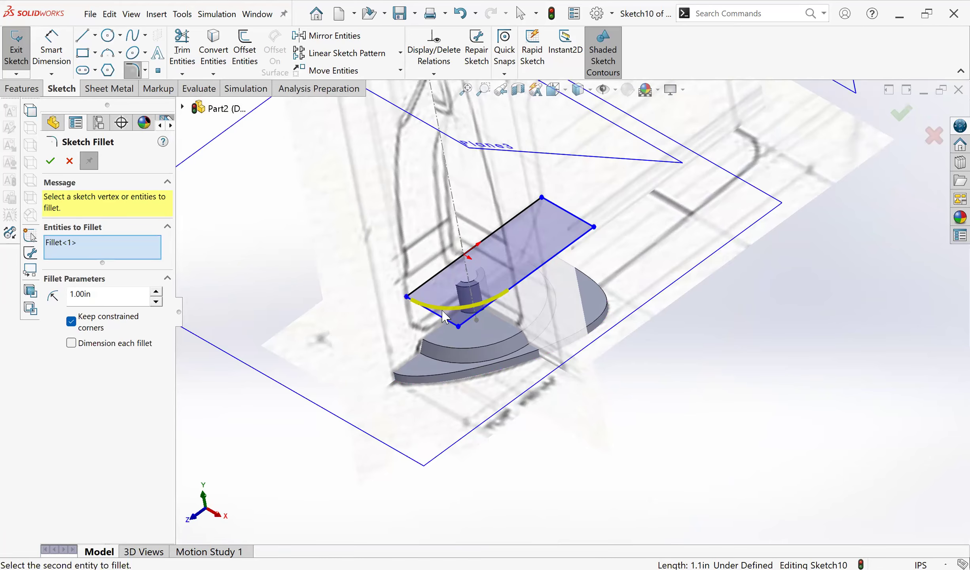
{"action": "scroll", "coordinate": [432, 305], "scroll_direction": "down", "scroll_amount": 10}
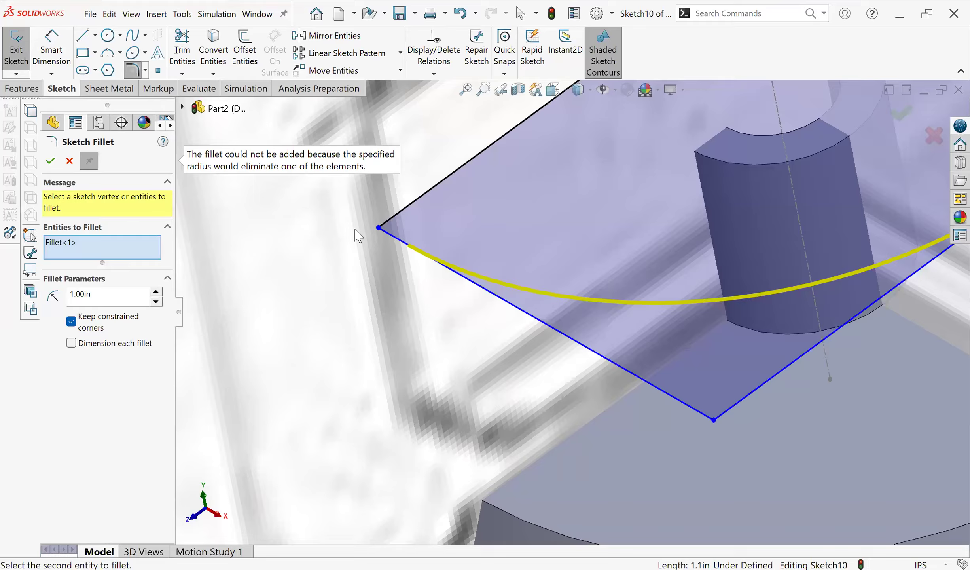
{"action": "key", "text": "Return"}
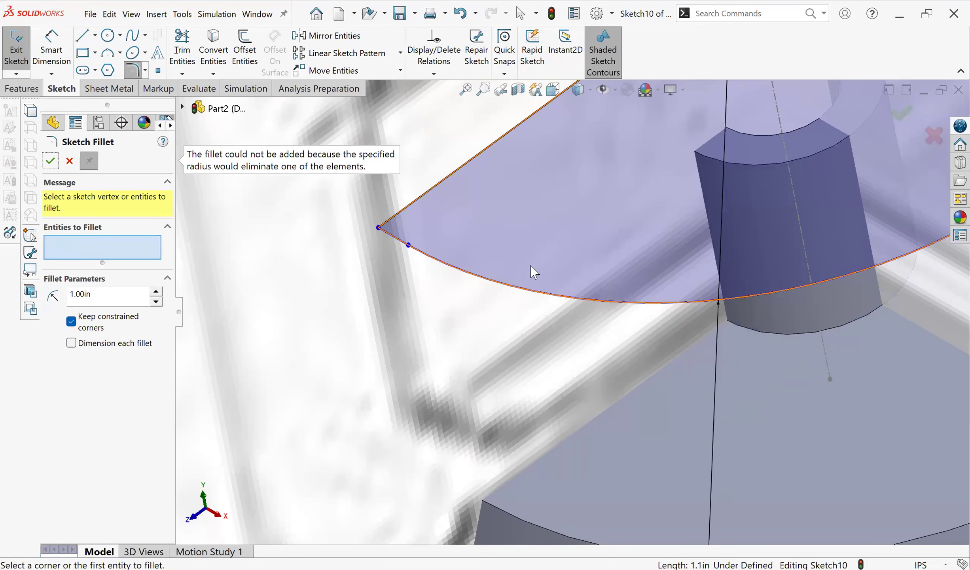
{"action": "scroll", "coordinate": [607, 298], "scroll_direction": "up", "scroll_amount": 5}
{"action": "scroll", "coordinate": [607, 298], "scroll_direction": "up", "scroll_amount": 4}
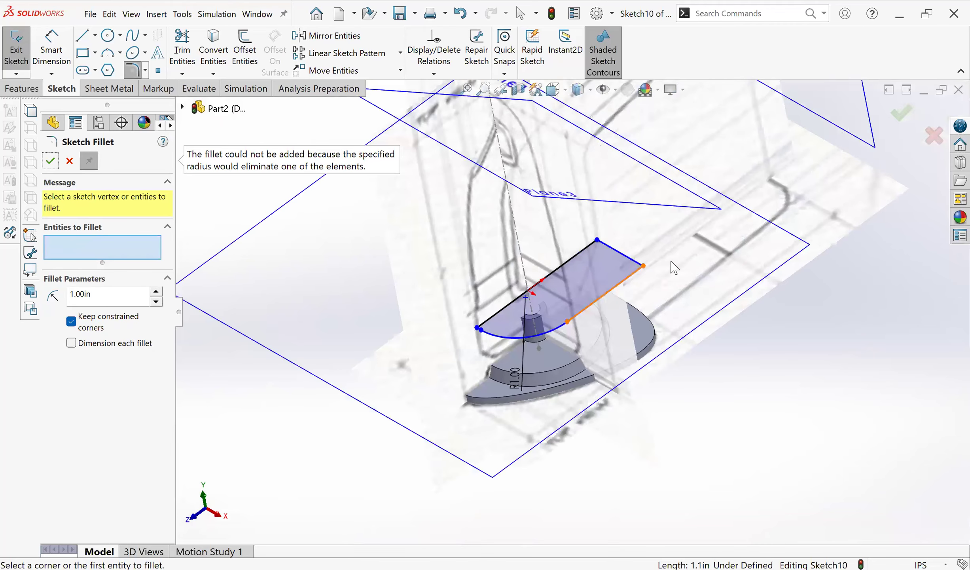
Step: Round the rectangle's rear outer corner with a 0.70 in sketch fillet and exit the sketch
{"action": "scroll", "coordinate": [659, 264], "scroll_direction": "down", "scroll_amount": 3}
{"action": "left_click", "coordinate": [653, 257]}
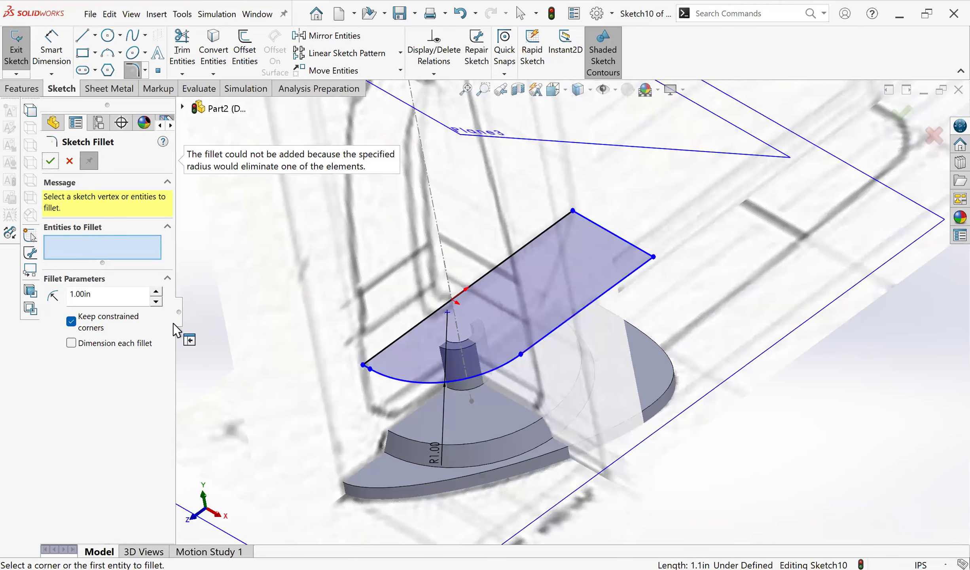
{"action": "left_click", "coordinate": [156, 302]}
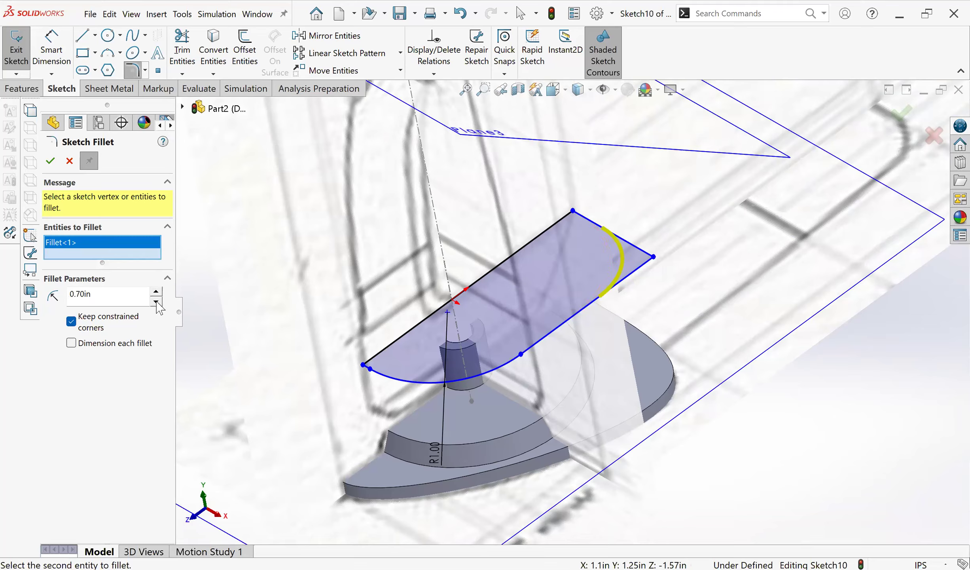
{"action": "left_click", "coordinate": [51, 162]}
{"action": "mouse_move", "coordinate": [481, 305]}
{"action": "middle_mouse_down"}
{"action": "mouse_move", "coordinate": [509, 376]}
{"action": "mouse_move", "coordinate": [511, 355]}
{"action": "mouse_move", "coordinate": [483, 299]}
{"action": "middle_mouse_up"}
{"action": "mouse_move", "coordinate": [364, 309]}
{"action": "middle_mouse_down"}
{"action": "mouse_move", "coordinate": [427, 371]}
{"action": "mouse_move", "coordinate": [455, 369]}
{"action": "middle_mouse_up"}
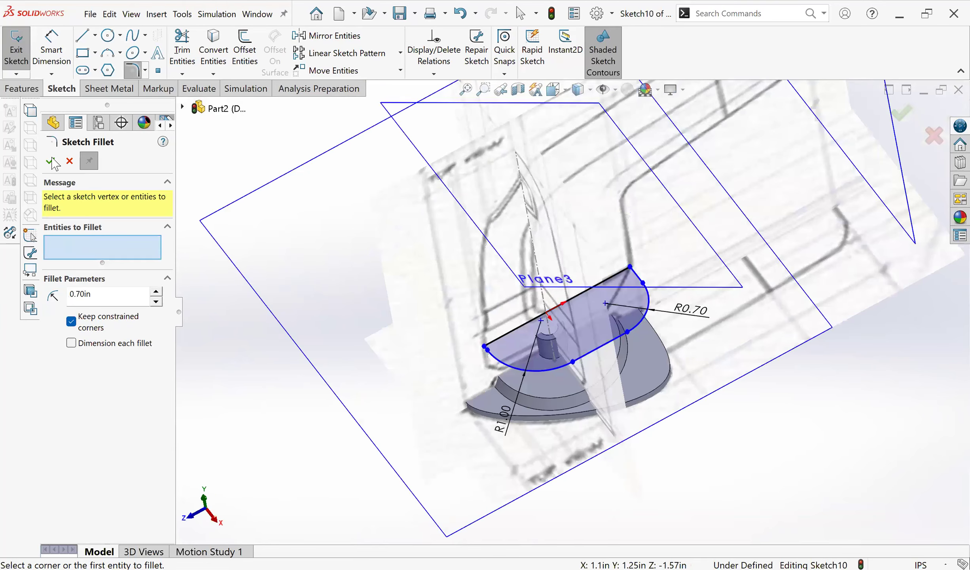
{"action": "left_click", "coordinate": [50, 161]}
{"action": "scroll", "coordinate": [928, 129], "scroll_direction": "up", "scroll_amount": 4}
{"action": "left_click", "coordinate": [905, 124]}
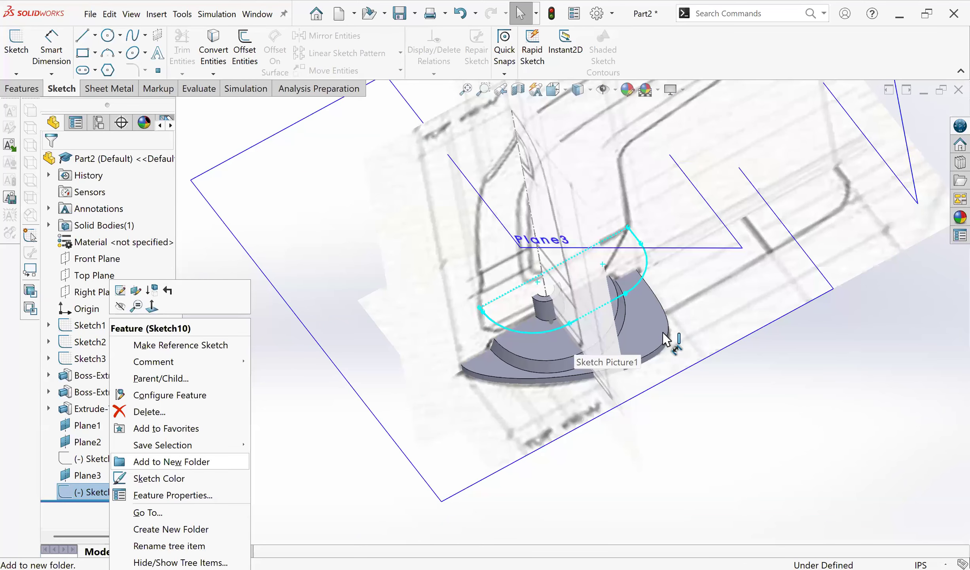
Step: Reopen the rounded half-profile sketch and dimension its width from the straight inner edge to the outer side as 1.1 in
{"action": "left_click", "coordinate": [638, 223]}
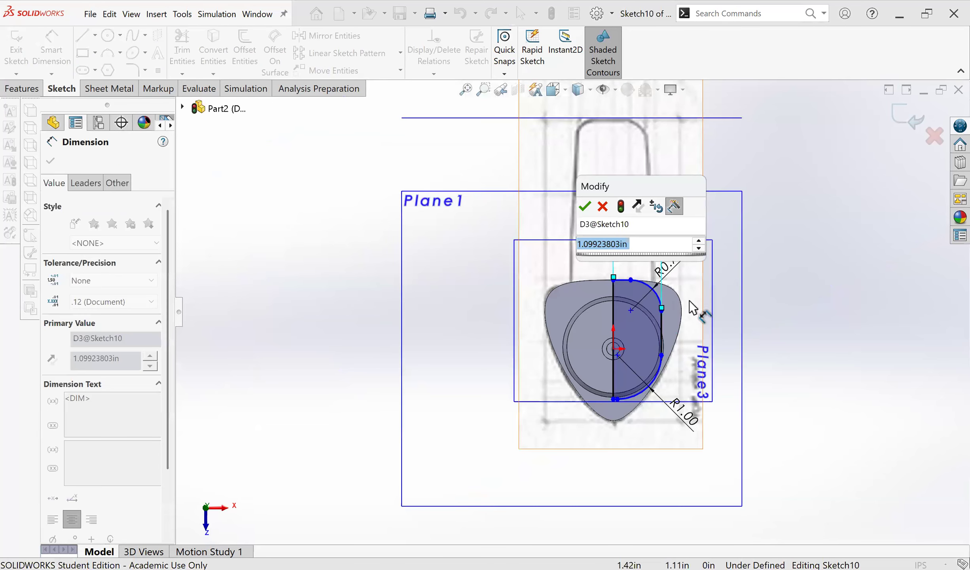
{"action": "type", "text": "1.1"}
{"action": "key", "text": "Return"}
Step: Dimension the half profile's overall length between its two short end lines as 2.7 in
{"action": "left_click", "coordinate": [625, 280]}
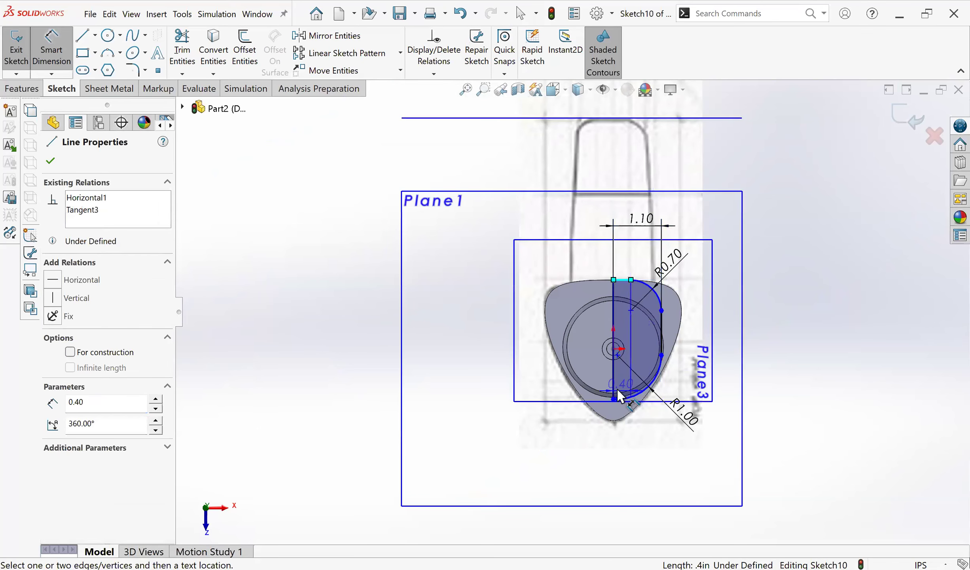
{"action": "scroll", "coordinate": [579, 375], "scroll_direction": "down", "scroll_amount": 5}
{"action": "left_click", "coordinate": [578, 376]}
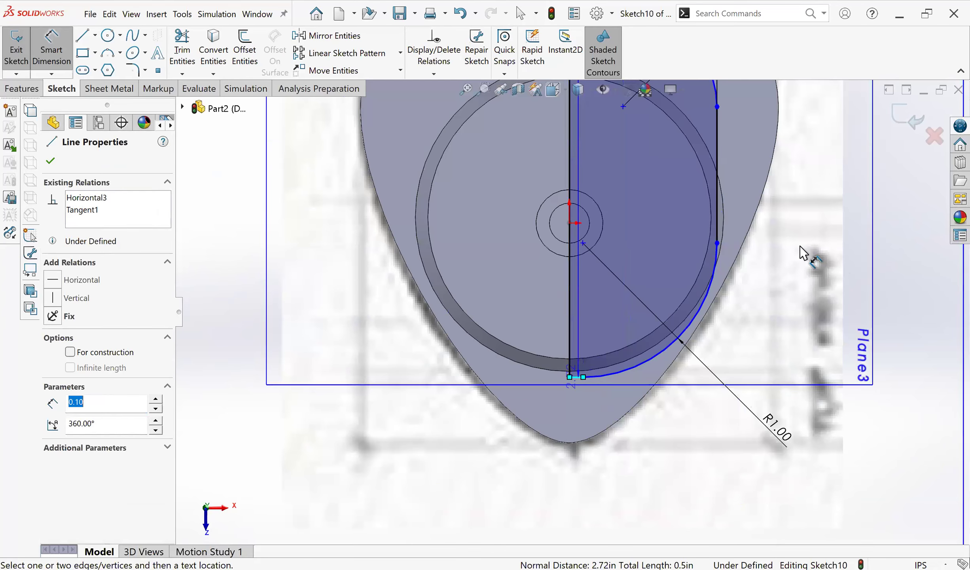
{"action": "scroll", "coordinate": [791, 248], "scroll_direction": "up", "scroll_amount": 4}
{"action": "left_click", "coordinate": [743, 255]}
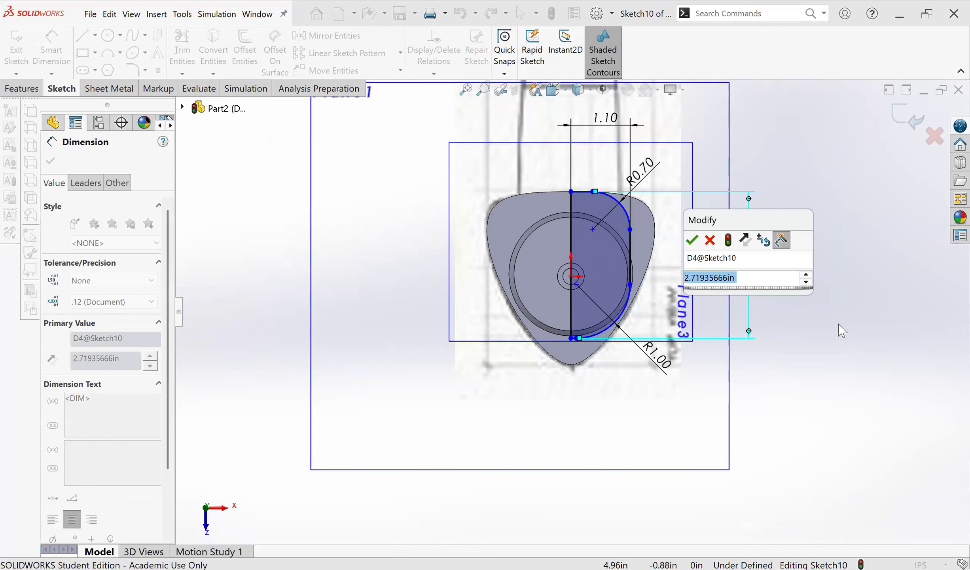
{"action": "type", "text": "2.7"}
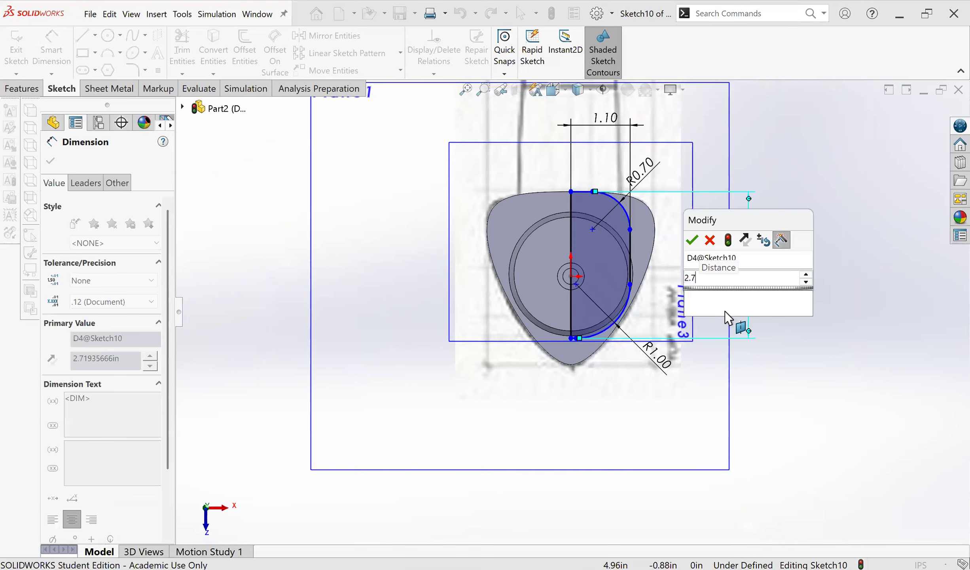
{"action": "key", "text": "Return"}
Step: Start a sketch on Plane3 and draw a corner rectangle about 2.3 by 1.25 in from the centreline
{"action": "mouse_move", "coordinate": [551, 258]}
{"action": "middle_mouse_down"}
{"action": "mouse_move", "coordinate": [594, 248]}
{"action": "mouse_move", "coordinate": [695, 259]}
{"action": "middle_mouse_up"}
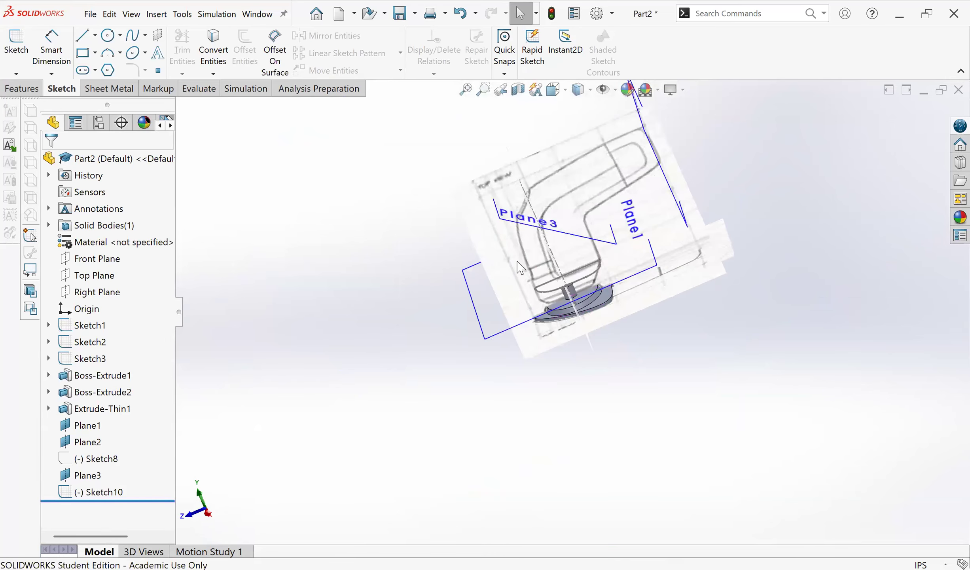
{"action": "middle_click_drag", "start_coordinate": [518, 262], "coordinate": [551, 242]}
{"action": "scroll", "coordinate": [534, 247], "scroll_direction": "down", "scroll_amount": 3}
{"action": "middle_click_drag", "start_coordinate": [447, 235], "coordinate": [475, 250]}
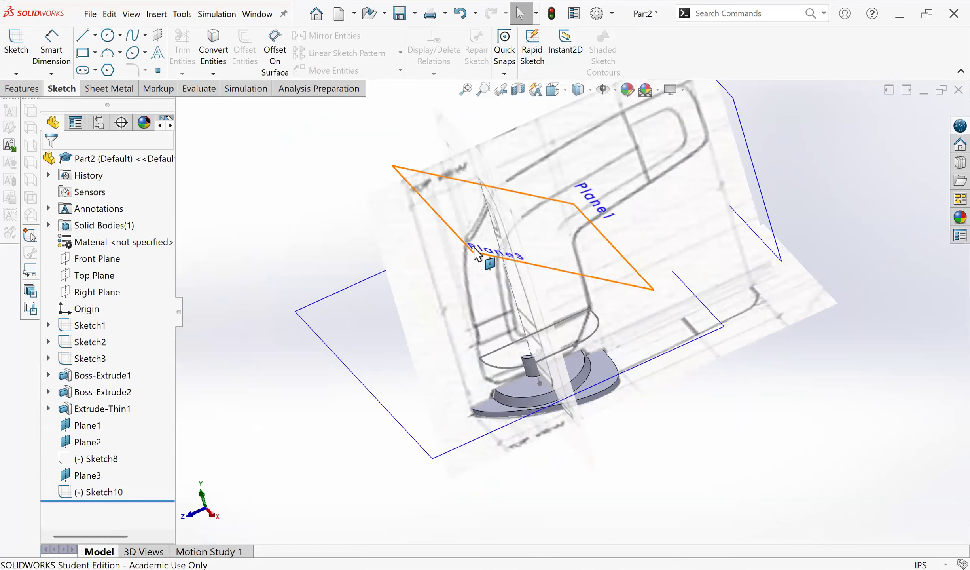
{"action": "left_click", "coordinate": [475, 252]}
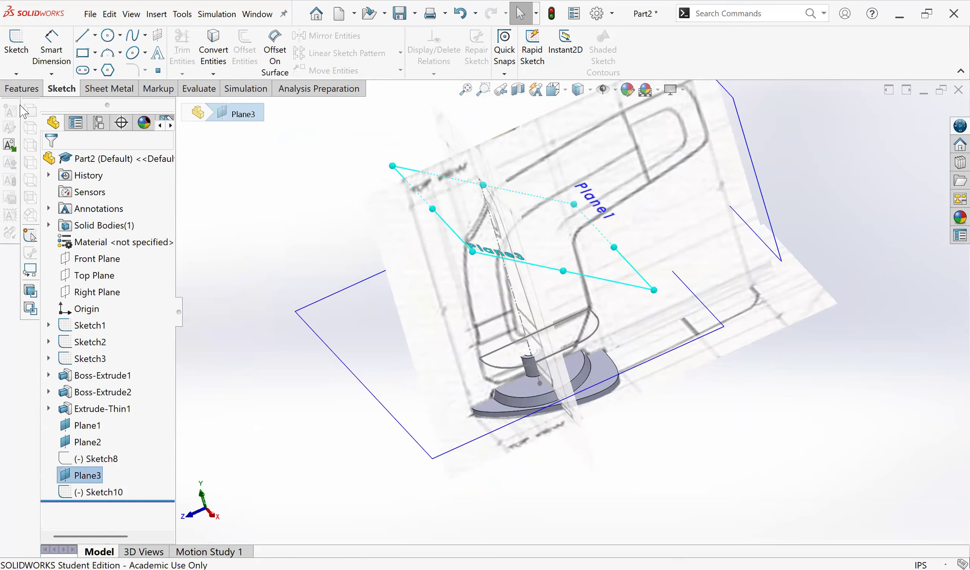
{"action": "left_click", "coordinate": [15, 44]}
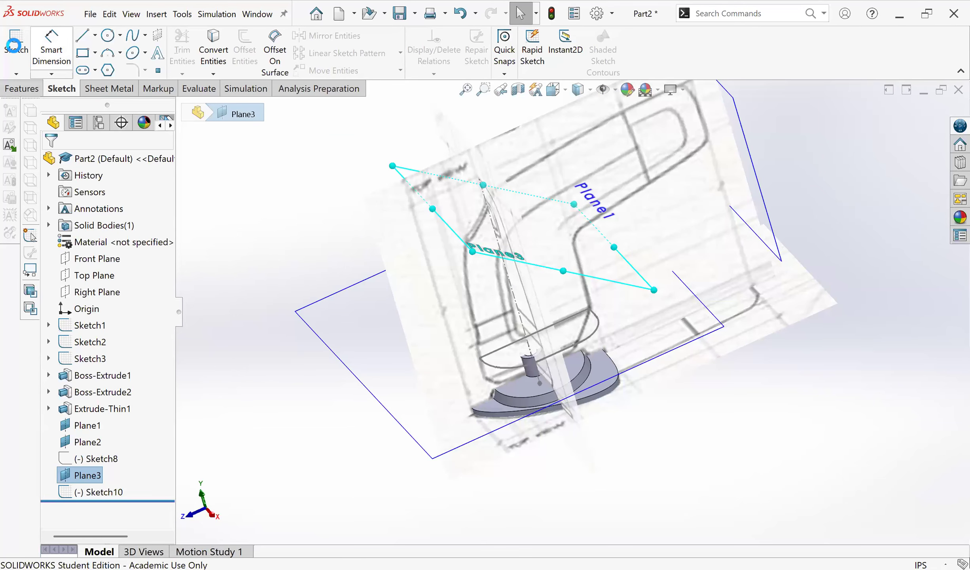
{"action": "left_click", "coordinate": [83, 52]}
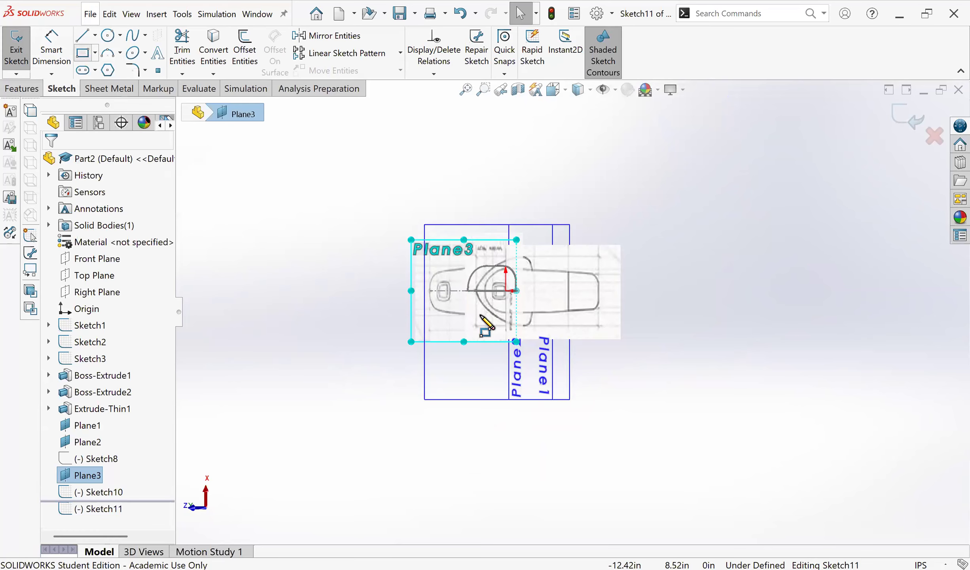
{"action": "left_click", "coordinate": [425, 291]}
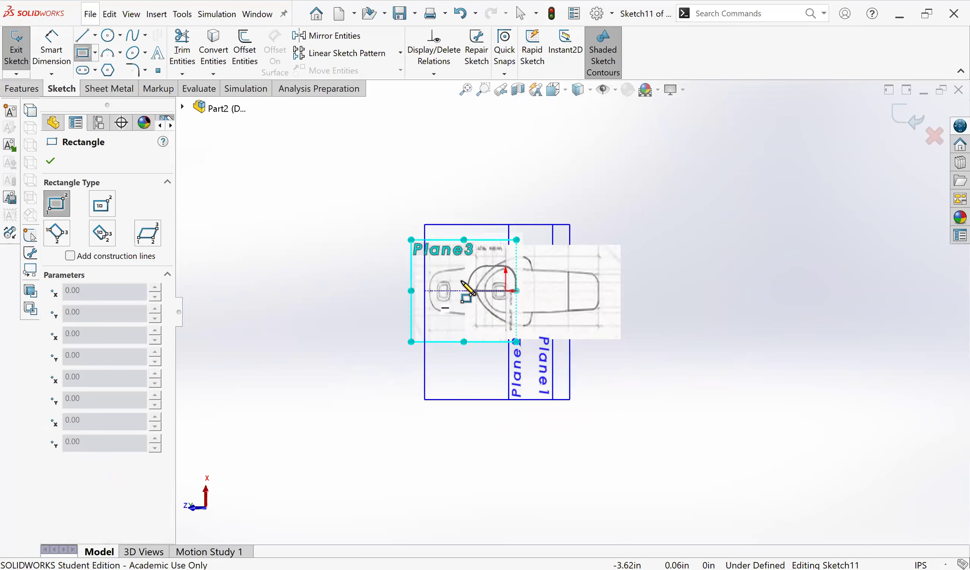
{"action": "left_click", "coordinate": [476, 263]}
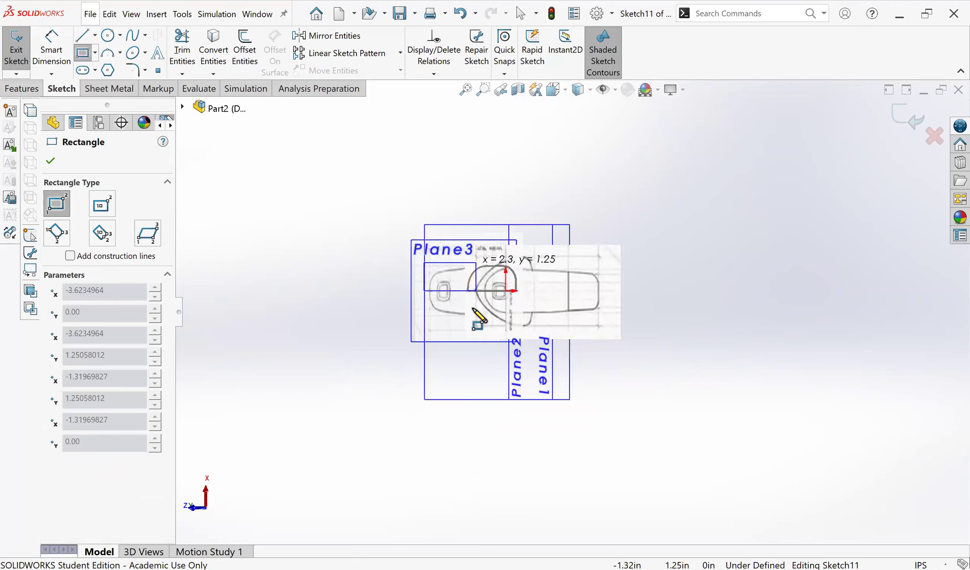
{"action": "scroll", "coordinate": [471, 298], "scroll_direction": "up", "scroll_amount": 5}
{"action": "scroll", "coordinate": [517, 256], "scroll_direction": "down", "scroll_amount": 5}
{"action": "mouse_move", "coordinate": [495, 186]}
{"action": "middle_mouse_down"}
{"action": "mouse_move", "coordinate": [517, 255]}
{"action": "mouse_move", "coordinate": [486, 257]}
{"action": "mouse_move", "coordinate": [491, 264]}
{"action": "middle_mouse_up"}
{"action": "scroll", "coordinate": [523, 262], "scroll_direction": "down", "scroll_amount": 3}
{"action": "key", "text": "Escape"}
Step: Move the Plane3 rectangle's two short edges to the body outline in the side-view picture, making it about 2.72 in long
{"action": "scroll", "coordinate": [480, 219], "scroll_direction": "down", "scroll_amount": 4}
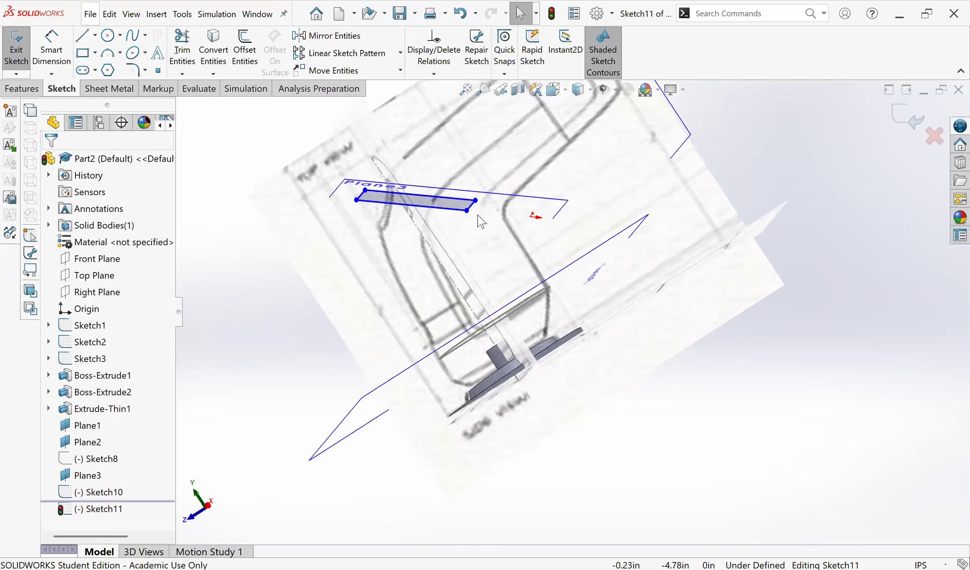
{"action": "left_click", "coordinate": [479, 213]}
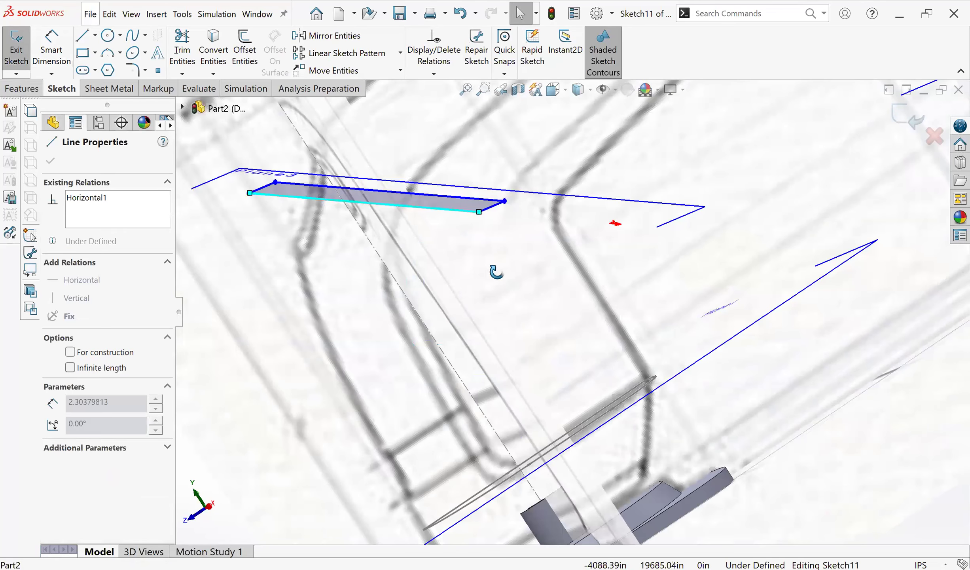
{"action": "mouse_move", "coordinate": [473, 265]}
{"action": "middle_mouse_down"}
{"action": "mouse_move", "coordinate": [534, 277]}
{"action": "mouse_move", "coordinate": [577, 255]}
{"action": "mouse_move", "coordinate": [514, 230]}
{"action": "mouse_move", "coordinate": [562, 285]}
{"action": "mouse_move", "coordinate": [445, 246]}
{"action": "mouse_move", "coordinate": [526, 226]}
{"action": "mouse_move", "coordinate": [508, 255]}
{"action": "mouse_move", "coordinate": [484, 229]}
{"action": "mouse_move", "coordinate": [519, 201]}
{"action": "mouse_move", "coordinate": [445, 317]}
{"action": "middle_mouse_up"}
{"action": "left_click", "coordinate": [533, 275]}
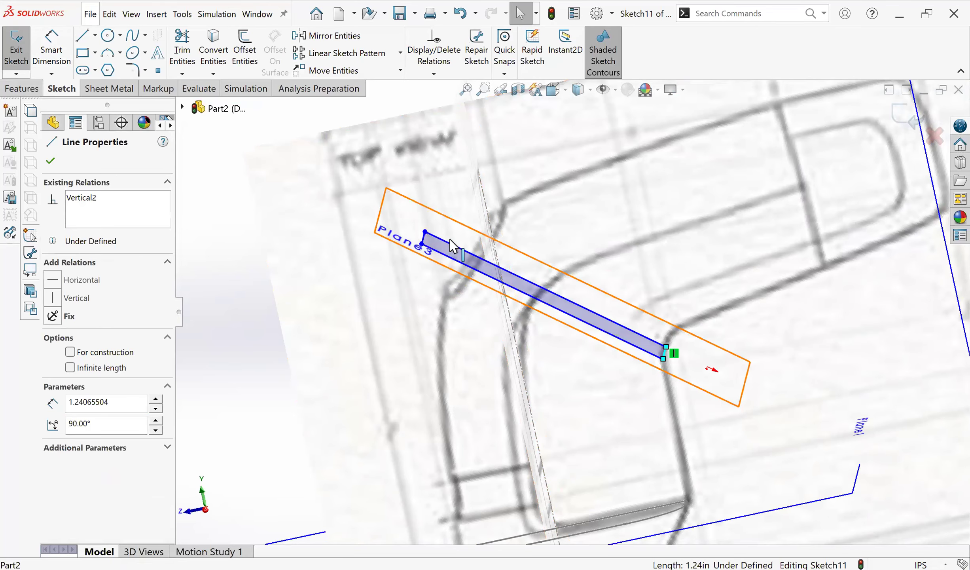
{"action": "middle_click_drag", "start_coordinate": [517, 287], "coordinate": [515, 290]}
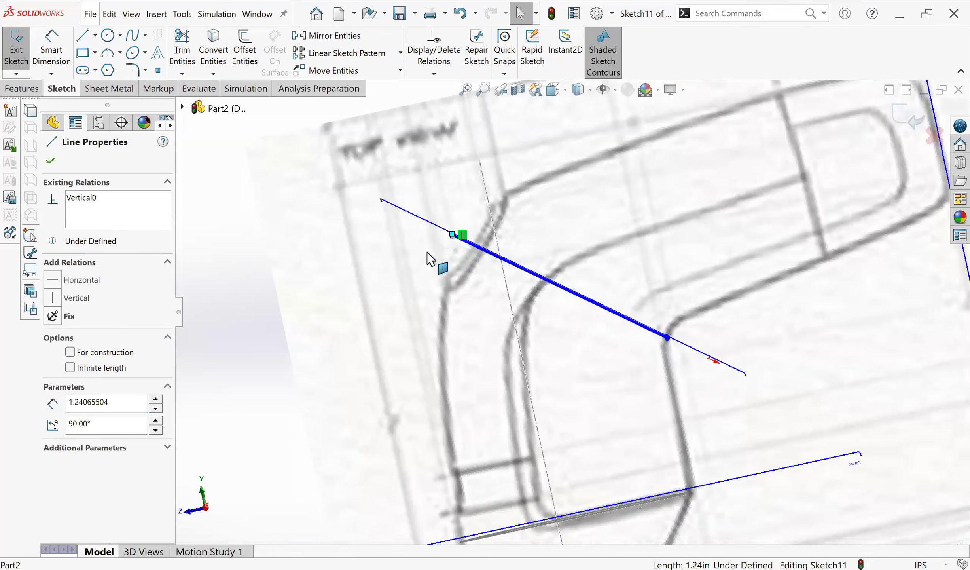
{"action": "middle_click_drag", "start_coordinate": [419, 290], "coordinate": [444, 304]}
{"action": "key", "text": "ctrl+4"}
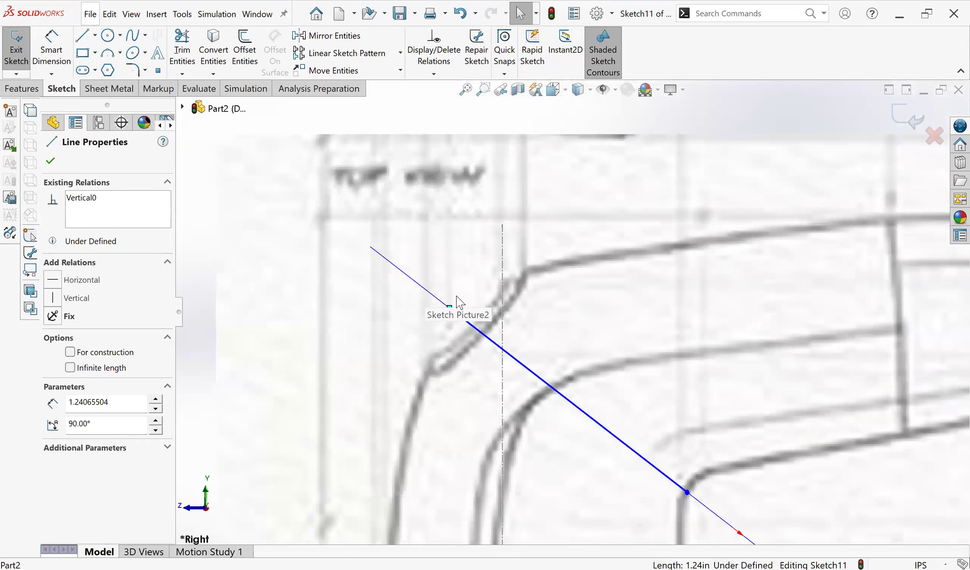
{"action": "middle_click_drag", "start_coordinate": [452, 308], "coordinate": [439, 318]}
{"action": "middle_click_drag", "start_coordinate": [546, 321], "coordinate": [566, 330]}
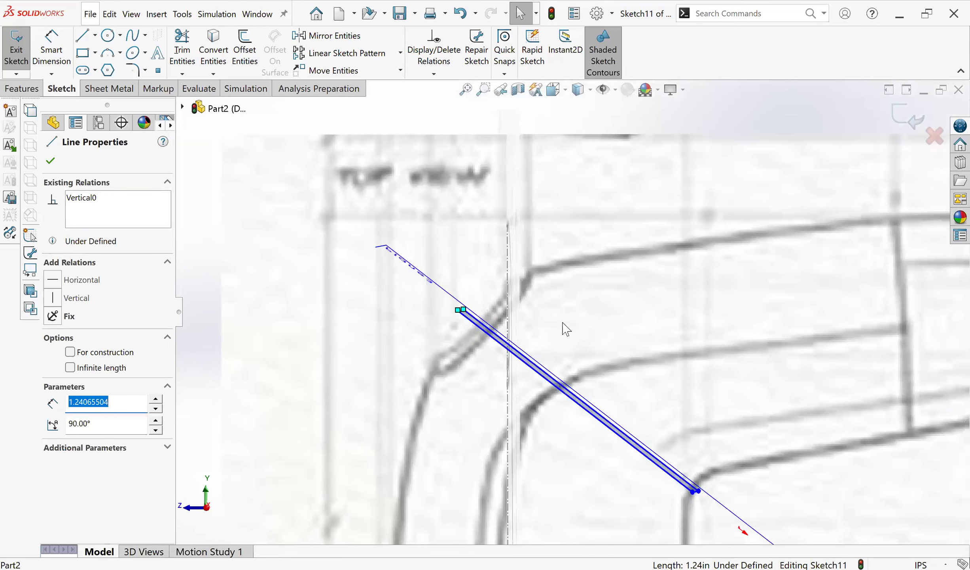
Step: Move the Plane3 rectangle's outer long edge to the body's side in the front-view picture, making it about 0.94 in wide
{"action": "key", "text": "f"}
{"action": "mouse_move", "coordinate": [552, 407]}
{"action": "middle_mouse_down"}
{"action": "mouse_move", "coordinate": [702, 374]}
{"action": "mouse_move", "coordinate": [698, 314]}
{"action": "mouse_move", "coordinate": [657, 363]}
{"action": "mouse_move", "coordinate": [662, 396]}
{"action": "mouse_move", "coordinate": [676, 385]}
{"action": "middle_mouse_up"}
{"action": "middle_click_drag", "start_coordinate": [667, 307], "coordinate": [638, 262]}
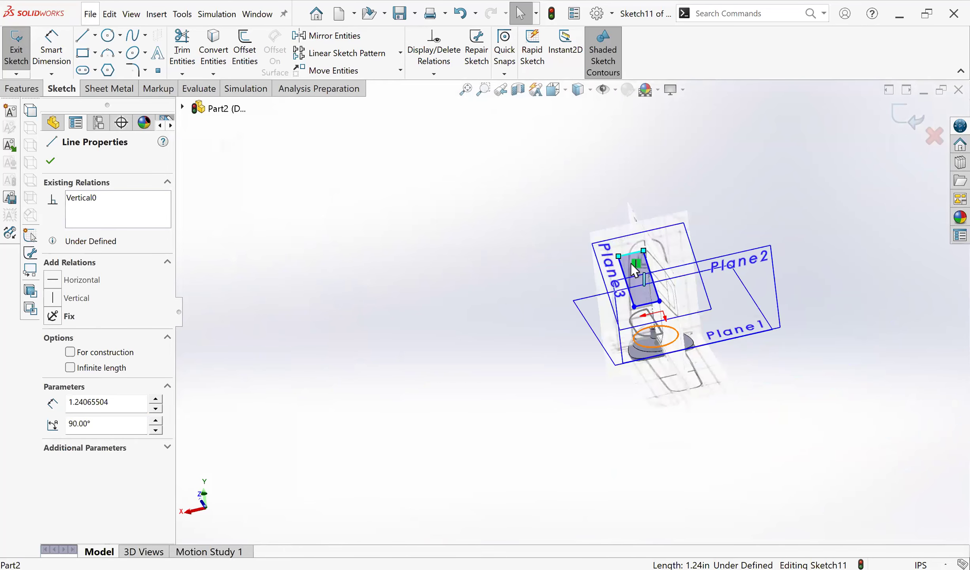
{"action": "scroll", "coordinate": [631, 263], "scroll_direction": "down", "scroll_amount": 3}
{"action": "scroll", "coordinate": [605, 273], "scroll_direction": "down", "scroll_amount": 3}
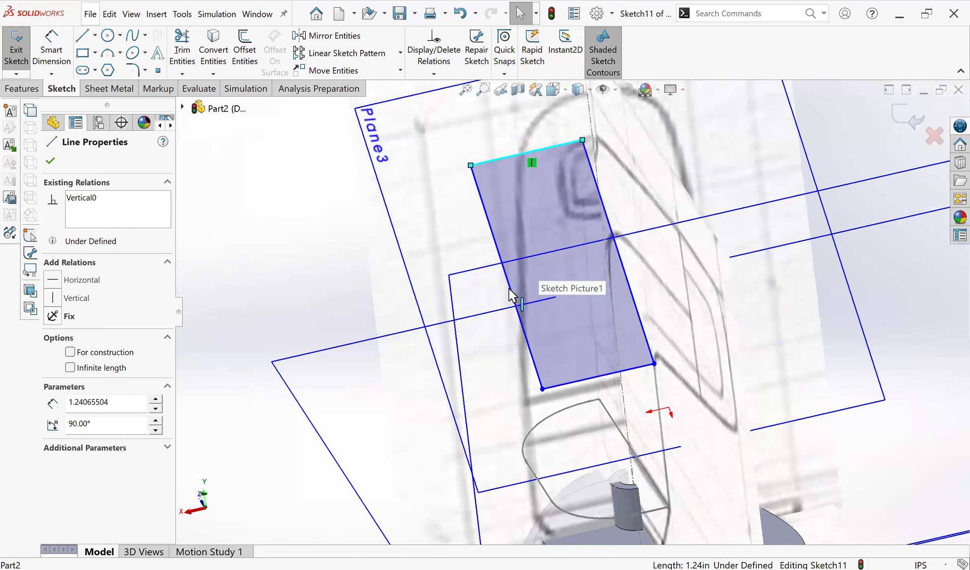
{"action": "left_click", "coordinate": [532, 288]}
{"action": "middle_click_drag", "start_coordinate": [532, 288], "coordinate": [554, 271]}
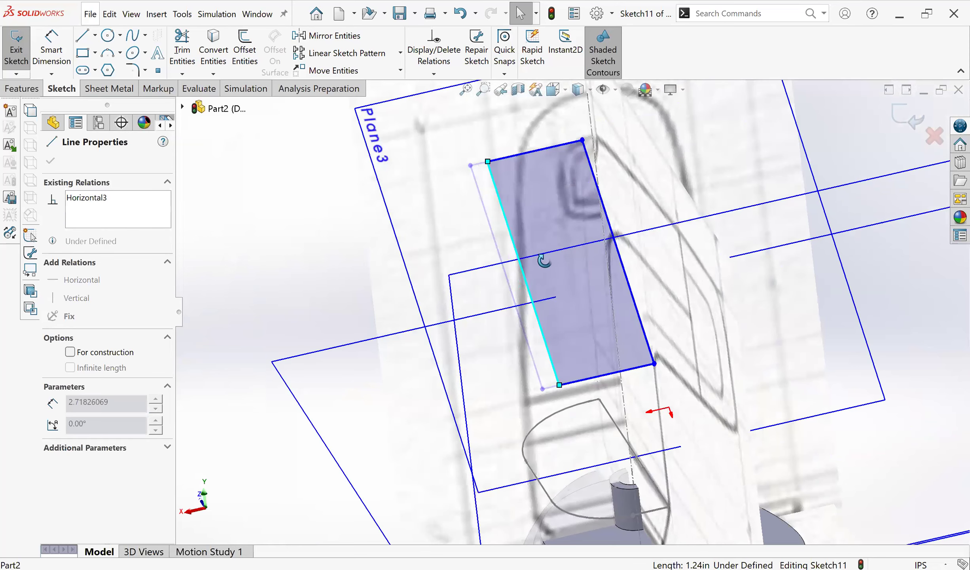
{"action": "mouse_move", "coordinate": [639, 379]}
{"action": "middle_mouse_down"}
{"action": "mouse_move", "coordinate": [618, 357]}
{"action": "mouse_move", "coordinate": [635, 442]}
{"action": "mouse_move", "coordinate": [651, 417]}
{"action": "mouse_move", "coordinate": [638, 423]}
{"action": "mouse_move", "coordinate": [643, 394]}
{"action": "middle_mouse_up"}
{"action": "scroll", "coordinate": [636, 441], "scroll_direction": "up", "scroll_amount": 3}
{"action": "scroll", "coordinate": [675, 315], "scroll_direction": "up", "scroll_amount": 3}
{"action": "scroll", "coordinate": [567, 308], "scroll_direction": "down", "scroll_amount": 5}
{"action": "mouse_move", "coordinate": [567, 308]}
{"action": "middle_mouse_down"}
{"action": "mouse_move", "coordinate": [553, 184]}
{"action": "mouse_move", "coordinate": [560, 268]}
{"action": "middle_mouse_up"}
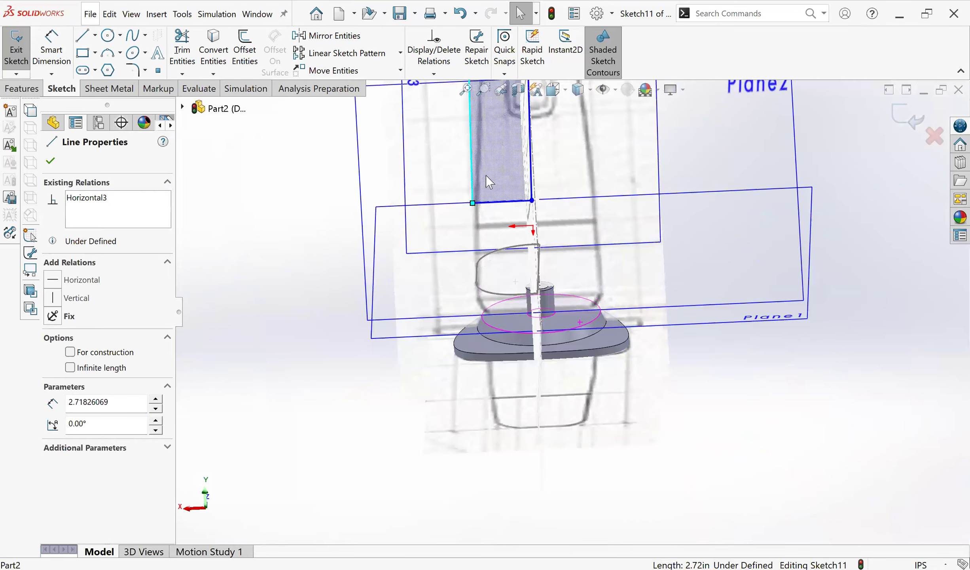
{"action": "middle_click_drag", "start_coordinate": [489, 182], "coordinate": [480, 191]}
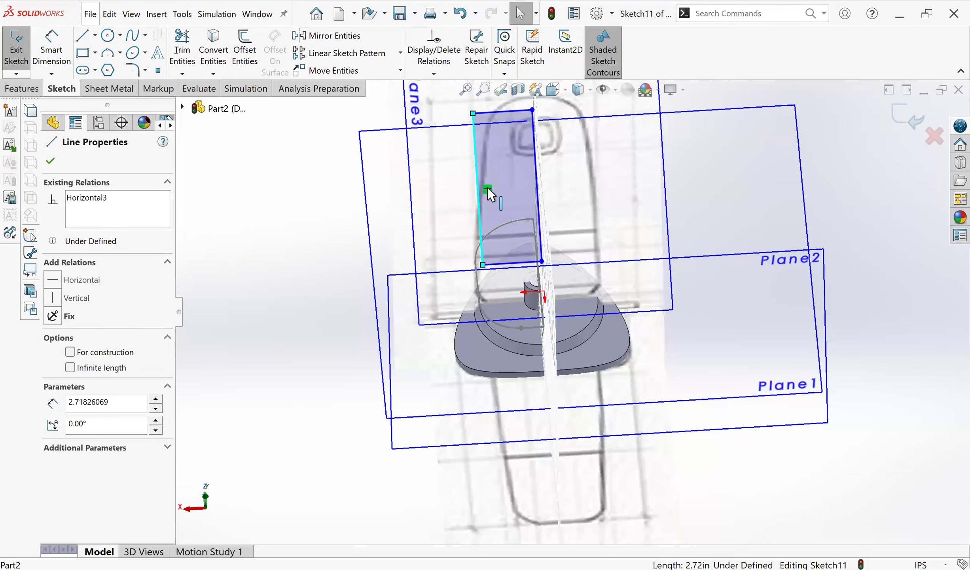
{"action": "left_click_drag", "start_coordinate": [482, 189], "coordinate": [592, 163]}
{"action": "scroll", "coordinate": [566, 272], "scroll_direction": "up", "scroll_amount": 3}
{"action": "middle_click_drag", "start_coordinate": [566, 270], "coordinate": [558, 313]}
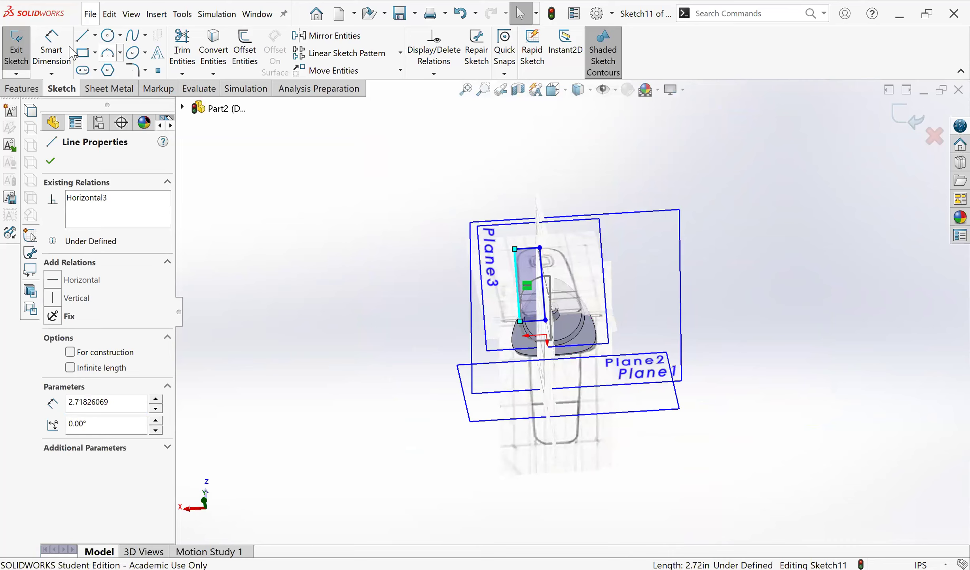
Step: Dimension the Plane3 rectangle's short edge and set its width to 1.00 in
{"action": "left_click", "coordinate": [50, 45]}
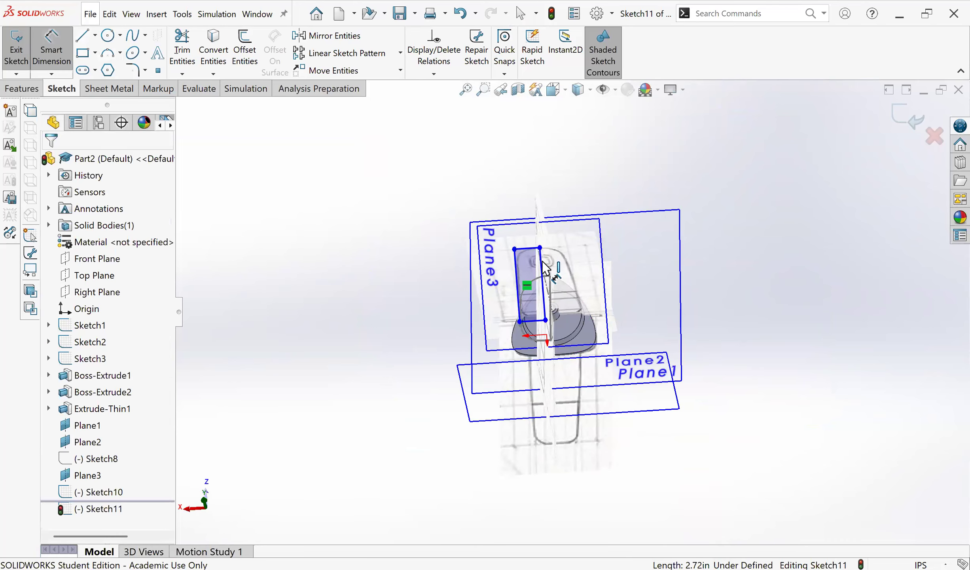
{"action": "scroll", "coordinate": [494, 192], "scroll_direction": "down", "scroll_amount": 4}
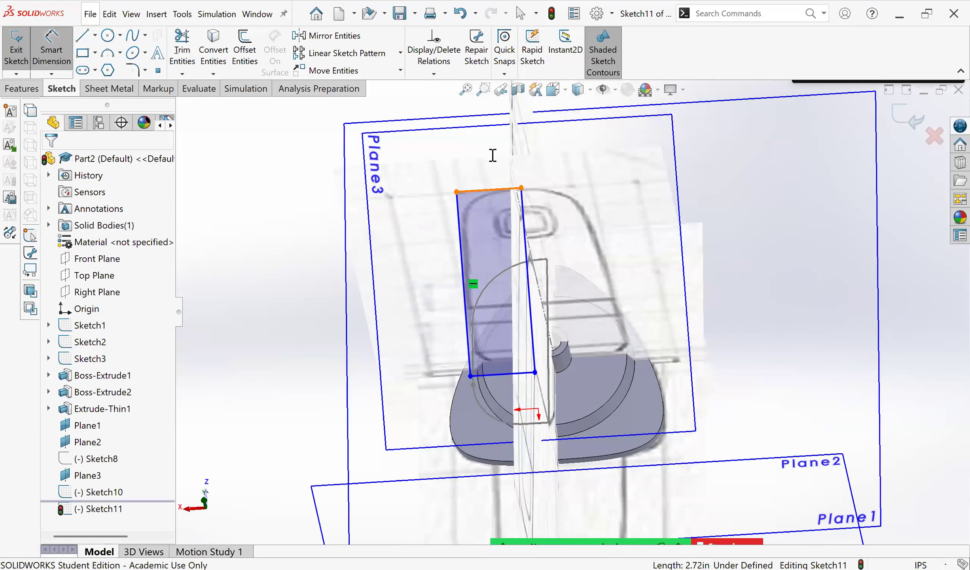
{"action": "left_click", "coordinate": [493, 153]}
{"action": "left_click", "coordinate": [493, 154]}
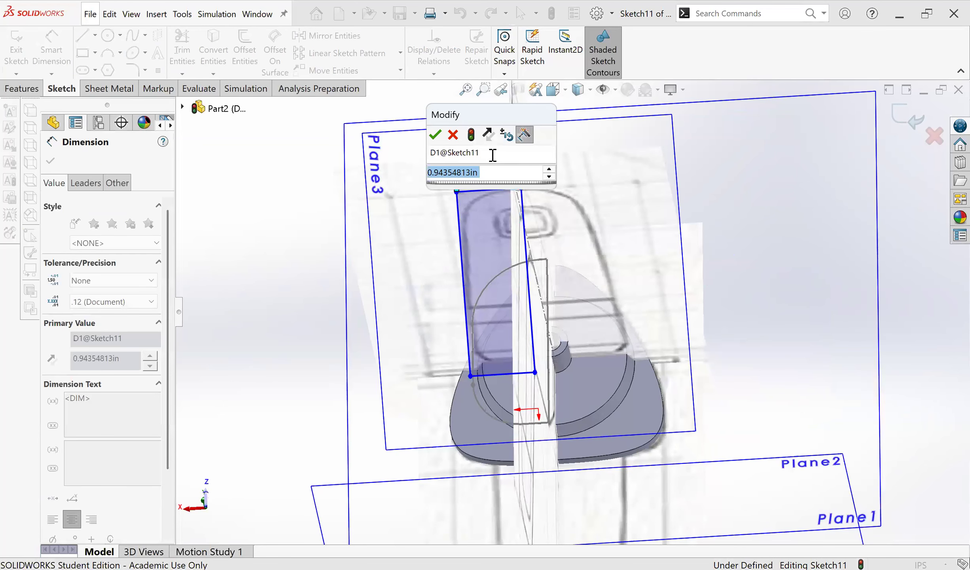
{"action": "type", "text": "."}
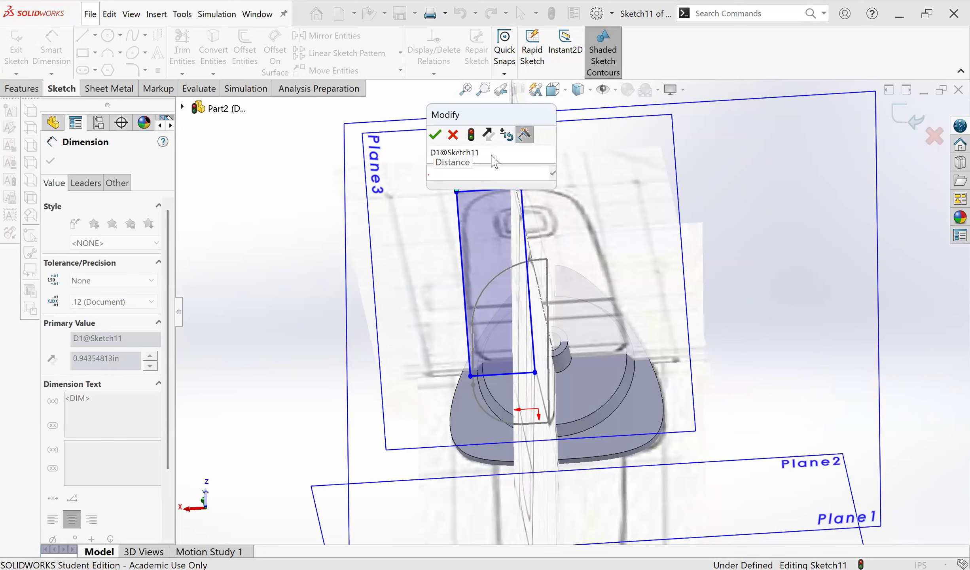
{"action": "type", "text": "1"}
{"action": "key", "text": "Return"}
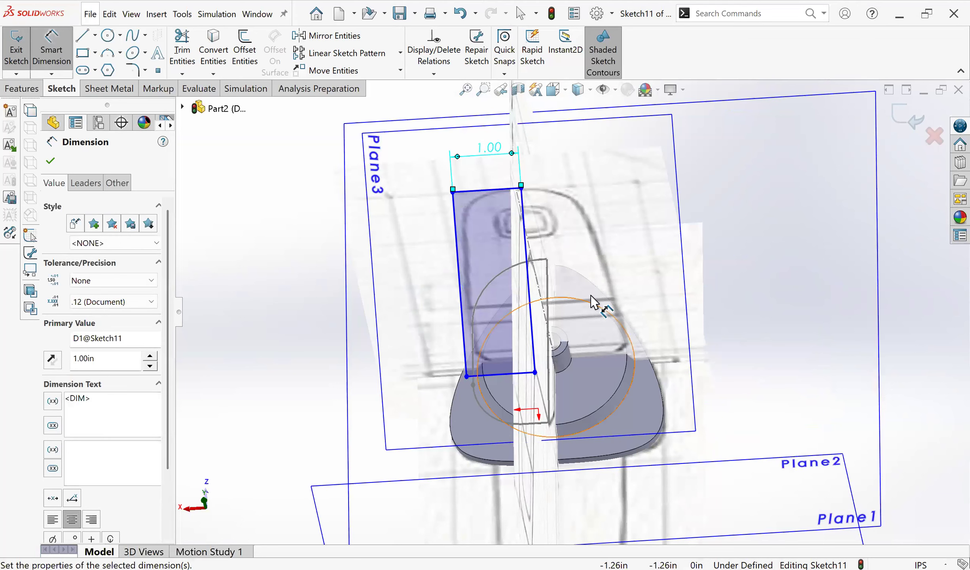
Step: Dimension the Plane3 rectangle's long edge and set its length to 2.7 in
{"action": "middle_click_drag", "start_coordinate": [585, 295], "coordinate": [580, 297]}
{"action": "left_click", "coordinate": [578, 297]}
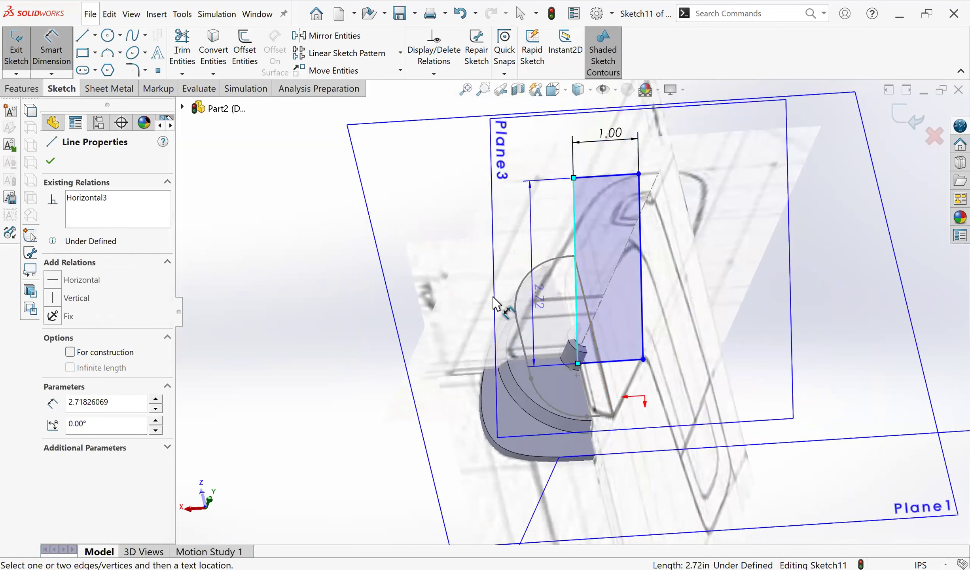
{"action": "left_click", "coordinate": [641, 364]}
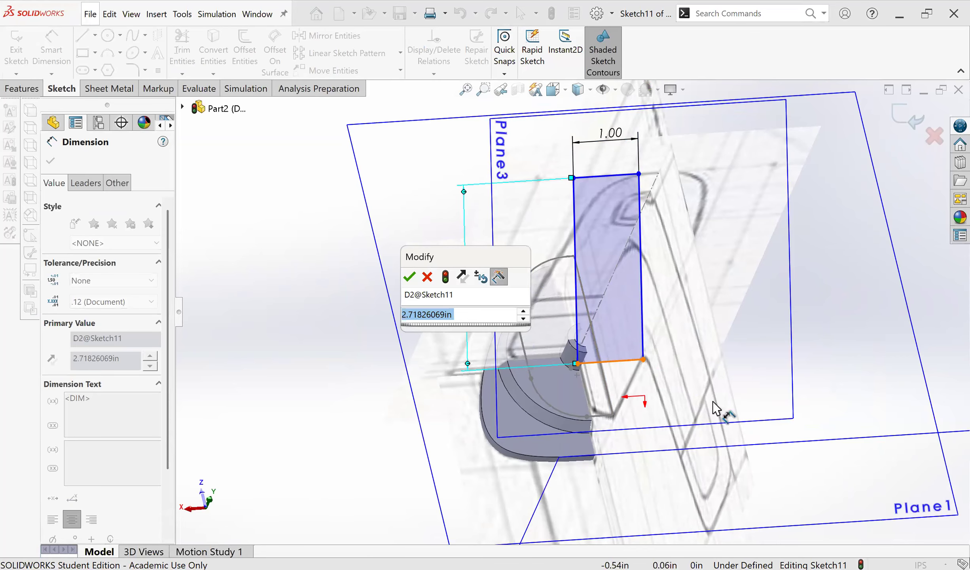
{"action": "type", "text": "2.7"}
{"action": "key", "text": "Return"}
Step: Draw a construction line about 0.55 in long from the rectangle's nearest inner corner to the origin and make it horizontal
{"action": "scroll", "coordinate": [675, 320], "scroll_direction": "up", "scroll_amount": 5}
{"action": "middle_click_drag", "start_coordinate": [675, 320], "coordinate": [685, 382]}
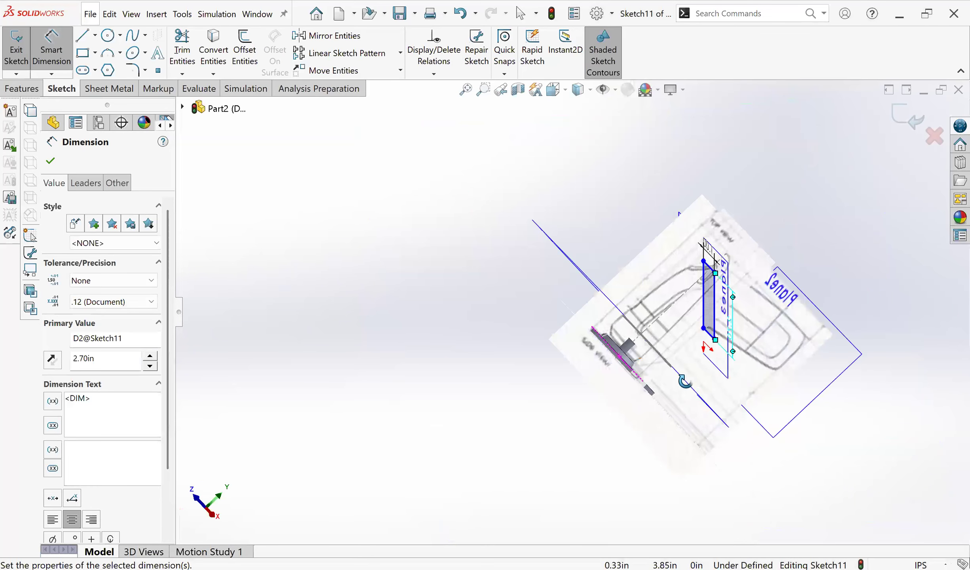
{"action": "middle_click_drag", "start_coordinate": [606, 310], "coordinate": [599, 331]}
{"action": "scroll", "coordinate": [796, 445], "scroll_direction": "down", "scroll_amount": 4}
{"action": "scroll", "coordinate": [752, 418], "scroll_direction": "down", "scroll_amount": 1}
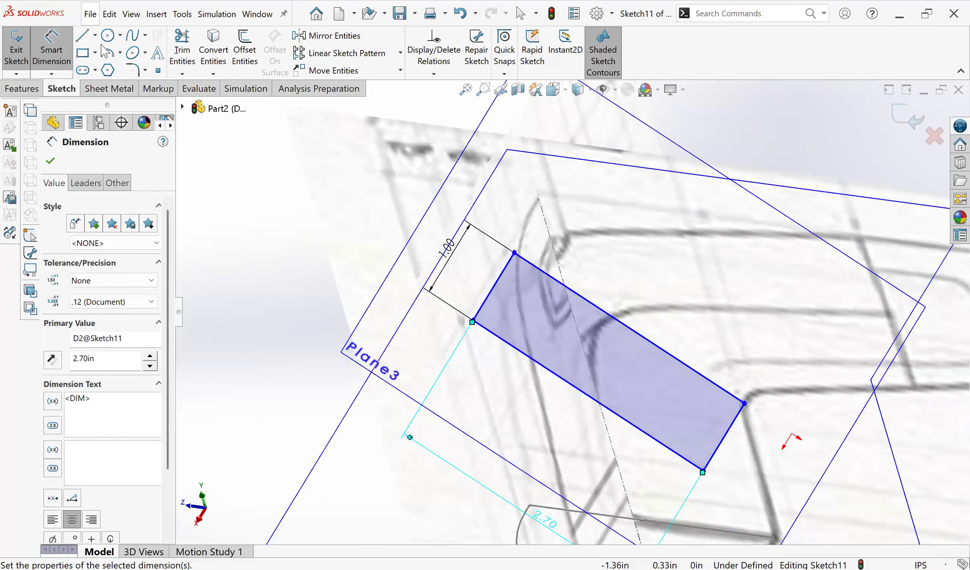
{"action": "key", "text": "Escape"}
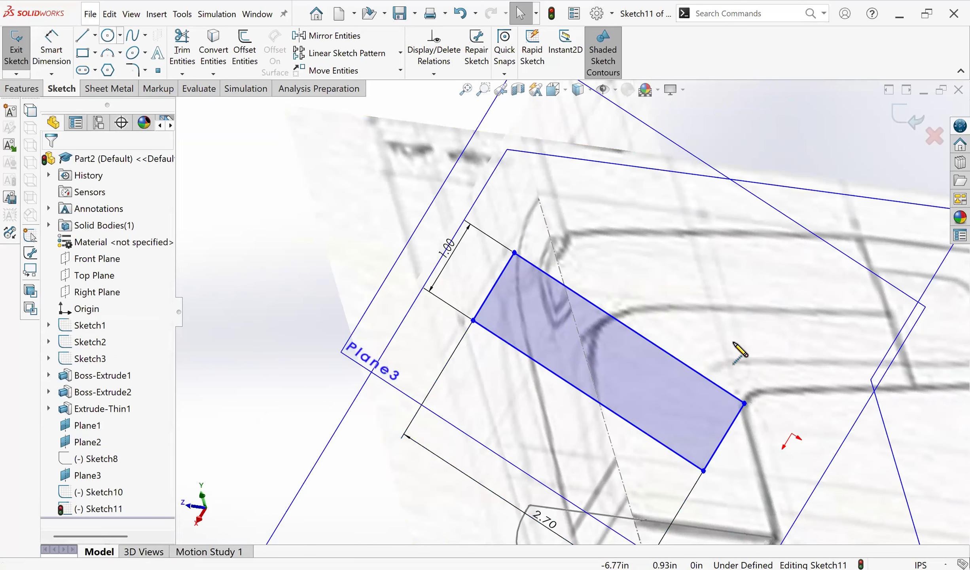
{"action": "key", "text": "l"}
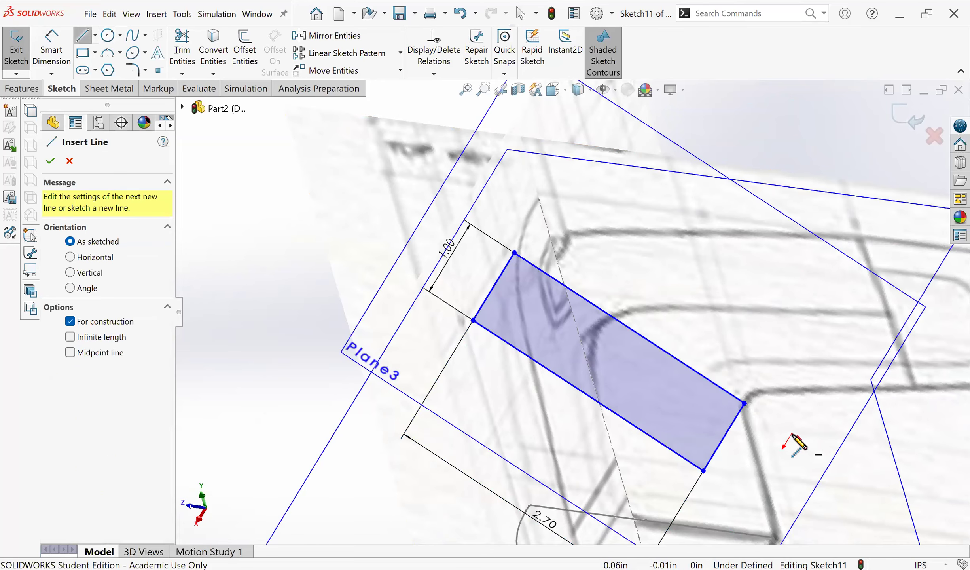
{"action": "left_click", "coordinate": [744, 403]}
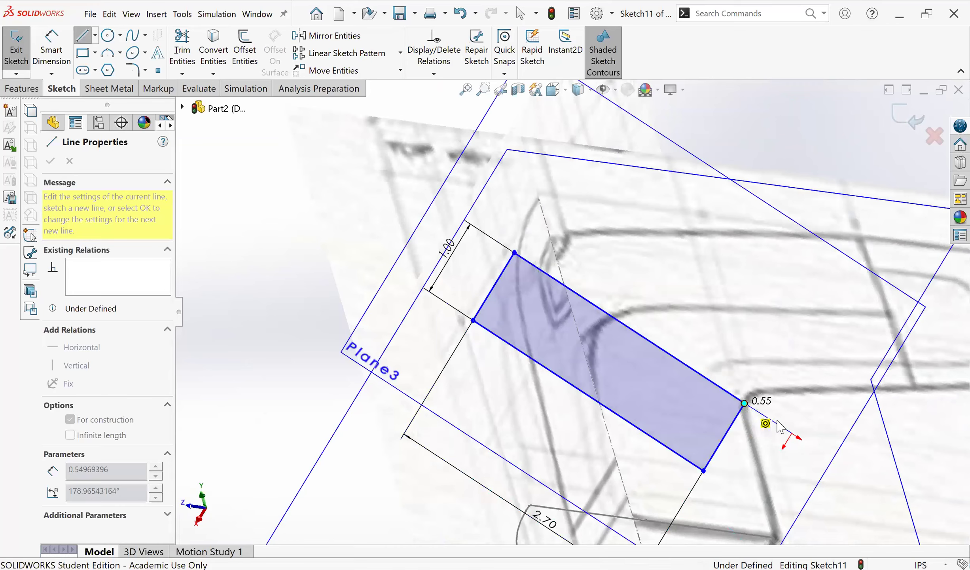
{"action": "left_click", "coordinate": [791, 433]}
{"action": "key", "text": "Escape"}
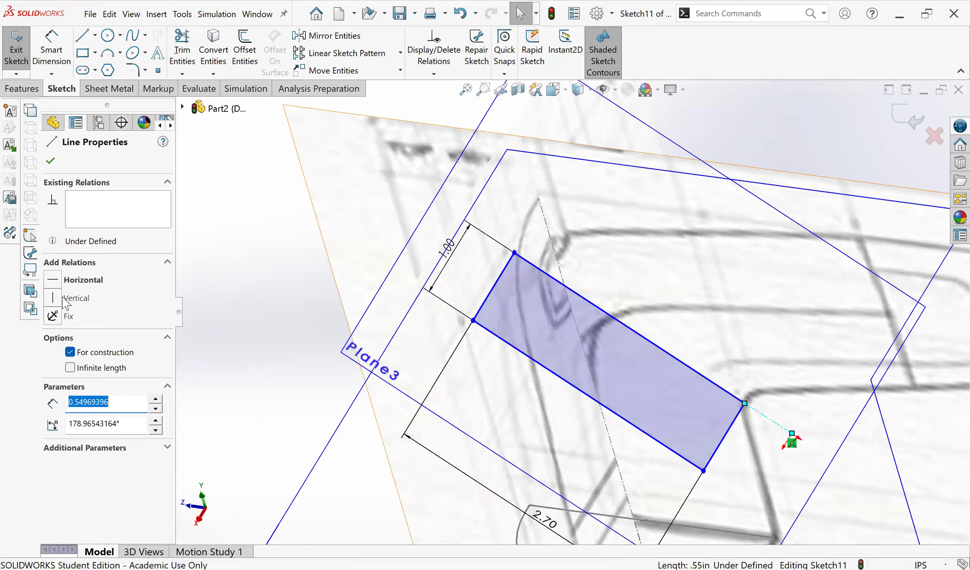
{"action": "left_click", "coordinate": [51, 298]}
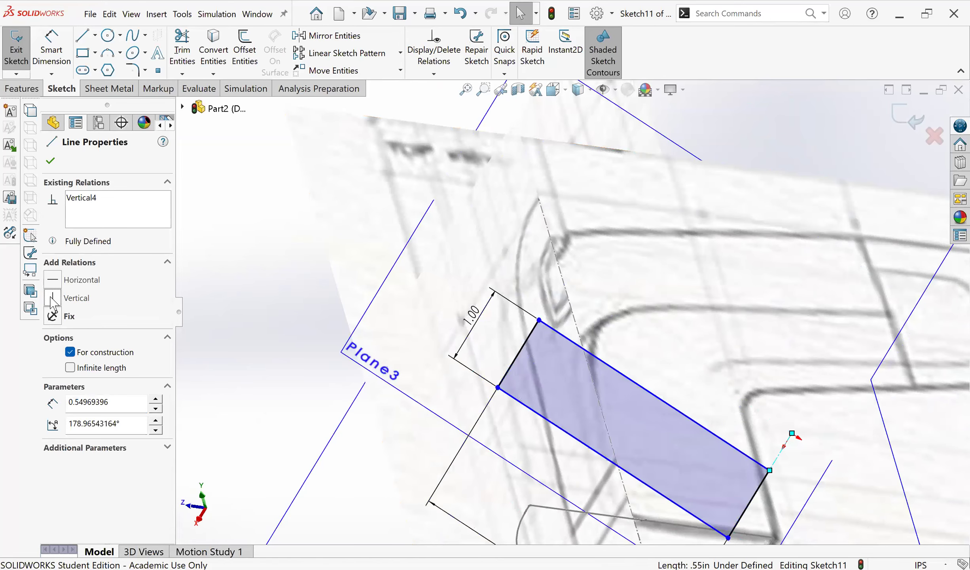
{"action": "key", "text": "ctrl+z"}
{"action": "left_click", "coordinate": [52, 280]}
Step: Fillet the Plane3 rectangle's outer corner farthest from the origin with a 0.95 in radius
{"action": "mouse_move", "coordinate": [446, 347]}
{"action": "middle_mouse_down"}
{"action": "mouse_move", "coordinate": [478, 373]}
{"action": "mouse_move", "coordinate": [511, 296]}
{"action": "mouse_move", "coordinate": [559, 289]}
{"action": "mouse_move", "coordinate": [515, 288]}
{"action": "mouse_move", "coordinate": [482, 336]}
{"action": "middle_mouse_up"}
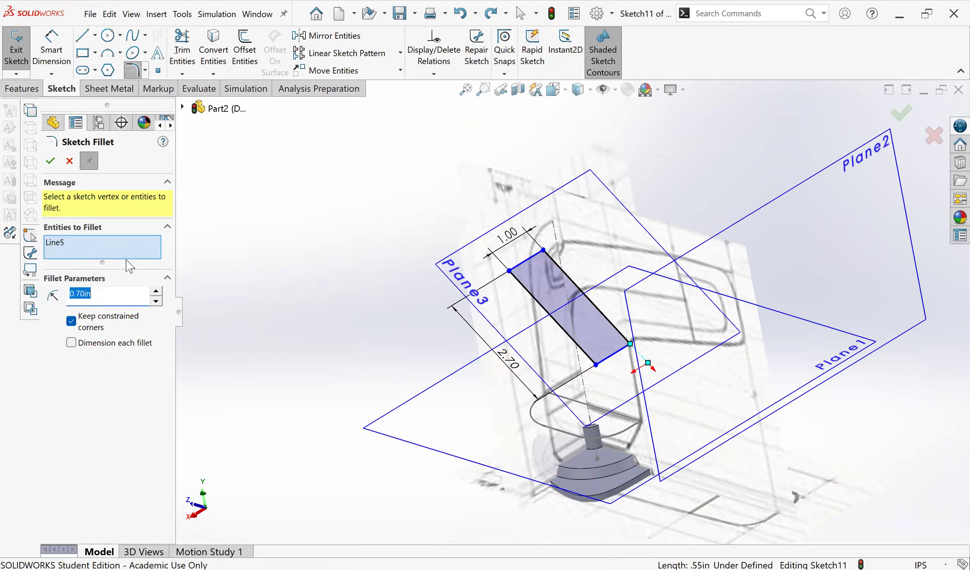
{"action": "right_click", "coordinate": [75, 251]}
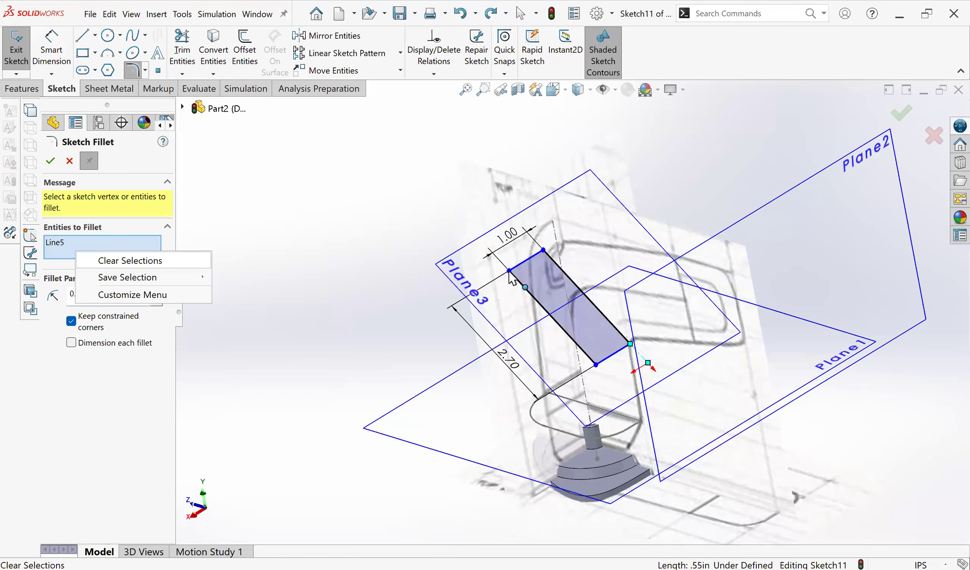
{"action": "left_click", "coordinate": [510, 273]}
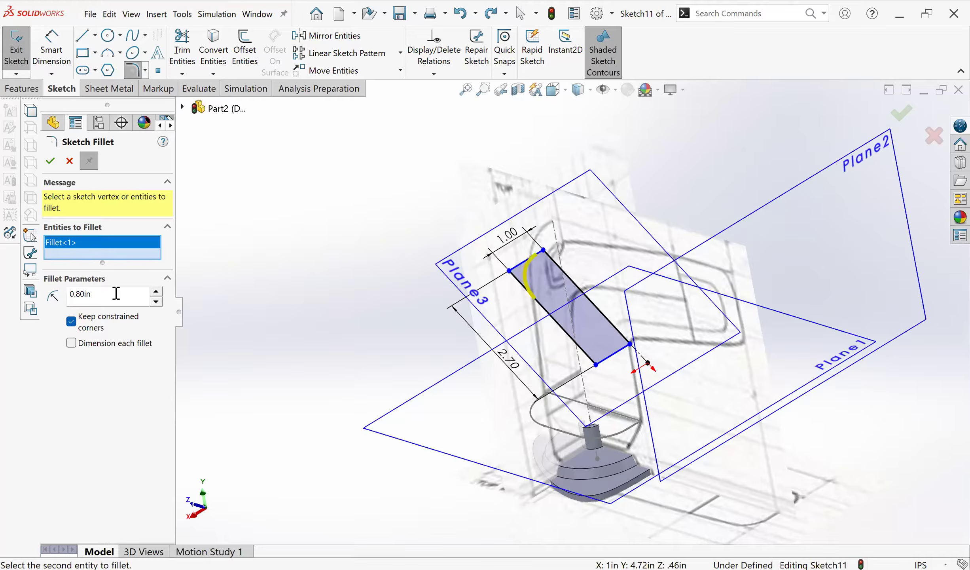
{"action": "left_click", "coordinate": [159, 294]}
{"action": "left_click", "coordinate": [81, 294]}
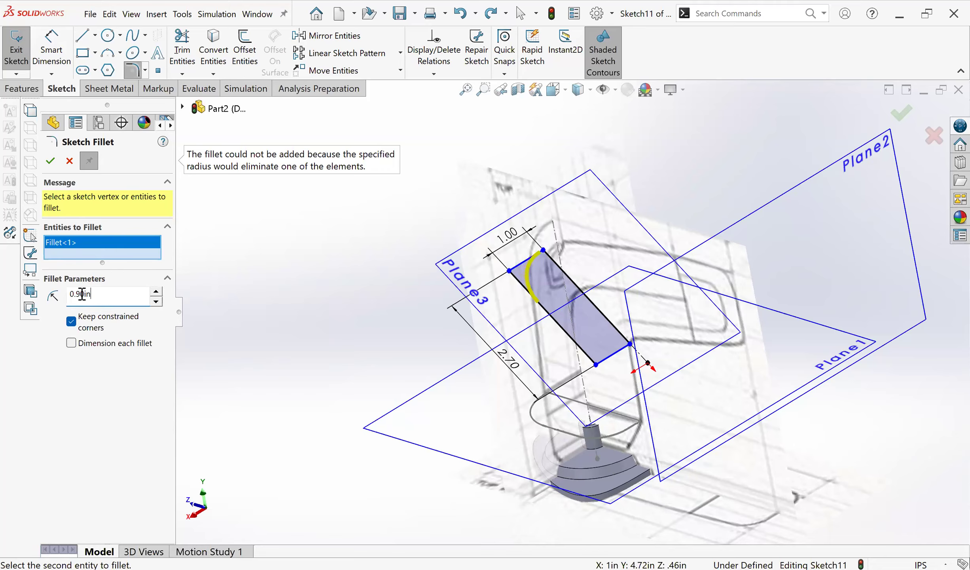
{"action": "left_click_drag", "start_coordinate": [121, 297], "coordinate": [130, 298]}
{"action": "key", "text": "Return"}
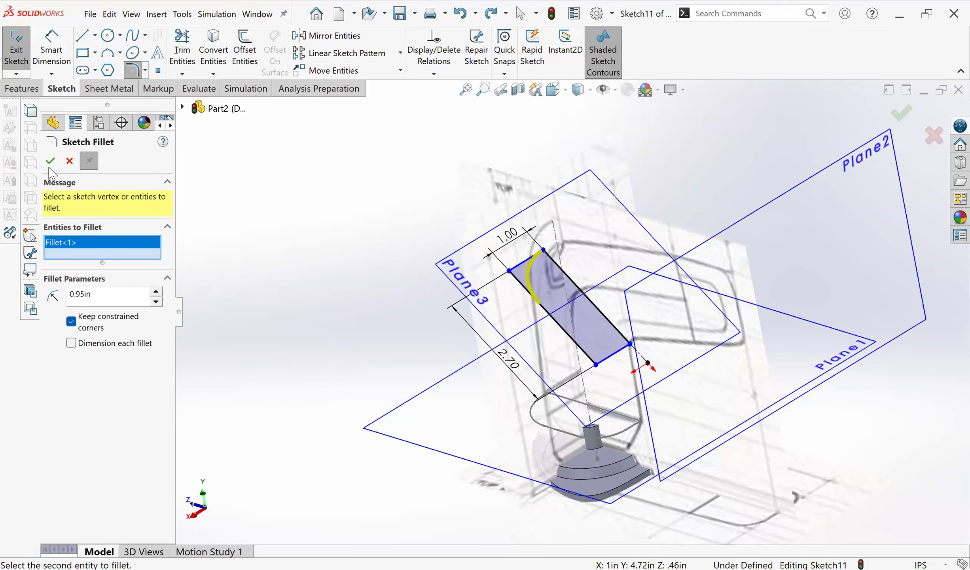
Step: Fillet the Plane3 profile's other outer corner, on the short edge nearest the origin, with a 0.60 in radius
{"action": "middle_click_drag", "start_coordinate": [607, 363], "coordinate": [581, 407]}
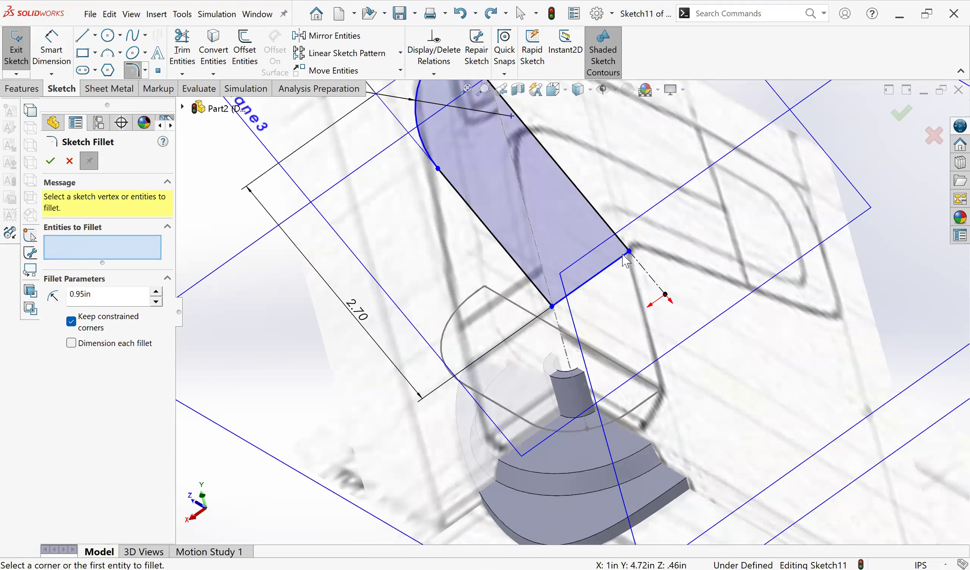
{"action": "left_click", "coordinate": [548, 308]}
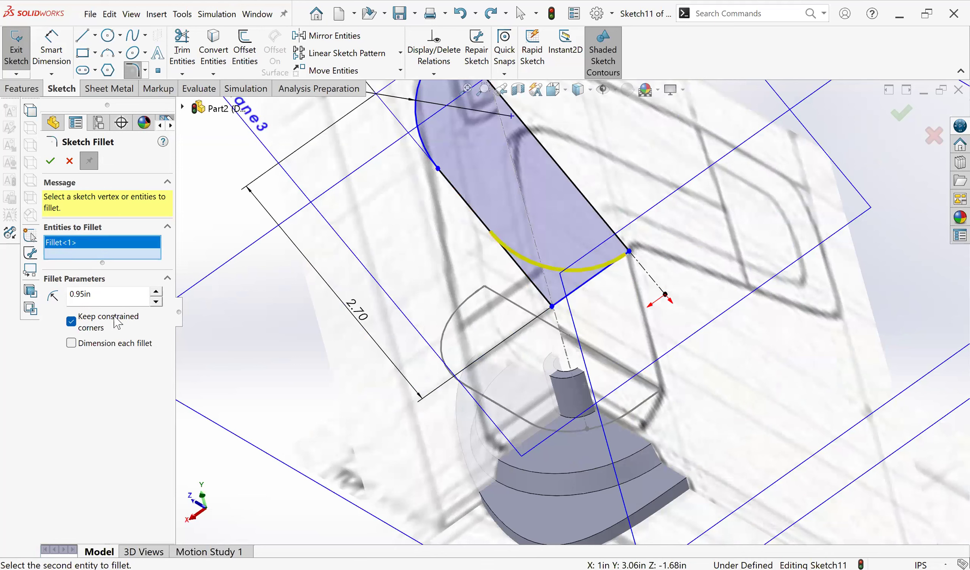
{"action": "left_click", "coordinate": [156, 302]}
{"action": "left_click", "coordinate": [156, 302]}
{"action": "left_click", "coordinate": [157, 302]}
{"action": "left_click", "coordinate": [157, 302]}
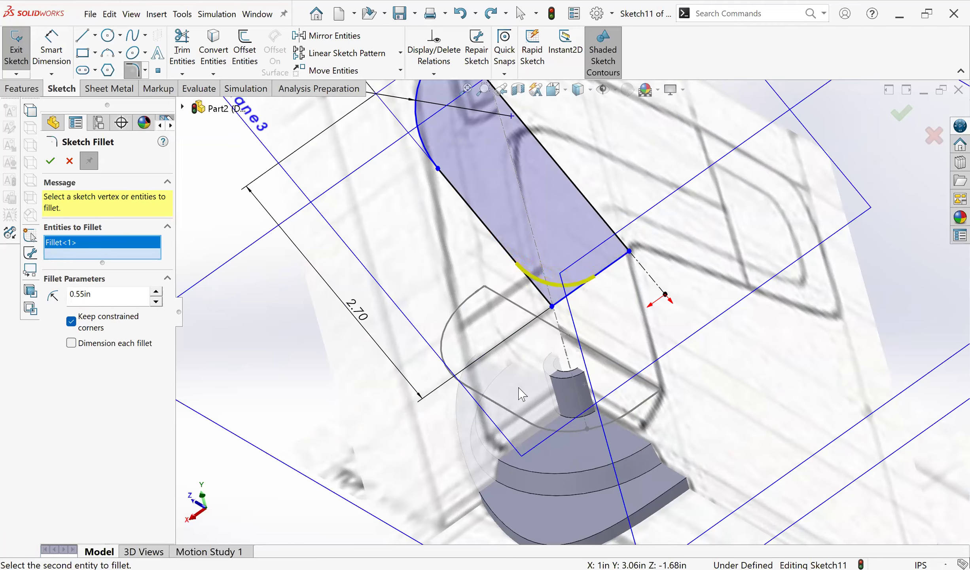
{"action": "scroll", "coordinate": [186, 295], "scroll_direction": "up", "scroll_amount": 3}
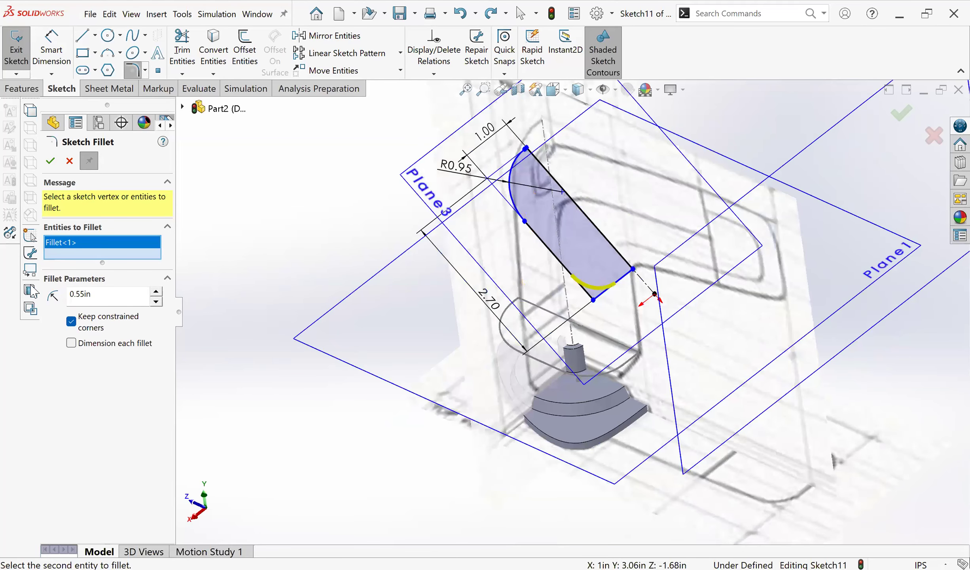
{"action": "left_click", "coordinate": [156, 291]}
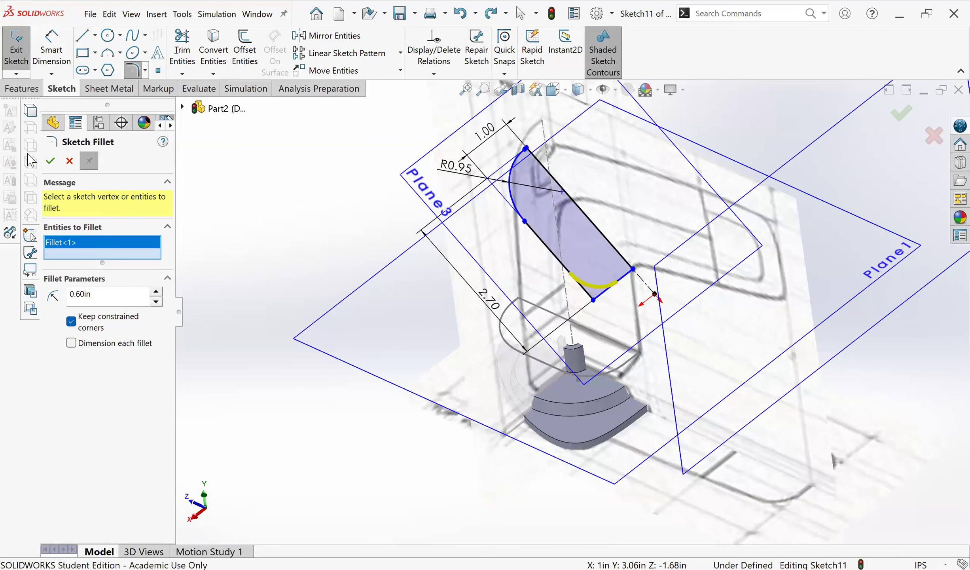
{"action": "key", "text": "Return"}
{"action": "scroll", "coordinate": [573, 289], "scroll_direction": "up", "scroll_amount": 2}
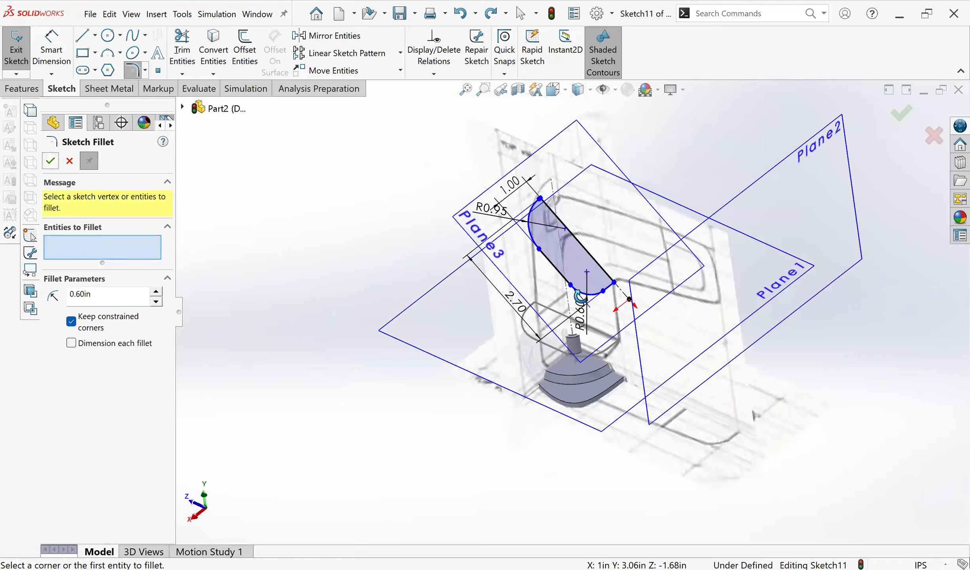
{"action": "middle_click_drag", "start_coordinate": [759, 165], "coordinate": [846, 140]}
{"action": "scroll", "coordinate": [867, 124], "scroll_direction": "up", "scroll_amount": 2}
{"action": "scroll", "coordinate": [890, 110], "scroll_direction": "down", "scroll_amount": 3}
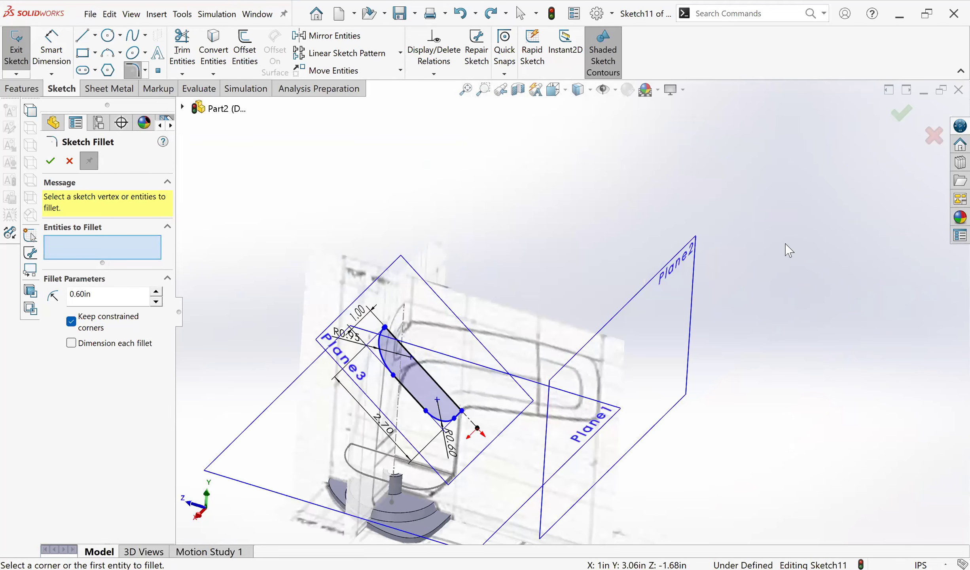
Step: Finish the current sketch and start a new sketch on Plane2
{"action": "key", "text": "Escape"}
{"action": "scroll", "coordinate": [576, 340], "scroll_direction": "up", "scroll_amount": 4}
{"action": "mouse_move", "coordinate": [577, 340]}
{"action": "middle_mouse_down"}
{"action": "mouse_move", "coordinate": [624, 362]}
{"action": "mouse_move", "coordinate": [644, 344]}
{"action": "mouse_move", "coordinate": [638, 350]}
{"action": "middle_mouse_up"}
{"action": "left_click", "coordinate": [639, 352]}
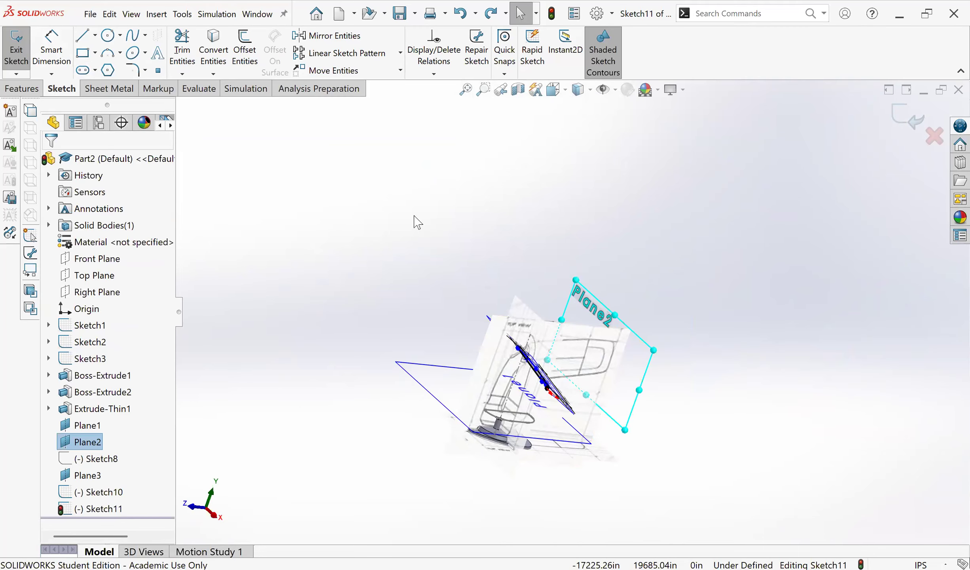
{"action": "left_click", "coordinate": [16, 51]}
{"action": "left_click", "coordinate": [562, 308]}
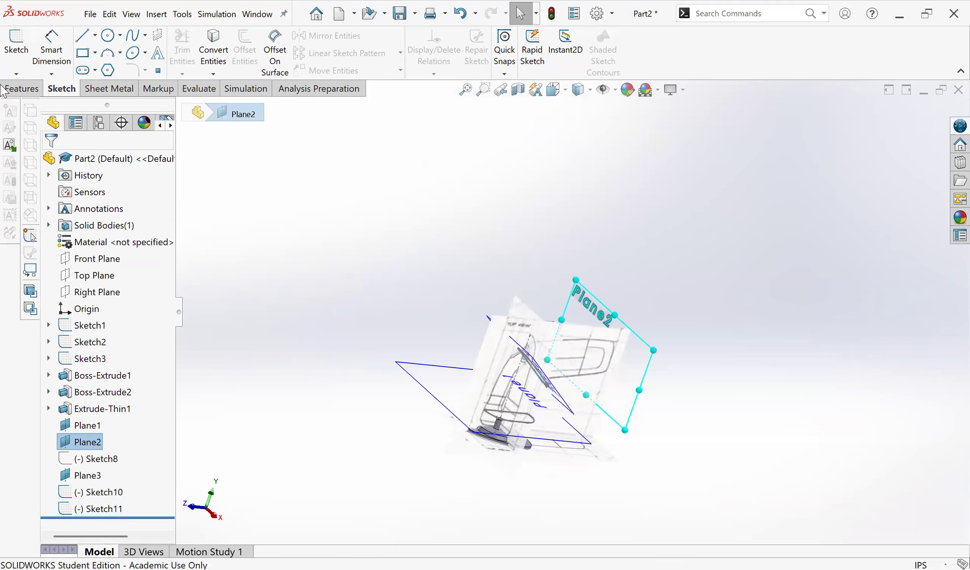
{"action": "left_click", "coordinate": [8, 89]}
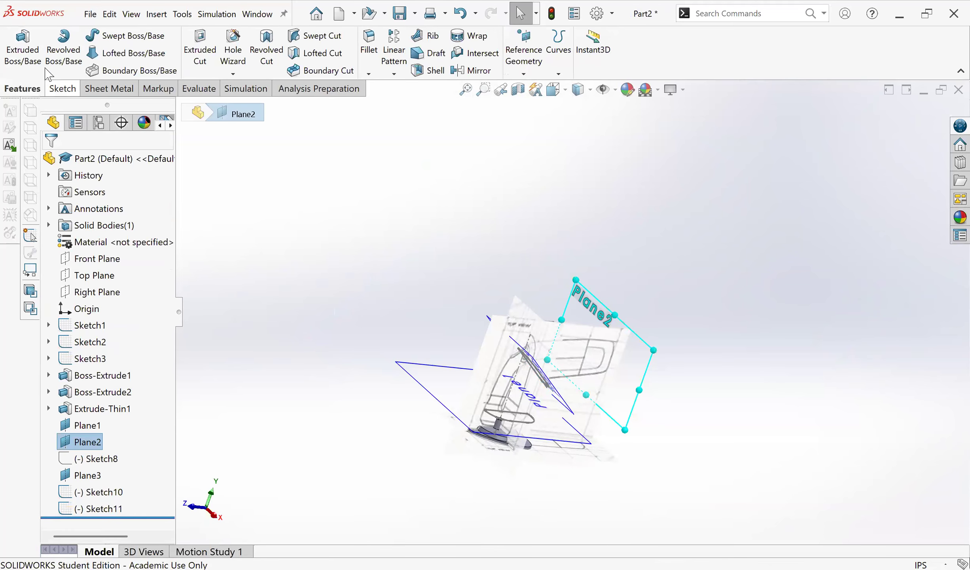
{"action": "left_click", "coordinate": [25, 53]}
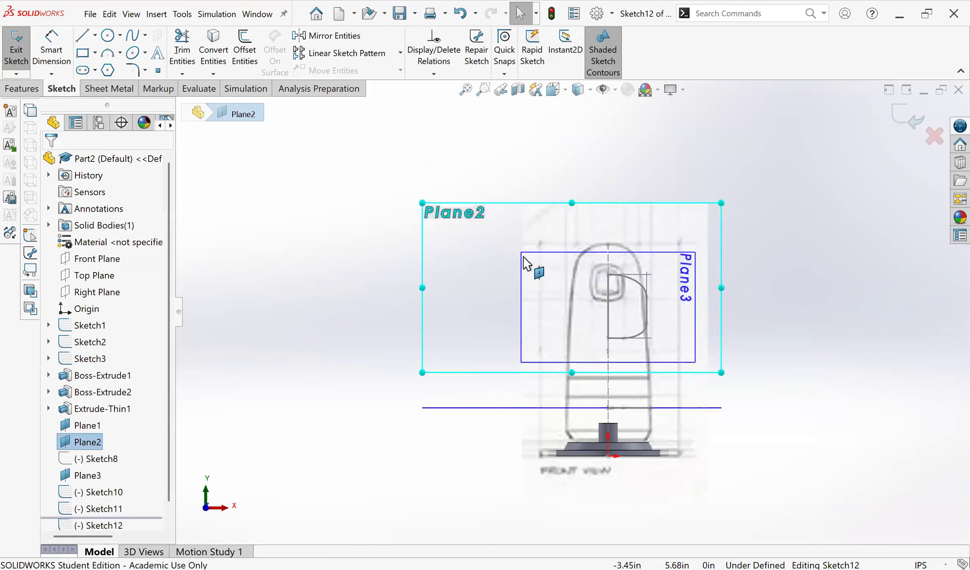
Step: Sketch a corner rectangle about 1.78 in tall, starting on the body's vertical centerline near the top of the front-view picture
{"action": "left_click", "coordinate": [83, 53]}
{"action": "left_click", "coordinate": [608, 235]}
{"action": "left_click", "coordinate": [658, 303]}
{"action": "mouse_move", "coordinate": [630, 266]}
{"action": "middle_mouse_down"}
{"action": "mouse_move", "coordinate": [477, 302]}
{"action": "mouse_move", "coordinate": [481, 312]}
{"action": "mouse_move", "coordinate": [507, 313]}
{"action": "middle_mouse_up"}
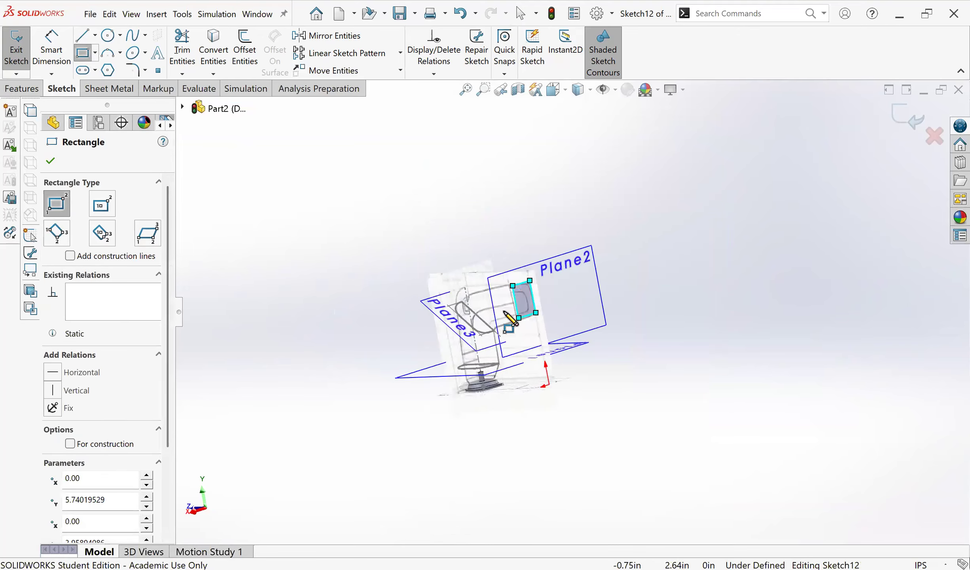
{"action": "scroll", "coordinate": [526, 312], "scroll_direction": "down", "scroll_amount": 4}
{"action": "middle_click_drag", "start_coordinate": [564, 330], "coordinate": [549, 290]}
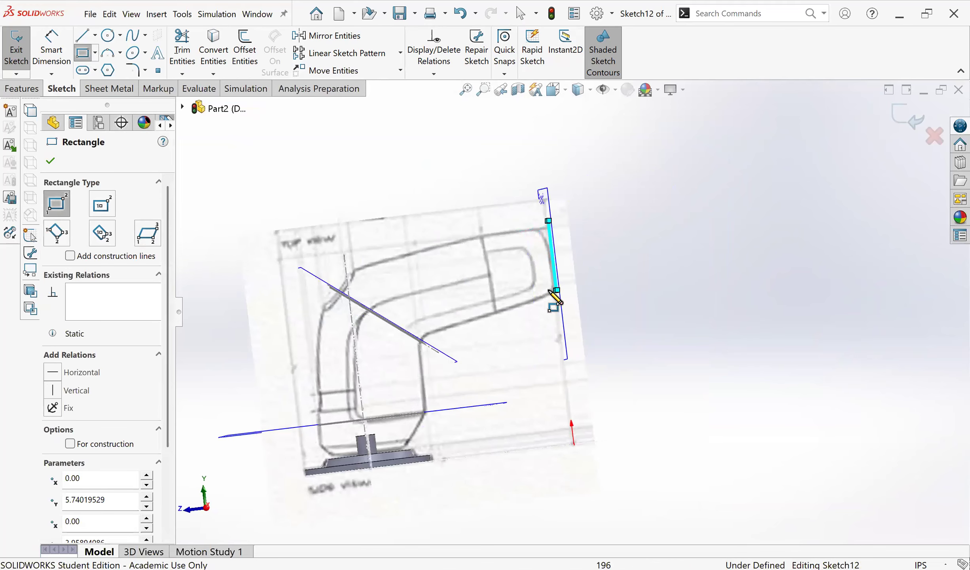
{"action": "scroll", "coordinate": [551, 301], "scroll_direction": "down", "scroll_amount": 4}
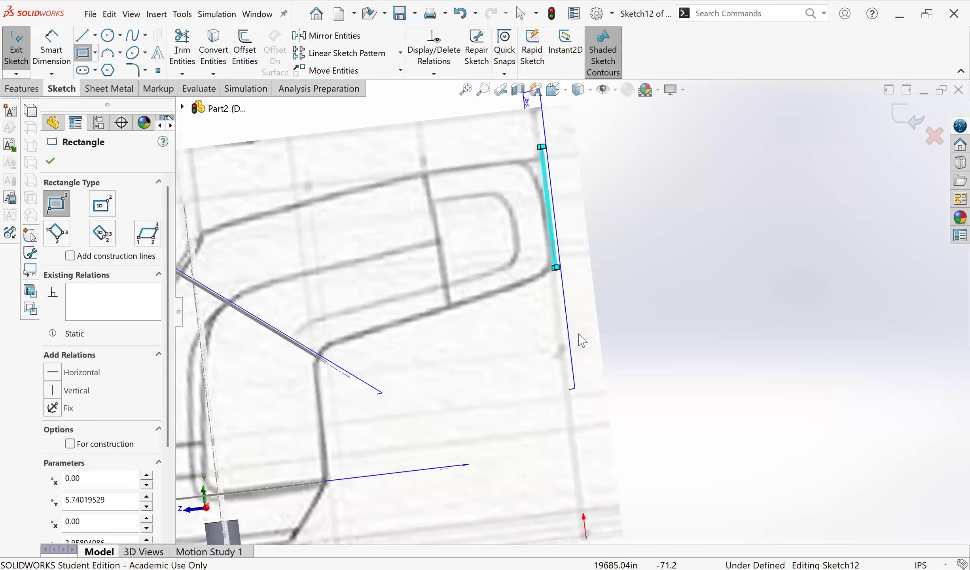
{"action": "key", "text": "space"}
{"action": "key", "text": "Escape"}
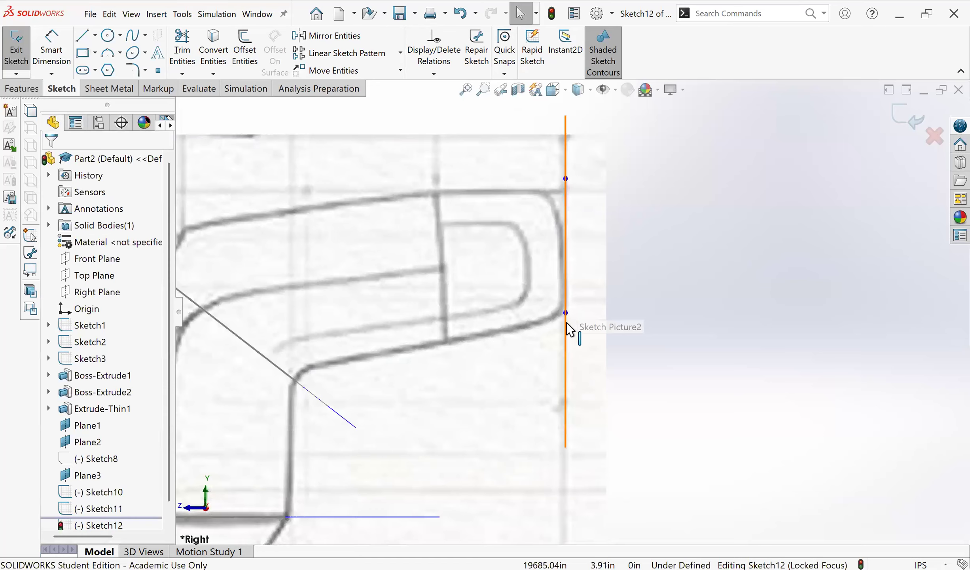
Step: Move the rectangle's lower and upper edges to match the front end of the body in the side-view picture, about 1.7 in tall
{"action": "left_click", "coordinate": [566, 322]}
{"action": "middle_click_drag", "start_coordinate": [591, 329], "coordinate": [597, 328]}
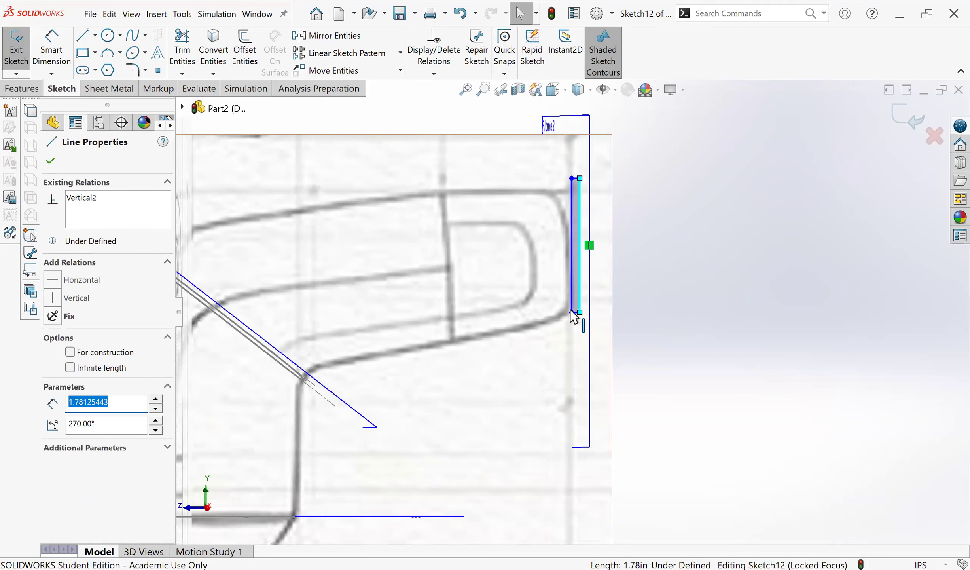
{"action": "left_click", "coordinate": [572, 311]}
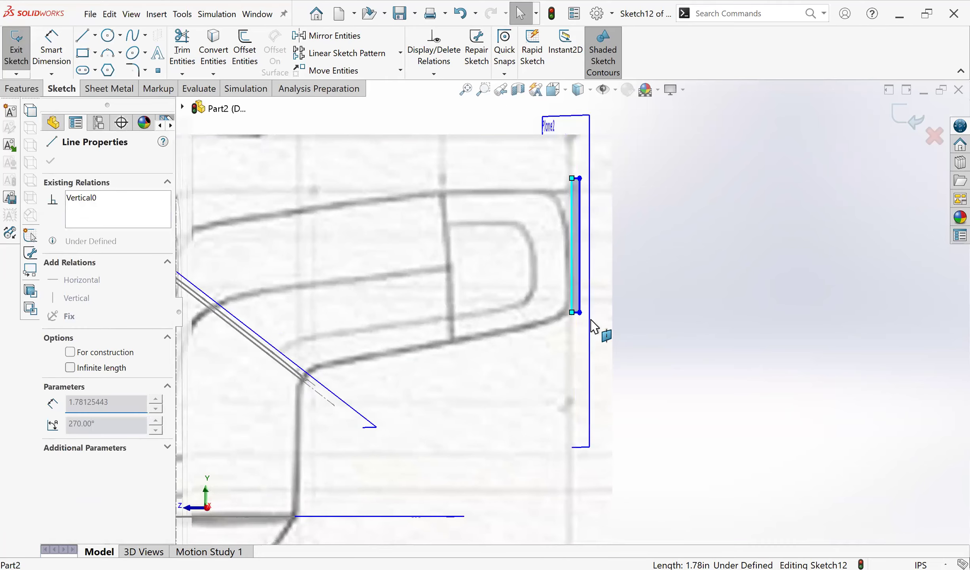
{"action": "scroll", "coordinate": [604, 303], "scroll_direction": "down", "scroll_amount": 4}
{"action": "left_click", "coordinate": [605, 301]}
{"action": "left_click_drag", "start_coordinate": [609, 315], "coordinate": [606, 308]}
{"action": "scroll", "coordinate": [587, 306], "scroll_direction": "up", "scroll_amount": 4}
{"action": "mouse_move", "coordinate": [573, 232]}
{"action": "middle_mouse_down"}
{"action": "mouse_move", "coordinate": [616, 179]}
{"action": "mouse_move", "coordinate": [617, 193]}
{"action": "mouse_move", "coordinate": [651, 178]}
{"action": "middle_mouse_up"}
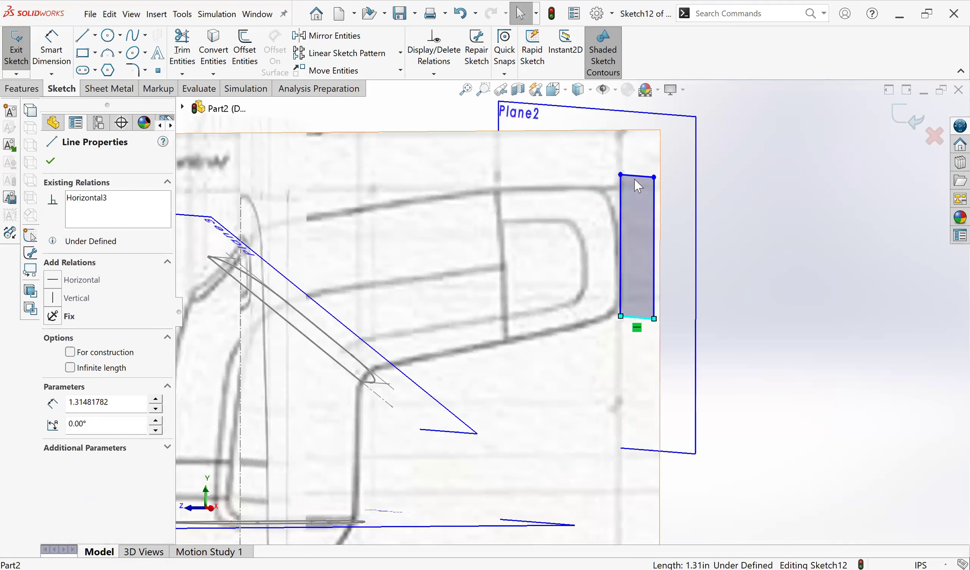
{"action": "key", "text": "Escape"}
{"action": "left_click", "coordinate": [634, 188]}
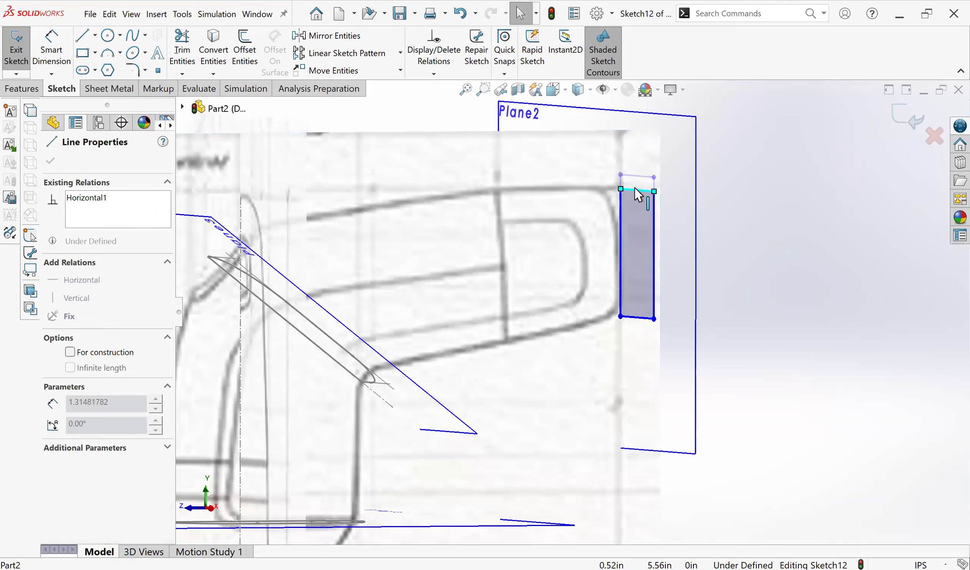
{"action": "mouse_move", "coordinate": [619, 209]}
{"action": "middle_mouse_down"}
{"action": "mouse_move", "coordinate": [507, 232]}
{"action": "mouse_move", "coordinate": [520, 249]}
{"action": "mouse_move", "coordinate": [464, 337]}
{"action": "middle_mouse_up"}
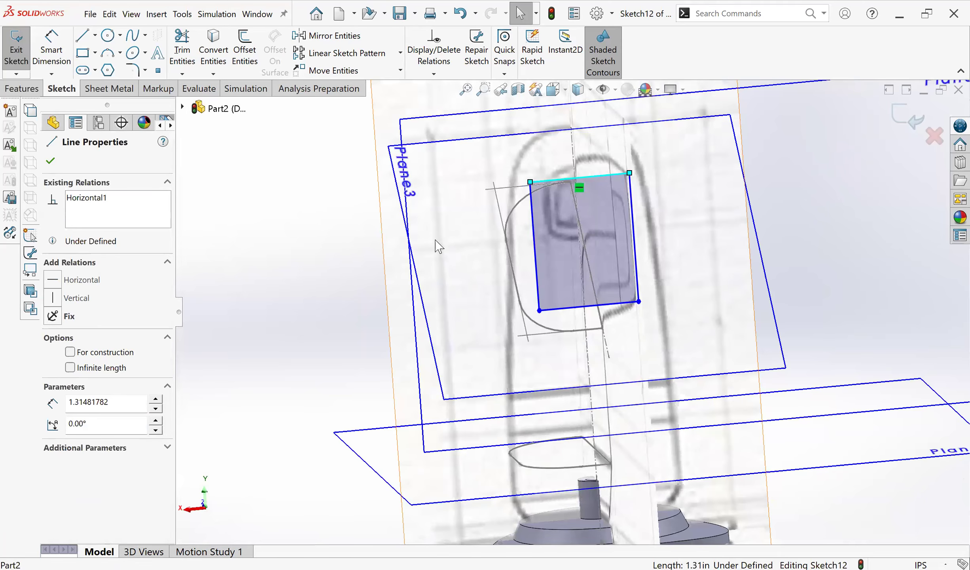
Step: Move the rectangle's outer vertical edge inward, leaving the rectangle about 0.92 in wide
{"action": "key", "text": "ctrl+8"}
{"action": "left_click_drag", "start_coordinate": [431, 240], "coordinate": [472, 241]}
{"action": "left_click", "coordinate": [472, 241]}
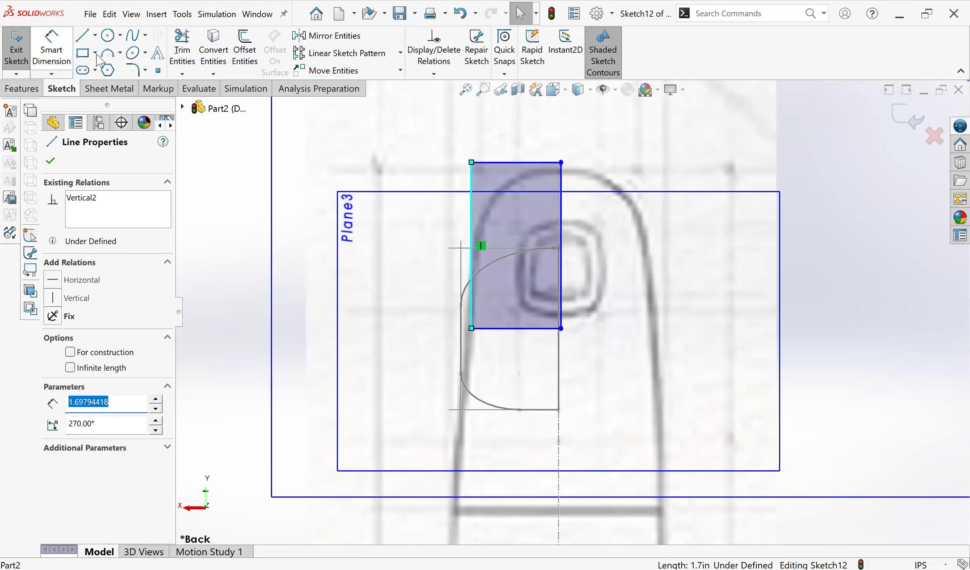
Step: Dimension the rectangle's width at 0.90 in
{"action": "left_click", "coordinate": [58, 55]}
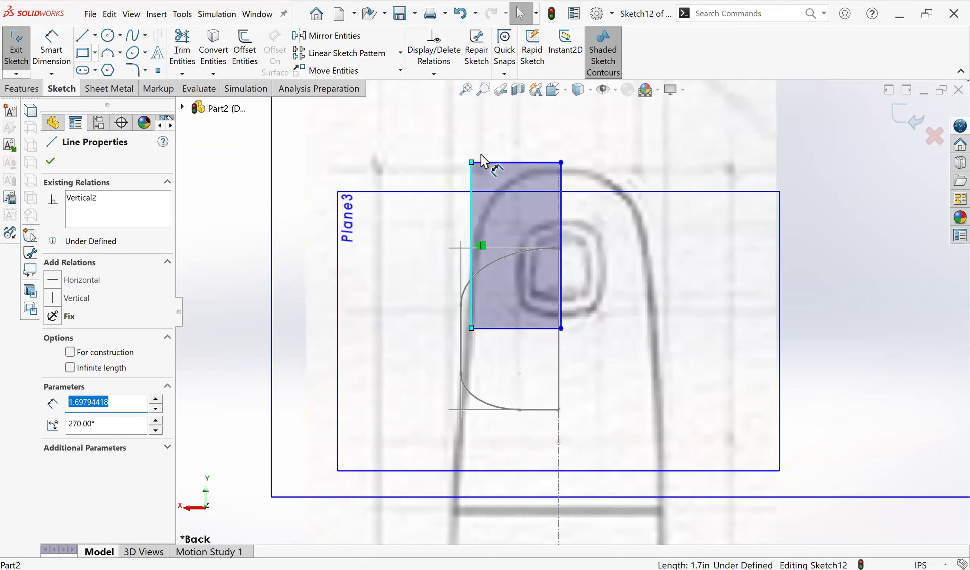
{"action": "left_click", "coordinate": [517, 166]}
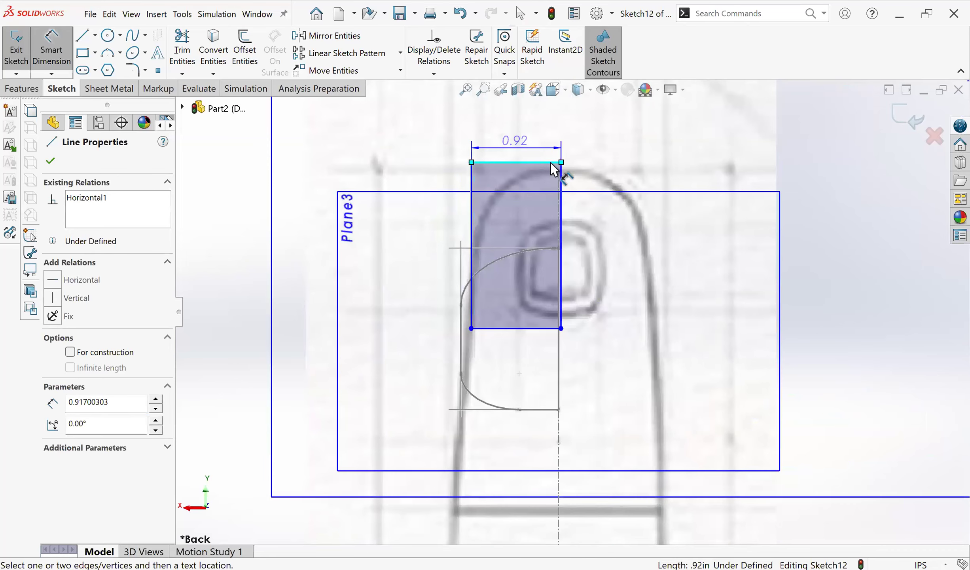
{"action": "left_click", "coordinate": [514, 140]}
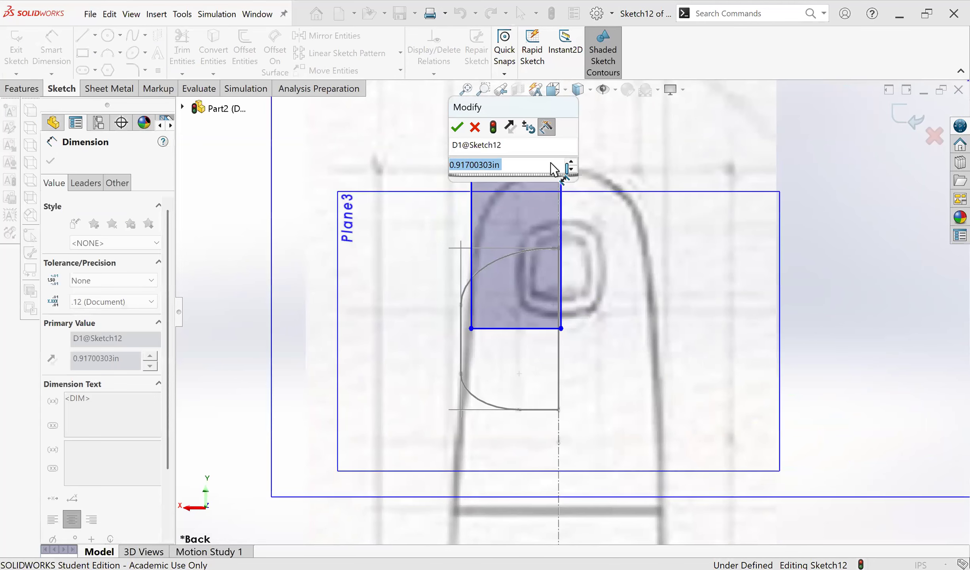
{"action": "type", "text": "0.9"}
{"action": "key", "text": "Return"}
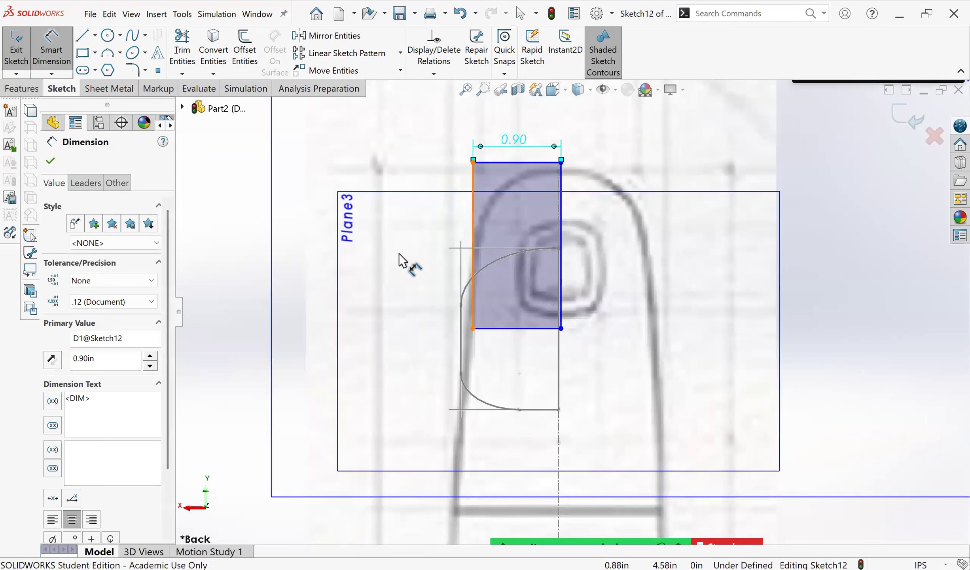
Step: Dimension the rectangle's height and set it to 1.60 in
{"action": "left_click", "coordinate": [473, 274]}
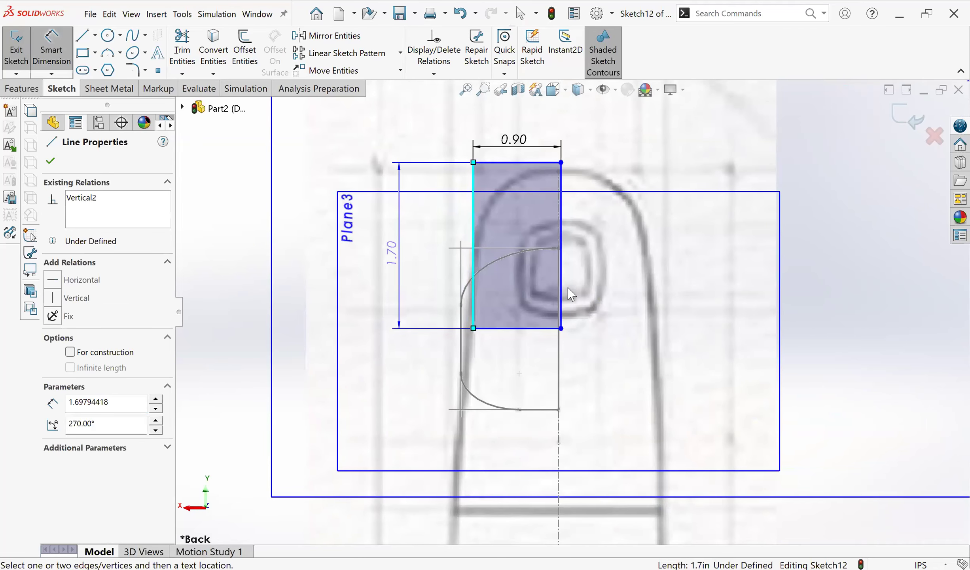
{"action": "left_click", "coordinate": [571, 294]}
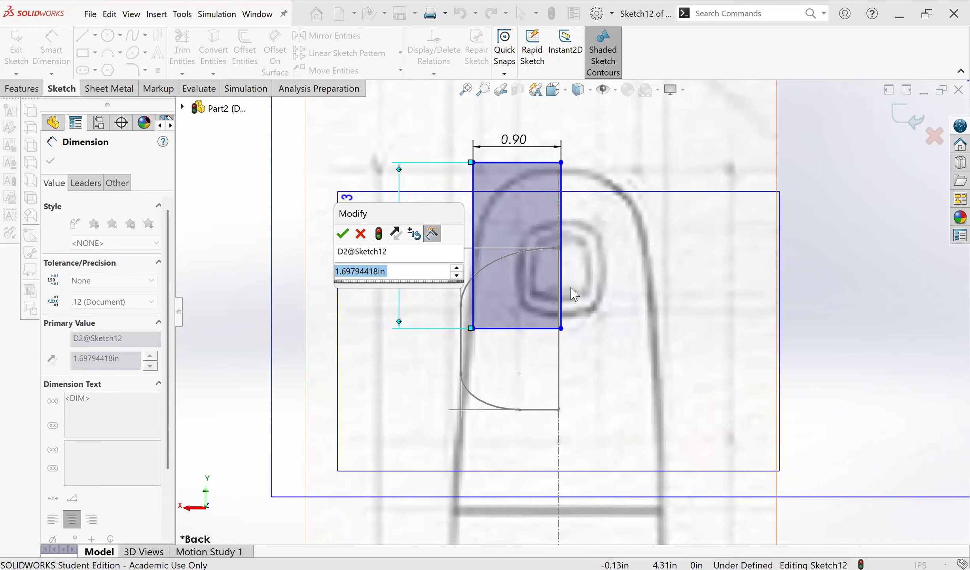
{"action": "type", "text": "1.65"}
{"action": "key", "text": "Return"}
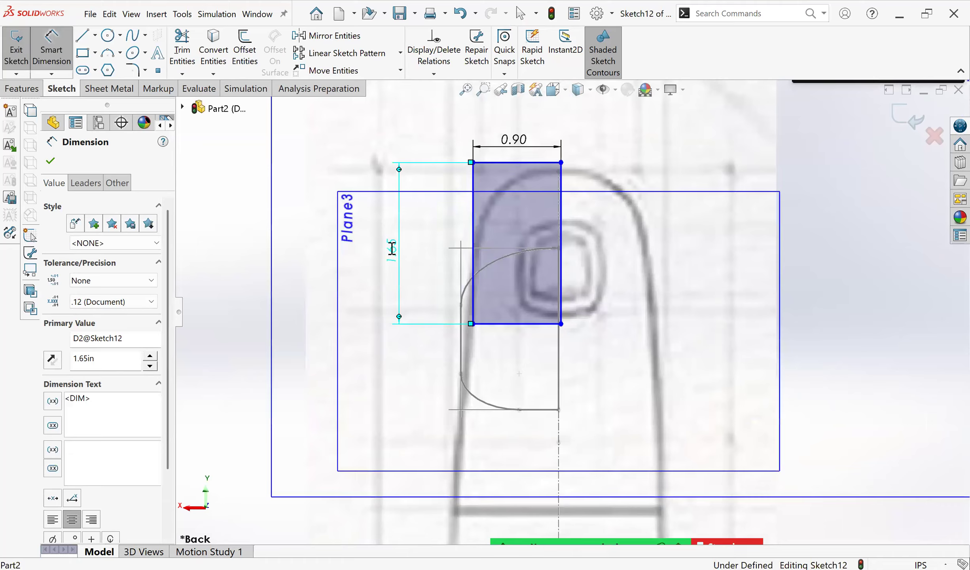
{"action": "double_click", "coordinate": [392, 248]}
{"action": "type", "text": "1."}
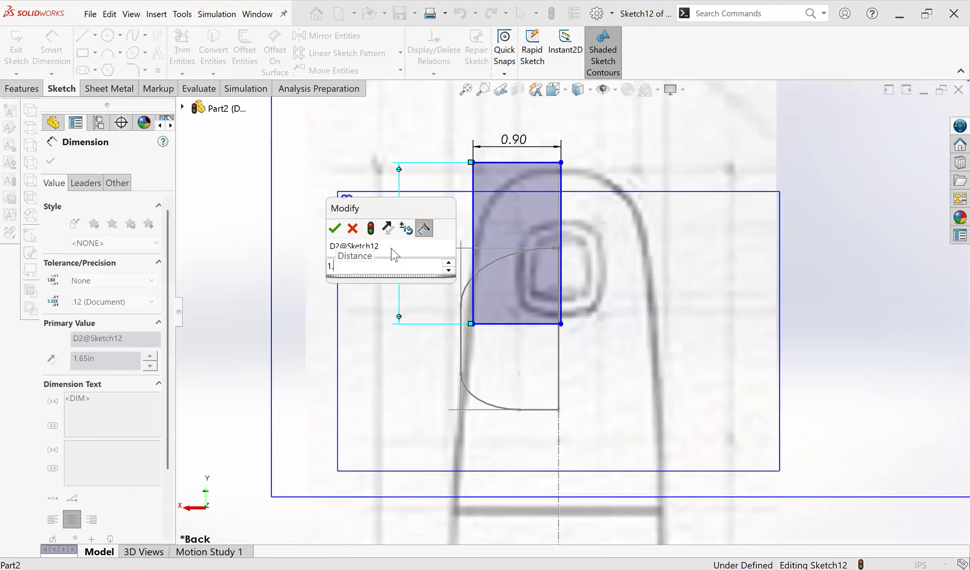
{"action": "type", "text": "6"}
{"action": "key", "text": "Return"}
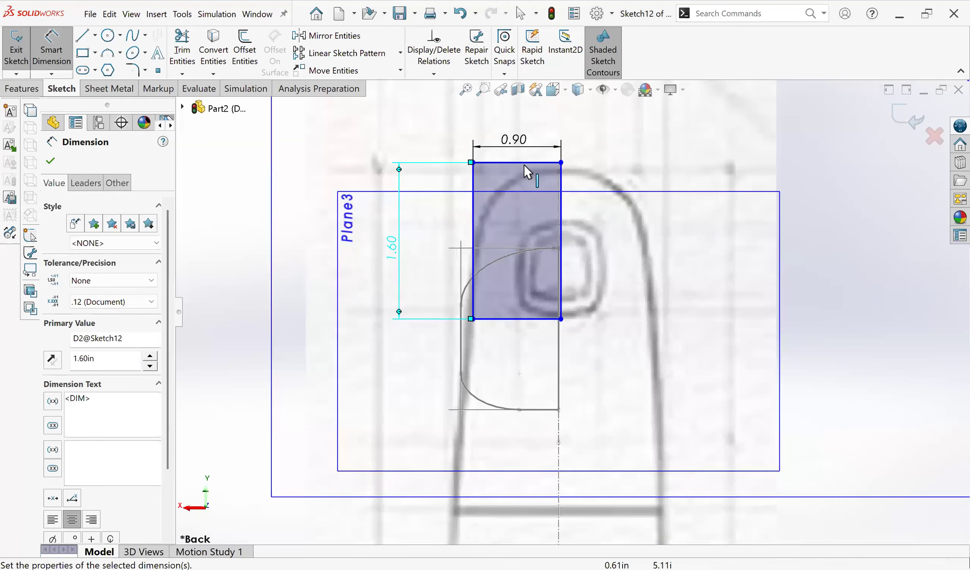
Step: Move the rectangle's top edge down to the top of the body outline and compare its placement with the side-view picture
{"action": "left_click", "coordinate": [528, 172]}
{"action": "mouse_move", "coordinate": [630, 314]}
{"action": "middle_mouse_down"}
{"action": "mouse_move", "coordinate": [705, 311]}
{"action": "mouse_move", "coordinate": [582, 322]}
{"action": "mouse_move", "coordinate": [628, 315]}
{"action": "middle_mouse_up"}
{"action": "key", "text": "ctrl+8"}
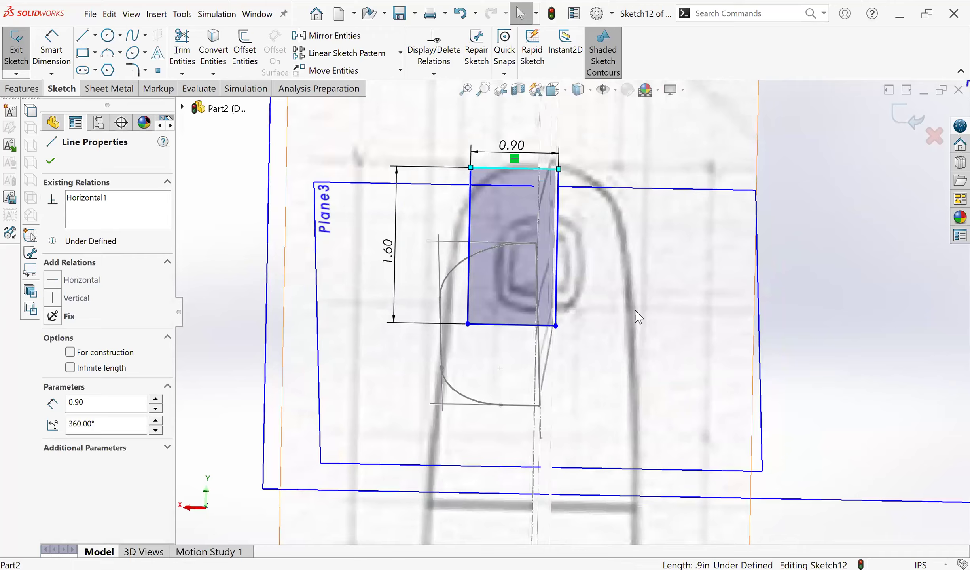
{"action": "key", "text": "ctrl+1"}
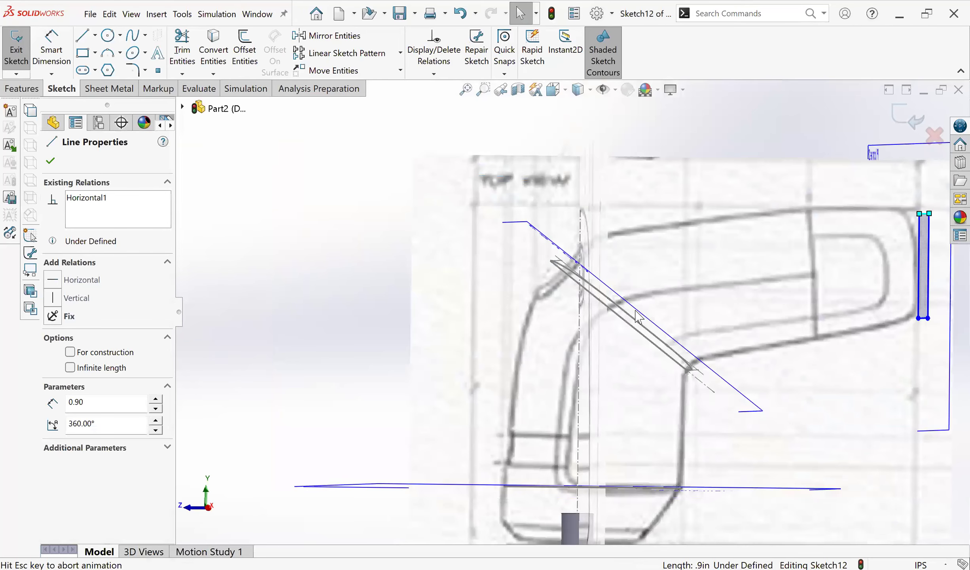
{"action": "key", "text": "ctrl+2"}
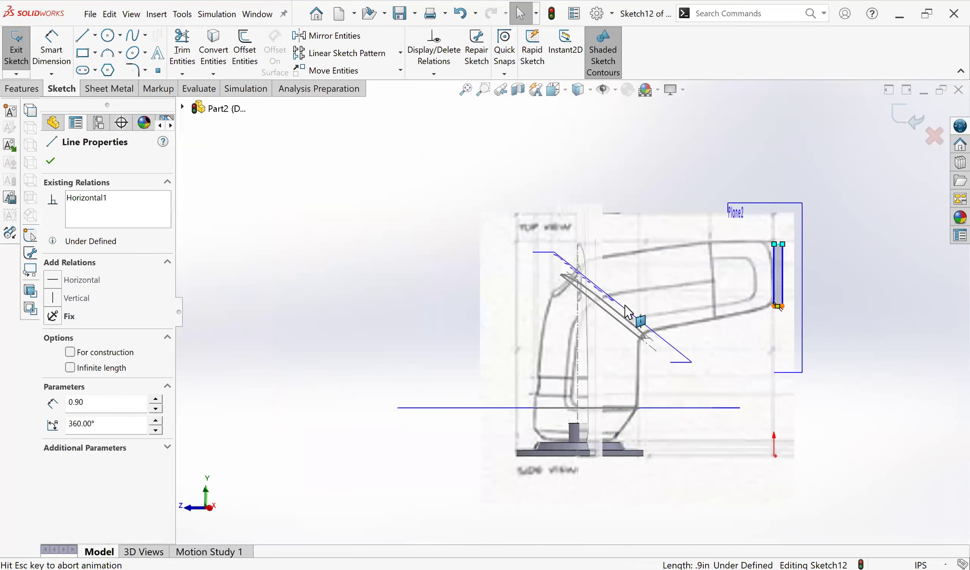
{"action": "scroll", "coordinate": [563, 329], "scroll_direction": "down", "scroll_amount": 4}
{"action": "scroll", "coordinate": [571, 313], "scroll_direction": "up", "scroll_amount": 4}
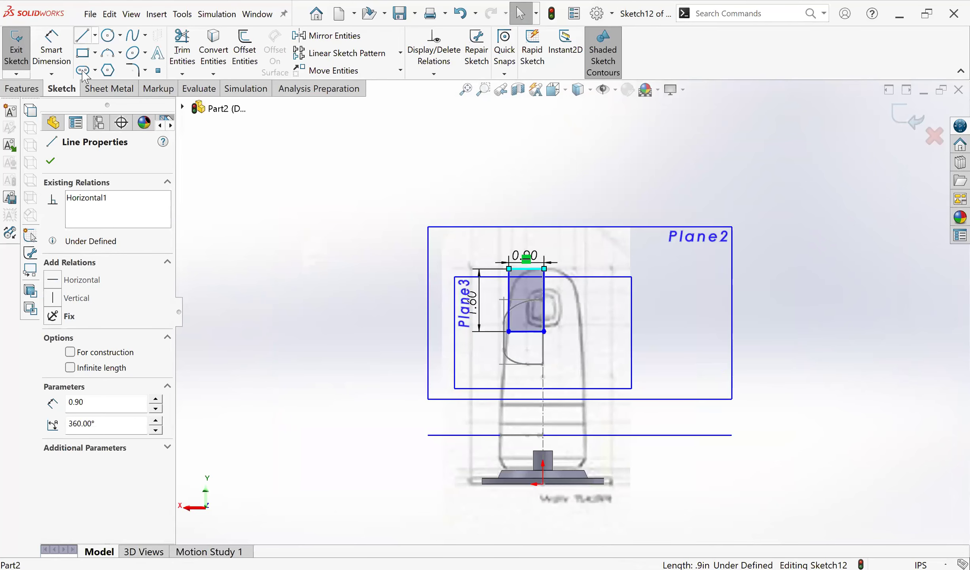
Step: Draw a construction line about 3.9 in long from the origin to the rectangle's lower inner corner and make it vertical
{"action": "left_click", "coordinate": [95, 36]}
{"action": "left_click", "coordinate": [83, 71]}
{"action": "left_click", "coordinate": [543, 484]}
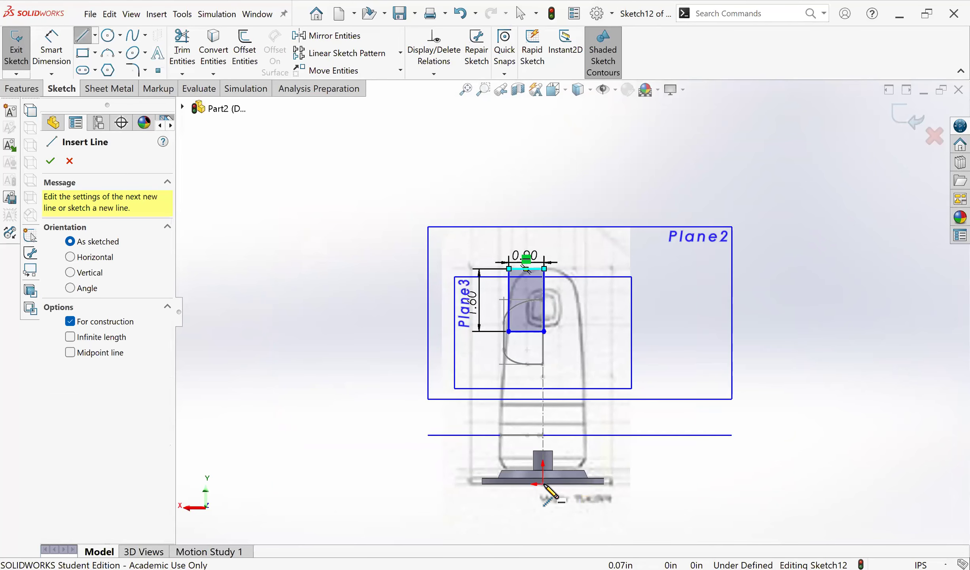
{"action": "left_click", "coordinate": [544, 331]}
{"action": "key", "text": "Escape"}
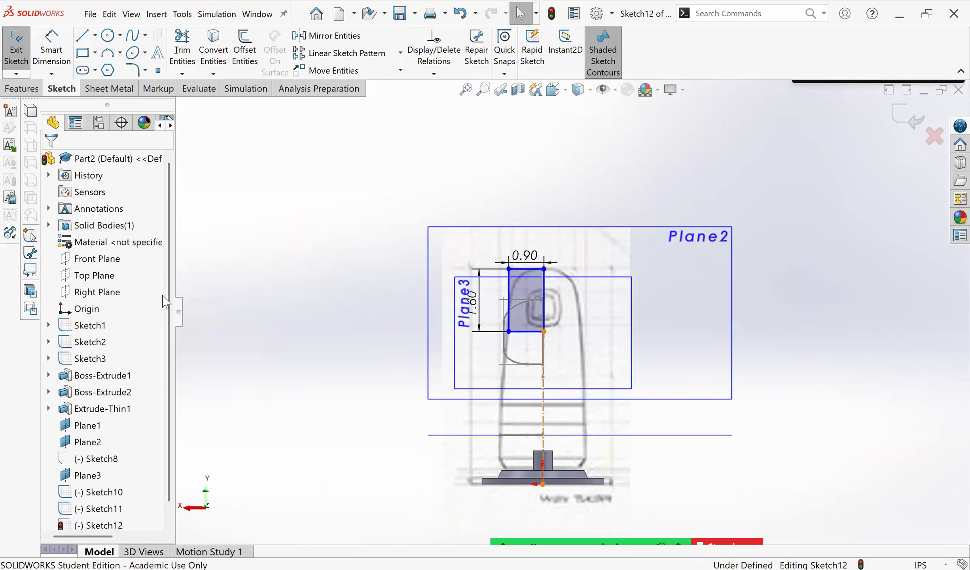
{"action": "left_click", "coordinate": [65, 300]}
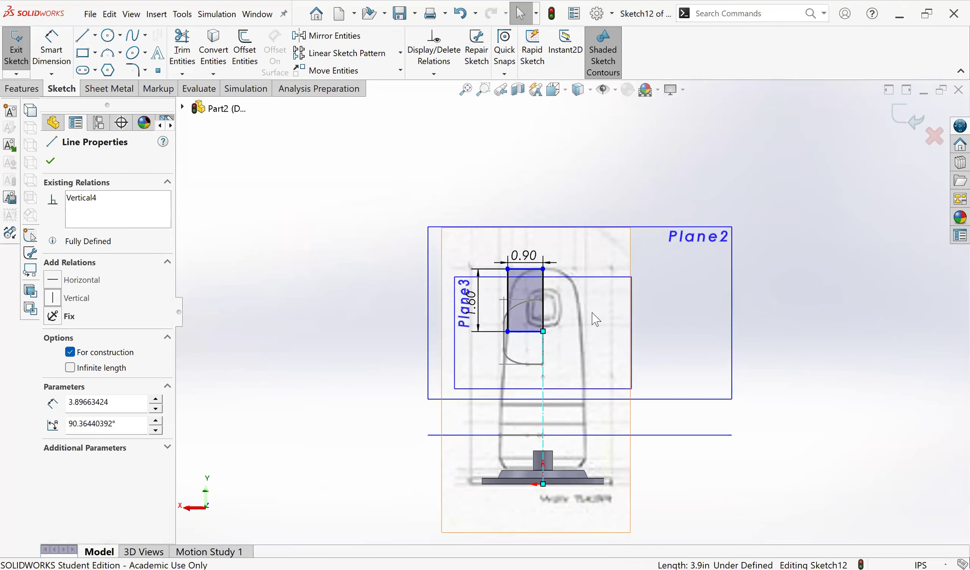
Step: Change the rectangle's width dimension to 0.80 in
{"action": "scroll", "coordinate": [534, 319], "scroll_direction": "down", "scroll_amount": 3}
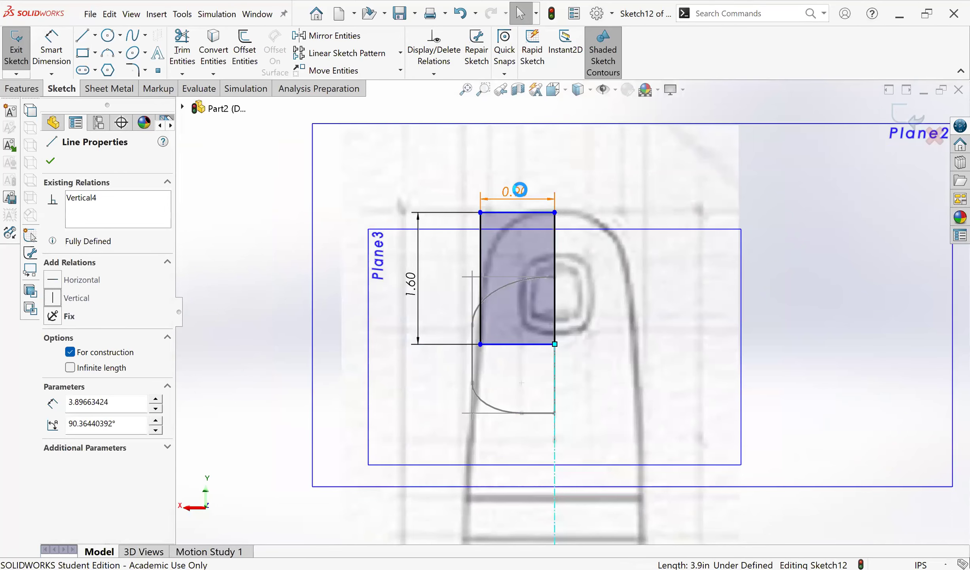
{"action": "left_click", "coordinate": [520, 190]}
{"action": "left_click", "coordinate": [496, 204]}
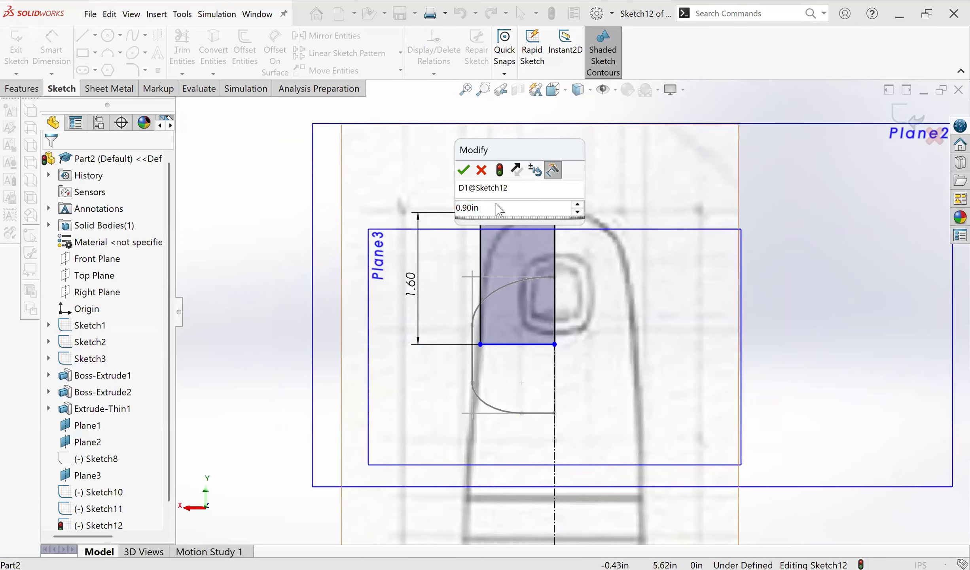
{"action": "left_click_drag", "start_coordinate": [495, 203], "coordinate": [413, 212]}
{"action": "type", "text": "."}
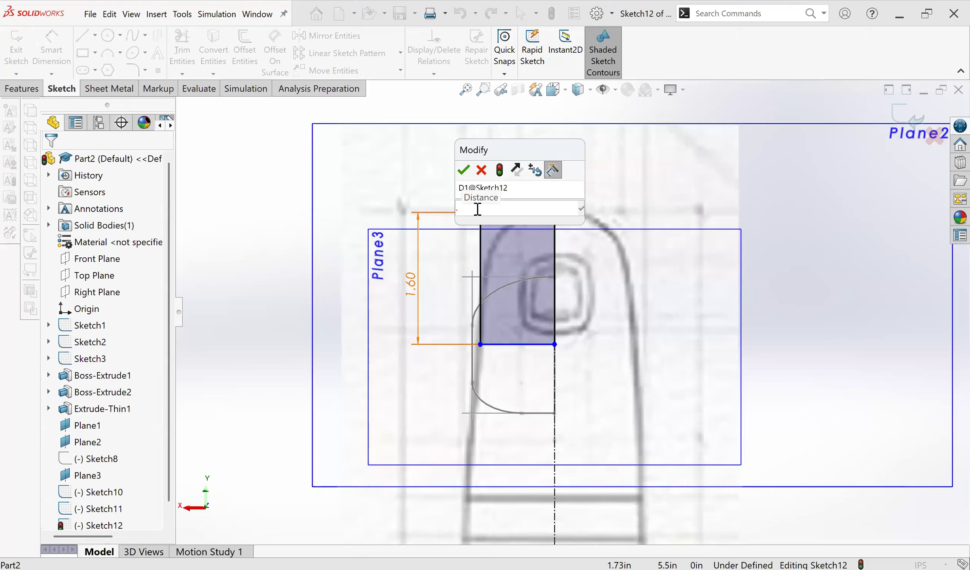
{"action": "left_click_drag", "start_coordinate": [489, 206], "coordinate": [448, 203]}
{"action": "left_click_drag", "start_coordinate": [386, 190], "coordinate": [386, 190]}
{"action": "type", "text": "."}
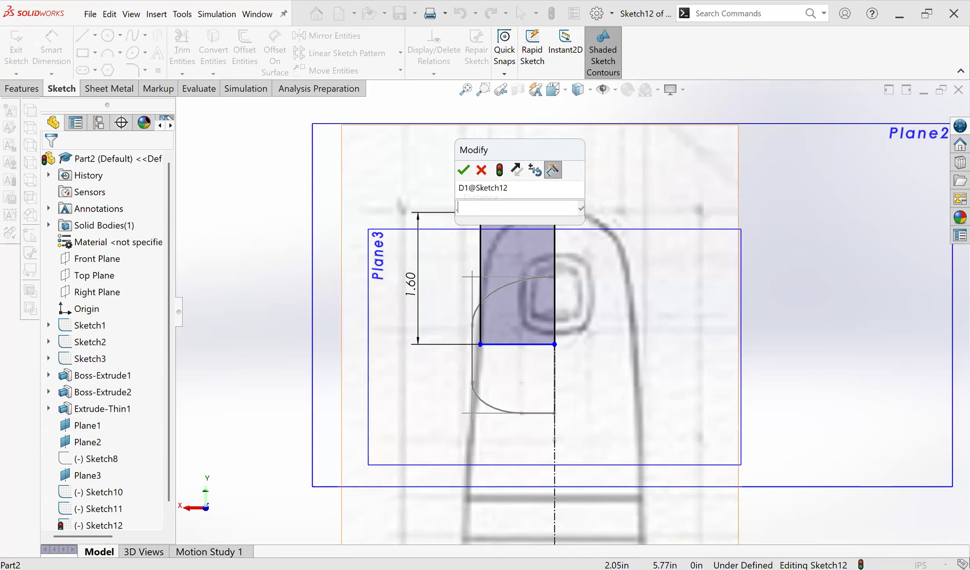
{"action": "type", "text": "8"}
{"action": "key", "text": "Return"}
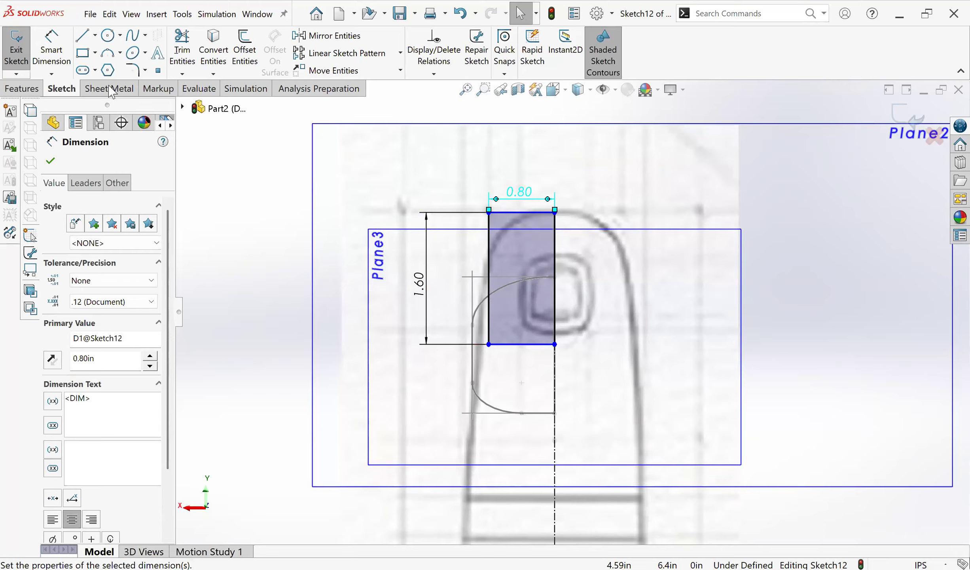
Step: Fillet the rectangle's two outer corners with a 0.50 in radius
{"action": "left_click", "coordinate": [133, 70]}
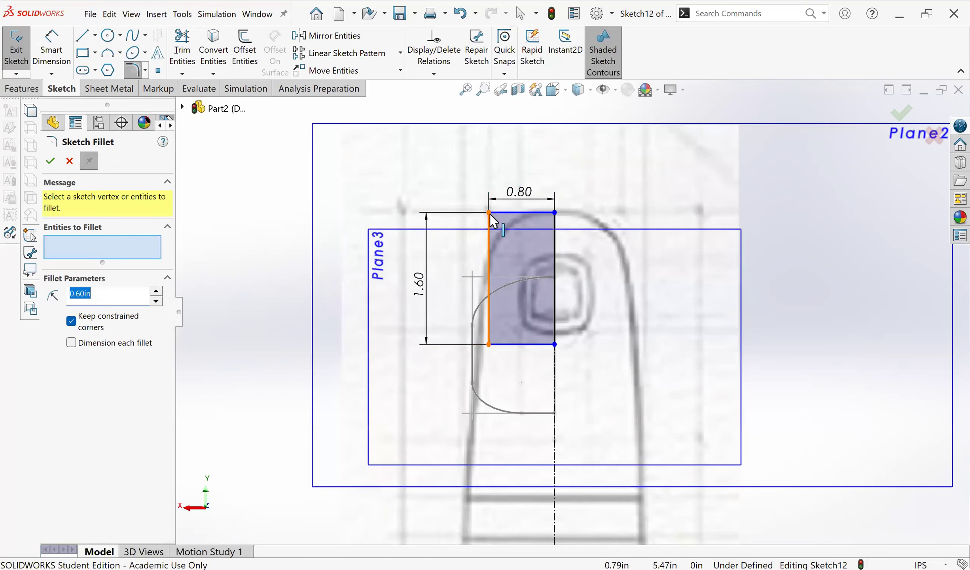
{"action": "left_click", "coordinate": [505, 306]}
{"action": "left_click", "coordinate": [490, 345]}
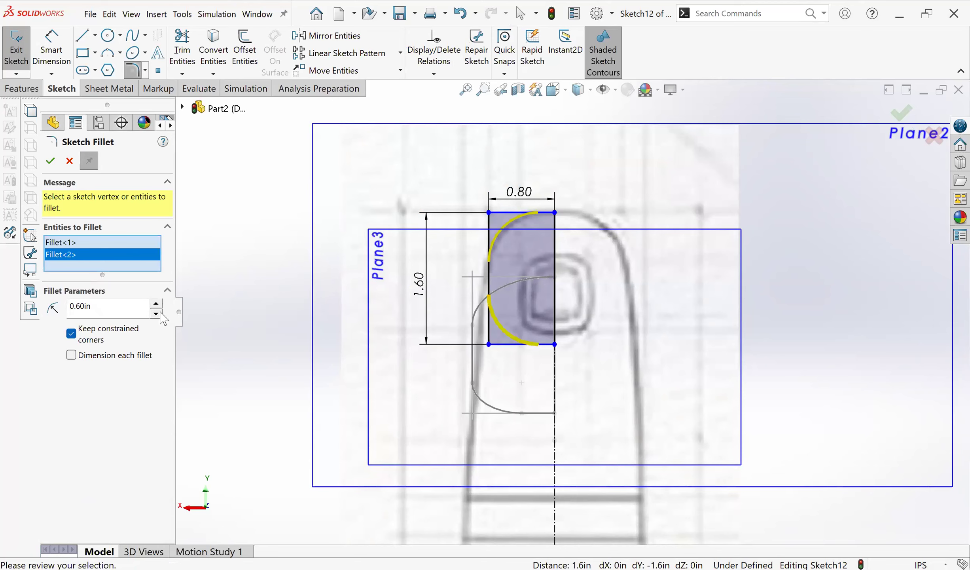
{"action": "left_click", "coordinate": [156, 314]}
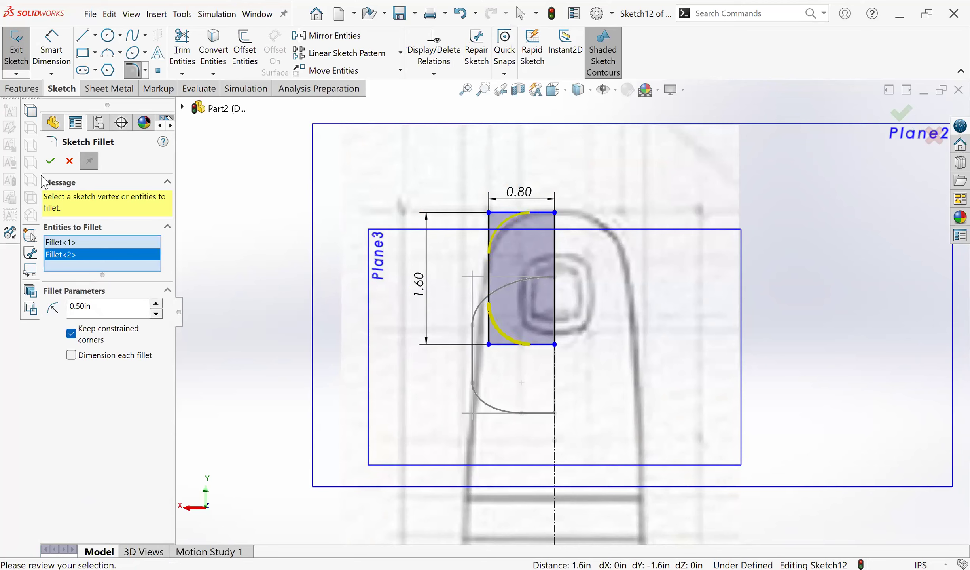
{"action": "left_click", "coordinate": [156, 313]}
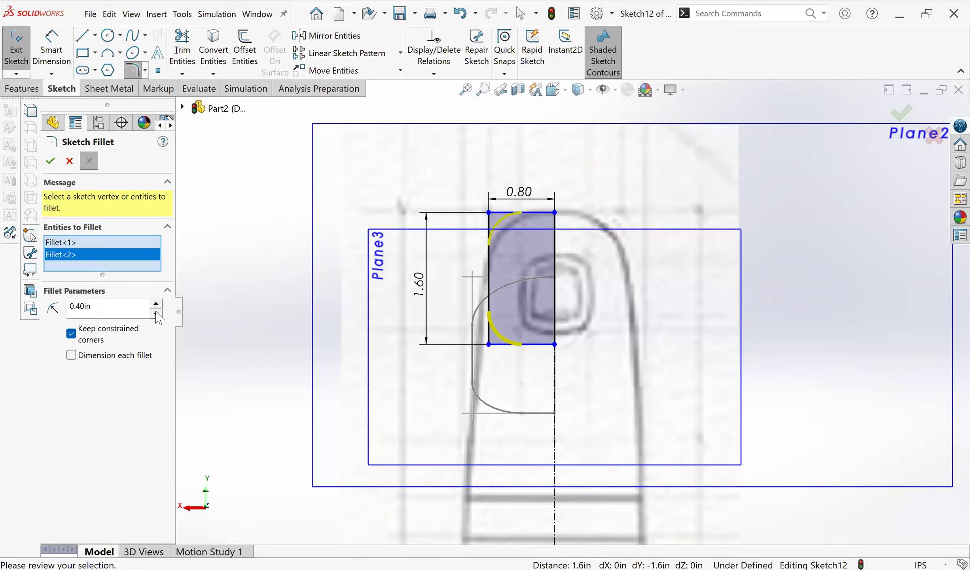
{"action": "left_click", "coordinate": [50, 160]}
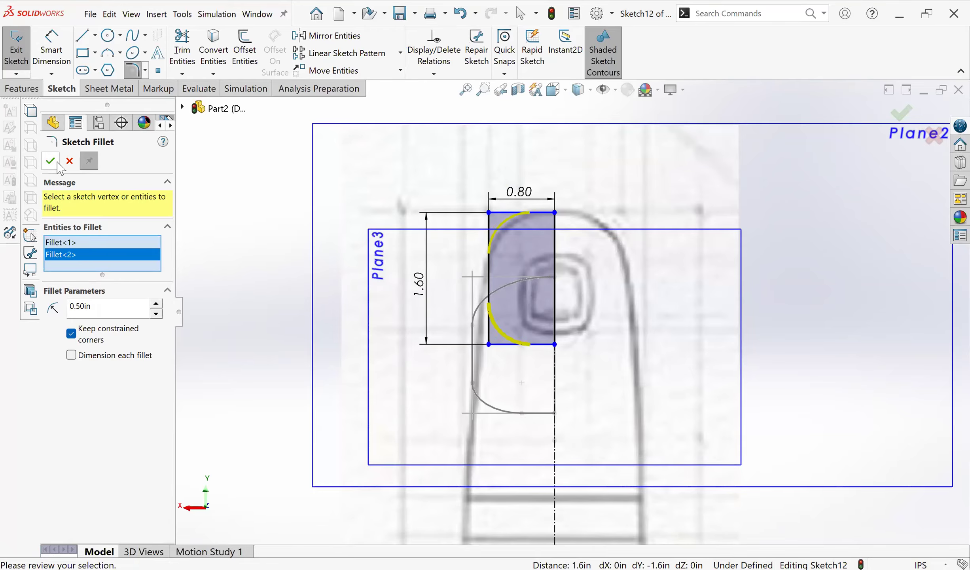
{"action": "scroll", "coordinate": [572, 311], "scroll_direction": "up", "scroll_amount": 5}
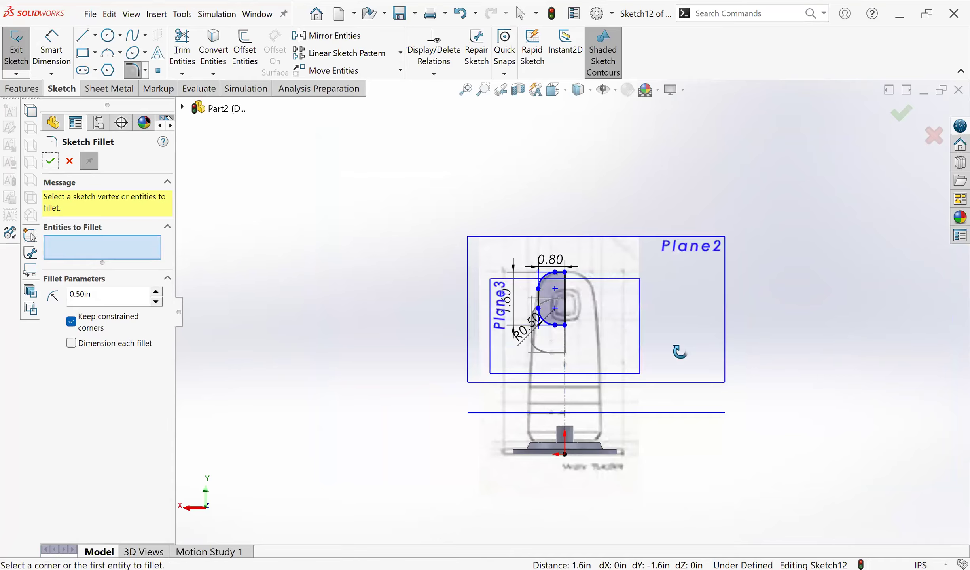
{"action": "middle_click_drag", "start_coordinate": [680, 349], "coordinate": [704, 342]}
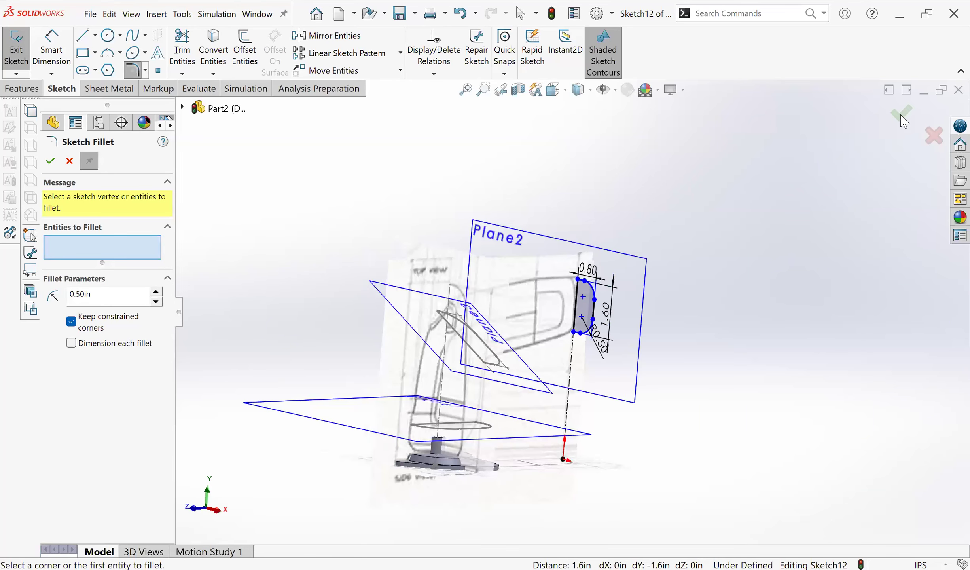
{"action": "key", "text": "Escape"}
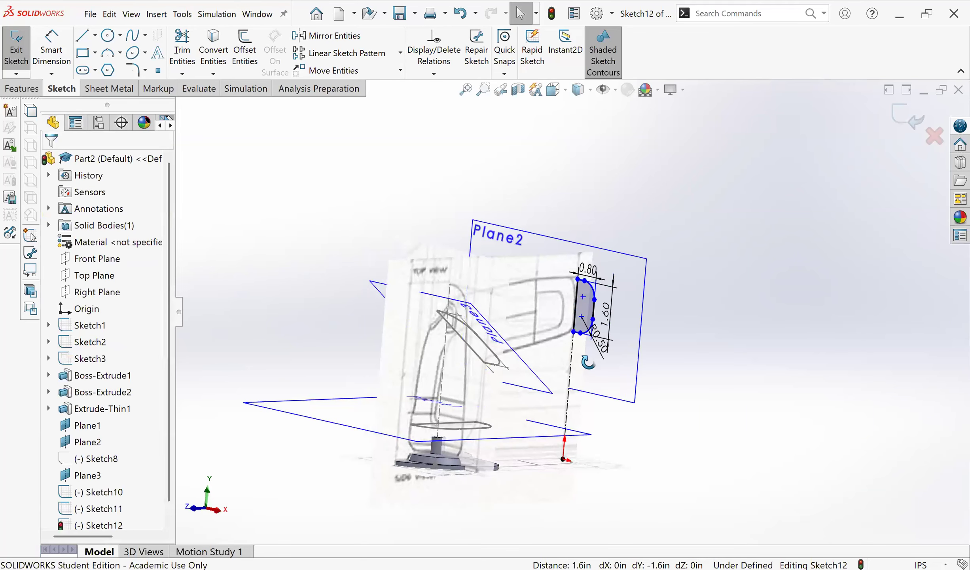
Step: Check the end profile against the side-view picture, close its sketch and hide the reference planes
{"action": "scroll", "coordinate": [588, 362], "scroll_direction": "down", "scroll_amount": 4}
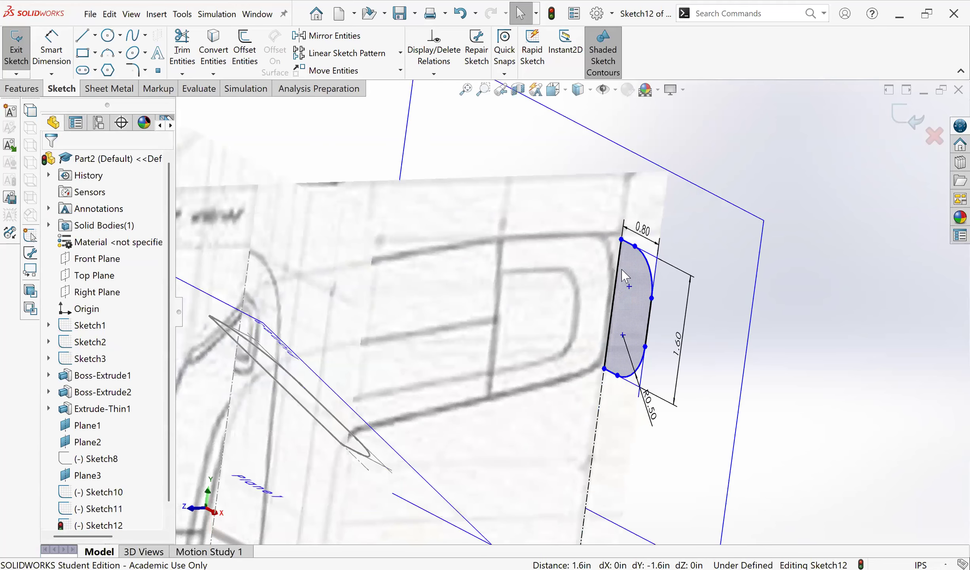
{"action": "scroll", "coordinate": [624, 276], "scroll_direction": "down", "scroll_amount": 3}
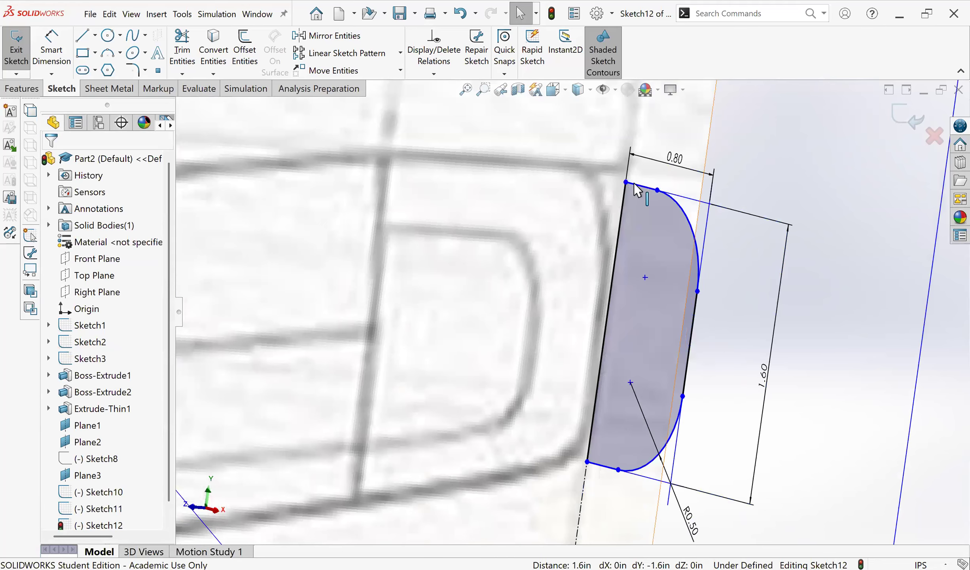
{"action": "left_click_drag", "start_coordinate": [633, 183], "coordinate": [640, 176]}
{"action": "middle_click_drag", "start_coordinate": [629, 318], "coordinate": [598, 324]}
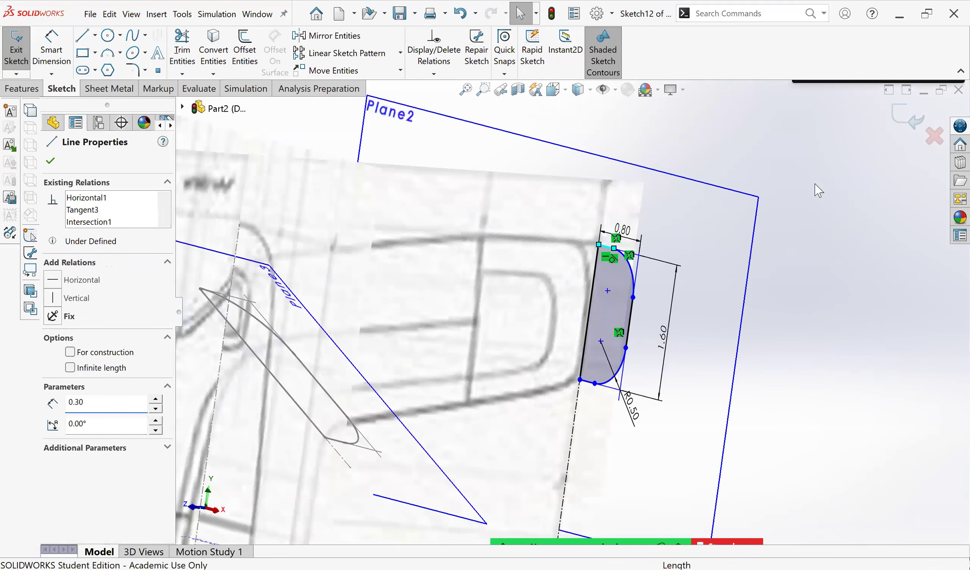
{"action": "scroll", "coordinate": [911, 122], "scroll_direction": "up", "scroll_amount": 4}
{"action": "mouse_move", "coordinate": [650, 405]}
{"action": "middle_mouse_down"}
{"action": "mouse_move", "coordinate": [621, 390]}
{"action": "mouse_move", "coordinate": [547, 415]}
{"action": "mouse_move", "coordinate": [609, 407]}
{"action": "mouse_move", "coordinate": [741, 434]}
{"action": "mouse_move", "coordinate": [514, 377]}
{"action": "mouse_move", "coordinate": [469, 402]}
{"action": "middle_mouse_up"}
{"action": "left_click", "coordinate": [615, 91]}
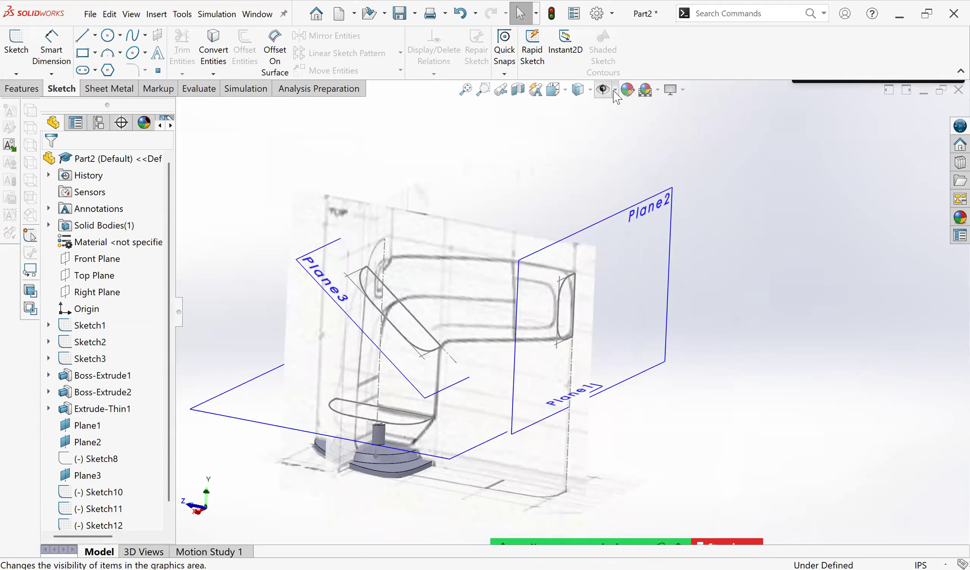
{"action": "left_click", "coordinate": [603, 108]}
Step: Save the part under the file name "sander base"
{"action": "mouse_move", "coordinate": [634, 365]}
{"action": "middle_mouse_down"}
{"action": "mouse_move", "coordinate": [643, 364]}
{"action": "mouse_move", "coordinate": [503, 390]}
{"action": "mouse_move", "coordinate": [522, 385]}
{"action": "mouse_move", "coordinate": [502, 420]}
{"action": "middle_mouse_up"}
{"action": "scroll", "coordinate": [542, 349], "scroll_direction": "down", "scroll_amount": 2}
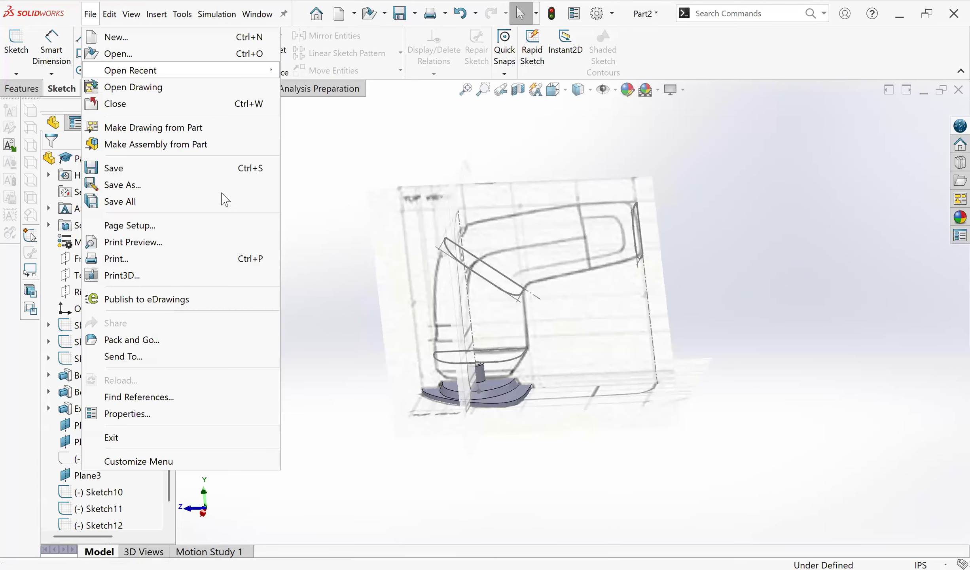
{"action": "left_click", "coordinate": [225, 200]}
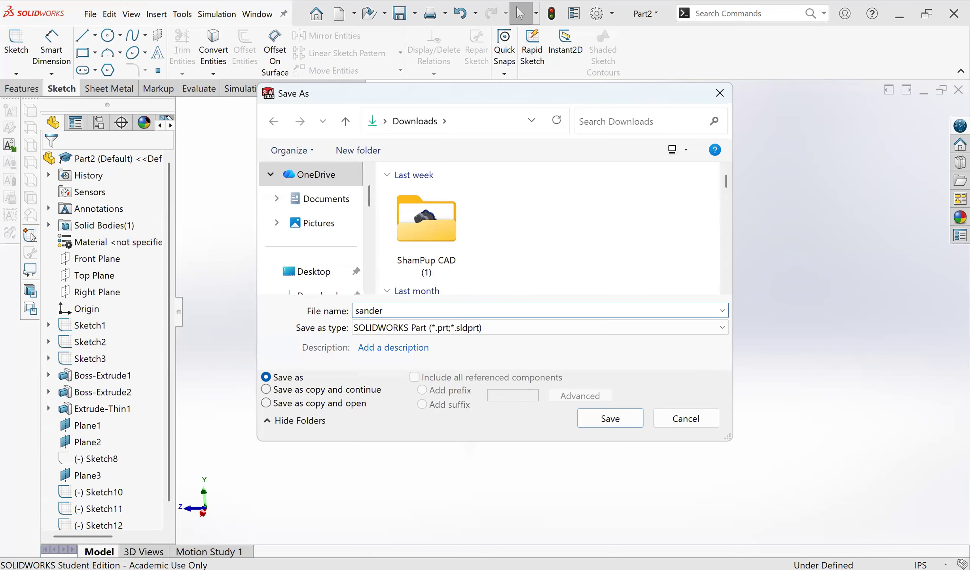
{"action": "left_click", "coordinate": [609, 420]}
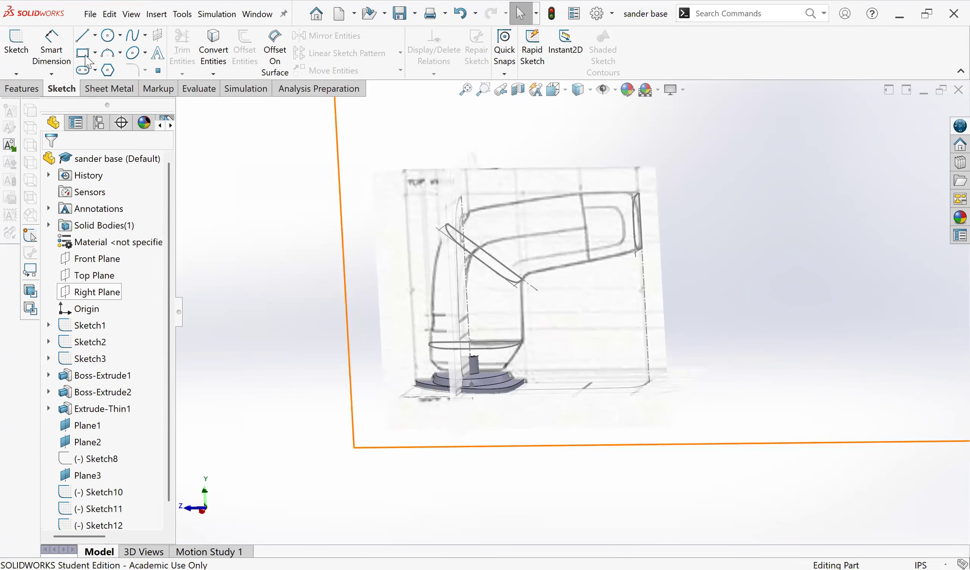
Step: On the Right Plane, sketch a three-point spline from the lower profile's corner through the angled profile's lower end to near the end profile
{"action": "left_click", "coordinate": [97, 291]}
{"action": "left_click", "coordinate": [17, 39]}
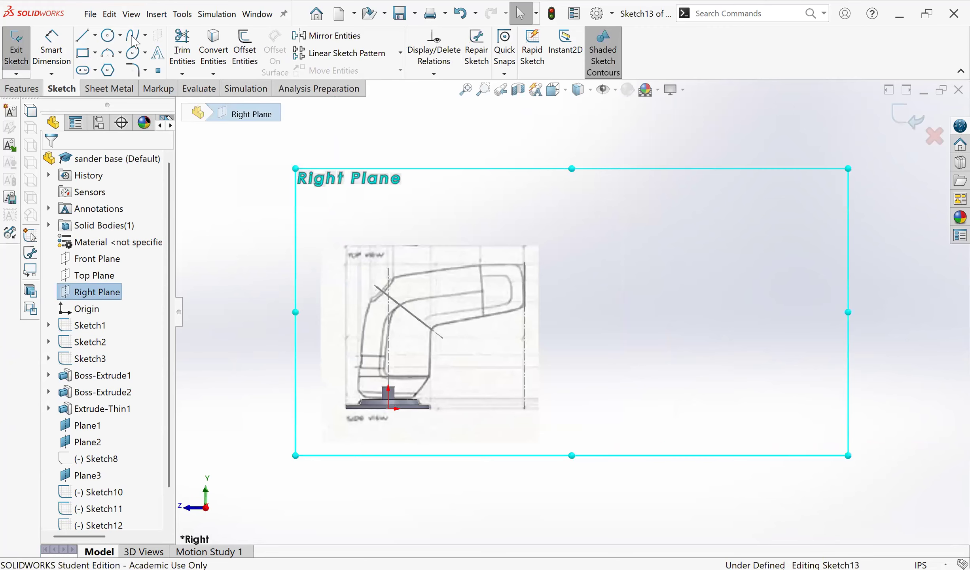
{"action": "mouse_move", "coordinate": [464, 361]}
{"action": "middle_mouse_down"}
{"action": "mouse_move", "coordinate": [451, 399]}
{"action": "mouse_move", "coordinate": [434, 337]}
{"action": "middle_mouse_up"}
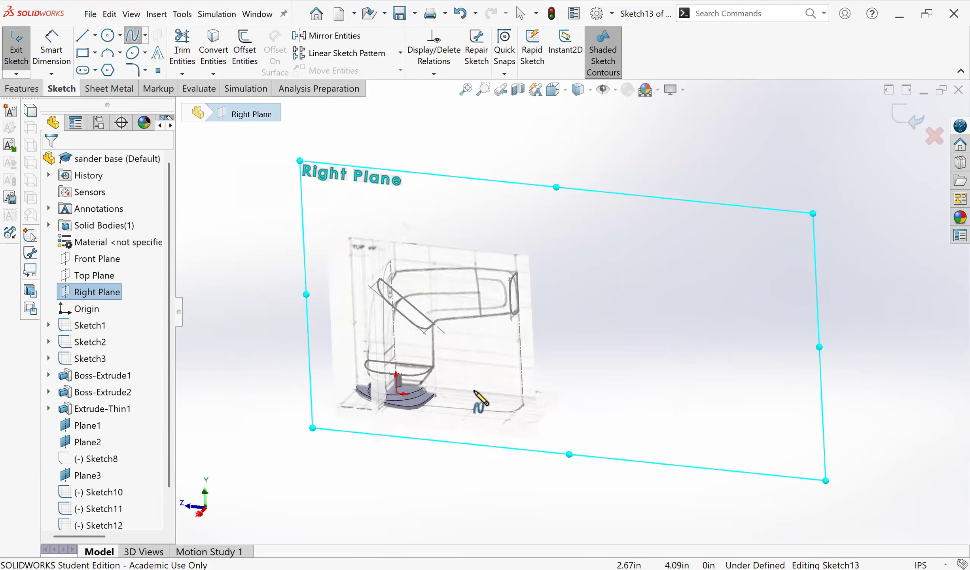
{"action": "scroll", "coordinate": [435, 381], "scroll_direction": "down", "scroll_amount": 2}
{"action": "scroll", "coordinate": [513, 318], "scroll_direction": "down", "scroll_amount": 3}
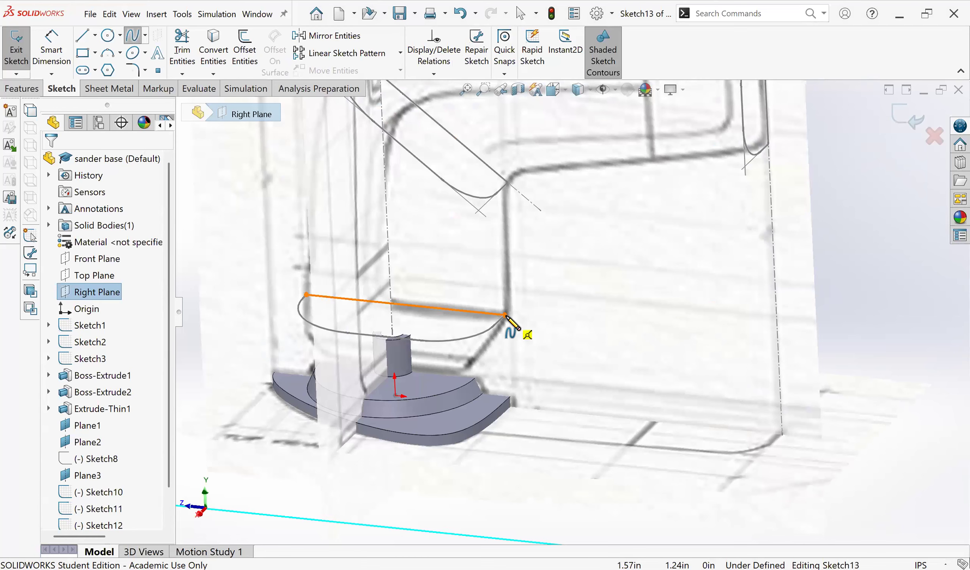
{"action": "left_click", "coordinate": [506, 315]}
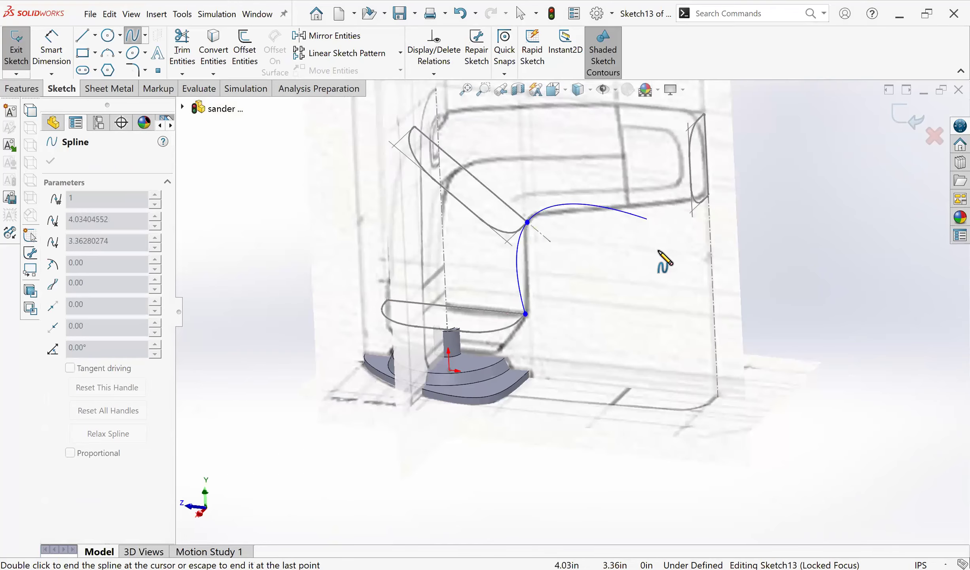
{"action": "scroll", "coordinate": [669, 265], "scroll_direction": "up", "scroll_amount": 4}
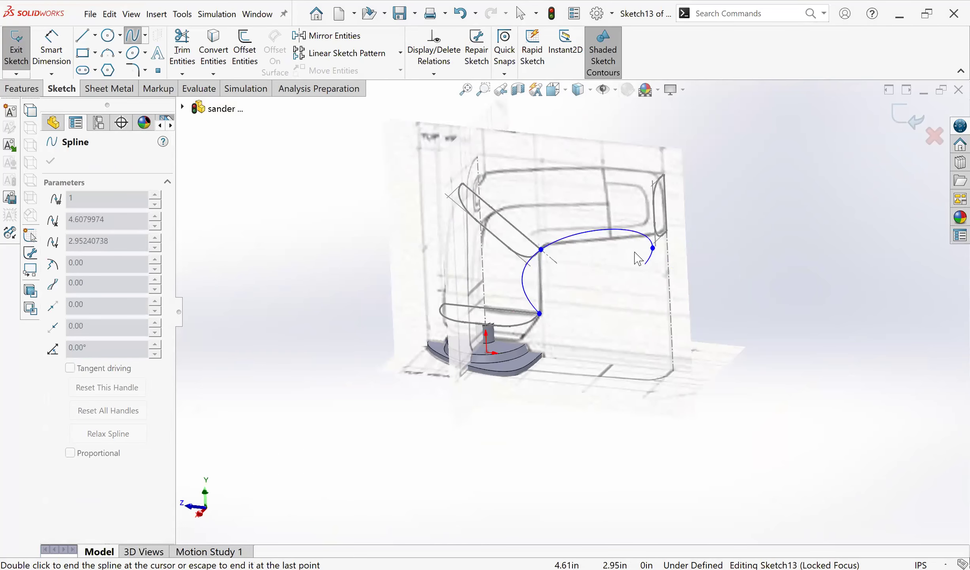
{"action": "key", "text": "Escape"}
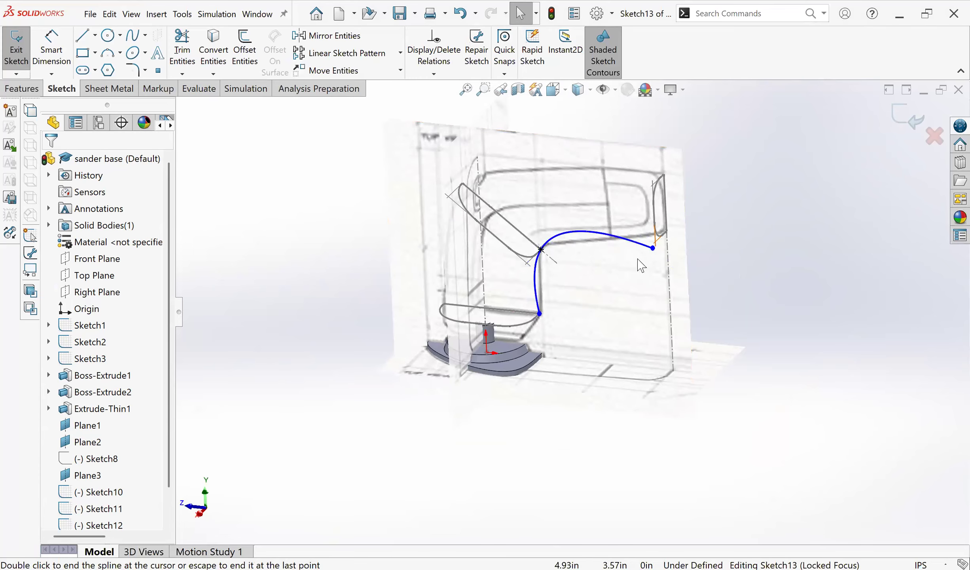
Step: Make the spline's free end coincident with the lower inner corner of the end profile
{"action": "scroll", "coordinate": [641, 266], "scroll_direction": "down", "scroll_amount": 2}
{"action": "scroll", "coordinate": [618, 278], "scroll_direction": "down", "scroll_amount": 2}
{"action": "left_click", "coordinate": [616, 269]}
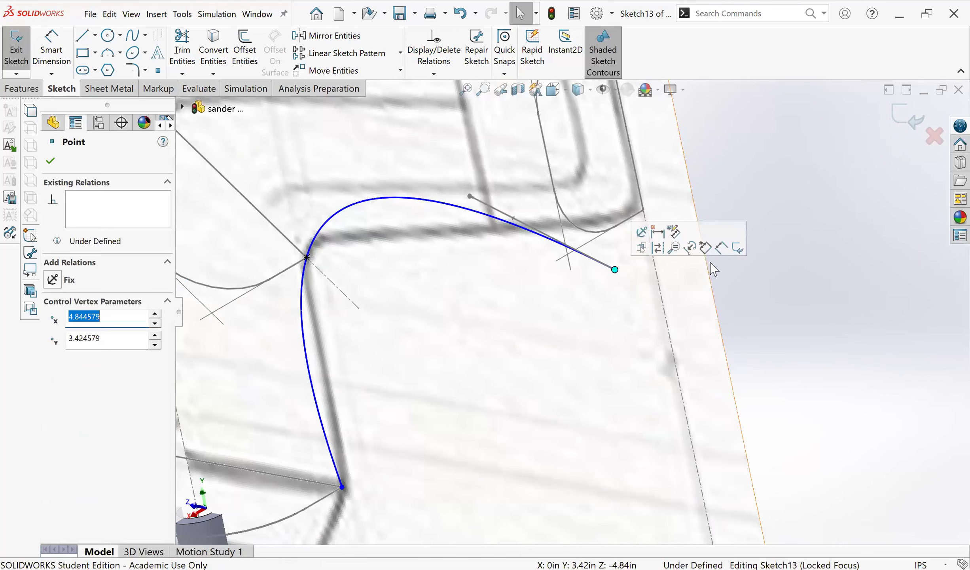
{"action": "scroll", "coordinate": [617, 274], "scroll_direction": "up", "scroll_amount": 2}
{"action": "scroll", "coordinate": [511, 345], "scroll_direction": "down", "scroll_amount": 4}
{"action": "scroll", "coordinate": [478, 359], "scroll_direction": "down", "scroll_amount": 2}
{"action": "left_click", "coordinate": [466, 358], "text": "ctrl"}
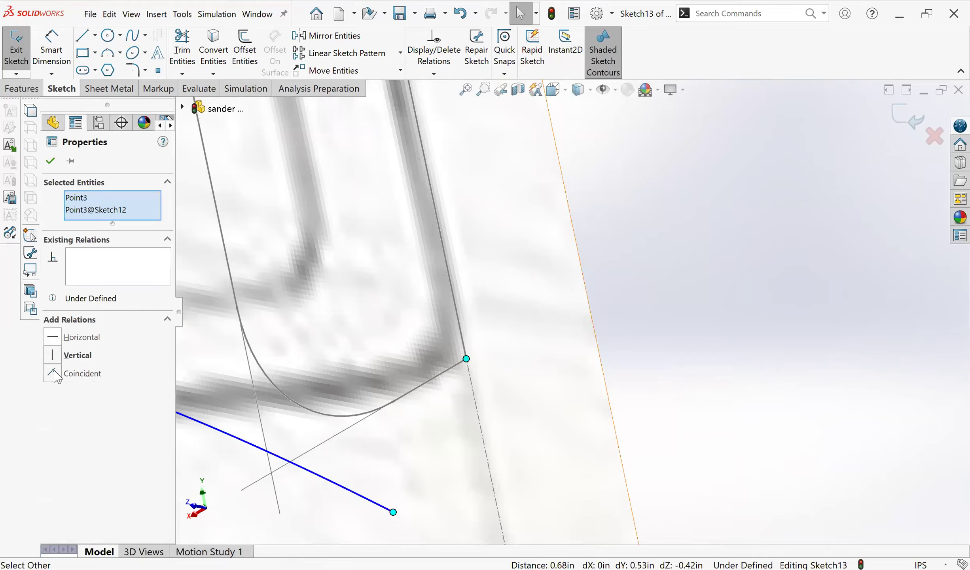
{"action": "left_click", "coordinate": [86, 375]}
{"action": "scroll", "coordinate": [472, 381], "scroll_direction": "up", "scroll_amount": 6}
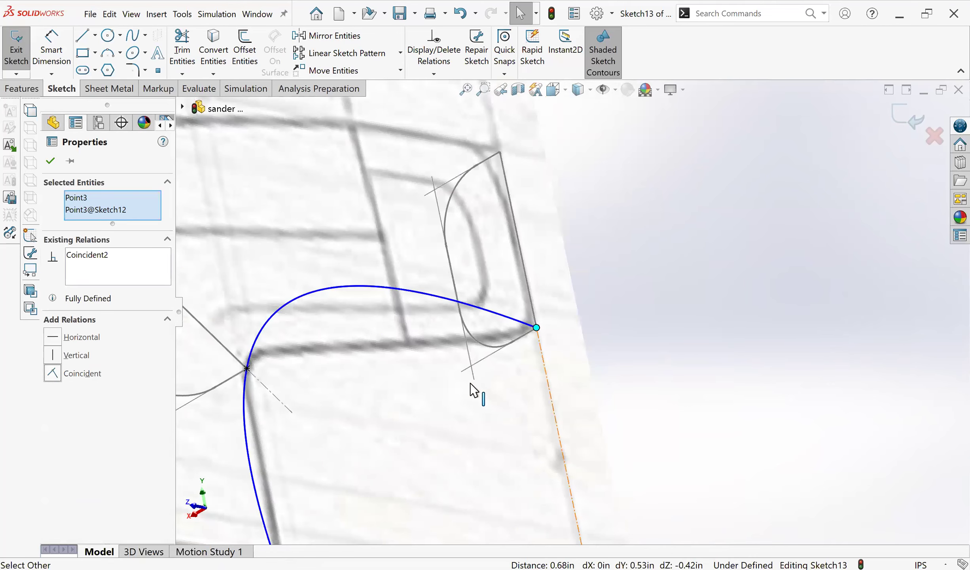
Step: Pull the spline's lower endpoint off the lower profile and make it coincident with that profile's corner point
{"action": "scroll", "coordinate": [443, 325], "scroll_direction": "down", "scroll_amount": 4}
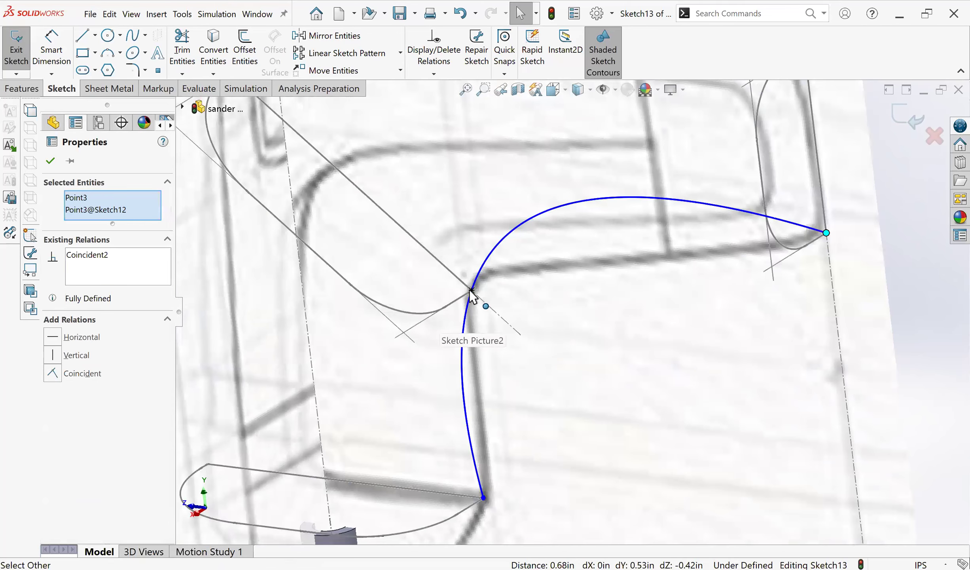
{"action": "left_click_drag", "start_coordinate": [471, 290], "coordinate": [508, 405]}
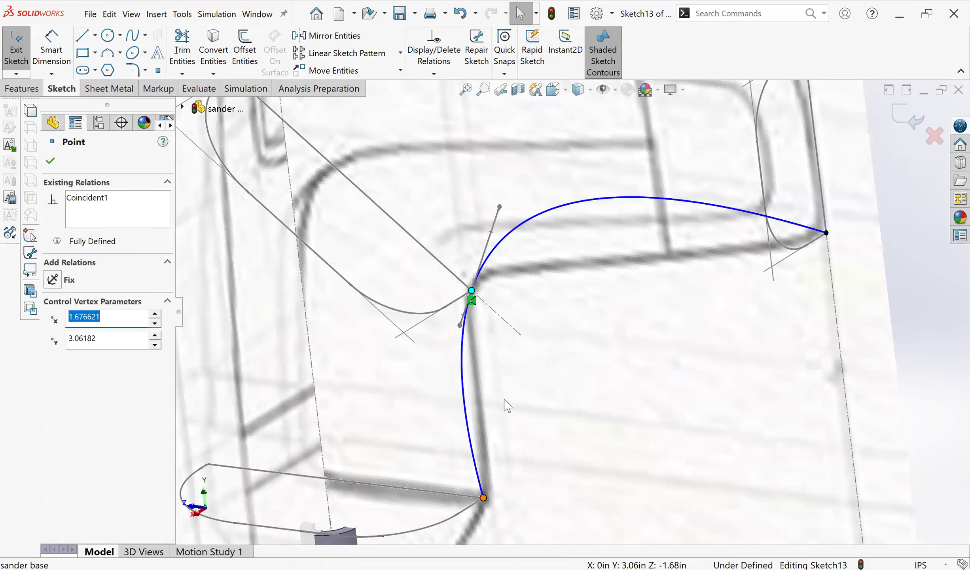
{"action": "left_click_drag", "start_coordinate": [483, 498], "coordinate": [506, 500]}
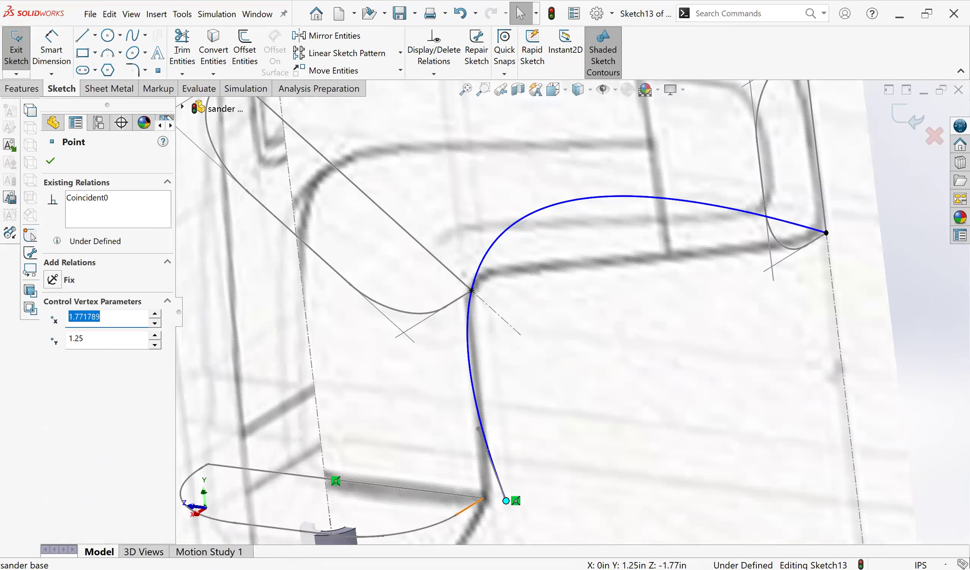
{"action": "scroll", "coordinate": [515, 441], "scroll_direction": "up", "scroll_amount": 2}
{"action": "scroll", "coordinate": [550, 322], "scroll_direction": "up", "scroll_amount": 2}
{"action": "scroll", "coordinate": [504, 475], "scroll_direction": "down", "scroll_amount": 4}
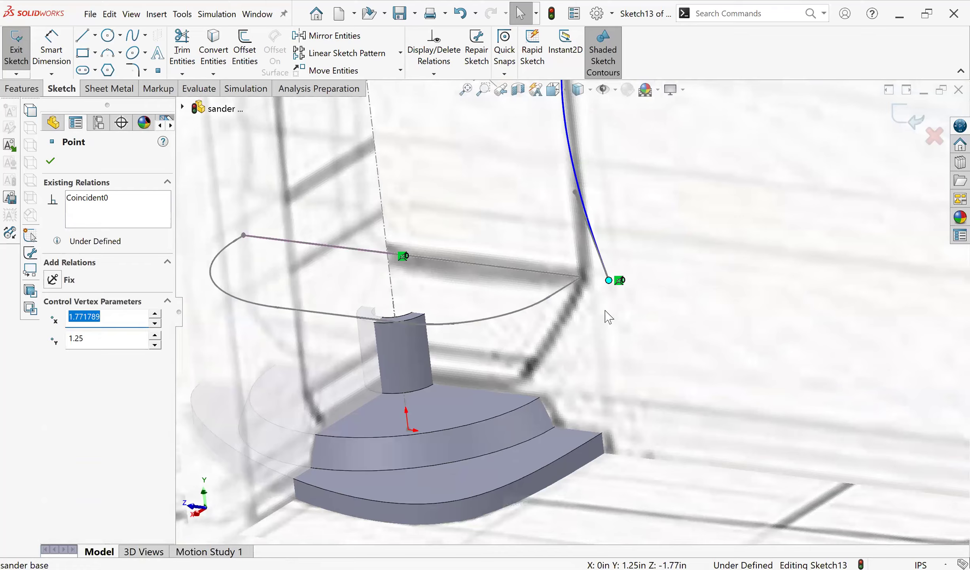
{"action": "left_click", "coordinate": [615, 284]}
{"action": "left_click", "coordinate": [609, 281]}
{"action": "left_click", "coordinate": [581, 277], "text": "ctrl"}
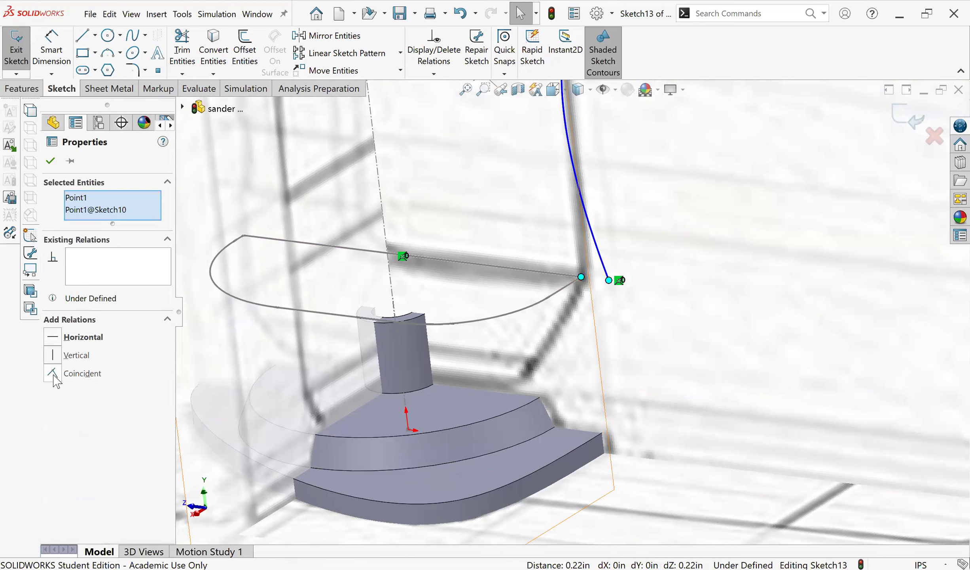
{"action": "left_click", "coordinate": [55, 374]}
{"action": "scroll", "coordinate": [669, 277], "scroll_direction": "up", "scroll_amount": 4}
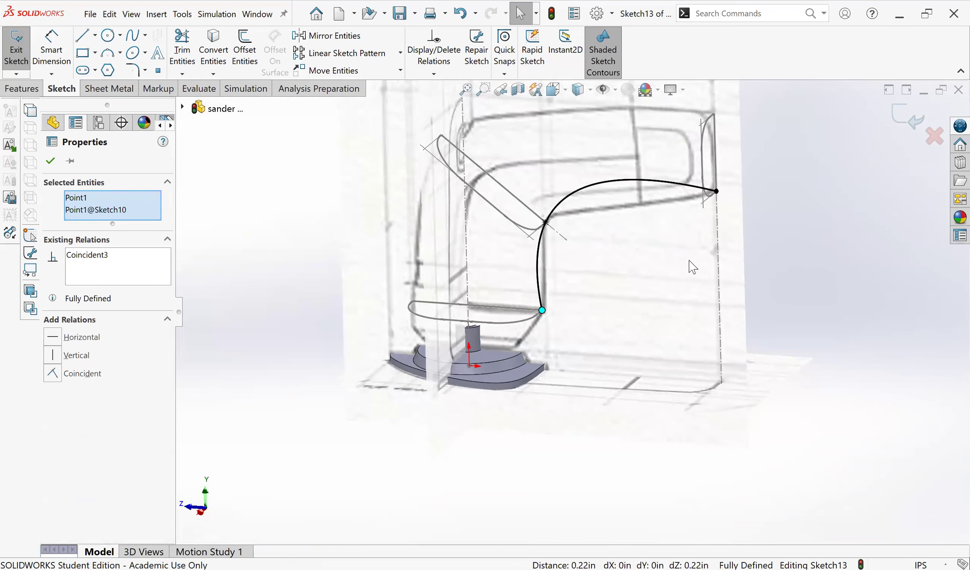
Step: Bend the inner spline's end tangents at the lower profile and the end profile toward the outline in the side reference picture
{"action": "key", "text": "ctrl+5"}
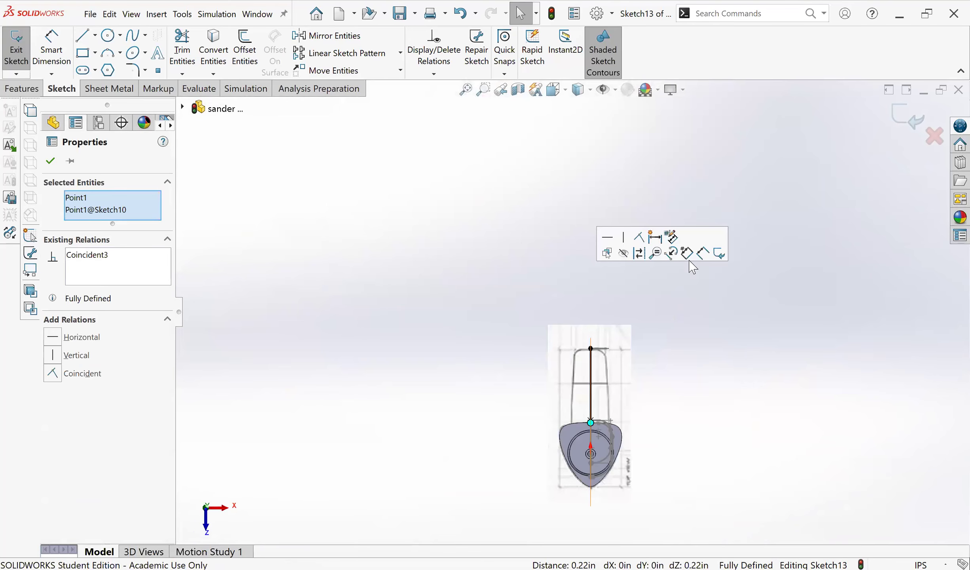
{"action": "key", "text": "ctrl+4"}
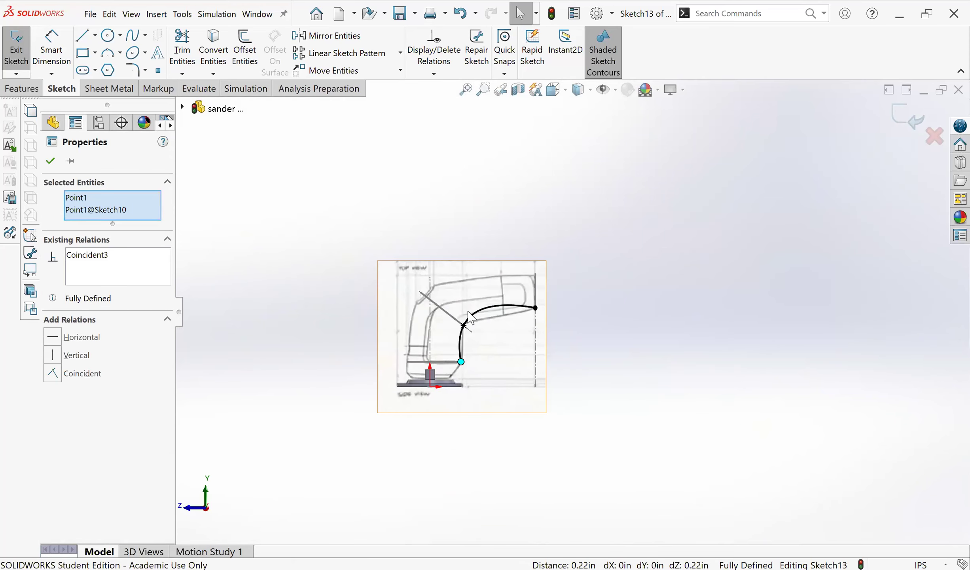
{"action": "scroll", "coordinate": [456, 350], "scroll_direction": "down", "scroll_amount": 5}
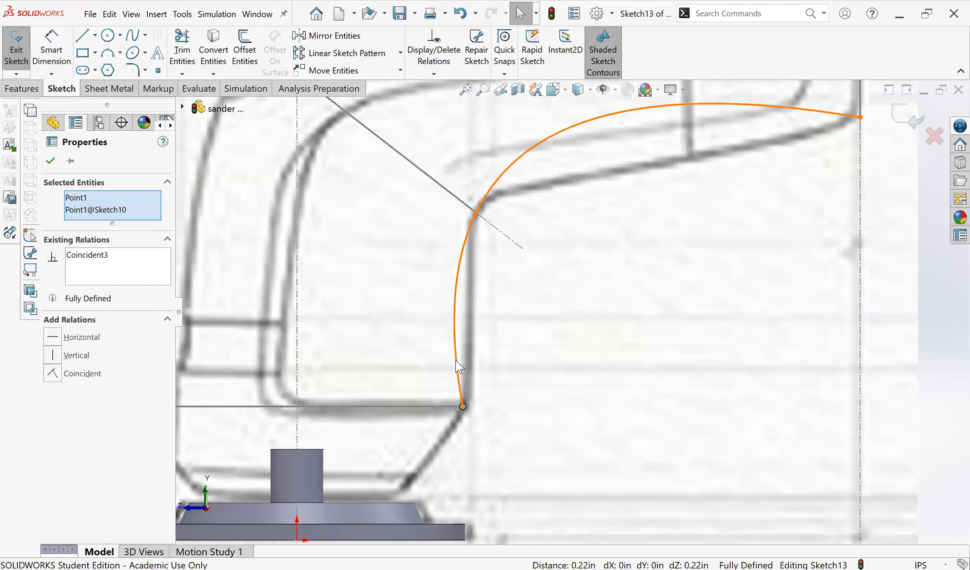
{"action": "left_click", "coordinate": [466, 365]}
{"action": "left_click_drag", "start_coordinate": [454, 361], "coordinate": [465, 361]}
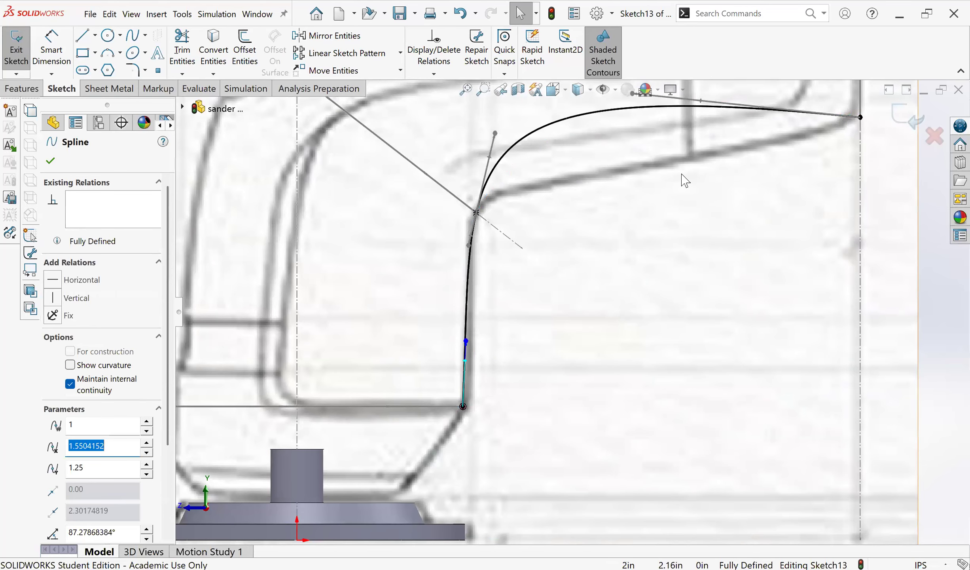
{"action": "scroll", "coordinate": [682, 179], "scroll_direction": "up", "scroll_amount": 2}
{"action": "left_click_drag", "start_coordinate": [668, 196], "coordinate": [680, 203]}
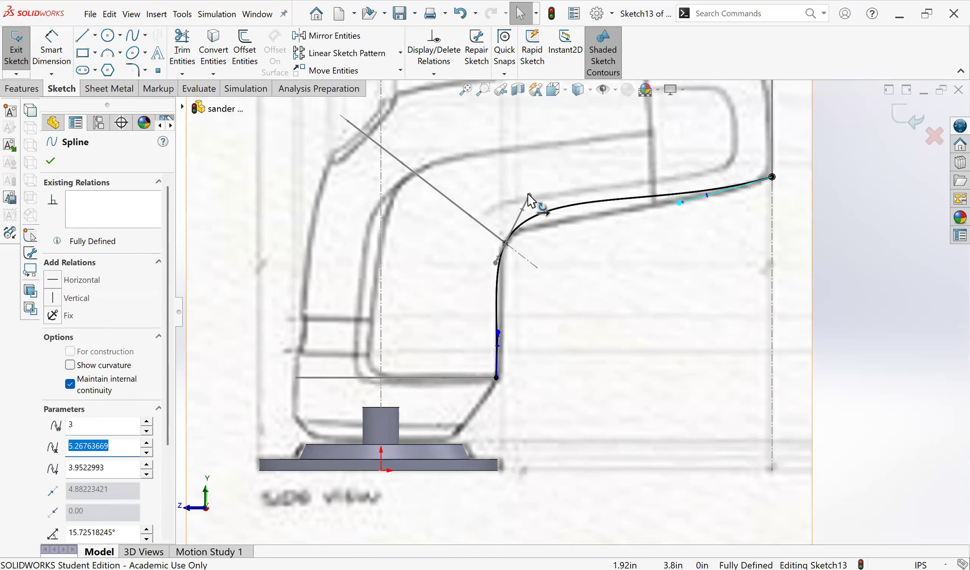
Step: Turn the inner spline's middle tangent toward the handle underside and shorten the tangents at its middle and both ends
{"action": "left_click_drag", "start_coordinate": [528, 200], "coordinate": [543, 215]}
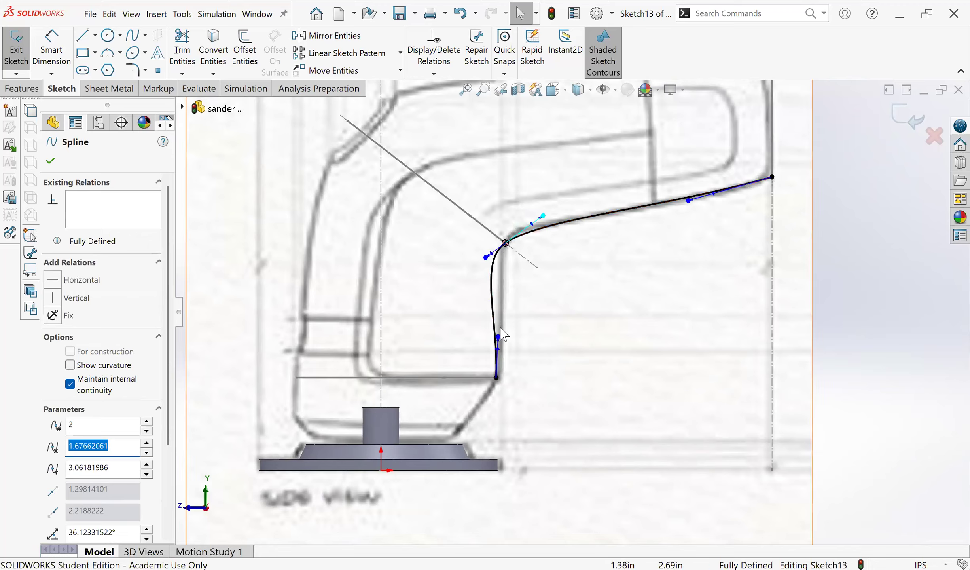
{"action": "left_click_drag", "start_coordinate": [499, 341], "coordinate": [499, 355]}
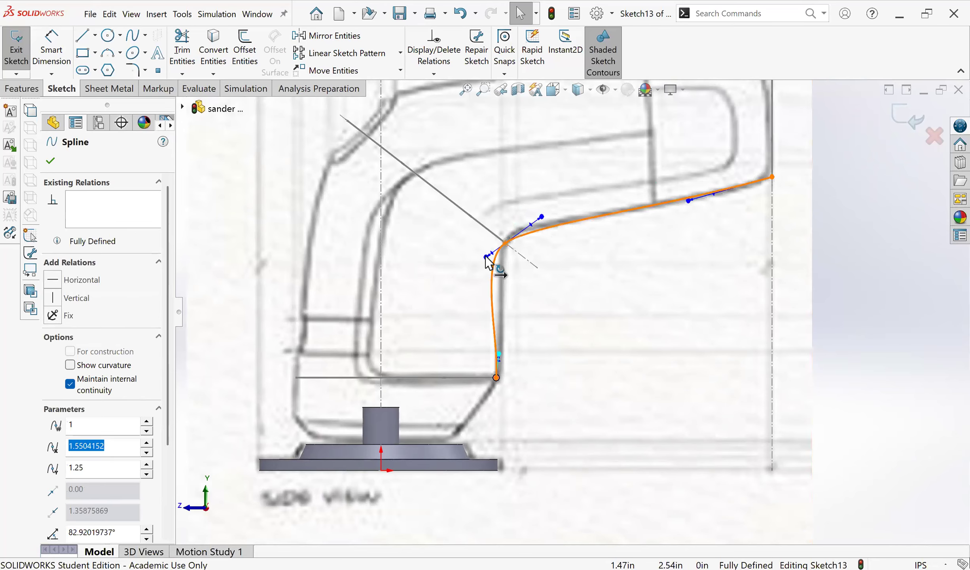
{"action": "left_click_drag", "start_coordinate": [490, 255], "coordinate": [524, 231]}
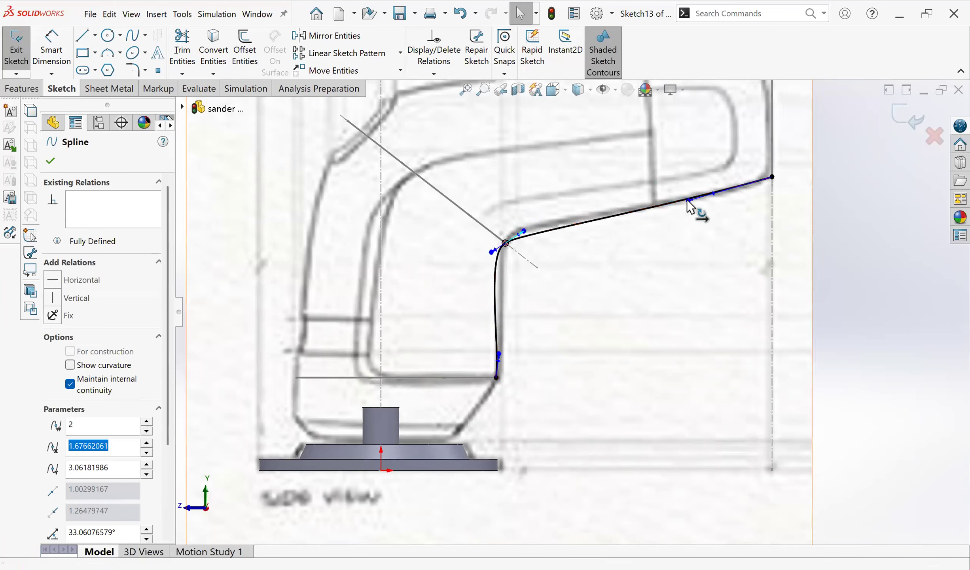
{"action": "left_click_drag", "start_coordinate": [666, 206], "coordinate": [735, 188]}
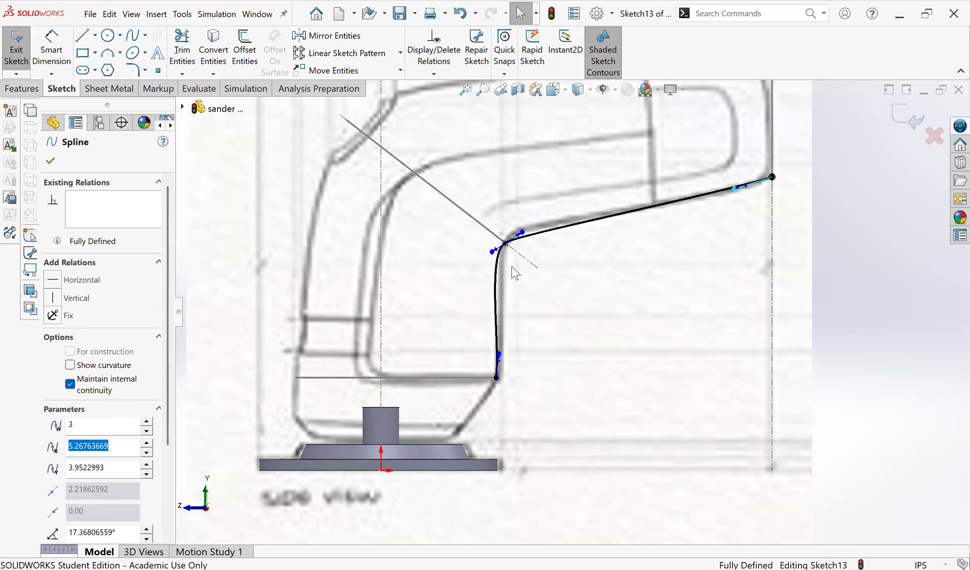
Step: Steepen the inner spline's middle tangent around the bend and tilt its end-profile tangent to follow the handle's underside
{"action": "left_click_drag", "start_coordinate": [496, 249], "coordinate": [534, 213]}
{"action": "scroll", "coordinate": [573, 233], "scroll_direction": "down", "scroll_amount": 4}
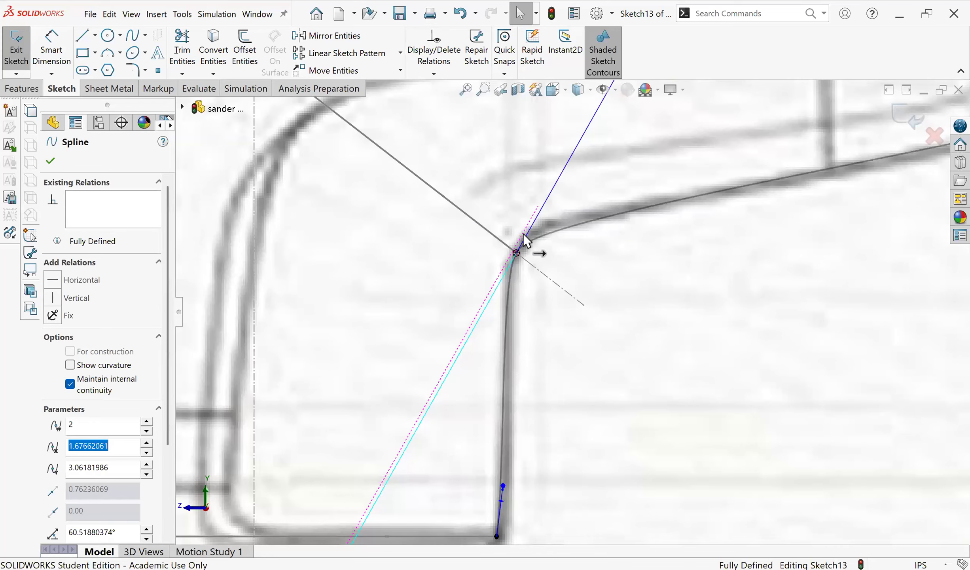
{"action": "left_click_drag", "start_coordinate": [577, 257], "coordinate": [505, 277]}
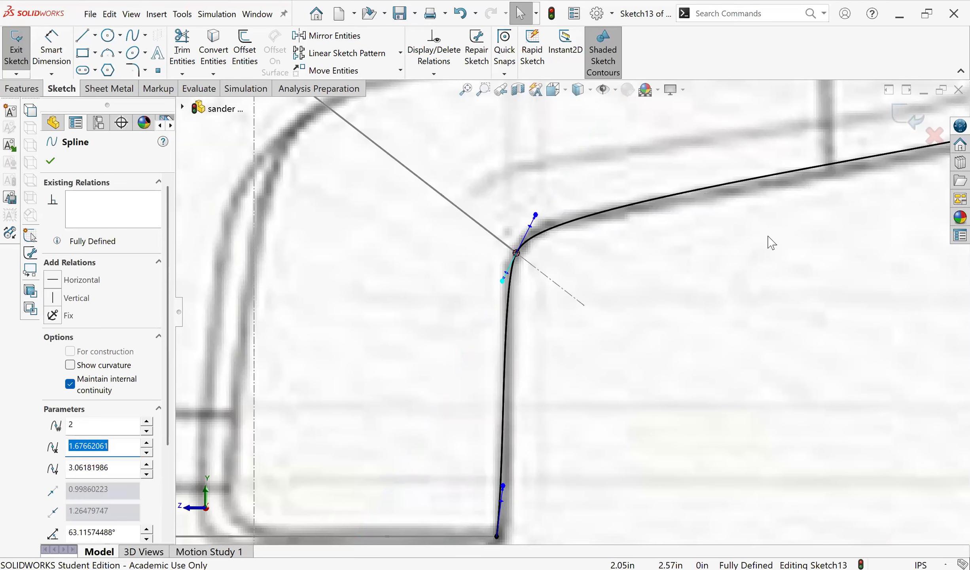
{"action": "scroll", "coordinate": [768, 238], "scroll_direction": "up", "scroll_amount": 3}
{"action": "left_click_drag", "start_coordinate": [819, 212], "coordinate": [821, 221]}
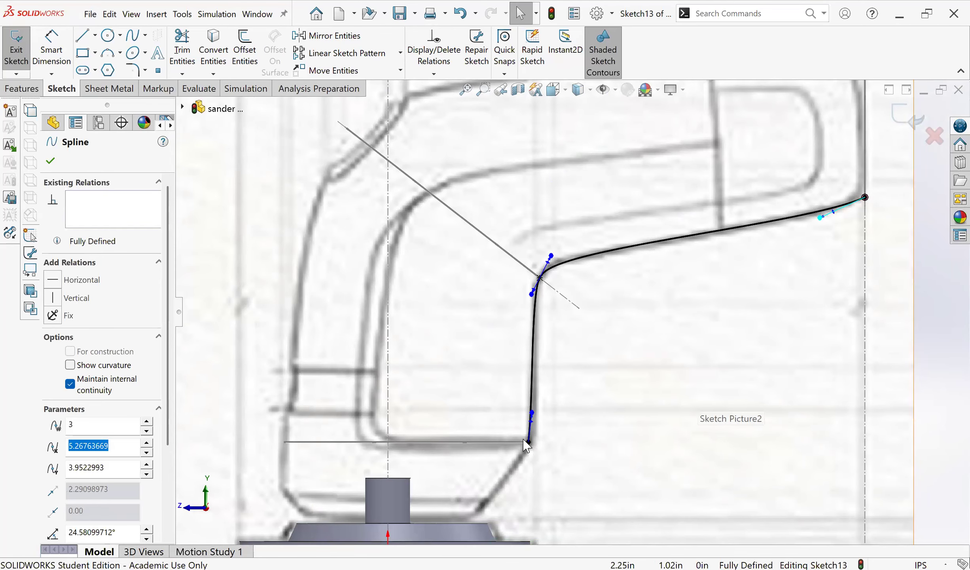
Step: Fine-tune the inner spline's lowest tangent along the reference edge and exit the sketch
{"action": "scroll", "coordinate": [514, 463], "scroll_direction": "down", "scroll_amount": 3}
{"action": "left_click_drag", "start_coordinate": [544, 387], "coordinate": [550, 386]}
{"action": "scroll", "coordinate": [669, 354], "scroll_direction": "up", "scroll_amount": 5}
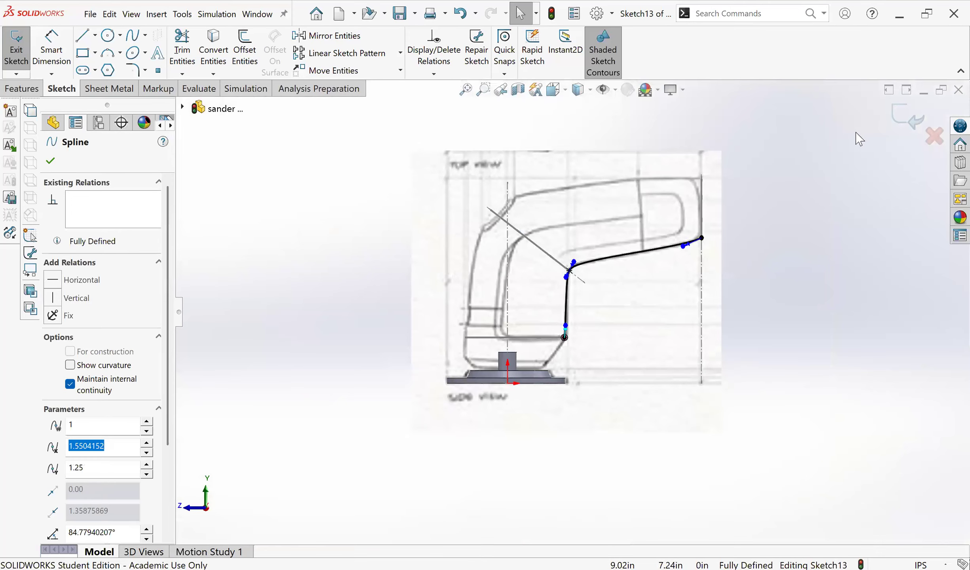
{"action": "left_click", "coordinate": [911, 118]}
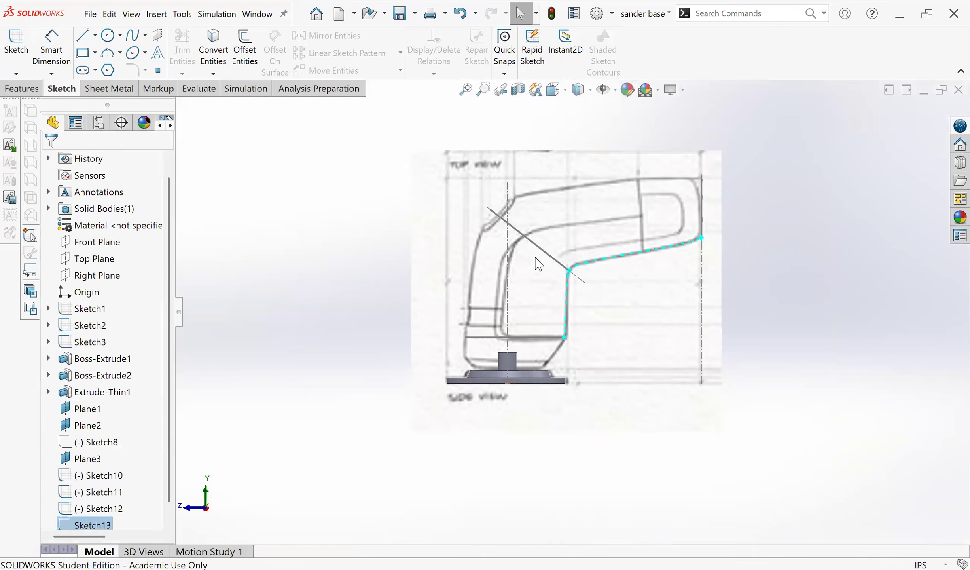
Step: Open a new sketch on the Right Plane and start a spline at the lower profile's outer corner
{"action": "left_click", "coordinate": [97, 276]}
{"action": "left_click", "coordinate": [17, 43]}
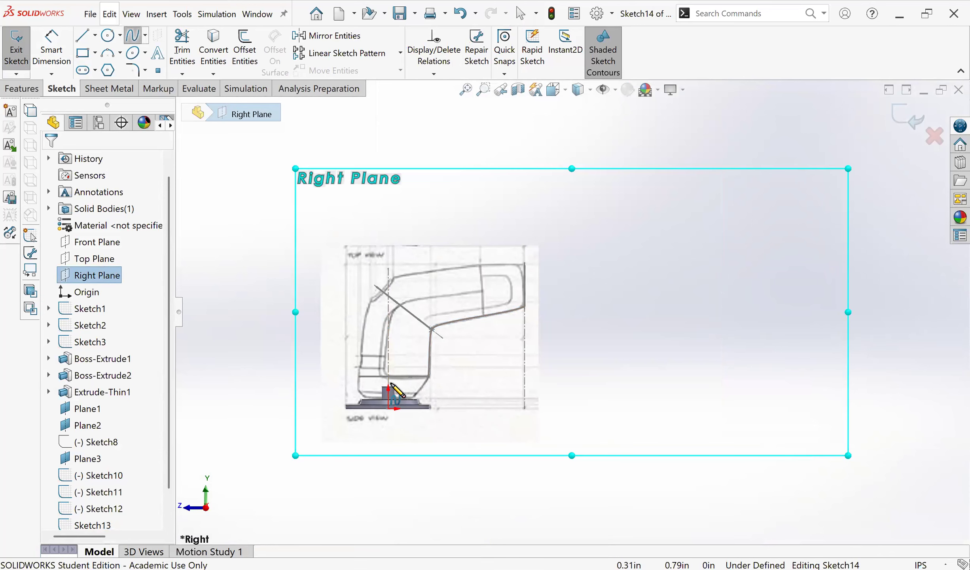
{"action": "scroll", "coordinate": [391, 385], "scroll_direction": "down", "scroll_amount": 3}
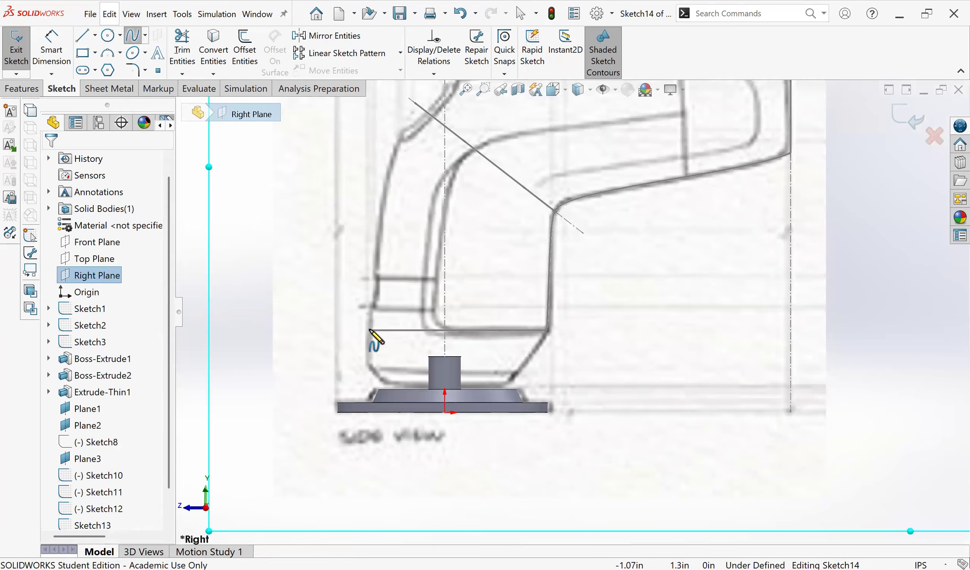
{"action": "middle_click_drag", "start_coordinate": [401, 329], "coordinate": [409, 358]}
{"action": "left_click", "coordinate": [407, 356]}
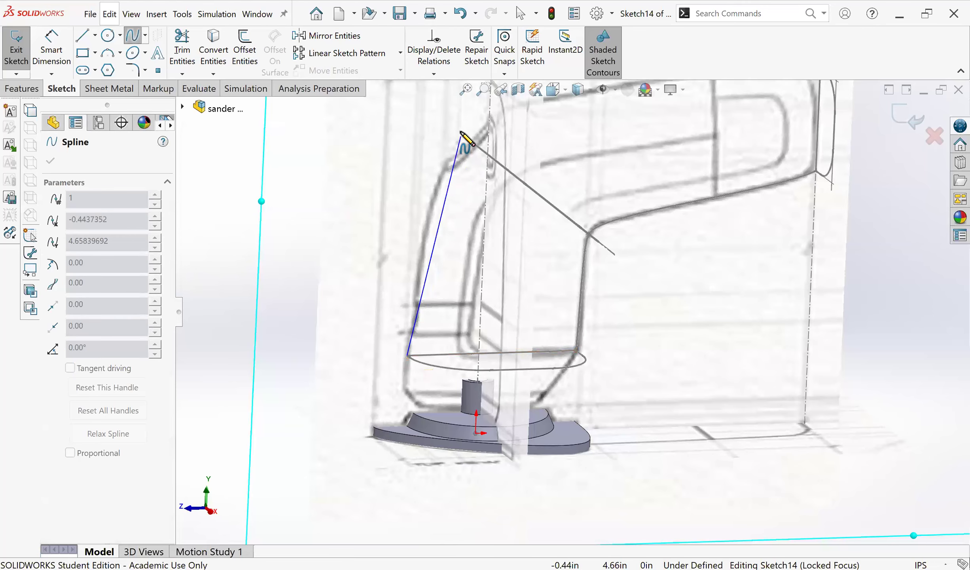
Step: Place the outer spline's second point close to the upper end of the angled profile
{"action": "middle_click_drag", "start_coordinate": [481, 209], "coordinate": [463, 237]}
{"action": "scroll", "coordinate": [477, 249], "scroll_direction": "down", "scroll_amount": 8}
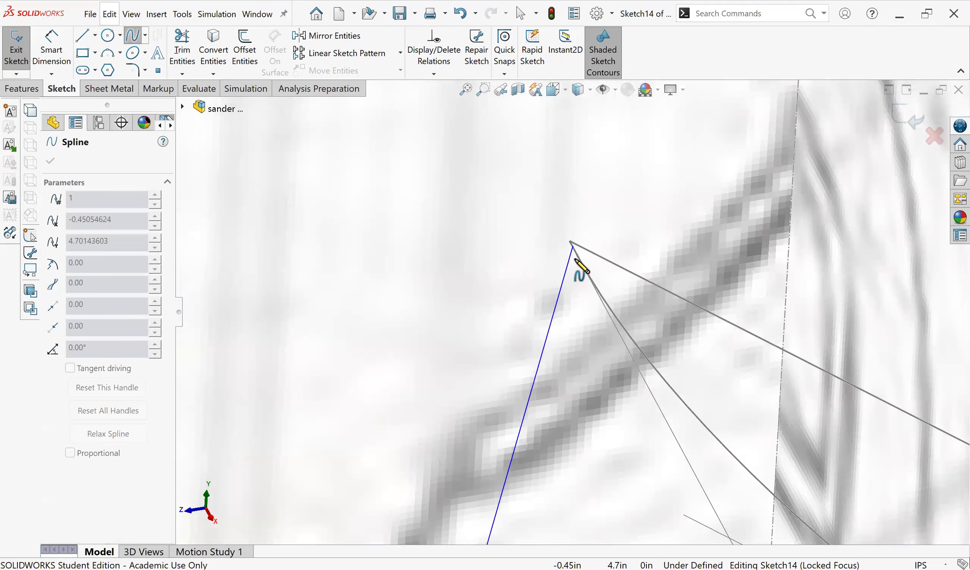
{"action": "middle_click_drag", "start_coordinate": [541, 275], "coordinate": [475, 360]}
{"action": "scroll", "coordinate": [445, 339], "scroll_direction": "up", "scroll_amount": 2}
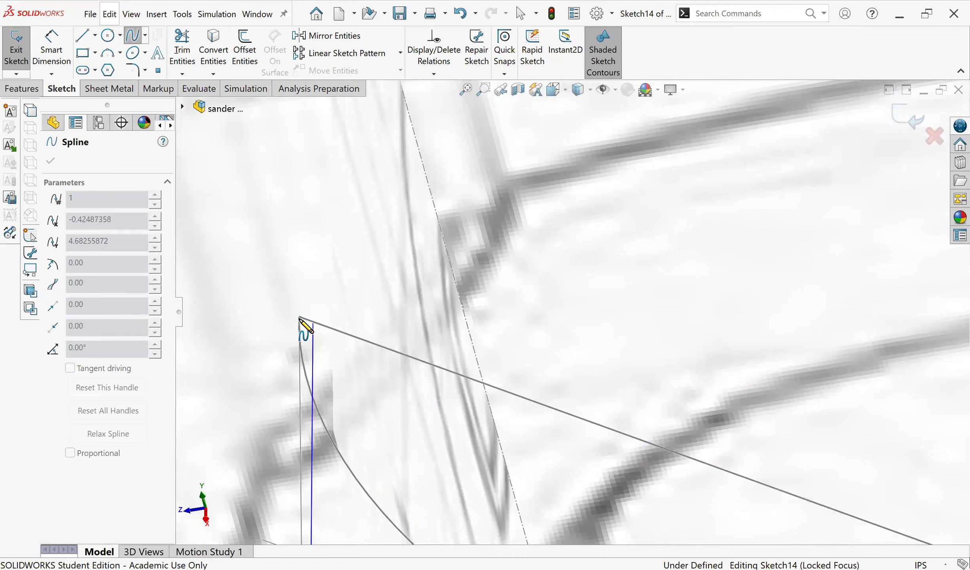
{"action": "left_click", "coordinate": [288, 311]}
Step: Finish the outer spline at the upper corner of the end profile
{"action": "scroll", "coordinate": [482, 297], "scroll_direction": "up", "scroll_amount": 8}
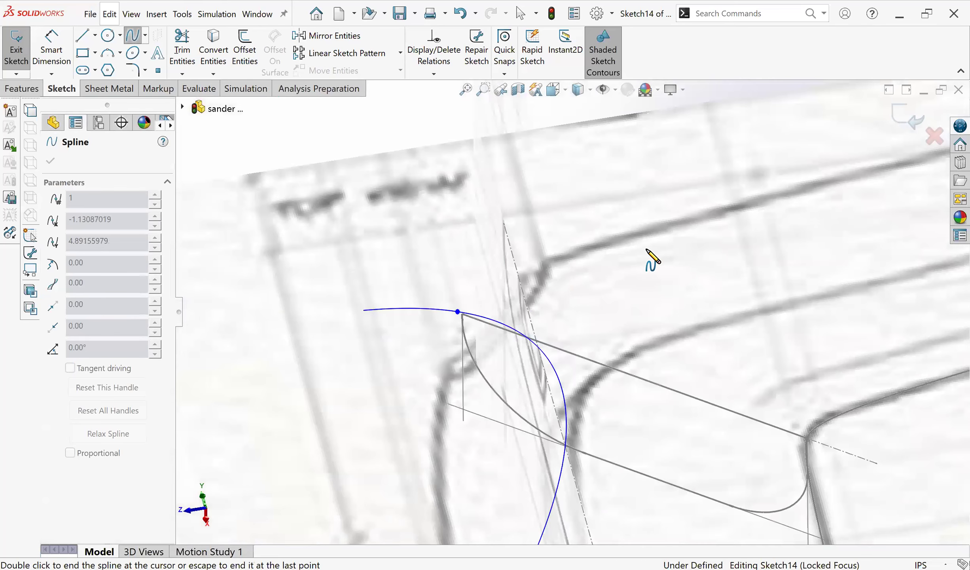
{"action": "scroll", "coordinate": [845, 234], "scroll_direction": "up", "scroll_amount": 3}
{"action": "middle_click_drag", "start_coordinate": [837, 242], "coordinate": [861, 260]}
{"action": "scroll", "coordinate": [806, 254], "scroll_direction": "down", "scroll_amount": 6}
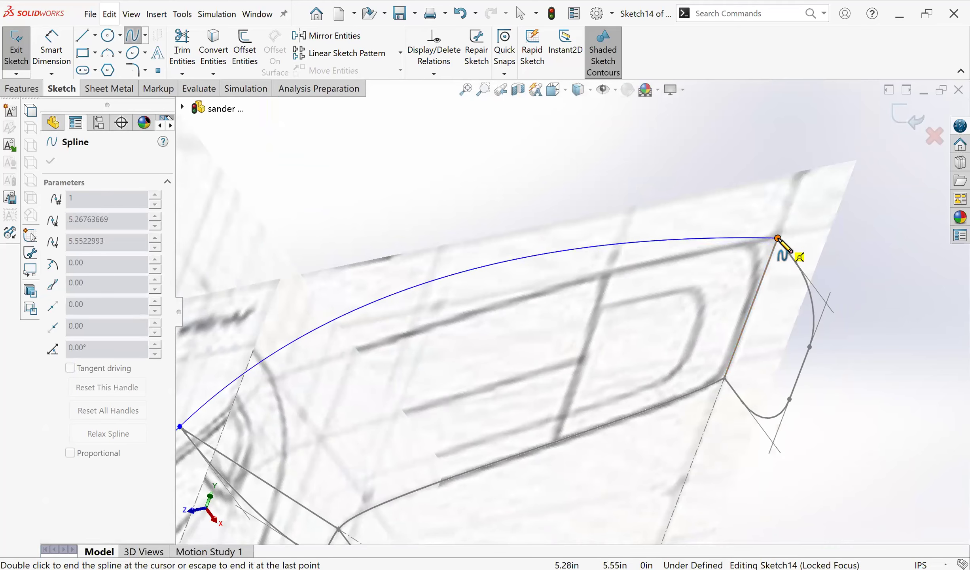
{"action": "left_click", "coordinate": [778, 238]}
{"action": "key", "text": "Escape"}
Step: Make the outer spline's middle point coincident with the upper end point of the angled profile
{"action": "scroll", "coordinate": [574, 311], "scroll_direction": "up", "scroll_amount": 5}
{"action": "scroll", "coordinate": [356, 439], "scroll_direction": "down", "scroll_amount": 1}
{"action": "scroll", "coordinate": [556, 238], "scroll_direction": "down", "scroll_amount": 5}
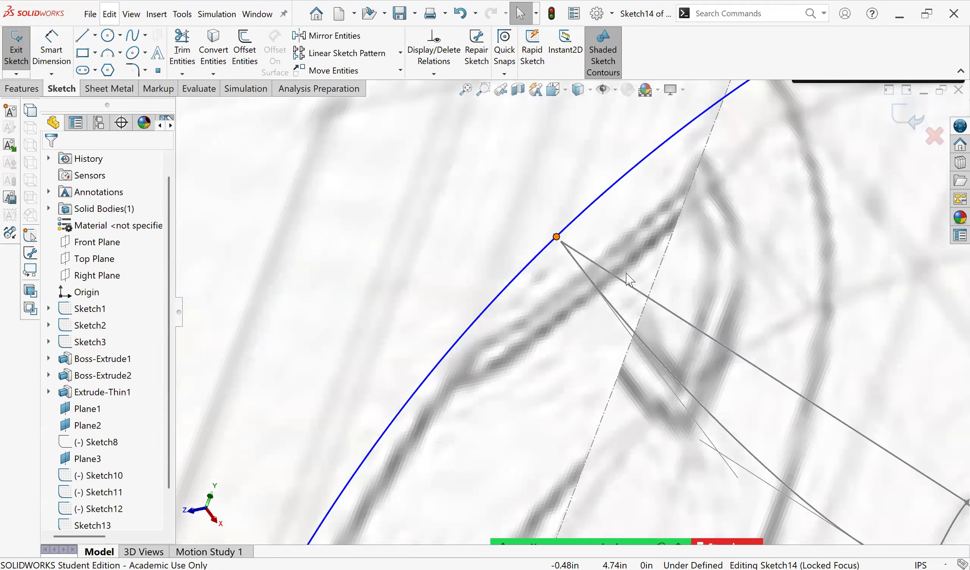
{"action": "left_click", "coordinate": [556, 237]}
{"action": "middle_click_drag", "start_coordinate": [611, 282], "coordinate": [253, 378]}
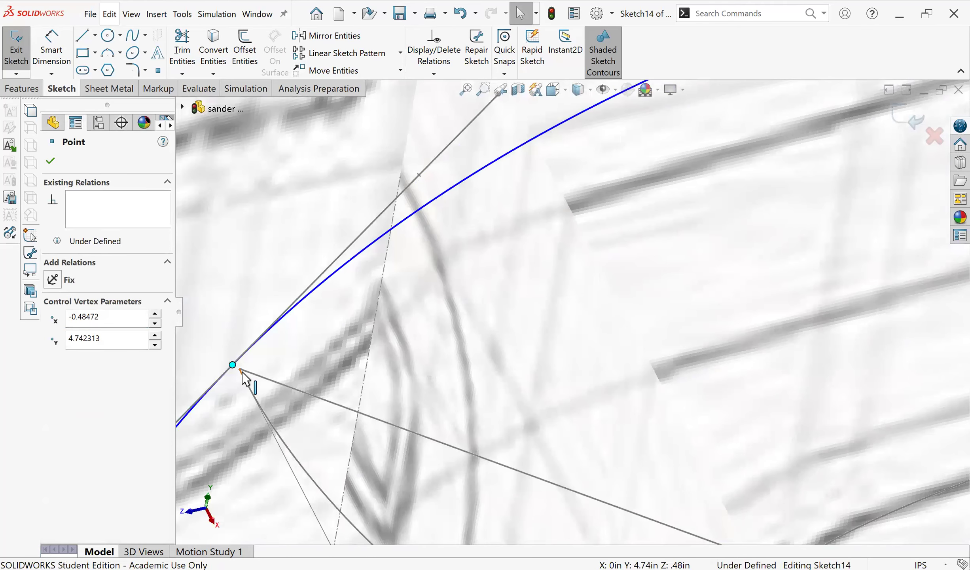
{"action": "left_click", "coordinate": [239, 370], "text": "ctrl"}
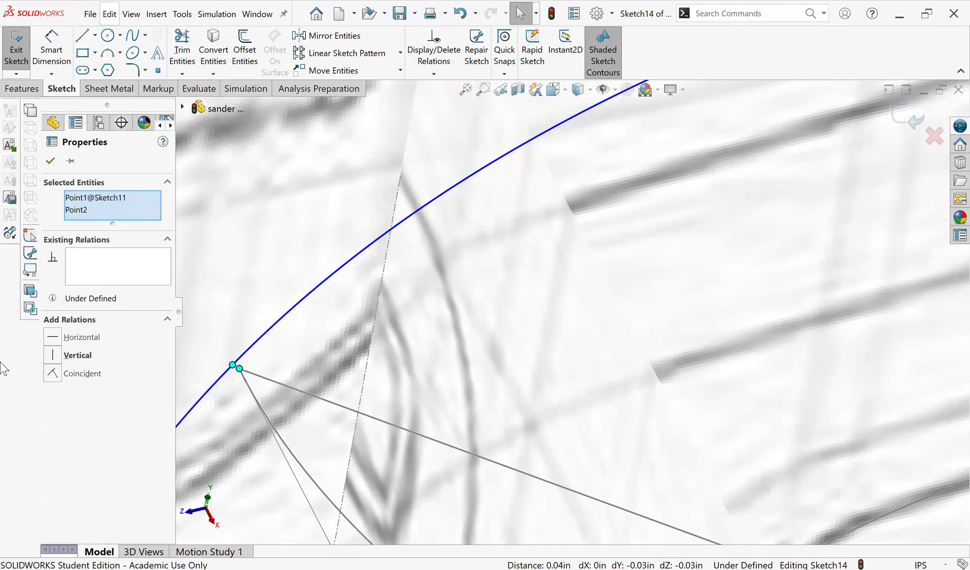
{"action": "left_click", "coordinate": [61, 378]}
{"action": "scroll", "coordinate": [464, 361], "scroll_direction": "up", "scroll_amount": 8}
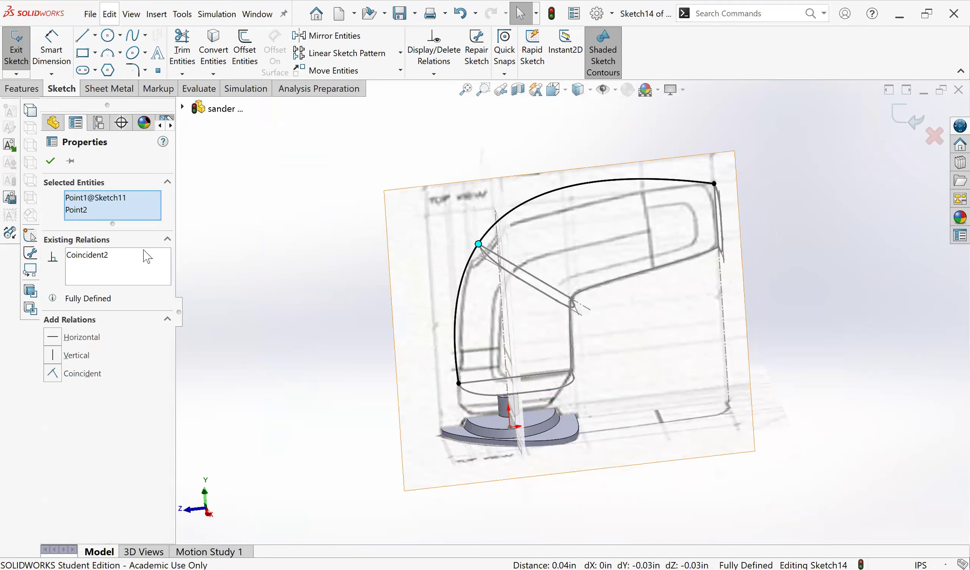
{"action": "left_click", "coordinate": [50, 161]}
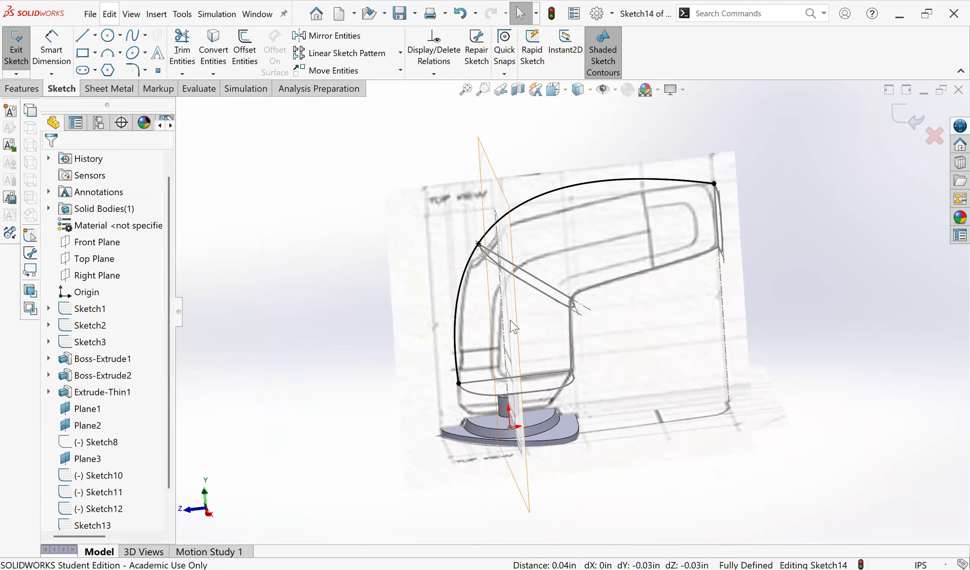
Step: In the Right view, tilt the outer spline's lower tangent inward to follow the body's back edge in the reference picture
{"action": "key", "text": "space"}
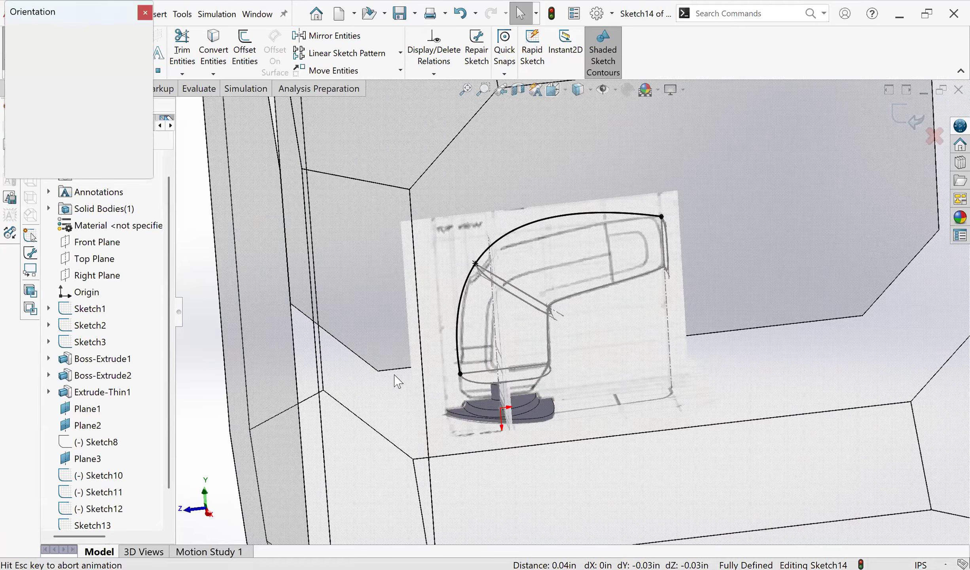
{"action": "left_click", "coordinate": [384, 361]}
{"action": "scroll", "coordinate": [383, 361], "scroll_direction": "down", "scroll_amount": 3}
{"action": "left_click", "coordinate": [395, 306]}
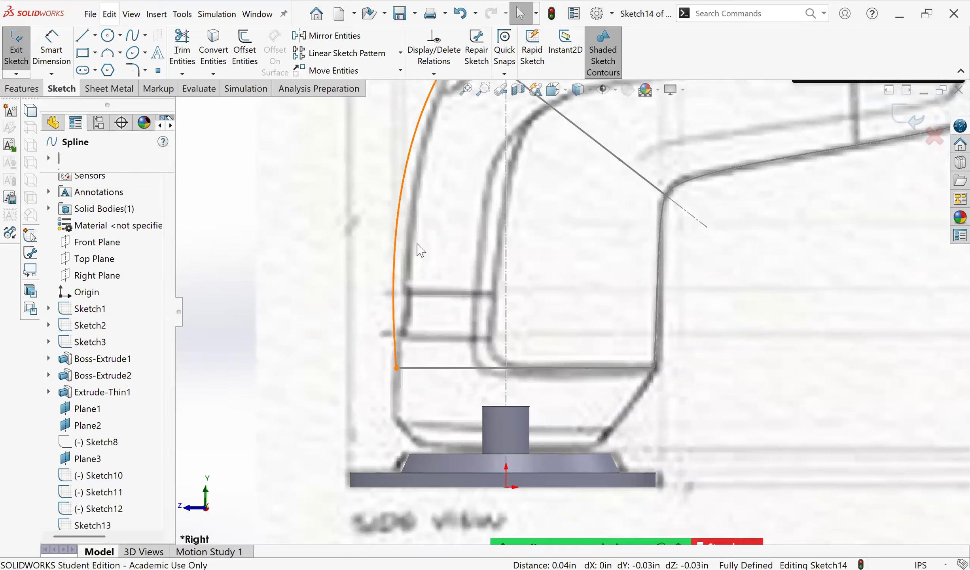
{"action": "left_click_drag", "start_coordinate": [393, 288], "coordinate": [404, 296]}
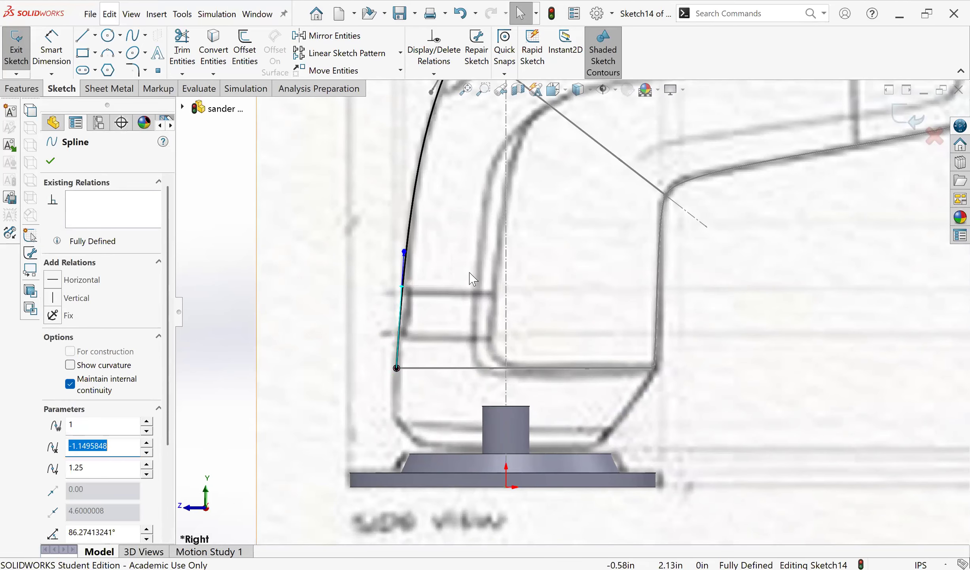
Step: Shorten the outer spline's middle tangent and flatten its end-profile tangent so the curve follows the body's top edge
{"action": "scroll", "coordinate": [568, 193], "scroll_direction": "up", "scroll_amount": 3}
{"action": "scroll", "coordinate": [669, 167], "scroll_direction": "up", "scroll_amount": 2}
{"action": "scroll", "coordinate": [671, 189], "scroll_direction": "down", "scroll_amount": 3}
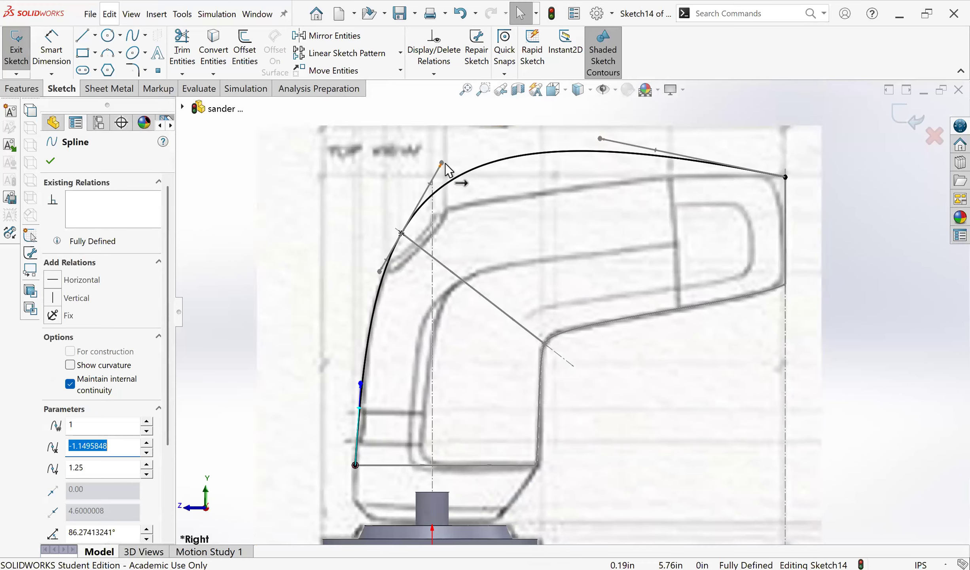
{"action": "left_click_drag", "start_coordinate": [435, 178], "coordinate": [419, 202]}
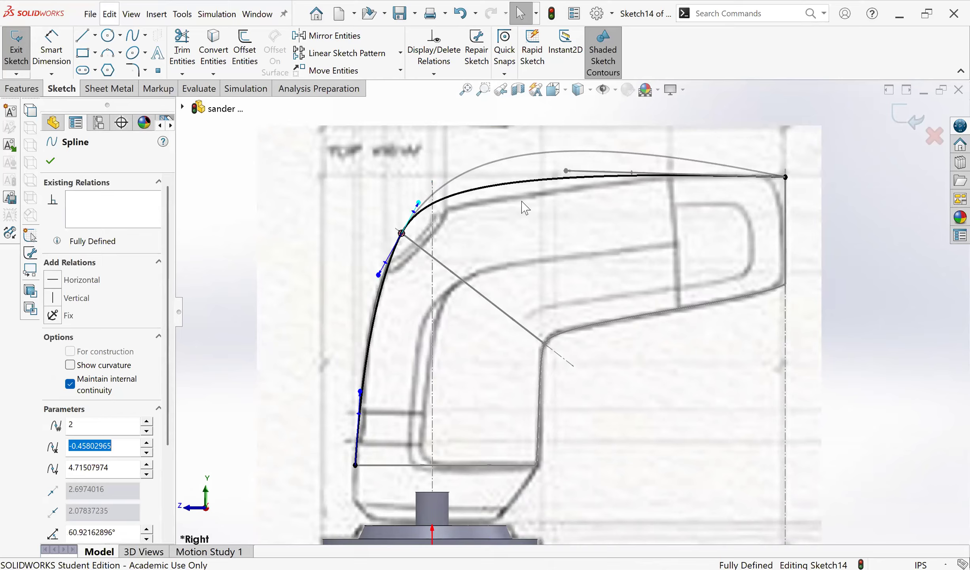
{"action": "left_click_drag", "start_coordinate": [566, 174], "coordinate": [616, 177]}
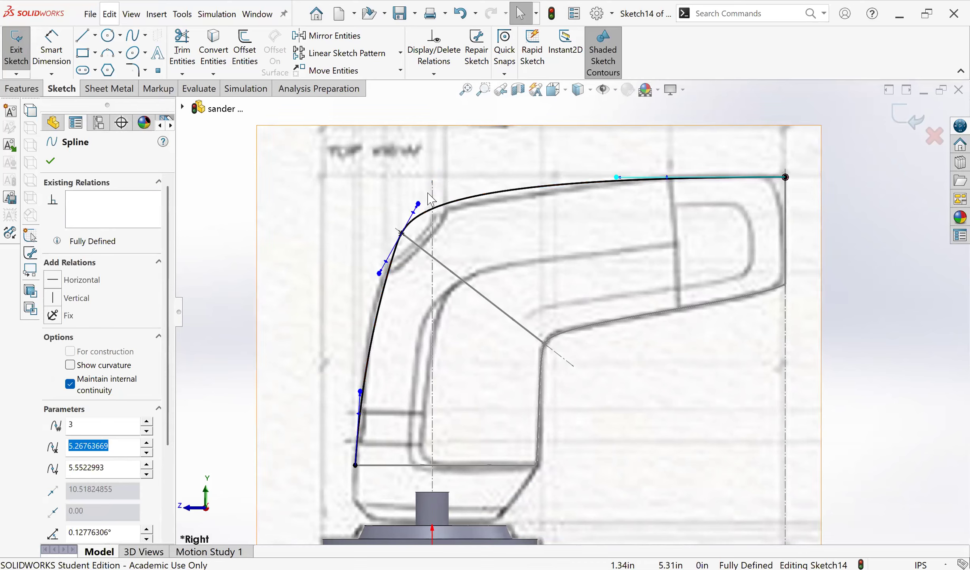
Step: Flatten the outer spline's middle tangent to about 44° and tilt its end-profile tangent to about -1.1°
{"action": "left_click_drag", "start_coordinate": [414, 213], "coordinate": [421, 221]}
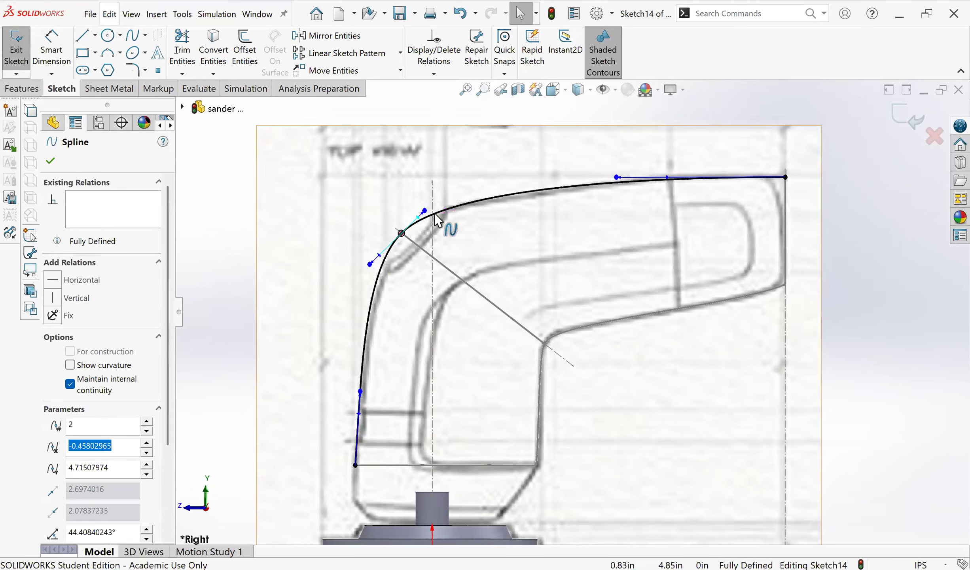
{"action": "left_click", "coordinate": [617, 178]}
{"action": "left_click_drag", "start_coordinate": [668, 178], "coordinate": [669, 174]}
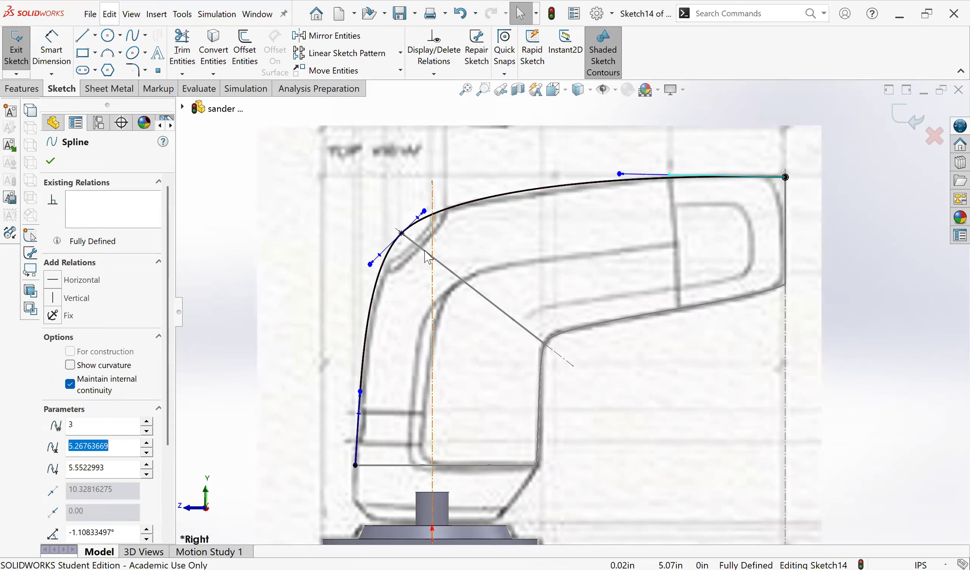
Step: Readjust the outer spline's middle tangent to about 43.8° so the curve follows the picture around the upper back corner
{"action": "left_click_drag", "start_coordinate": [371, 264], "coordinate": [378, 262]}
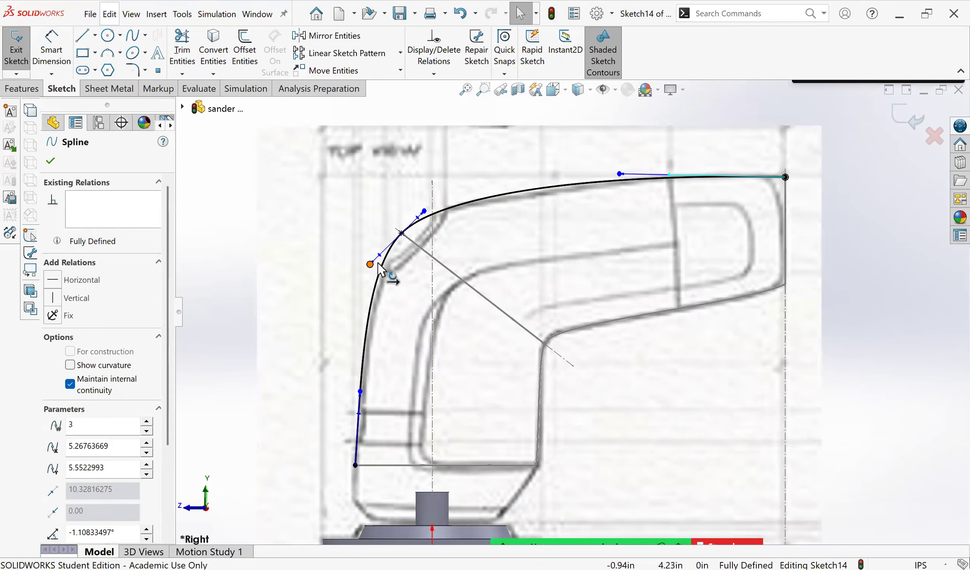
{"action": "scroll", "coordinate": [455, 225], "scroll_direction": "down", "scroll_amount": 2}
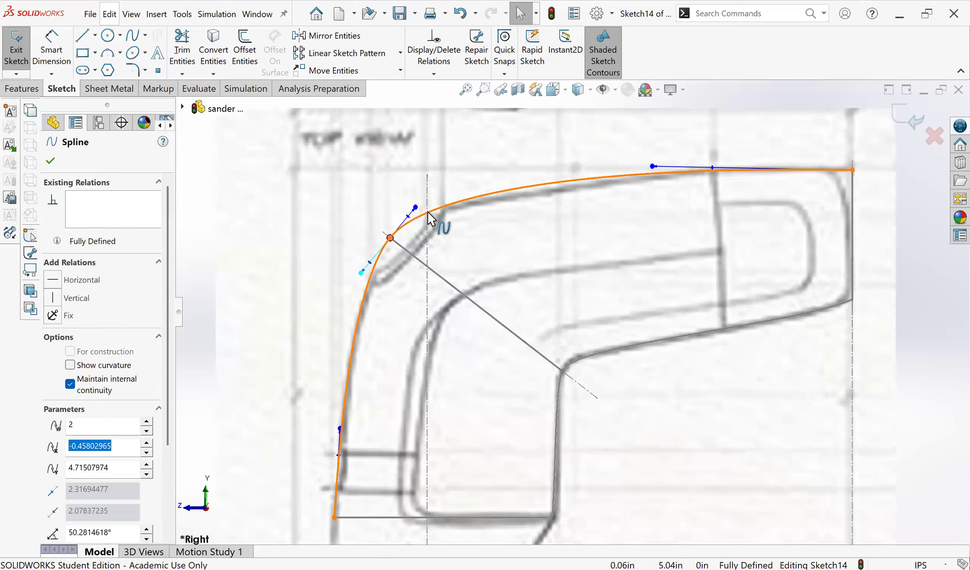
{"action": "scroll", "coordinate": [415, 212], "scroll_direction": "down", "scroll_amount": 1}
{"action": "left_click_drag", "start_coordinate": [406, 216], "coordinate": [422, 224]}
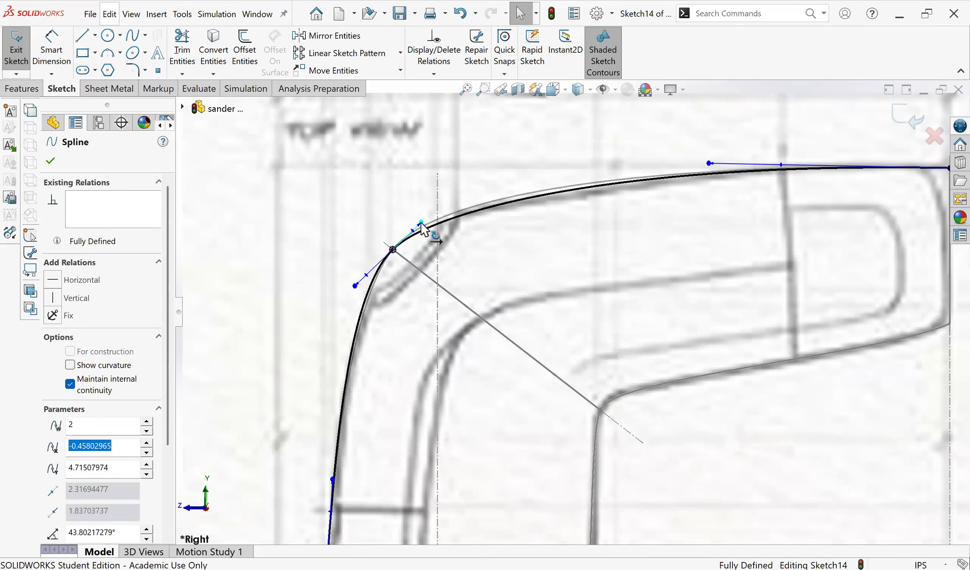
{"action": "left_click_drag", "start_coordinate": [421, 222], "coordinate": [421, 223]}
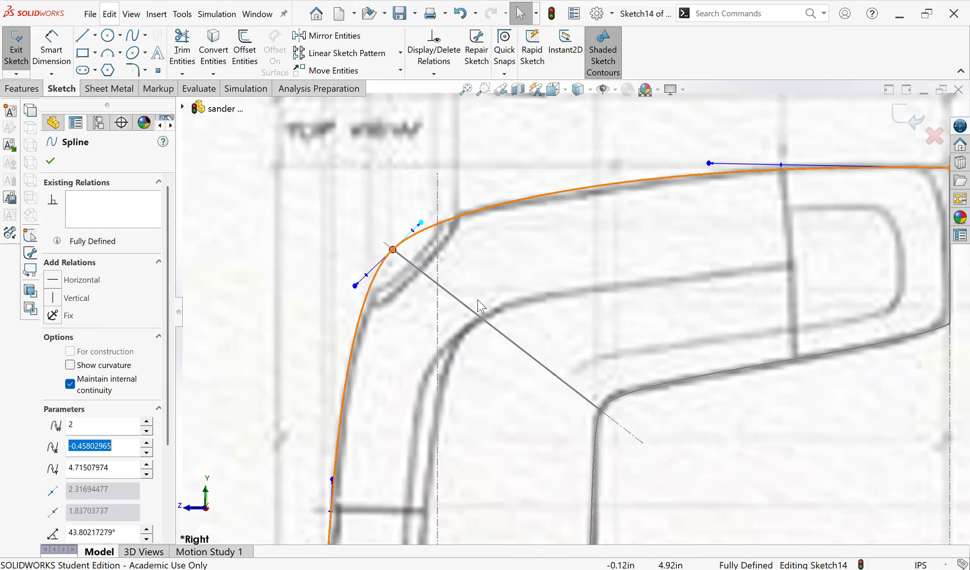
Step: Shorten both sides of the outer spline's middle tangent, then shorten the end-profile tangent and tilt it to about -1.85°
{"action": "left_click_drag", "start_coordinate": [355, 285], "coordinate": [371, 278]}
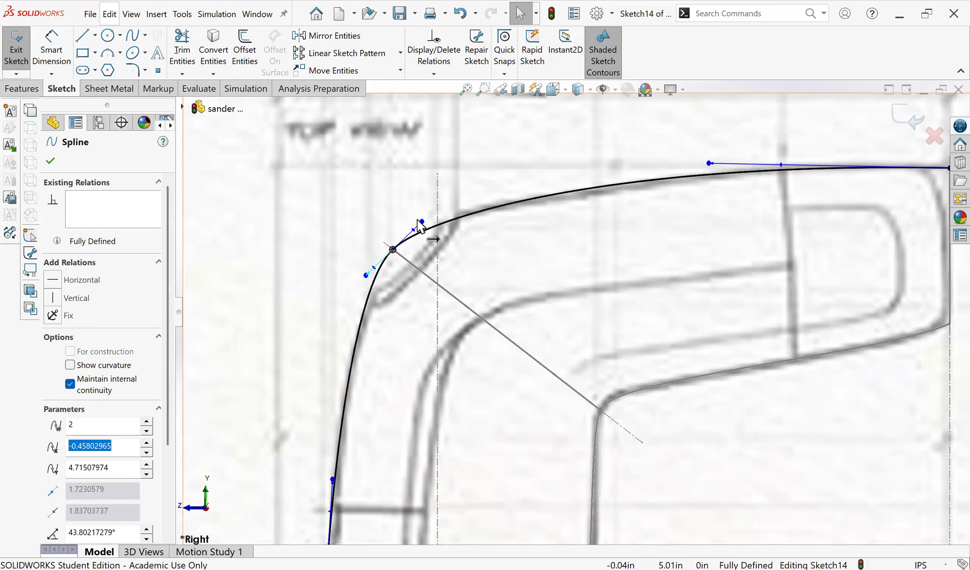
{"action": "left_click_drag", "start_coordinate": [422, 221], "coordinate": [419, 224]}
{"action": "left_click_drag", "start_coordinate": [709, 163], "coordinate": [745, 151]}
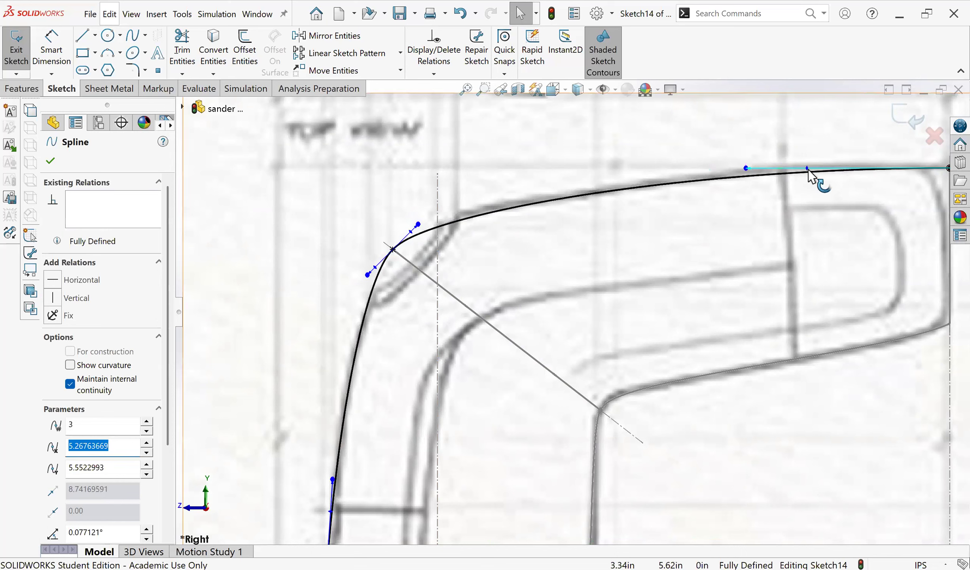
{"action": "left_click_drag", "start_coordinate": [805, 168], "coordinate": [808, 163]}
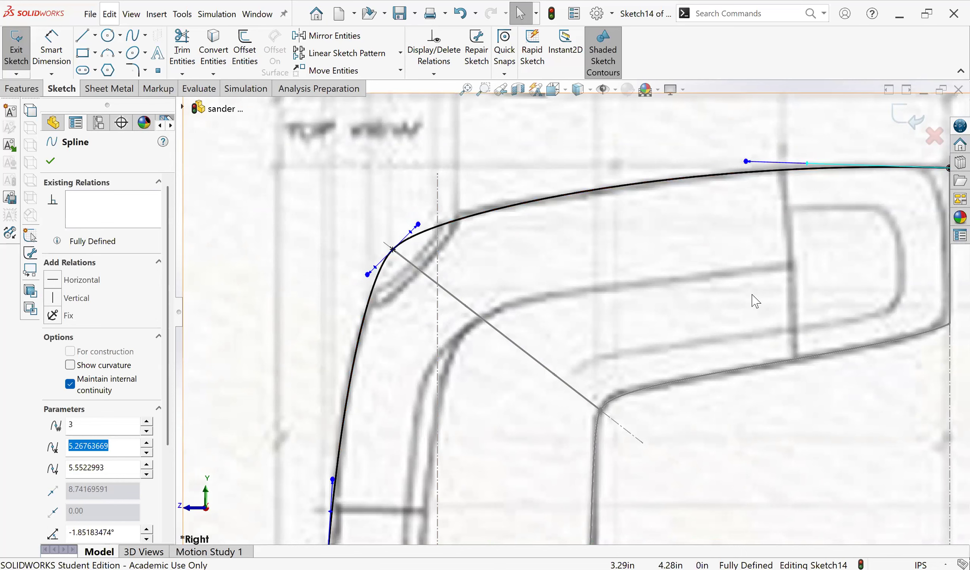
Step: Steepen the outer spline's middle tangent to about 50°, lengthen its lower tangent and finish the sketch
{"action": "left_click_drag", "start_coordinate": [418, 224], "coordinate": [416, 222]}
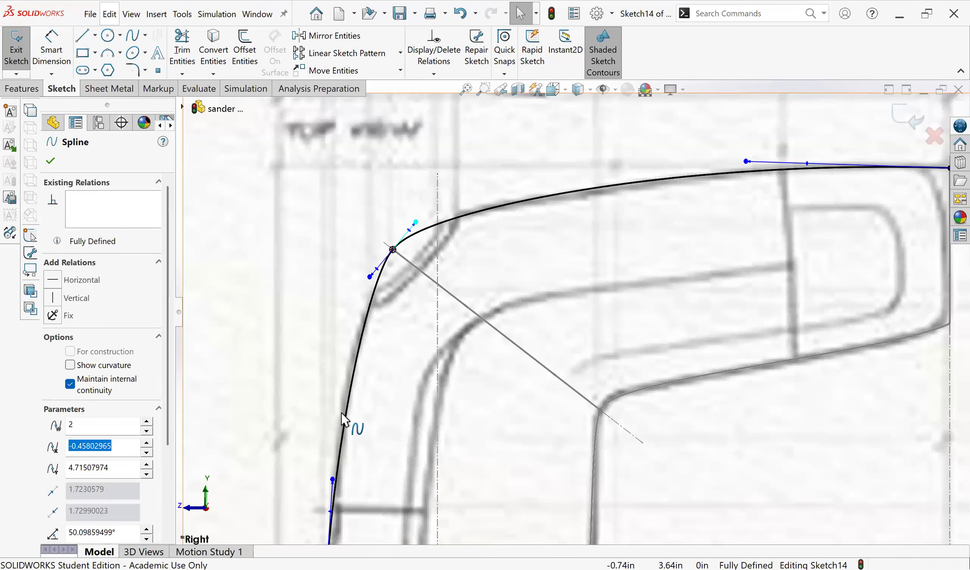
{"action": "mouse_move", "coordinate": [369, 277]}
{"action": "left_mouse_down"}
{"action": "mouse_move", "coordinate": [361, 291]}
{"action": "mouse_move", "coordinate": [369, 281]}
{"action": "left_mouse_up"}
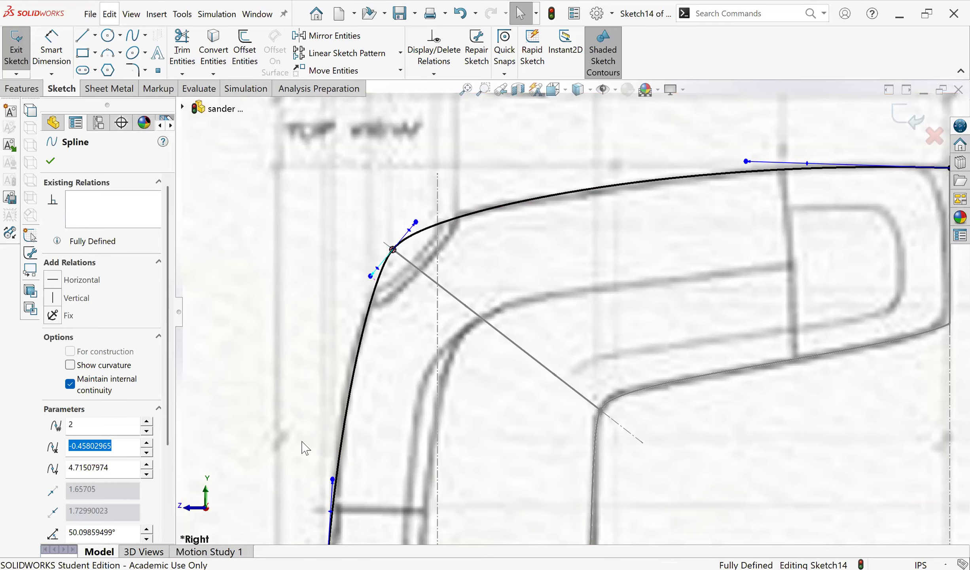
{"action": "left_click_drag", "start_coordinate": [331, 476], "coordinate": [328, 464]}
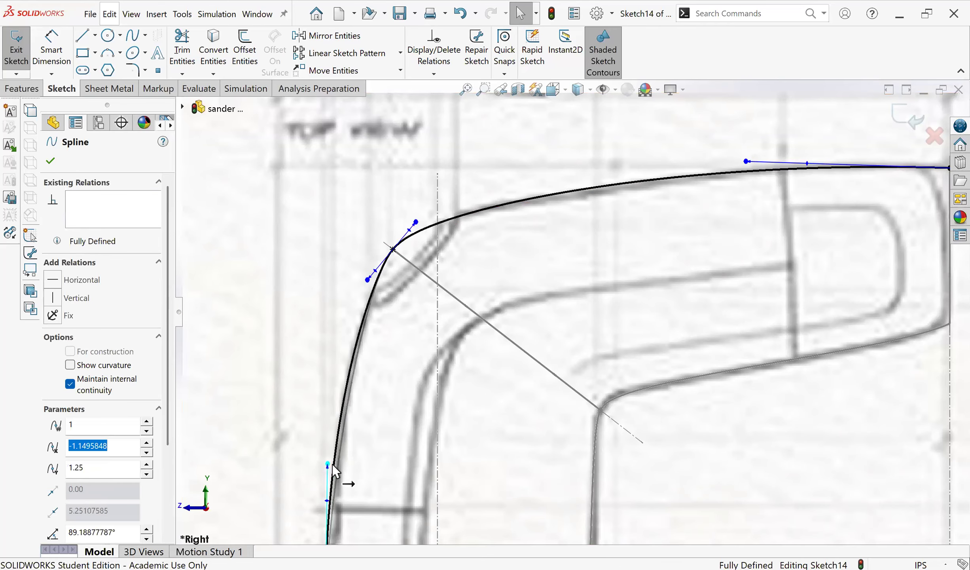
{"action": "scroll", "coordinate": [621, 374], "scroll_direction": "up", "scroll_amount": 4}
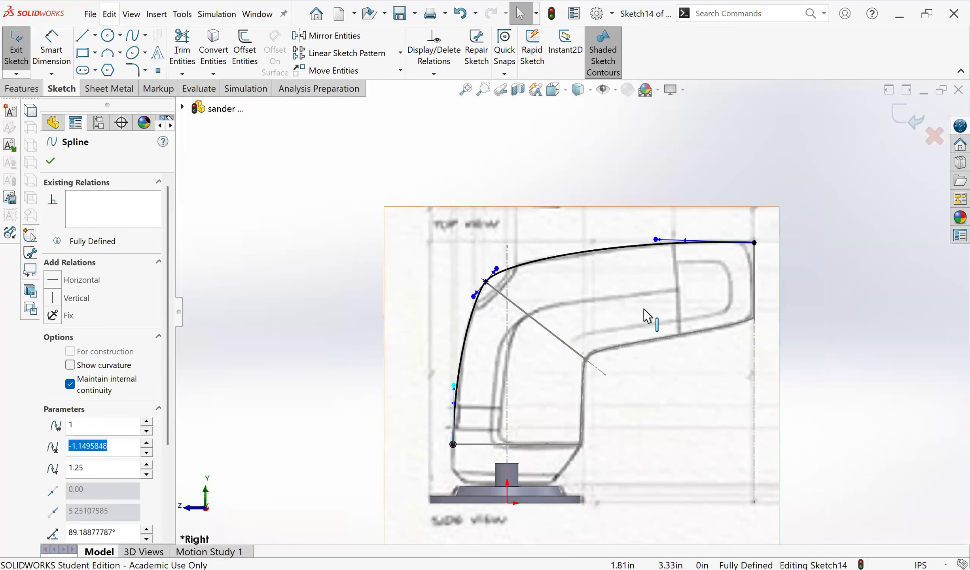
{"action": "left_click", "coordinate": [896, 115]}
Step: Start a boss loft with the horizontal lower half-profile and the angled middle profile as its profiles
{"action": "mouse_move", "coordinate": [580, 363]}
{"action": "middle_mouse_down"}
{"action": "mouse_move", "coordinate": [646, 451]}
{"action": "mouse_move", "coordinate": [478, 447]}
{"action": "middle_mouse_up"}
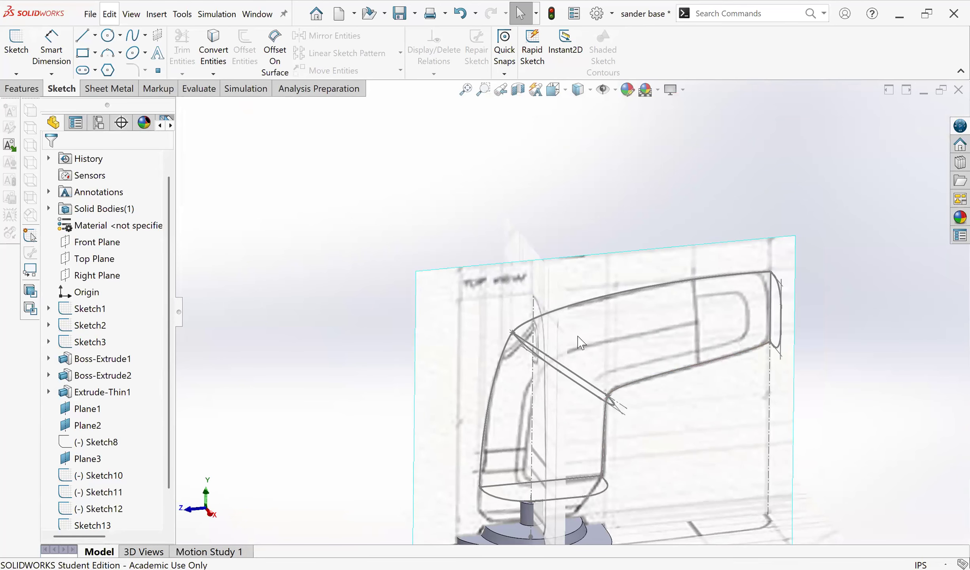
{"action": "left_click", "coordinate": [21, 88]}
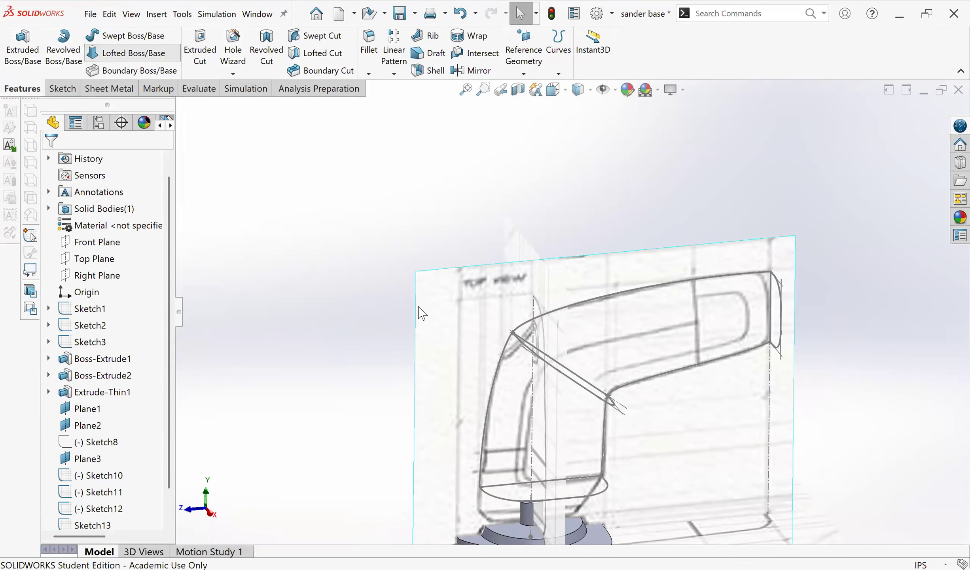
{"action": "middle_click_drag", "start_coordinate": [598, 348], "coordinate": [781, 447]}
{"action": "mouse_move", "coordinate": [788, 341]}
{"action": "middle_mouse_down"}
{"action": "mouse_move", "coordinate": [827, 344]}
{"action": "mouse_move", "coordinate": [795, 416]}
{"action": "mouse_move", "coordinate": [808, 427]}
{"action": "mouse_move", "coordinate": [786, 439]}
{"action": "mouse_move", "coordinate": [776, 419]}
{"action": "mouse_move", "coordinate": [814, 438]}
{"action": "middle_mouse_up"}
{"action": "scroll", "coordinate": [837, 401], "scroll_direction": "down", "scroll_amount": 4}
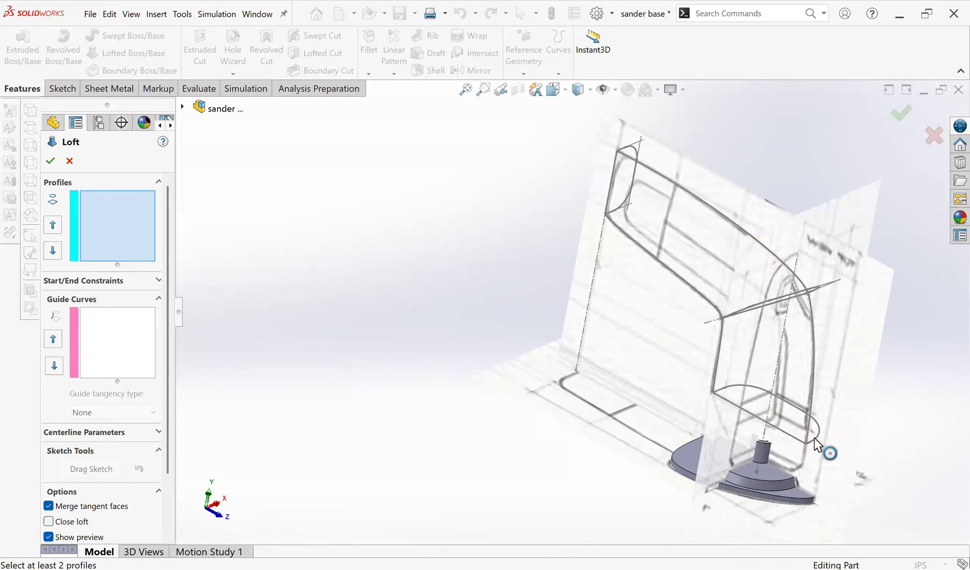
{"action": "left_click", "coordinate": [812, 439]}
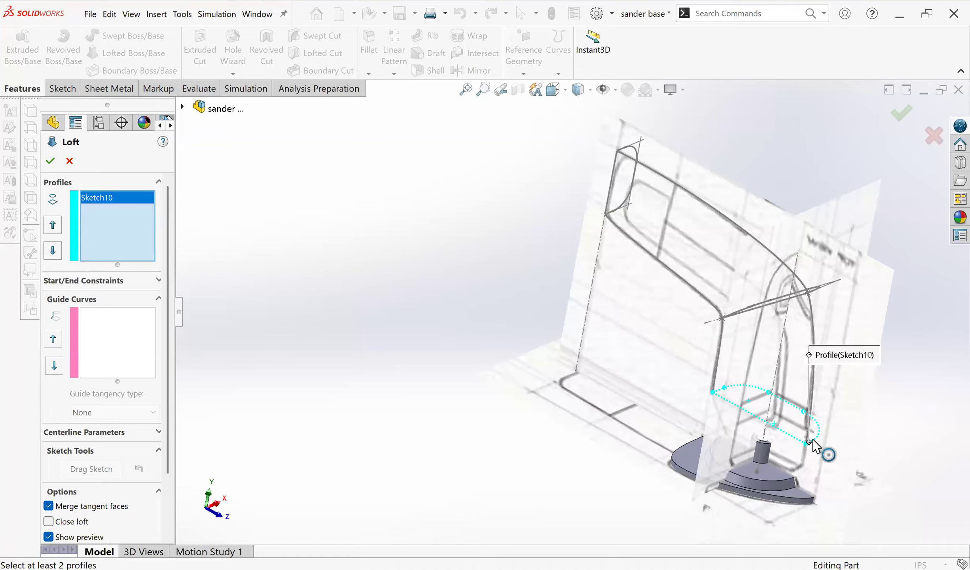
{"action": "middle_click_drag", "start_coordinate": [744, 352], "coordinate": [740, 331]}
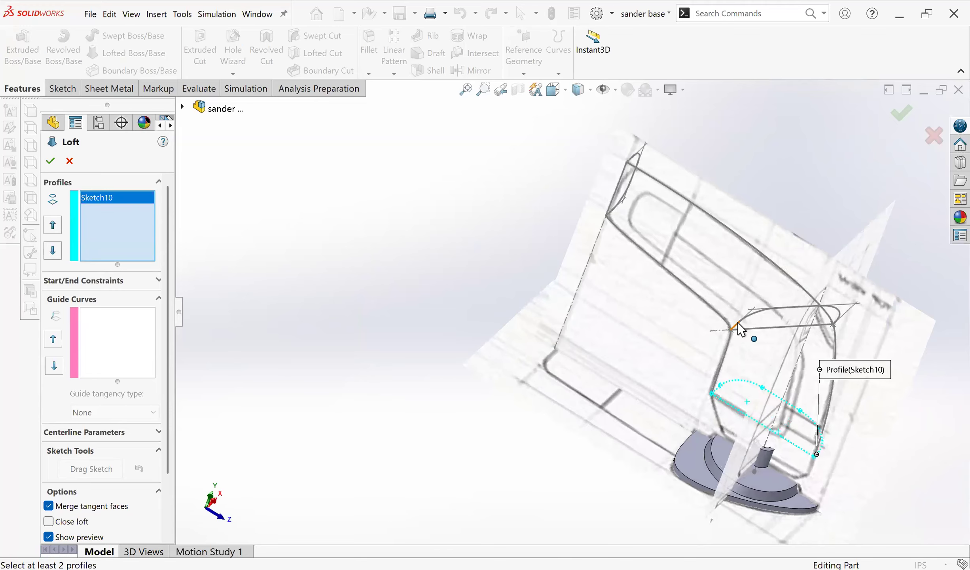
{"action": "left_click", "coordinate": [736, 327]}
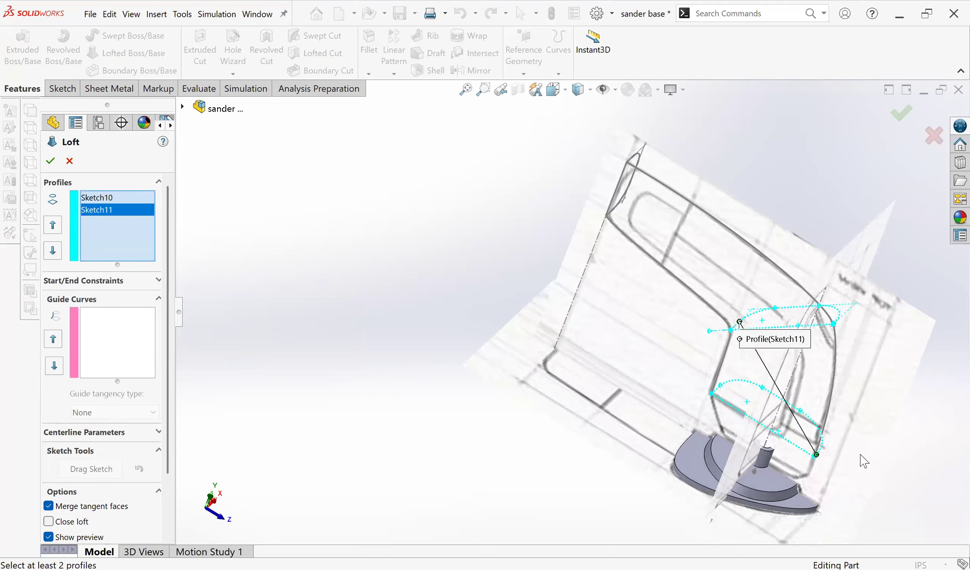
Step: Move the loft connector on the angled profile to its outer corner and add the handle's end profile as the third profile
{"action": "middle_click_drag", "start_coordinate": [835, 445], "coordinate": [744, 330]}
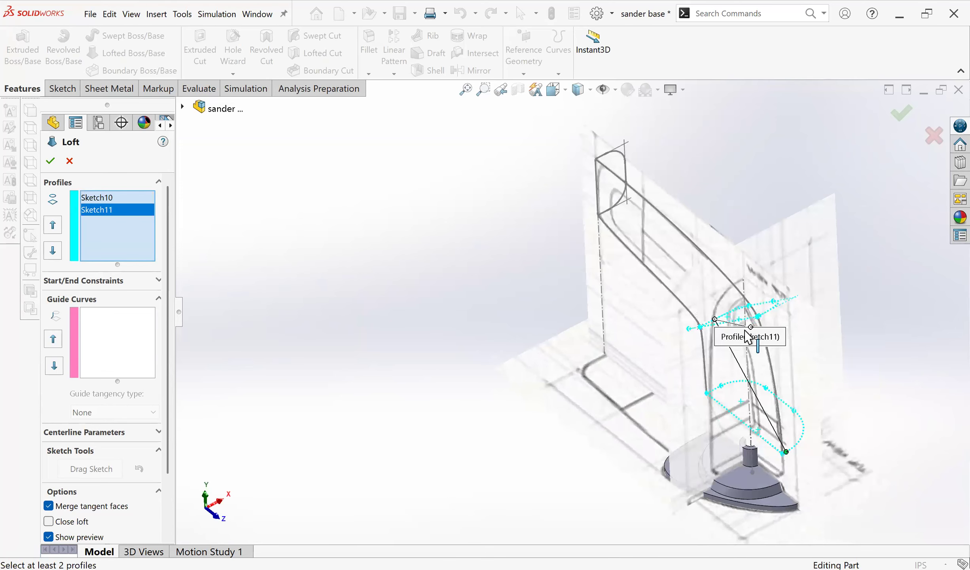
{"action": "middle_click_drag", "start_coordinate": [763, 431], "coordinate": [812, 386]}
{"action": "middle_click_drag", "start_coordinate": [728, 330], "coordinate": [743, 328]}
{"action": "mouse_move", "coordinate": [726, 320]}
{"action": "left_mouse_down"}
{"action": "mouse_move", "coordinate": [762, 306]}
{"action": "mouse_move", "coordinate": [821, 304]}
{"action": "mouse_move", "coordinate": [812, 303]}
{"action": "mouse_move", "coordinate": [823, 325]}
{"action": "mouse_move", "coordinate": [764, 307]}
{"action": "left_mouse_up"}
{"action": "mouse_move", "coordinate": [585, 444]}
{"action": "middle_mouse_down"}
{"action": "mouse_move", "coordinate": [592, 394]}
{"action": "mouse_move", "coordinate": [571, 407]}
{"action": "middle_mouse_up"}
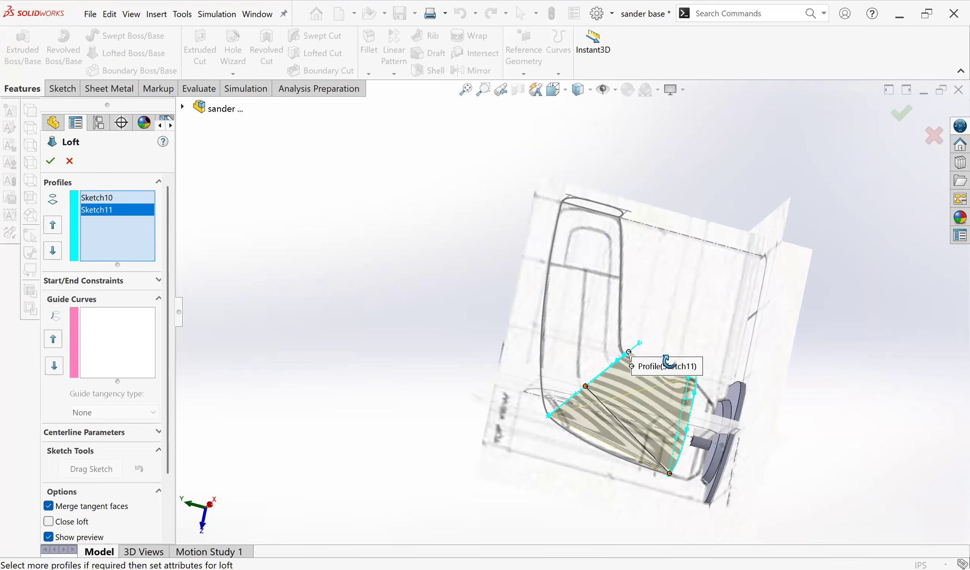
{"action": "mouse_move", "coordinate": [667, 361]}
{"action": "middle_mouse_down"}
{"action": "mouse_move", "coordinate": [723, 320]}
{"action": "mouse_move", "coordinate": [541, 242]}
{"action": "middle_mouse_up"}
{"action": "mouse_move", "coordinate": [715, 332]}
{"action": "middle_mouse_down"}
{"action": "mouse_move", "coordinate": [622, 327]}
{"action": "mouse_move", "coordinate": [542, 403]}
{"action": "mouse_move", "coordinate": [609, 375]}
{"action": "mouse_move", "coordinate": [709, 397]}
{"action": "mouse_move", "coordinate": [505, 336]}
{"action": "mouse_move", "coordinate": [459, 299]}
{"action": "mouse_move", "coordinate": [596, 303]}
{"action": "middle_mouse_up"}
Step: Add the inner and outer splines as the loft's guide curves and create the half body
{"action": "scroll", "coordinate": [600, 337], "scroll_direction": "down", "scroll_amount": 3}
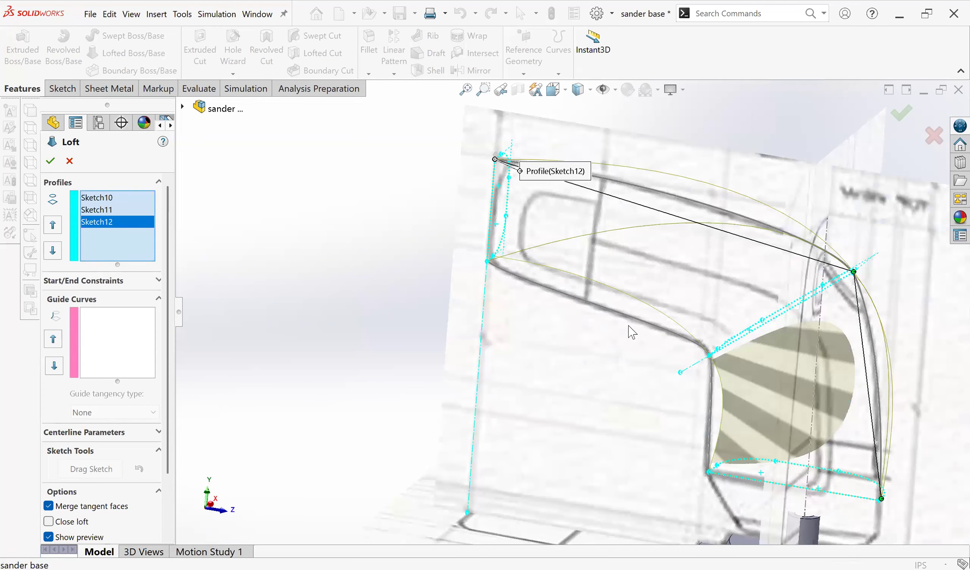
{"action": "left_click", "coordinate": [641, 312]}
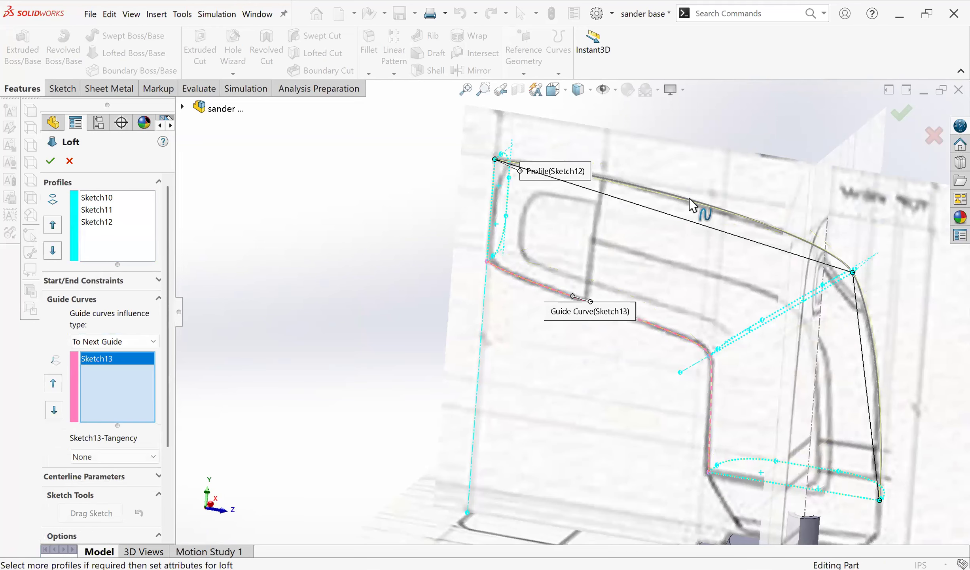
{"action": "left_click", "coordinate": [689, 199]}
{"action": "scroll", "coordinate": [703, 321], "scroll_direction": "up", "scroll_amount": 6}
{"action": "mouse_move", "coordinate": [605, 255]}
{"action": "middle_mouse_down"}
{"action": "mouse_move", "coordinate": [516, 286]}
{"action": "mouse_move", "coordinate": [425, 339]}
{"action": "middle_mouse_up"}
{"action": "scroll", "coordinate": [518, 323], "scroll_direction": "up", "scroll_amount": 2}
{"action": "scroll", "coordinate": [521, 329], "scroll_direction": "down", "scroll_amount": 5}
{"action": "mouse_move", "coordinate": [521, 329]}
{"action": "middle_mouse_down"}
{"action": "mouse_move", "coordinate": [489, 310]}
{"action": "mouse_move", "coordinate": [543, 311]}
{"action": "mouse_move", "coordinate": [558, 342]}
{"action": "mouse_move", "coordinate": [562, 406]}
{"action": "mouse_move", "coordinate": [516, 315]}
{"action": "mouse_move", "coordinate": [523, 316]}
{"action": "middle_mouse_up"}
{"action": "scroll", "coordinate": [524, 312], "scroll_direction": "up", "scroll_amount": 3}
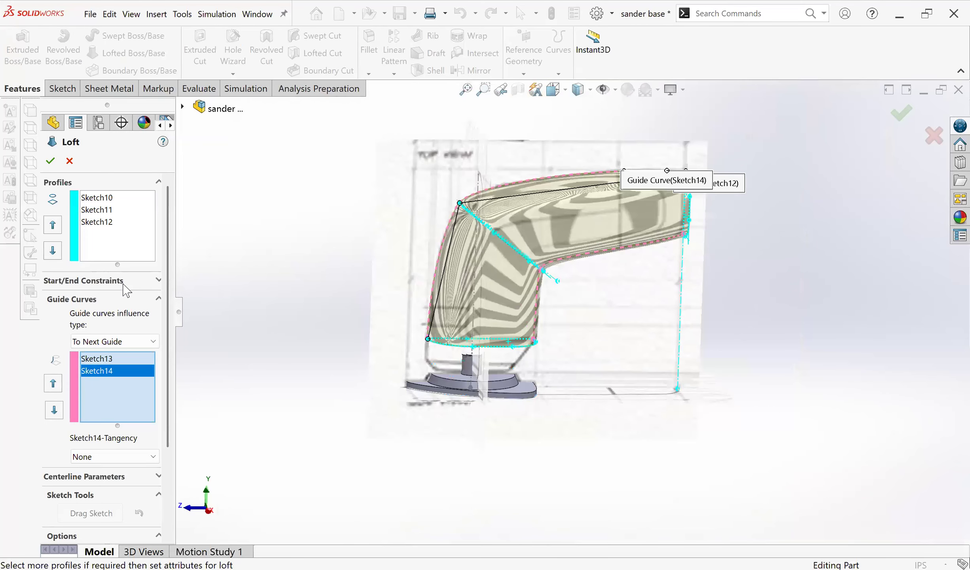
{"action": "left_click", "coordinate": [51, 163]}
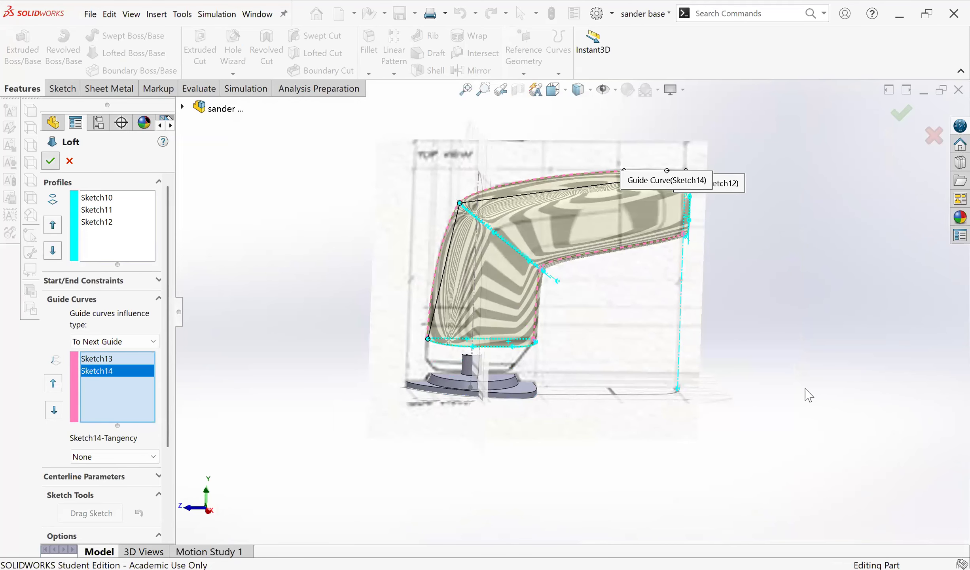
Step: Examine the gap between the lofted body's lower end and the sanding base against the side-view picture
{"action": "middle_click_drag", "start_coordinate": [732, 330], "coordinate": [582, 389]}
{"action": "scroll", "coordinate": [554, 377], "scroll_direction": "down", "scroll_amount": 5}
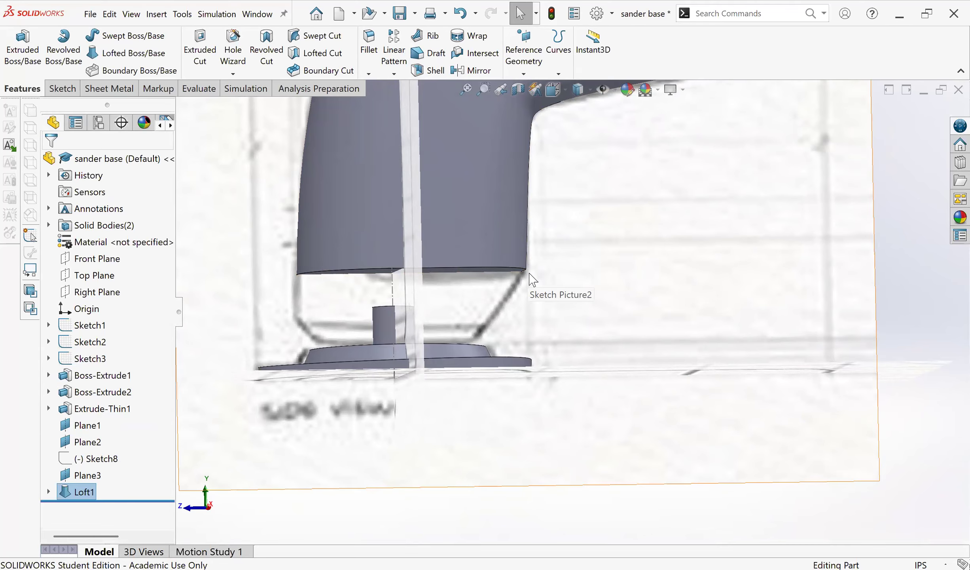
{"action": "middle_click_drag", "start_coordinate": [488, 307], "coordinate": [473, 355]}
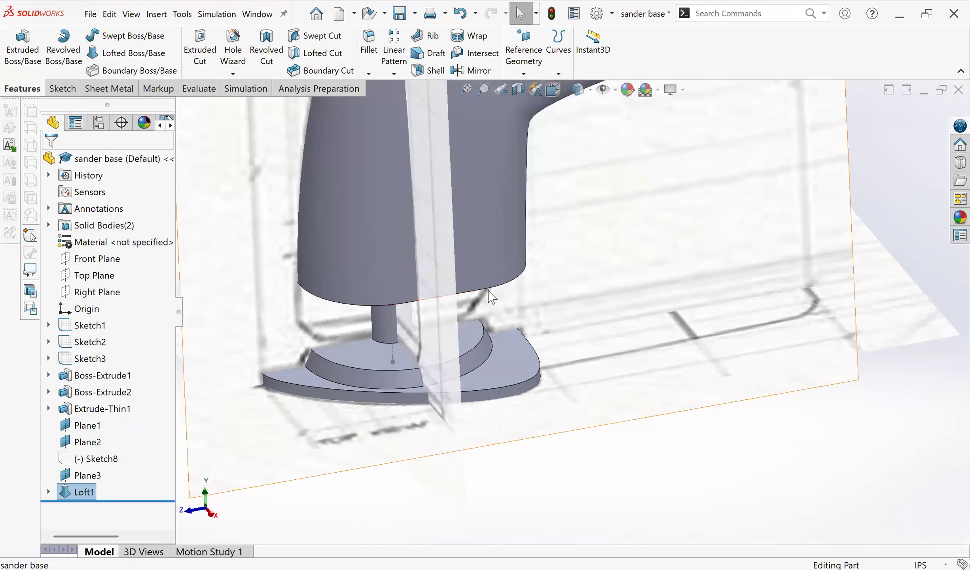
{"action": "mouse_move", "coordinate": [462, 312]}
{"action": "middle_mouse_down"}
{"action": "mouse_move", "coordinate": [558, 277]}
{"action": "mouse_move", "coordinate": [443, 293]}
{"action": "mouse_move", "coordinate": [476, 351]}
{"action": "mouse_move", "coordinate": [649, 349]}
{"action": "middle_mouse_up"}
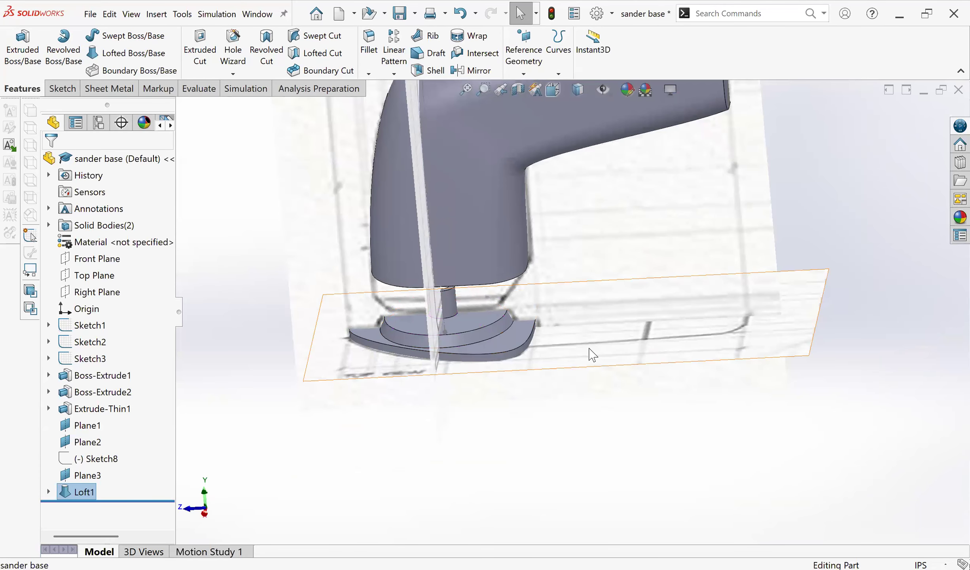
{"action": "scroll", "coordinate": [581, 311], "scroll_direction": "up", "scroll_amount": 3}
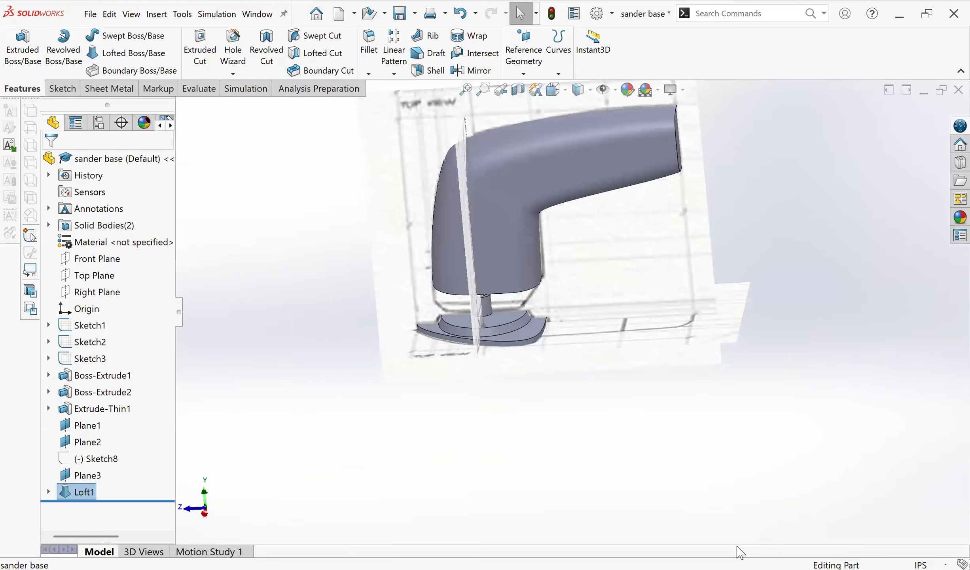
{"action": "middle_click_drag", "start_coordinate": [612, 325], "coordinate": [583, 329]}
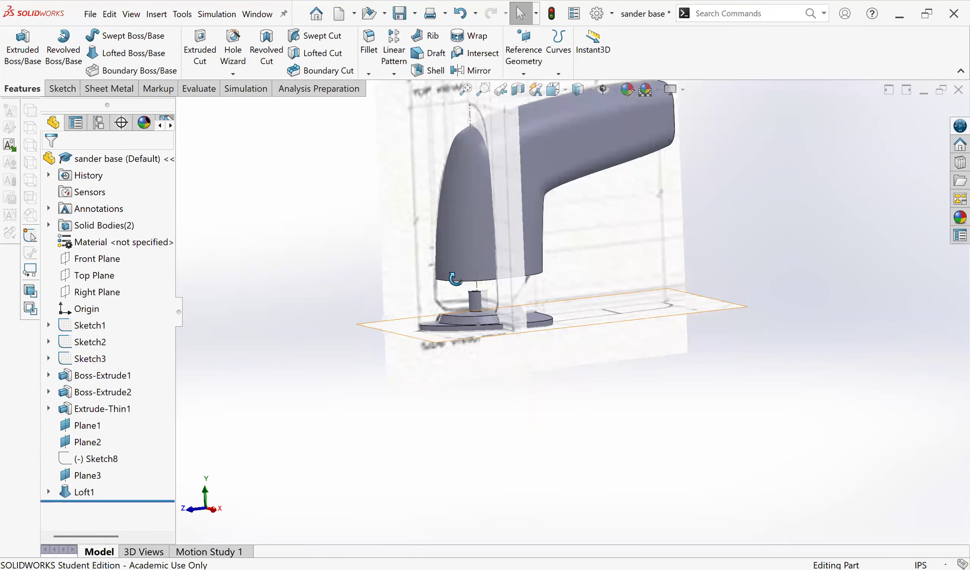
{"action": "scroll", "coordinate": [511, 307], "scroll_direction": "down", "scroll_amount": 5}
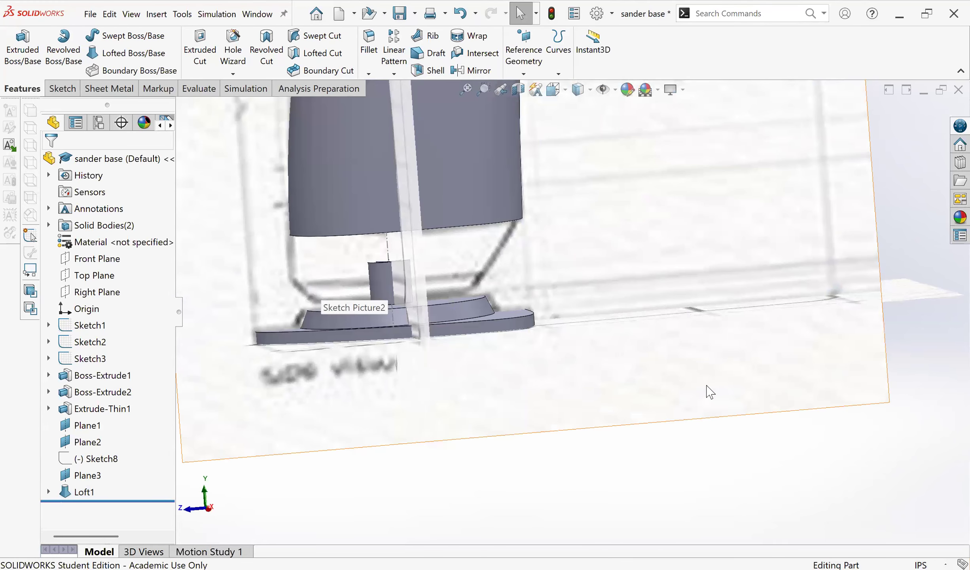
{"action": "scroll", "coordinate": [446, 222], "scroll_direction": "up", "scroll_amount": 4}
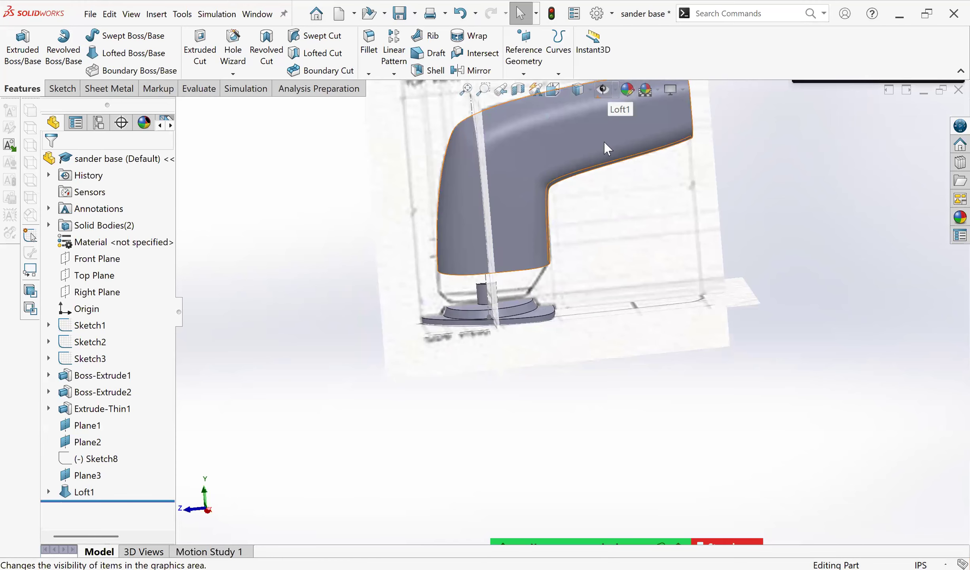
Step: Start a reference plane offset about 0.51 in upward from the Top Plane, near the lower end of the tapered outline
{"action": "middle_click_drag", "start_coordinate": [483, 288], "coordinate": [238, 250]}
{"action": "middle_click_drag", "start_coordinate": [365, 229], "coordinate": [285, 222]}
{"action": "scroll", "coordinate": [110, 186], "scroll_direction": "up", "scroll_amount": 2}
{"action": "left_click", "coordinate": [81, 273]}
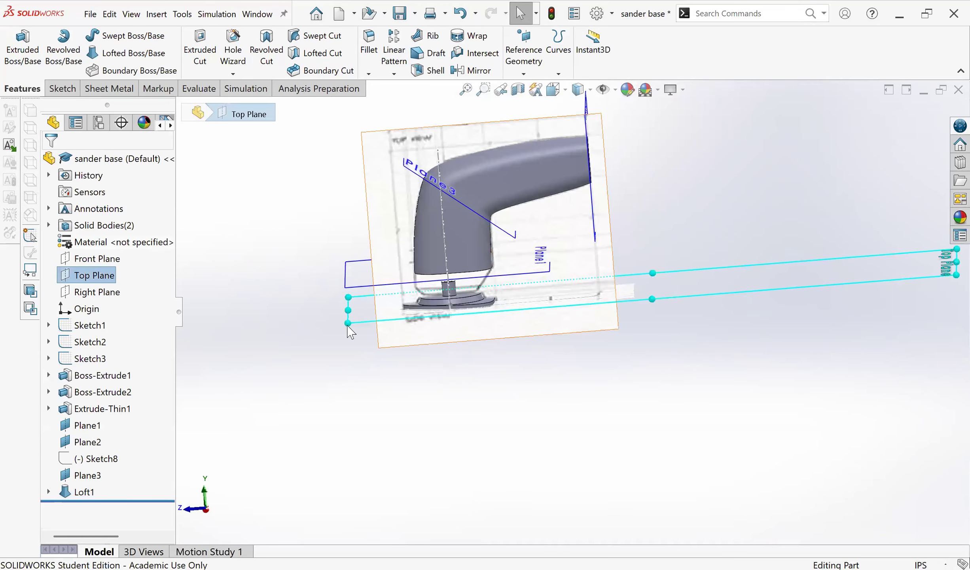
{"action": "mouse_move", "coordinate": [358, 321]}
{"action": "left_mouse_down", "text": "ctrl"}
{"action": "mouse_move", "coordinate": [369, 318]}
{"action": "mouse_move", "coordinate": [362, 279]}
{"action": "mouse_move", "coordinate": [376, 303]}
{"action": "mouse_move", "coordinate": [370, 313]}
{"action": "left_mouse_up", "text": "ctrl"}
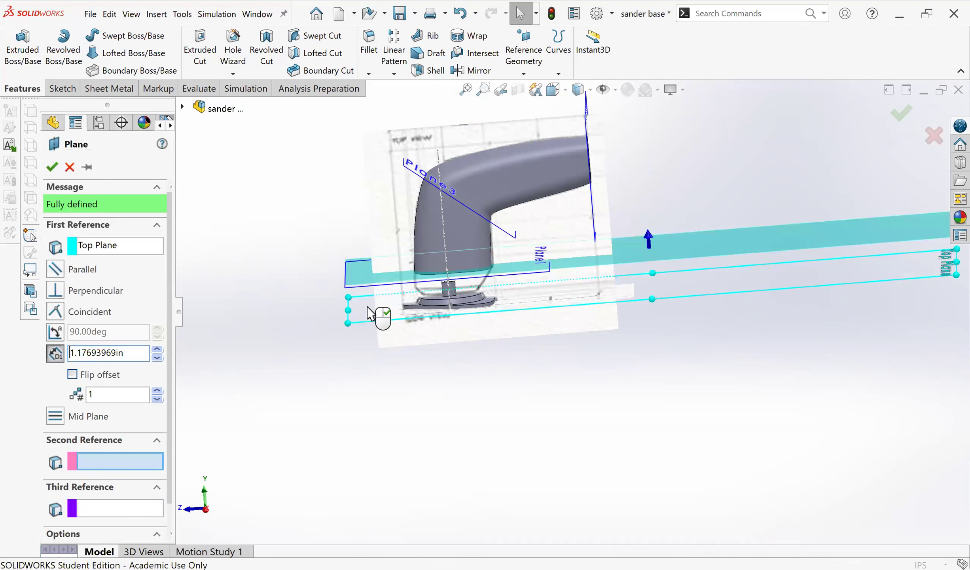
{"action": "mouse_move", "coordinate": [449, 313]}
{"action": "middle_mouse_down"}
{"action": "mouse_move", "coordinate": [461, 307]}
{"action": "mouse_move", "coordinate": [443, 305]}
{"action": "middle_mouse_up"}
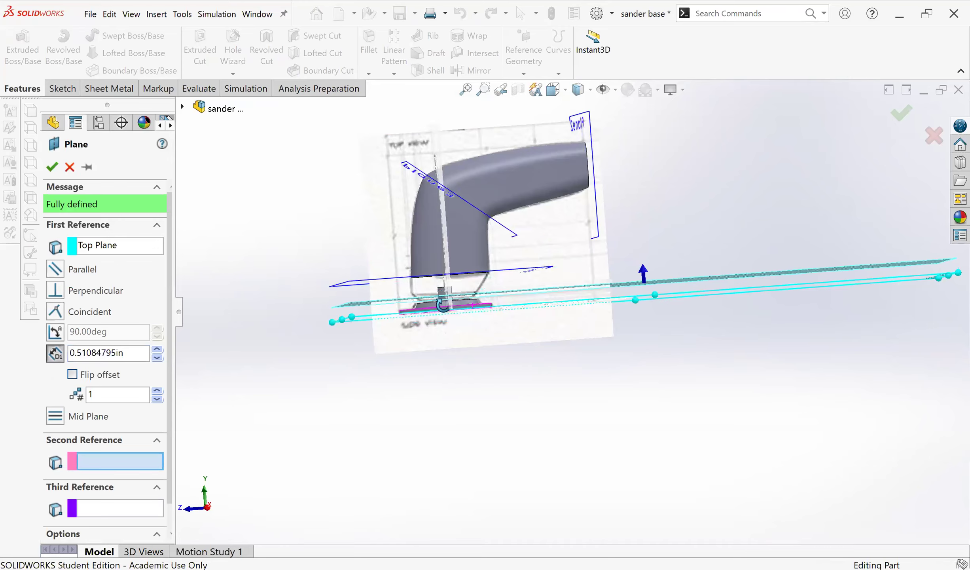
{"action": "scroll", "coordinate": [442, 305], "scroll_direction": "down", "scroll_amount": 4}
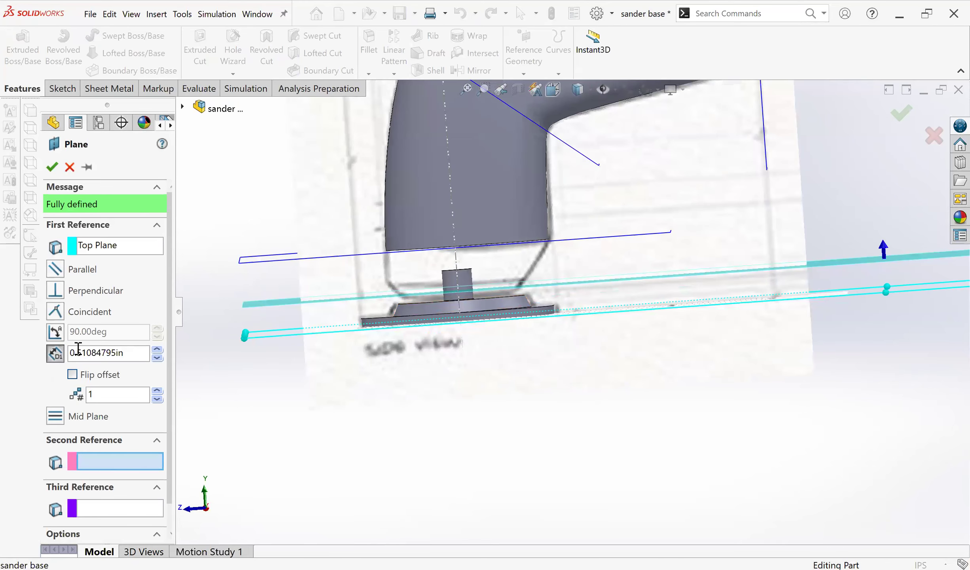
Step: Set the new plane's offset distance to 0.65 in and create the plane
{"action": "double_click", "coordinate": [139, 343]}
{"action": "type", "text": "0.6"}
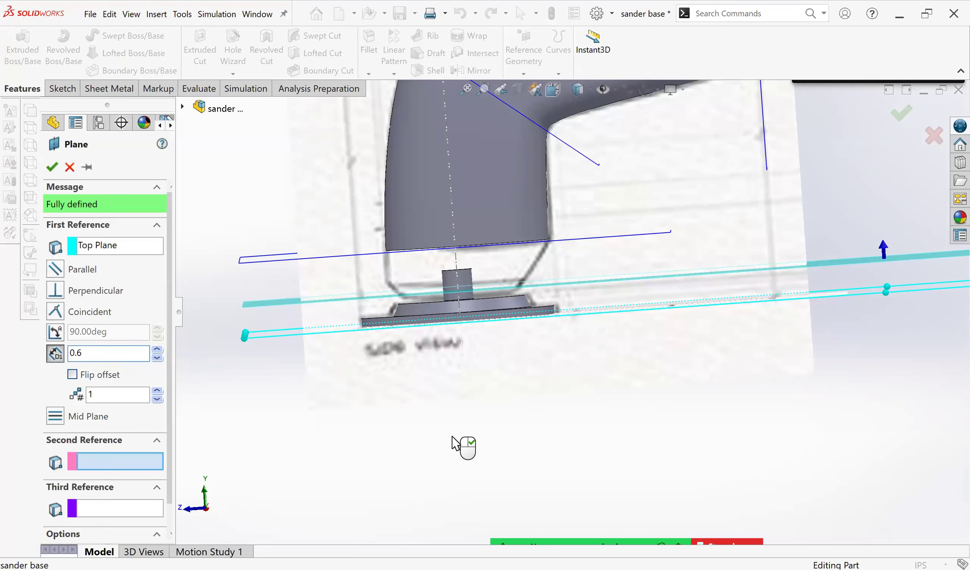
{"action": "key", "text": "Return"}
{"action": "middle_click_drag", "start_coordinate": [403, 403], "coordinate": [403, 407]}
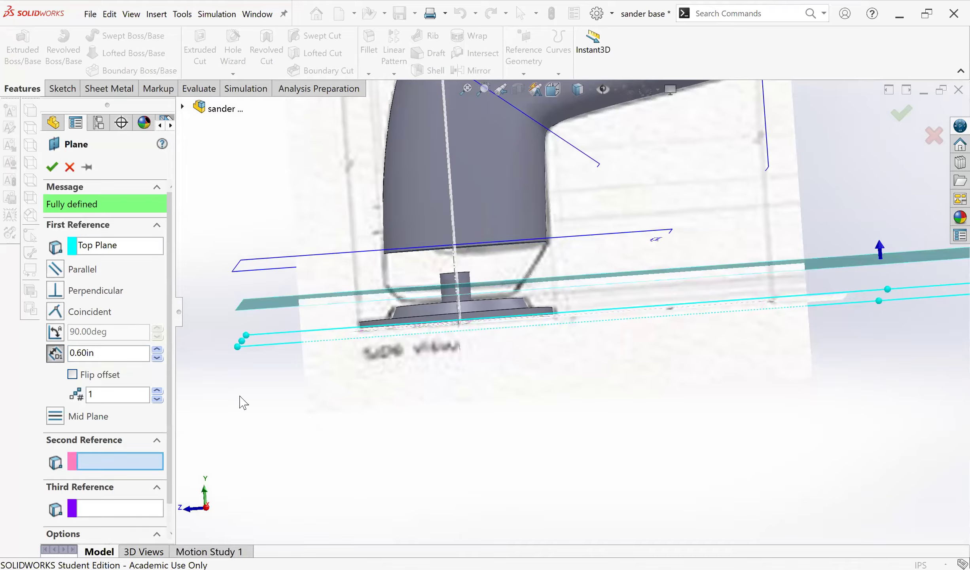
{"action": "double_click", "coordinate": [145, 359]}
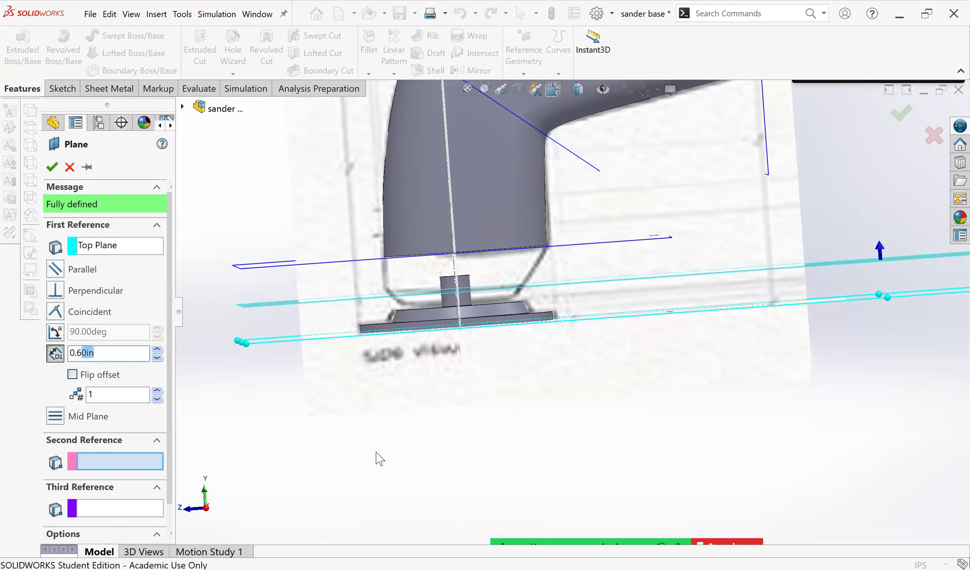
{"action": "type", "text": "65"}
{"action": "key", "text": "Return"}
{"action": "middle_click_drag", "start_coordinate": [382, 452], "coordinate": [384, 455]}
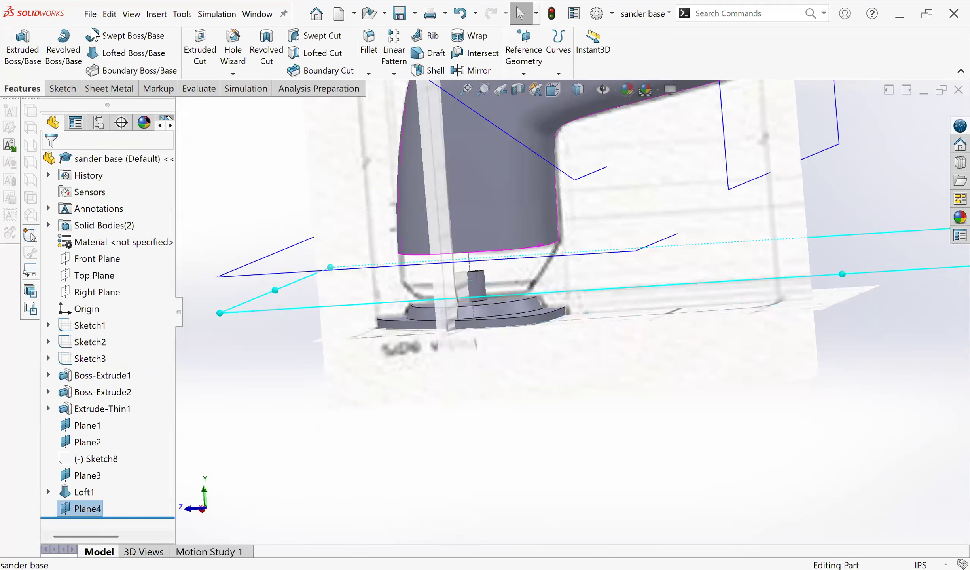
Step: Sketch a corner rectangle about 1.5 by 2.8 in on the new plane, starting on the body's centreline near the base's front tip
{"action": "left_click", "coordinate": [68, 84]}
{"action": "left_click", "coordinate": [15, 42]}
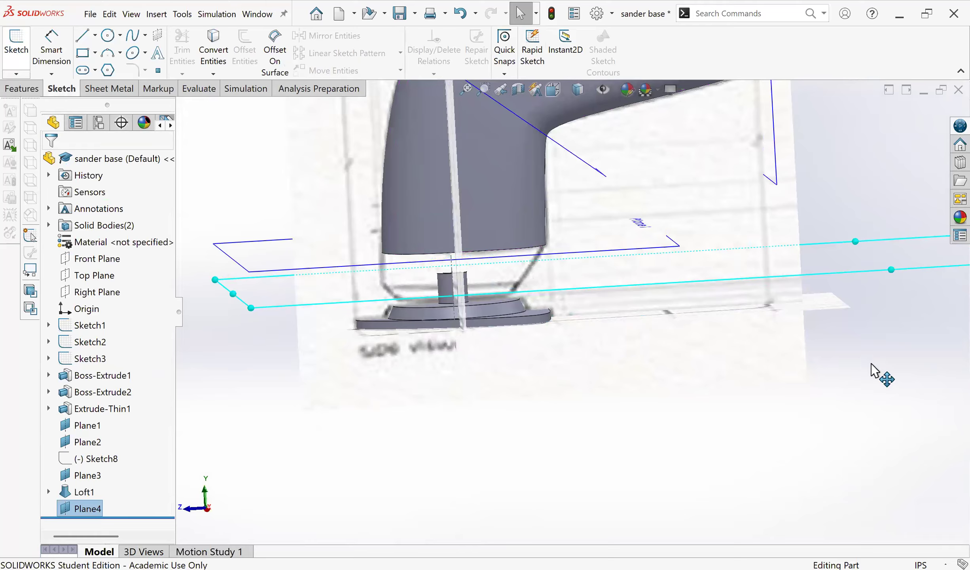
{"action": "left_click", "coordinate": [83, 53]}
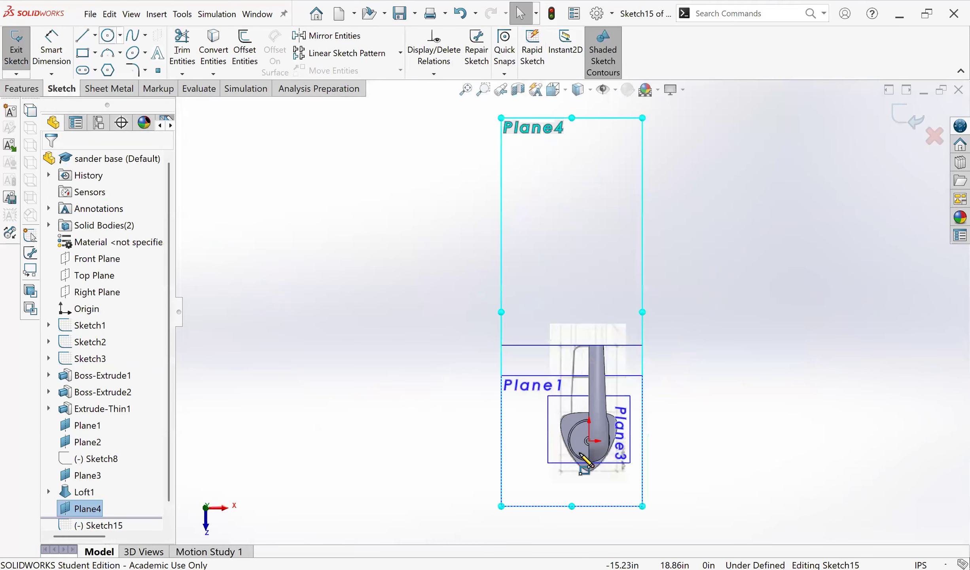
{"action": "scroll", "coordinate": [549, 336], "scroll_direction": "up", "scroll_amount": 1}
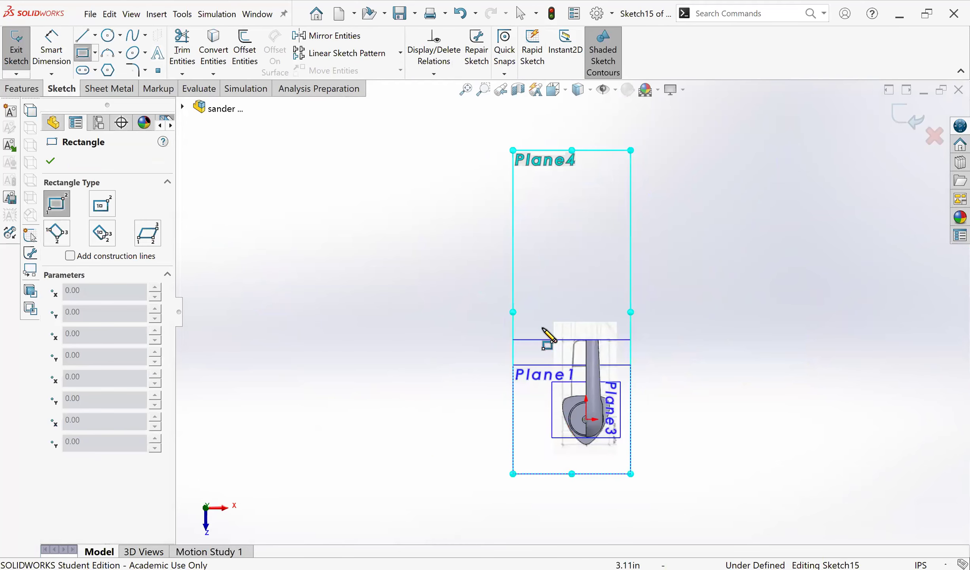
{"action": "scroll", "coordinate": [540, 283], "scroll_direction": "down", "scroll_amount": 4}
{"action": "scroll", "coordinate": [539, 279], "scroll_direction": "down", "scroll_amount": 3}
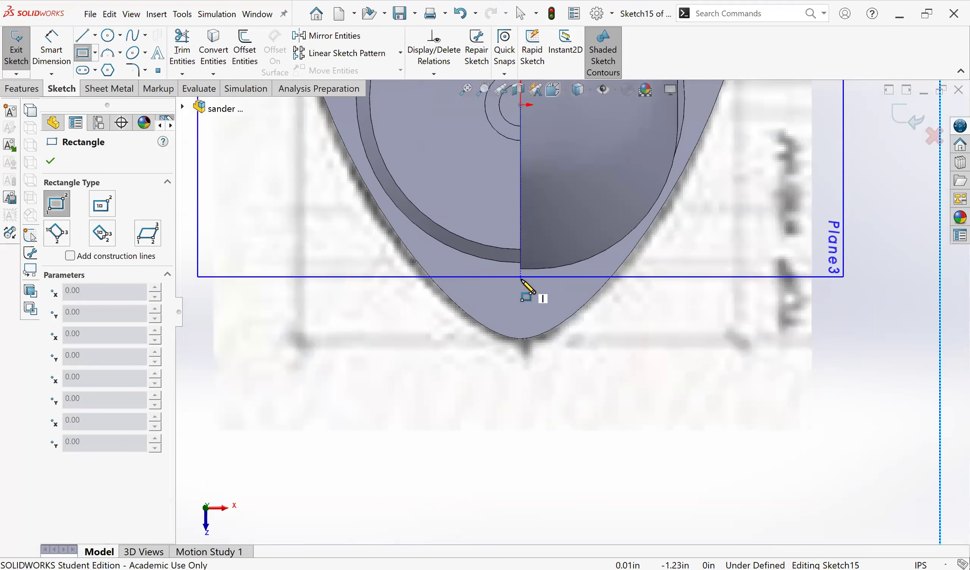
{"action": "left_click", "coordinate": [520, 278]}
{"action": "scroll", "coordinate": [646, 212], "scroll_direction": "up", "scroll_amount": 5}
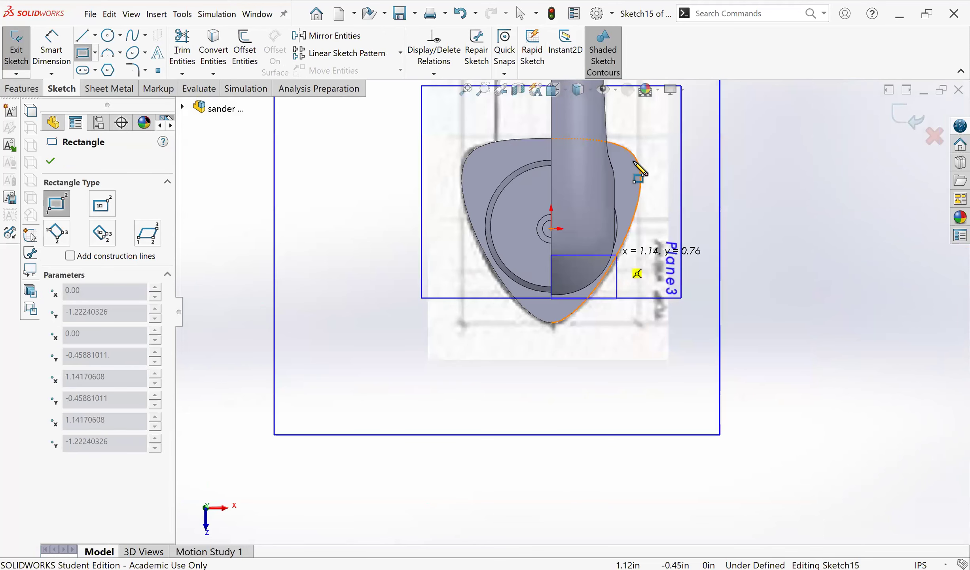
{"action": "left_click", "coordinate": [636, 138]}
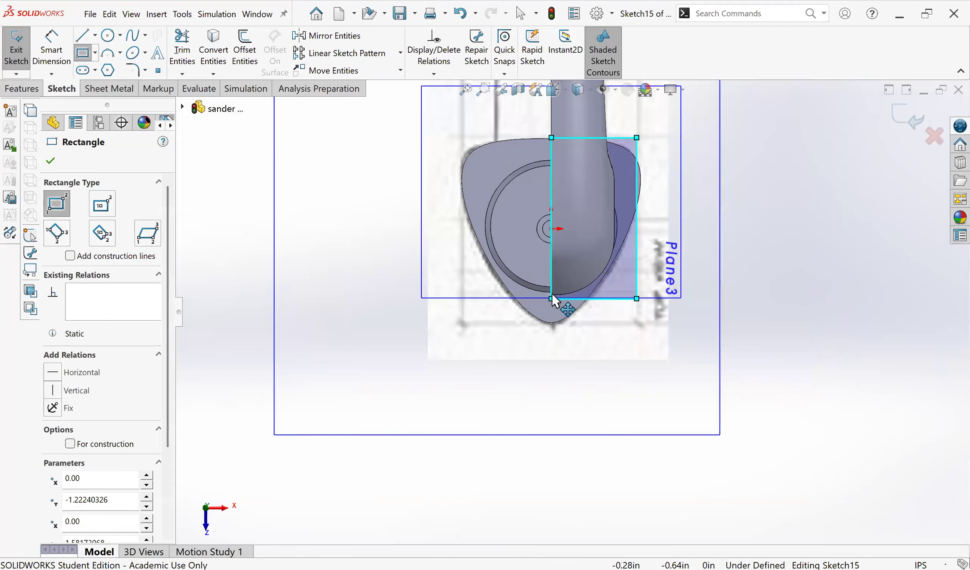
{"action": "key", "text": "Escape"}
Step: Move the rectangle's front inner corner to about 1.14 in ahead of the origin, matching the side-view picture
{"action": "scroll", "coordinate": [526, 271], "scroll_direction": "down", "scroll_amount": 3}
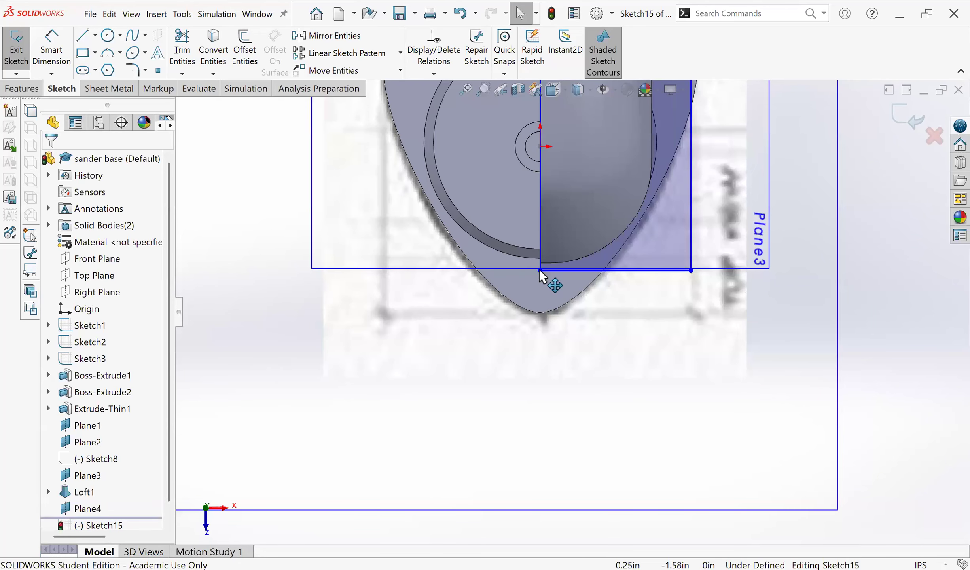
{"action": "middle_click_drag", "start_coordinate": [541, 275], "coordinate": [595, 343]}
{"action": "scroll", "coordinate": [556, 310], "scroll_direction": "down", "scroll_amount": 3}
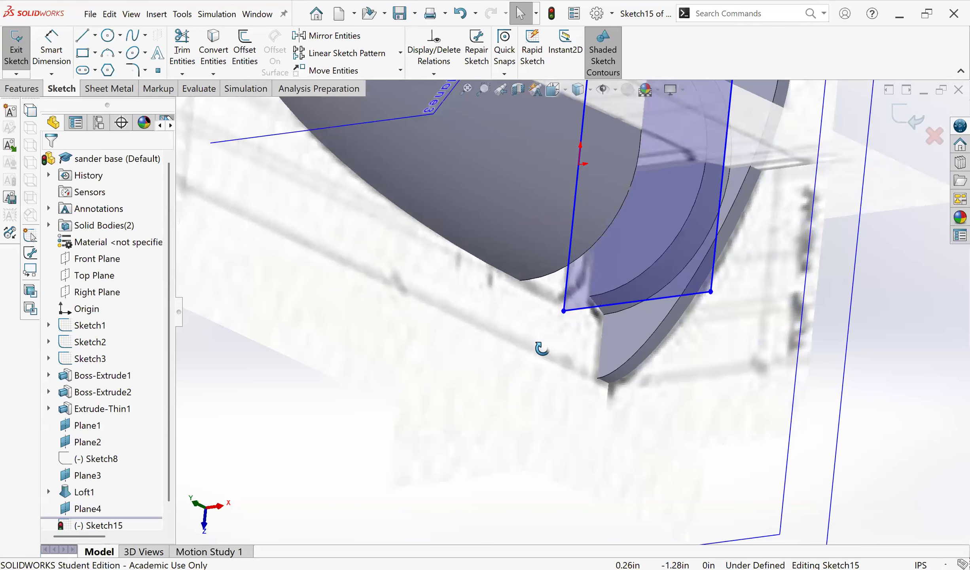
{"action": "middle_click_drag", "start_coordinate": [542, 348], "coordinate": [544, 309]}
{"action": "mouse_move", "coordinate": [321, 345]}
{"action": "middle_mouse_down"}
{"action": "mouse_move", "coordinate": [585, 304]}
{"action": "mouse_move", "coordinate": [558, 333]}
{"action": "mouse_move", "coordinate": [584, 289]}
{"action": "middle_mouse_up"}
{"action": "scroll", "coordinate": [558, 316], "scroll_direction": "up", "scroll_amount": 4}
{"action": "scroll", "coordinate": [552, 281], "scroll_direction": "down", "scroll_amount": 5}
{"action": "left_click_drag", "start_coordinate": [544, 283], "coordinate": [554, 278]}
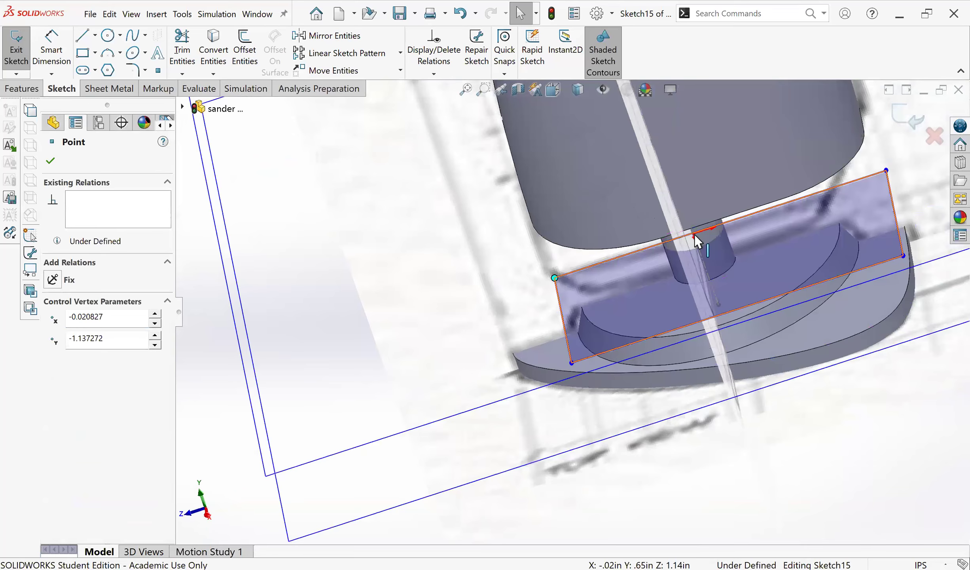
{"action": "middle_click_drag", "start_coordinate": [689, 277], "coordinate": [617, 189]}
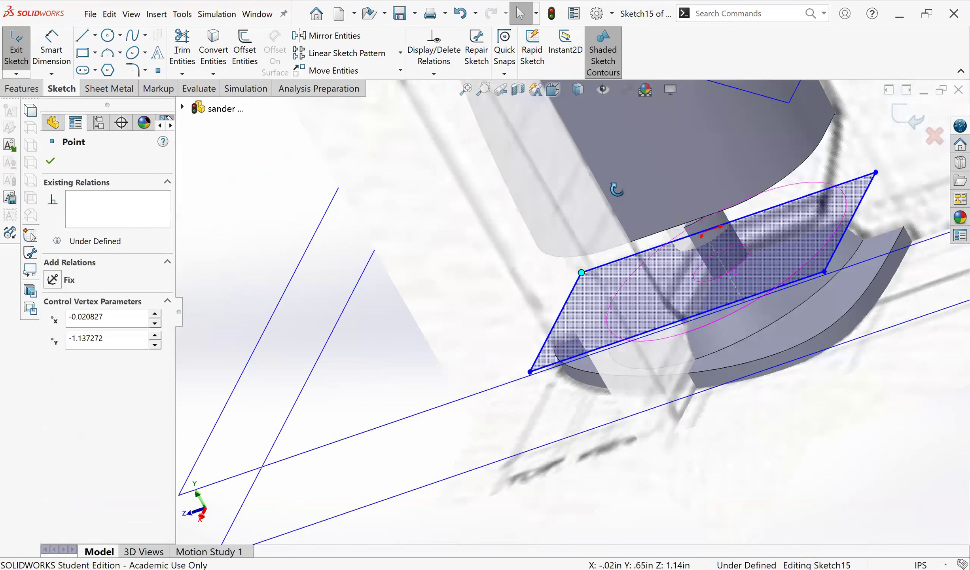
{"action": "key", "text": "ctrl+8"}
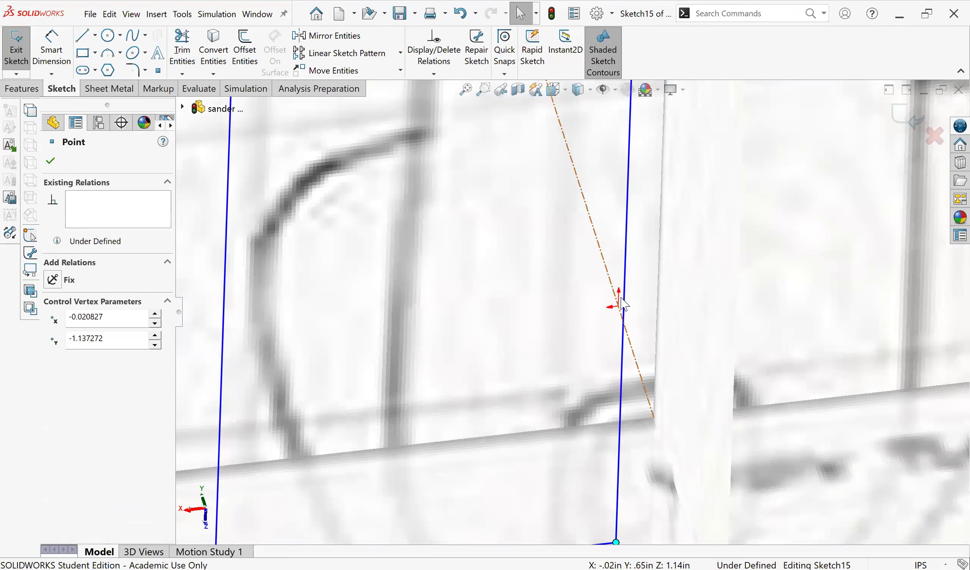
{"action": "left_click", "coordinate": [624, 311]}
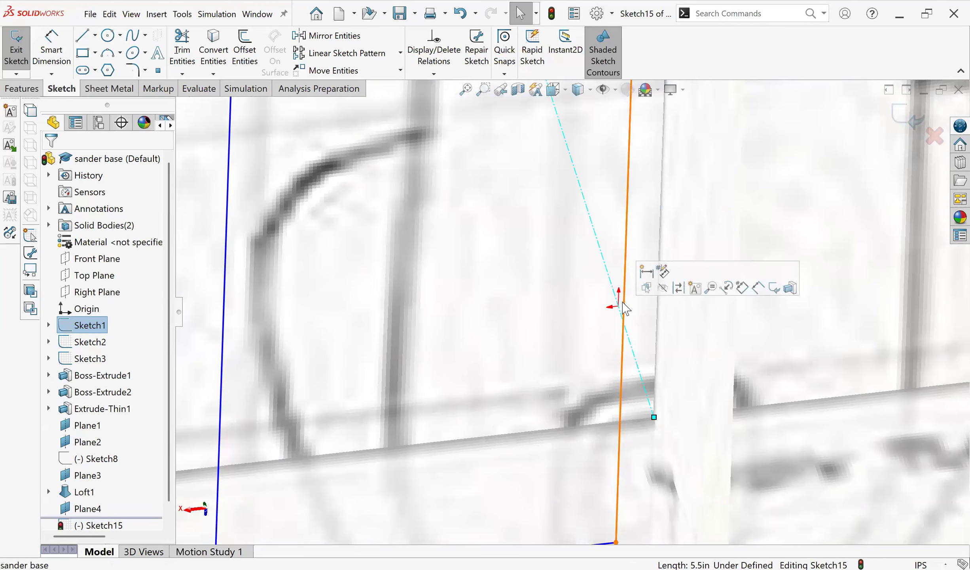
{"action": "left_click", "coordinate": [623, 311], "text": "ctrl"}
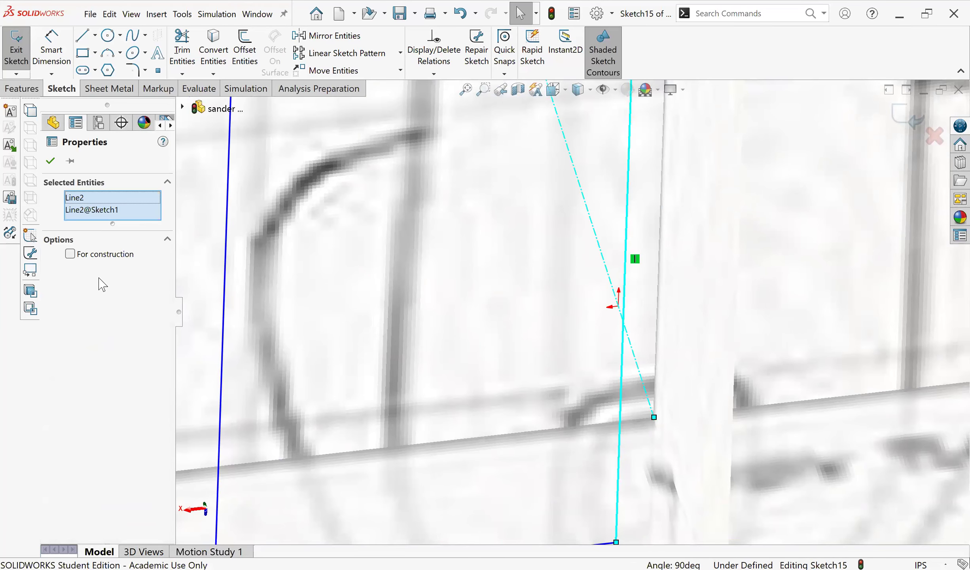
{"action": "scroll", "coordinate": [632, 296], "scroll_direction": "up", "scroll_amount": 5}
{"action": "left_click", "coordinate": [829, 351]}
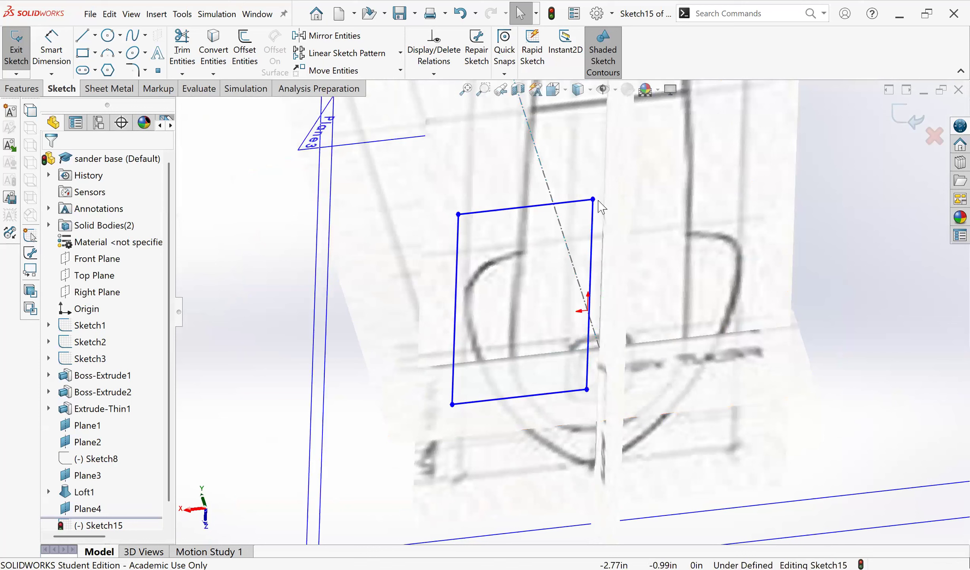
Step: Select the rectangle's rear inner corner together with the origin and add a horizontal relation between them
{"action": "left_click", "coordinate": [593, 200]}
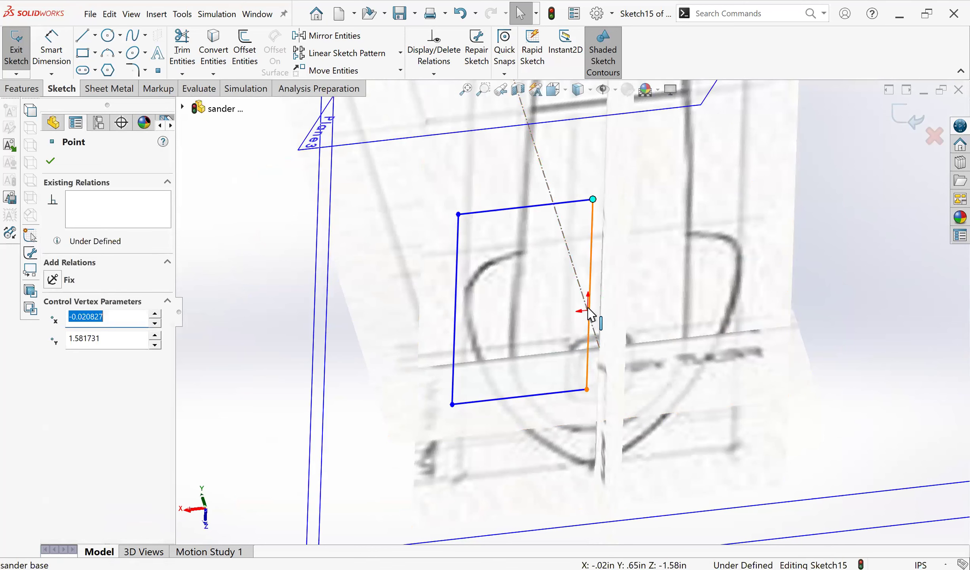
{"action": "scroll", "coordinate": [592, 317], "scroll_direction": "down", "scroll_amount": 5}
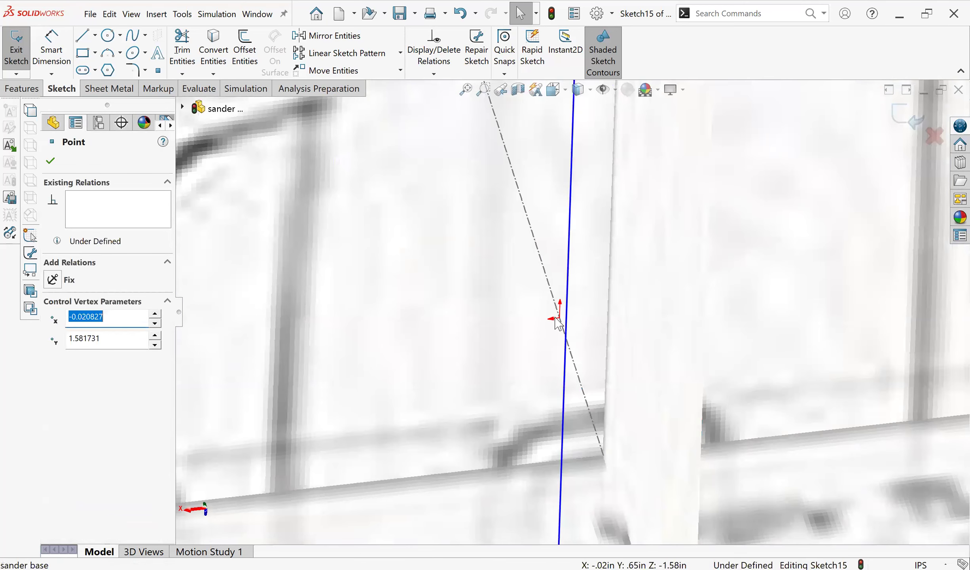
{"action": "left_click", "coordinate": [183, 107]}
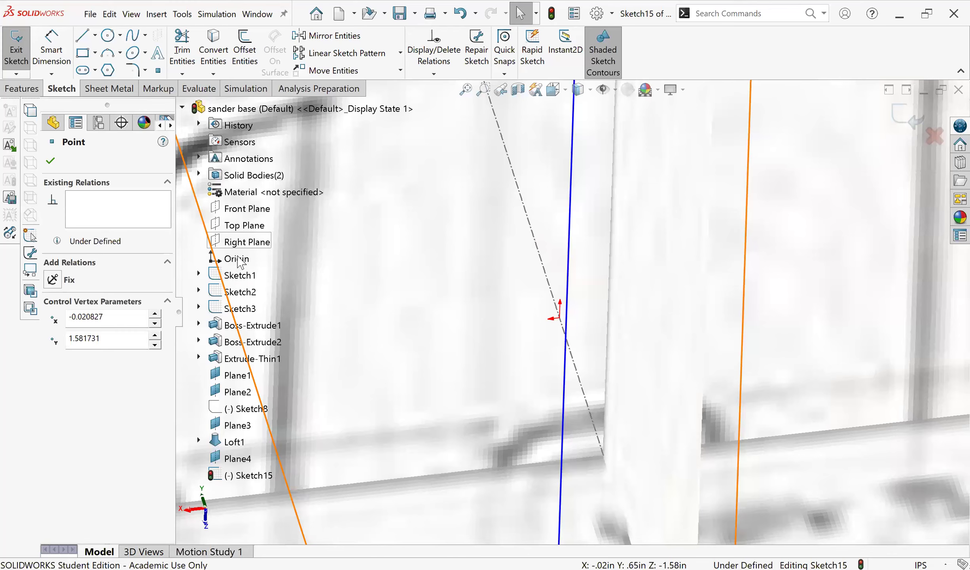
{"action": "left_click", "coordinate": [237, 259]}
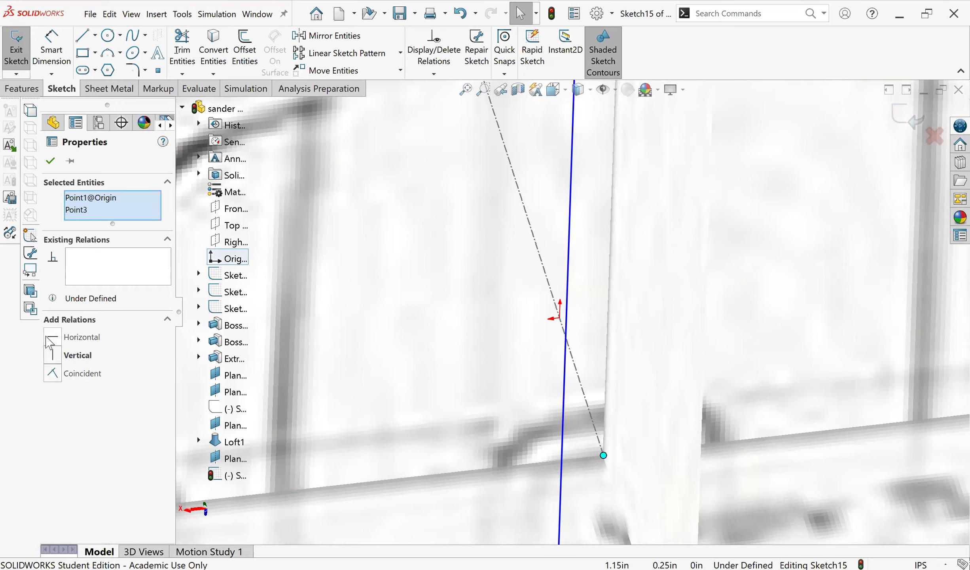
{"action": "scroll", "coordinate": [355, 329], "scroll_direction": "up", "scroll_amount": 10}
{"action": "mouse_move", "coordinate": [384, 371]}
{"action": "middle_mouse_down"}
{"action": "mouse_move", "coordinate": [509, 369]}
{"action": "mouse_move", "coordinate": [515, 359]}
{"action": "mouse_move", "coordinate": [486, 297]}
{"action": "mouse_move", "coordinate": [472, 483]}
{"action": "mouse_move", "coordinate": [89, 408]}
{"action": "mouse_move", "coordinate": [58, 348]}
{"action": "middle_mouse_up"}
{"action": "left_click", "coordinate": [55, 339]}
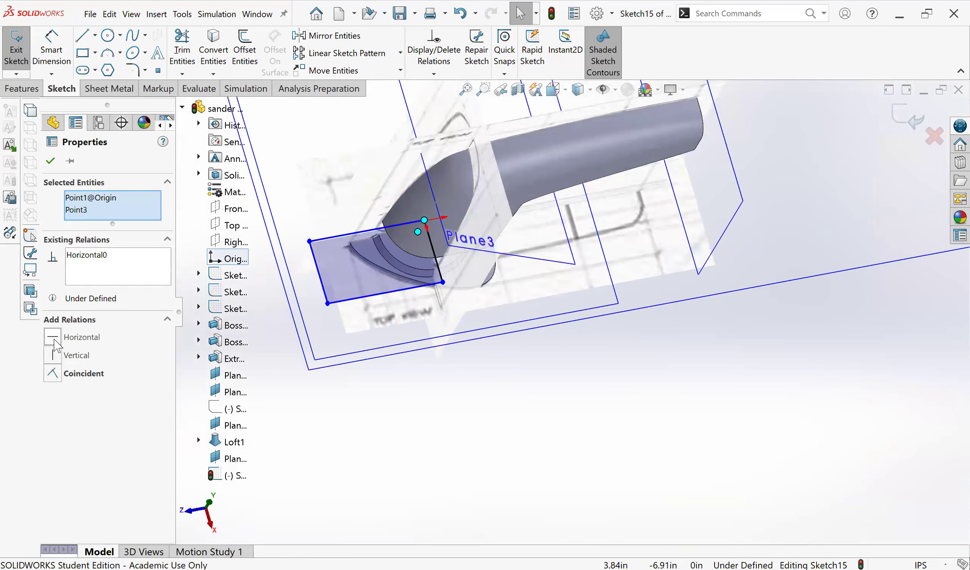
Step: Delete the horizontal relation between the corner and the origin and make the two points vertical instead
{"action": "mouse_move", "coordinate": [418, 291]}
{"action": "middle_mouse_down"}
{"action": "mouse_move", "coordinate": [385, 359]}
{"action": "mouse_move", "coordinate": [74, 325]}
{"action": "middle_mouse_up"}
{"action": "left_click", "coordinate": [106, 256]}
{"action": "right_click", "coordinate": [106, 256]}
{"action": "left_click", "coordinate": [136, 281]}
{"action": "left_click", "coordinate": [56, 355]}
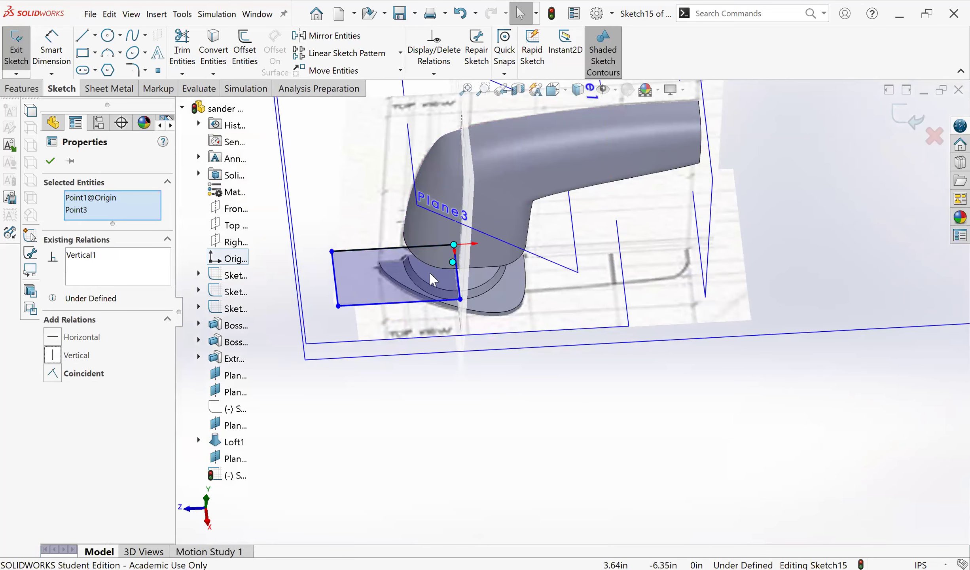
Step: Move the rectangle's short edge at the origin rearward until it lies near the back of the sanding base
{"action": "scroll", "coordinate": [445, 250], "scroll_direction": "down", "scroll_amount": 3}
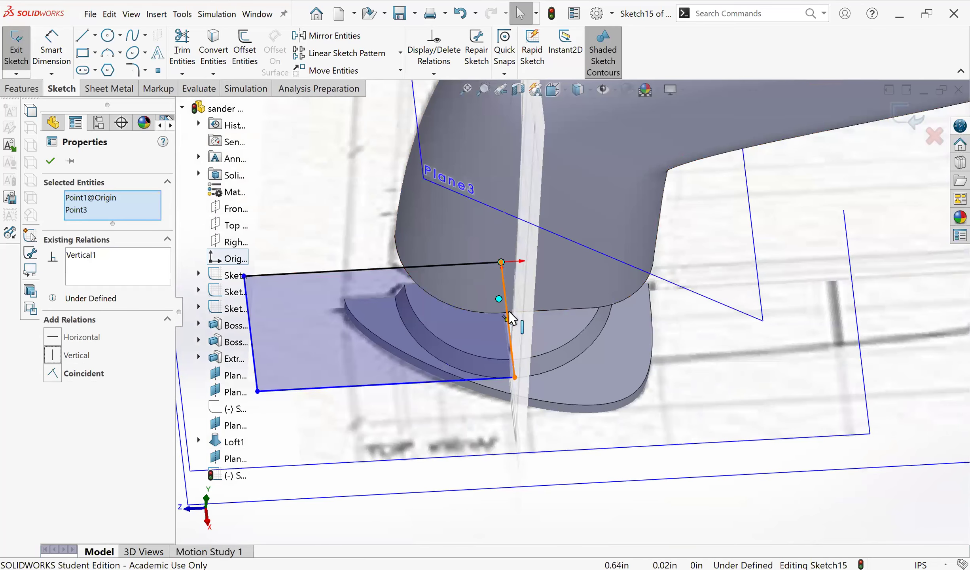
{"action": "key", "text": "Escape"}
{"action": "left_click_drag", "start_coordinate": [510, 318], "coordinate": [649, 312]}
{"action": "scroll", "coordinate": [676, 352], "scroll_direction": "up", "scroll_amount": 1}
{"action": "middle_click_drag", "start_coordinate": [676, 352], "coordinate": [670, 264]}
{"action": "scroll", "coordinate": [667, 389], "scroll_direction": "down", "scroll_amount": 3}
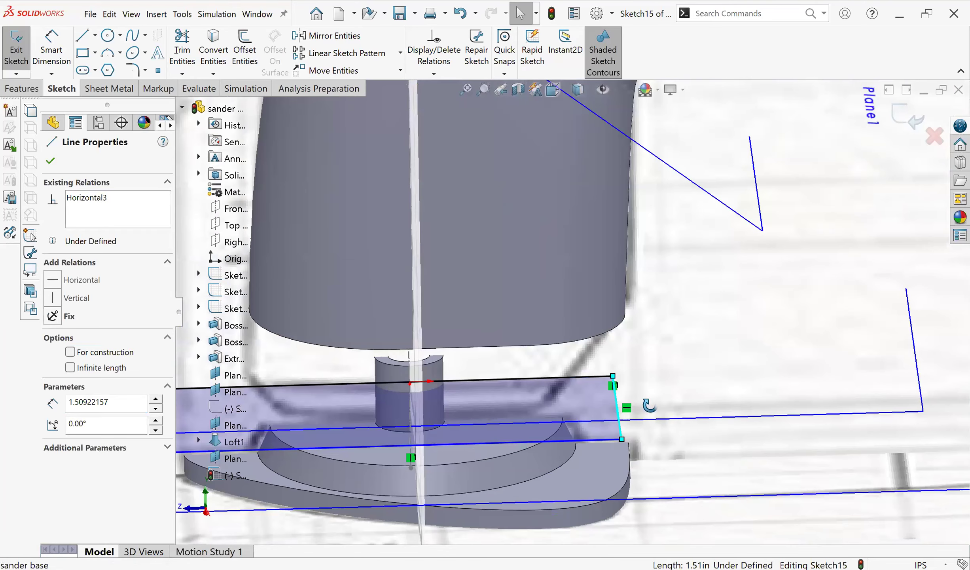
{"action": "middle_click_drag", "start_coordinate": [649, 406], "coordinate": [595, 371]}
{"action": "key", "text": "Escape"}
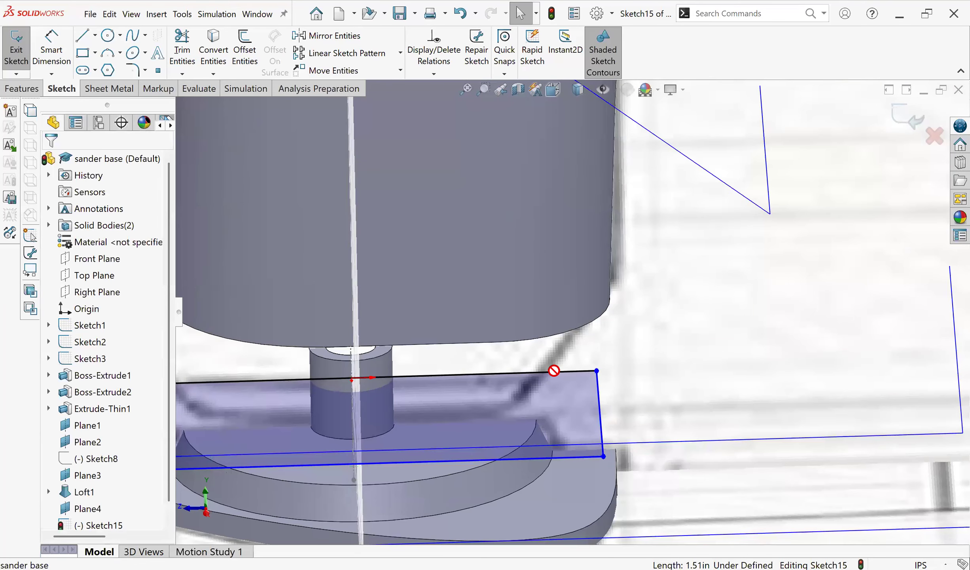
Step: Adjust the rectangle's rear edge to about 1.52 in long and align it with the tapered rear outline in the side-view picture
{"action": "left_click", "coordinate": [604, 456]}
{"action": "left_click_drag", "start_coordinate": [536, 459], "coordinate": [544, 459]}
{"action": "middle_click_drag", "start_coordinate": [551, 437], "coordinate": [545, 413]}
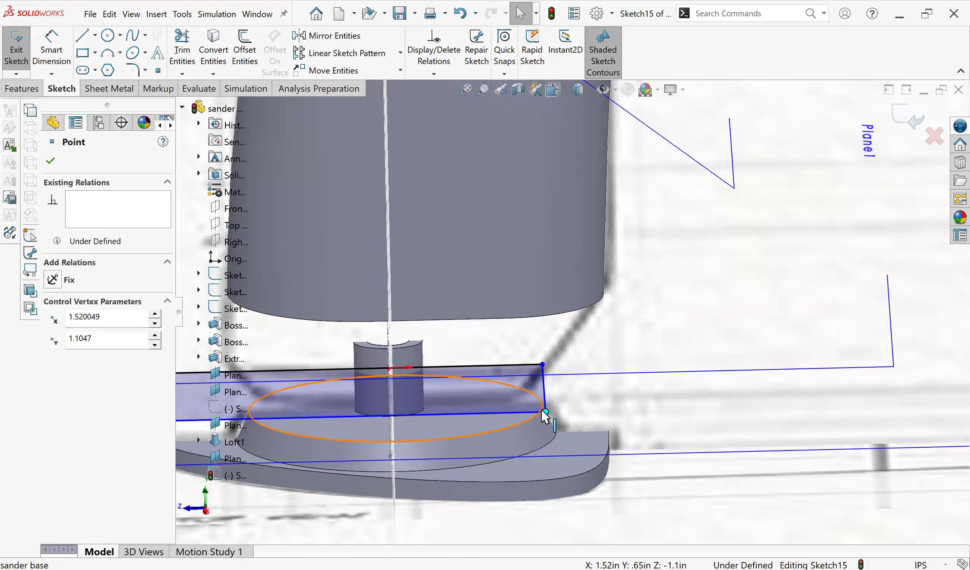
{"action": "left_click", "coordinate": [548, 410]}
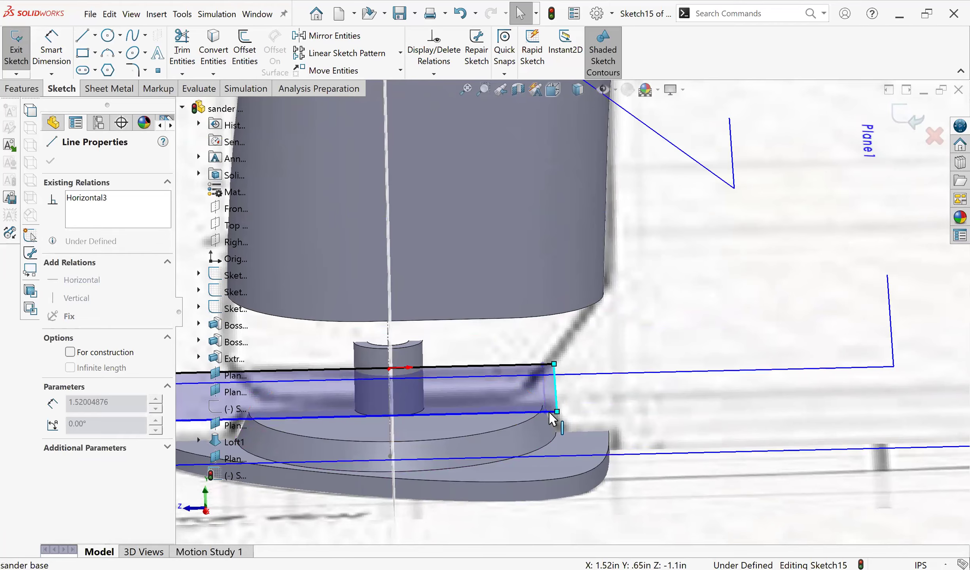
Step: Move the rectangle's front outer corner to about 1.76 in sideways and 1.17 in ahead of the origin, matching the side-view outline
{"action": "middle_click_drag", "start_coordinate": [551, 404], "coordinate": [277, 364]}
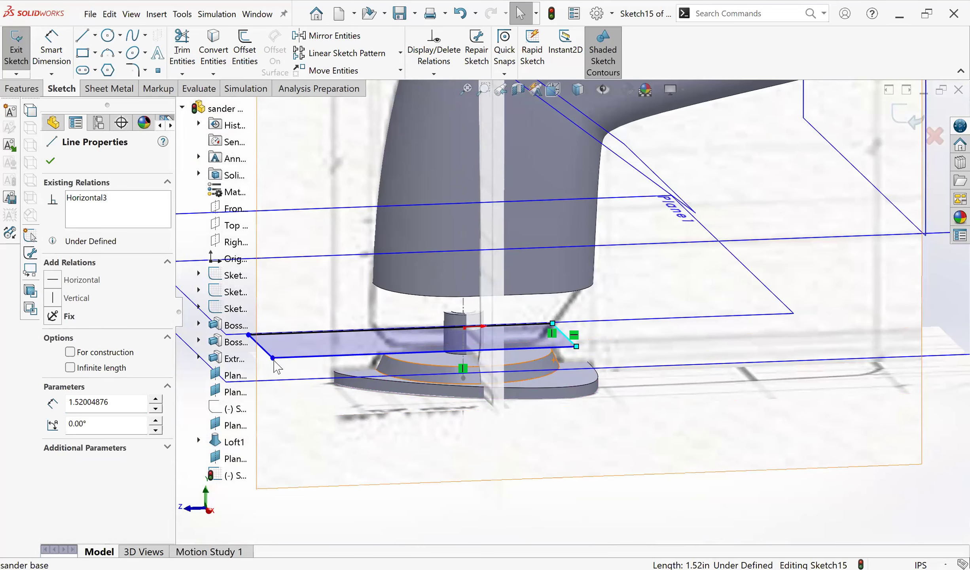
{"action": "left_click_drag", "start_coordinate": [274, 359], "coordinate": [399, 357]}
{"action": "mouse_move", "coordinate": [404, 344]}
{"action": "middle_mouse_down"}
{"action": "mouse_move", "coordinate": [391, 338]}
{"action": "mouse_move", "coordinate": [397, 331]}
{"action": "middle_mouse_up"}
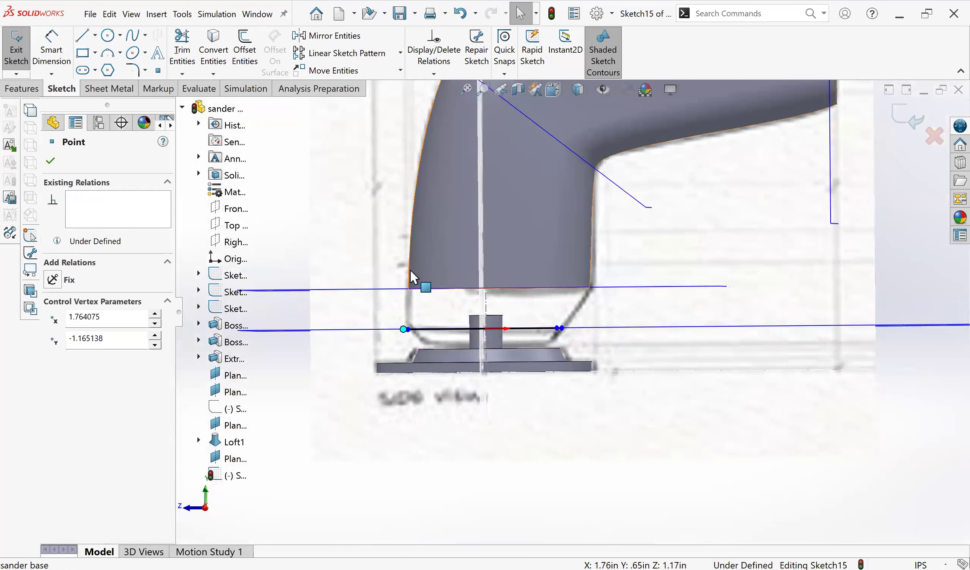
Step: Dimension the rectangle's front short edge and set its length to 1.1 in
{"action": "scroll", "coordinate": [440, 355], "scroll_direction": "down", "scroll_amount": 3}
{"action": "mouse_move", "coordinate": [436, 365]}
{"action": "middle_mouse_down"}
{"action": "mouse_move", "coordinate": [426, 373]}
{"action": "mouse_move", "coordinate": [444, 379]}
{"action": "middle_mouse_up"}
{"action": "mouse_move", "coordinate": [451, 376]}
{"action": "left_mouse_down"}
{"action": "mouse_move", "coordinate": [464, 373]}
{"action": "mouse_move", "coordinate": [451, 375]}
{"action": "left_mouse_up"}
{"action": "mouse_move", "coordinate": [451, 376]}
{"action": "middle_mouse_down"}
{"action": "mouse_move", "coordinate": [444, 340]}
{"action": "mouse_move", "coordinate": [445, 358]}
{"action": "mouse_move", "coordinate": [669, 390]}
{"action": "middle_mouse_up"}
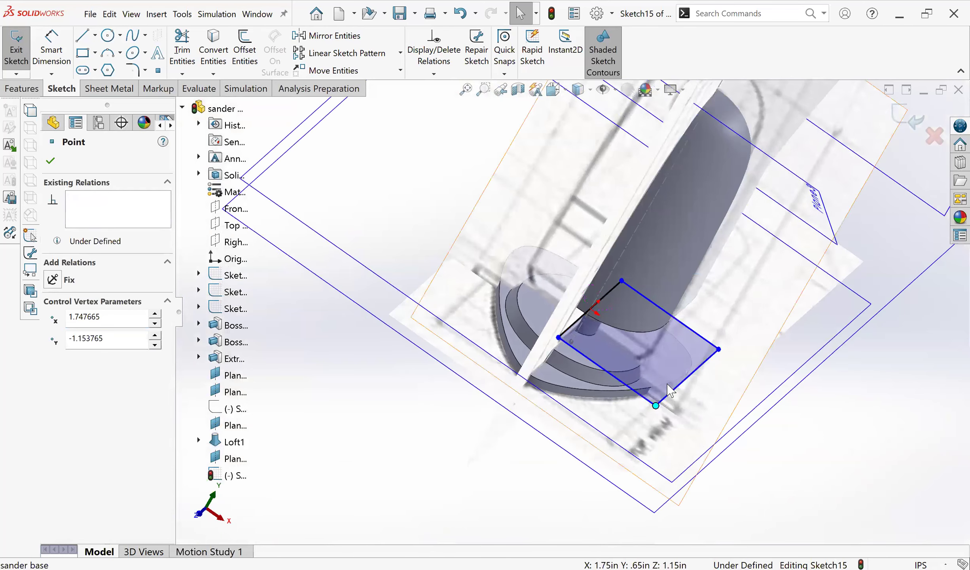
{"action": "scroll", "coordinate": [669, 389], "scroll_direction": "down", "scroll_amount": 5}
{"action": "left_click_drag", "start_coordinate": [622, 382], "coordinate": [540, 330]}
{"action": "mouse_move", "coordinate": [595, 383]}
{"action": "middle_mouse_down"}
{"action": "mouse_move", "coordinate": [613, 325]}
{"action": "mouse_move", "coordinate": [589, 357]}
{"action": "mouse_move", "coordinate": [558, 338]}
{"action": "mouse_move", "coordinate": [534, 347]}
{"action": "middle_mouse_up"}
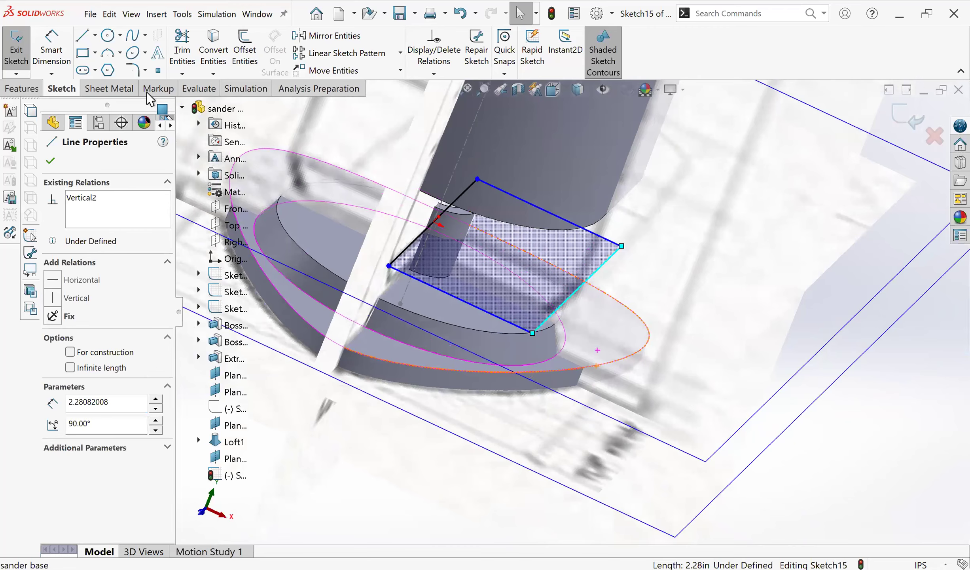
{"action": "left_click", "coordinate": [65, 47]}
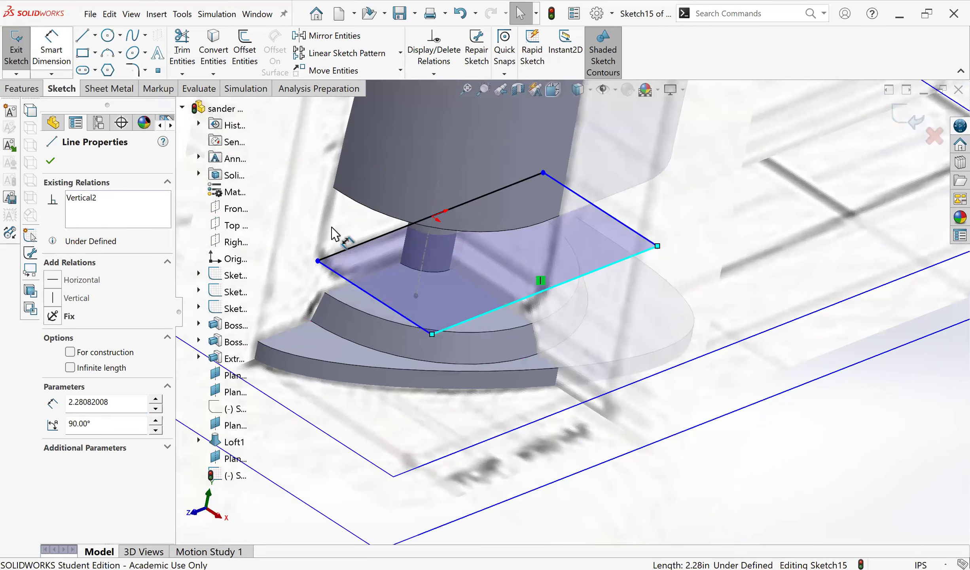
{"action": "left_click", "coordinate": [375, 297]}
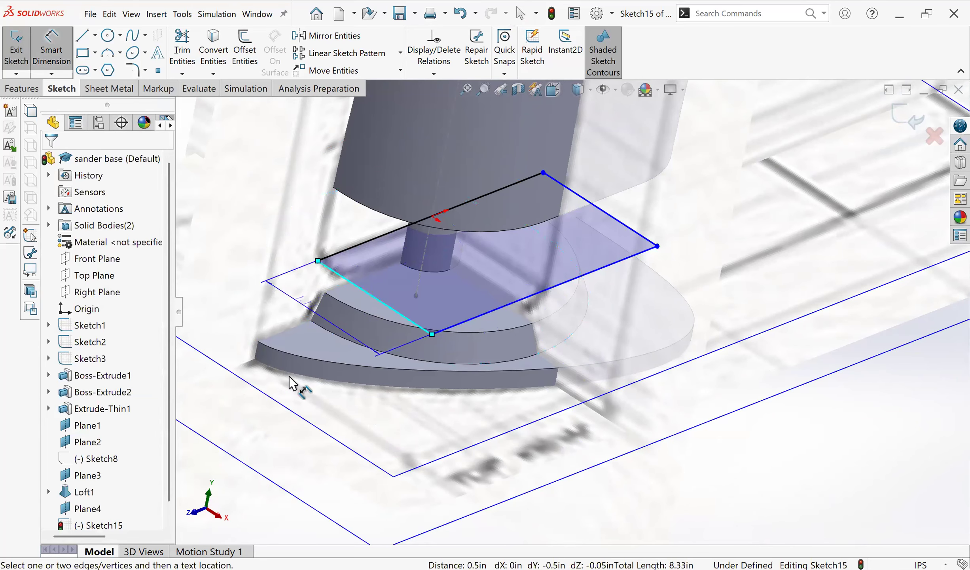
{"action": "left_click", "coordinate": [255, 377]}
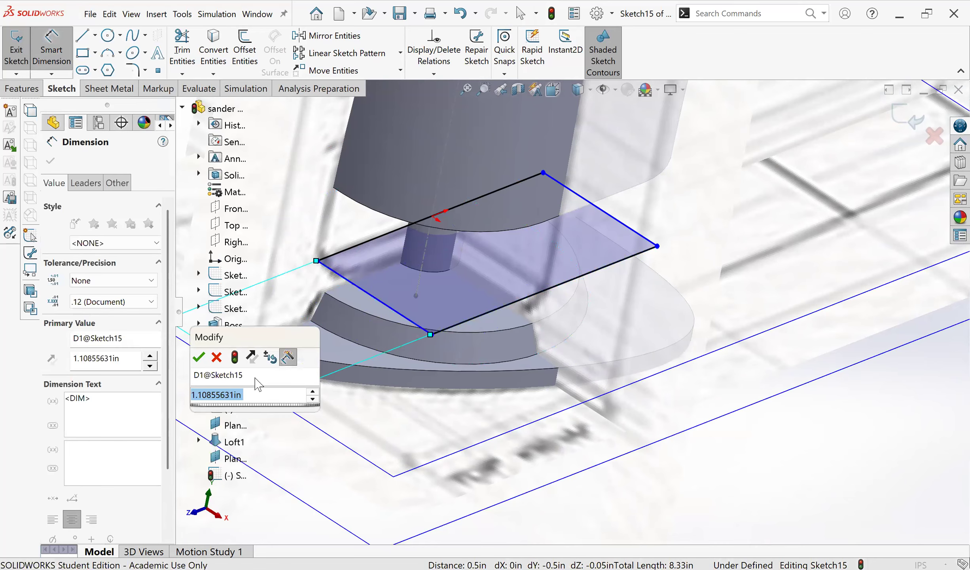
{"action": "type", "text": "1.1"}
{"action": "key", "text": "Return"}
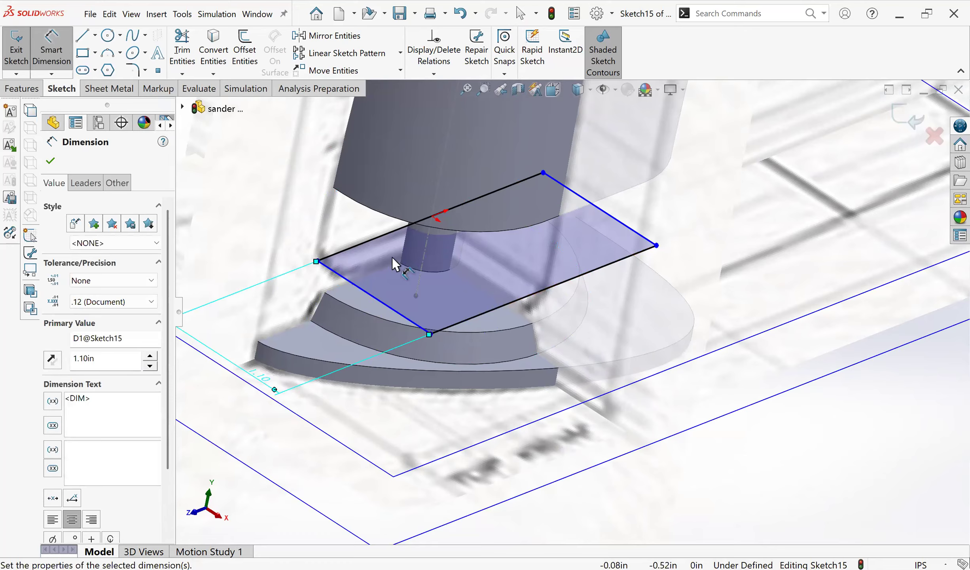
Step: Dimension the distance between the rectangle's front and rear short edges and set it to 2.28 in
{"action": "left_click", "coordinate": [372, 301]}
{"action": "left_click", "coordinate": [628, 226]}
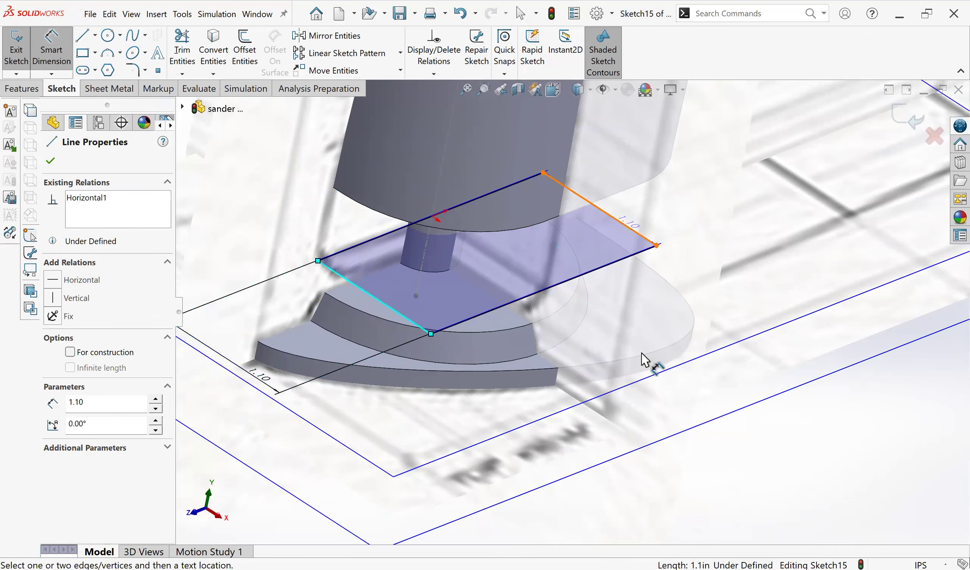
{"action": "left_click", "coordinate": [686, 410]}
{"action": "left_click", "coordinate": [684, 403]}
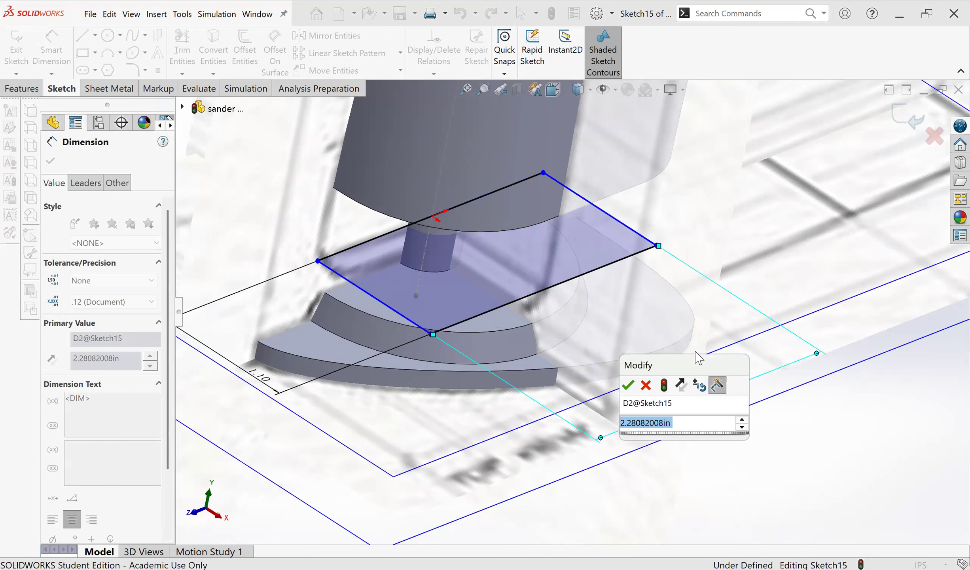
{"action": "scroll", "coordinate": [695, 351], "scroll_direction": "up", "scroll_amount": 3}
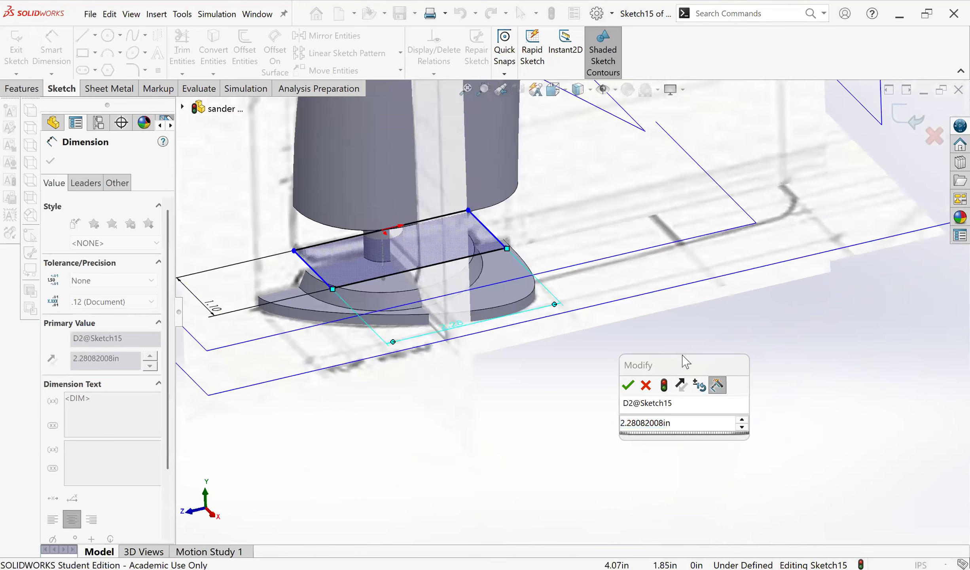
{"action": "left_click", "coordinate": [680, 426]}
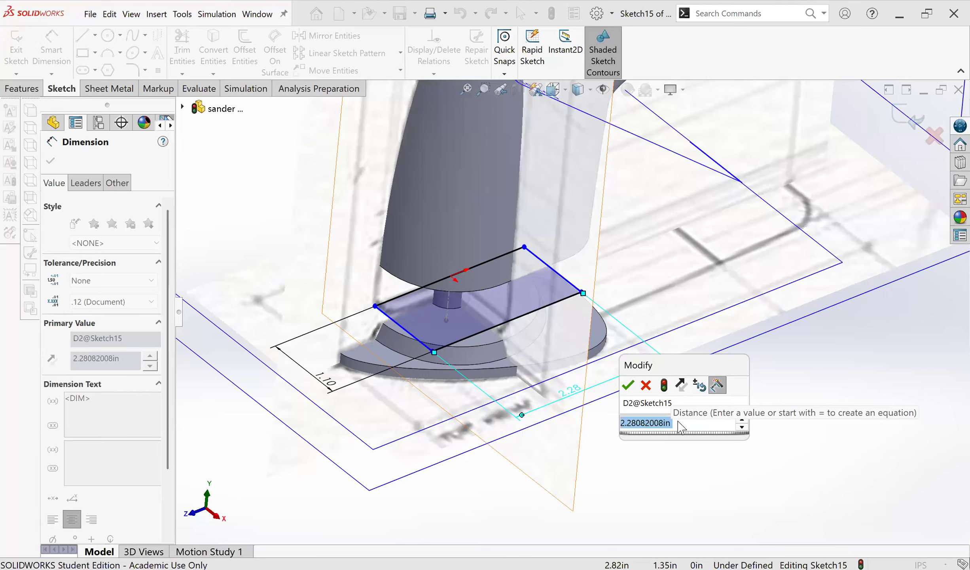
{"action": "type", "text": "2"}
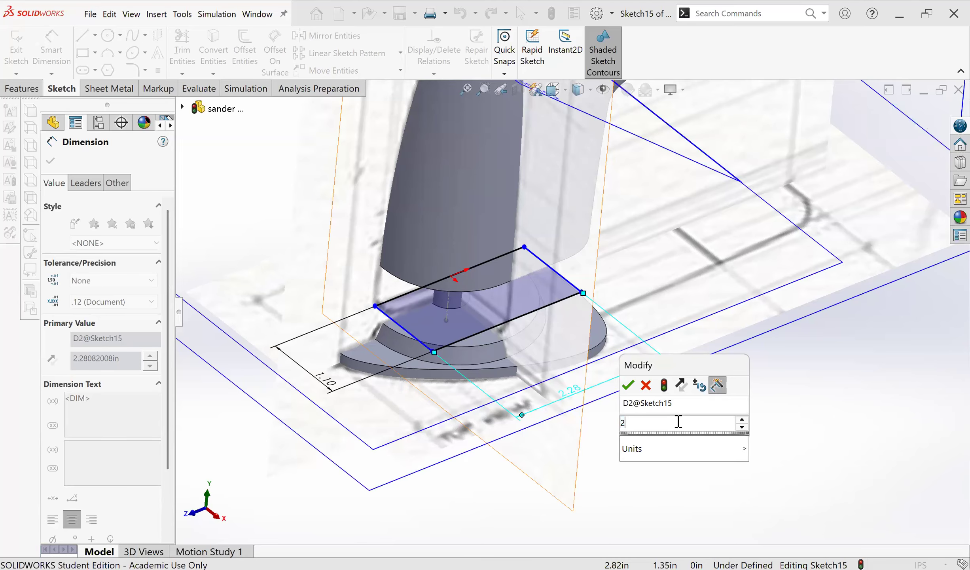
{"action": "type", "text": ".28"}
{"action": "key", "text": "Return"}
{"action": "scroll", "coordinate": [502, 305], "scroll_direction": "down", "scroll_amount": 3}
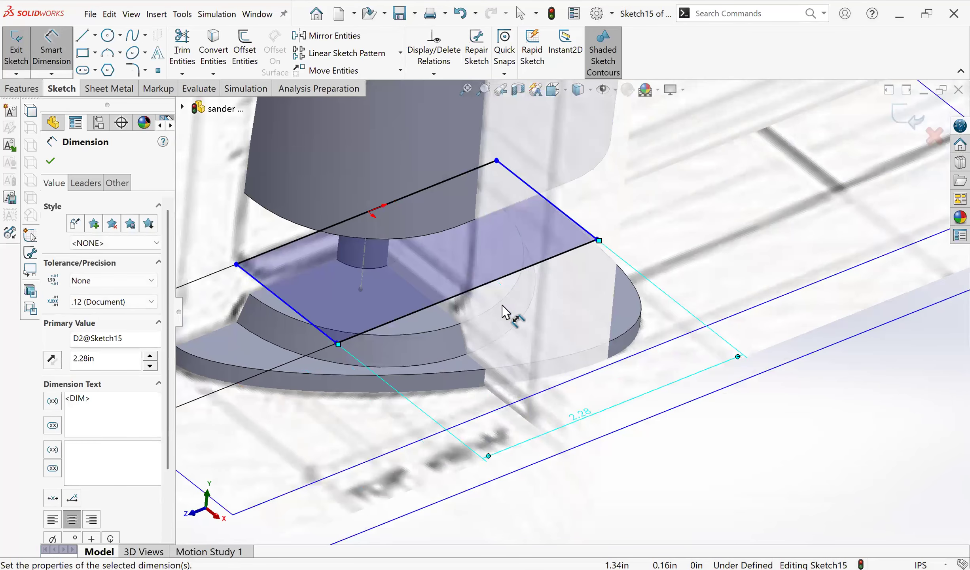
{"action": "key", "text": "Escape"}
{"action": "key", "text": "Escape"}
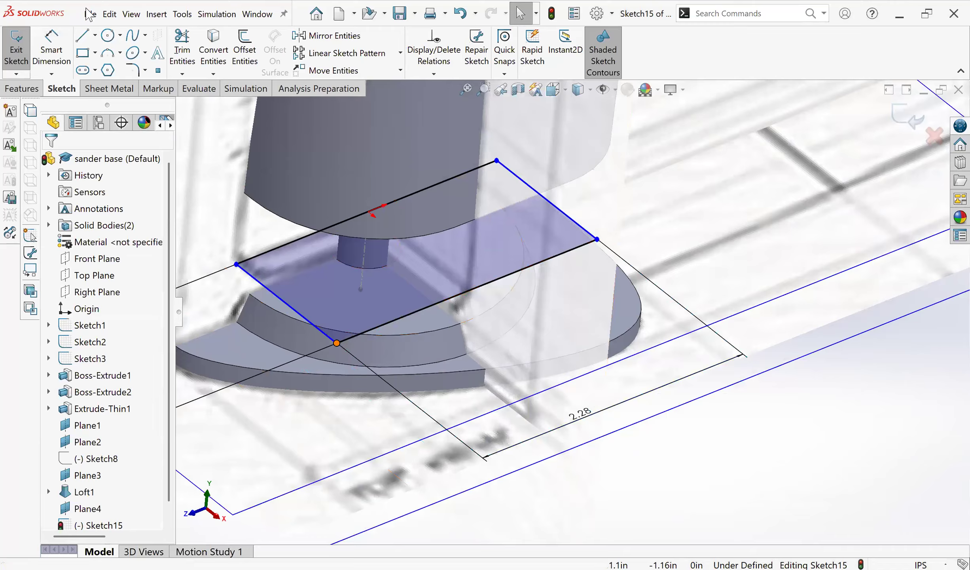
Step: Fillet the rectangle's front outer corner with a 1.00 in radius
{"action": "left_click", "coordinate": [142, 73]}
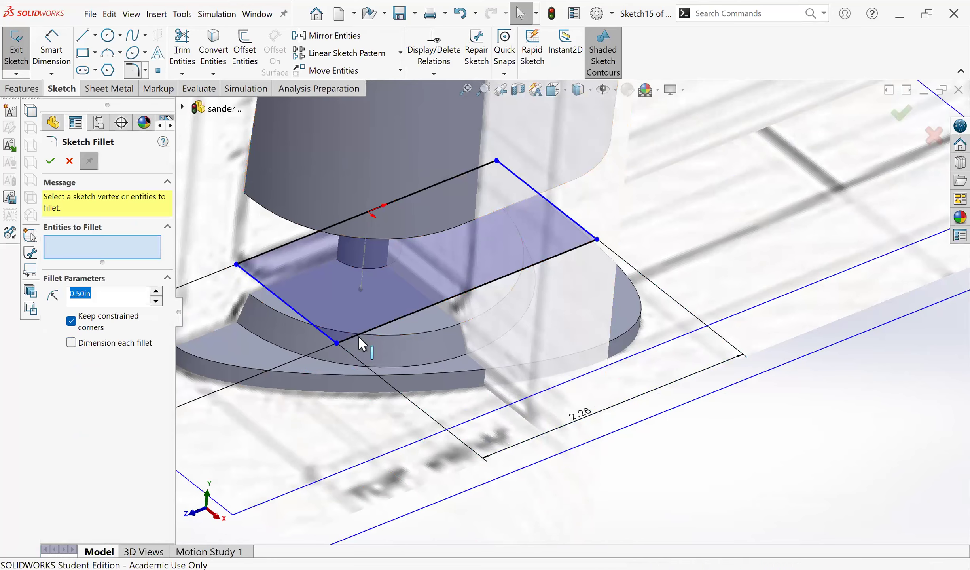
{"action": "left_click", "coordinate": [337, 343]}
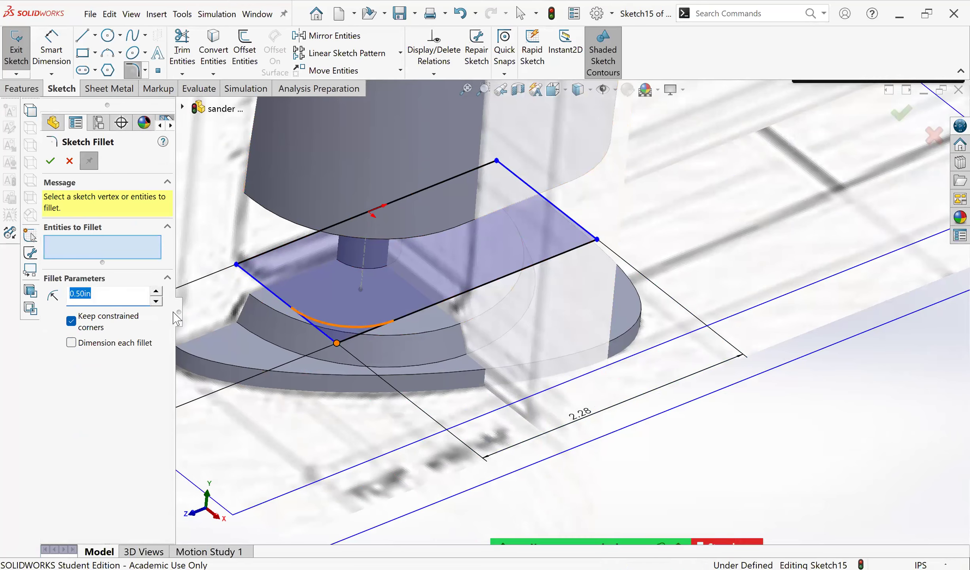
{"action": "left_click", "coordinate": [156, 292]}
{"action": "left_click", "coordinate": [156, 292]}
{"action": "left_click", "coordinate": [157, 292]}
{"action": "left_click", "coordinate": [156, 292]}
{"action": "left_click", "coordinate": [156, 292]}
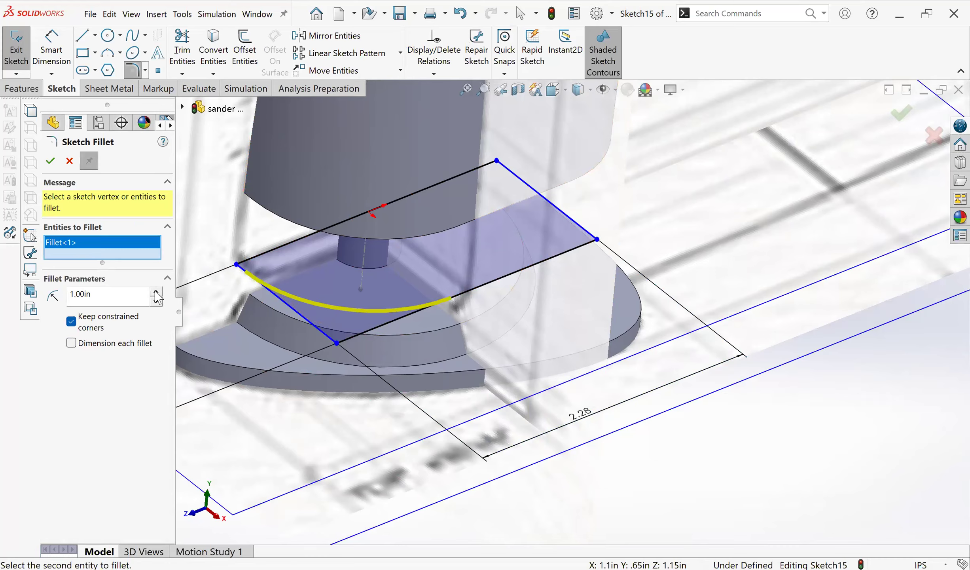
{"action": "left_click", "coordinate": [51, 162]}
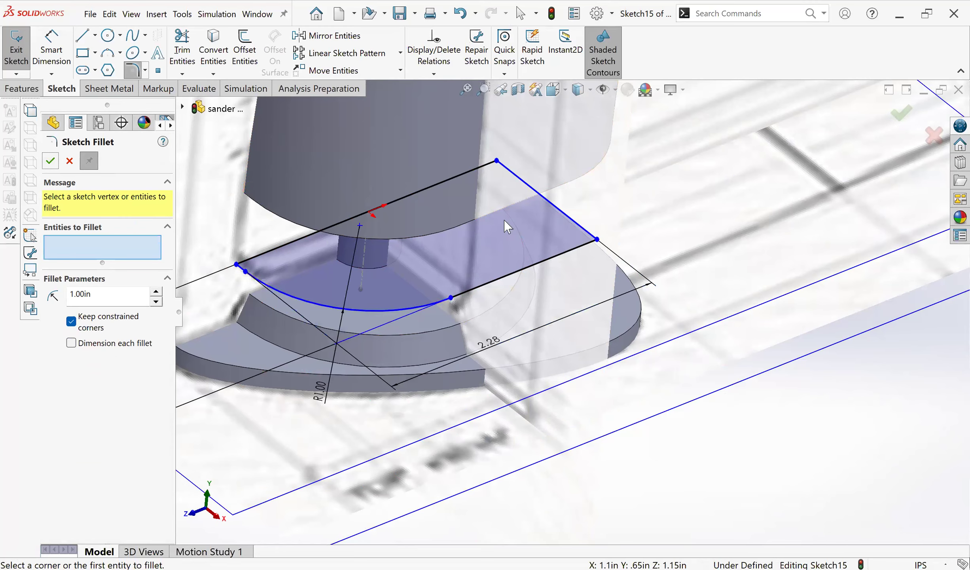
Step: Fillet the rectangle's rear outer corner with a 0.70 in radius and leave the Sketch Fillet command
{"action": "left_click", "coordinate": [597, 240]}
{"action": "left_click", "coordinate": [156, 302]}
{"action": "left_click", "coordinate": [157, 302]}
{"action": "left_click", "coordinate": [156, 302]}
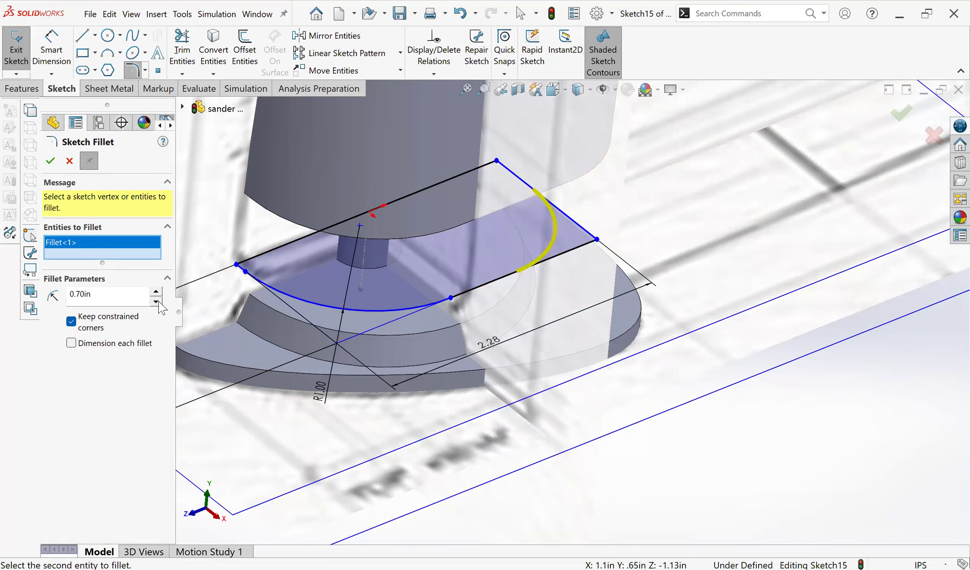
{"action": "left_click", "coordinate": [51, 161]}
{"action": "mouse_move", "coordinate": [434, 265]}
{"action": "middle_mouse_down"}
{"action": "mouse_move", "coordinate": [439, 254]}
{"action": "mouse_move", "coordinate": [391, 275]}
{"action": "mouse_move", "coordinate": [624, 216]}
{"action": "mouse_move", "coordinate": [445, 346]}
{"action": "middle_mouse_up"}
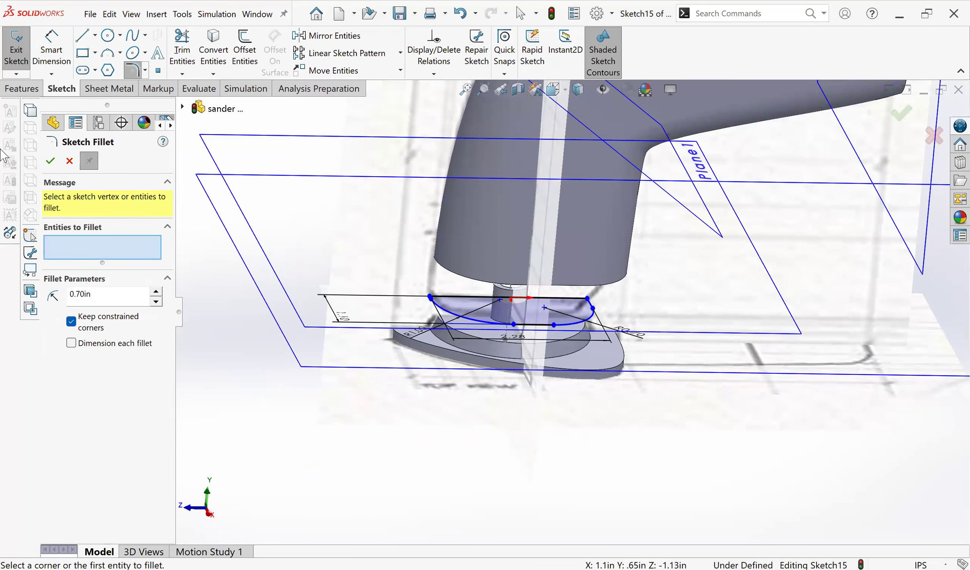
{"action": "key", "text": "Escape"}
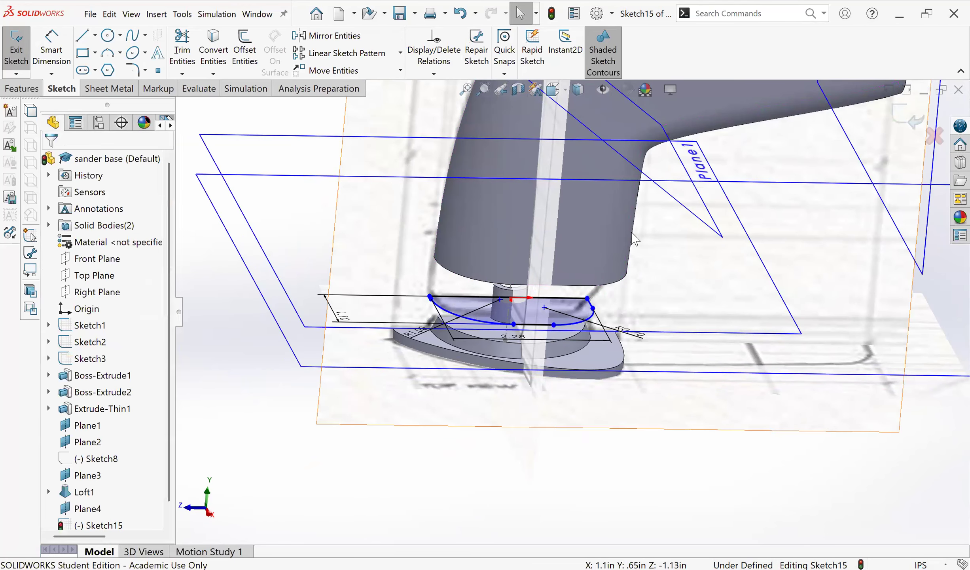
Step: Exit the filleted profile sketch and hide the reference planes
{"action": "left_click", "coordinate": [902, 126]}
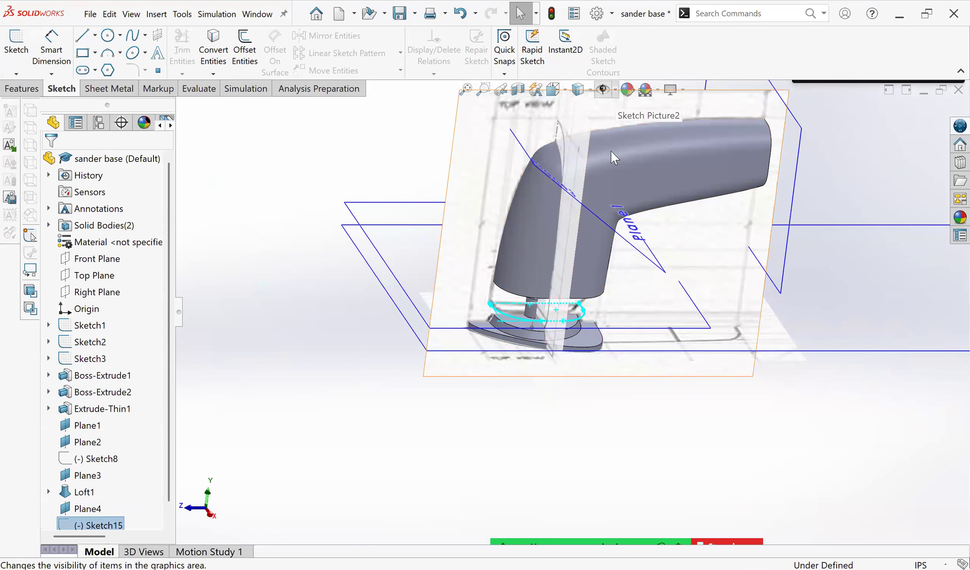
{"action": "left_click", "coordinate": [615, 89]}
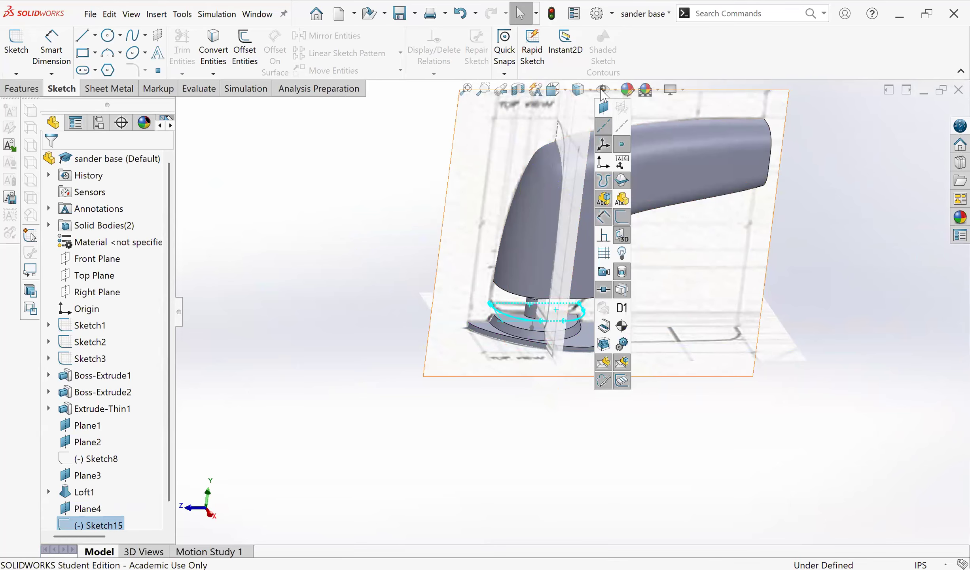
{"action": "scroll", "coordinate": [569, 238], "scroll_direction": "down", "scroll_amount": 2}
{"action": "middle_click_drag", "start_coordinate": [572, 241], "coordinate": [490, 206]}
{"action": "scroll", "coordinate": [489, 225], "scroll_direction": "up", "scroll_amount": 1}
{"action": "mouse_move", "coordinate": [478, 258]}
{"action": "middle_mouse_down"}
{"action": "mouse_move", "coordinate": [459, 320]}
{"action": "mouse_move", "coordinate": [465, 301]}
{"action": "middle_mouse_up"}
Step: Set up a Lofted Boss/Base from the filleted profile sketch to the bottom face of the sander body
{"action": "left_click", "coordinate": [22, 88]}
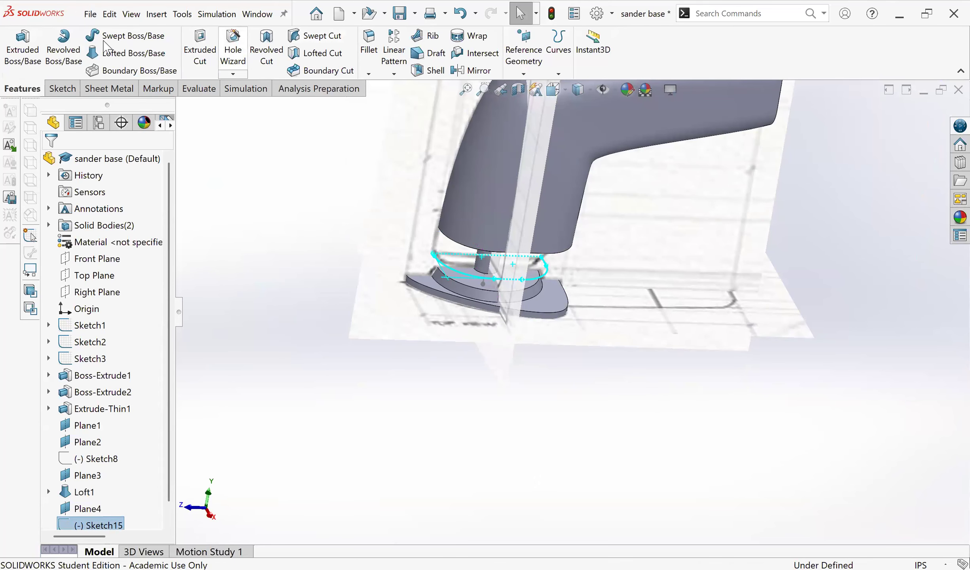
{"action": "left_click", "coordinate": [115, 53]}
{"action": "mouse_move", "coordinate": [513, 241]}
{"action": "middle_mouse_down"}
{"action": "mouse_move", "coordinate": [527, 191]}
{"action": "mouse_move", "coordinate": [522, 248]}
{"action": "middle_mouse_up"}
{"action": "middle_click_drag", "start_coordinate": [532, 202], "coordinate": [561, 268]}
{"action": "scroll", "coordinate": [442, 276], "scroll_direction": "down", "scroll_amount": 5}
{"action": "left_click", "coordinate": [494, 227]}
{"action": "left_click_drag", "start_coordinate": [555, 261], "coordinate": [412, 237]}
{"action": "middle_click_drag", "start_coordinate": [431, 269], "coordinate": [517, 264]}
{"action": "scroll", "coordinate": [501, 199], "scroll_direction": "down", "scroll_amount": 2}
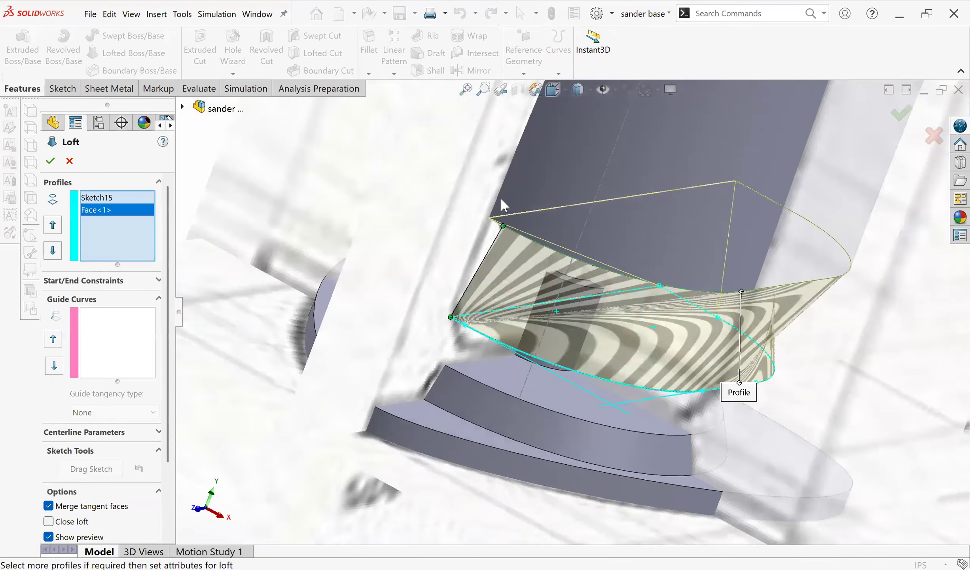
Step: Check the loft preview against the side-view picture and accept the loft
{"action": "scroll", "coordinate": [502, 237], "scroll_direction": "down", "scroll_amount": 4}
{"action": "scroll", "coordinate": [509, 144], "scroll_direction": "up", "scroll_amount": 5}
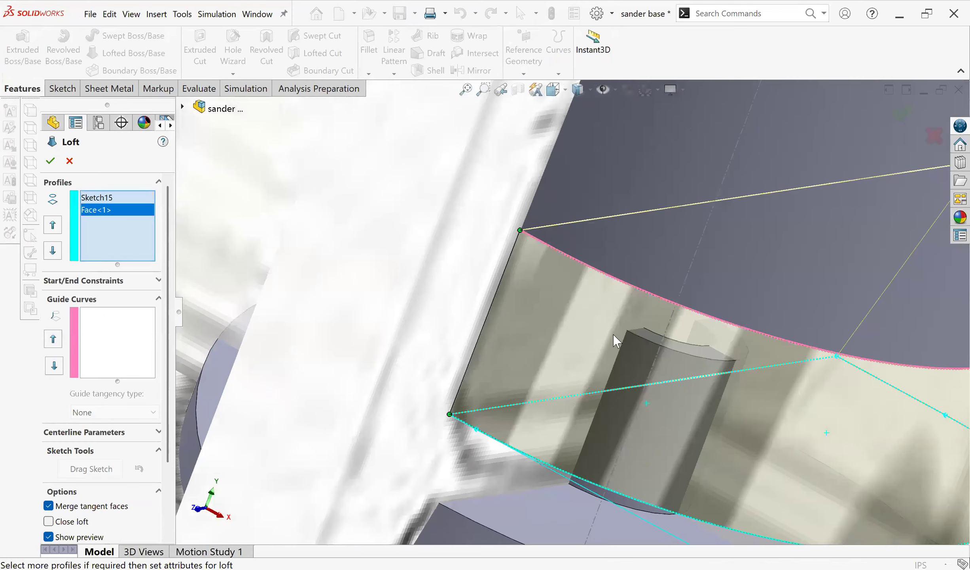
{"action": "scroll", "coordinate": [614, 334], "scroll_direction": "up", "scroll_amount": 5}
{"action": "middle_click_drag", "start_coordinate": [522, 309], "coordinate": [561, 307]}
{"action": "scroll", "coordinate": [553, 283], "scroll_direction": "down", "scroll_amount": 5}
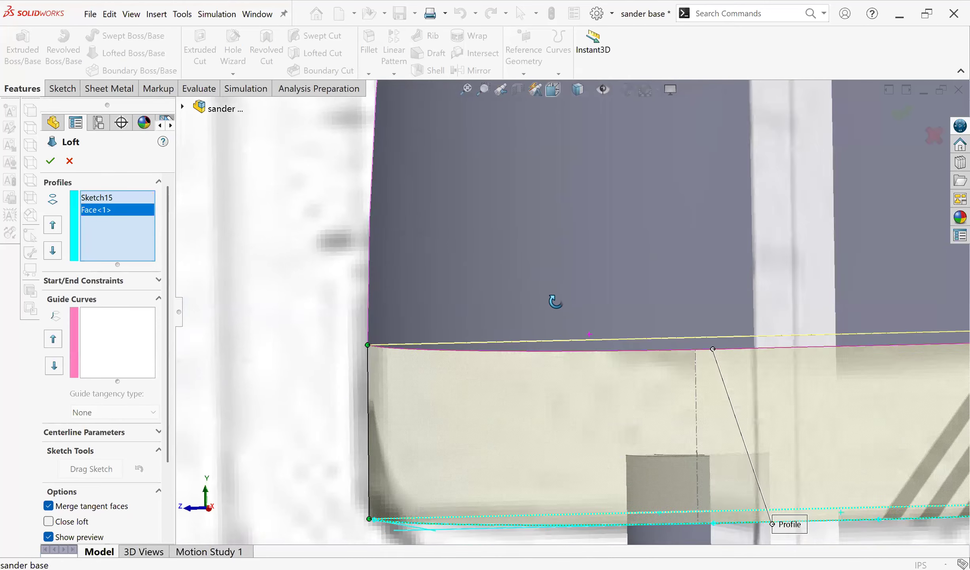
{"action": "middle_click_drag", "start_coordinate": [537, 303], "coordinate": [596, 315]}
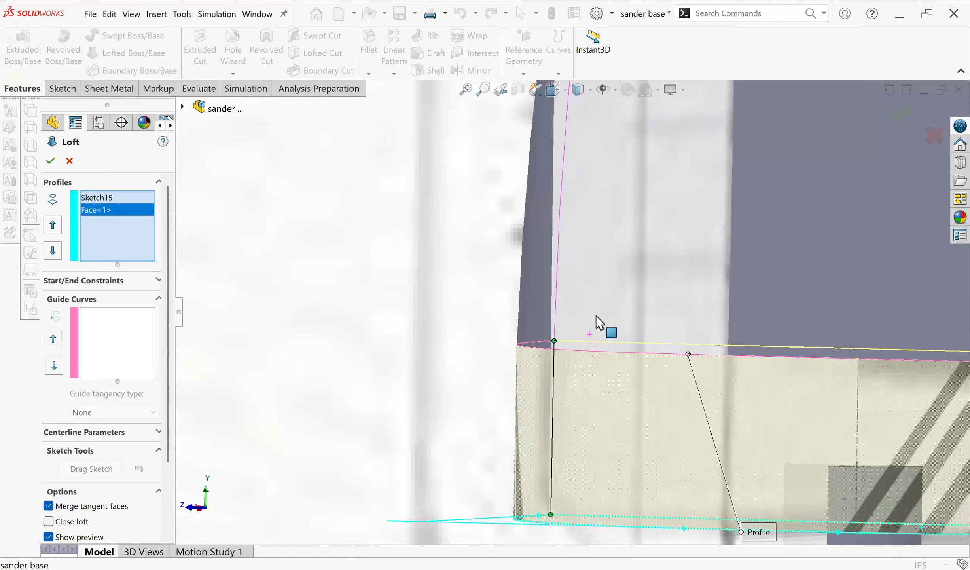
{"action": "scroll", "coordinate": [593, 318], "scroll_direction": "up", "scroll_amount": 6}
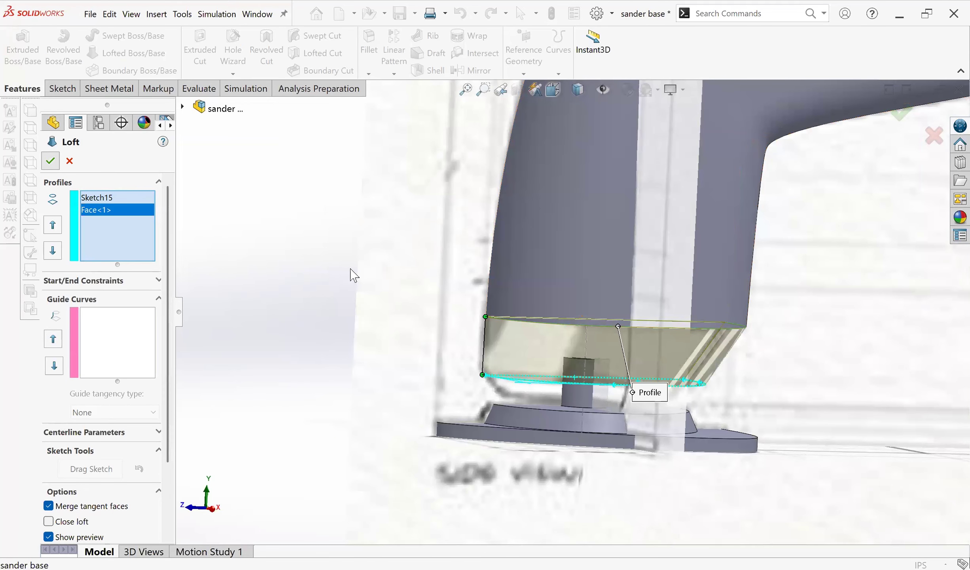
{"action": "key", "text": "Return"}
Step: Edit the lower section's loft and set its end constraint to Tangency To Face
{"action": "scroll", "coordinate": [698, 334], "scroll_direction": "down", "scroll_amount": 5}
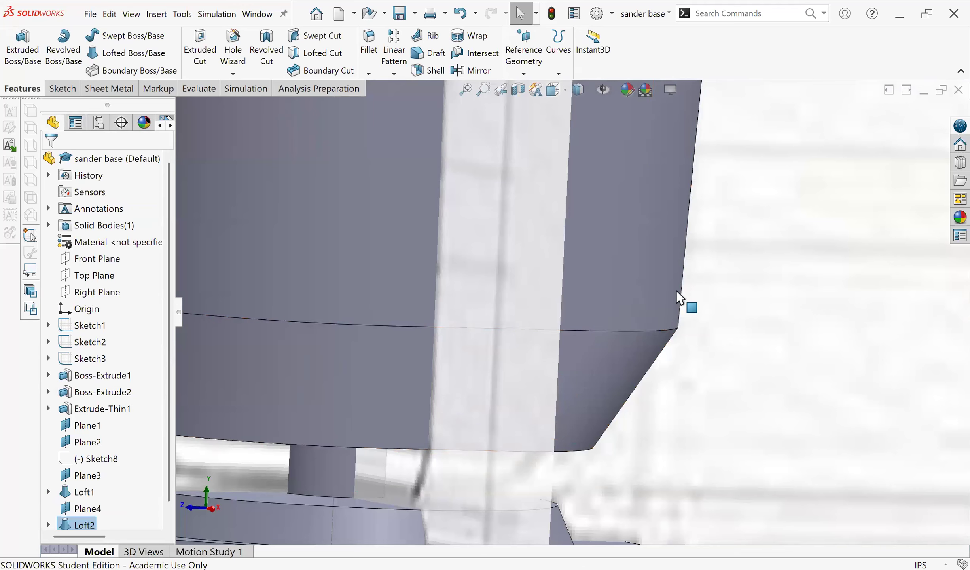
{"action": "scroll", "coordinate": [649, 360], "scroll_direction": "up", "scroll_amount": 5}
{"action": "middle_click_drag", "start_coordinate": [632, 373], "coordinate": [553, 446]}
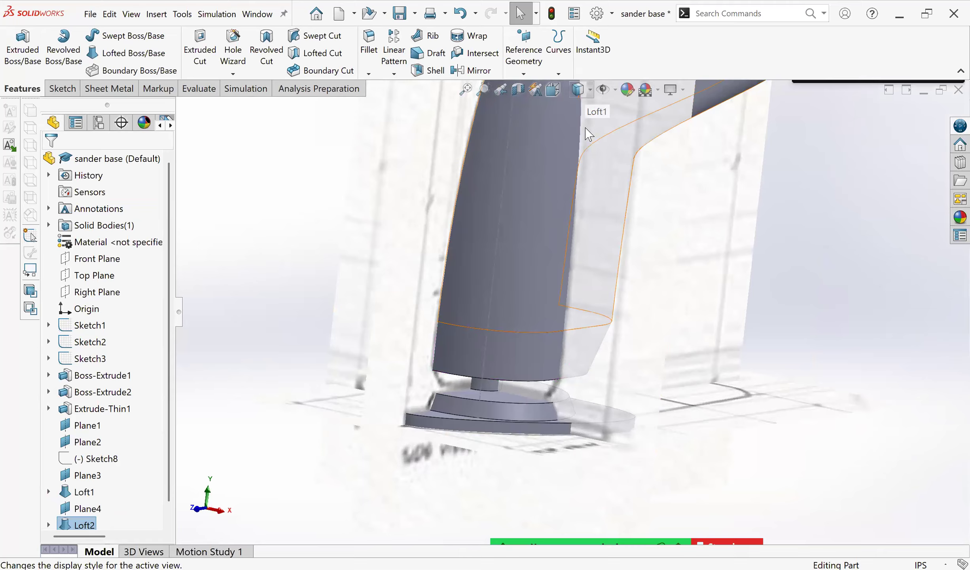
{"action": "mouse_move", "coordinate": [593, 307]}
{"action": "middle_mouse_down"}
{"action": "mouse_move", "coordinate": [764, 291]}
{"action": "mouse_move", "coordinate": [691, 340]}
{"action": "mouse_move", "coordinate": [541, 350]}
{"action": "mouse_move", "coordinate": [595, 331]}
{"action": "mouse_move", "coordinate": [581, 362]}
{"action": "mouse_move", "coordinate": [536, 287]}
{"action": "middle_mouse_up"}
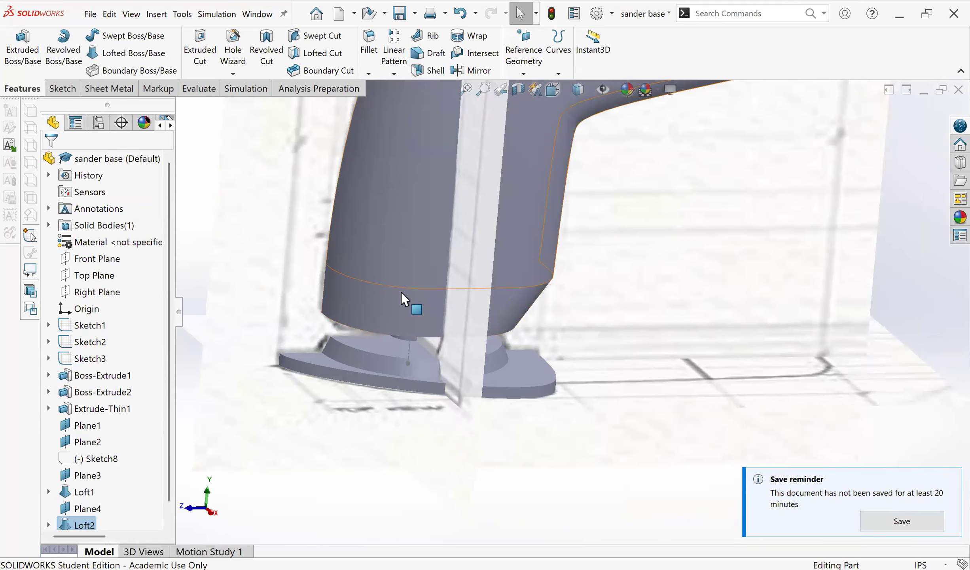
{"action": "right_click", "coordinate": [90, 526]}
{"action": "left_click", "coordinate": [100, 274]}
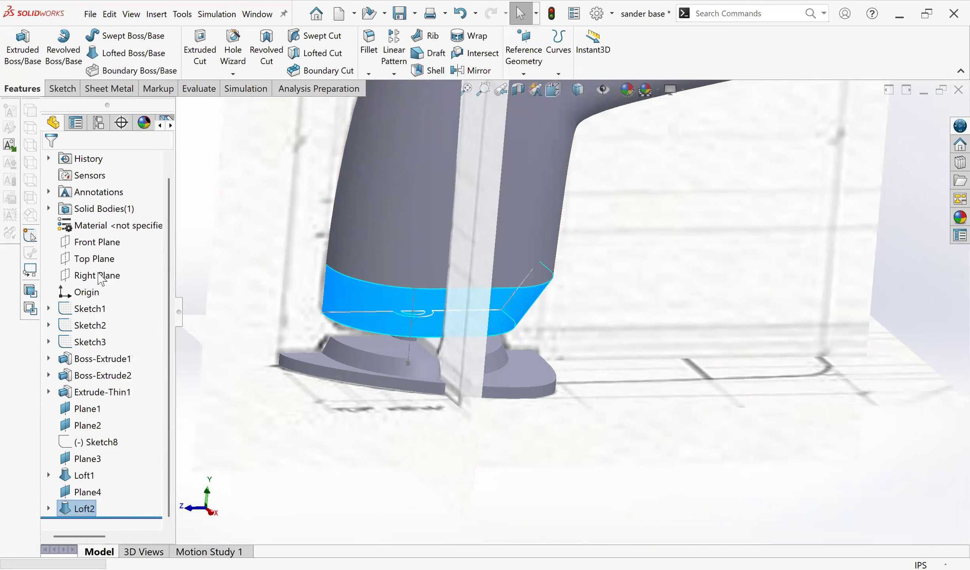
{"action": "left_click", "coordinate": [114, 281]}
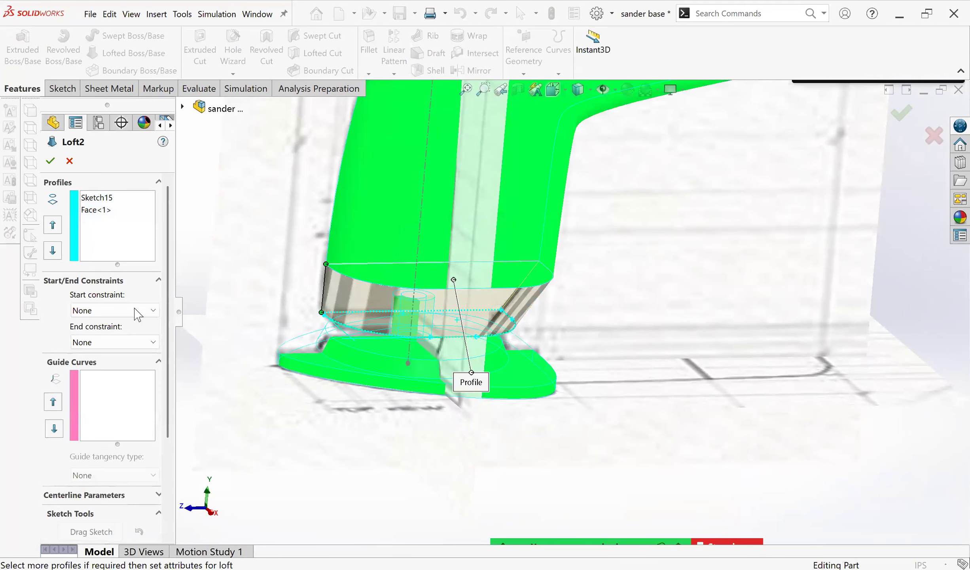
{"action": "scroll", "coordinate": [368, 379], "scroll_direction": "down", "scroll_amount": 5}
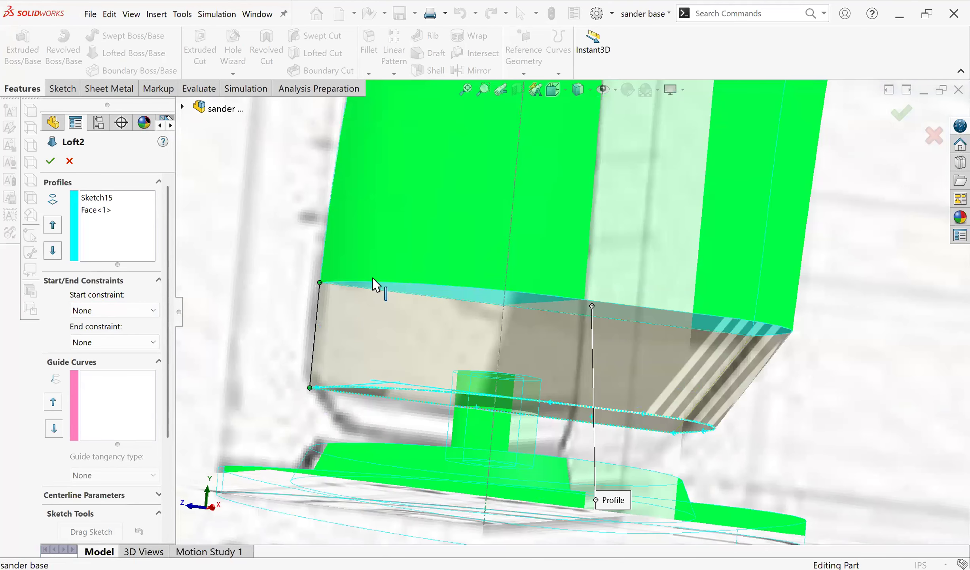
{"action": "left_click", "coordinate": [151, 342]}
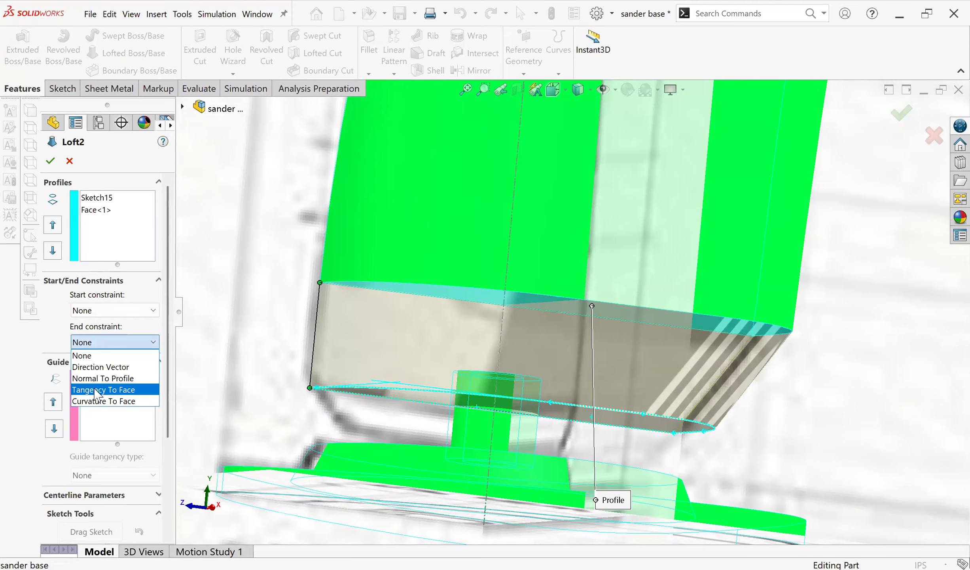
{"action": "left_click", "coordinate": [104, 391]}
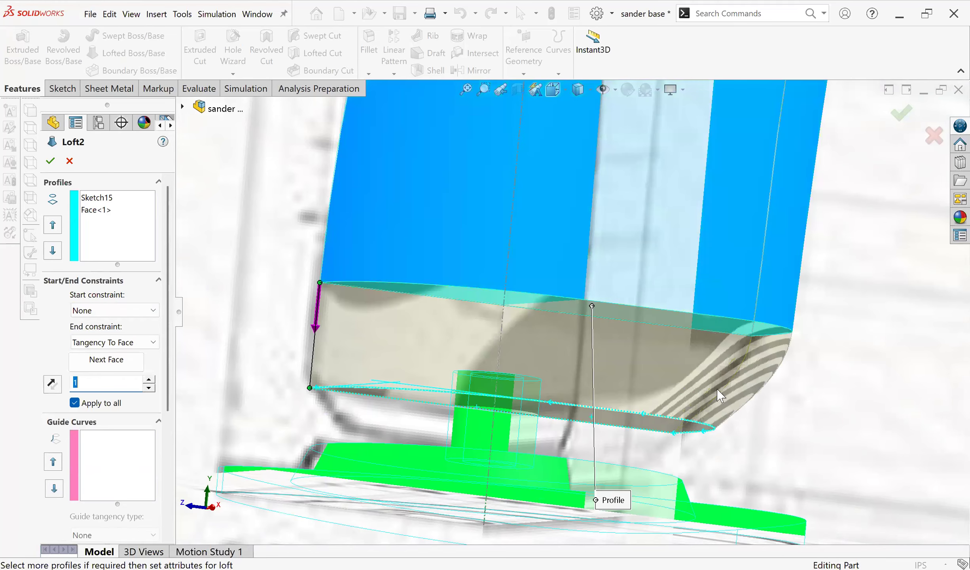
Step: Reduce the loft's end tangency length to 0.3 to follow the side-view picture and accept the edit
{"action": "scroll", "coordinate": [704, 396], "scroll_direction": "up", "scroll_amount": 4}
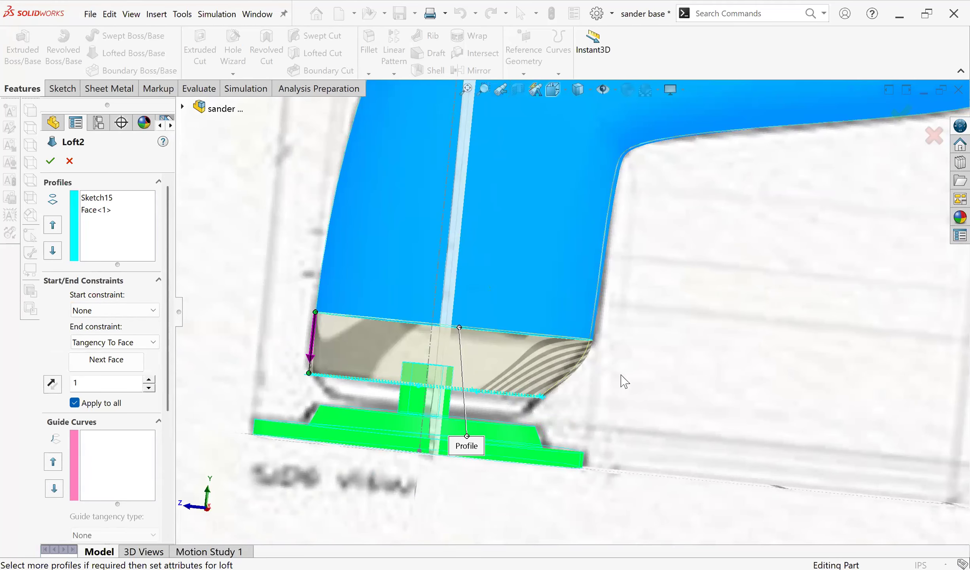
{"action": "scroll", "coordinate": [624, 381], "scroll_direction": "up", "scroll_amount": 2}
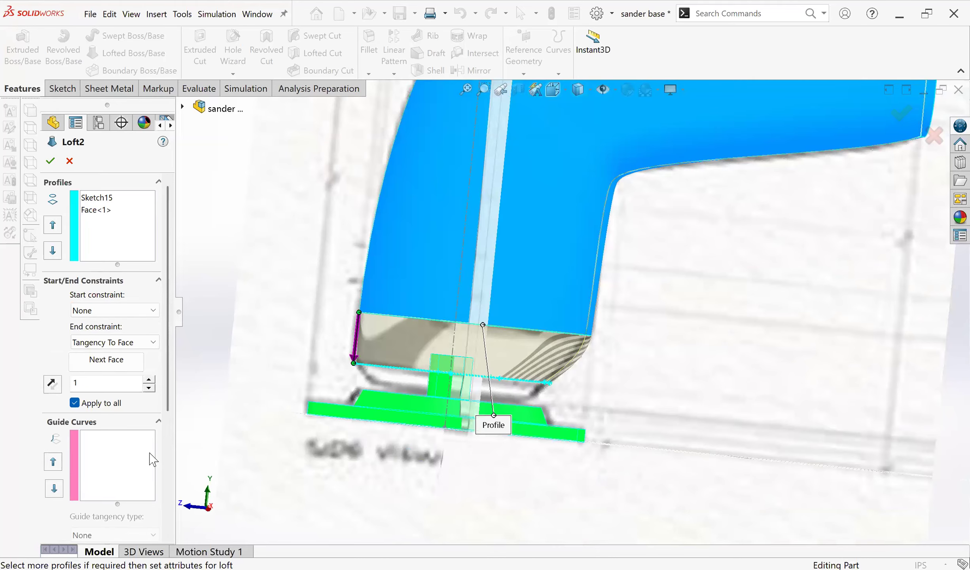
{"action": "left_click", "coordinate": [149, 388]}
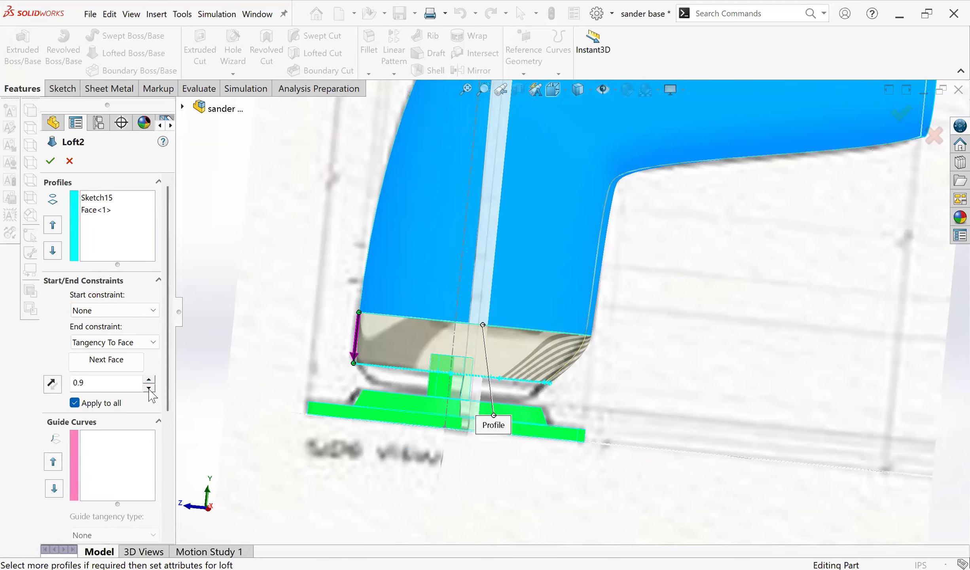
{"action": "left_click", "coordinate": [149, 388]}
{"action": "left_click", "coordinate": [149, 388]}
{"action": "left_click", "coordinate": [150, 388]}
{"action": "left_click", "coordinate": [149, 388]}
{"action": "left_click", "coordinate": [149, 388]}
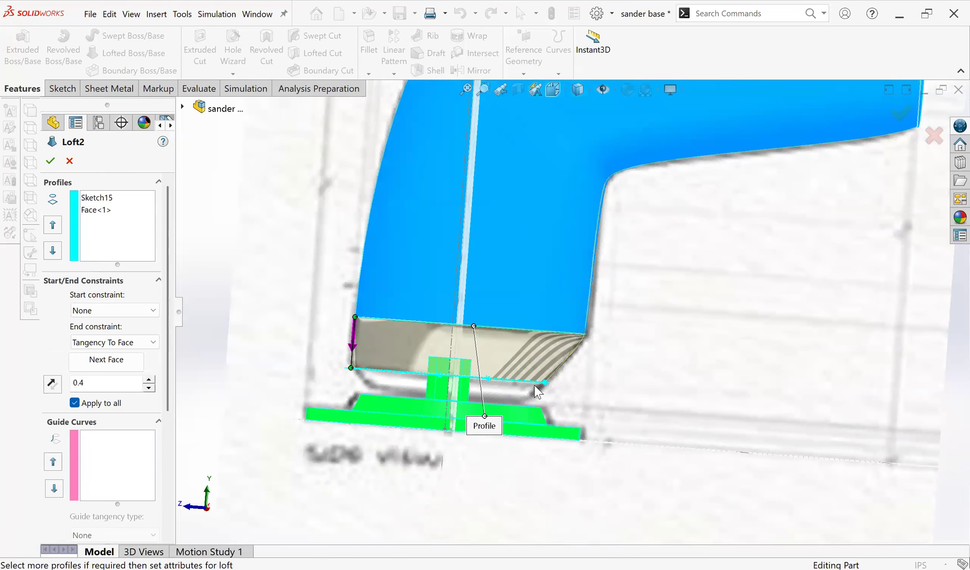
{"action": "left_click", "coordinate": [150, 387]}
{"action": "middle_click_drag", "start_coordinate": [552, 355], "coordinate": [391, 341]}
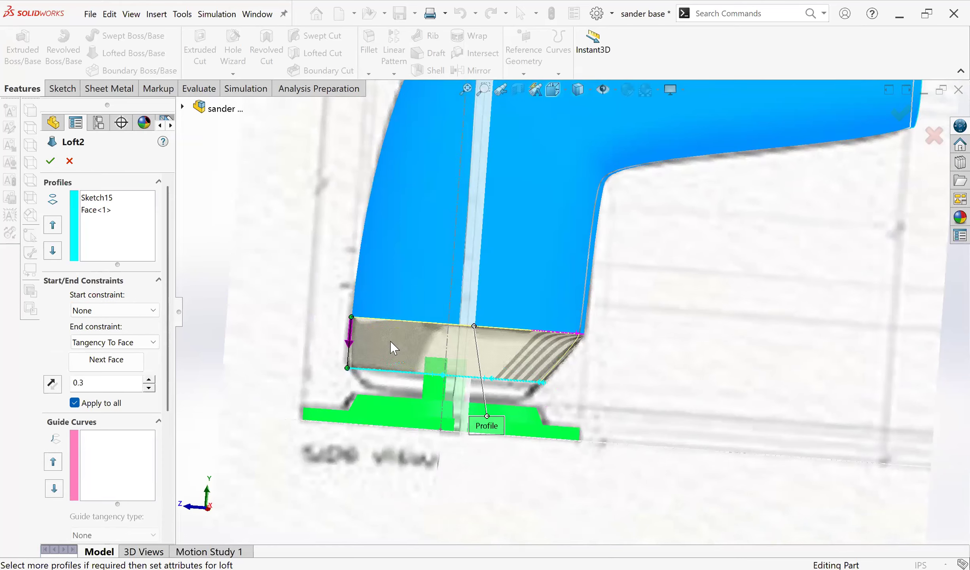
{"action": "left_click", "coordinate": [50, 161]}
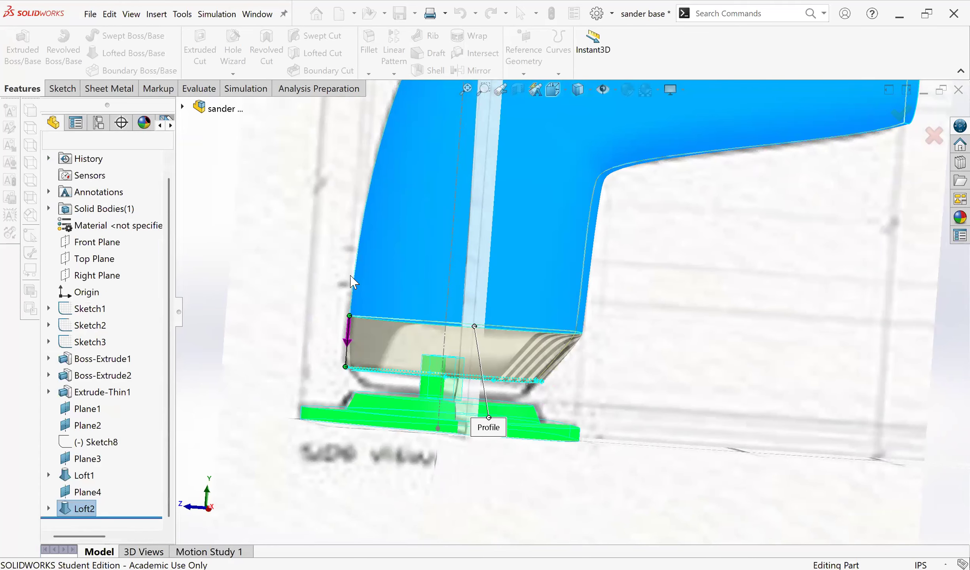
Step: Examine the lower section's blend, bottom face and junction with the sanding pad shaft against the reference pictures
{"action": "middle_click_drag", "start_coordinate": [570, 321], "coordinate": [643, 366]}
{"action": "scroll", "coordinate": [648, 285], "scroll_direction": "up", "scroll_amount": 5}
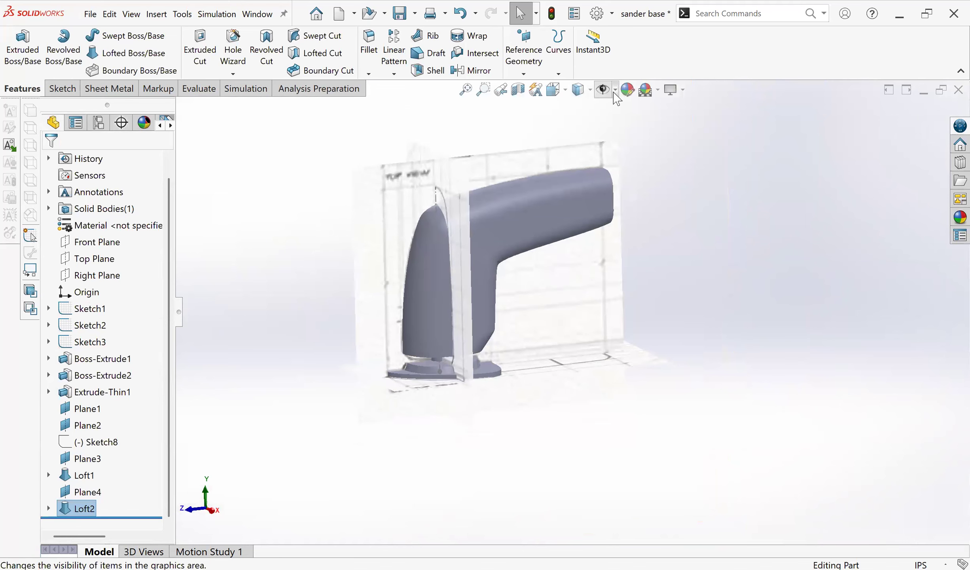
{"action": "left_click", "coordinate": [614, 91]}
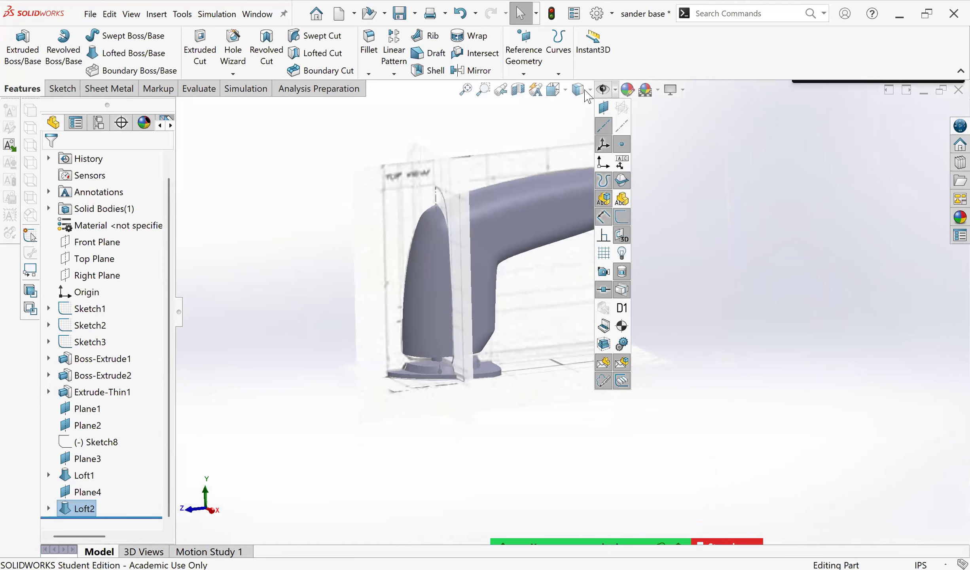
{"action": "scroll", "coordinate": [432, 298], "scroll_direction": "down", "scroll_amount": 8}
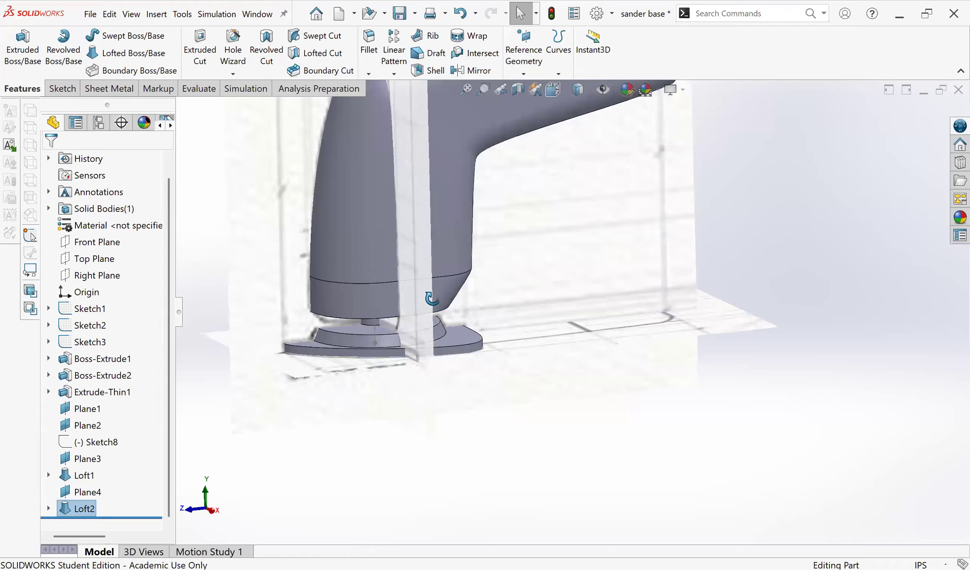
{"action": "scroll", "coordinate": [432, 298], "scroll_direction": "down", "scroll_amount": 5}
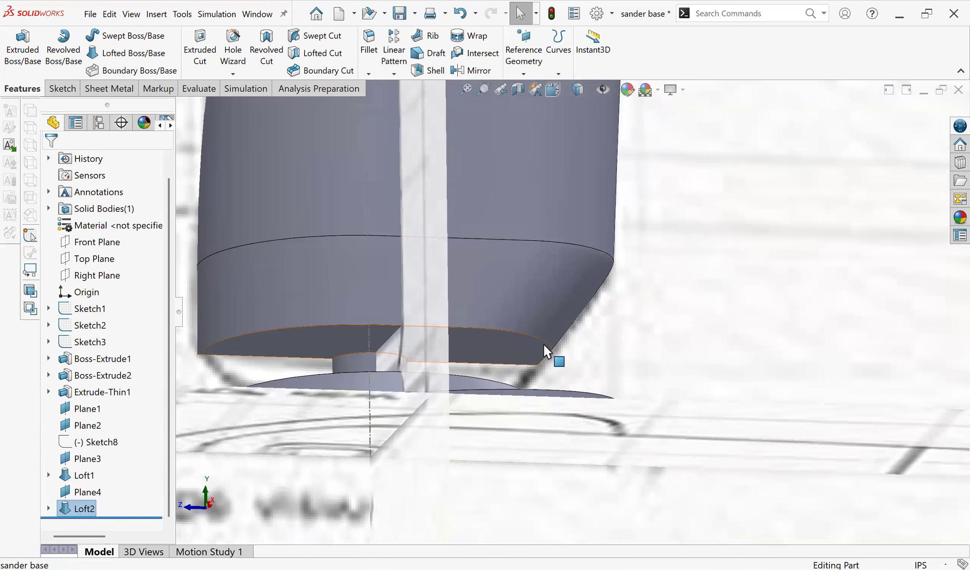
{"action": "middle_click_drag", "start_coordinate": [552, 357], "coordinate": [470, 368]}
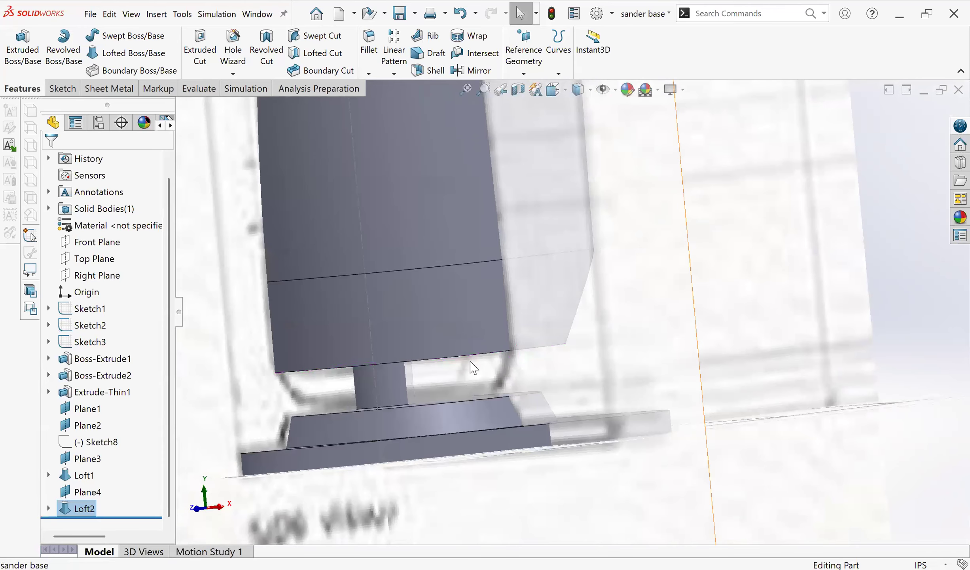
{"action": "mouse_move", "coordinate": [400, 377]}
{"action": "middle_mouse_down"}
{"action": "mouse_move", "coordinate": [340, 379]}
{"action": "mouse_move", "coordinate": [433, 366]}
{"action": "mouse_move", "coordinate": [529, 324]}
{"action": "mouse_move", "coordinate": [439, 308]}
{"action": "mouse_move", "coordinate": [411, 331]}
{"action": "mouse_move", "coordinate": [365, 334]}
{"action": "mouse_move", "coordinate": [425, 319]}
{"action": "middle_mouse_up"}
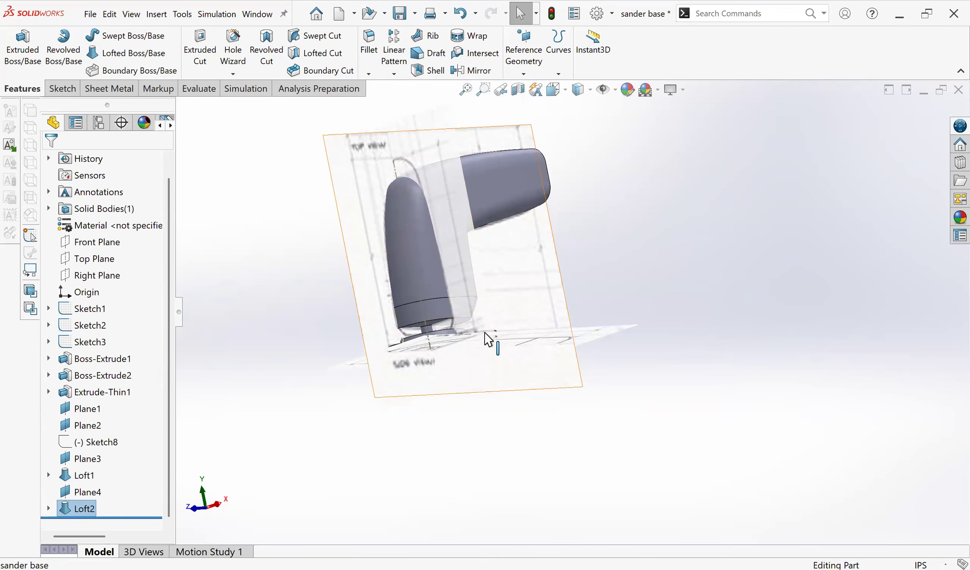
{"action": "scroll", "coordinate": [502, 285], "scroll_direction": "down", "scroll_amount": 10}
{"action": "left_click", "coordinate": [505, 275]}
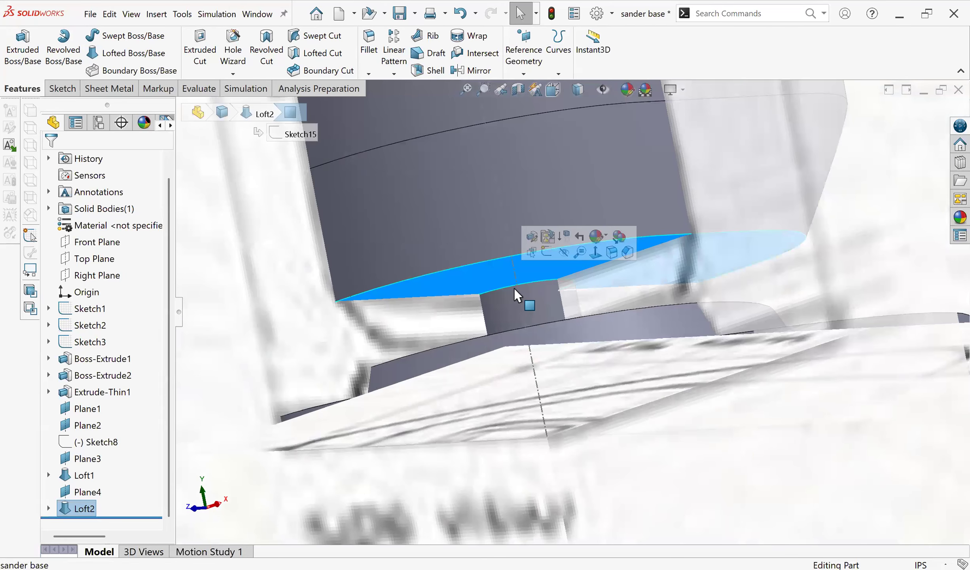
Step: Edit the lower section's loft to remove Extrude-Thin1 from its feature scope, leaving only Loft1 as merge body, and accept
{"action": "right_click", "coordinate": [91, 510]}
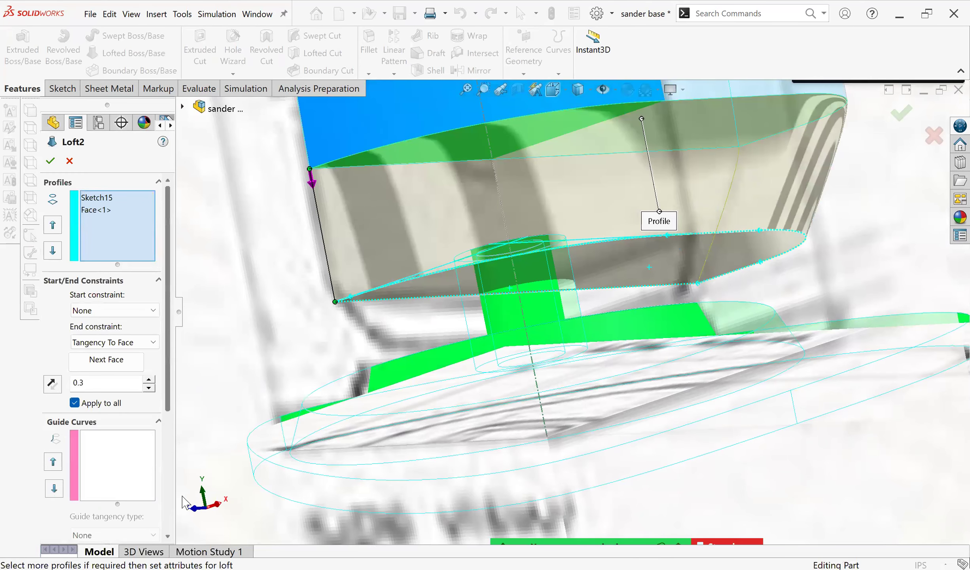
{"action": "scroll", "coordinate": [86, 535], "scroll_direction": "down", "scroll_amount": 5}
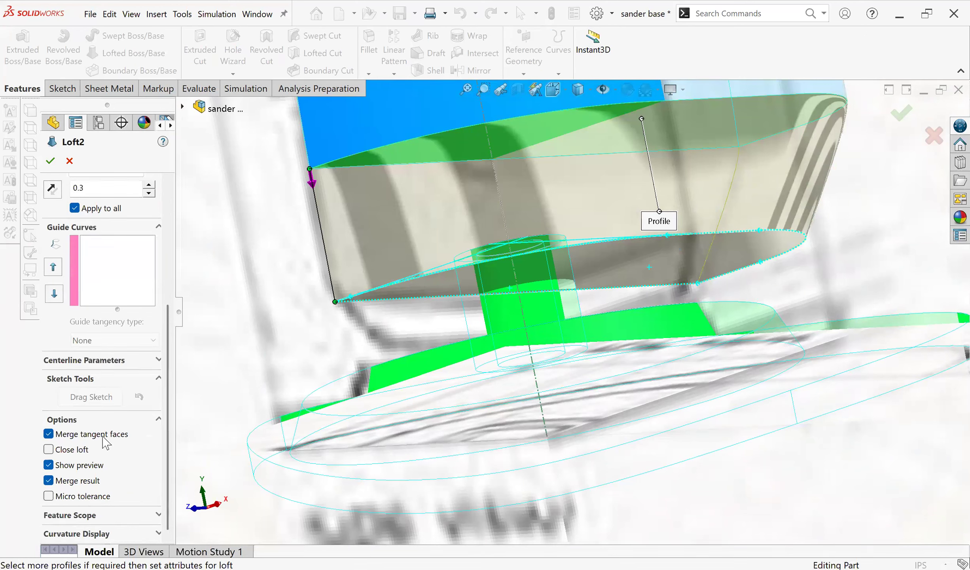
{"action": "left_click", "coordinate": [158, 515]}
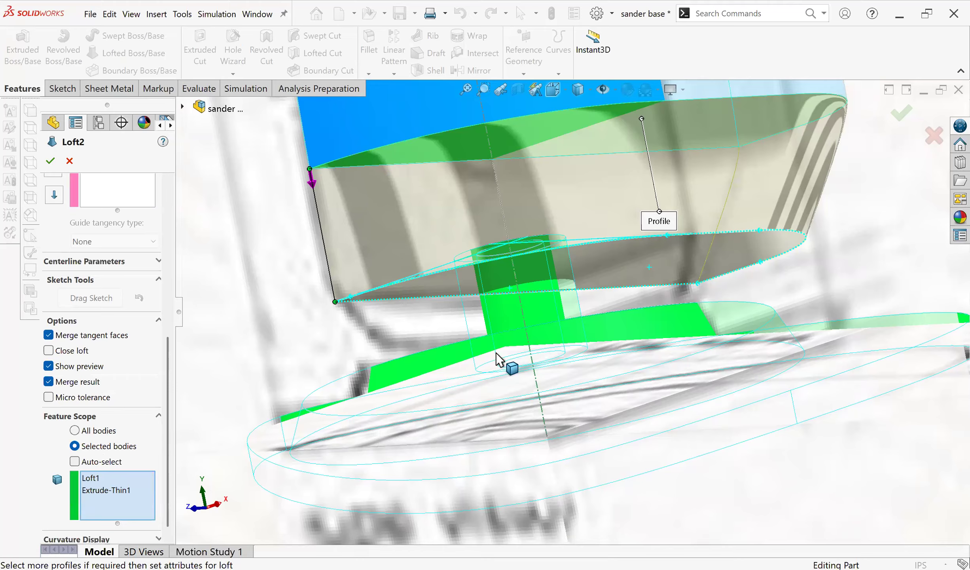
{"action": "scroll", "coordinate": [498, 361], "scroll_direction": "up", "scroll_amount": 5}
{"action": "middle_click_drag", "start_coordinate": [499, 361], "coordinate": [495, 382]}
{"action": "left_click", "coordinate": [117, 490]}
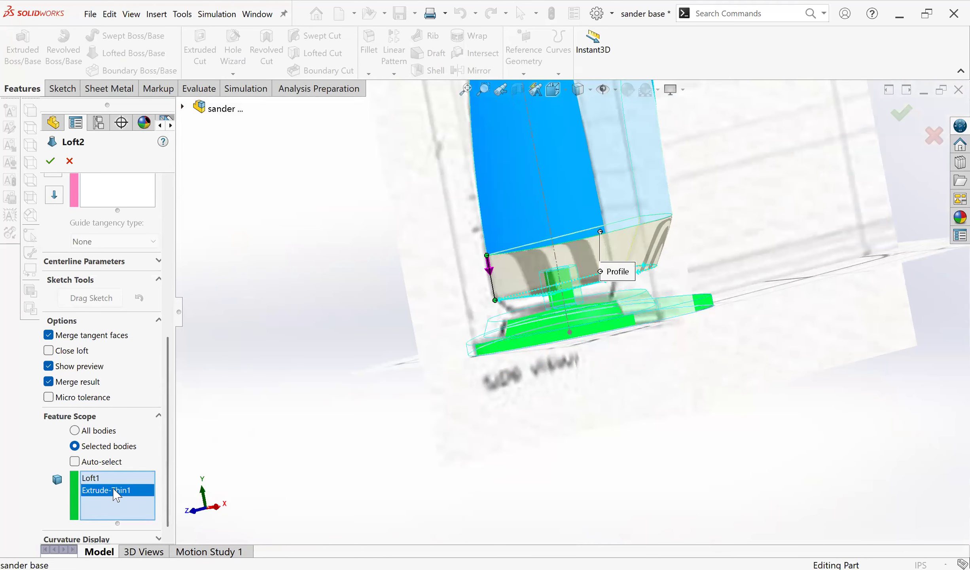
{"action": "right_click", "coordinate": [115, 492]}
{"action": "left_click", "coordinate": [207, 512]}
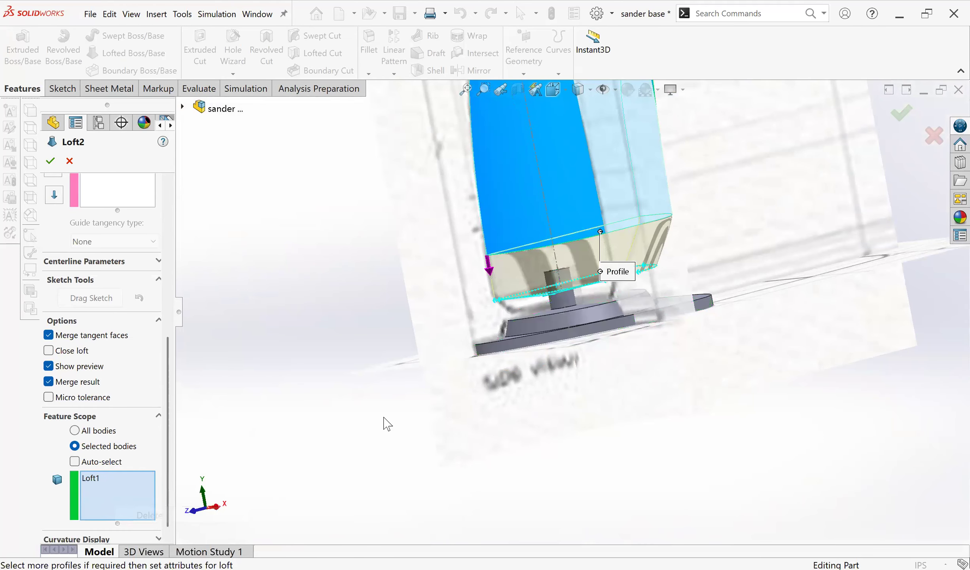
{"action": "middle_click_drag", "start_coordinate": [386, 422], "coordinate": [394, 405]}
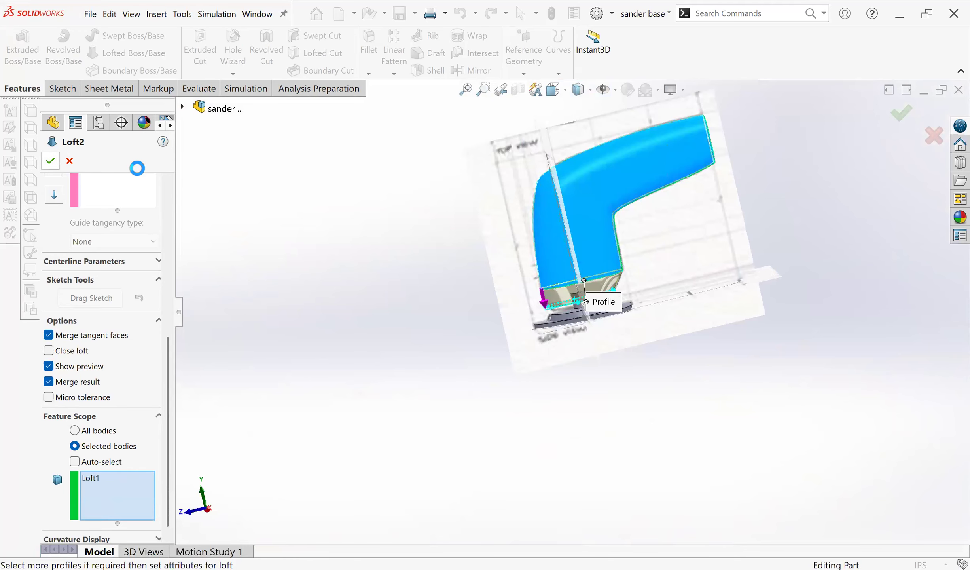
Step: Examine the lower section's bottom edge and the pad shaft against the side-view and front-view pictures
{"action": "scroll", "coordinate": [611, 309], "scroll_direction": "down", "scroll_amount": 5}
{"action": "middle_click_drag", "start_coordinate": [581, 338], "coordinate": [593, 363]}
{"action": "scroll", "coordinate": [599, 345], "scroll_direction": "up", "scroll_amount": 1}
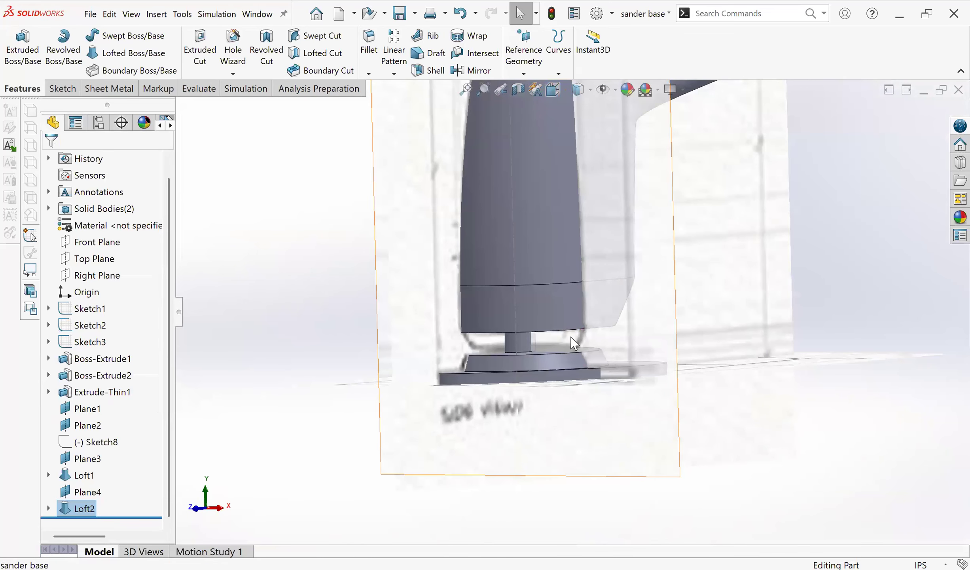
{"action": "middle_click_drag", "start_coordinate": [491, 346], "coordinate": [600, 317]}
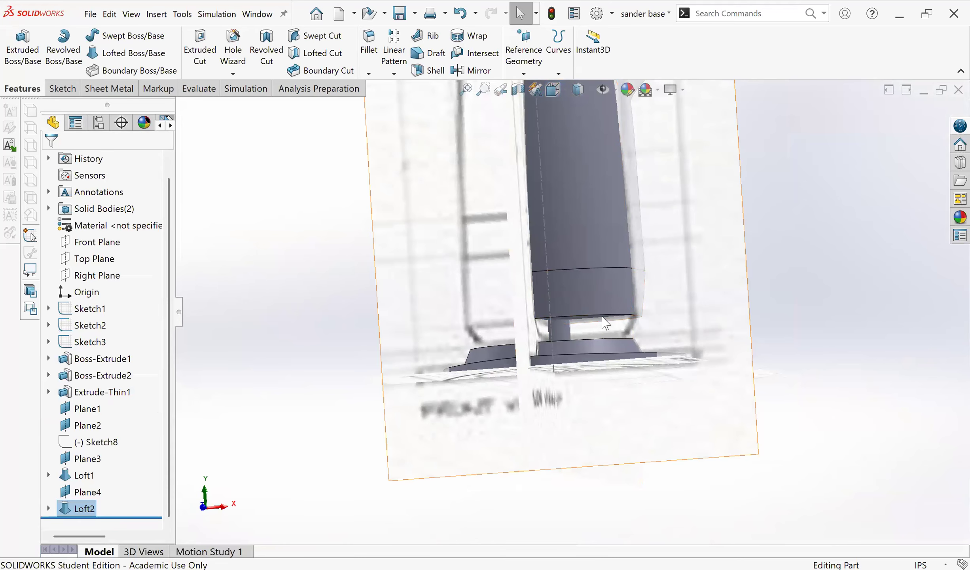
{"action": "scroll", "coordinate": [558, 317], "scroll_direction": "up", "scroll_amount": 5}
{"action": "middle_click_drag", "start_coordinate": [548, 339], "coordinate": [455, 308]}
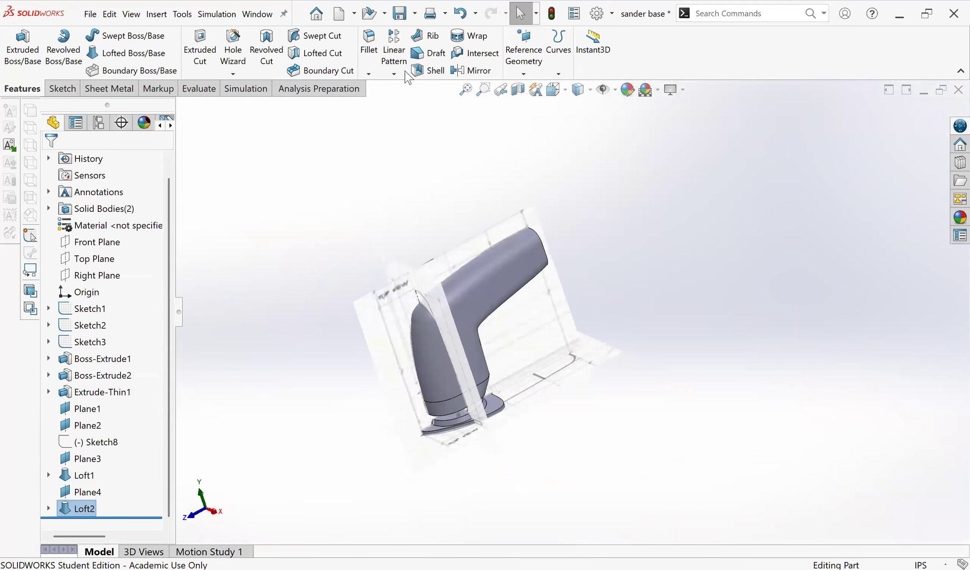
Step: Start a mirror and set the Right Plane as its mirror plane
{"action": "left_click", "coordinate": [457, 72]}
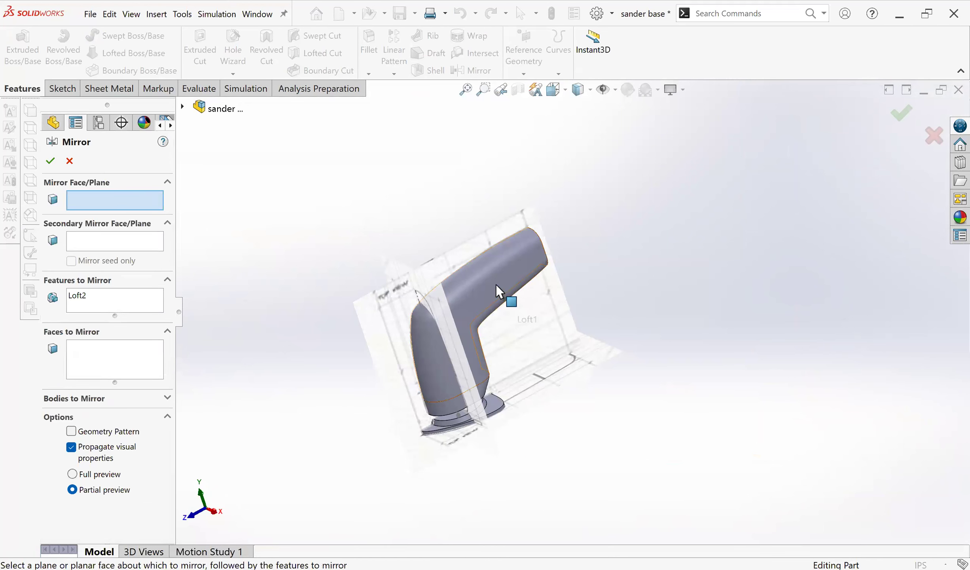
{"action": "middle_click_drag", "start_coordinate": [619, 305], "coordinate": [479, 281]}
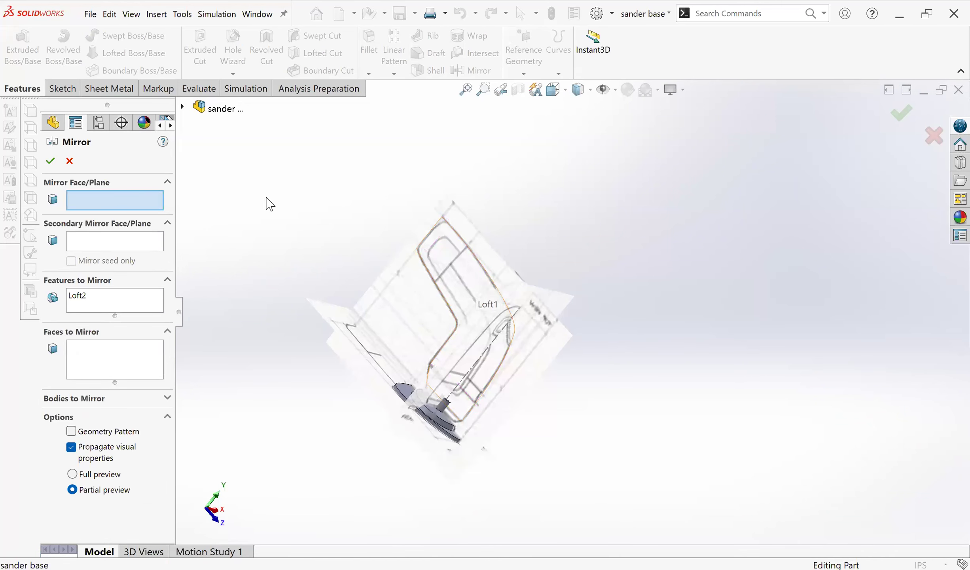
{"action": "left_click", "coordinate": [183, 107]}
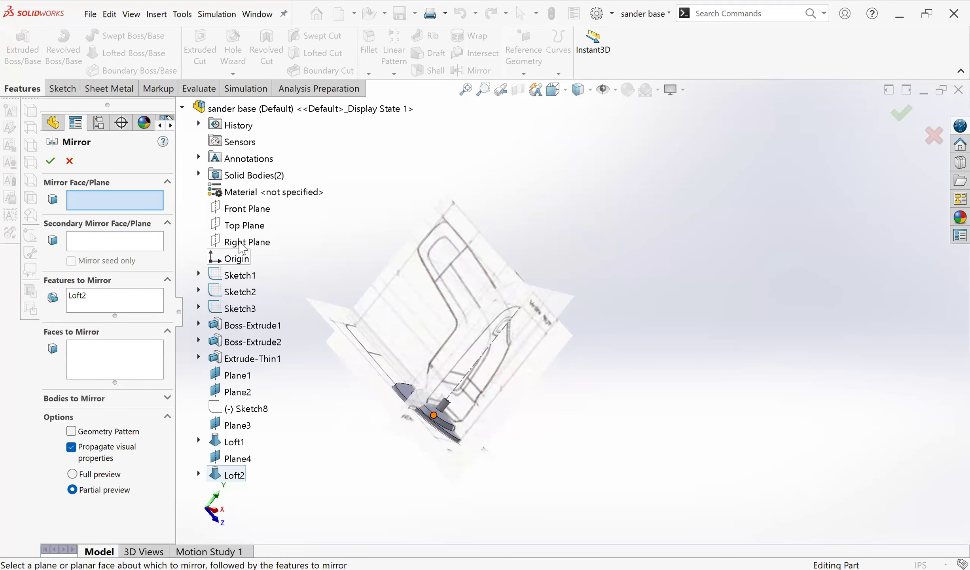
{"action": "left_click", "coordinate": [240, 243]}
{"action": "middle_click_drag", "start_coordinate": [529, 449], "coordinate": [336, 383]}
{"action": "scroll", "coordinate": [425, 328], "scroll_direction": "down", "scroll_amount": 4}
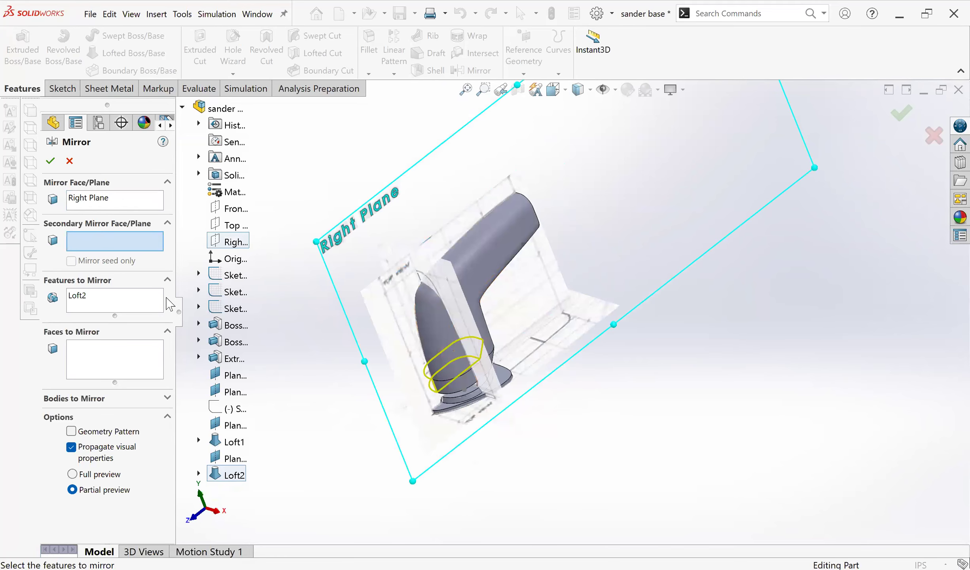
Step: Try to mirror the Loft1 and Loft2 features about the Right Plane
{"action": "left_click", "coordinate": [134, 301]}
{"action": "left_click", "coordinate": [490, 299]}
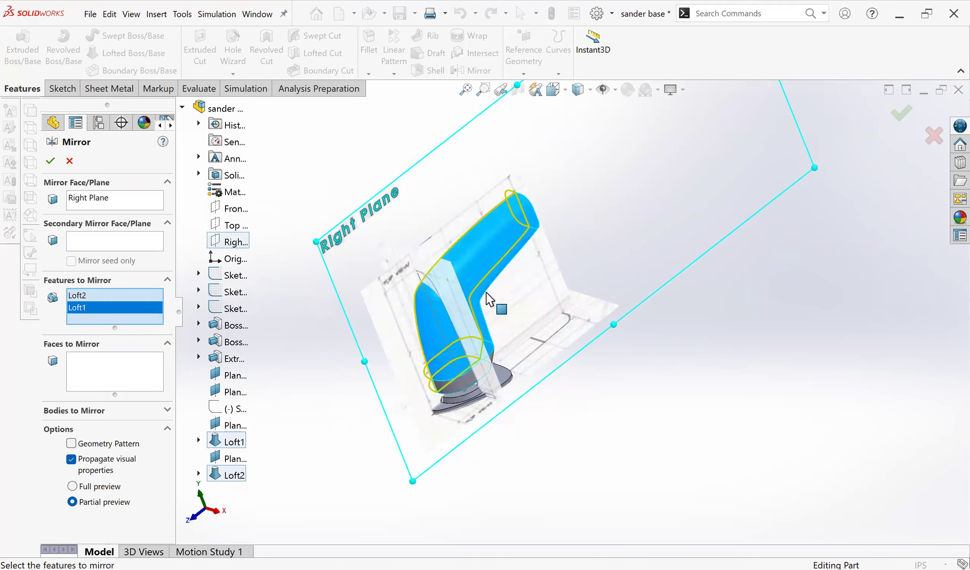
{"action": "middle_click_drag", "start_coordinate": [515, 332], "coordinate": [435, 340]}
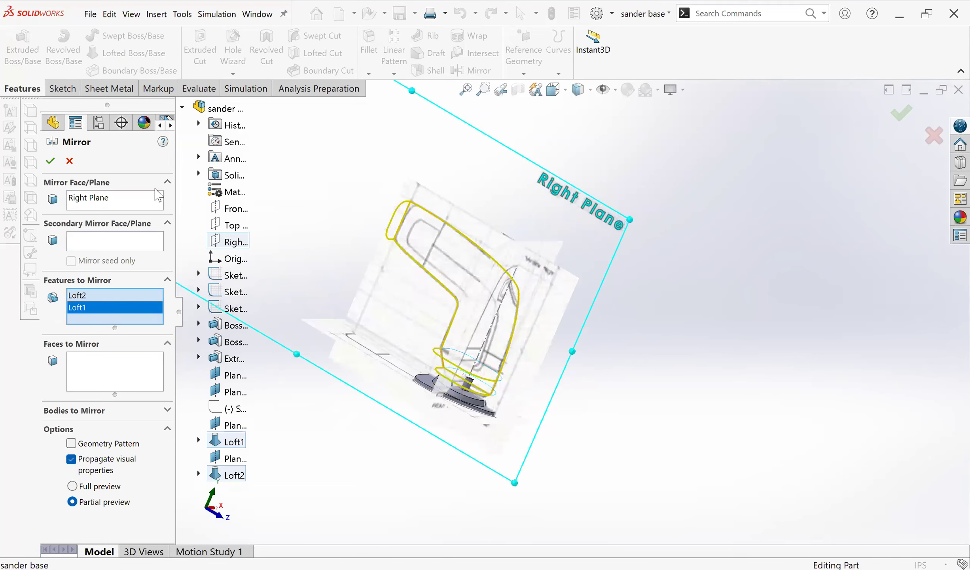
{"action": "left_click", "coordinate": [50, 161]}
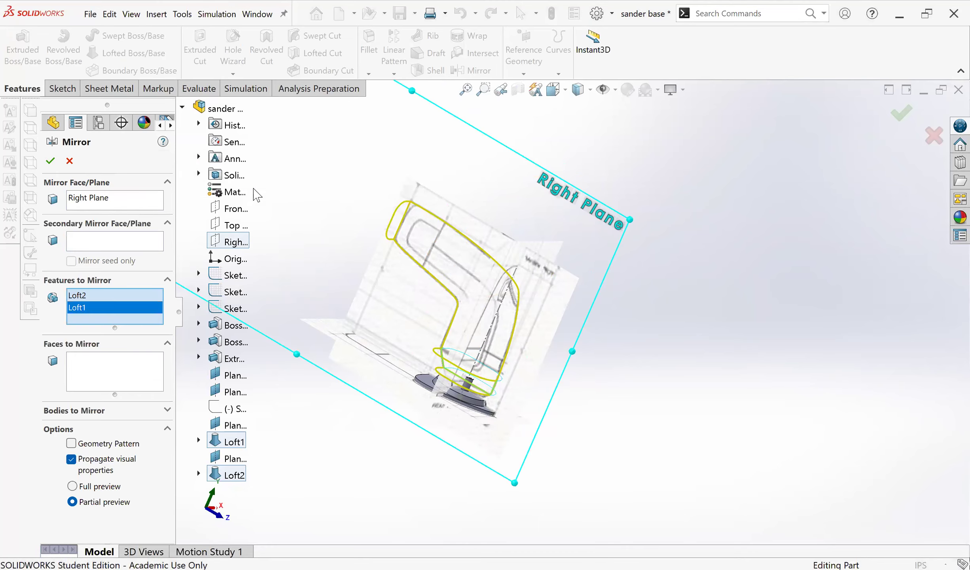
Step: Remove the lofts from the features to mirror and mirror the Loft2 solid body instead, without merging solids
{"action": "key", "text": "Delete"}
{"action": "key", "text": "Delete"}
{"action": "left_click", "coordinate": [199, 173]}
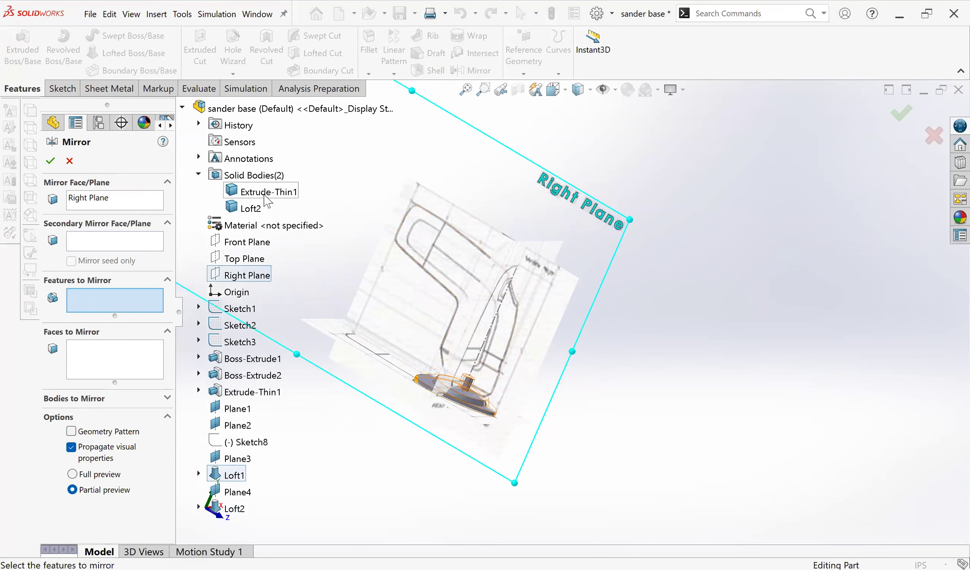
{"action": "left_click", "coordinate": [102, 398]}
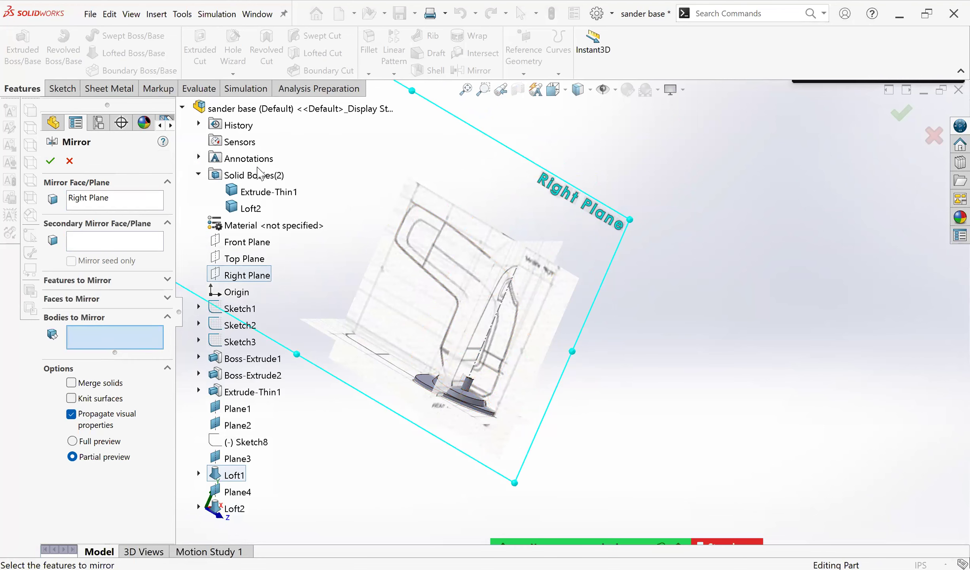
{"action": "left_click", "coordinate": [250, 208]}
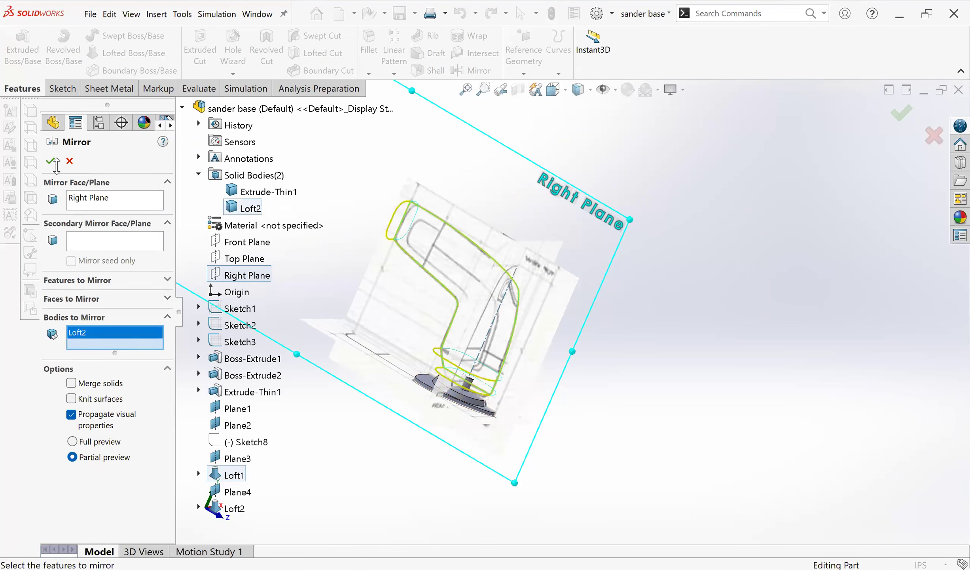
{"action": "left_click", "coordinate": [52, 160]}
Step: Hide the reference pictures and examine the mirrored body, its centre seam and lower end from several sides
{"action": "middle_click_drag", "start_coordinate": [579, 390], "coordinate": [495, 328]}
{"action": "left_click", "coordinate": [601, 91]}
{"action": "middle_click_drag", "start_coordinate": [567, 288], "coordinate": [439, 313]}
{"action": "scroll", "coordinate": [434, 311], "scroll_direction": "down", "scroll_amount": 8}
{"action": "mouse_move", "coordinate": [520, 243]}
{"action": "middle_mouse_down"}
{"action": "mouse_move", "coordinate": [661, 195]}
{"action": "mouse_move", "coordinate": [560, 198]}
{"action": "mouse_move", "coordinate": [473, 220]}
{"action": "mouse_move", "coordinate": [489, 170]}
{"action": "mouse_move", "coordinate": [455, 235]}
{"action": "mouse_move", "coordinate": [520, 248]}
{"action": "mouse_move", "coordinate": [532, 226]}
{"action": "middle_mouse_up"}
{"action": "scroll", "coordinate": [650, 208], "scroll_direction": "down", "scroll_amount": 4}
{"action": "scroll", "coordinate": [523, 379], "scroll_direction": "up", "scroll_amount": 4}
{"action": "mouse_move", "coordinate": [514, 387]}
{"action": "middle_mouse_down"}
{"action": "mouse_move", "coordinate": [537, 360]}
{"action": "mouse_move", "coordinate": [522, 387]}
{"action": "middle_mouse_up"}
{"action": "scroll", "coordinate": [522, 386], "scroll_direction": "down", "scroll_amount": 5}
{"action": "middle_click_drag", "start_coordinate": [510, 290], "coordinate": [456, 305]}
{"action": "scroll", "coordinate": [456, 305], "scroll_direction": "up", "scroll_amount": 5}
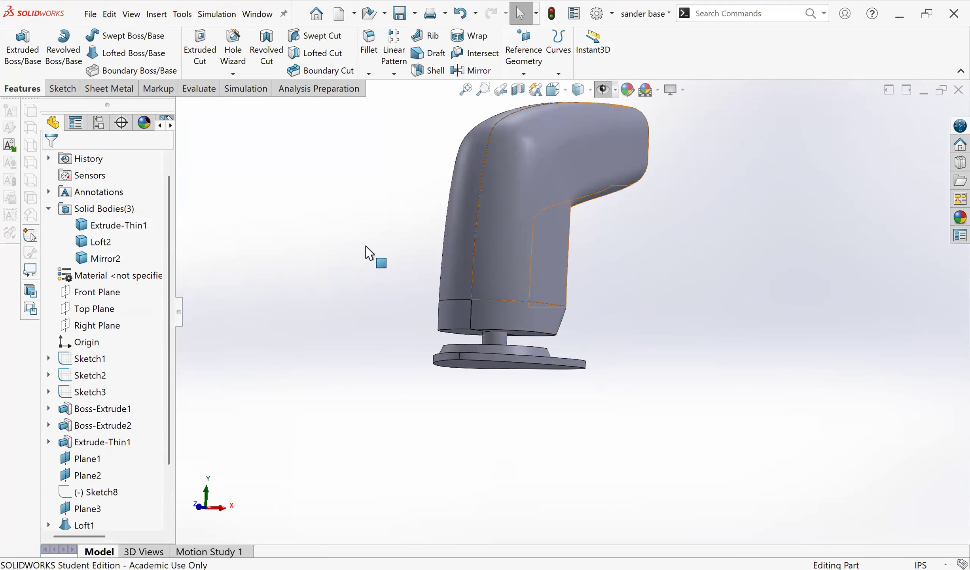
Step: Combine the Loft2 and Mirror2 bodies into one solid with the Add operation
{"action": "left_click", "coordinate": [114, 259]}
{"action": "left_click", "coordinate": [102, 242]}
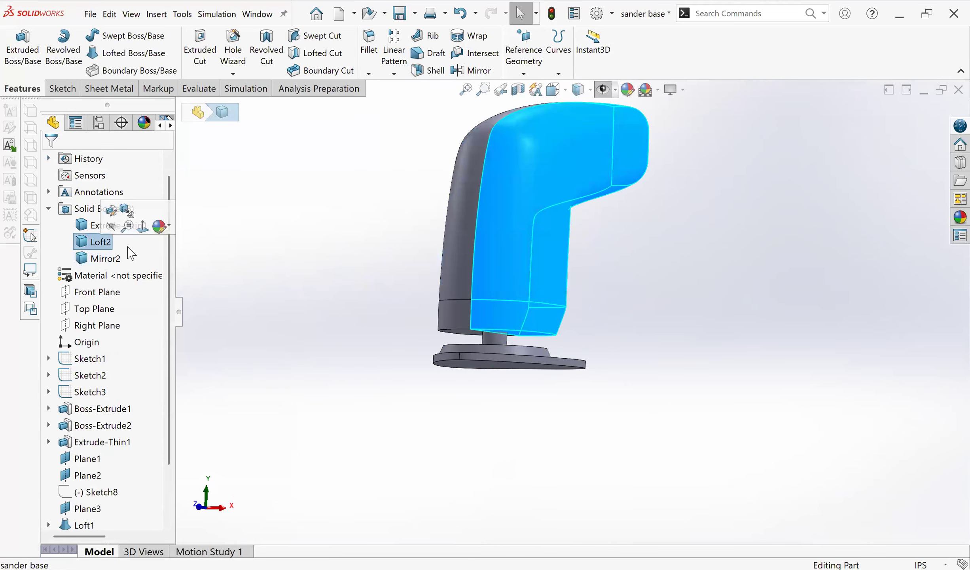
{"action": "middle_click_drag", "start_coordinate": [413, 352], "coordinate": [469, 350]}
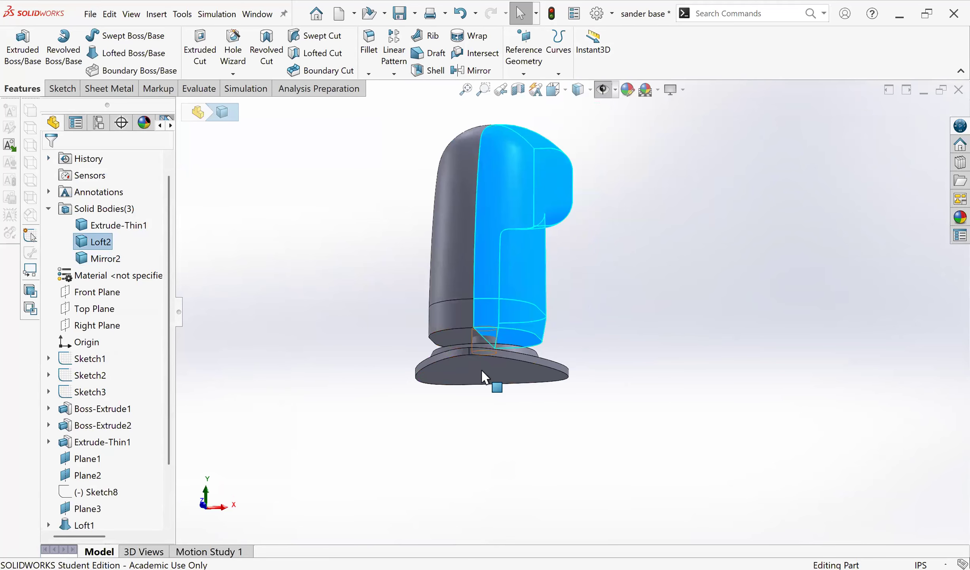
{"action": "left_click", "coordinate": [105, 259], "text": "ctrl"}
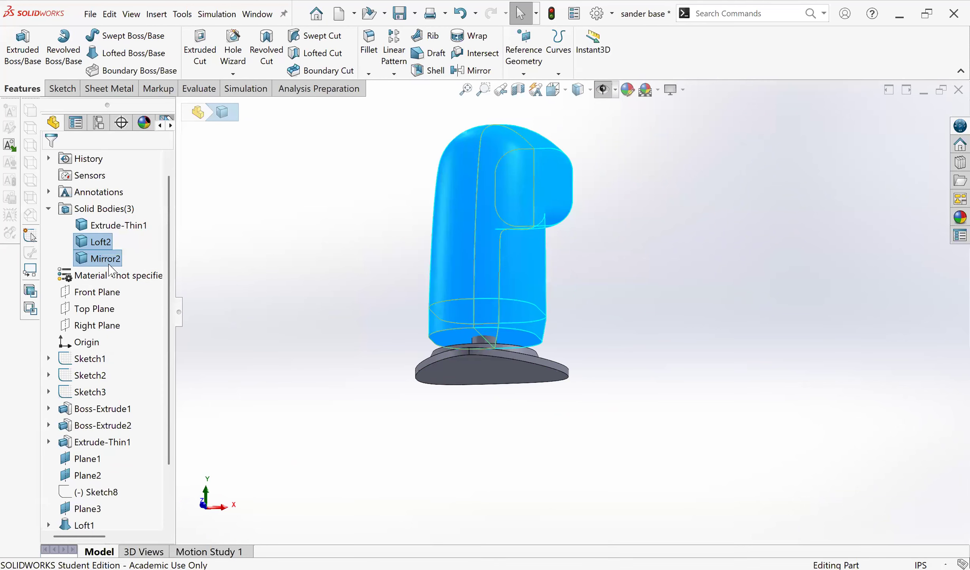
{"action": "right_click", "coordinate": [144, 354]}
{"action": "key", "text": "Return"}
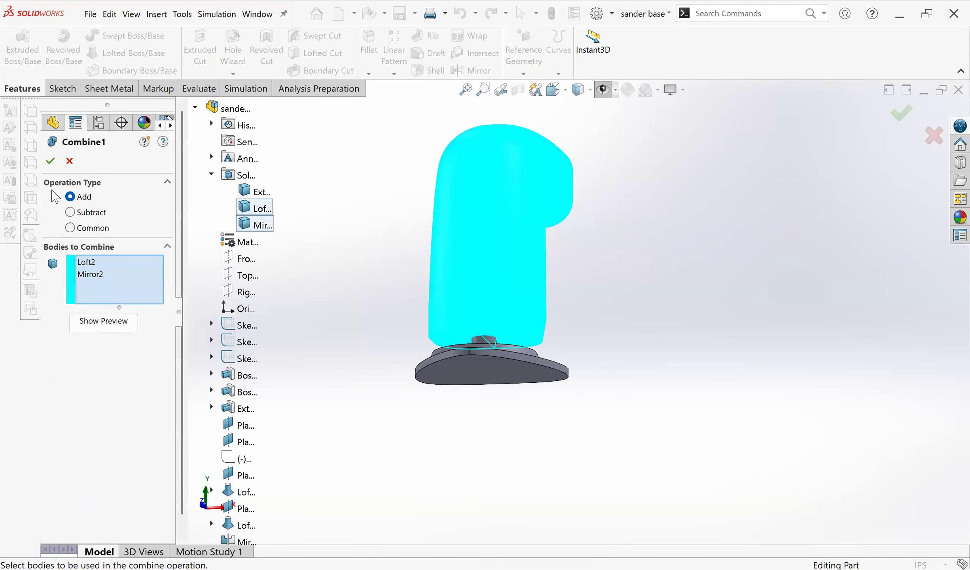
{"action": "left_click", "coordinate": [56, 161]}
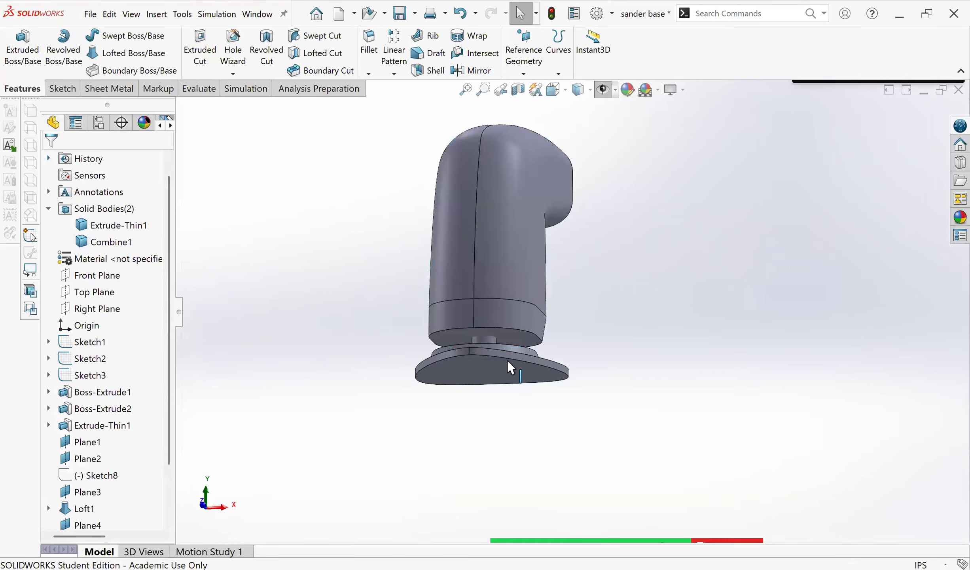
Step: Sketch on the combined body's bottom face and convert the face's outline into sketch entities
{"action": "scroll", "coordinate": [580, 344], "scroll_direction": "down", "scroll_amount": 3}
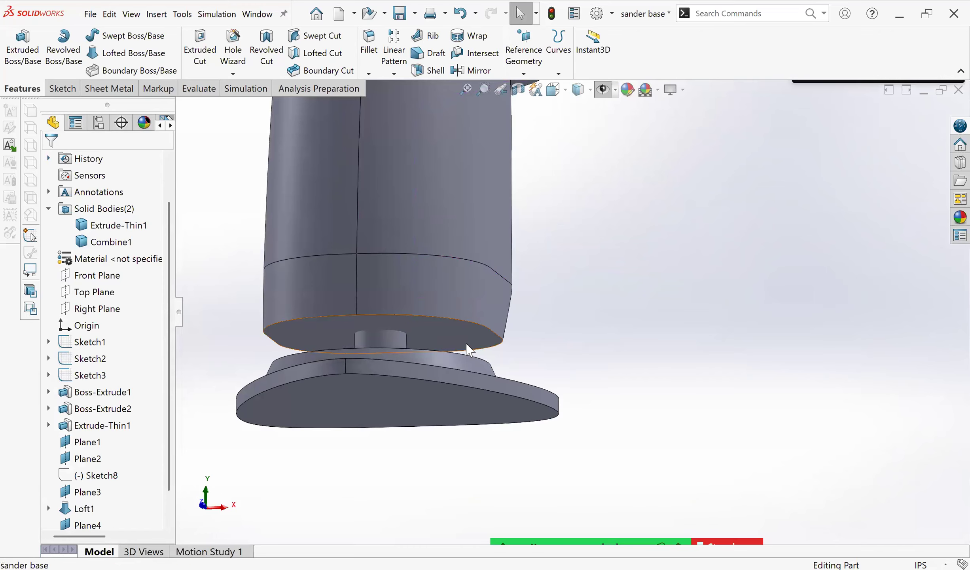
{"action": "left_click", "coordinate": [473, 341]}
{"action": "left_click", "coordinate": [63, 89]}
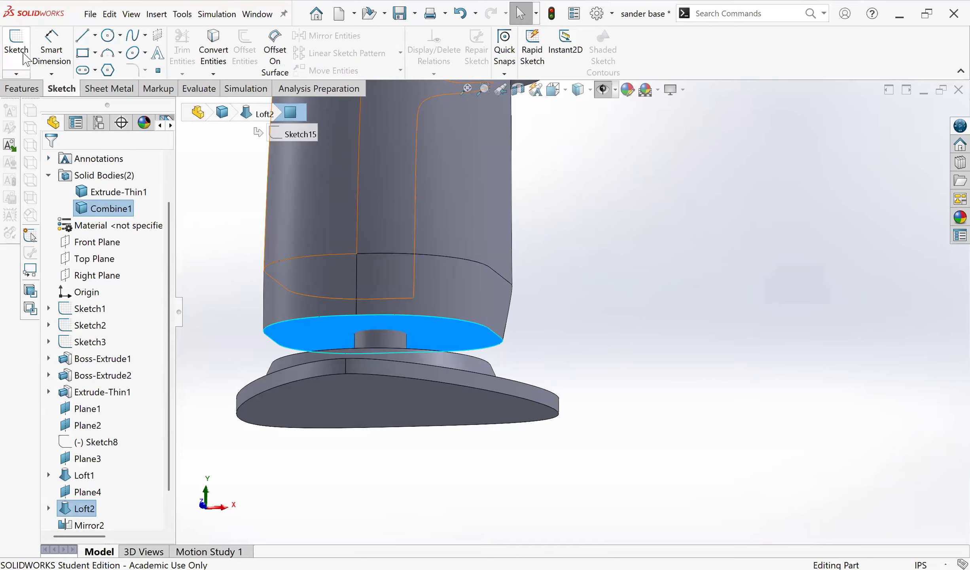
{"action": "left_click", "coordinate": [16, 44]}
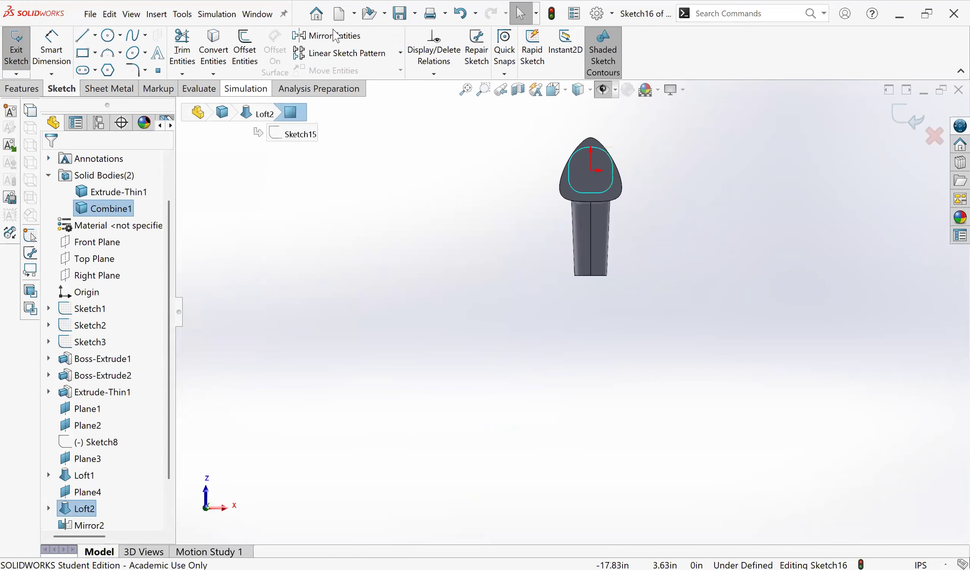
{"action": "left_click", "coordinate": [219, 46]}
{"action": "mouse_move", "coordinate": [637, 190]}
{"action": "middle_mouse_down"}
{"action": "mouse_move", "coordinate": [524, 234]}
{"action": "mouse_move", "coordinate": [450, 215]}
{"action": "mouse_move", "coordinate": [437, 230]}
{"action": "middle_mouse_up"}
{"action": "scroll", "coordinate": [450, 212], "scroll_direction": "down", "scroll_amount": 6}
{"action": "scroll", "coordinate": [438, 230], "scroll_direction": "down", "scroll_amount": 5}
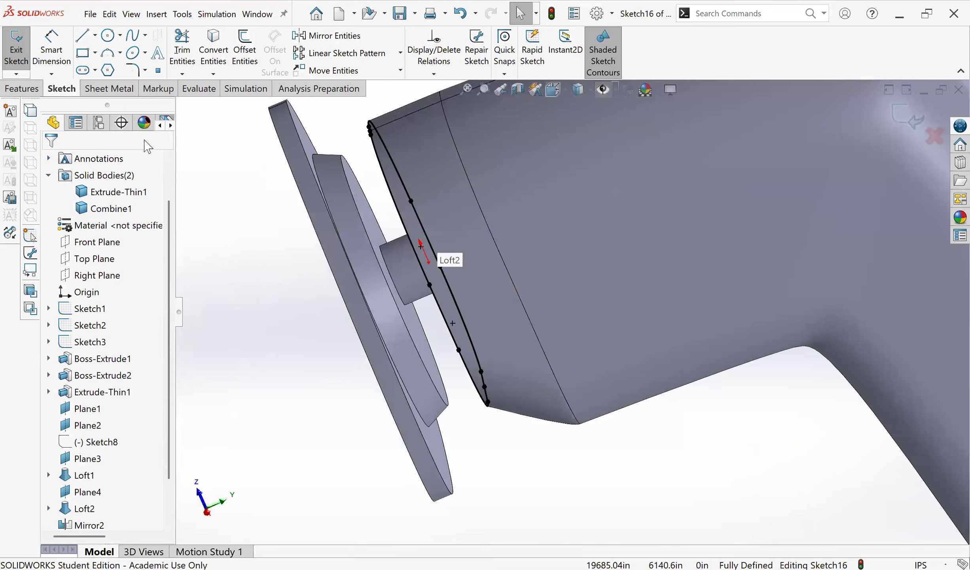
Step: Start a blind boss extrusion of the converted outline with a depth of 0.1 in
{"action": "left_click", "coordinate": [15, 91]}
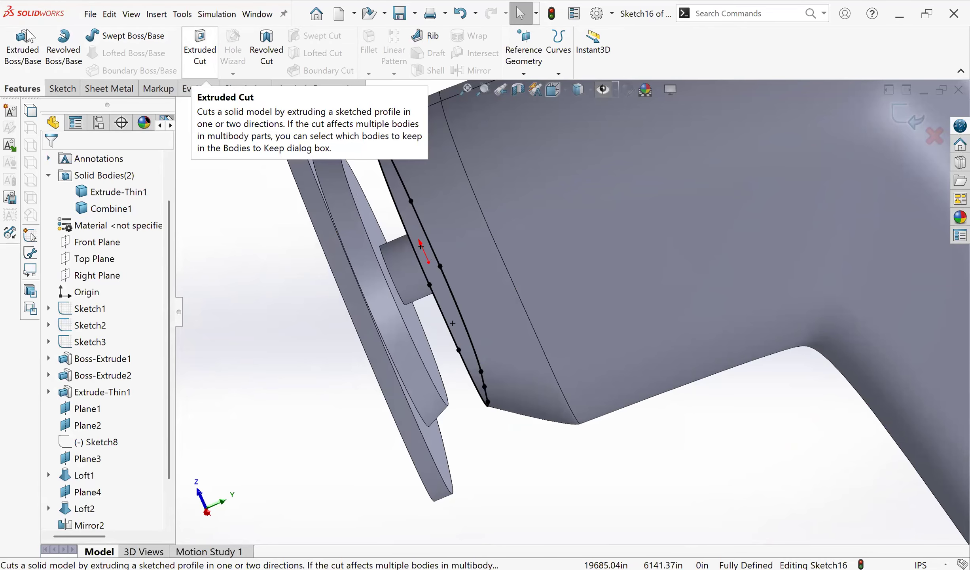
{"action": "left_click", "coordinate": [24, 42]}
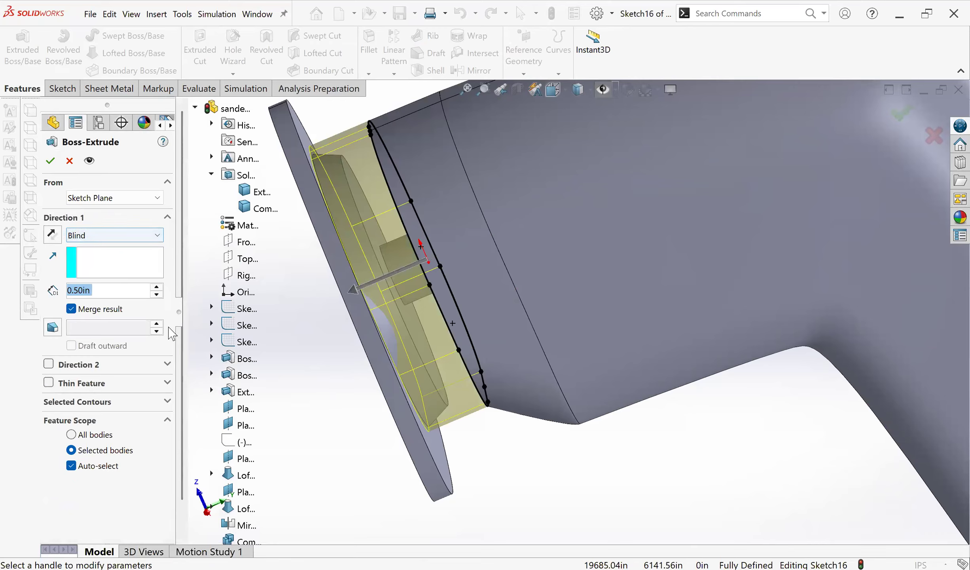
{"action": "left_click", "coordinate": [316, 381]}
{"action": "left_click", "coordinate": [109, 292]}
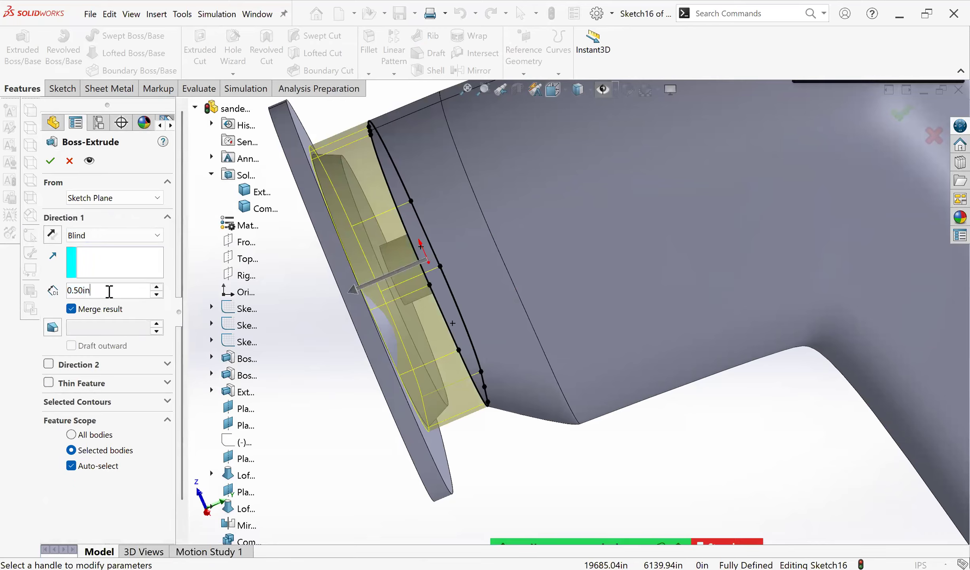
{"action": "left_click_drag", "start_coordinate": [49, 290], "coordinate": [1, 273]}
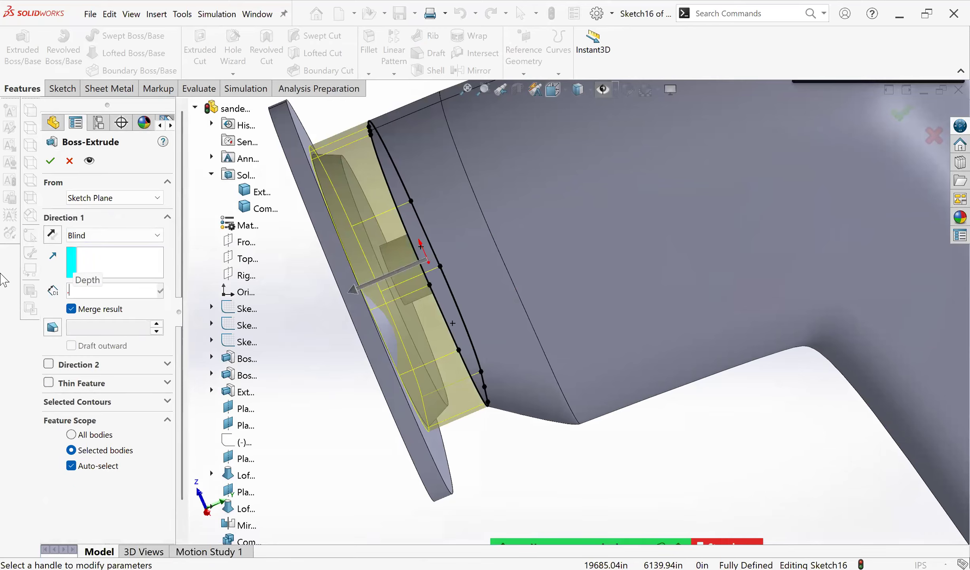
{"action": "type", "text": ".1"}
Step: Turn on a 25 degree inward draft for the extrusion and show the reference pictures again
{"action": "middle_click_drag", "start_coordinate": [665, 431], "coordinate": [629, 356]}
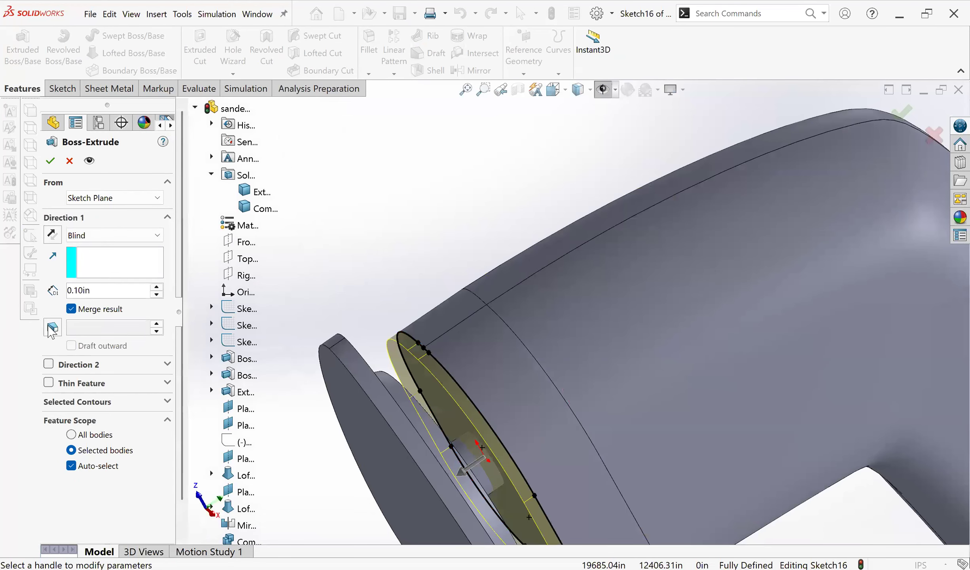
{"action": "left_click", "coordinate": [51, 327]}
{"action": "key", "text": "f"}
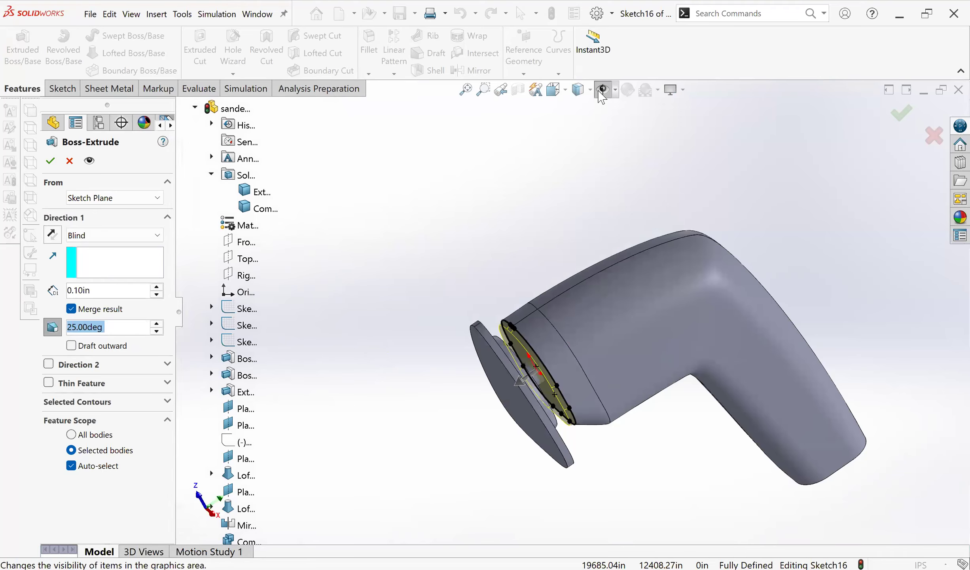
{"action": "scroll", "coordinate": [520, 427], "scroll_direction": "down", "scroll_amount": 10}
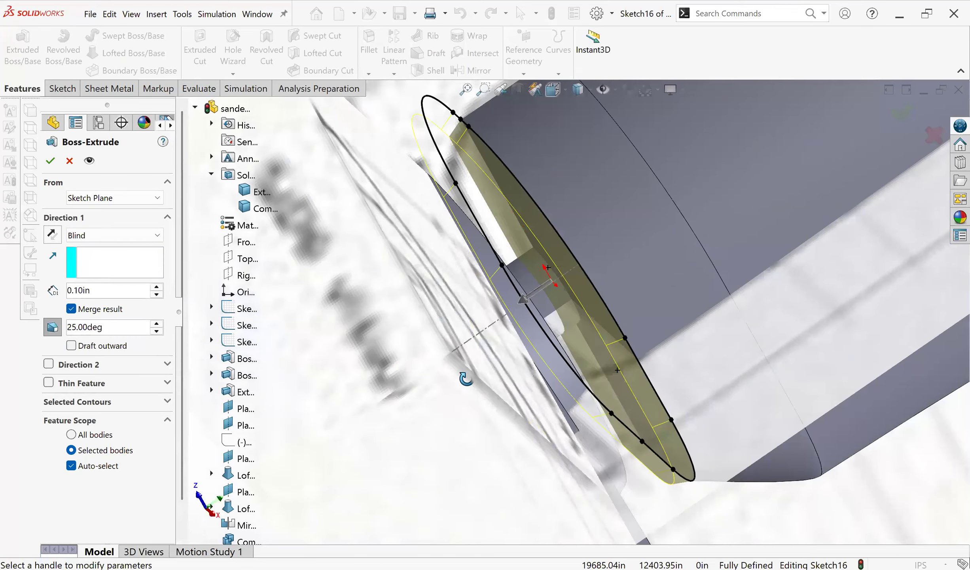
{"action": "mouse_move", "coordinate": [466, 379]}
{"action": "middle_mouse_down"}
{"action": "mouse_move", "coordinate": [458, 354]}
{"action": "mouse_move", "coordinate": [468, 360]}
{"action": "middle_mouse_up"}
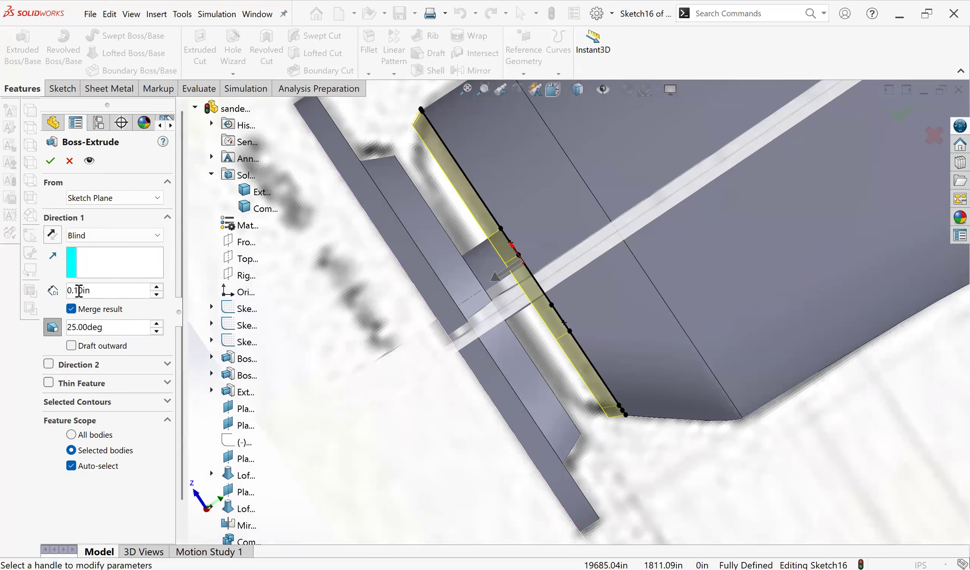
Step: Set the depth of the boss extrusion at the body's bottom to 0.2 in
{"action": "left_click_drag", "start_coordinate": [78, 291], "coordinate": [116, 294]}
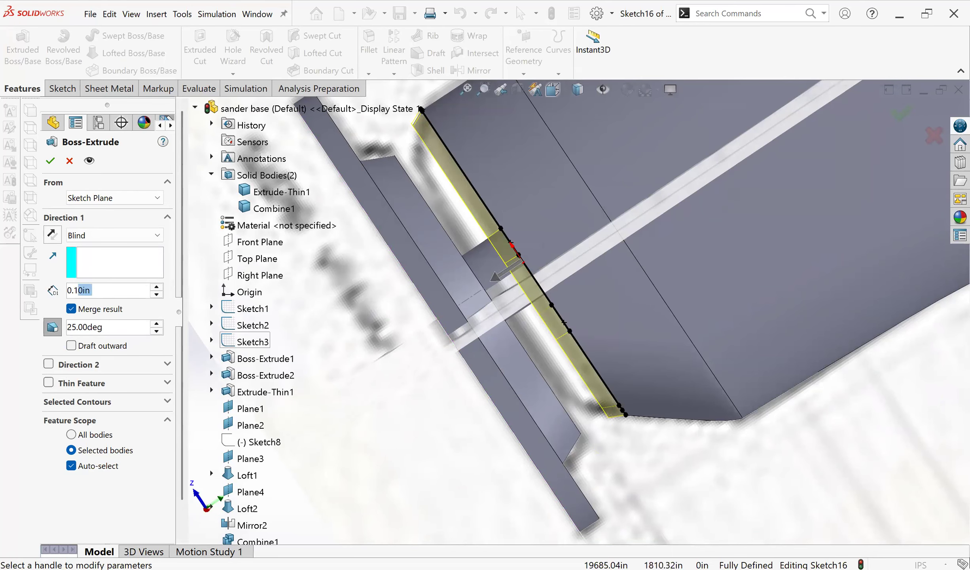
{"action": "type", "text": "5"}
{"action": "key", "text": "Return"}
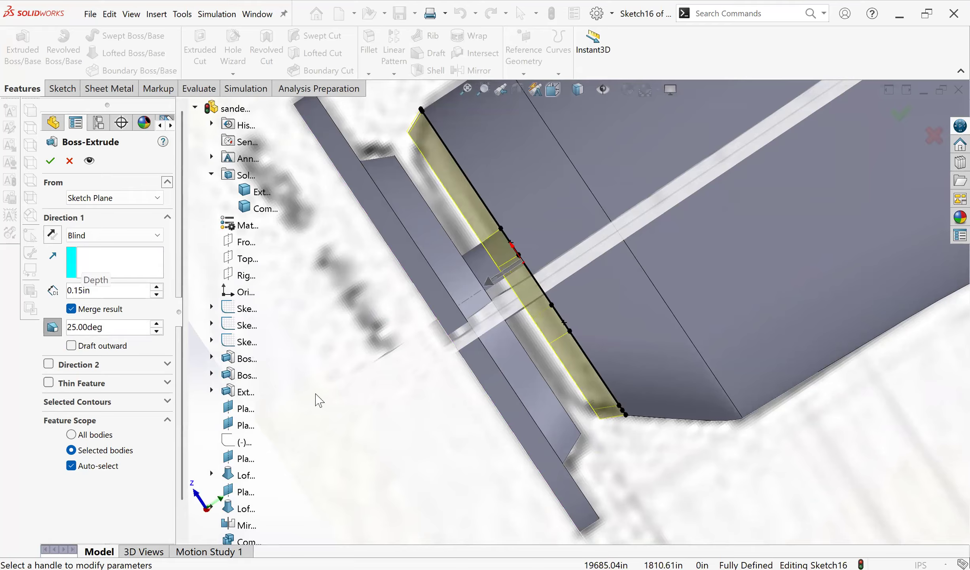
{"action": "type", "text": "2"}
{"action": "key", "text": "Return"}
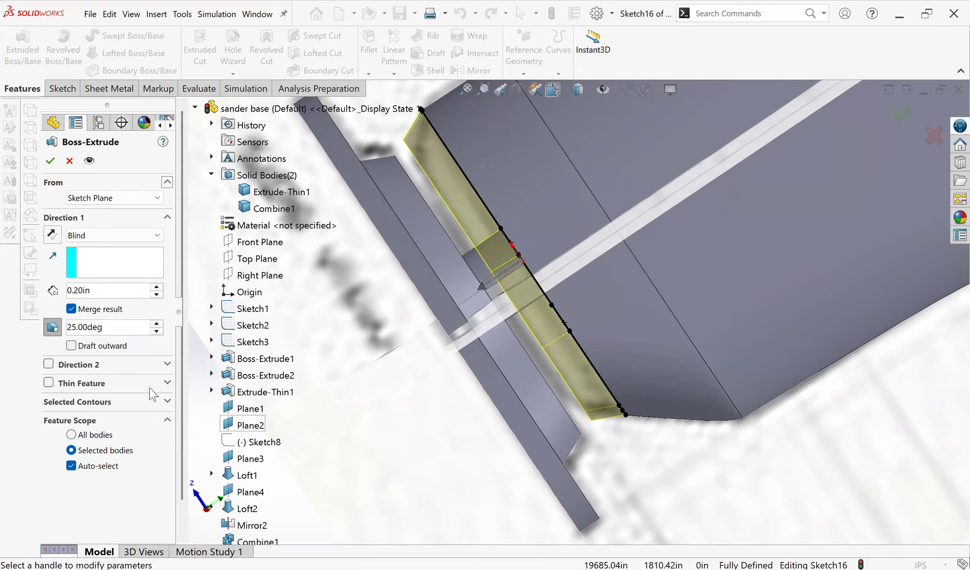
Step: Increase the extrusion's draft angle to 36 degrees and finish the boss extrusion
{"action": "left_click", "coordinate": [158, 323]}
{"action": "left_click", "coordinate": [158, 324]}
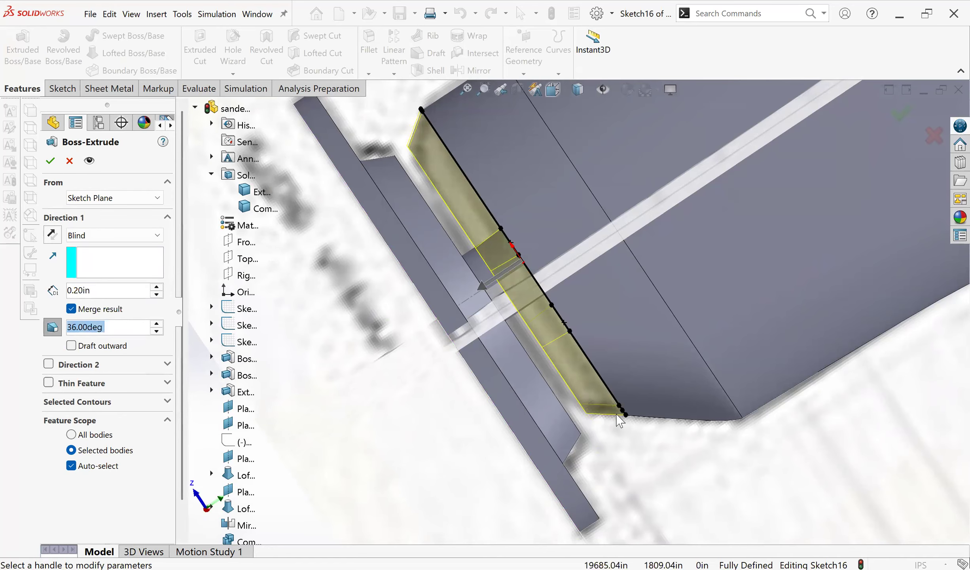
{"action": "middle_click_drag", "start_coordinate": [603, 416], "coordinate": [574, 471]}
{"action": "scroll", "coordinate": [575, 471], "scroll_direction": "up", "scroll_amount": 5}
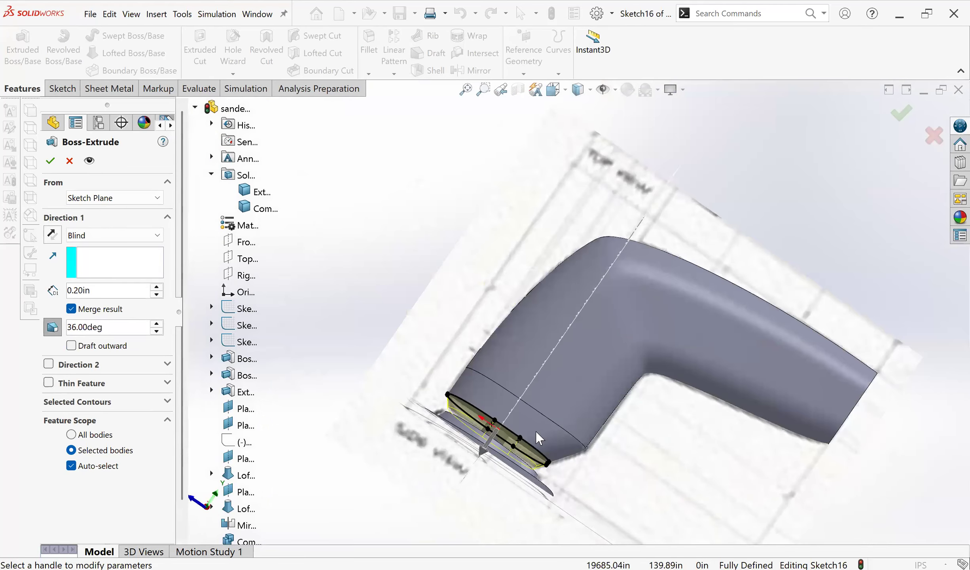
{"action": "scroll", "coordinate": [536, 431], "scroll_direction": "down", "scroll_amount": 6}
{"action": "scroll", "coordinate": [529, 444], "scroll_direction": "up", "scroll_amount": 5}
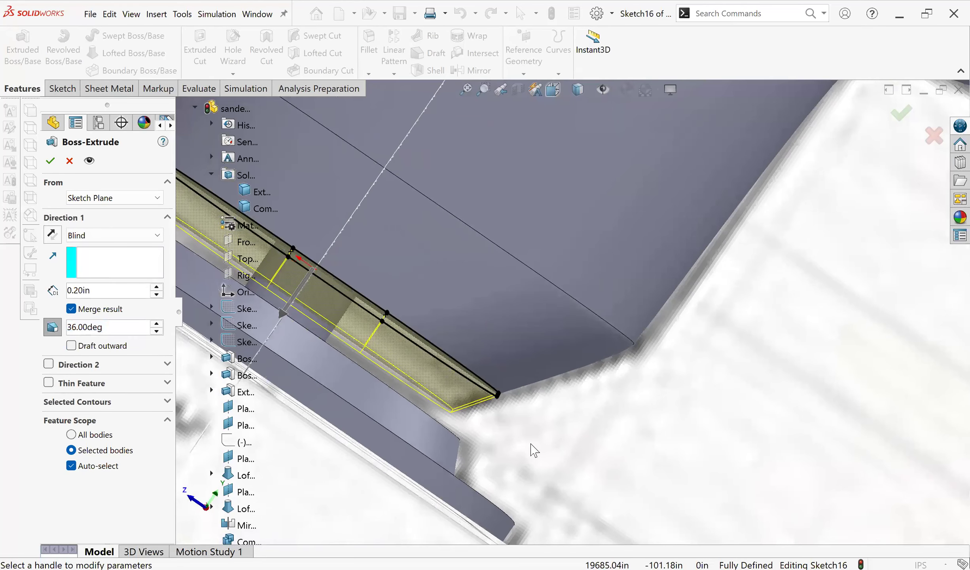
{"action": "left_click", "coordinate": [50, 160]}
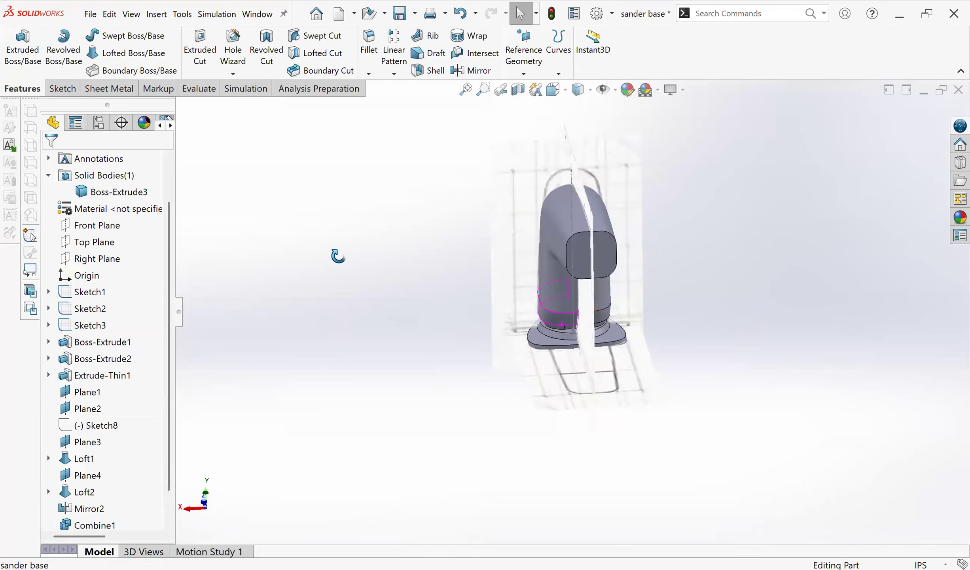
Step: Examine the drafted extrusion and the gap to the sander base from several sides against the reference pictures
{"action": "middle_click_drag", "start_coordinate": [338, 257], "coordinate": [555, 267]}
{"action": "scroll", "coordinate": [661, 212], "scroll_direction": "down", "scroll_amount": 4}
{"action": "middle_click_drag", "start_coordinate": [428, 428], "coordinate": [363, 422]}
{"action": "scroll", "coordinate": [364, 425], "scroll_direction": "down", "scroll_amount": 3}
{"action": "scroll", "coordinate": [376, 401], "scroll_direction": "up", "scroll_amount": 3}
{"action": "middle_click_drag", "start_coordinate": [406, 356], "coordinate": [441, 350]}
{"action": "scroll", "coordinate": [104, 216], "scroll_direction": "up", "scroll_amount": 1}
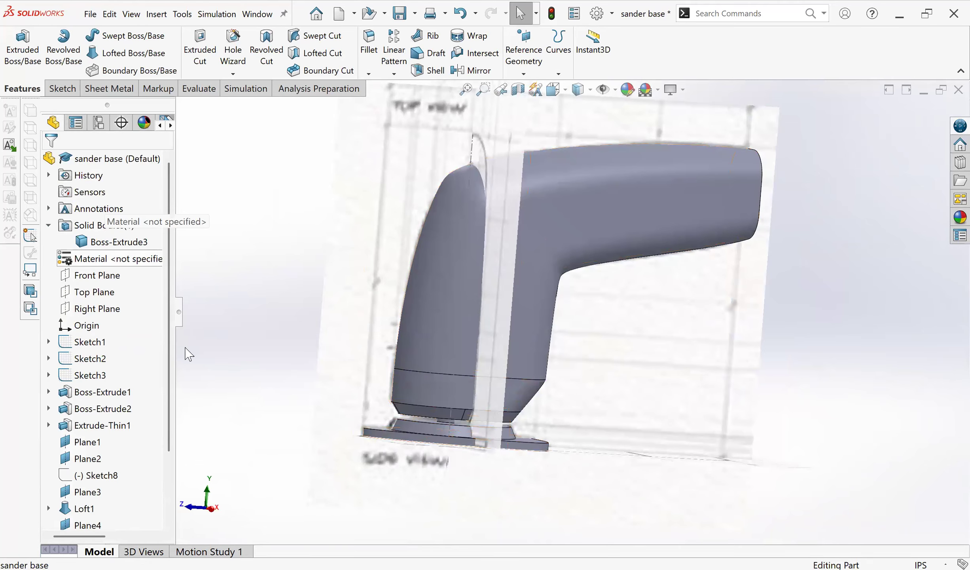
Step: Edit Boss-Extrude3 and remove Extrude-Thin1 from its feature scope so that it merges only with Combine1
{"action": "scroll", "coordinate": [75, 514], "scroll_direction": "down", "scroll_amount": 2}
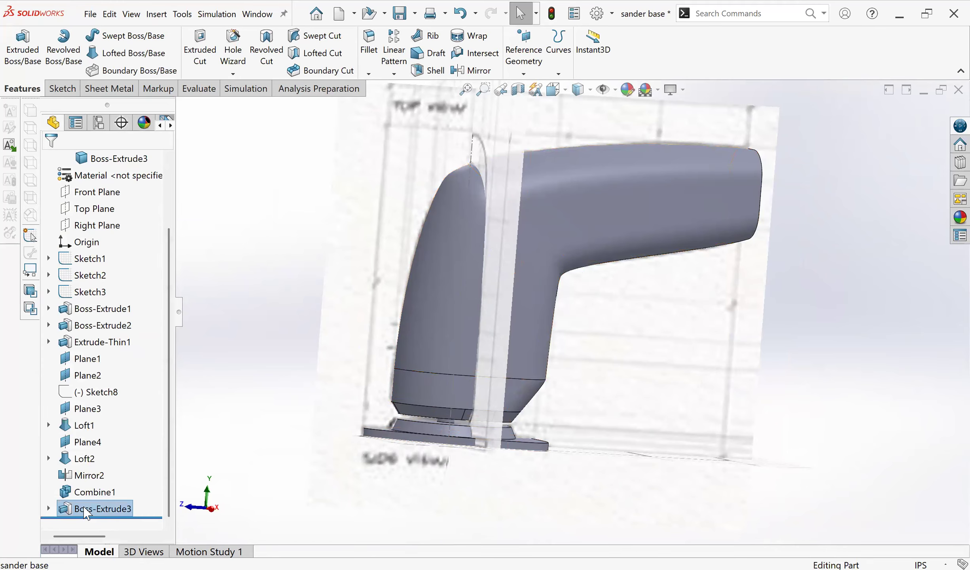
{"action": "right_click", "coordinate": [97, 300]}
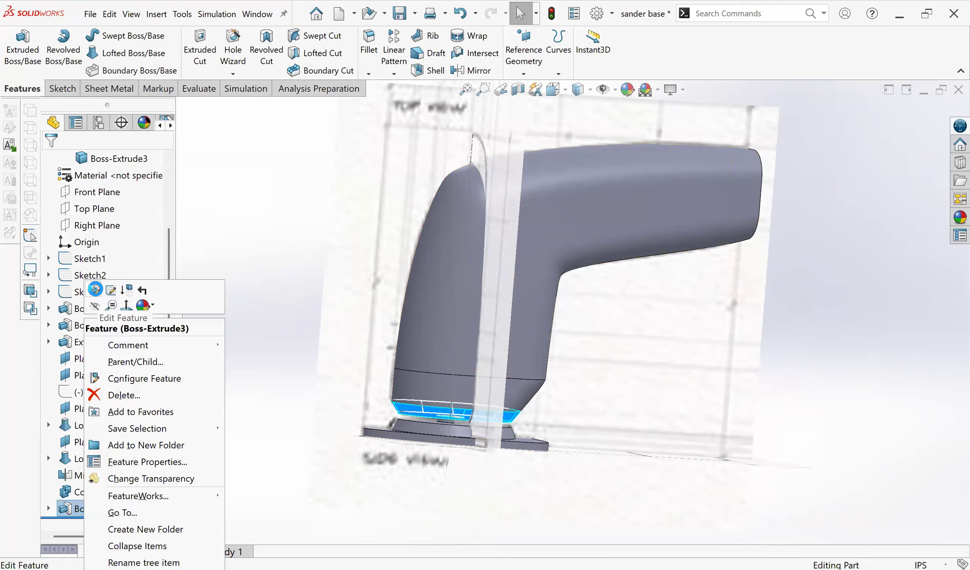
{"action": "left_click", "coordinate": [95, 289]}
{"action": "left_click", "coordinate": [108, 464]}
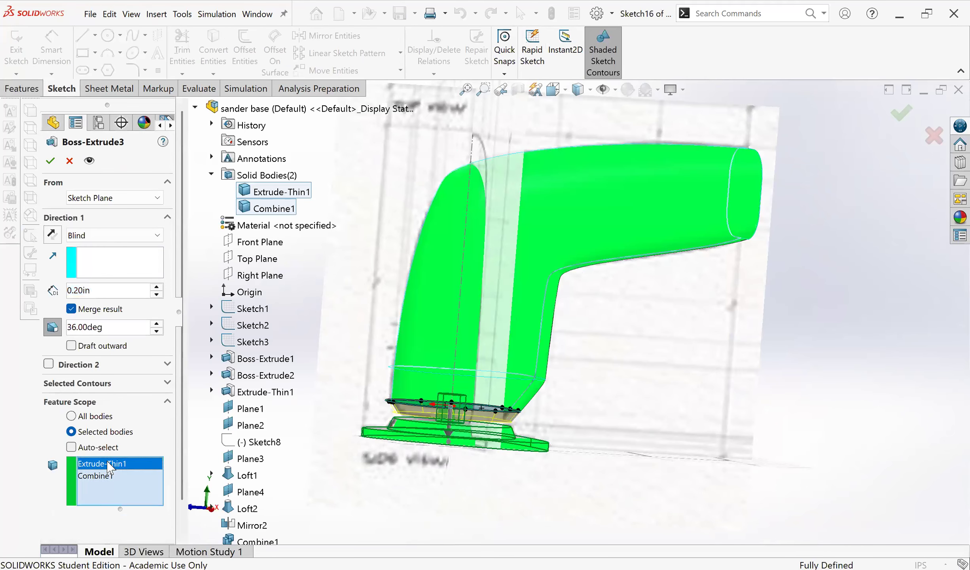
{"action": "right_click", "coordinate": [137, 500]}
{"action": "left_click", "coordinate": [142, 487]}
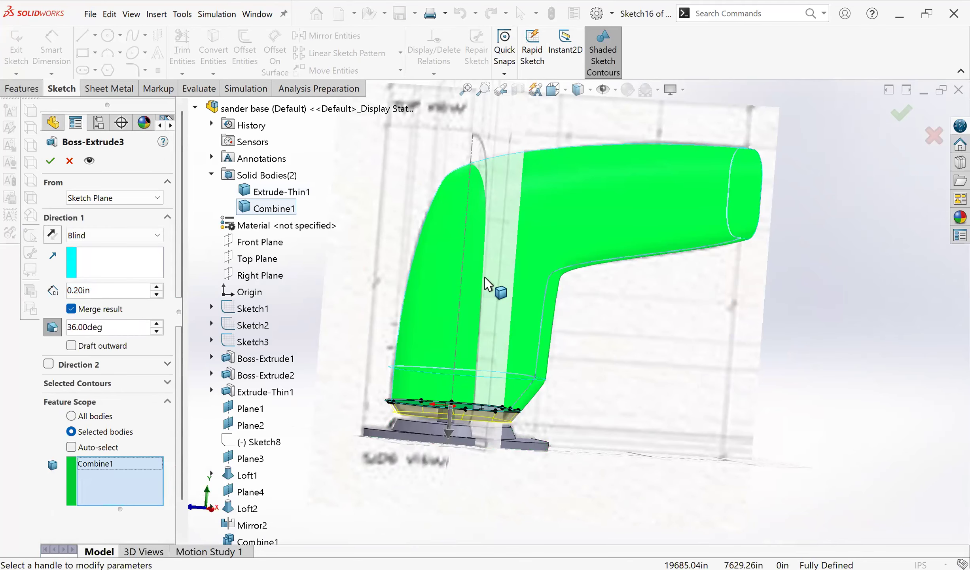
{"action": "left_click", "coordinate": [50, 160]}
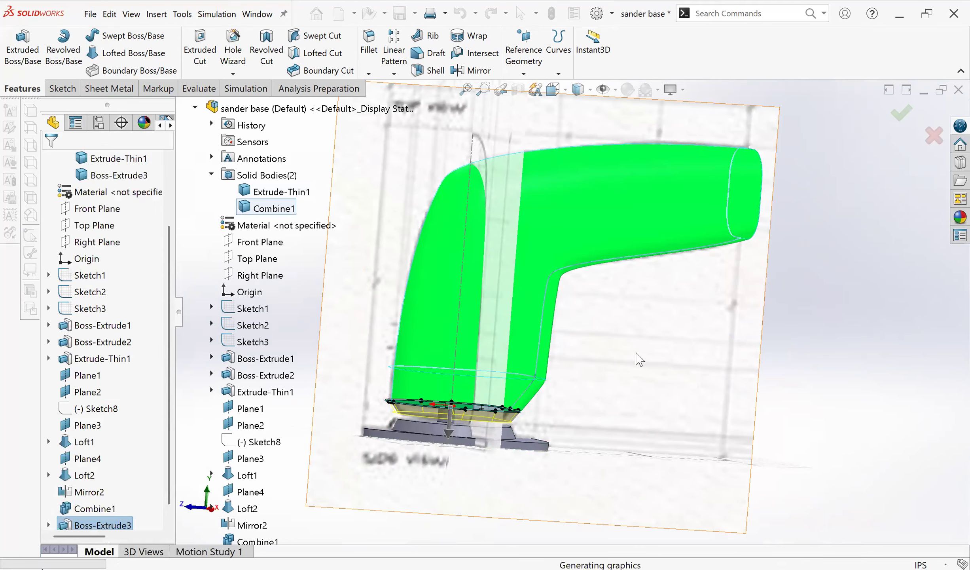
Step: Close the section view without applying it and hide the reference pictures
{"action": "middle_click_drag", "start_coordinate": [600, 316], "coordinate": [645, 326]}
{"action": "scroll", "coordinate": [719, 237], "scroll_direction": "down", "scroll_amount": 4}
{"action": "middle_click_drag", "start_coordinate": [649, 275], "coordinate": [589, 297]}
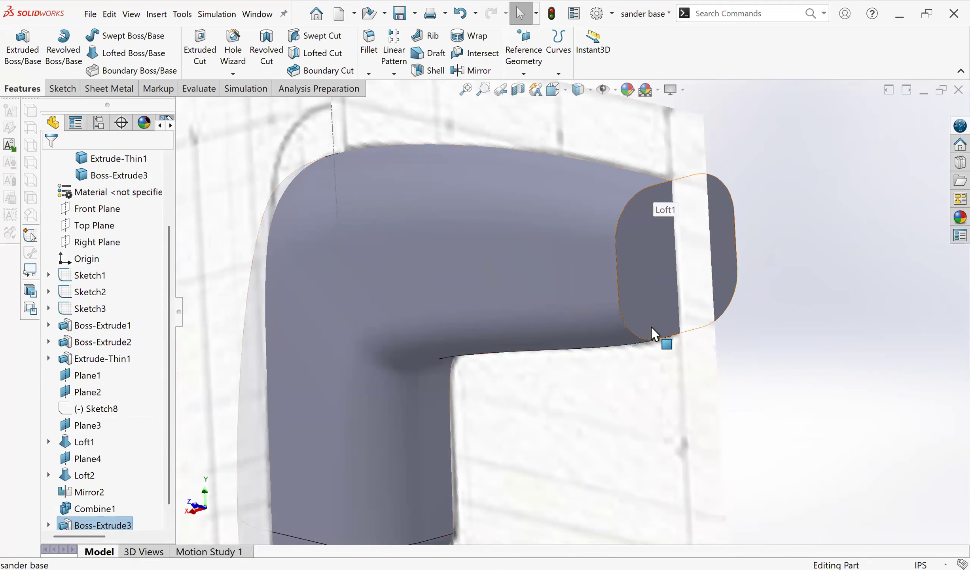
{"action": "scroll", "coordinate": [680, 288], "scroll_direction": "up", "scroll_amount": 4}
{"action": "middle_click_drag", "start_coordinate": [688, 259], "coordinate": [624, 134]}
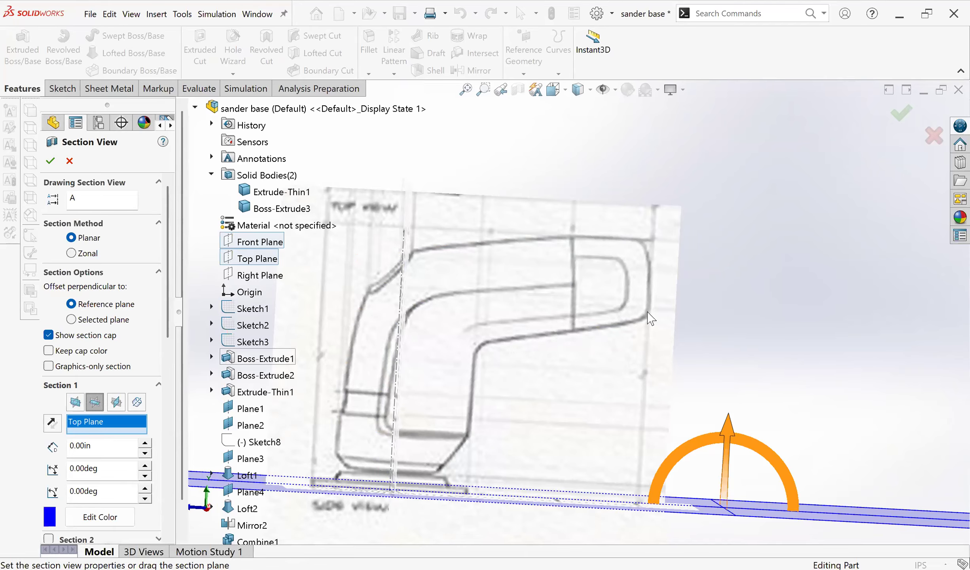
{"action": "left_click", "coordinate": [69, 160]}
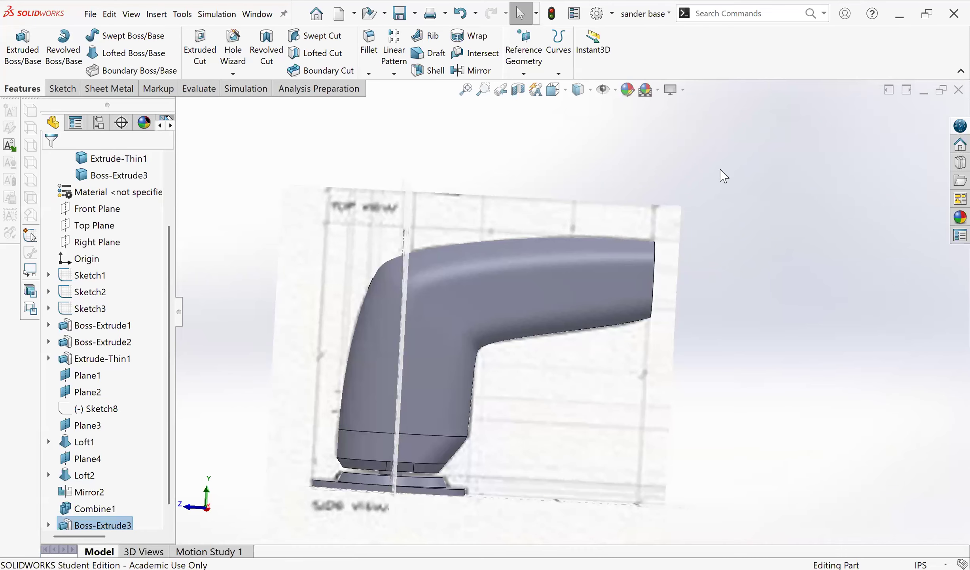
{"action": "left_click", "coordinate": [603, 89]}
{"action": "middle_click_drag", "start_coordinate": [690, 316], "coordinate": [615, 325]}
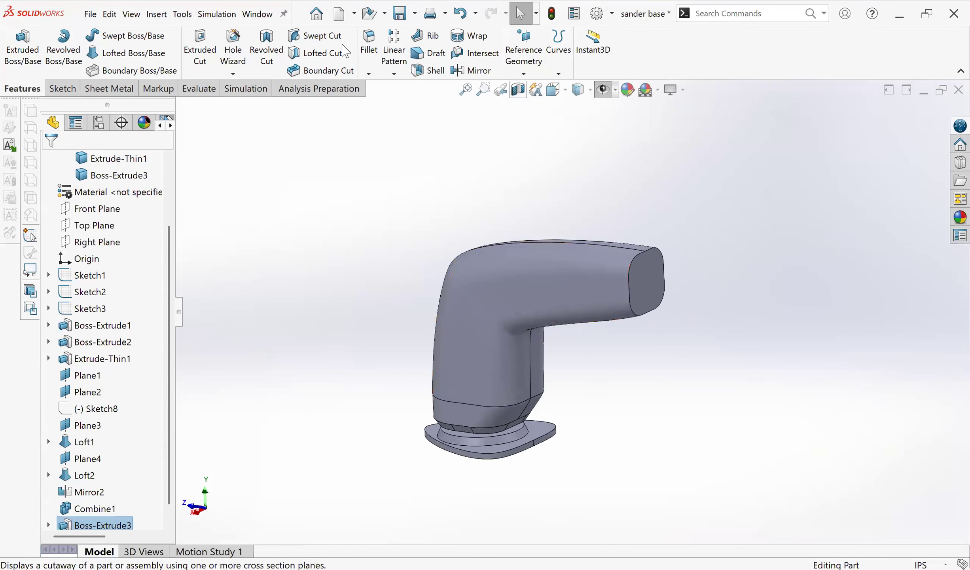
Step: Start a variable size fillet on the upper edge of the handle's end face
{"action": "left_click", "coordinate": [369, 42]}
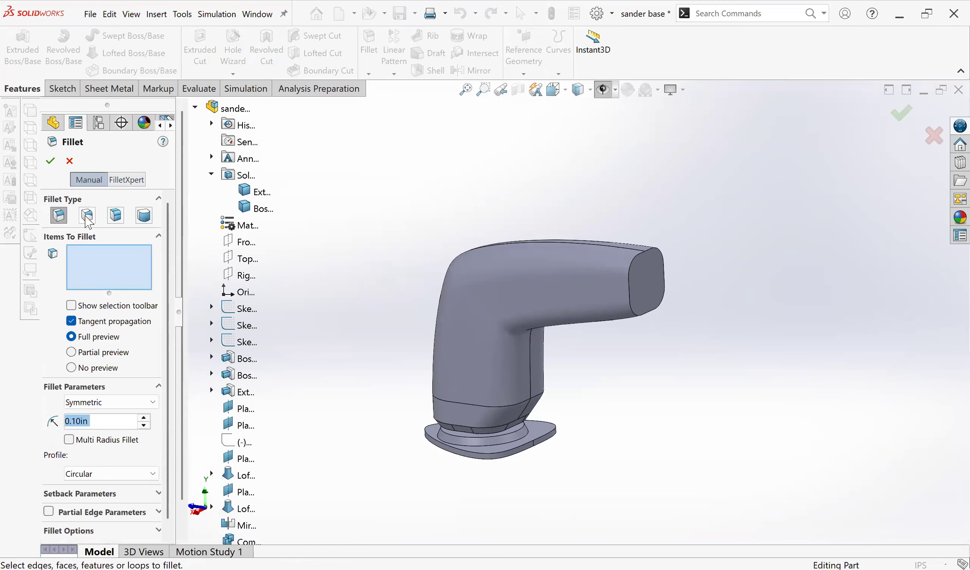
{"action": "left_click", "coordinate": [87, 219]}
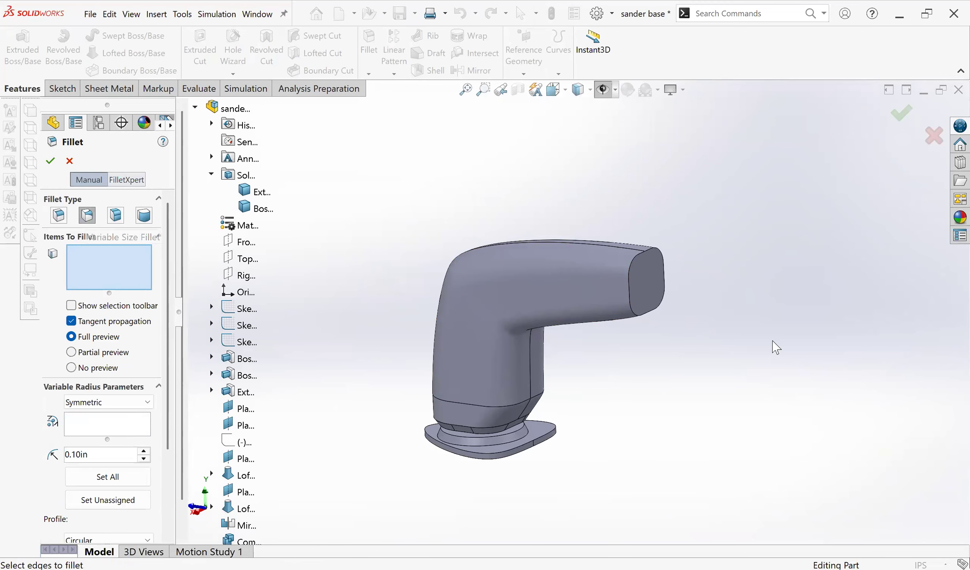
{"action": "scroll", "coordinate": [771, 342], "scroll_direction": "down", "scroll_amount": 5}
{"action": "scroll", "coordinate": [530, 264], "scroll_direction": "up", "scroll_amount": 1}
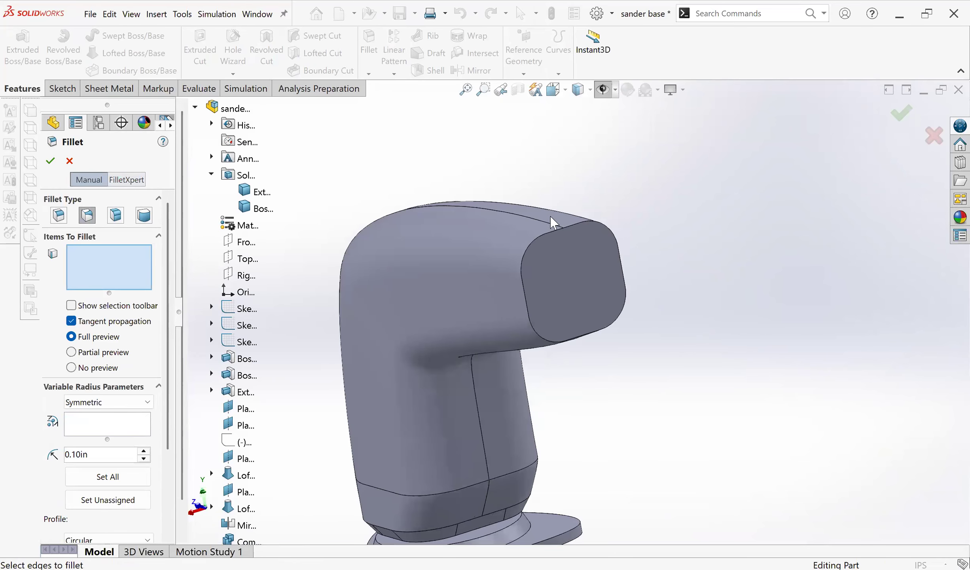
{"action": "scroll", "coordinate": [550, 216], "scroll_direction": "down", "scroll_amount": 1}
{"action": "left_click", "coordinate": [562, 227]}
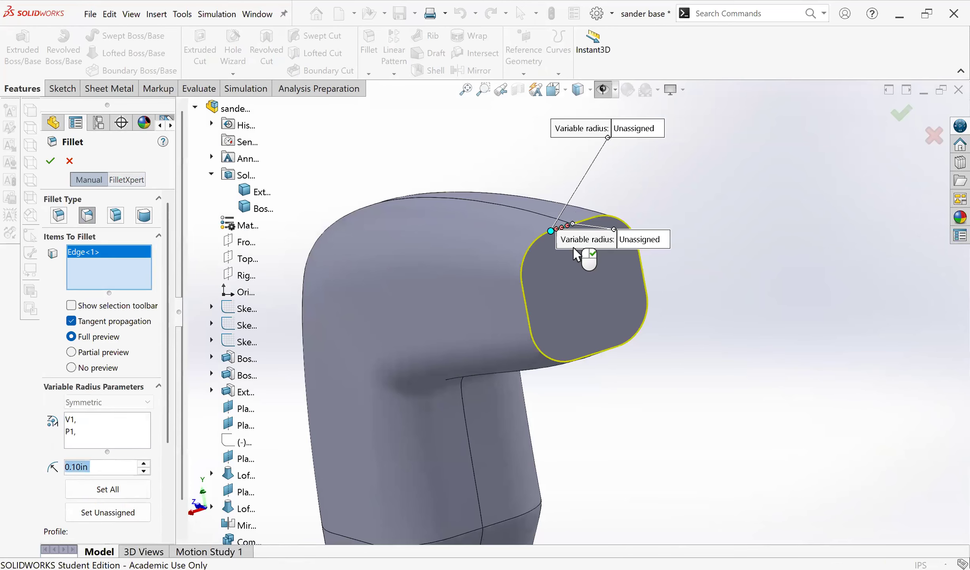
Step: Assign a variable radius of 0.4 in to both ends of the end face's upper edge
{"action": "scroll", "coordinate": [607, 268], "scroll_direction": "down", "scroll_amount": 1}
{"action": "left_click_drag", "start_coordinate": [590, 118], "coordinate": [448, 241]}
{"action": "left_click", "coordinate": [643, 234]}
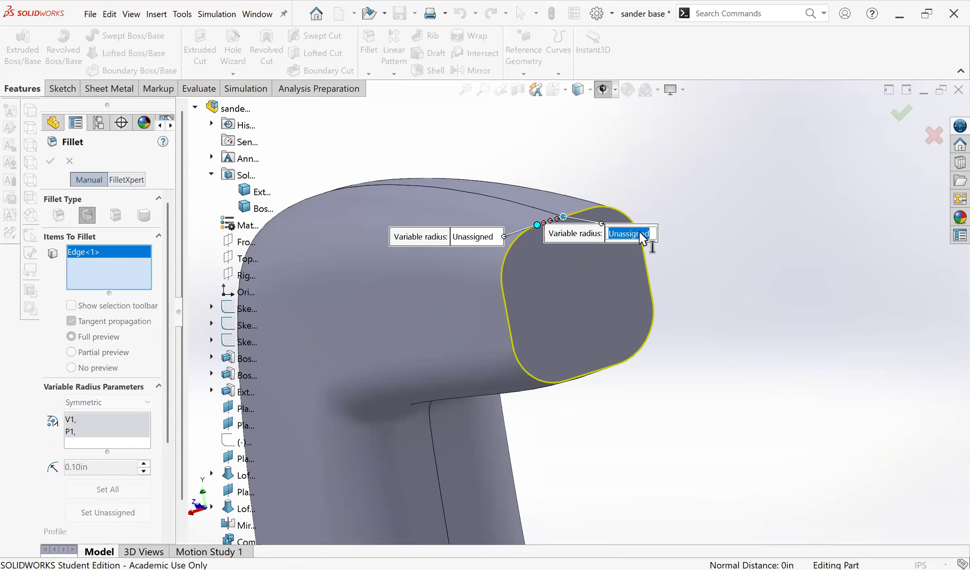
{"action": "type", "text": ".4"}
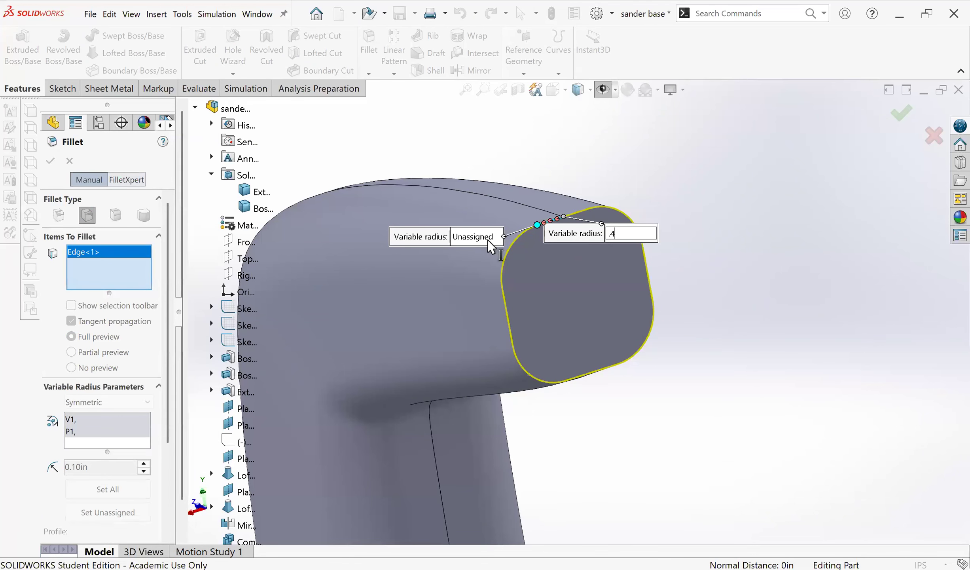
{"action": "left_click", "coordinate": [472, 236]}
{"action": "type", "text": ".4"}
{"action": "key", "text": "Return"}
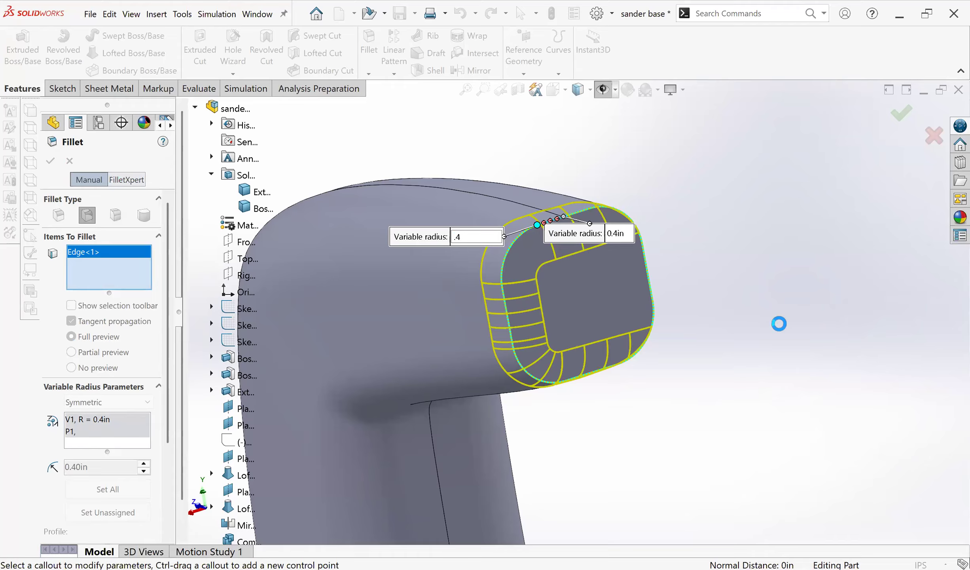
Step: Add the end face's side edge to the fillet with a 0.3 in radius at its upper end and 0.25 in at its lower end
{"action": "left_click", "coordinate": [505, 308]}
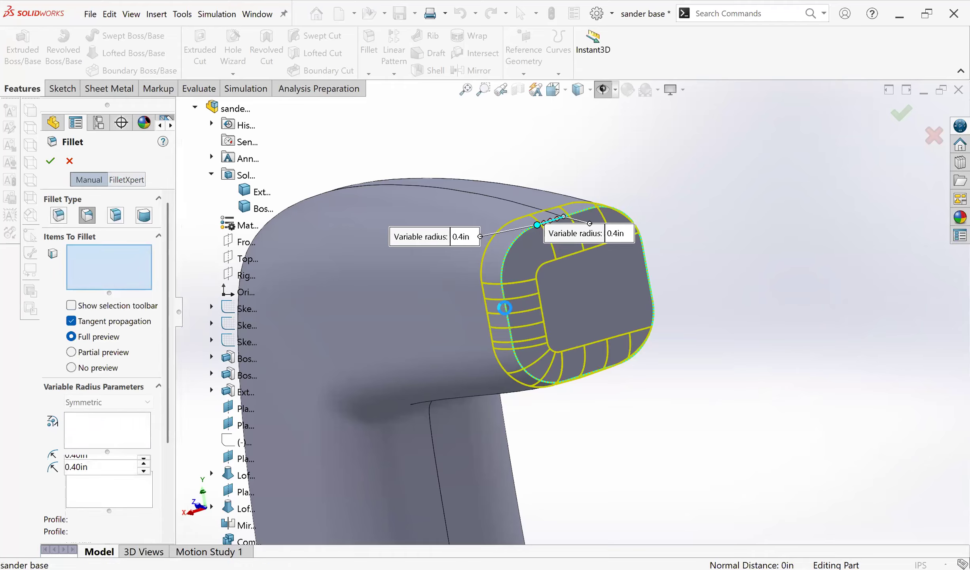
{"action": "left_click_drag", "start_coordinate": [535, 281], "coordinate": [420, 295]}
{"action": "left_click", "coordinate": [466, 294]}
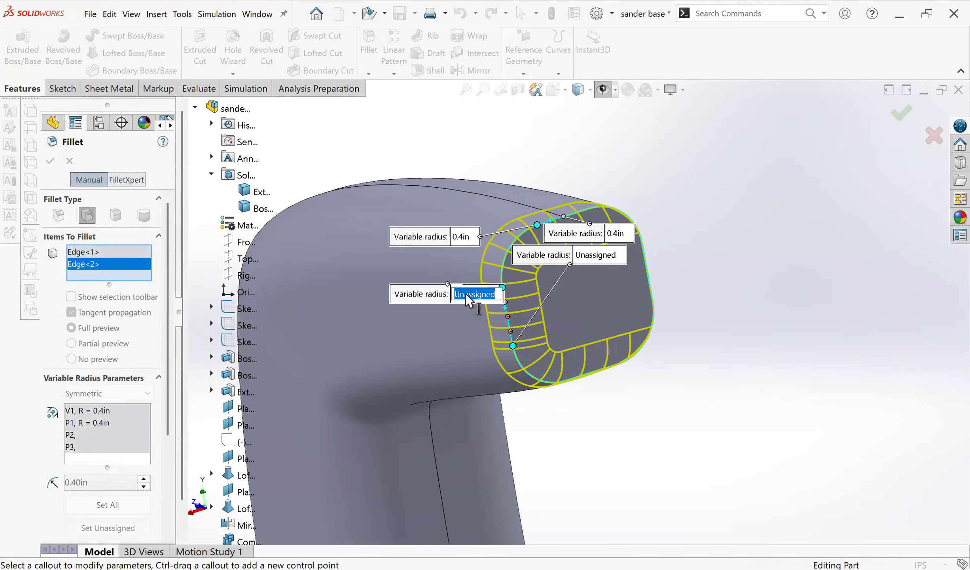
{"action": "type", "text": ".3"}
{"action": "key", "text": "Return"}
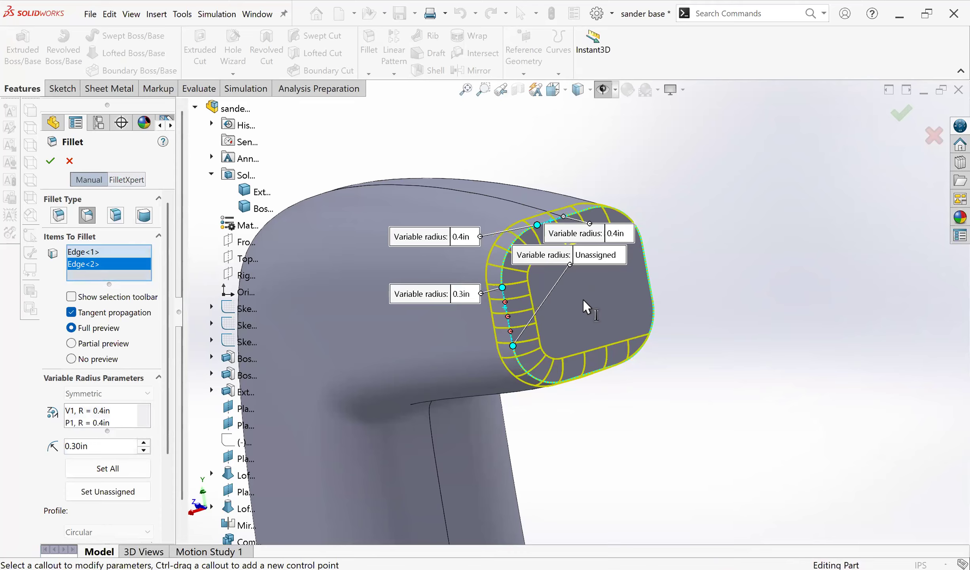
{"action": "left_click_drag", "start_coordinate": [583, 299], "coordinate": [480, 389]}
{"action": "left_click", "coordinate": [476, 391]}
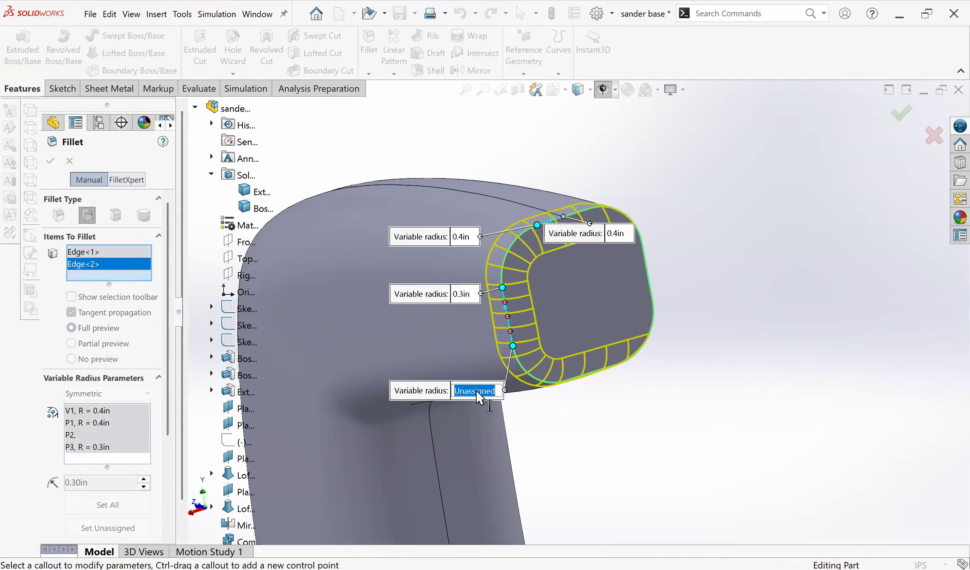
{"action": "type", "text": ".25"}
{"action": "key", "text": "Return"}
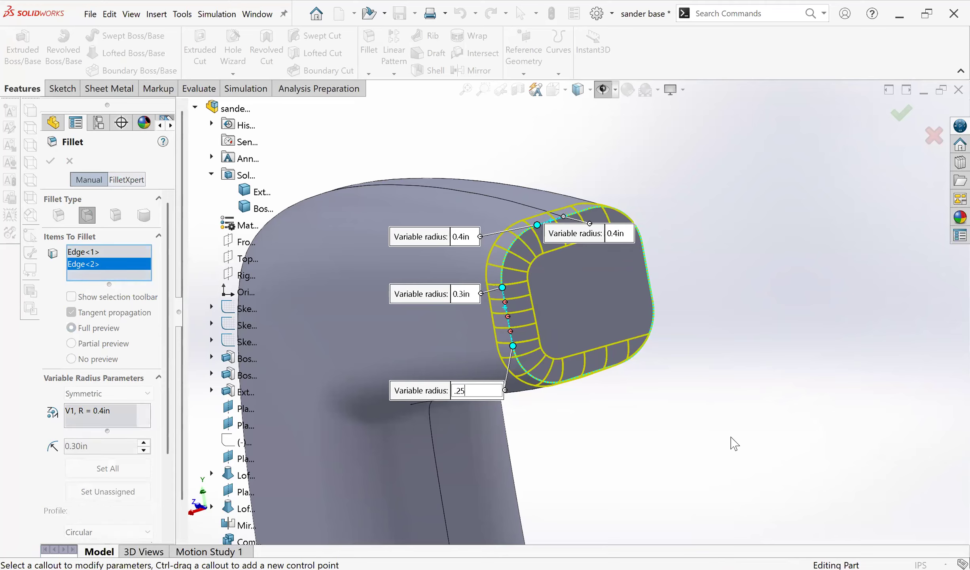
Step: Add the end face's lower edge to the fillet with a 0.2 in variable radius at both ends
{"action": "left_click", "coordinate": [586, 382]}
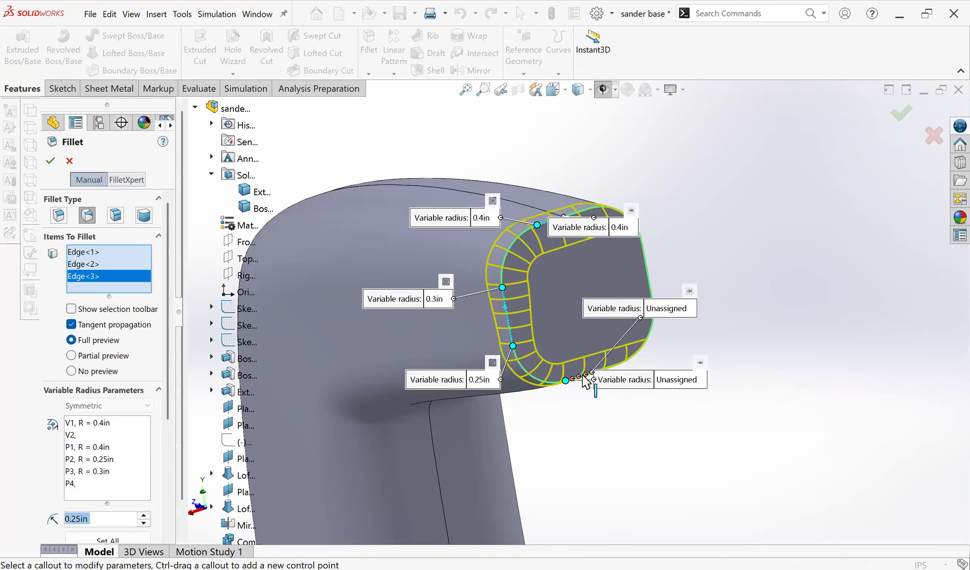
{"action": "left_click", "coordinate": [681, 309]}
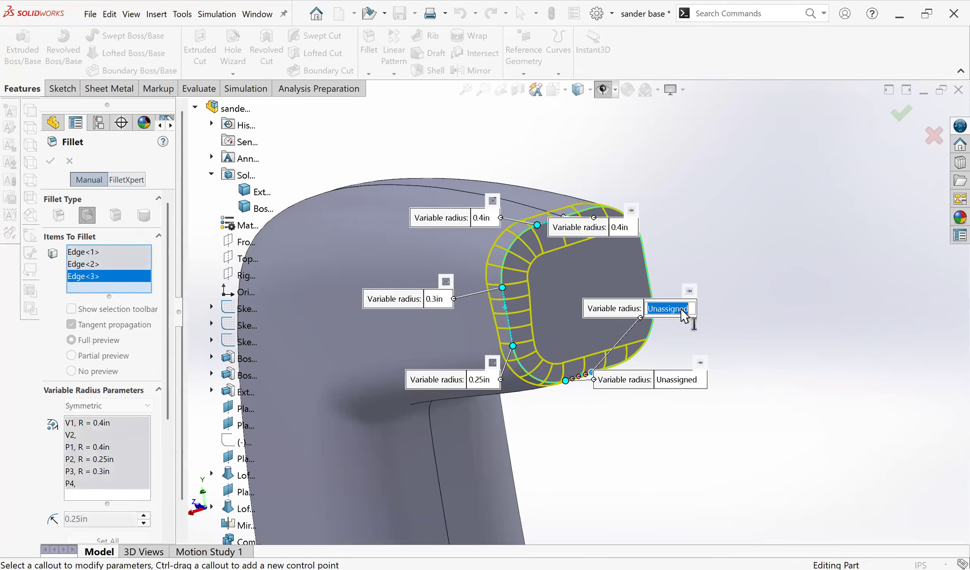
{"action": "type", "text": "0.2"}
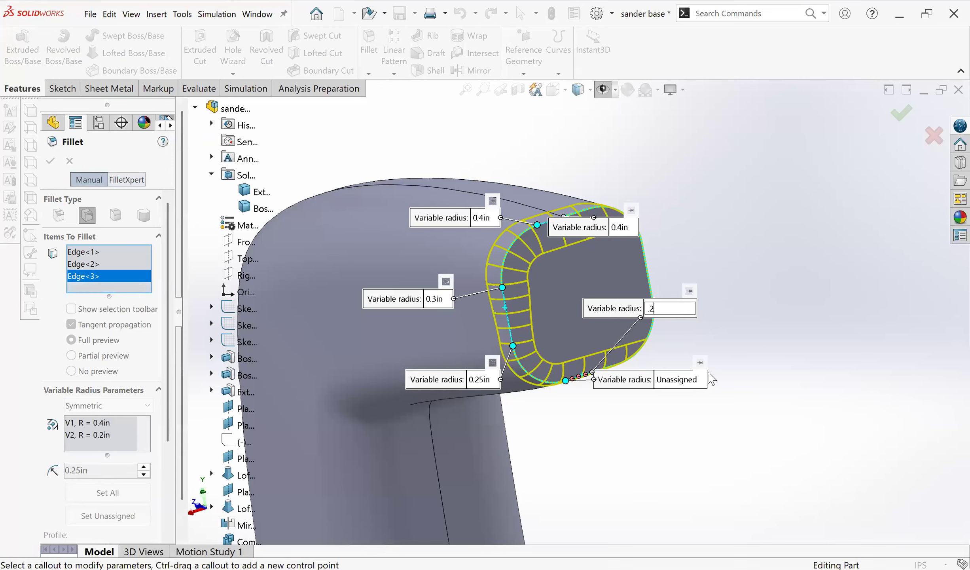
{"action": "key", "text": "Return"}
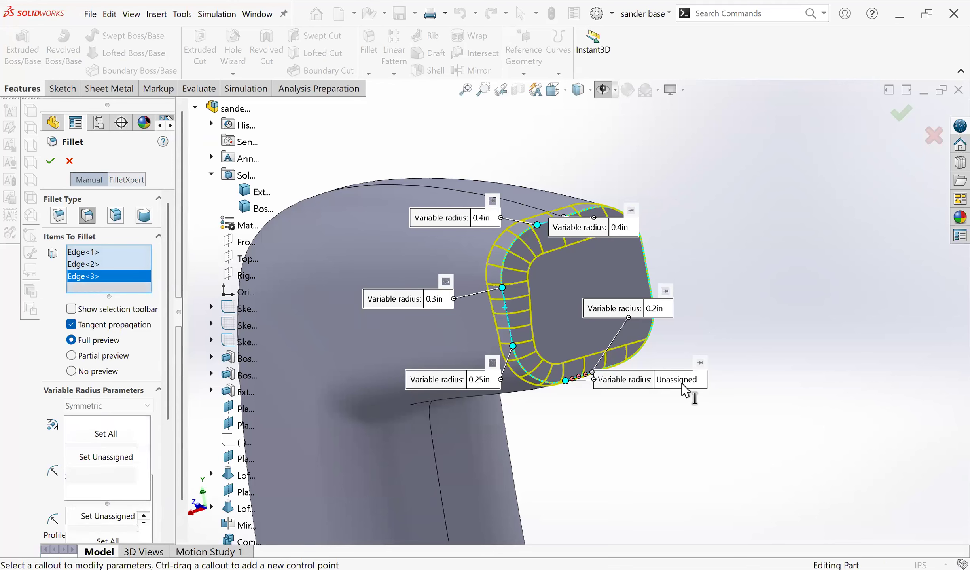
{"action": "left_click", "coordinate": [682, 383]}
{"action": "type", "text": ".2"}
{"action": "key", "text": "Return"}
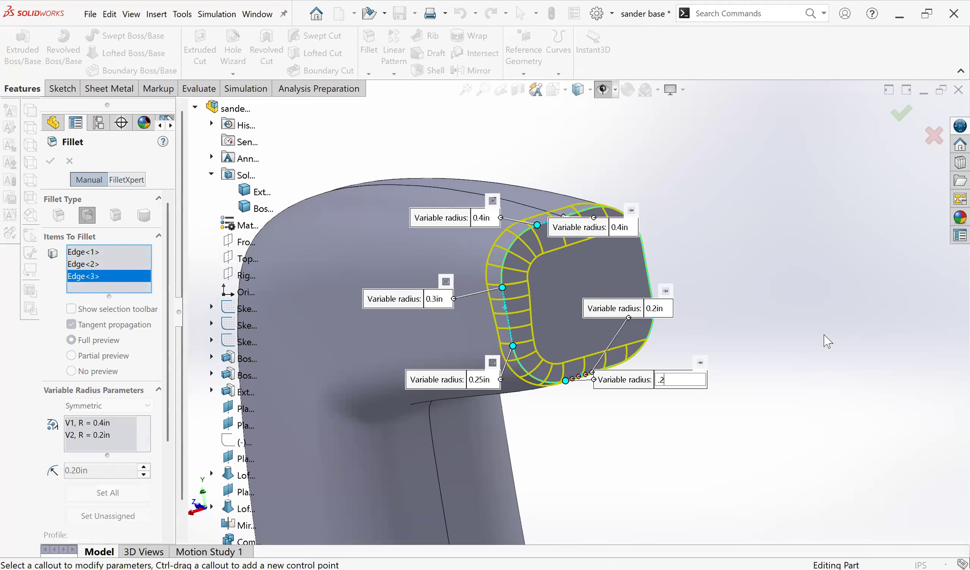
{"action": "left_click_drag", "start_coordinate": [617, 309], "coordinate": [552, 444]}
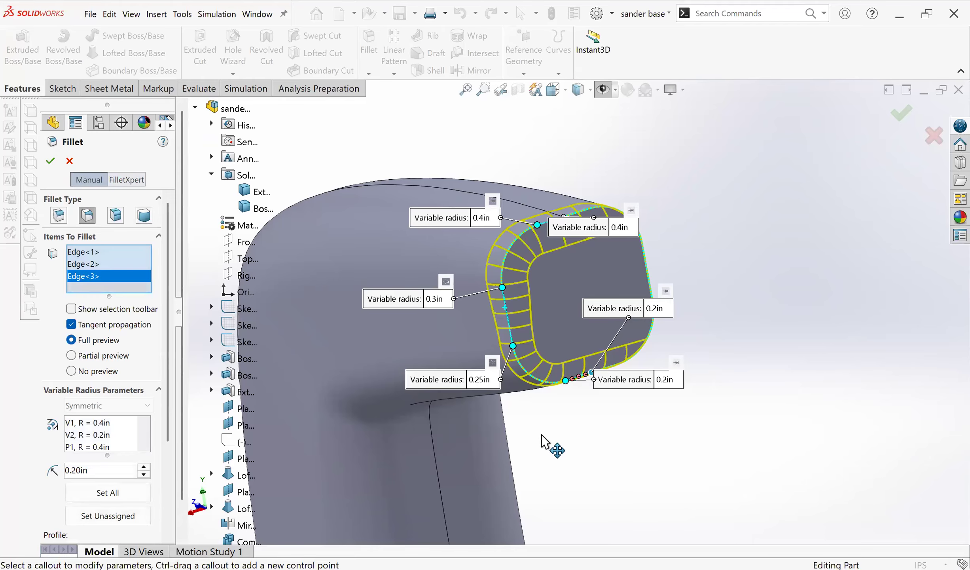
Step: Add the other half of the end face's lower edge to the fillet with a 0.2 in radius at its outer end
{"action": "middle_click_drag", "start_coordinate": [681, 380], "coordinate": [701, 359]}
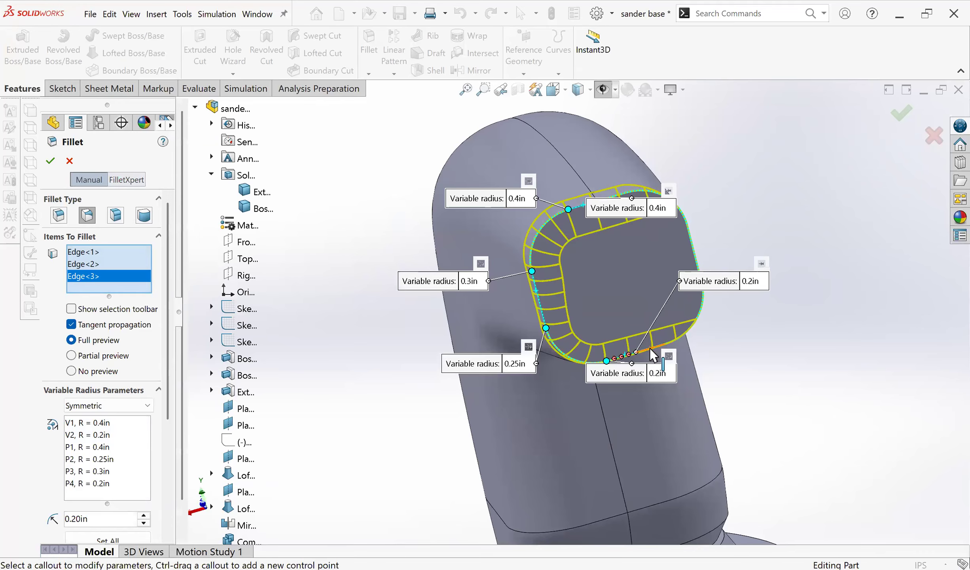
{"action": "left_click", "coordinate": [651, 354]}
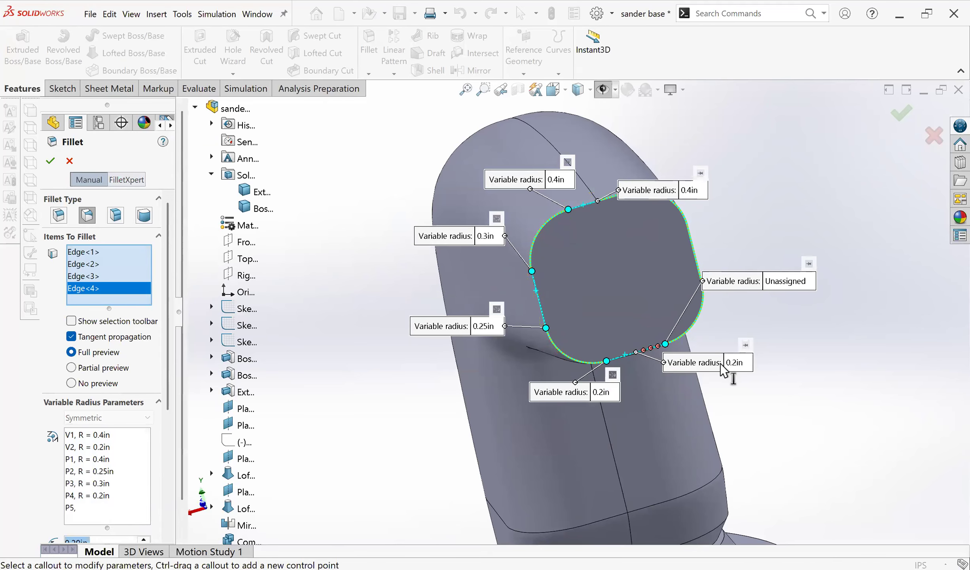
{"action": "left_click", "coordinate": [787, 281]}
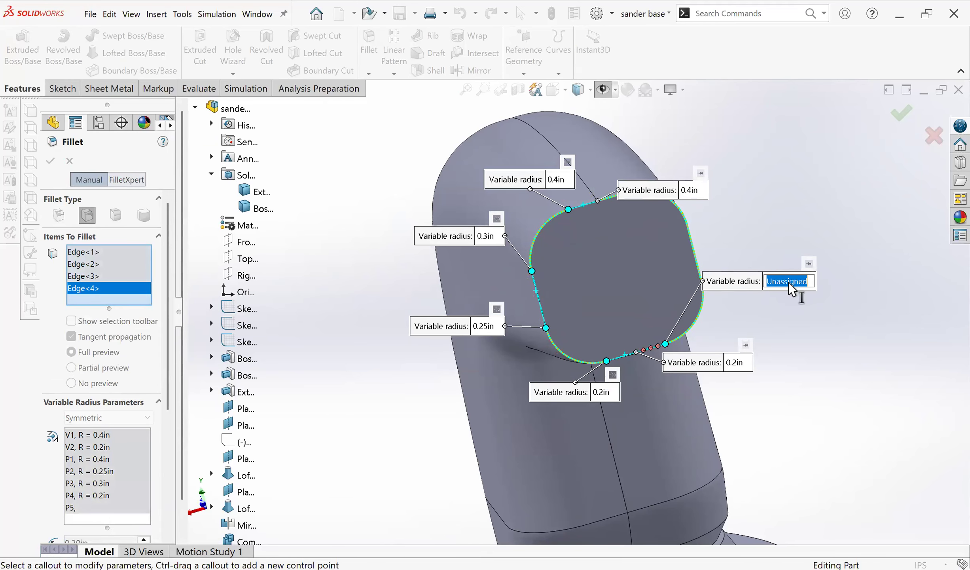
{"action": "type", "text": ".2"}
{"action": "key", "text": "Return"}
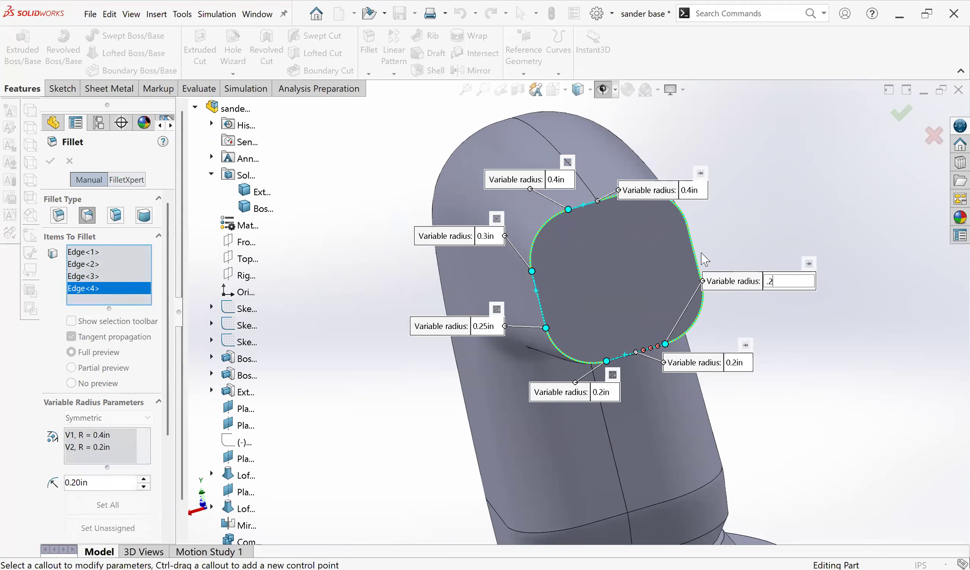
Step: Add the end face's opposite side edge to the fillet with a 0.3 in radius at its upper end and 0.25 in at its lower end
{"action": "left_click", "coordinate": [698, 254]}
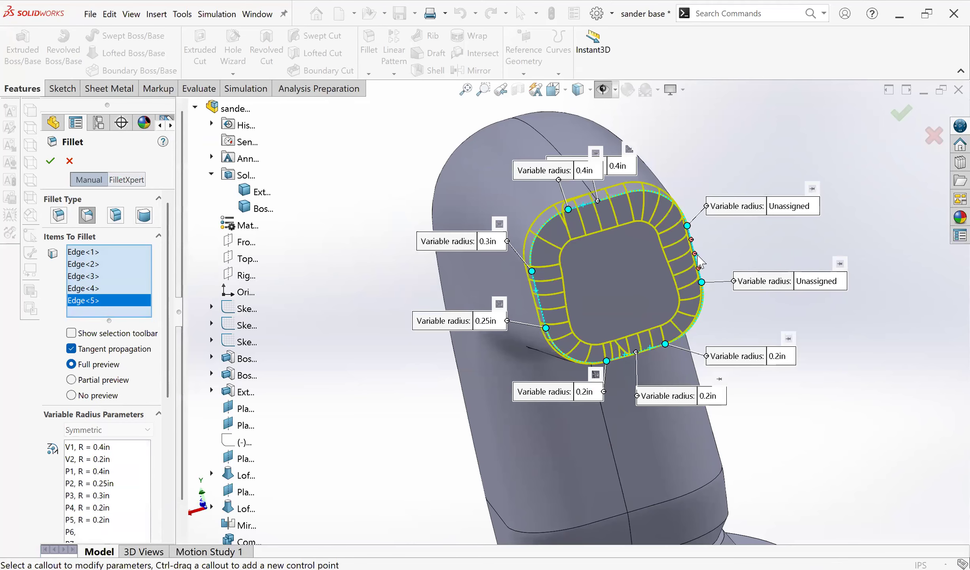
{"action": "left_click", "coordinate": [792, 204]}
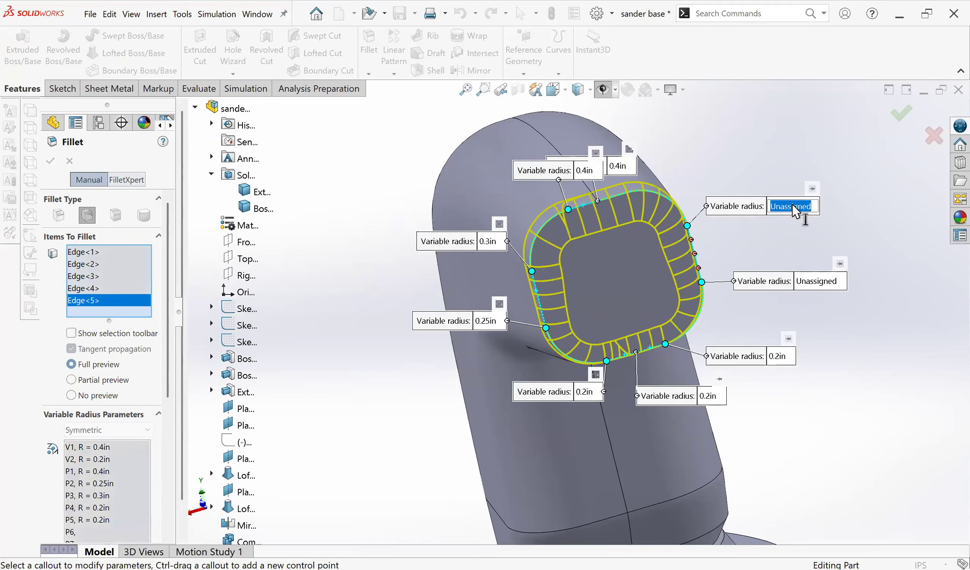
{"action": "type", "text": ".3"}
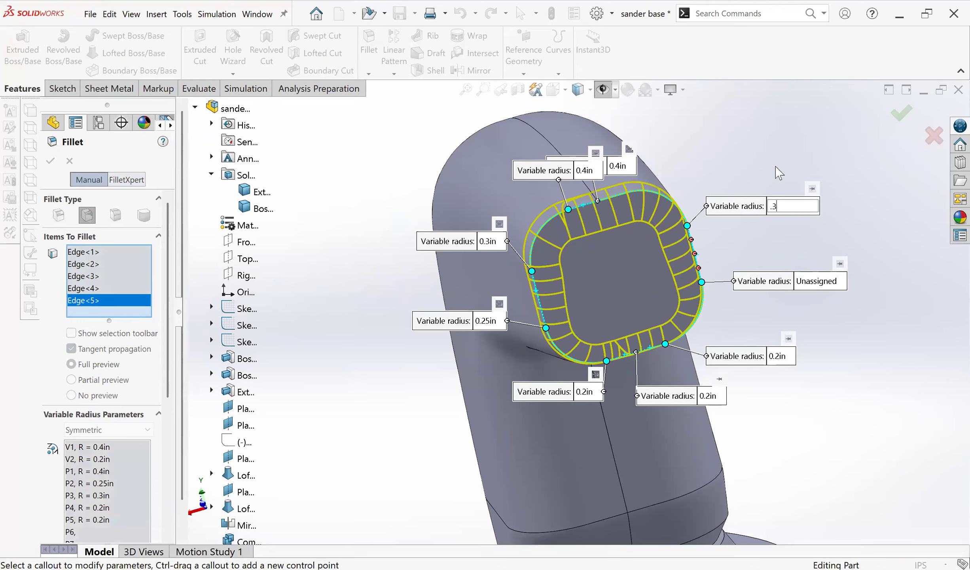
{"action": "key", "text": "Return"}
{"action": "left_click", "coordinate": [818, 286]}
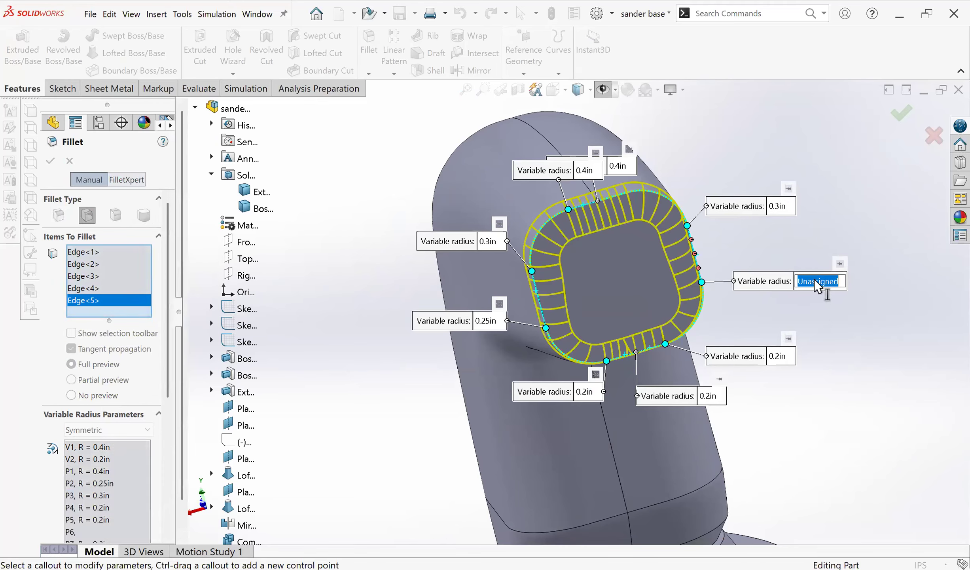
{"action": "type", "text": ".25"}
{"action": "key", "text": "Return"}
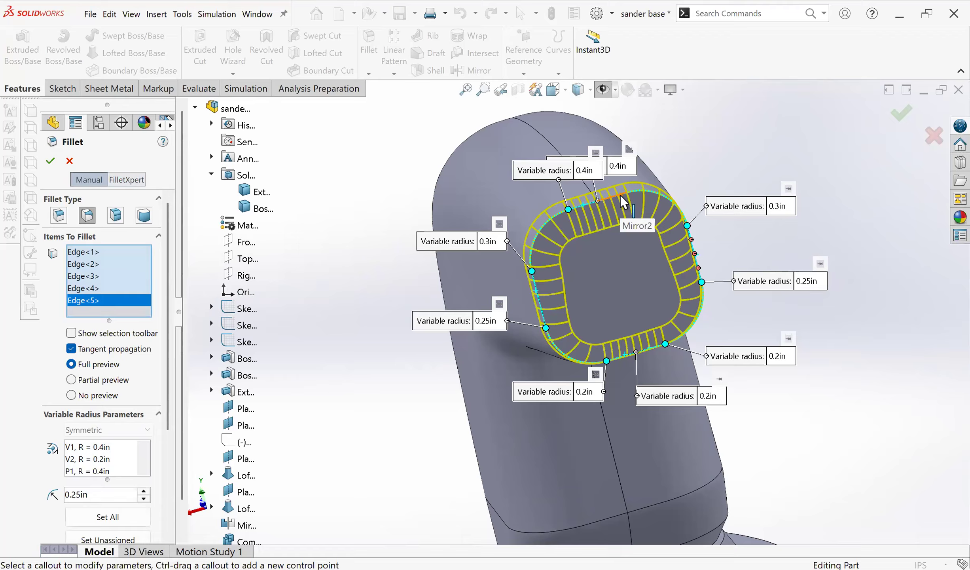
Step: Add the remaining half of the end face's upper edge to the fillet with a 0.4 in radius at its outer end
{"action": "left_click", "coordinate": [538, 174]}
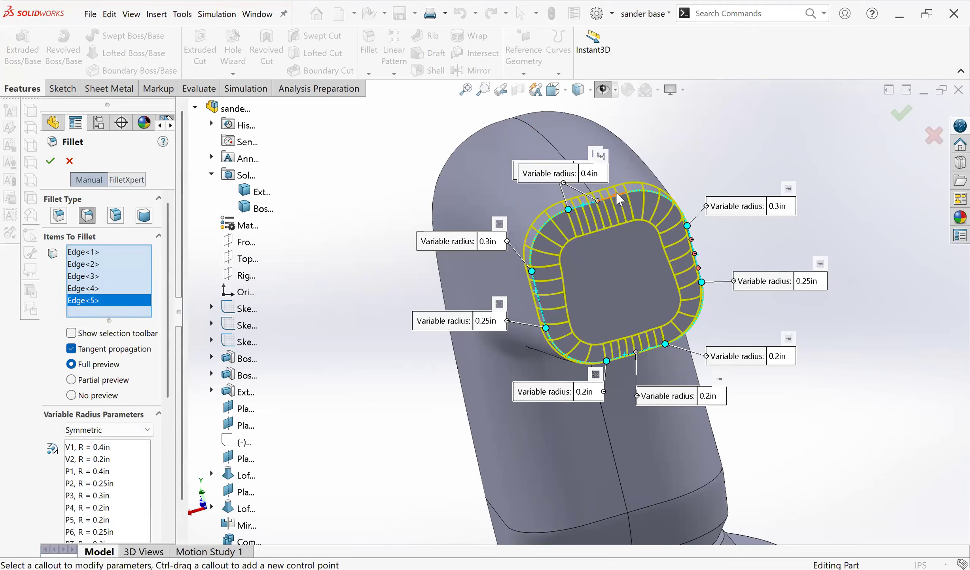
{"action": "left_click", "coordinate": [617, 196]}
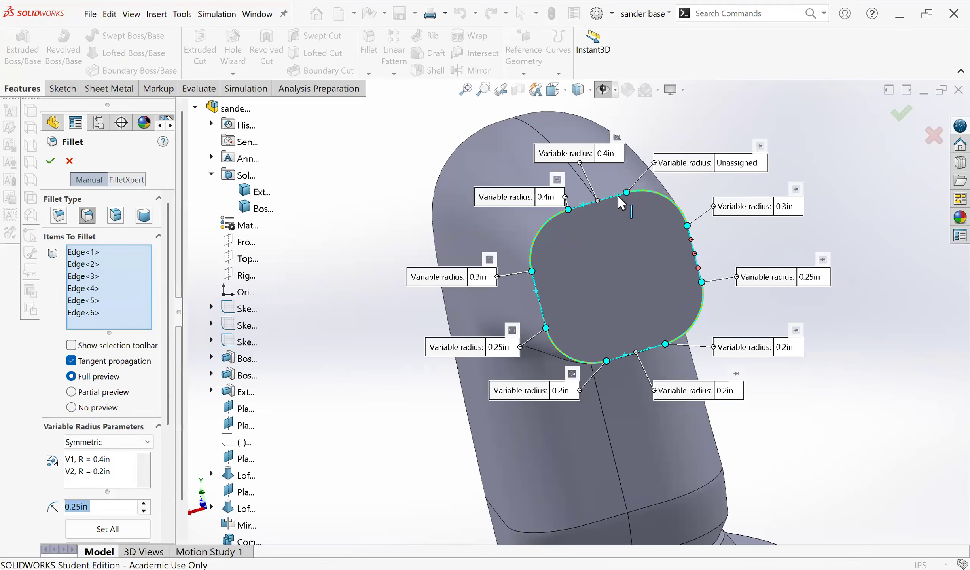
{"action": "left_click", "coordinate": [732, 163]}
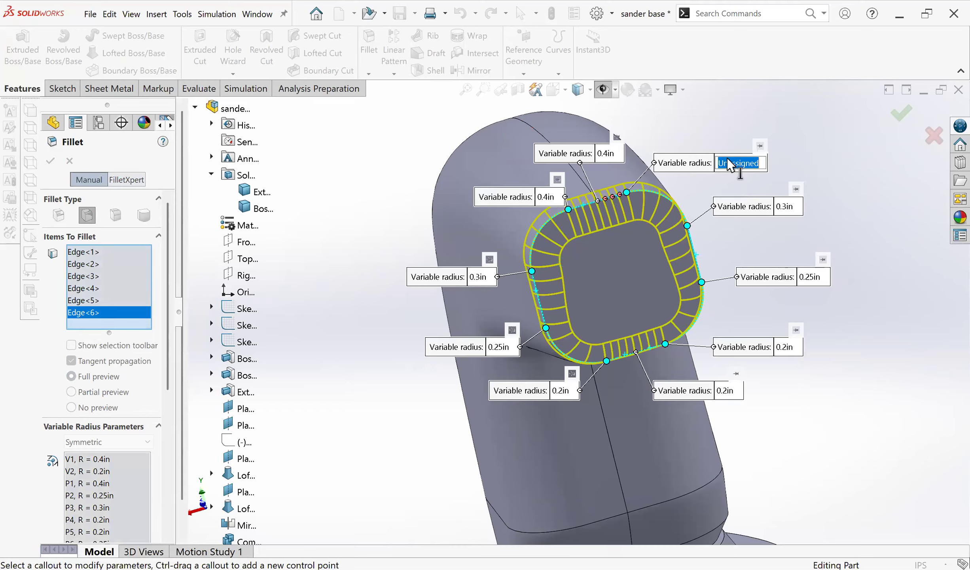
{"action": "type", "text": ".4"}
{"action": "key", "text": "Return"}
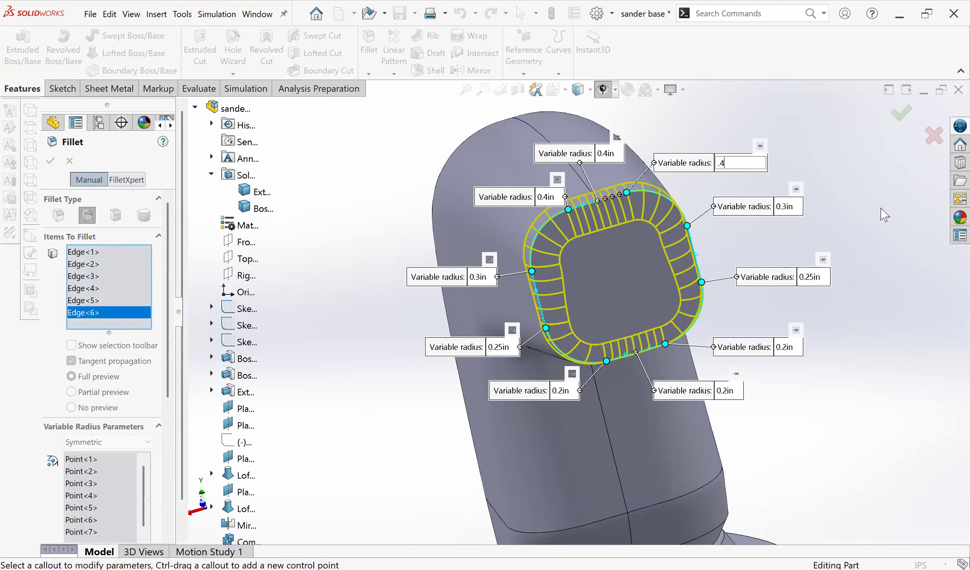
Step: Set the variable radius at the lower end of the first side edge to 0.28 in
{"action": "scroll", "coordinate": [699, 351], "scroll_direction": "up", "scroll_amount": 3}
{"action": "middle_click_drag", "start_coordinate": [688, 308], "coordinate": [732, 256]}
{"action": "scroll", "coordinate": [703, 271], "scroll_direction": "down", "scroll_amount": 6}
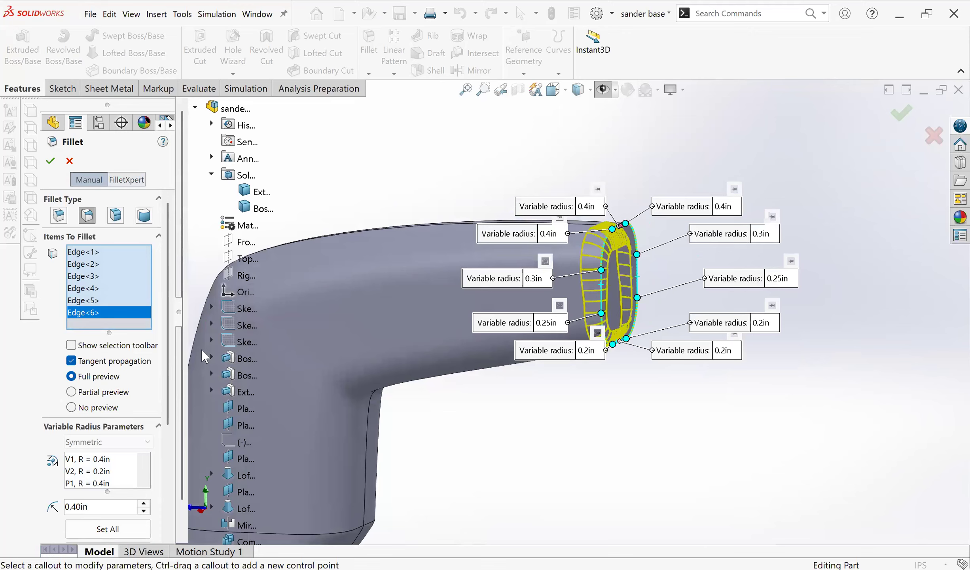
{"action": "scroll", "coordinate": [163, 499], "scroll_direction": "down", "scroll_amount": 2}
{"action": "scroll", "coordinate": [162, 500], "scroll_direction": "down", "scroll_amount": 2}
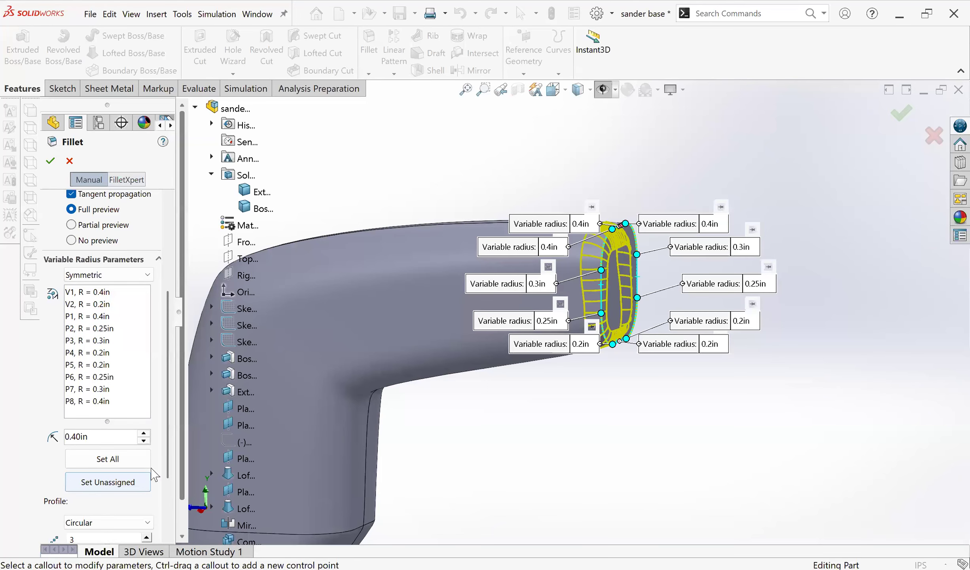
{"action": "scroll", "coordinate": [585, 254], "scroll_direction": "down", "scroll_amount": 2}
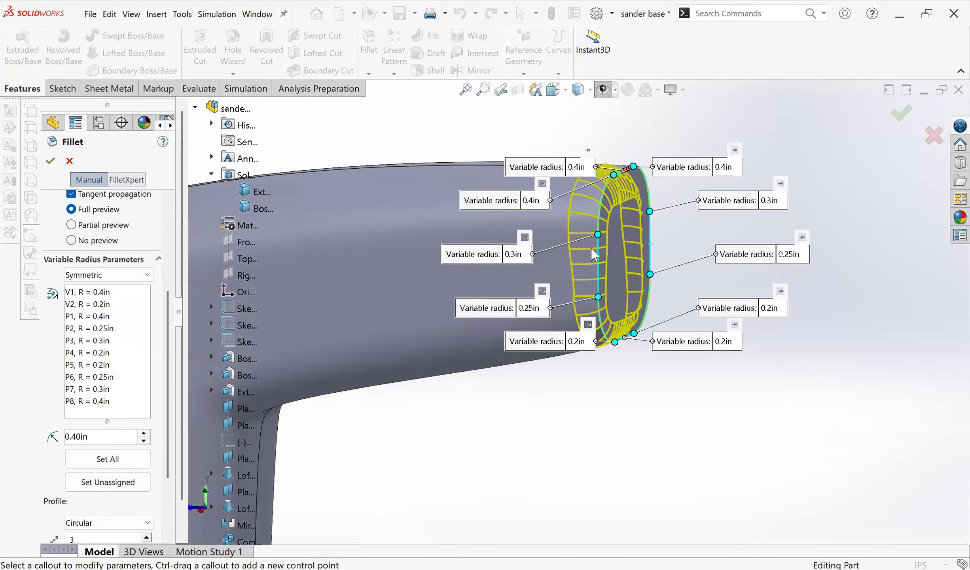
{"action": "left_click", "coordinate": [529, 309]}
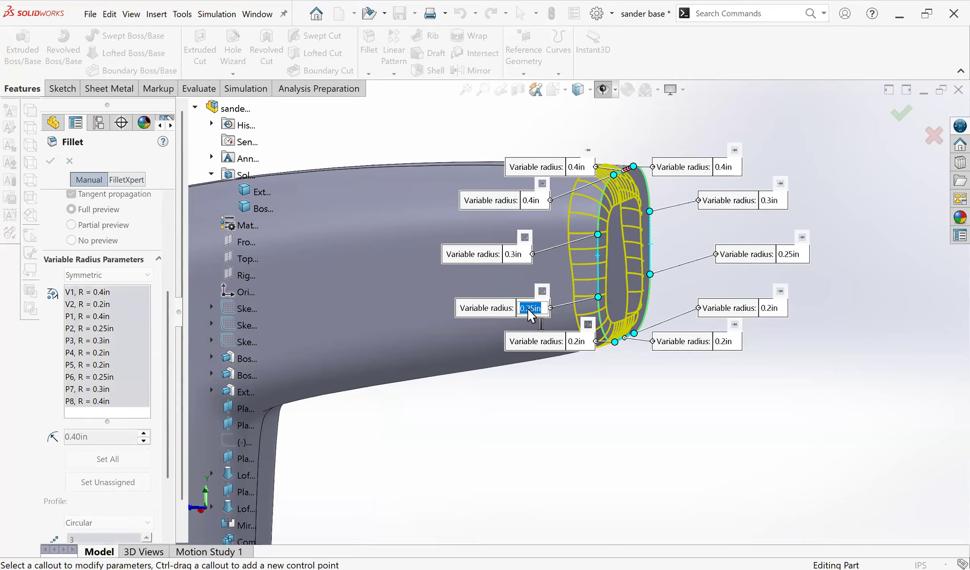
{"action": "type", "text": ".28"}
{"action": "key", "text": "Return"}
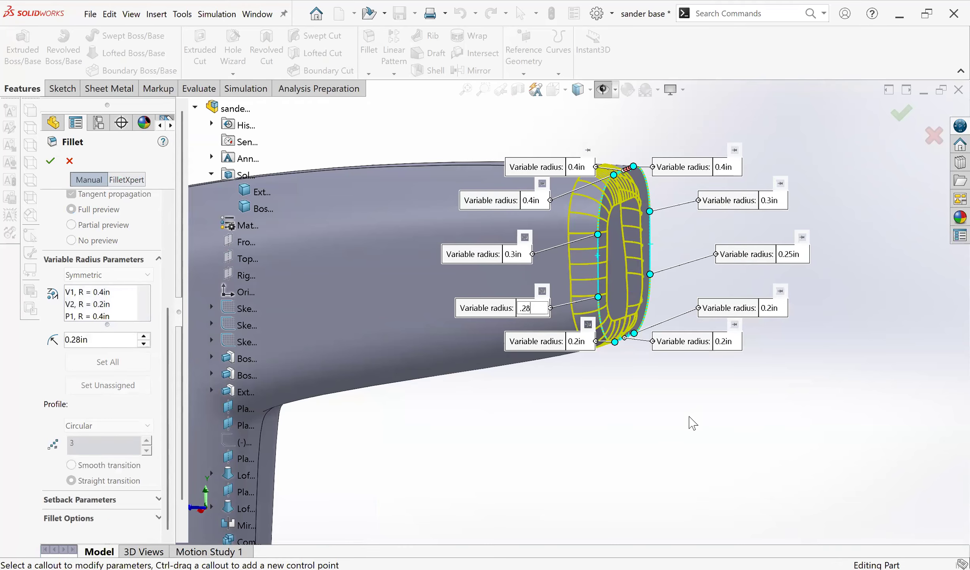
Step: Set the variable radius at the lower end of the opposite side edge to 0.28 in and finish the fillet
{"action": "scroll", "coordinate": [657, 382], "scroll_direction": "up", "scroll_amount": 3}
{"action": "mouse_move", "coordinate": [645, 383]}
{"action": "middle_mouse_down"}
{"action": "mouse_move", "coordinate": [621, 382]}
{"action": "mouse_move", "coordinate": [660, 384]}
{"action": "mouse_move", "coordinate": [549, 363]}
{"action": "mouse_move", "coordinate": [610, 376]}
{"action": "mouse_move", "coordinate": [634, 393]}
{"action": "middle_mouse_up"}
{"action": "scroll", "coordinate": [649, 394], "scroll_direction": "up", "scroll_amount": 3}
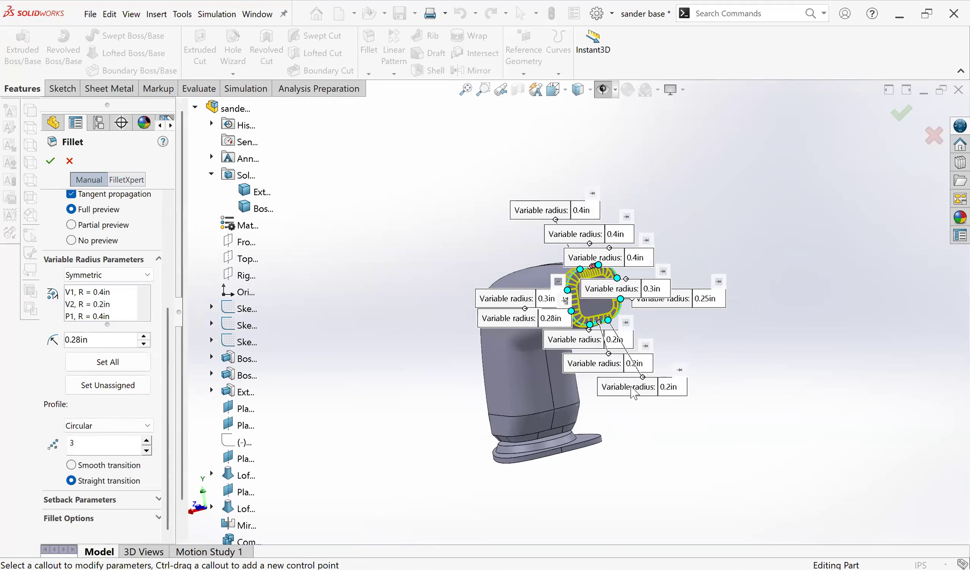
{"action": "left_click", "coordinate": [670, 312]}
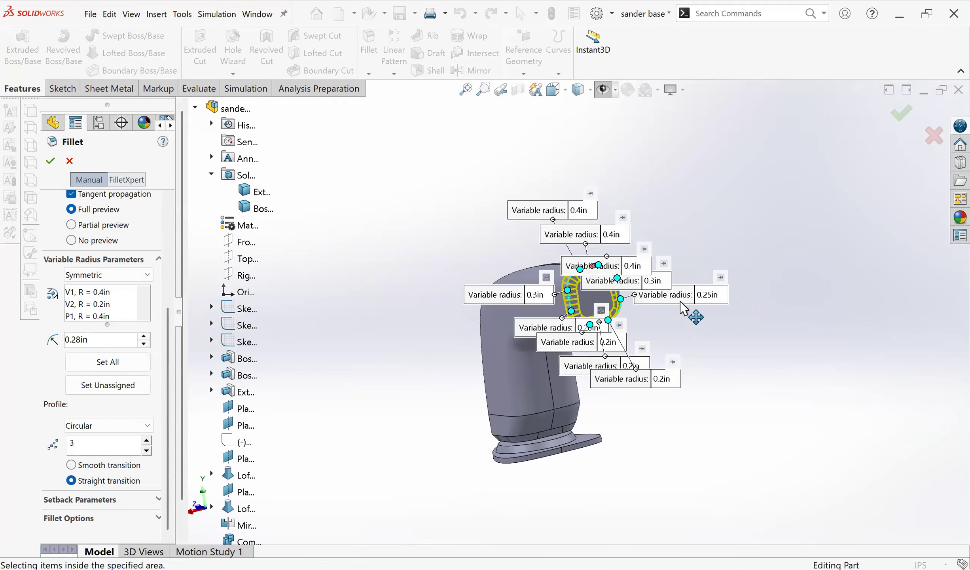
{"action": "left_click", "coordinate": [712, 296]}
{"action": "type", "text": ".2"}
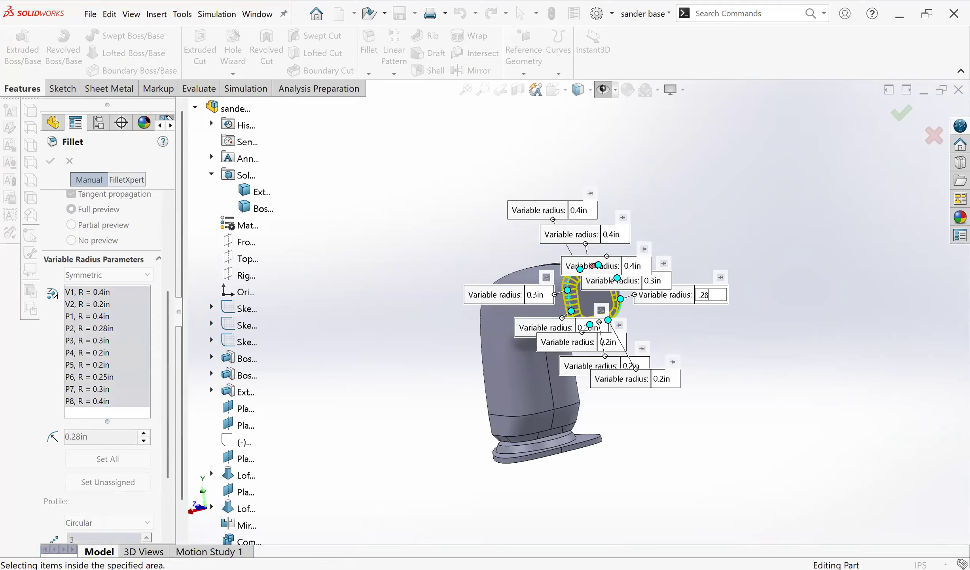
{"action": "type", "text": "8"}
{"action": "key", "text": "Return"}
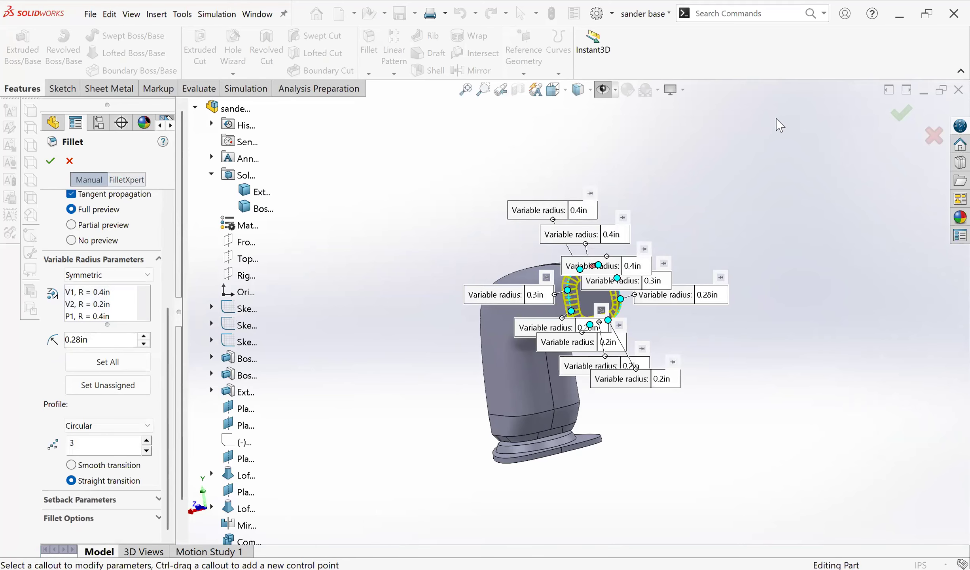
{"action": "left_click", "coordinate": [901, 115]}
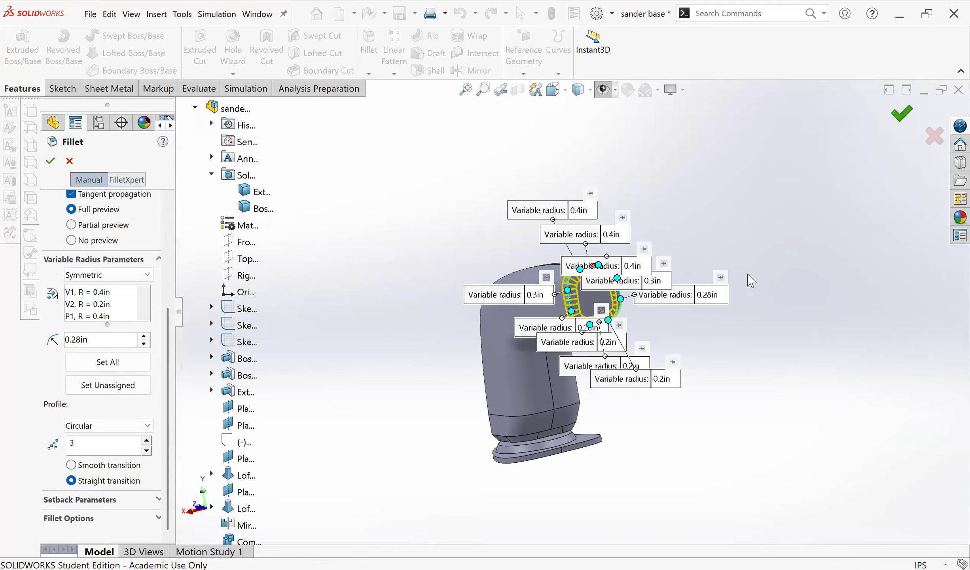
Step: Examine the rounded handle end from several angles and review the variable fillet's radius settings
{"action": "middle_click_drag", "start_coordinate": [599, 351], "coordinate": [505, 337]}
{"action": "middle_click_drag", "start_coordinate": [554, 328], "coordinate": [594, 345]}
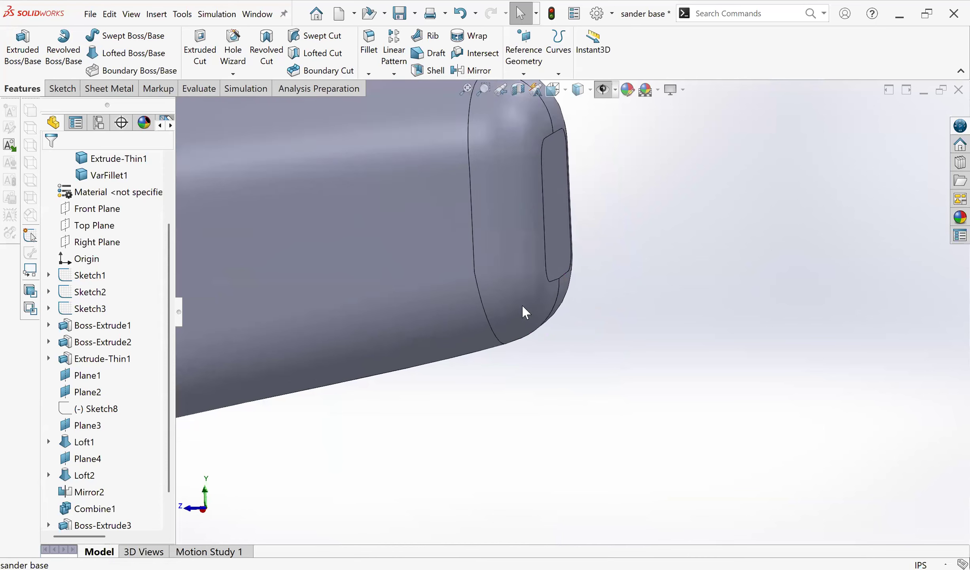
{"action": "scroll", "coordinate": [523, 310], "scroll_direction": "up", "scroll_amount": 3}
{"action": "scroll", "coordinate": [107, 475], "scroll_direction": "down", "scroll_amount": 1}
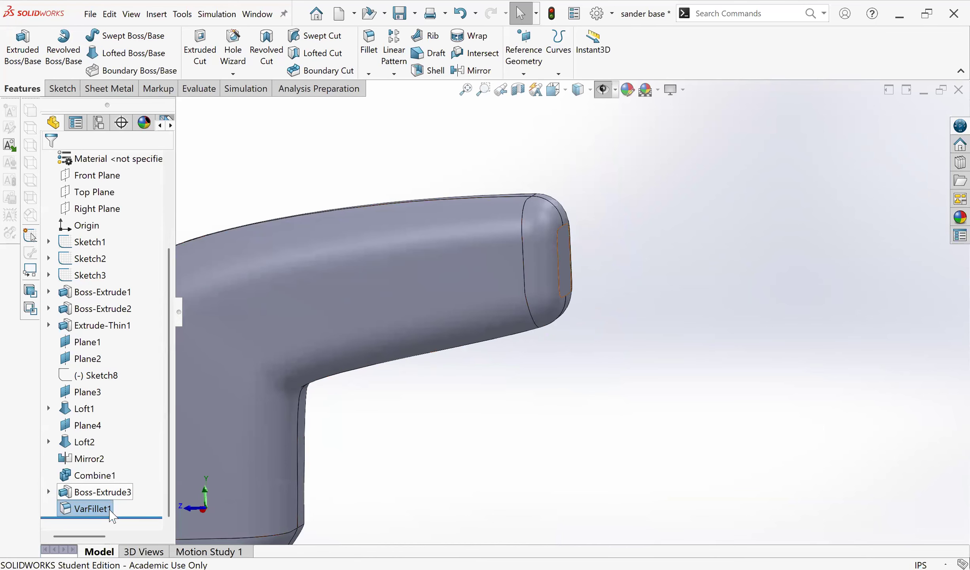
{"action": "left_click", "coordinate": [102, 510]}
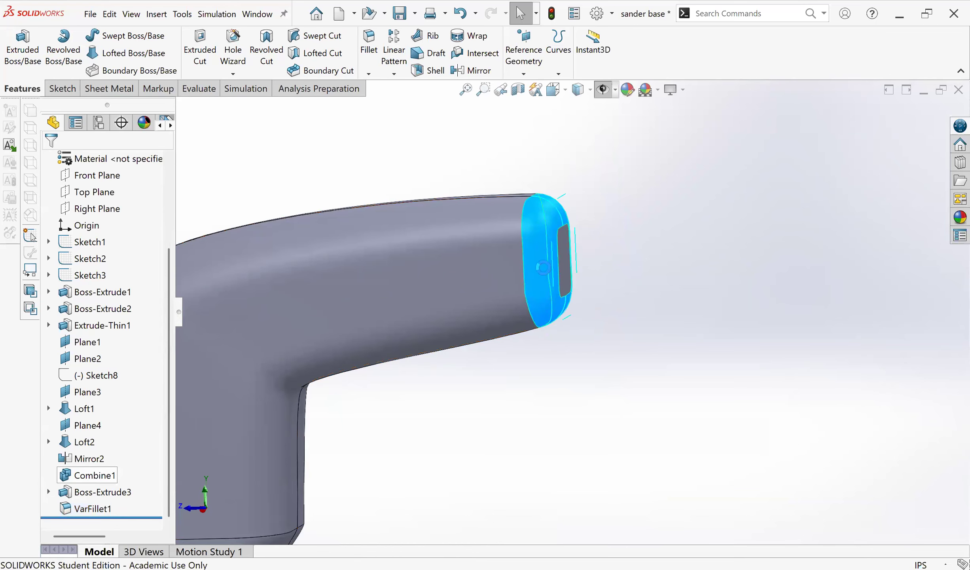
{"action": "middle_click_drag", "start_coordinate": [664, 300], "coordinate": [586, 283]}
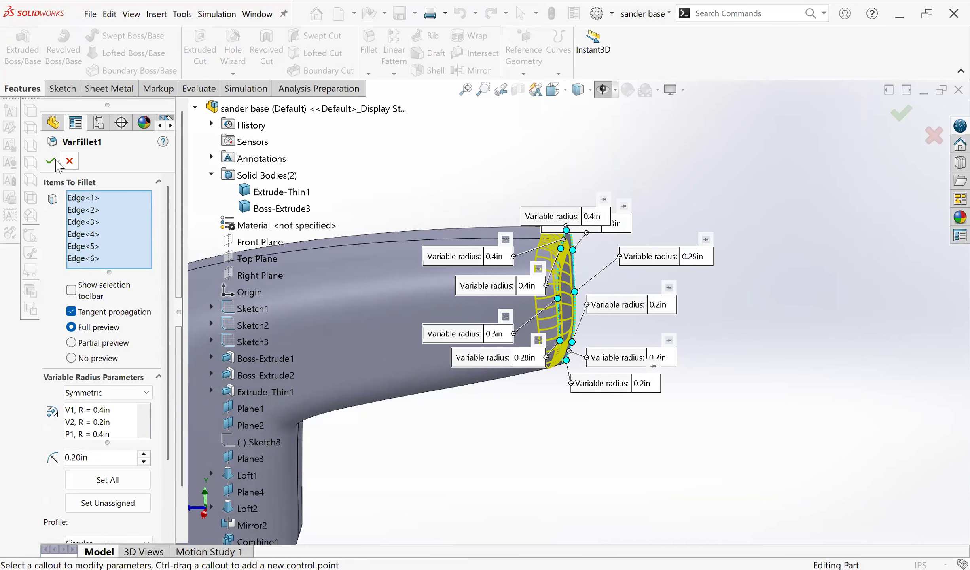
{"action": "scroll", "coordinate": [568, 345], "scroll_direction": "up", "scroll_amount": 2}
{"action": "middle_click_drag", "start_coordinate": [537, 288], "coordinate": [574, 346]}
{"action": "scroll", "coordinate": [593, 377], "scroll_direction": "up", "scroll_amount": 2}
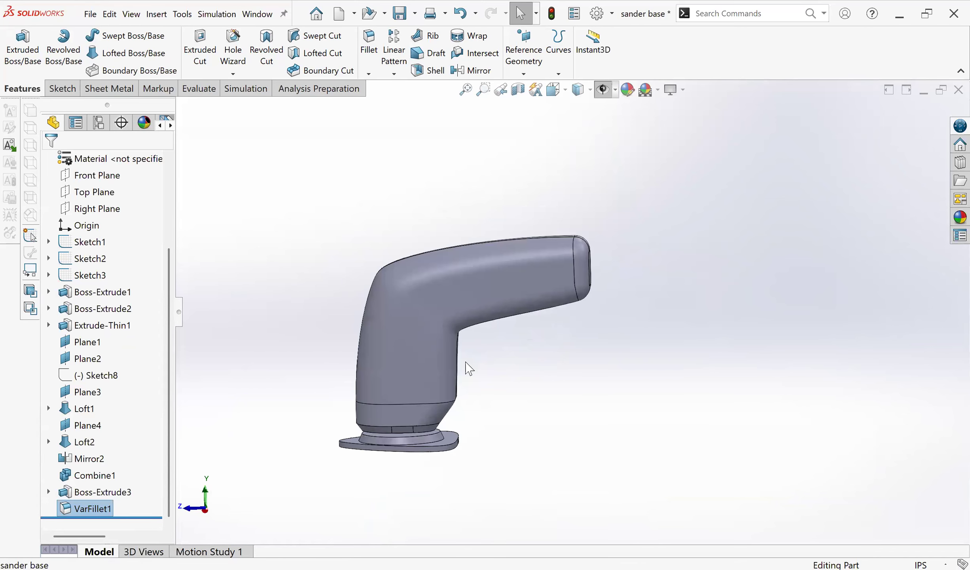